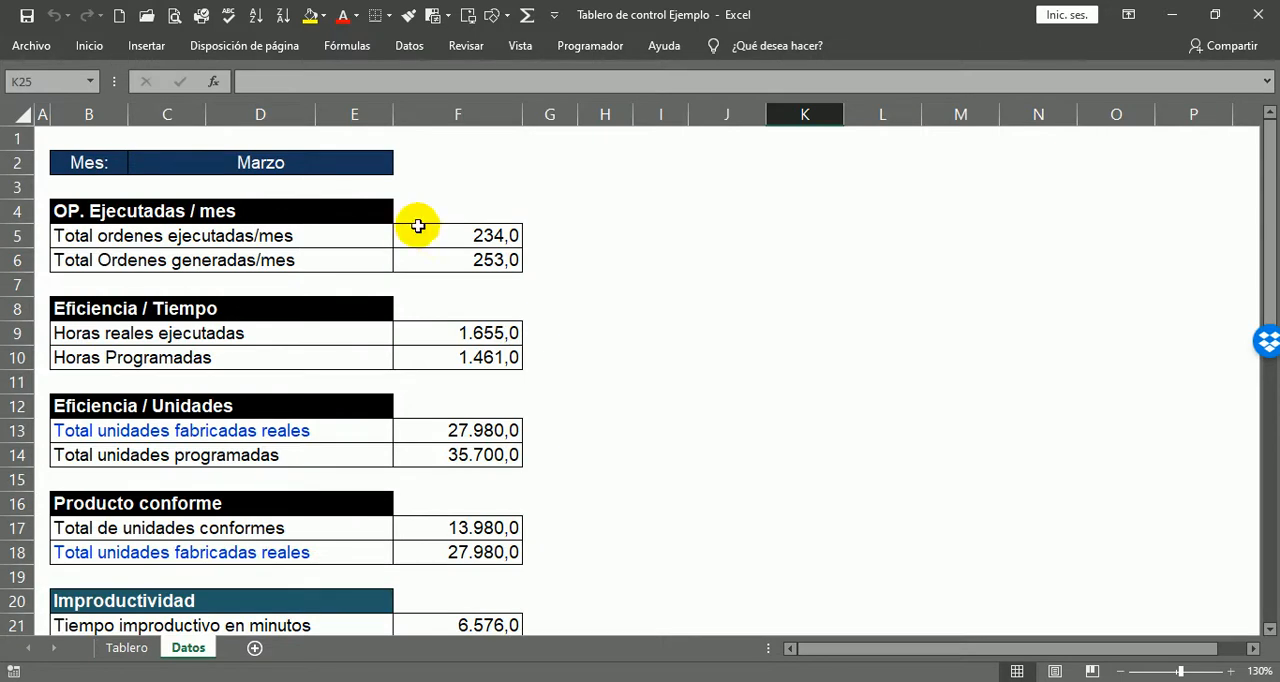
# Step: Examine the month entry in row 2 and the indicator blocks beneath it on the Datos sheet
pyautogui.keyDown('ctrl'); pyautogui.scroll(2, 170, 150); pyautogui.keyUp('ctrl')
pyautogui.scroll(1, 1190, 400)
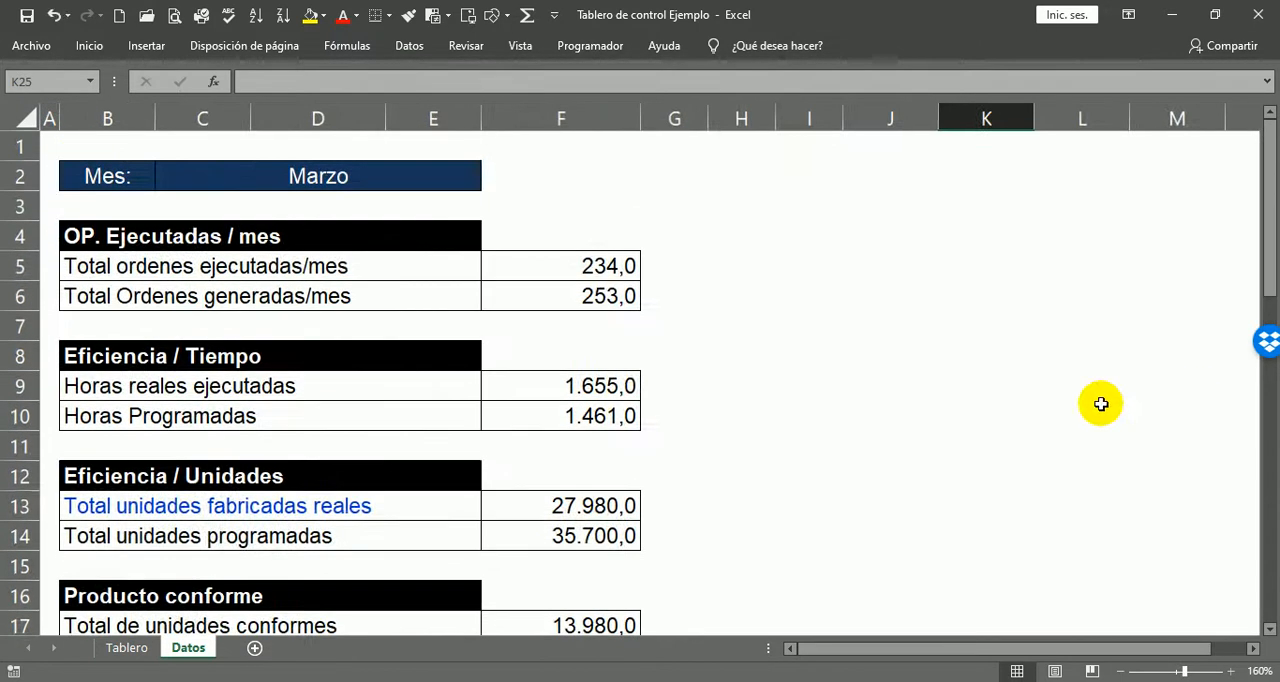
pyautogui.keyDown('ctrl'); pyautogui.scroll(1, 50, 180); pyautogui.keyUp('ctrl')
pyautogui.scroll(1, 555, 290)
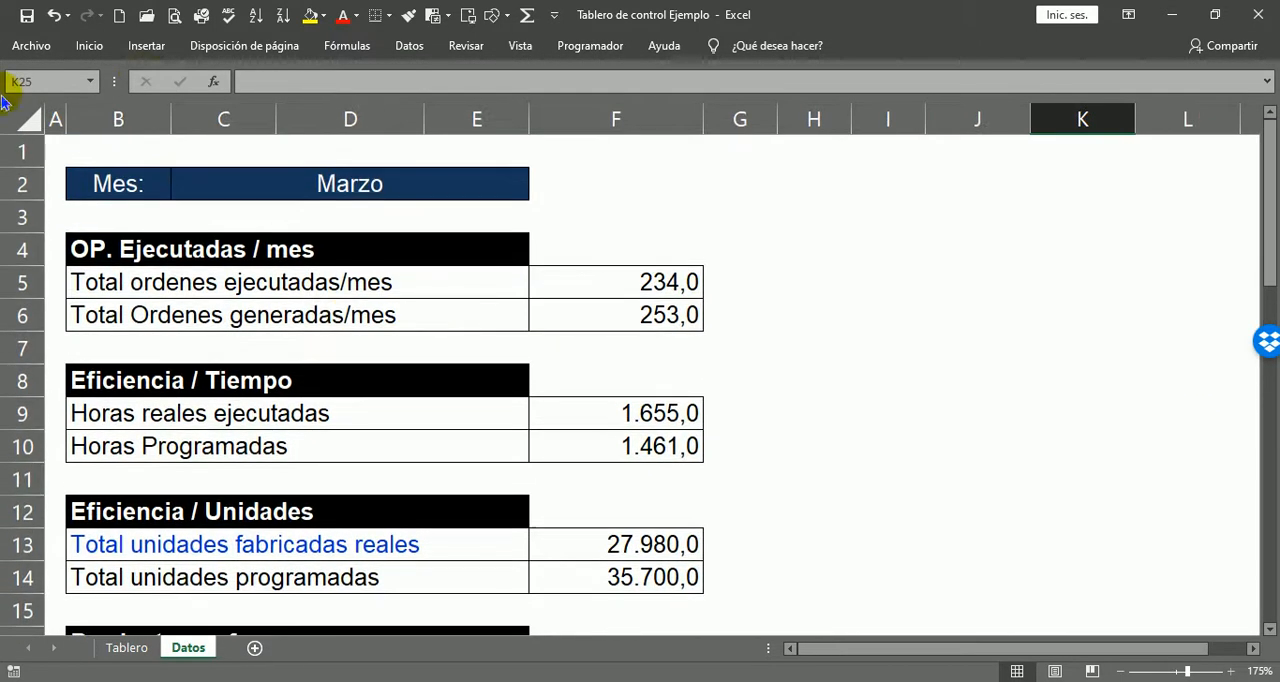
pyautogui.click(100, 183)
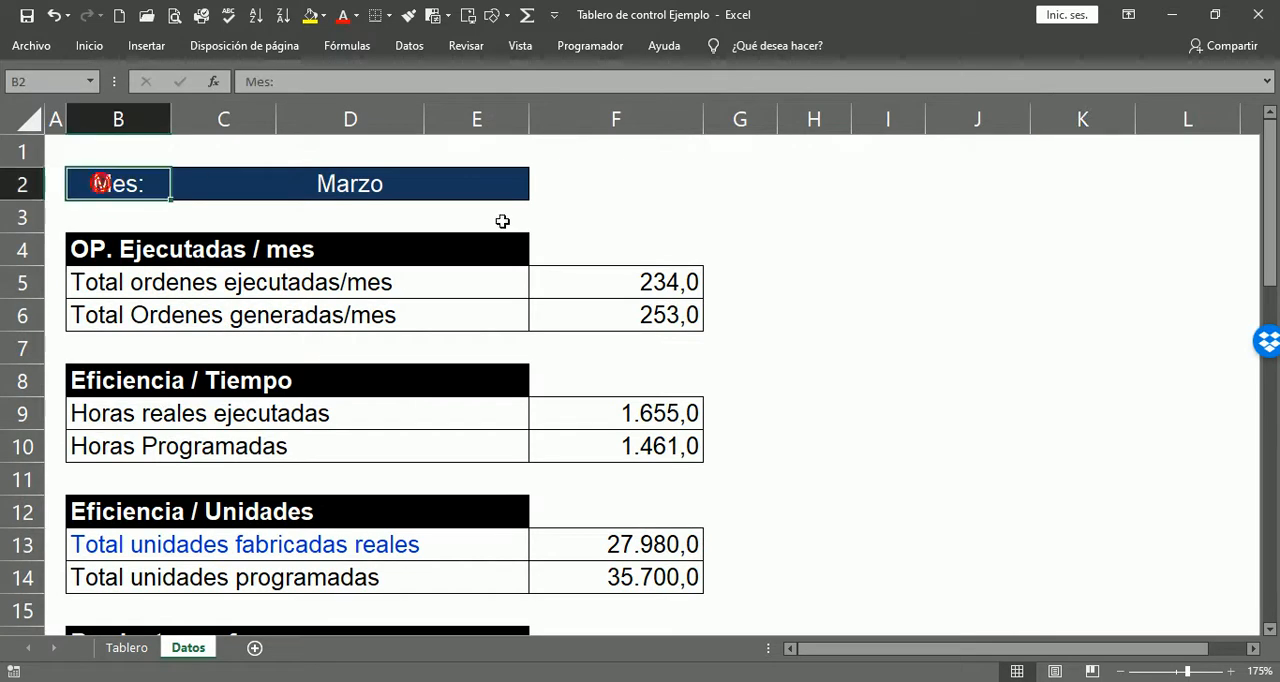
pyautogui.click(447, 193)
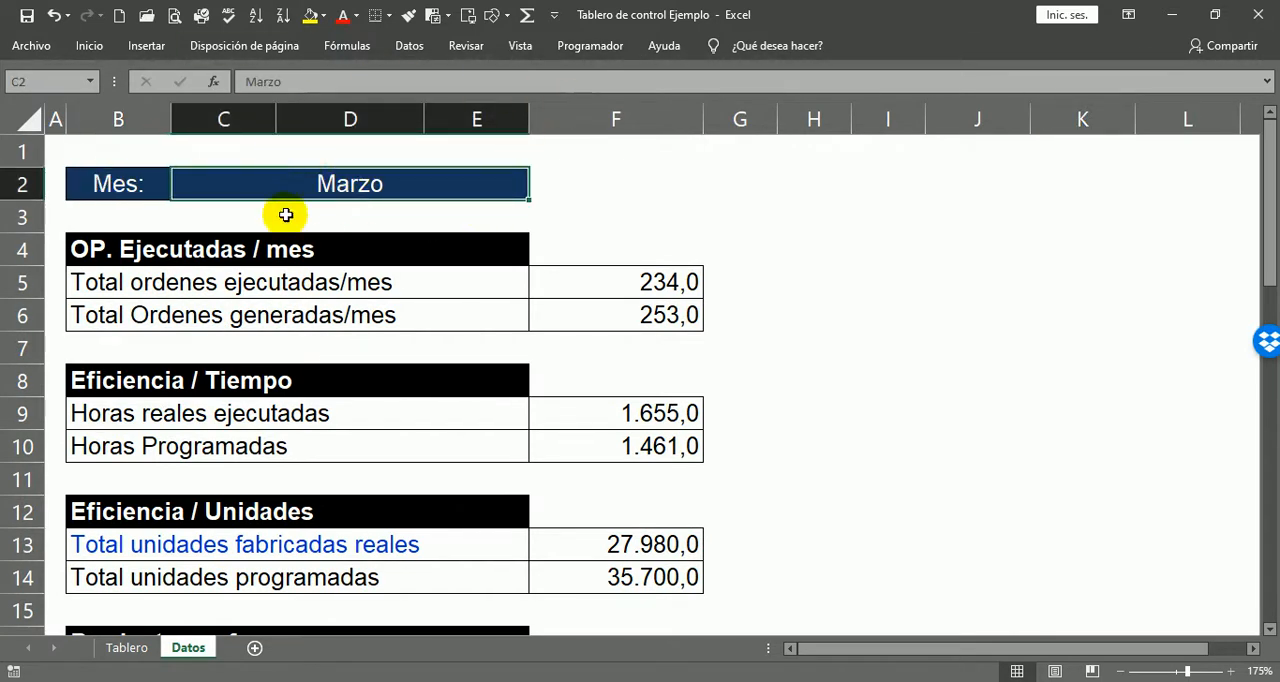
pyautogui.scroll(-8, 205, 249)
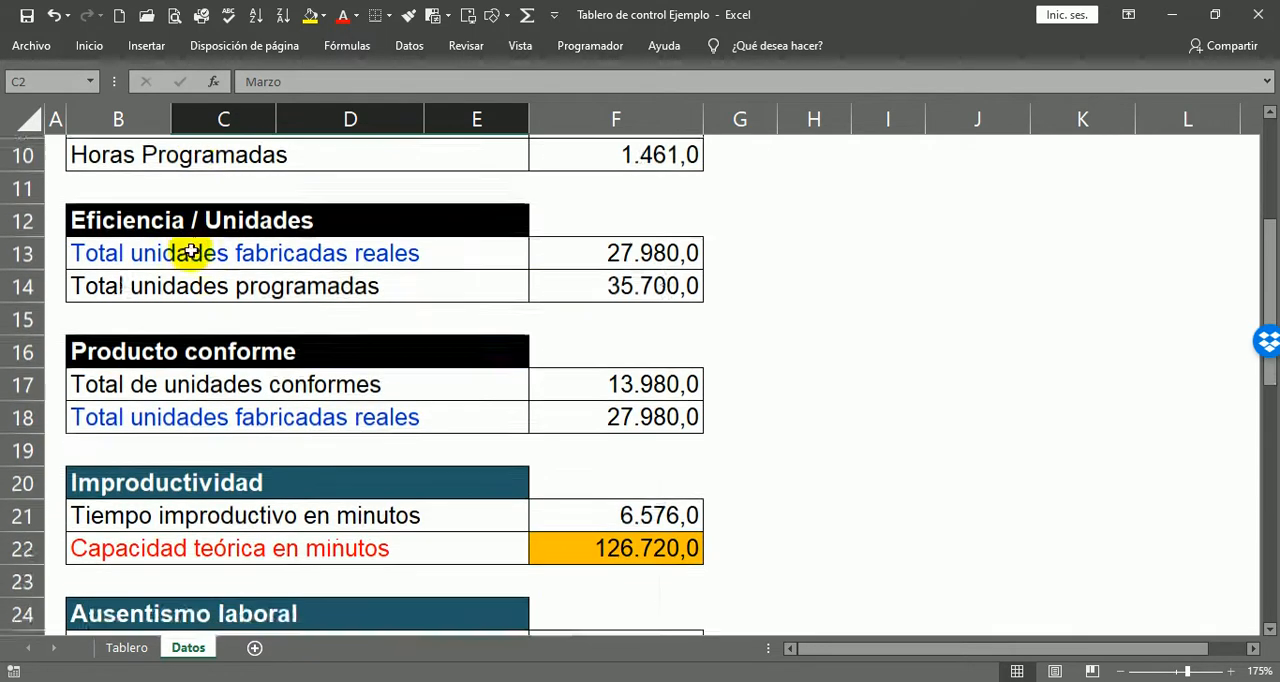
pyautogui.scroll(8, 172, 258)
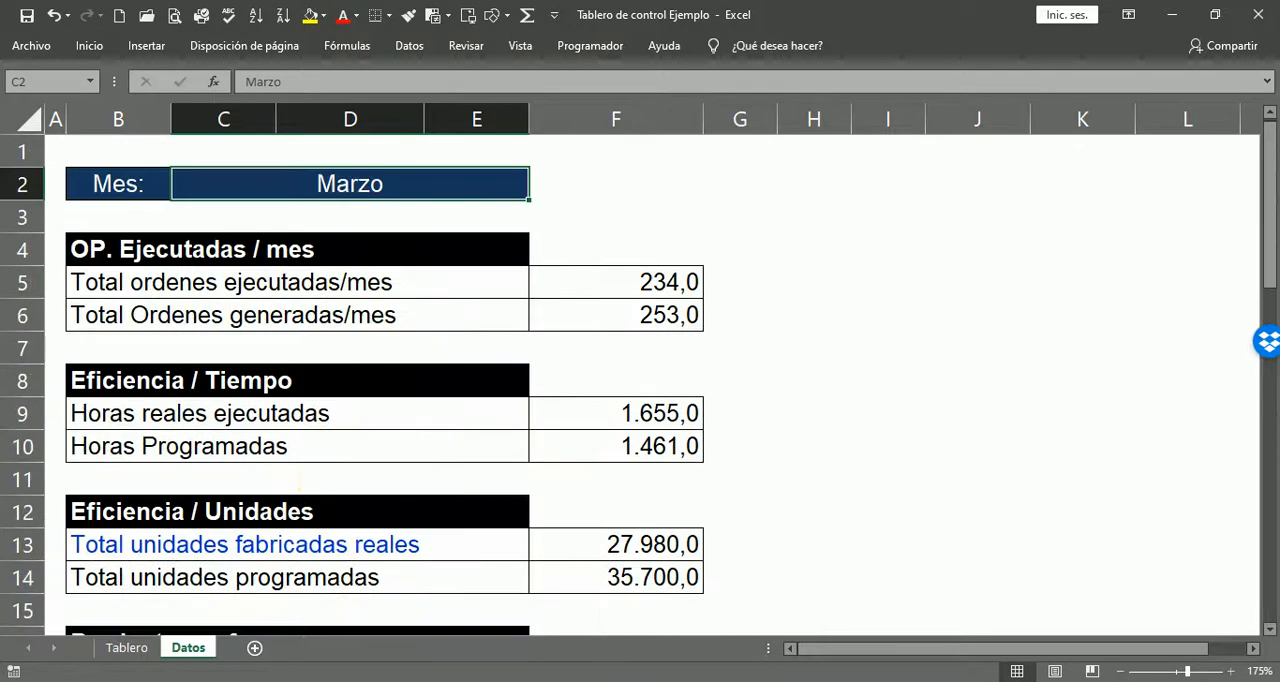
# Step: Review the month heading and the operational, unproductivity and plant capacity indices on the Tablero sheet
pyautogui.click(112, 650)
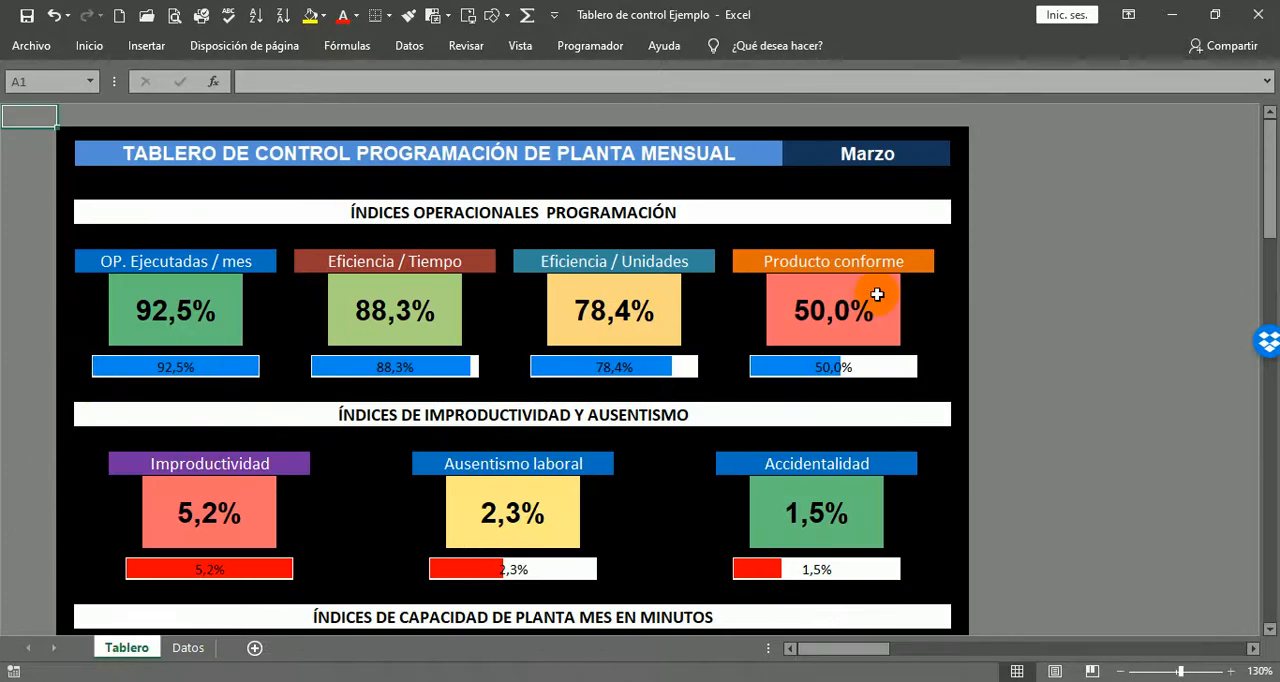
pyautogui.click(185, 650)
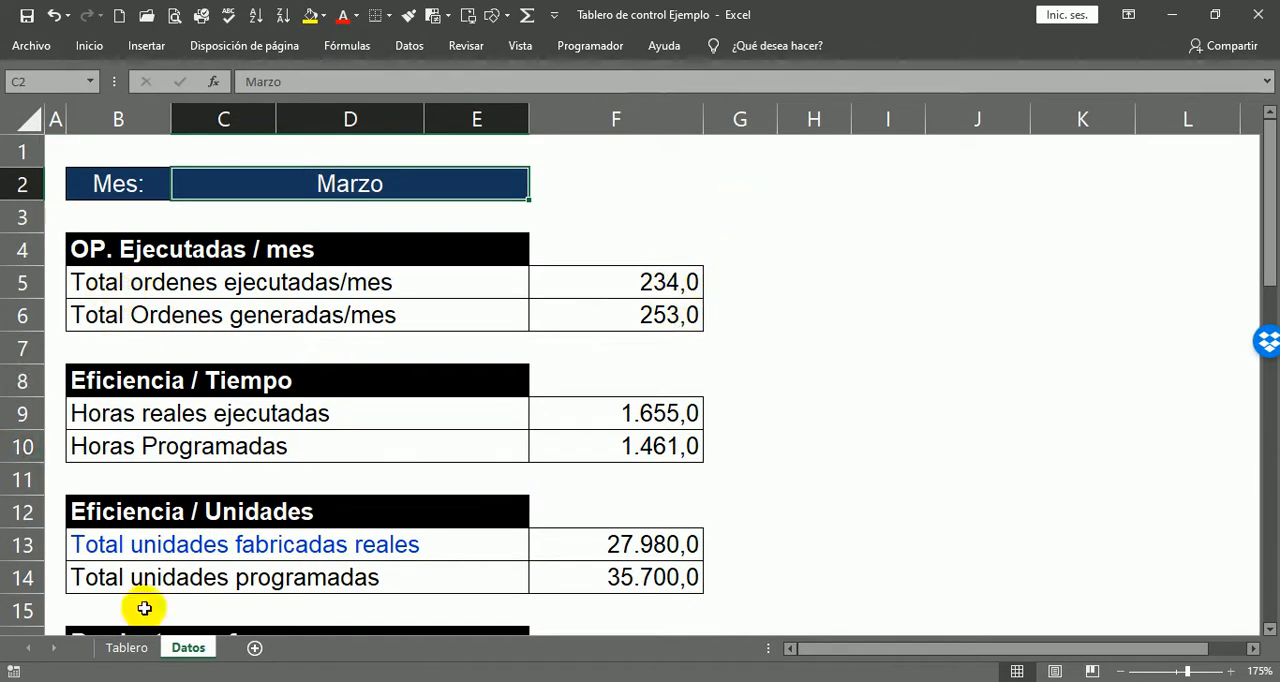
pyautogui.click(126, 647)
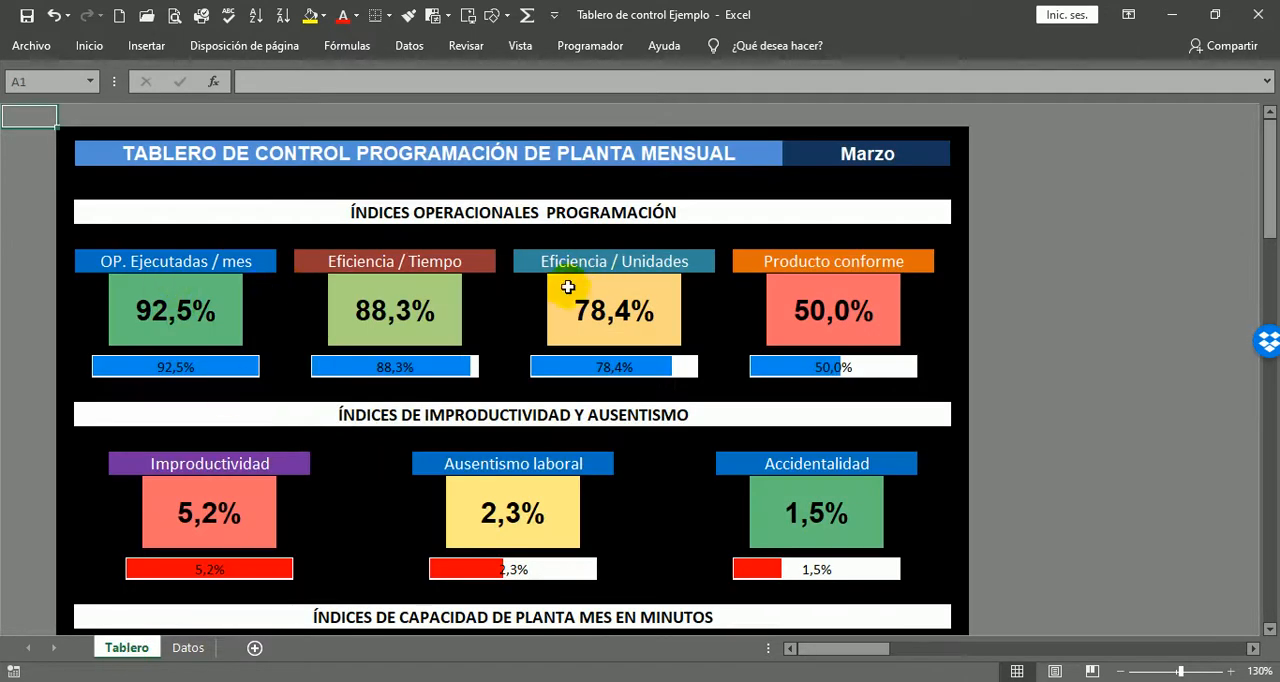
pyautogui.scroll(-5, 760, 404)
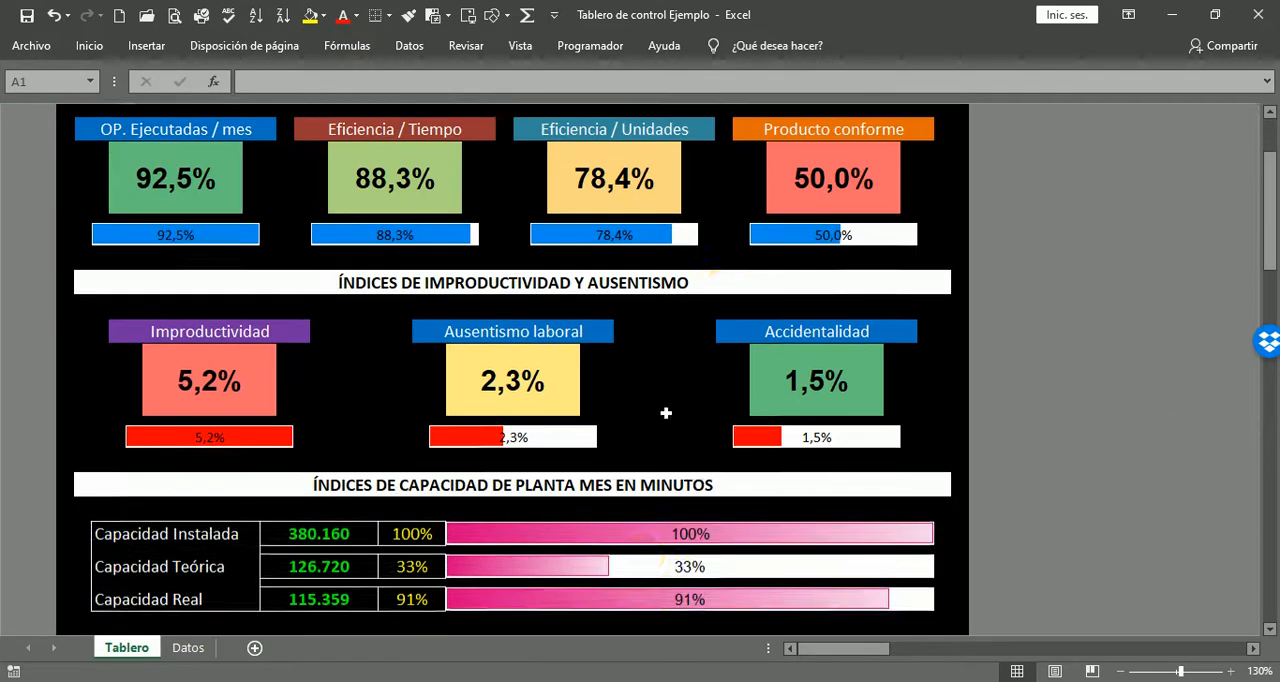
pyautogui.scroll(1, 640, 394)
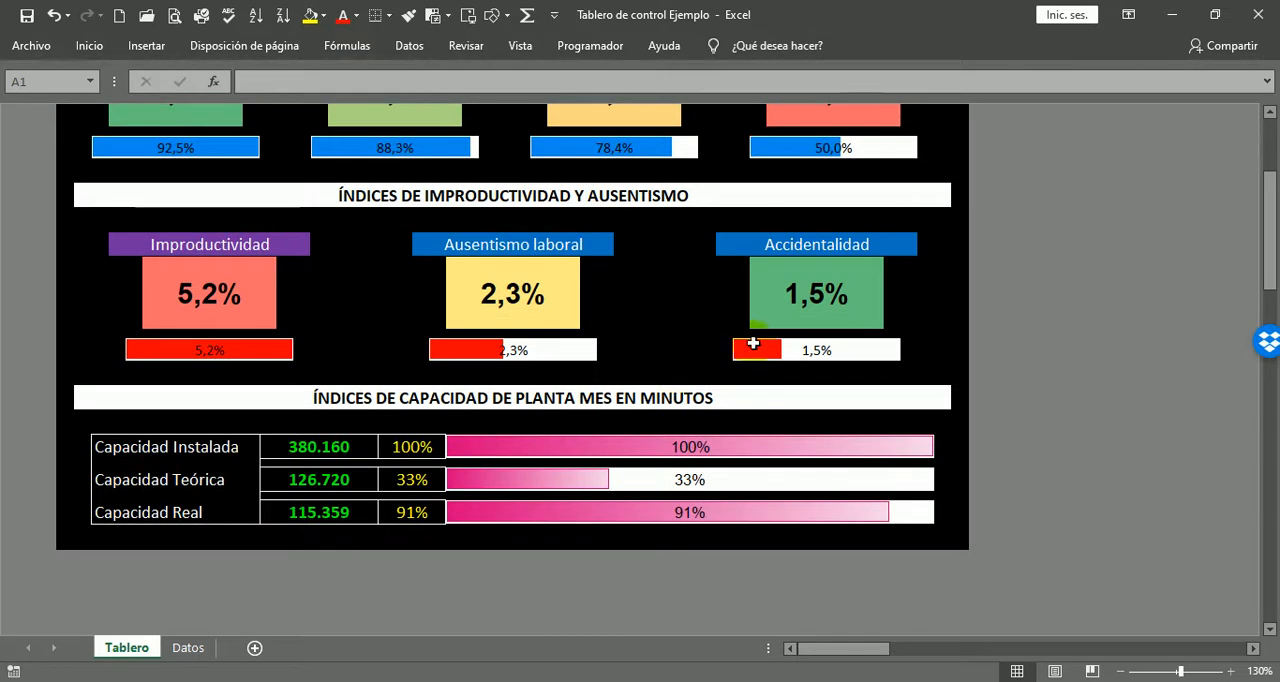
pyautogui.scroll(4, 943, 430)
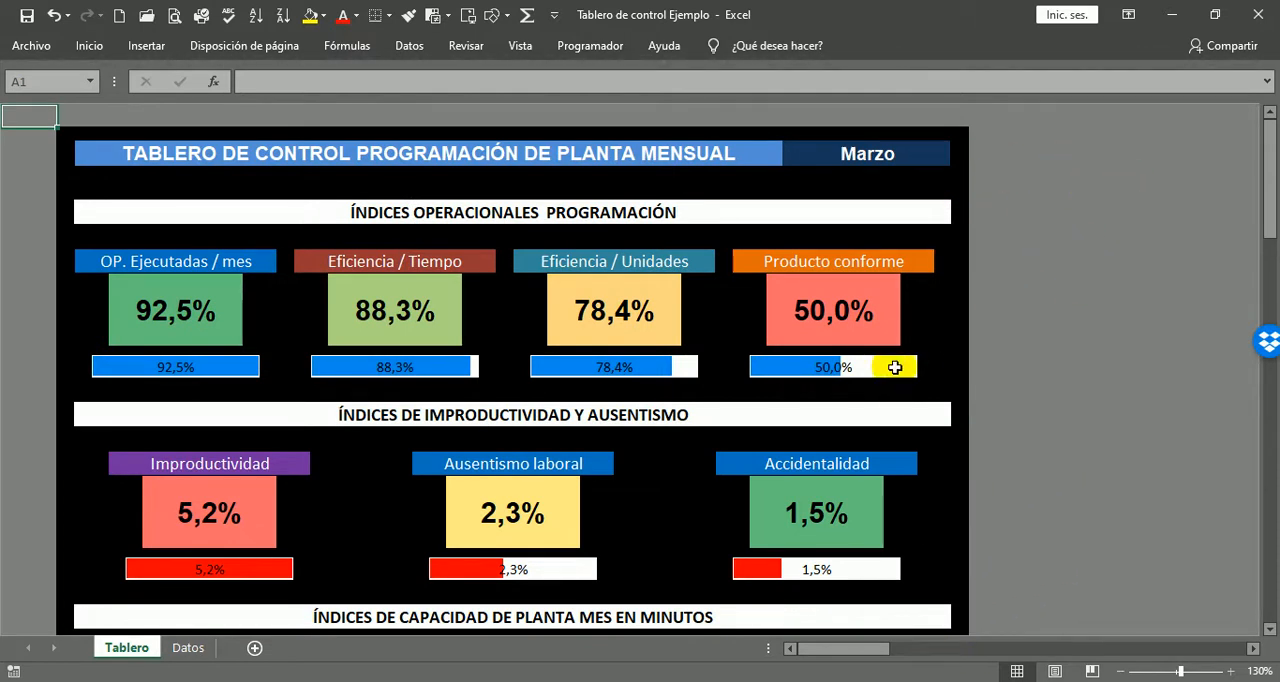
# Step: Examine the executed and generated order totals in the OP. Ejecutadas / mes block of the Datos sheet
pyautogui.click(195, 648)
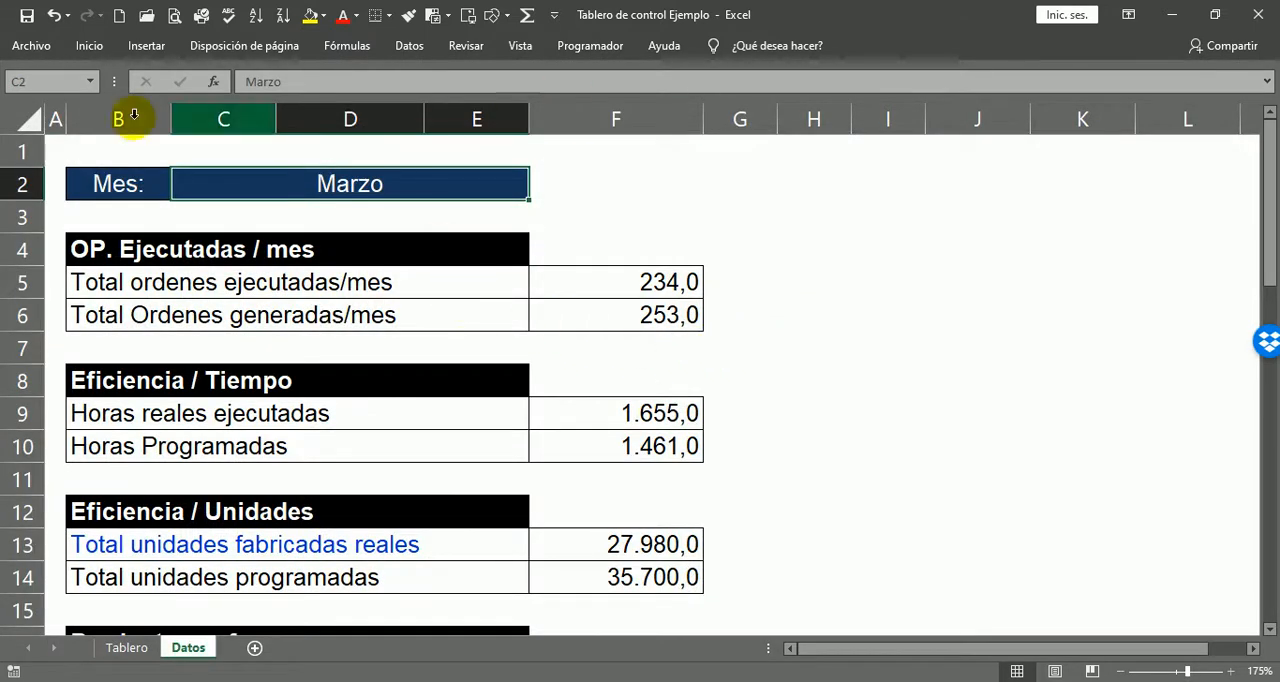
pyautogui.click(82, 253)
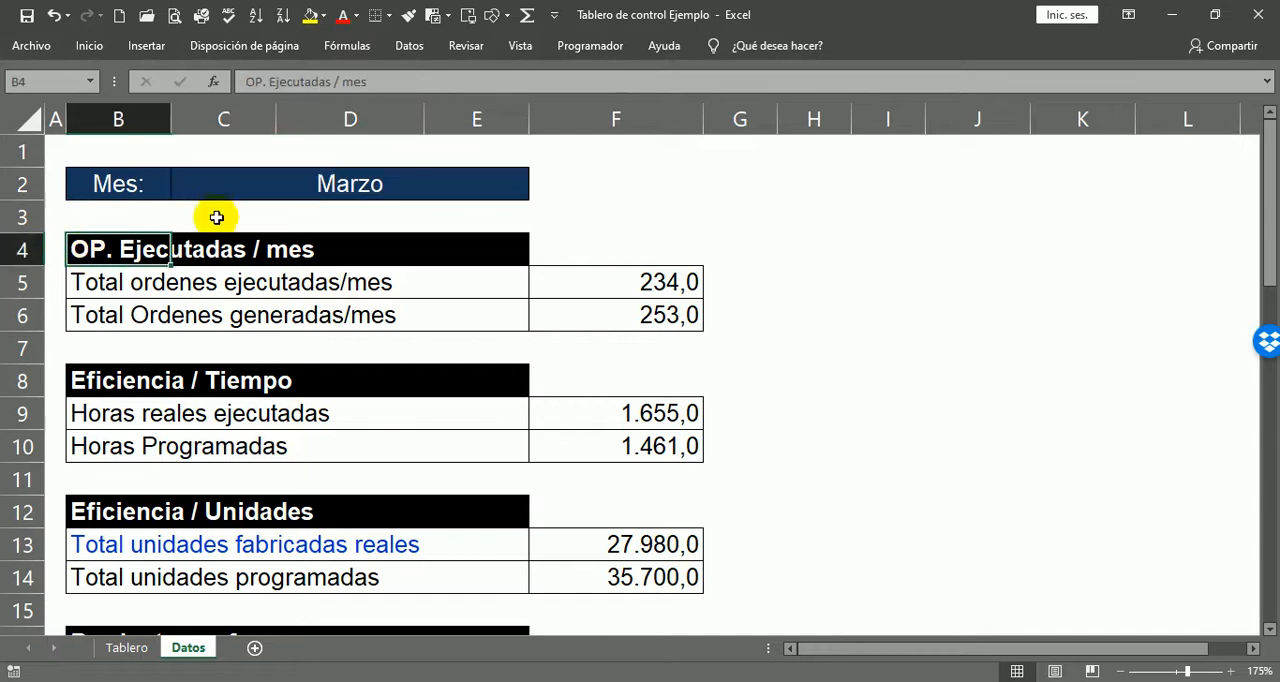
pyautogui.click(200, 250)
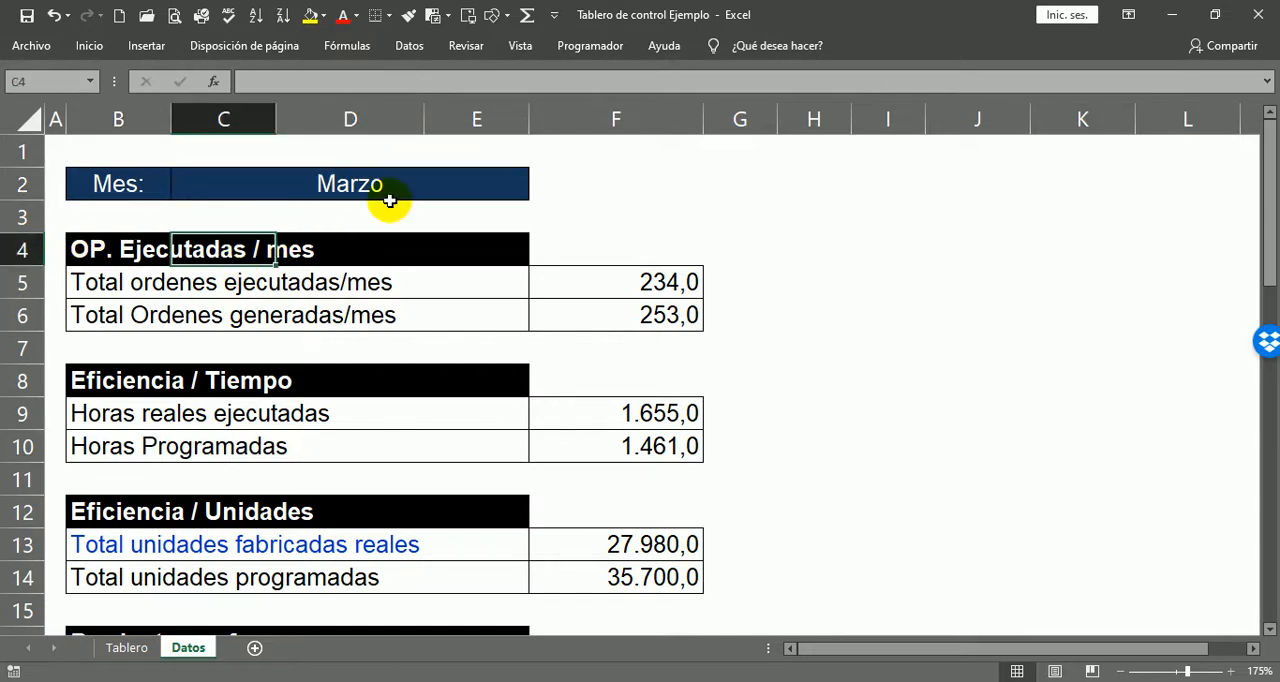
pyautogui.click(78, 287)
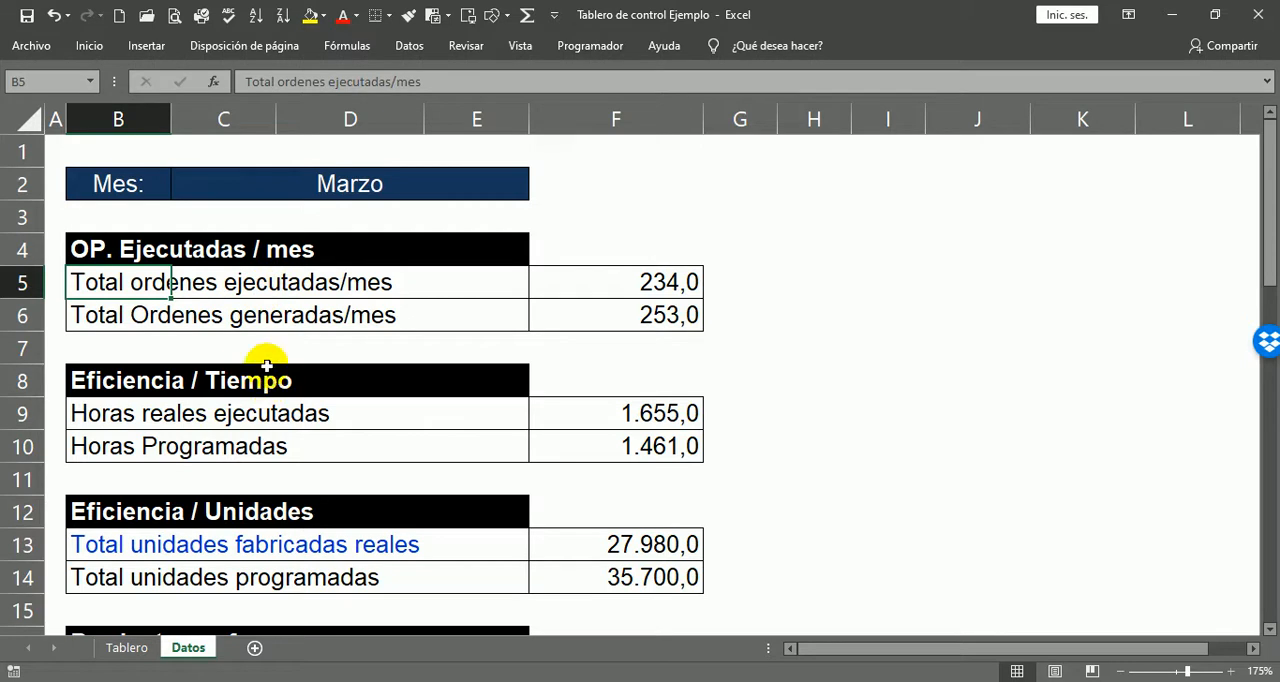
pyautogui.click(147, 315)
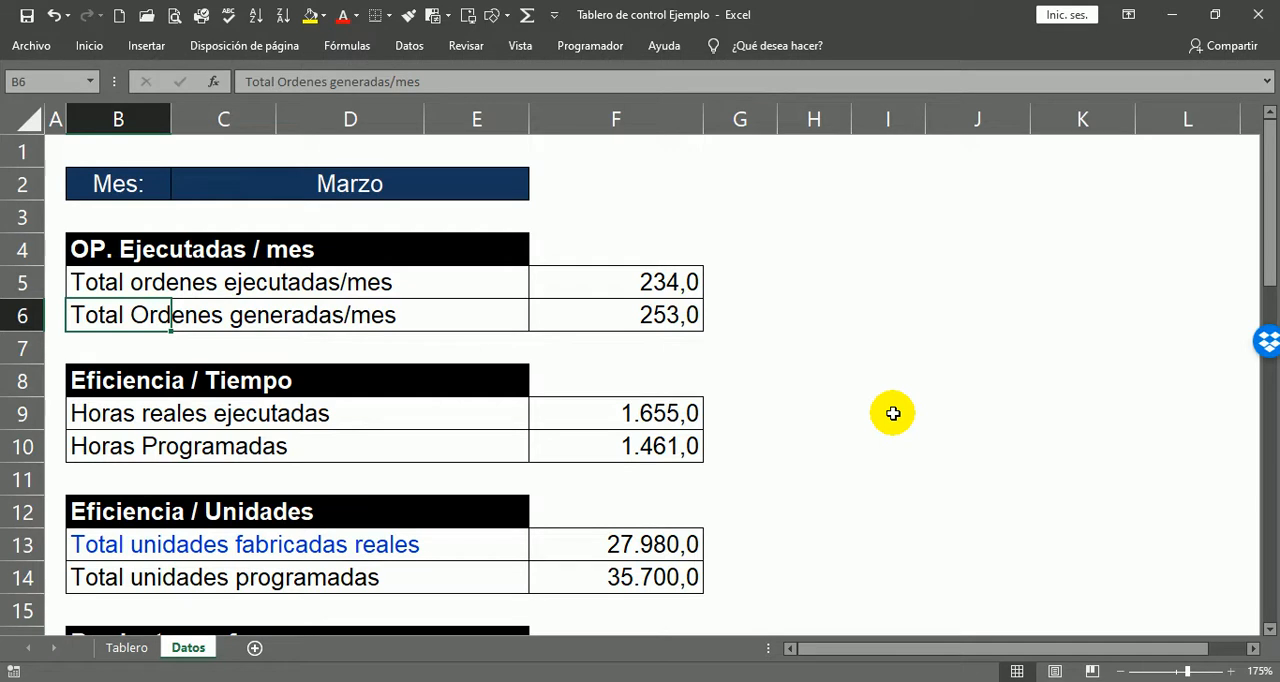
pyautogui.click(743, 280)
pyautogui.click(728, 320)
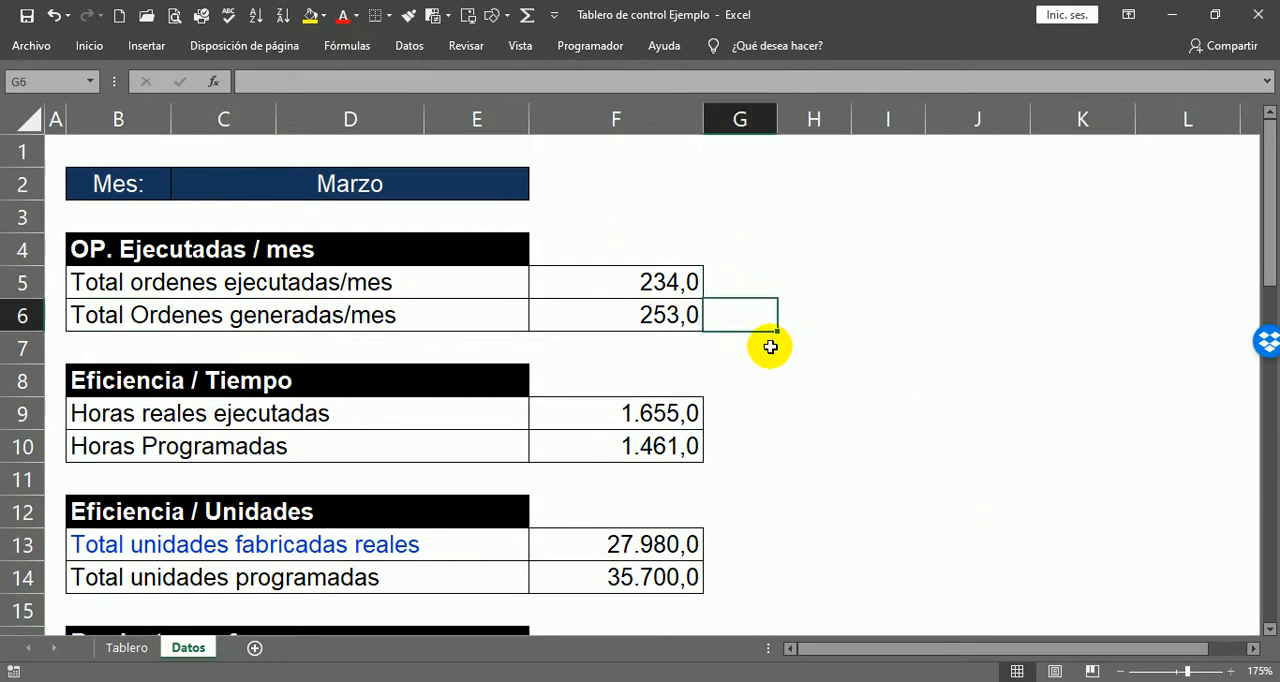
# Step: Examine the actual and scheduled hours in the Eficiencia / Tiempo block
pyautogui.scroll(-1, 846, 392)
pyautogui.scroll(-1, 846, 392)
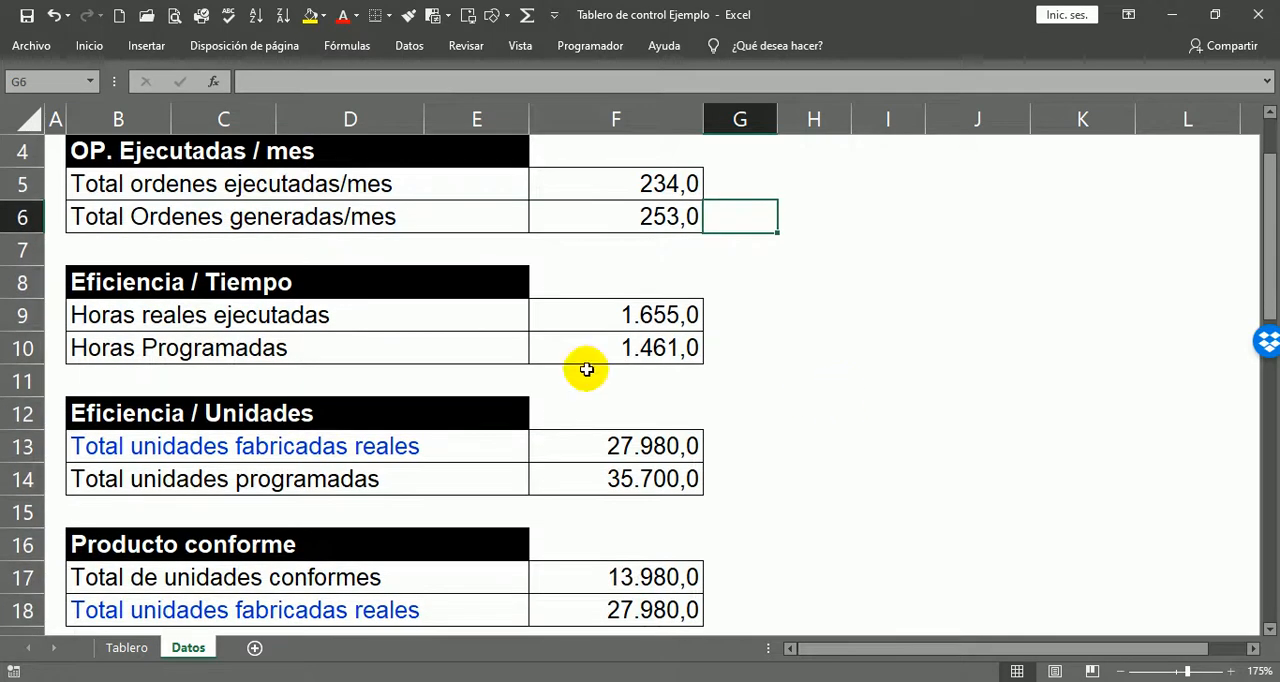
pyautogui.click(115, 281)
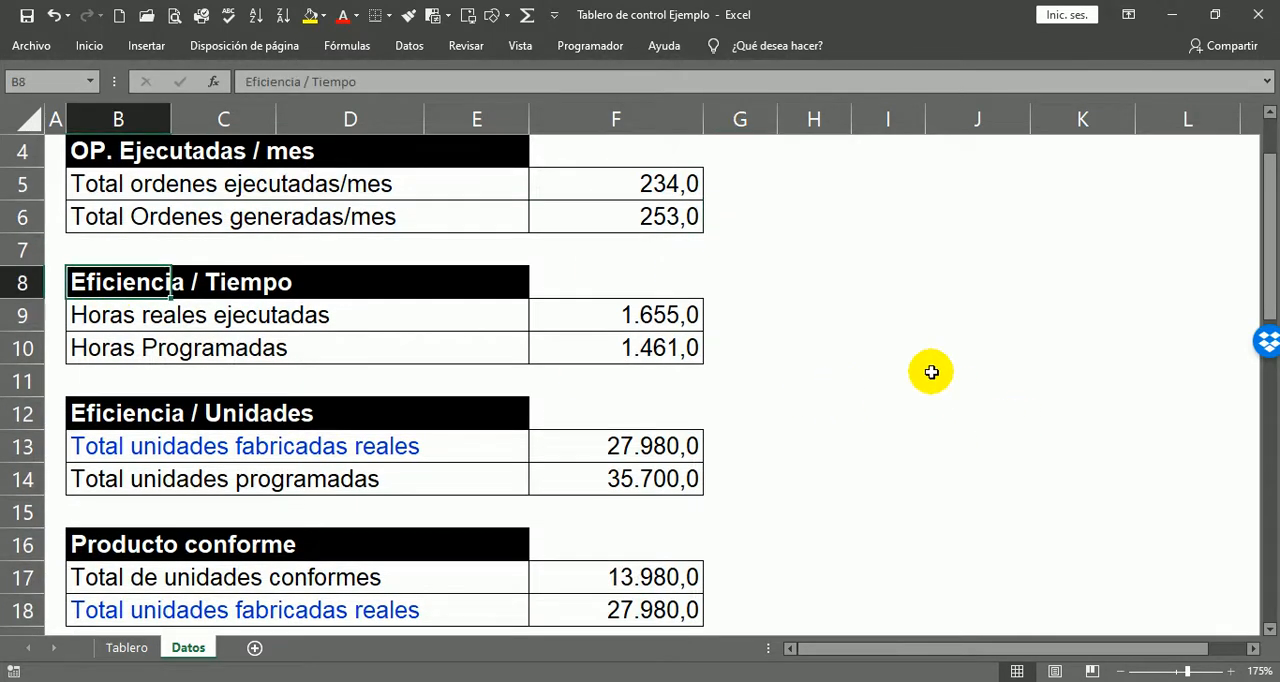
pyautogui.click(737, 316)
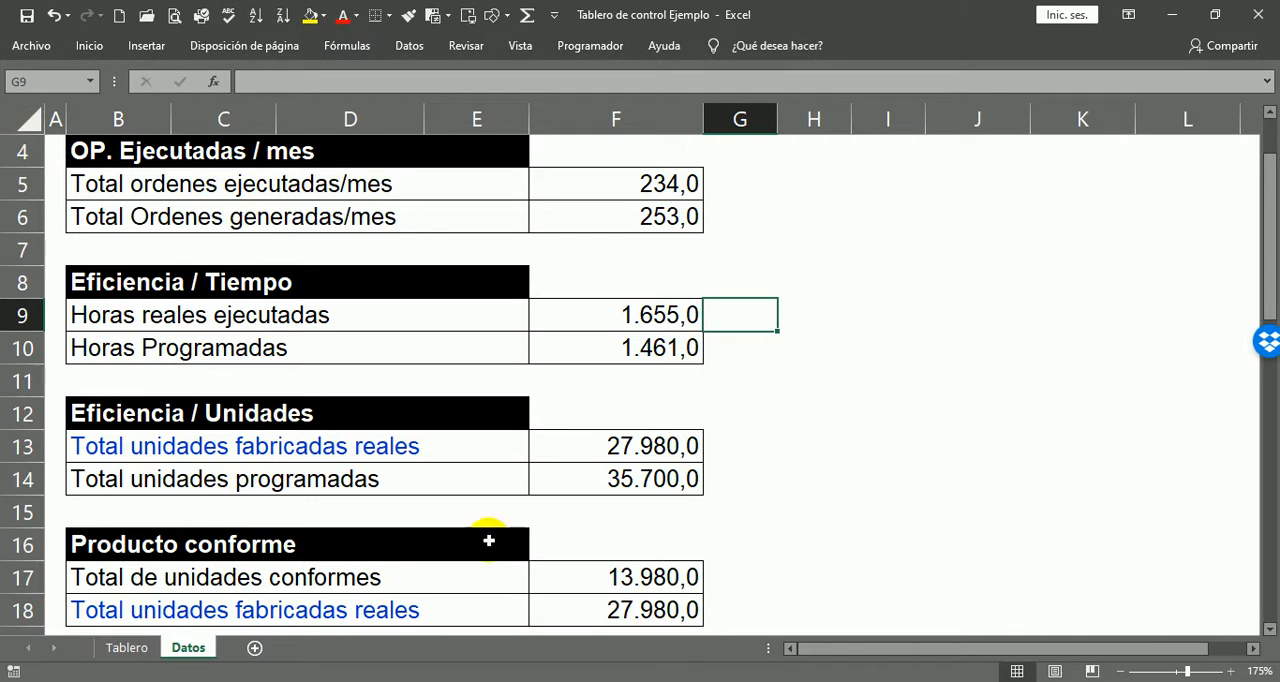
pyautogui.click(77, 281)
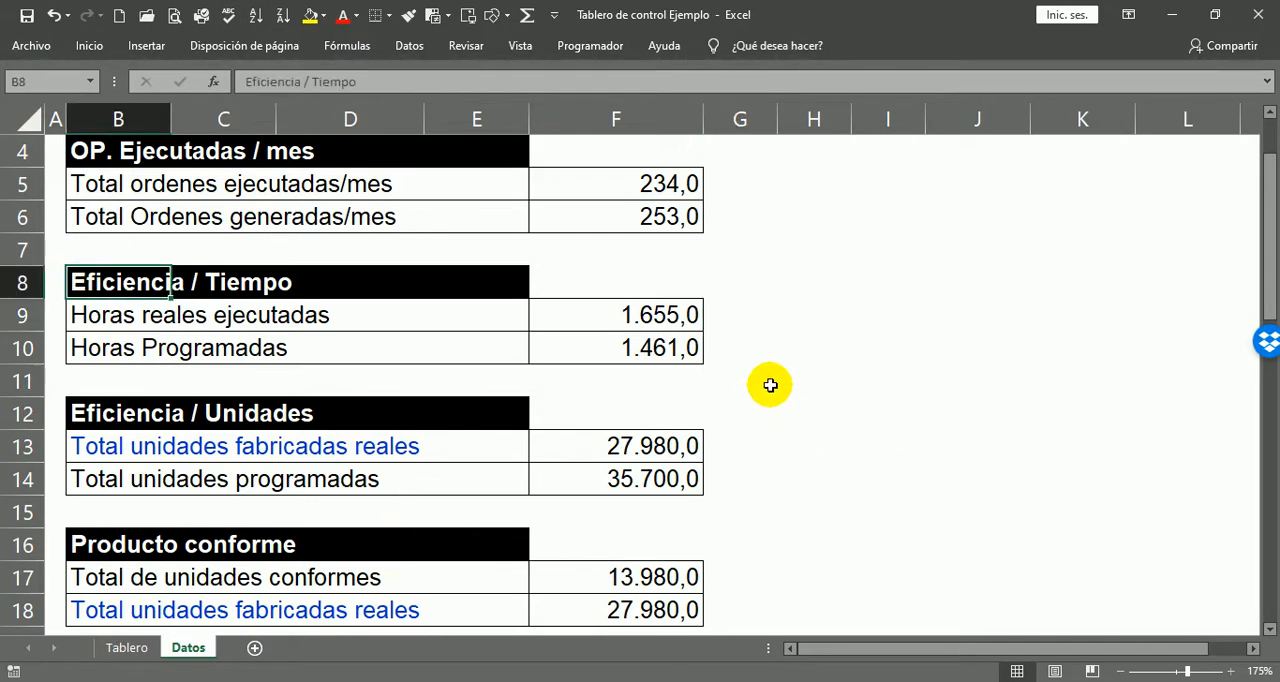
# Step: Examine the actual and programmed unit totals in the Eficiencia / Unidades block, comparing them with the blocks around it
pyautogui.scroll(-2, 771, 383)
pyautogui.click(128, 217)
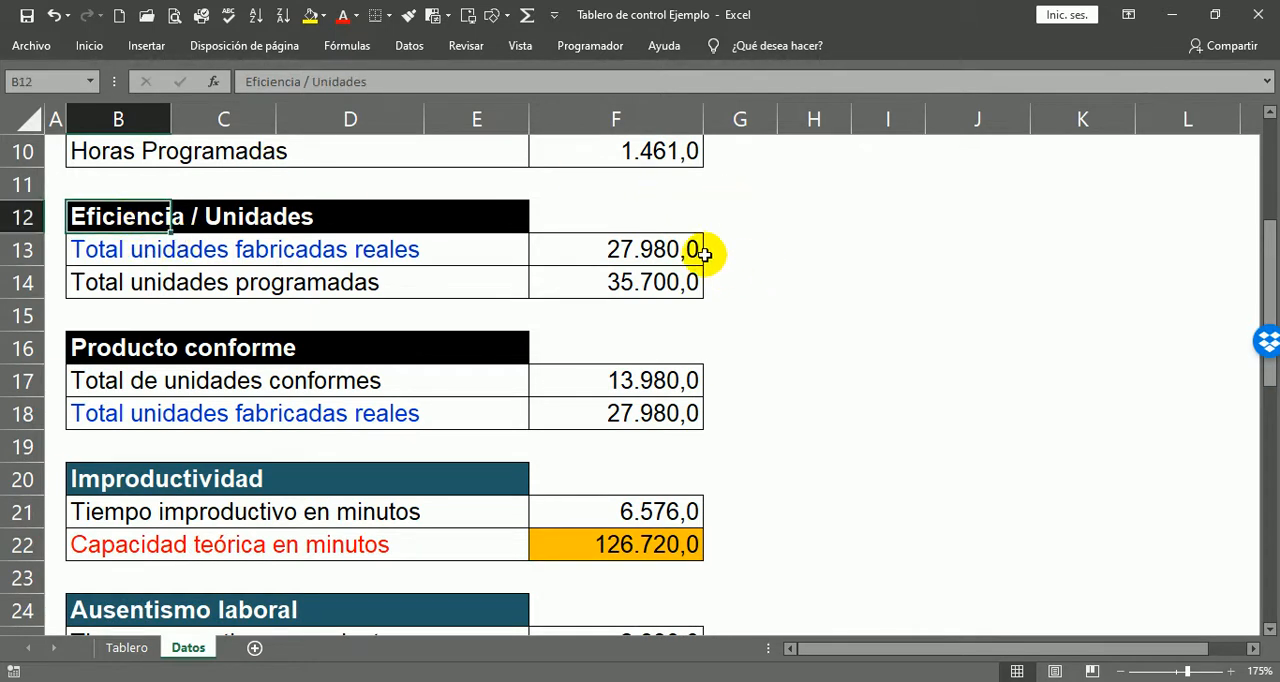
pyautogui.click(728, 249)
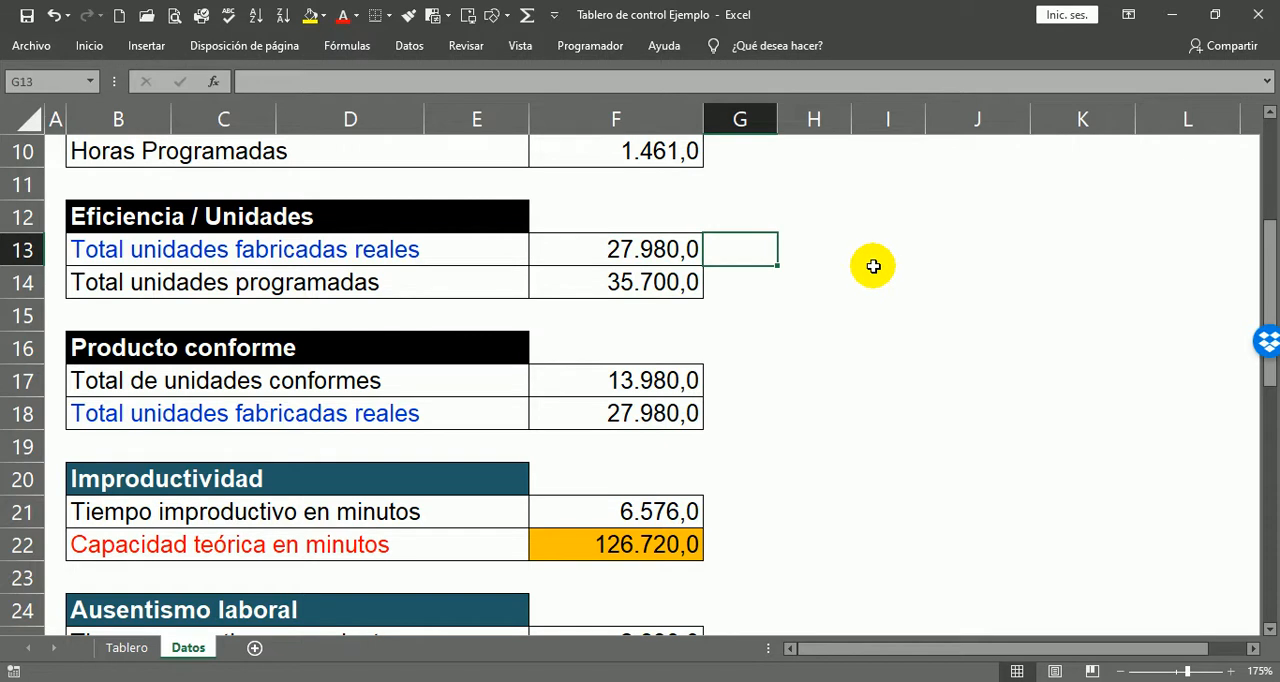
pyautogui.click(729, 284)
pyautogui.click(722, 252)
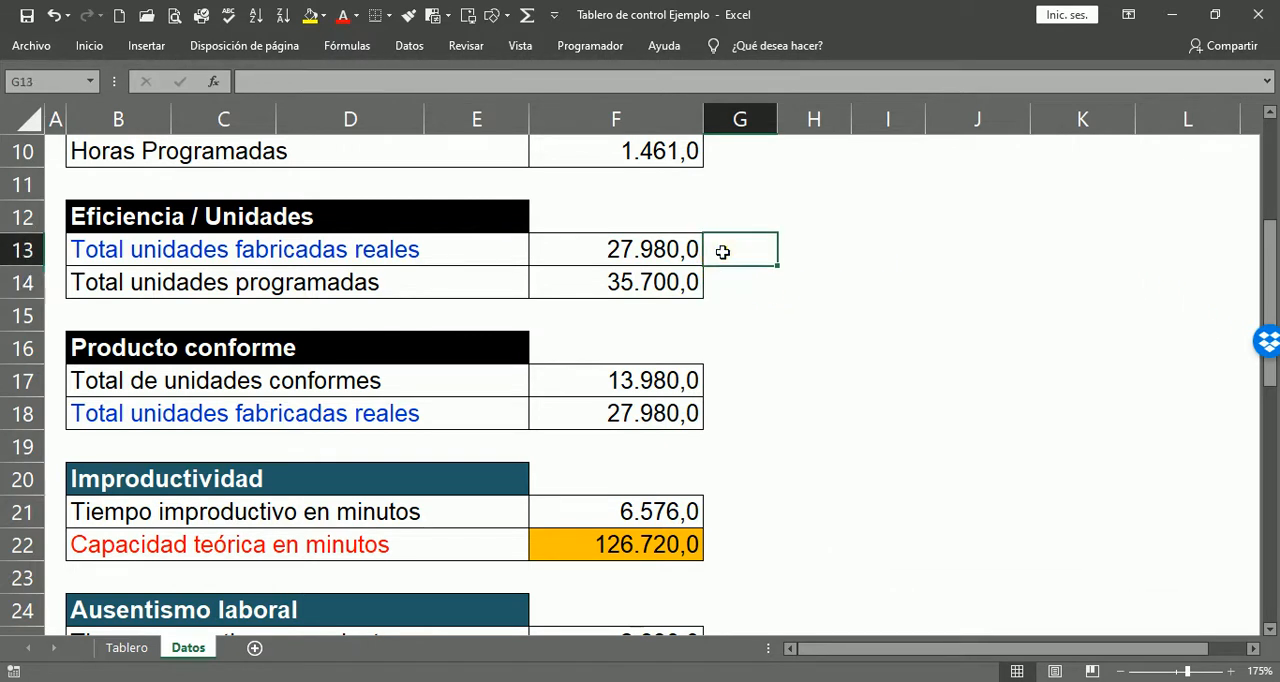
pyautogui.moveTo(722, 252); pyautogui.dragTo(723, 266)
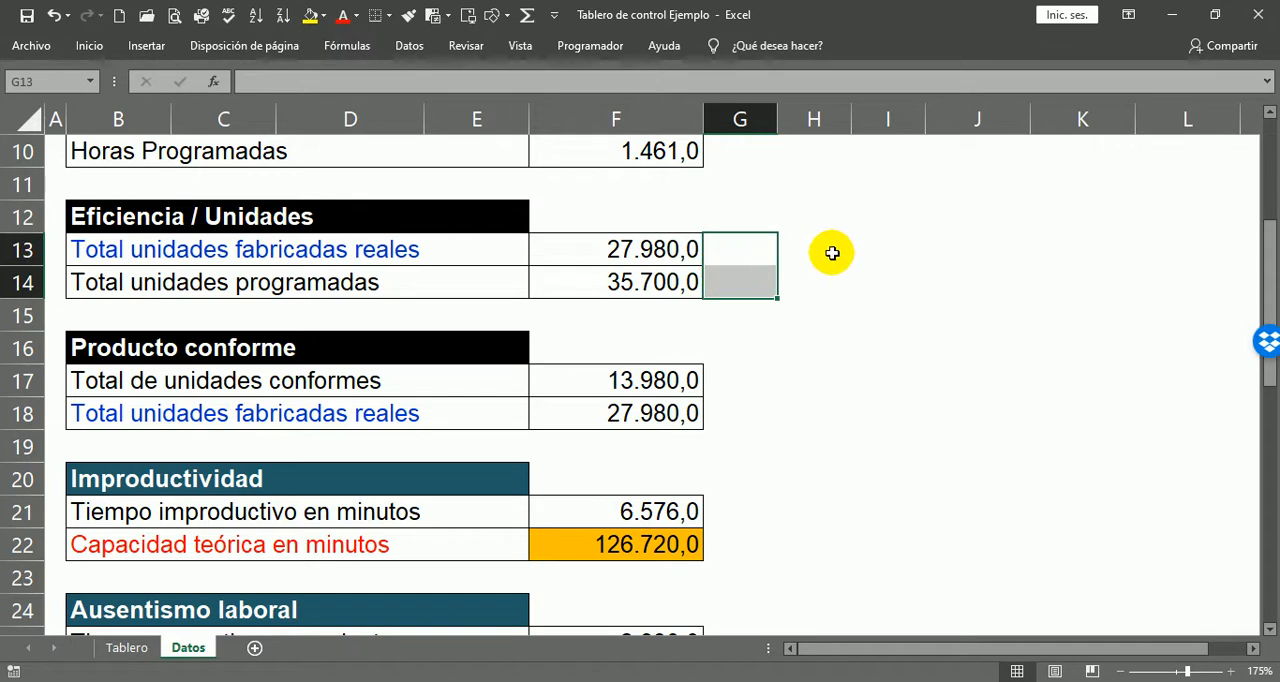
pyautogui.scroll(3, 831, 251)
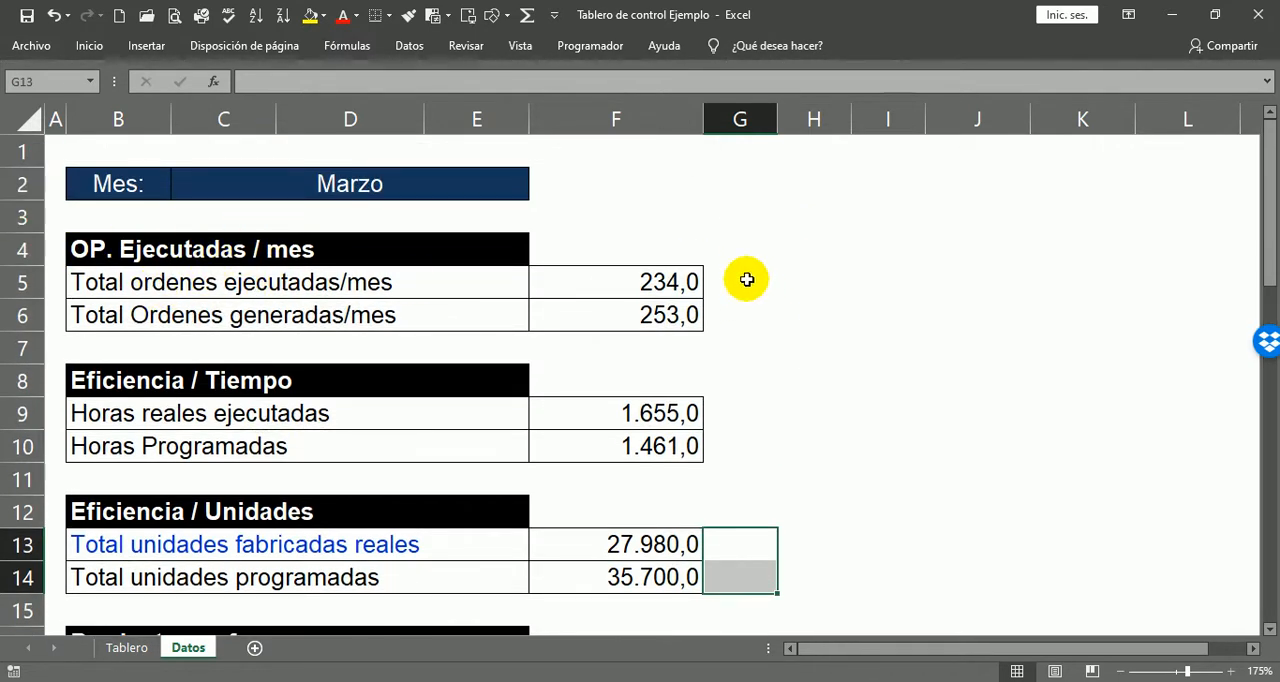
pyautogui.scroll(-3, 700, 591)
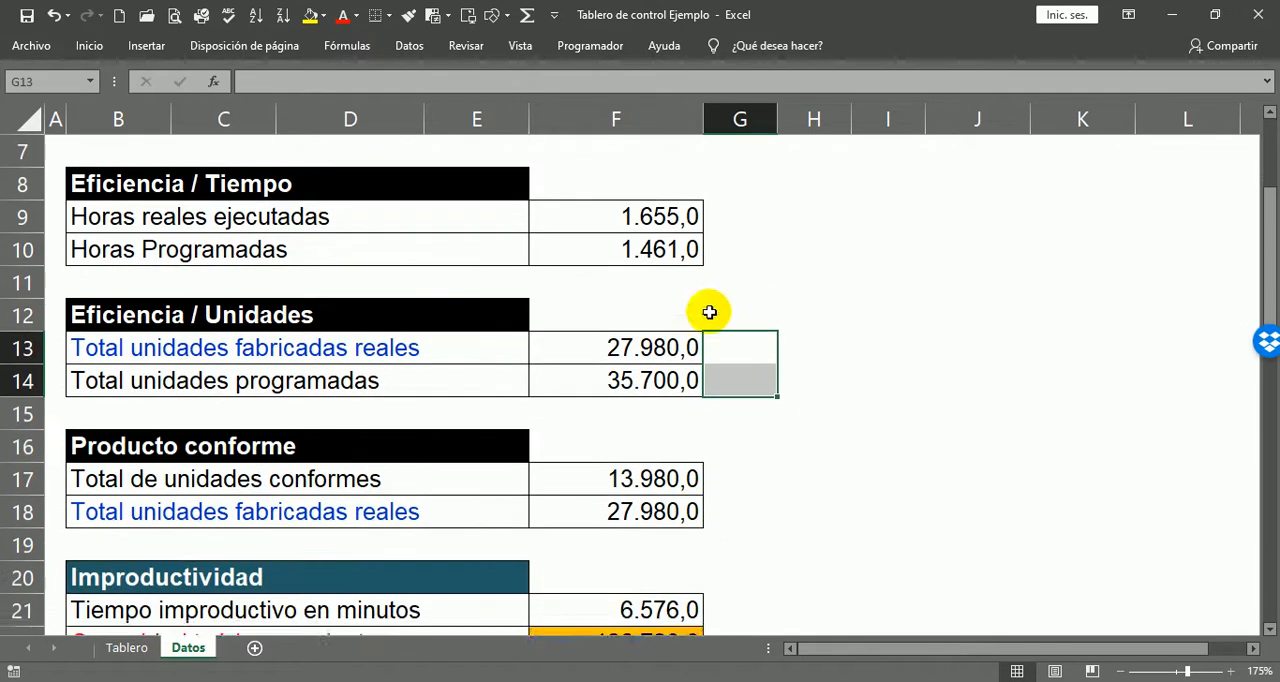
pyautogui.scroll(3, 706, 311)
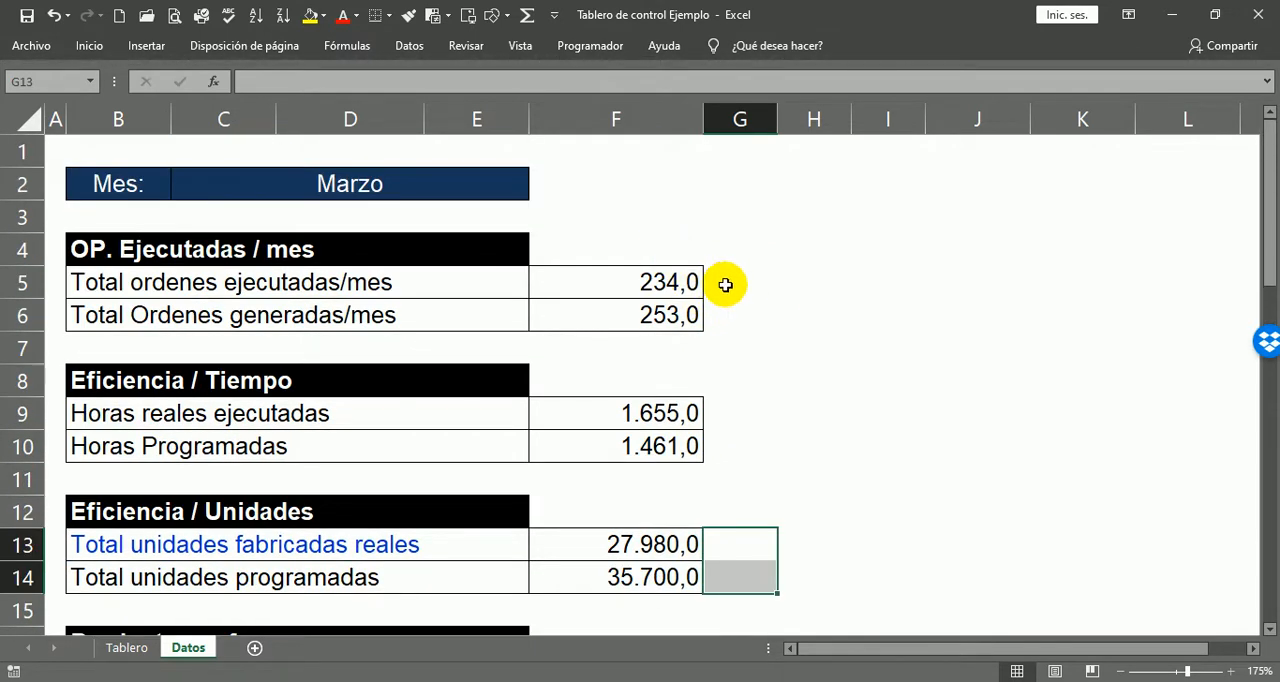
pyautogui.scroll(-1, 711, 469)
pyautogui.scroll(-1, 760, 430)
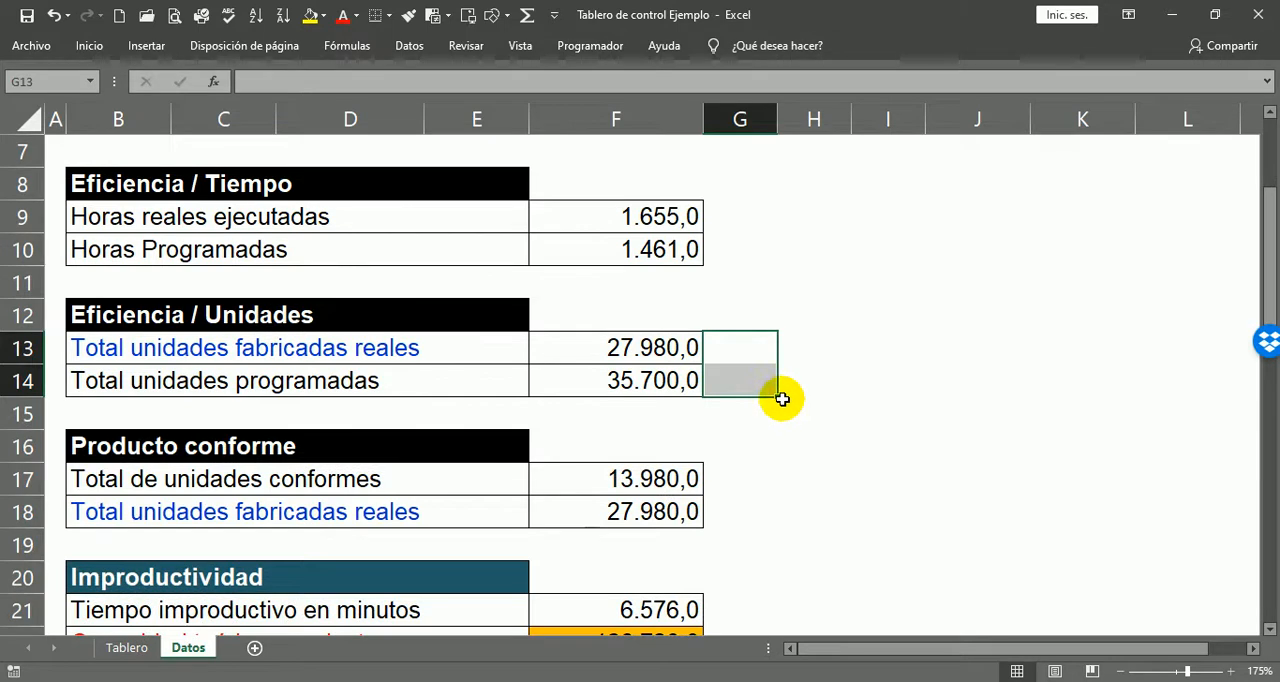
pyautogui.scroll(-2, 780, 400)
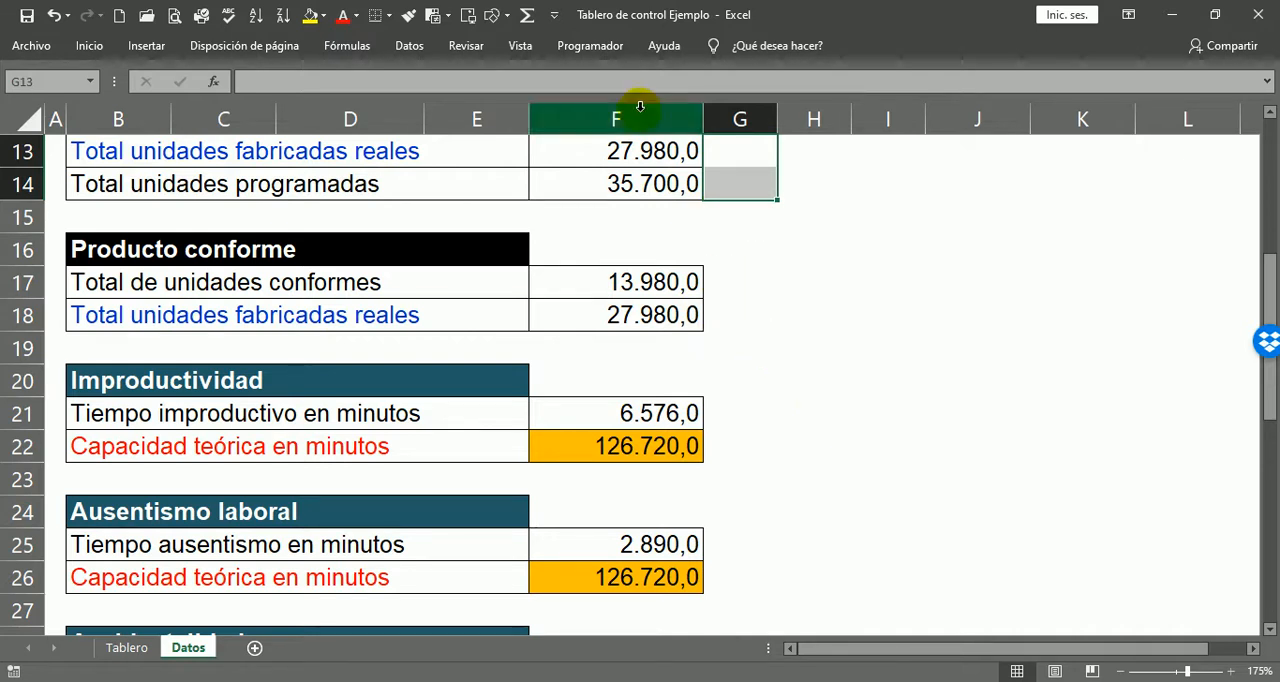
pyautogui.scroll(1, 621, 161)
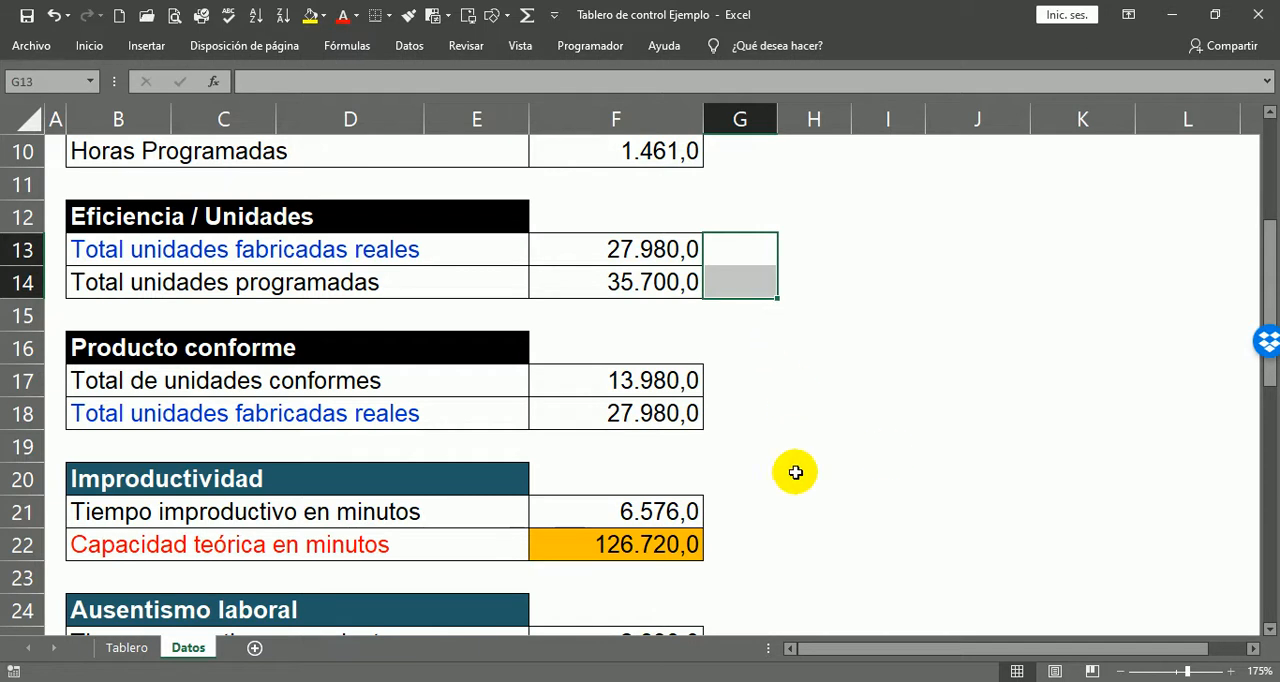
pyautogui.click(743, 249)
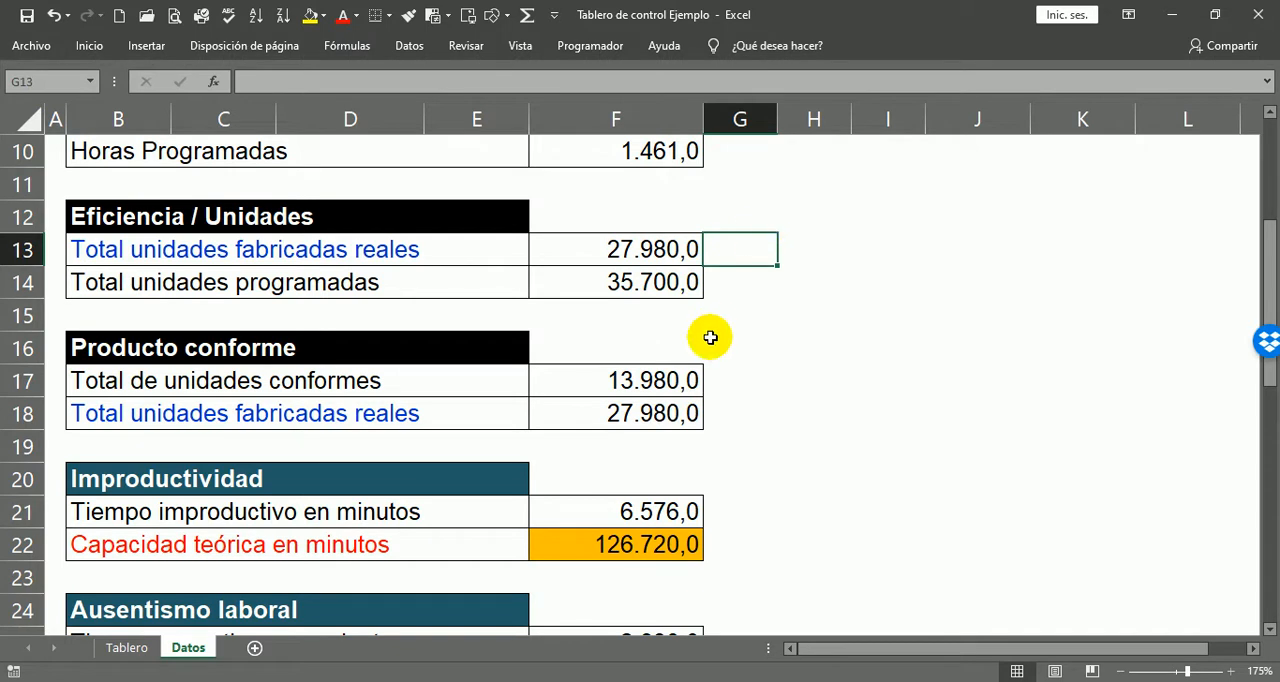
pyautogui.click(741, 283)
# Step: Examine the conforming and actual manufactured unit totals in the Producto conforme block, reviewing it together with the efficiency and order blocks above
pyautogui.scroll(-1, 786, 345)
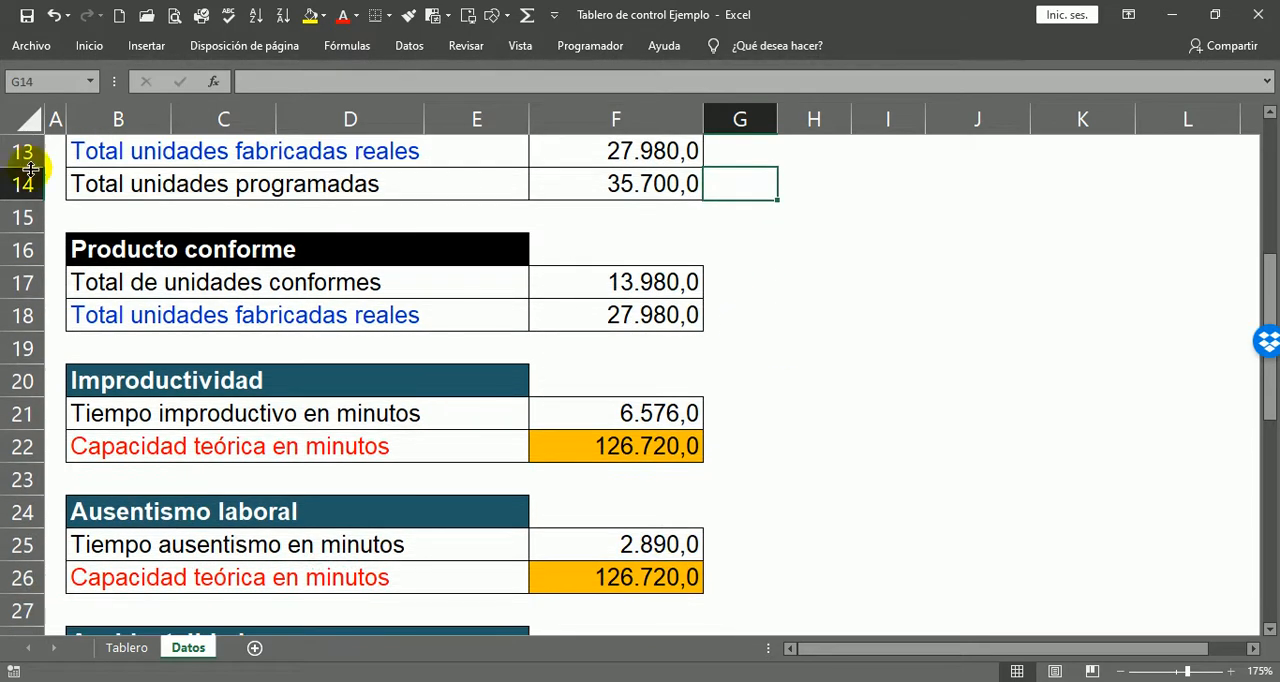
pyautogui.click(95, 248)
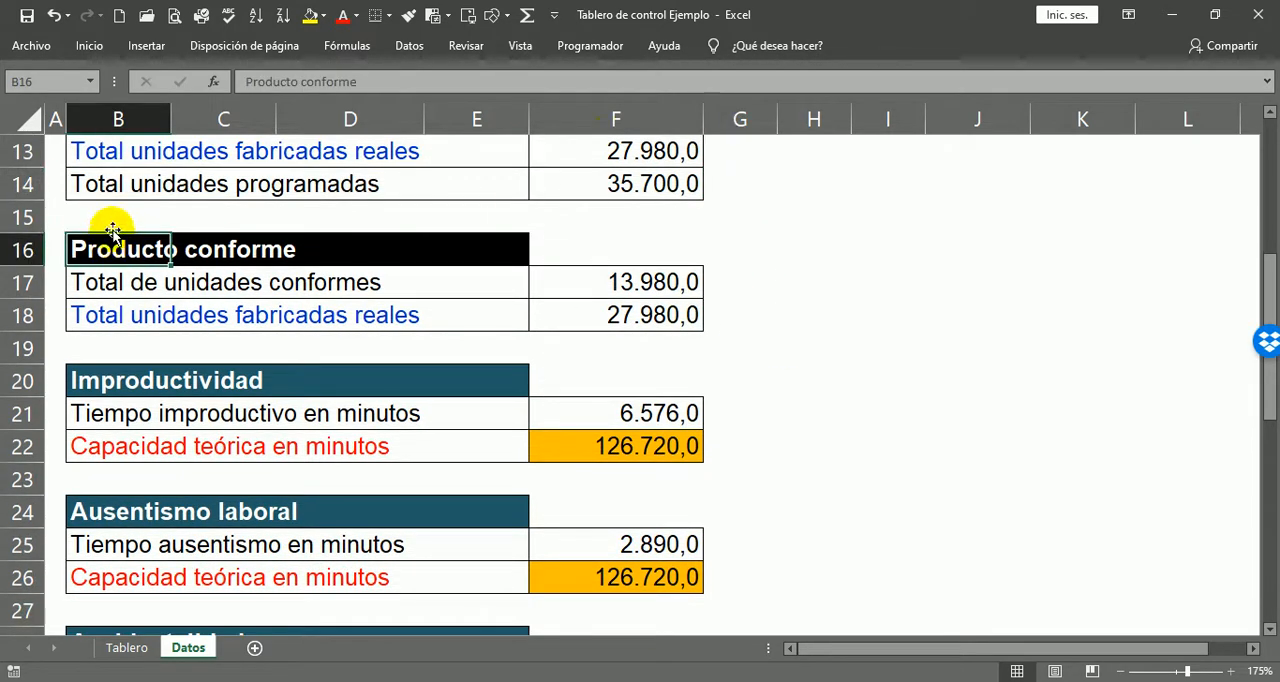
pyautogui.click(659, 241)
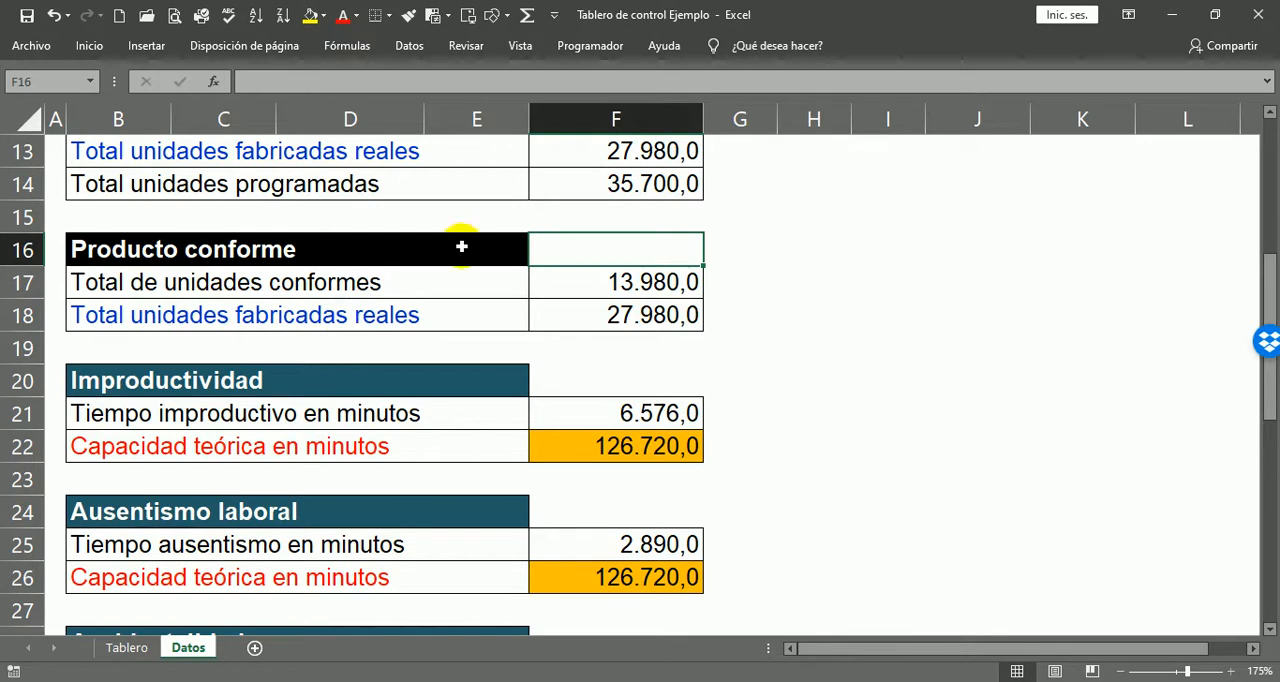
pyautogui.click(121, 256)
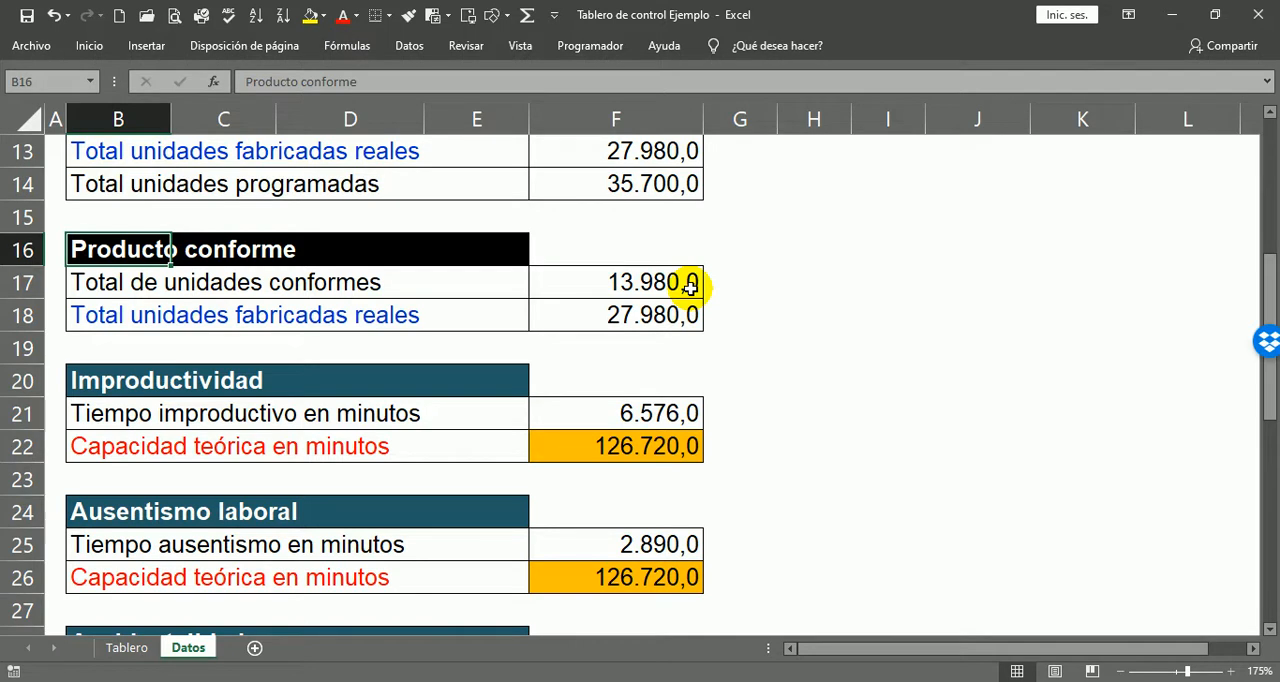
pyautogui.click(725, 285)
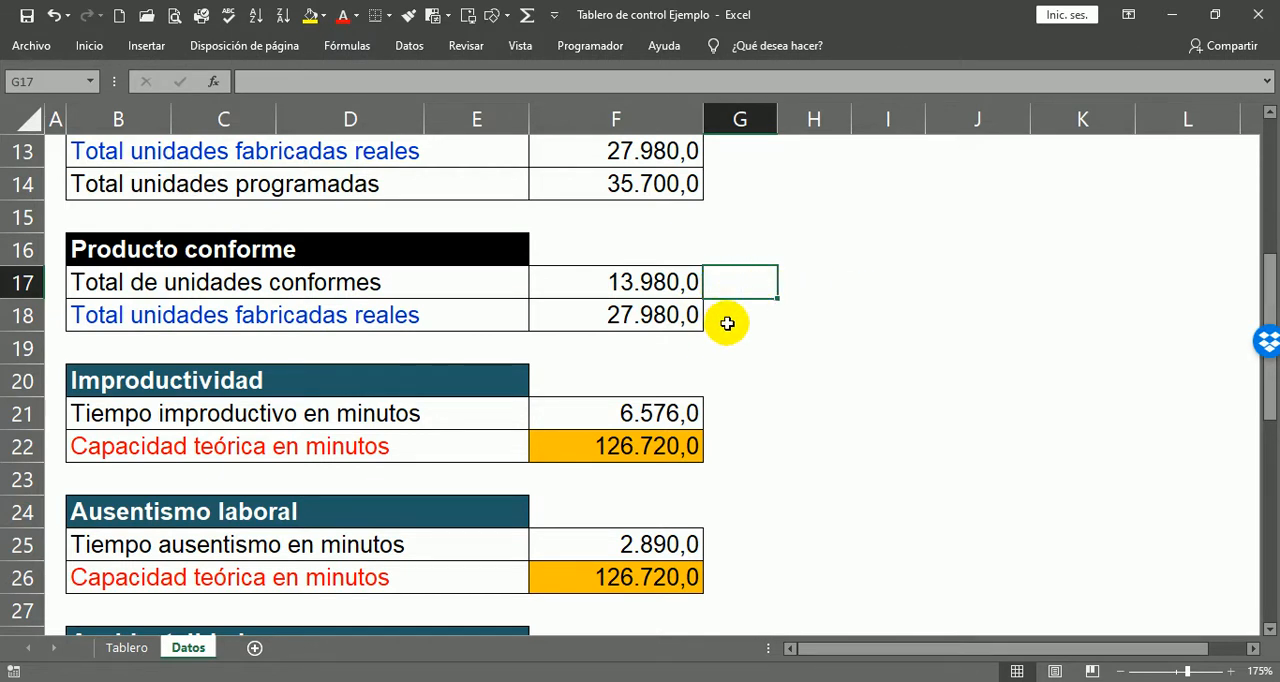
pyautogui.click(722, 320)
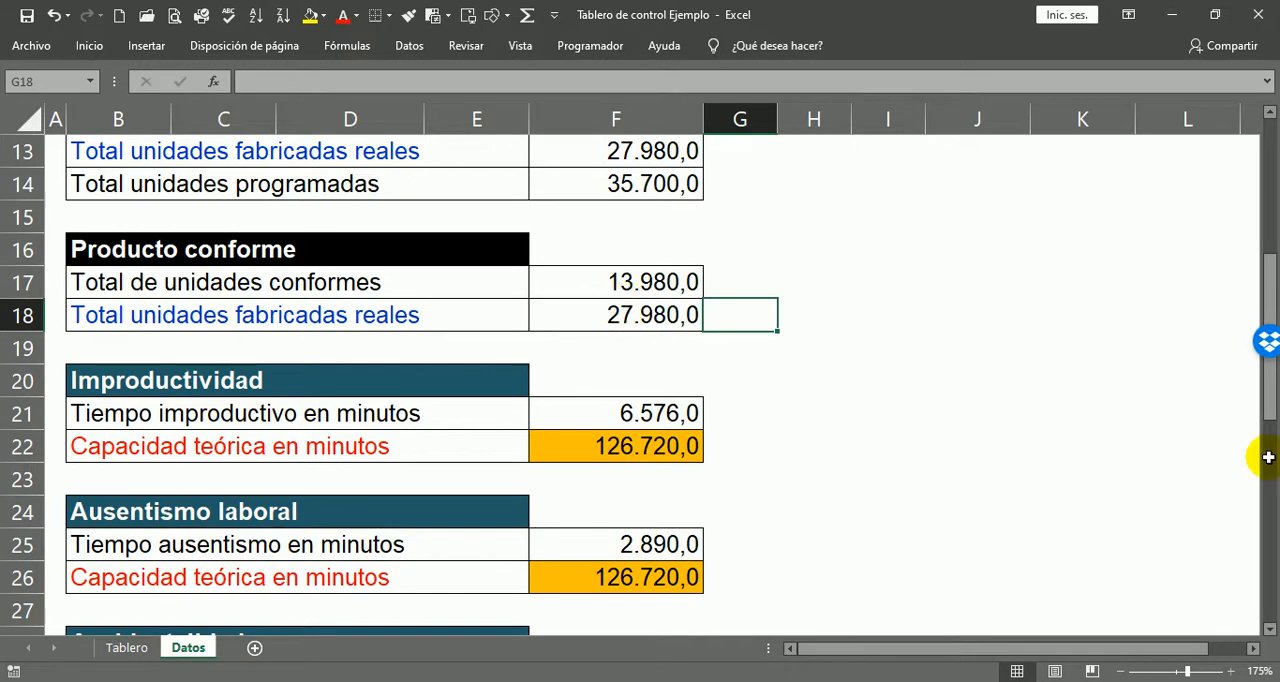
pyautogui.click(744, 288)
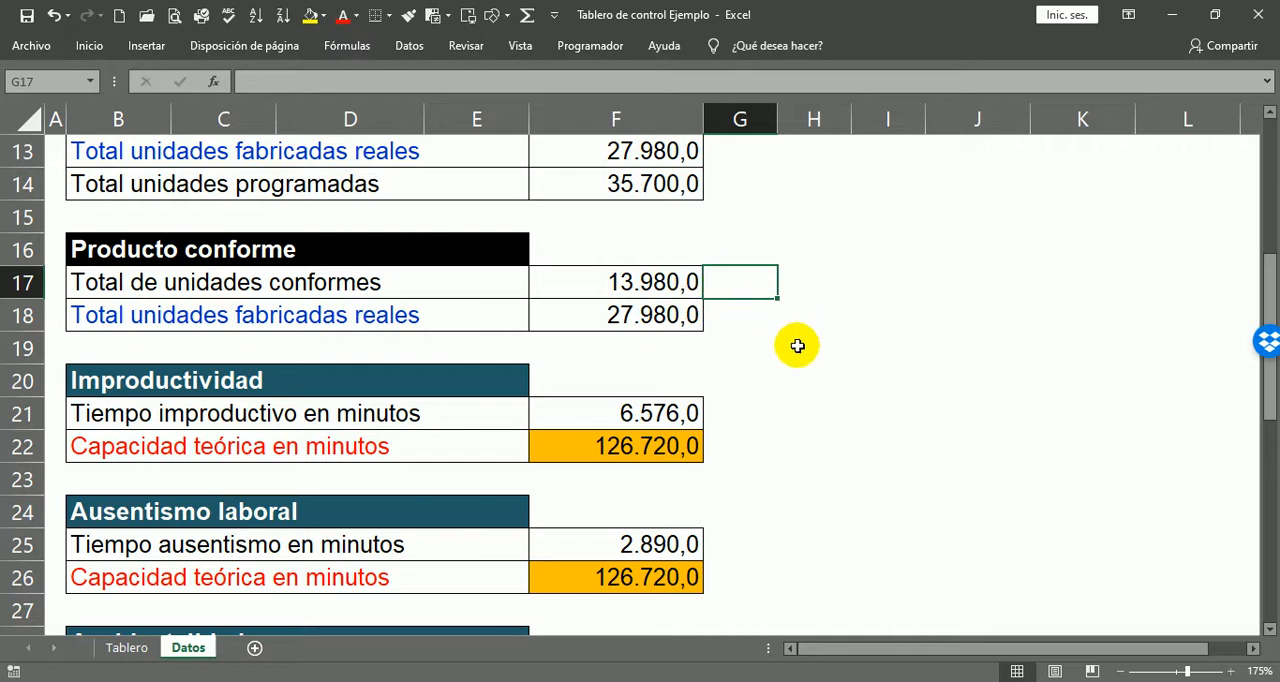
pyautogui.scroll(-1, 815, 352)
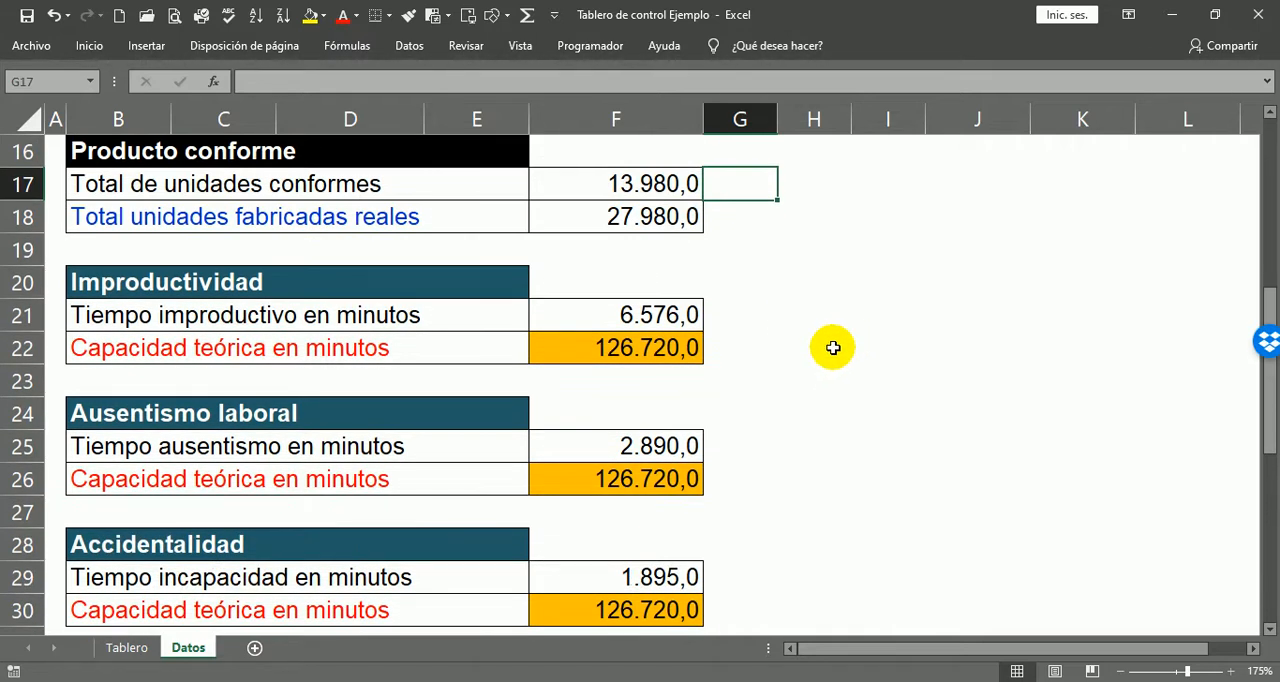
pyautogui.scroll(5, 800, 355)
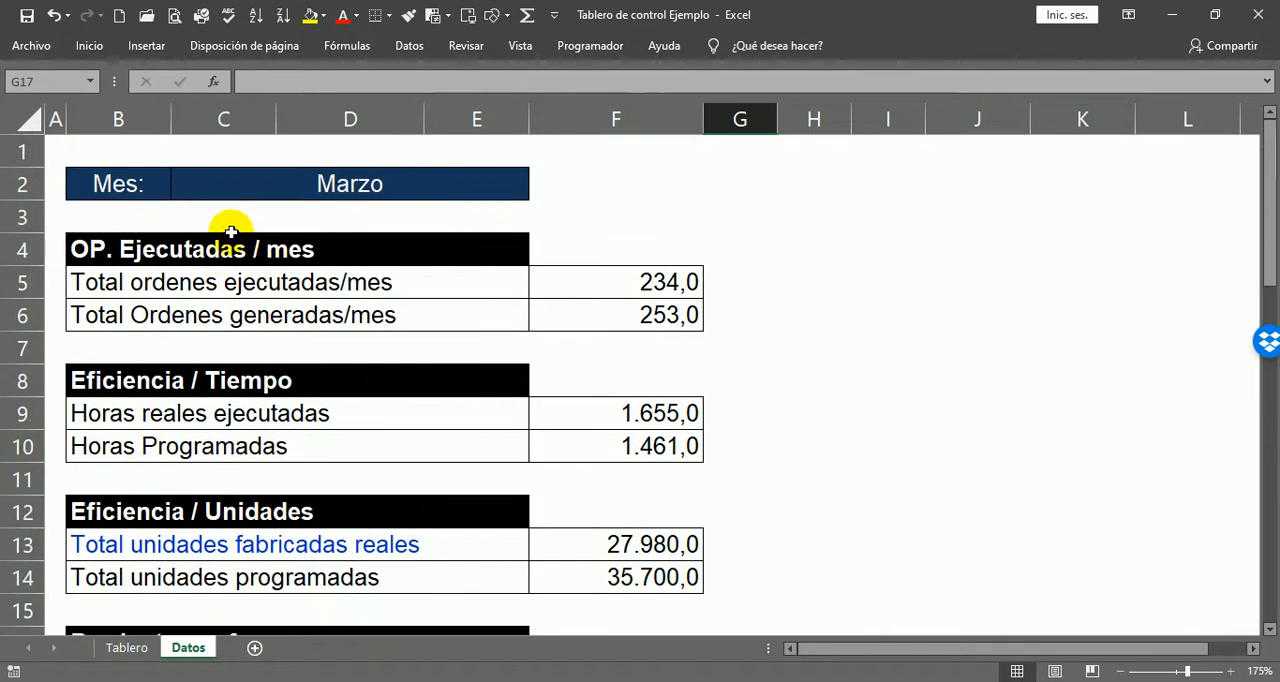
pyautogui.scroll(-2, 300, 292)
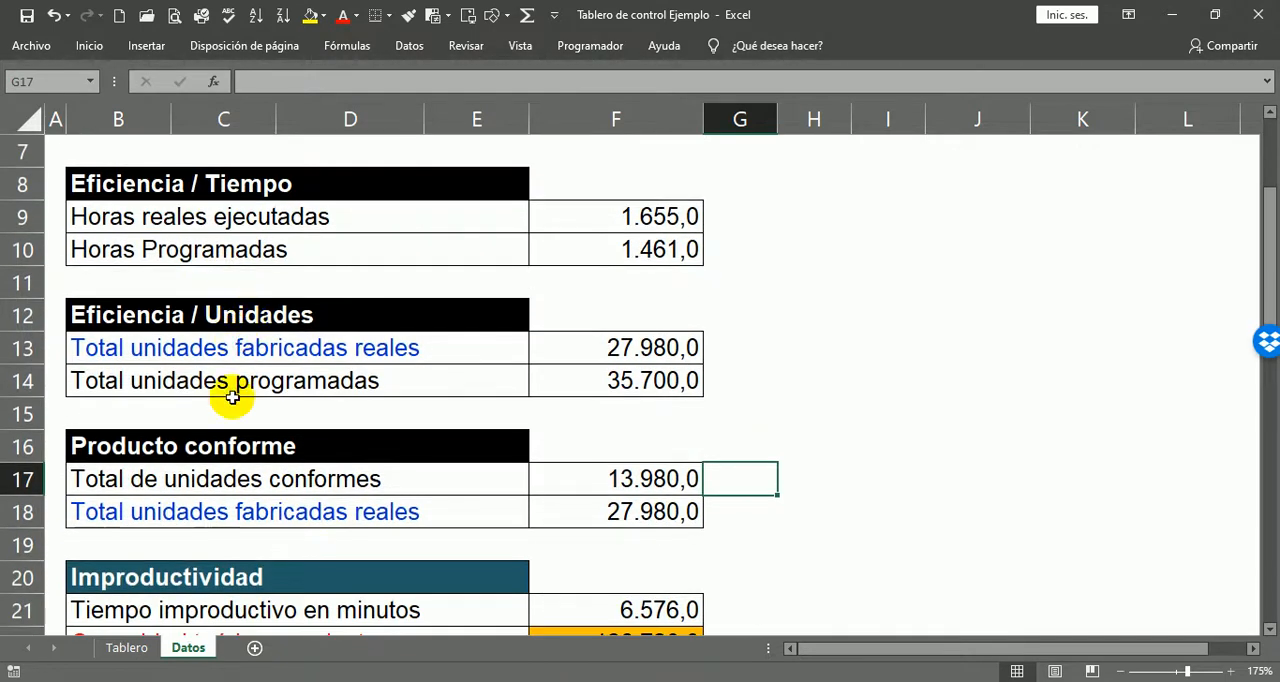
pyautogui.scroll(-2, 250, 390)
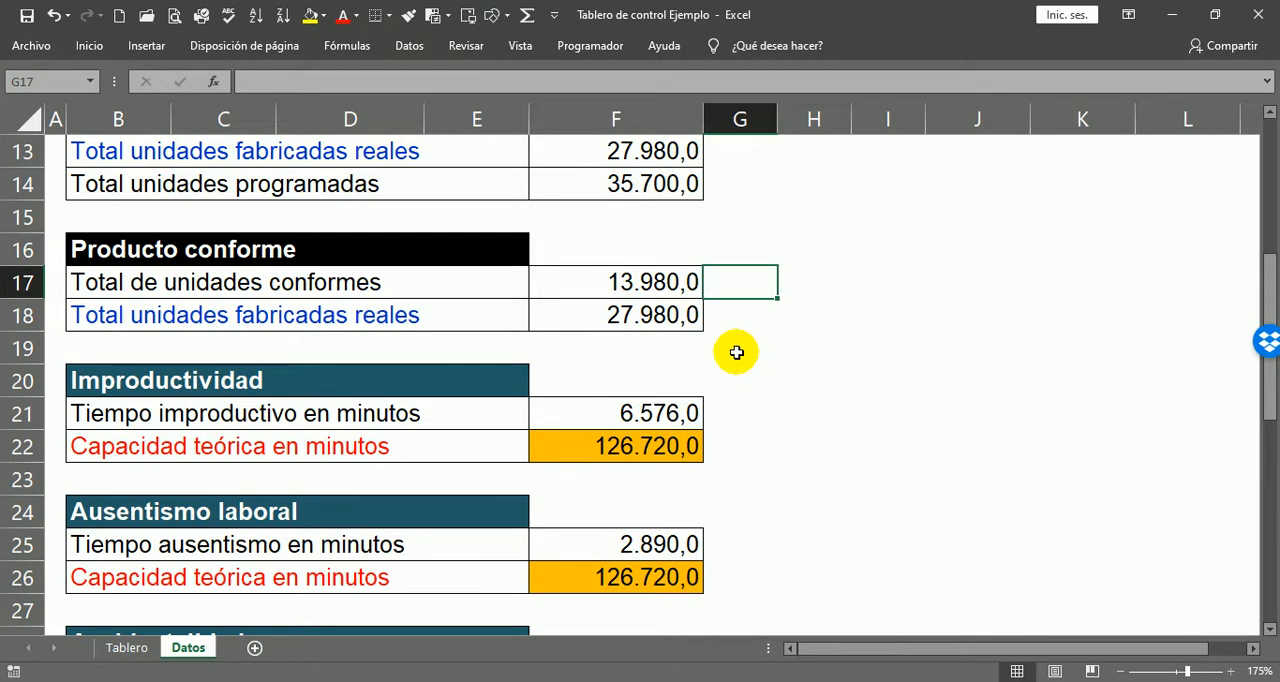
# Step: Examine the unproductive time and theoretical capacity in minutes in the Improductividad block
pyautogui.scroll(-1, 737, 351)
pyautogui.scroll(-2, 785, 312)
pyautogui.scroll(1, 471, 286)
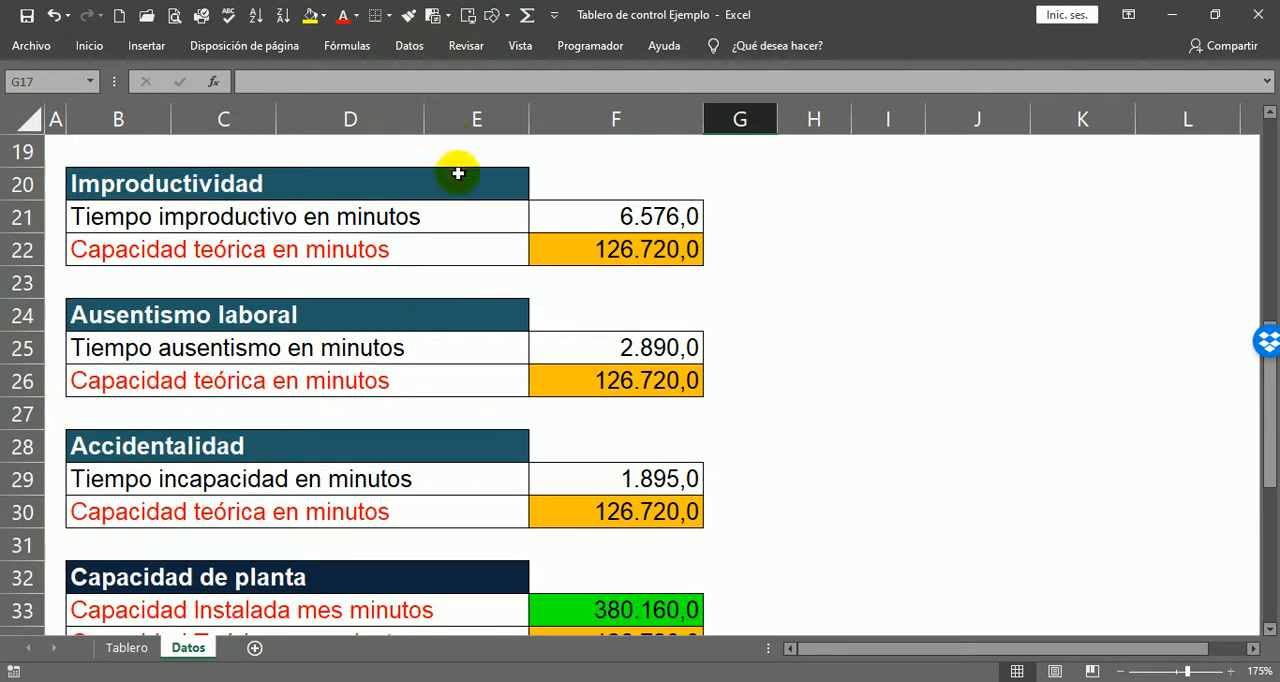
pyautogui.click(82, 184)
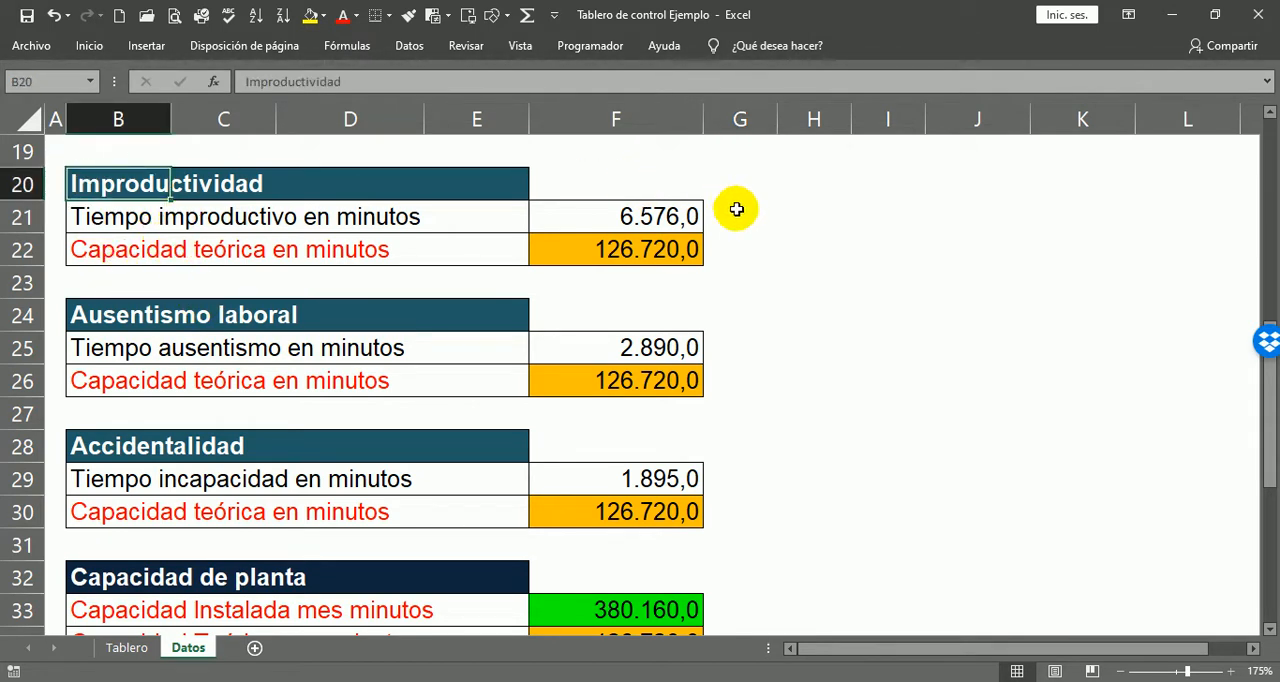
pyautogui.click(705, 216)
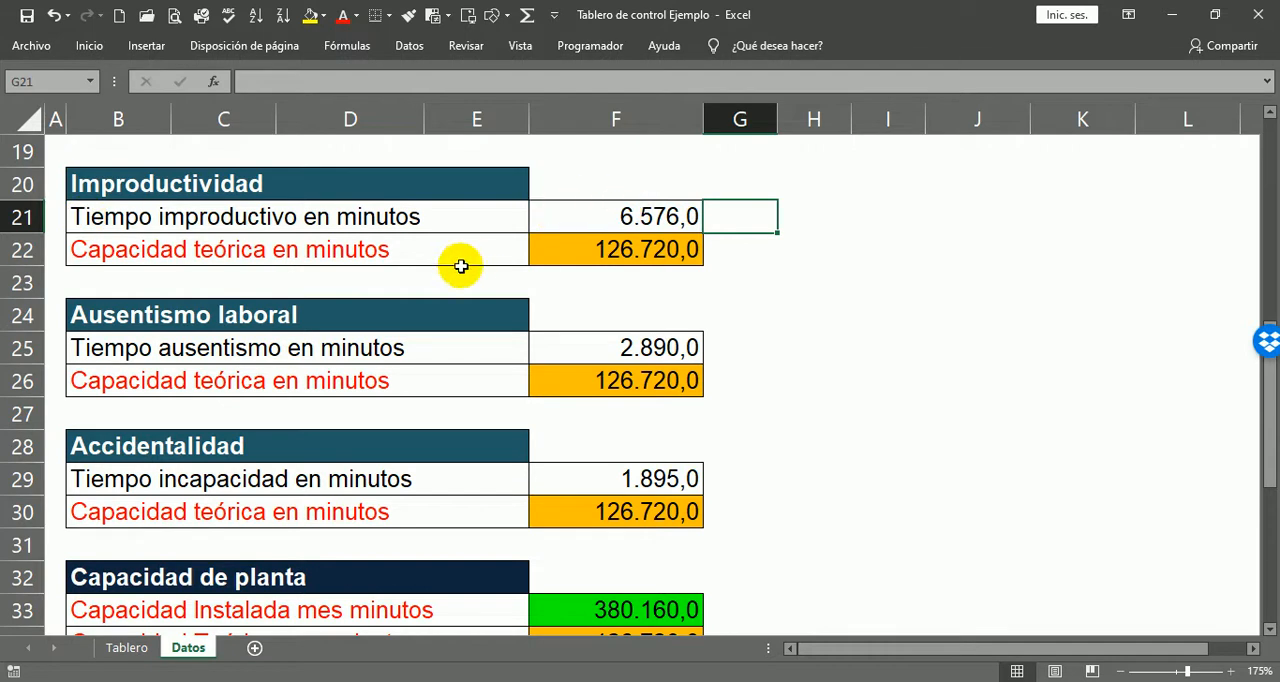
pyautogui.click(718, 251)
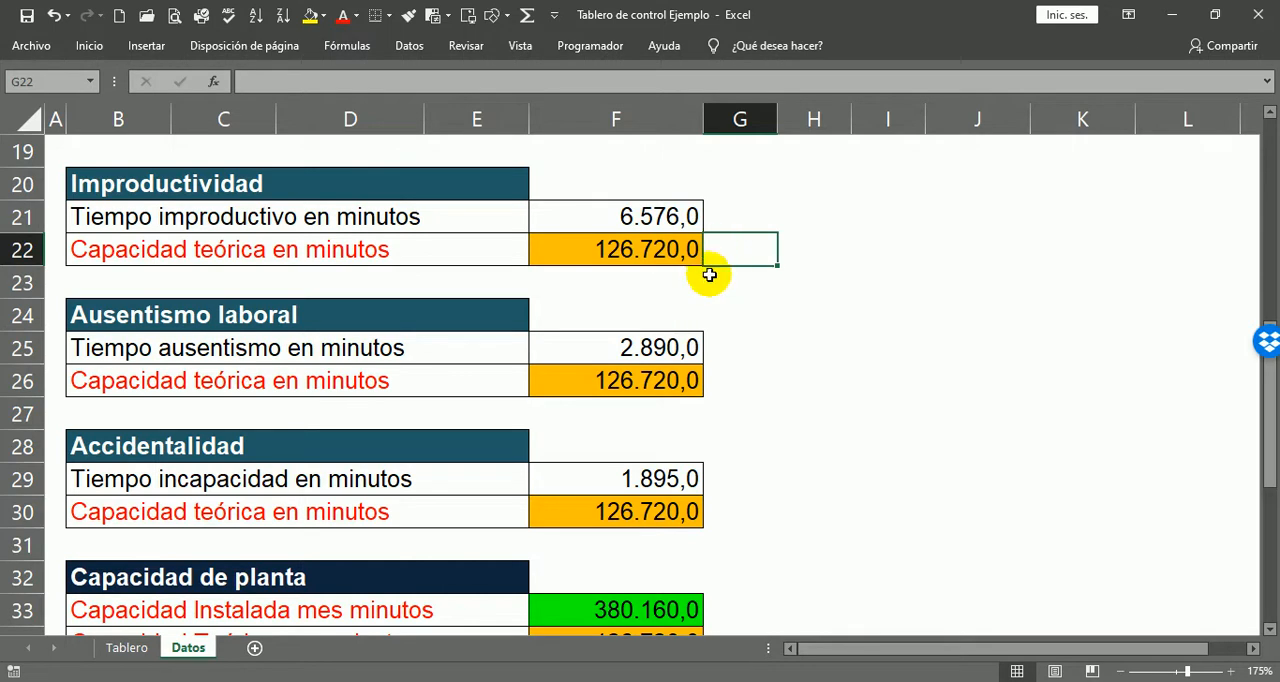
pyautogui.click(698, 217)
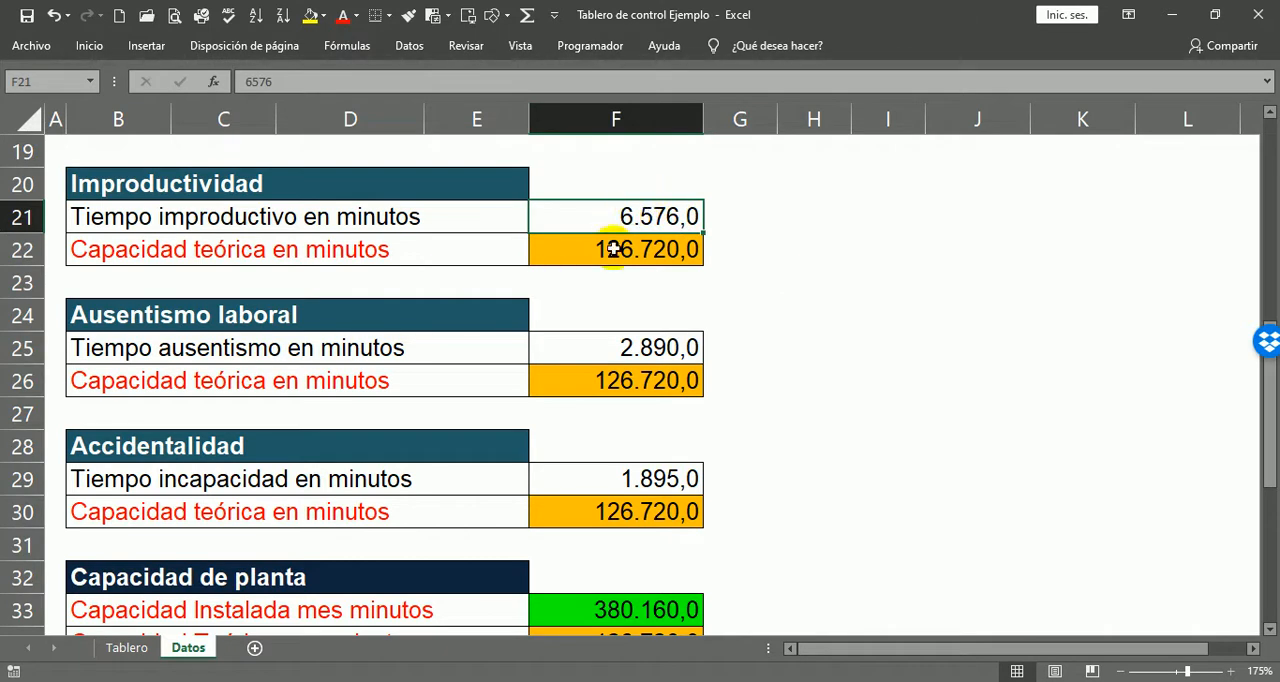
pyautogui.click(720, 243)
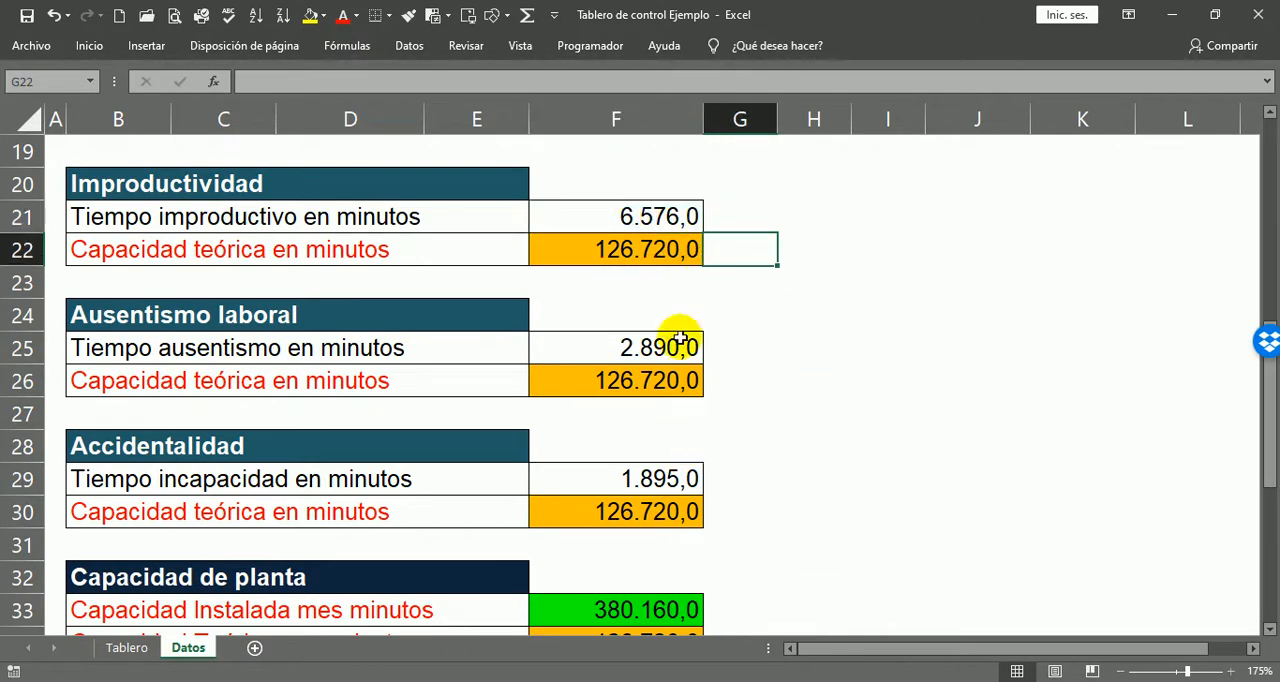
# Step: Examine the absence time and theoretical capacity in minutes in the Ausentismo laboral block
pyautogui.click(164, 306)
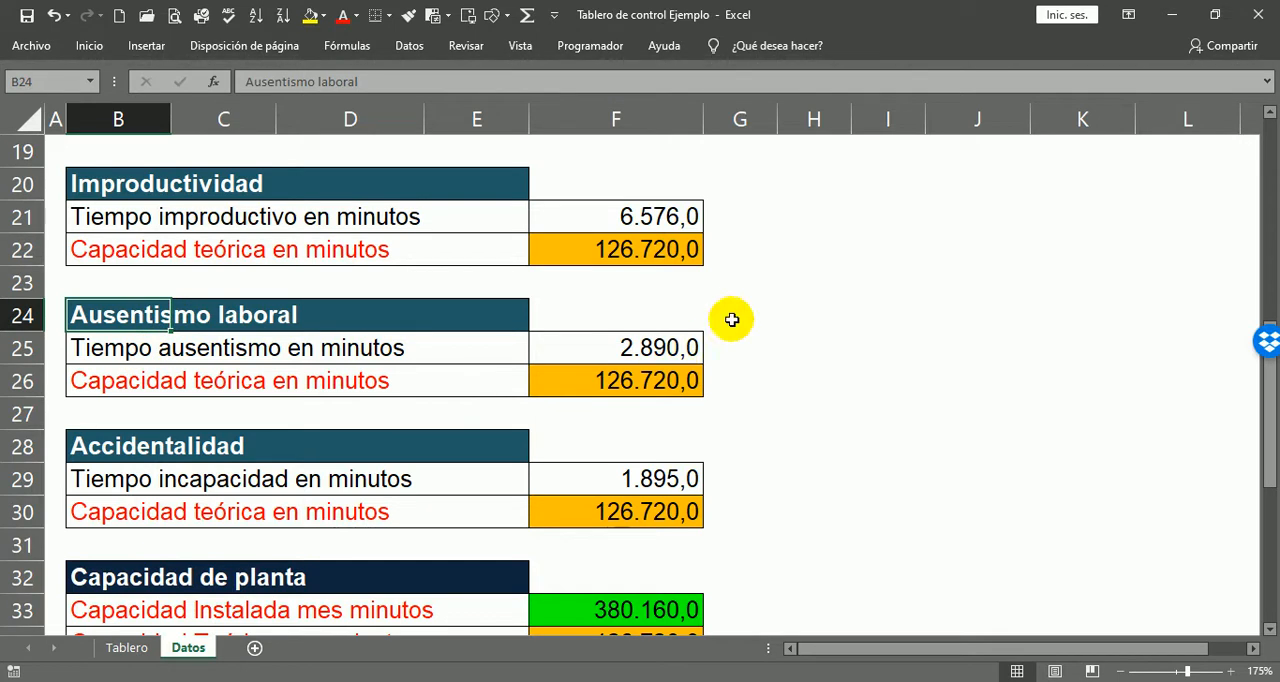
pyautogui.click(723, 349)
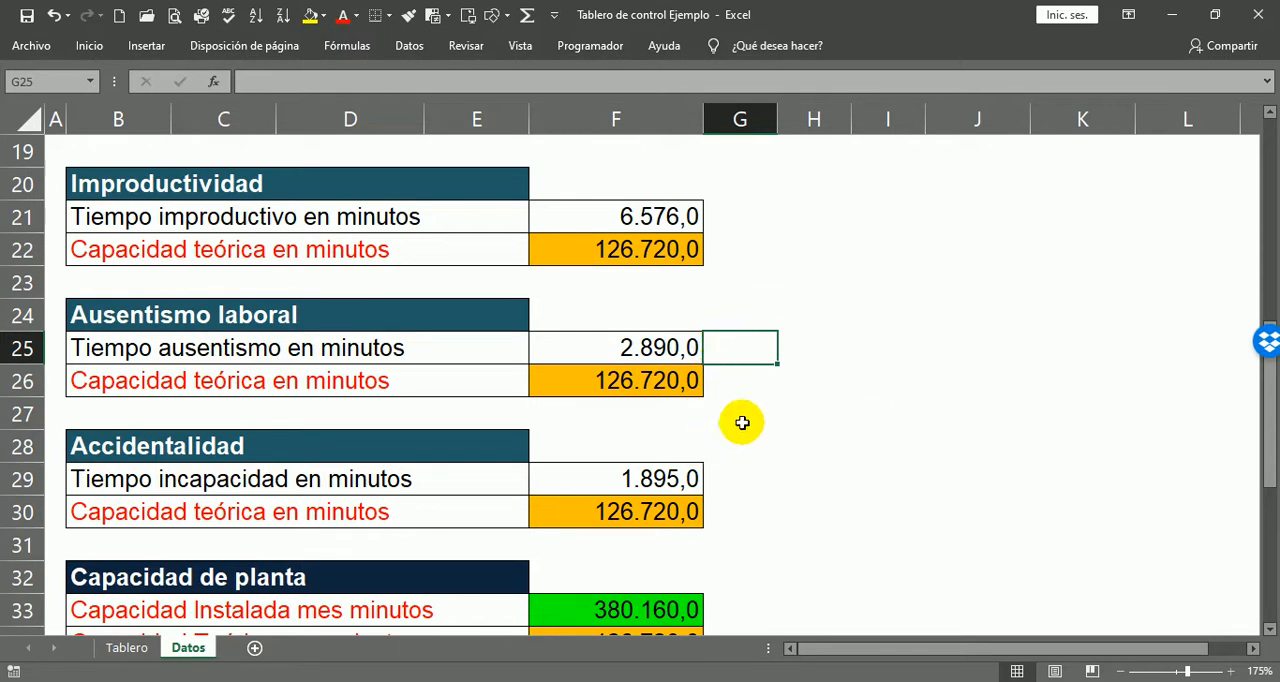
pyautogui.click(731, 383)
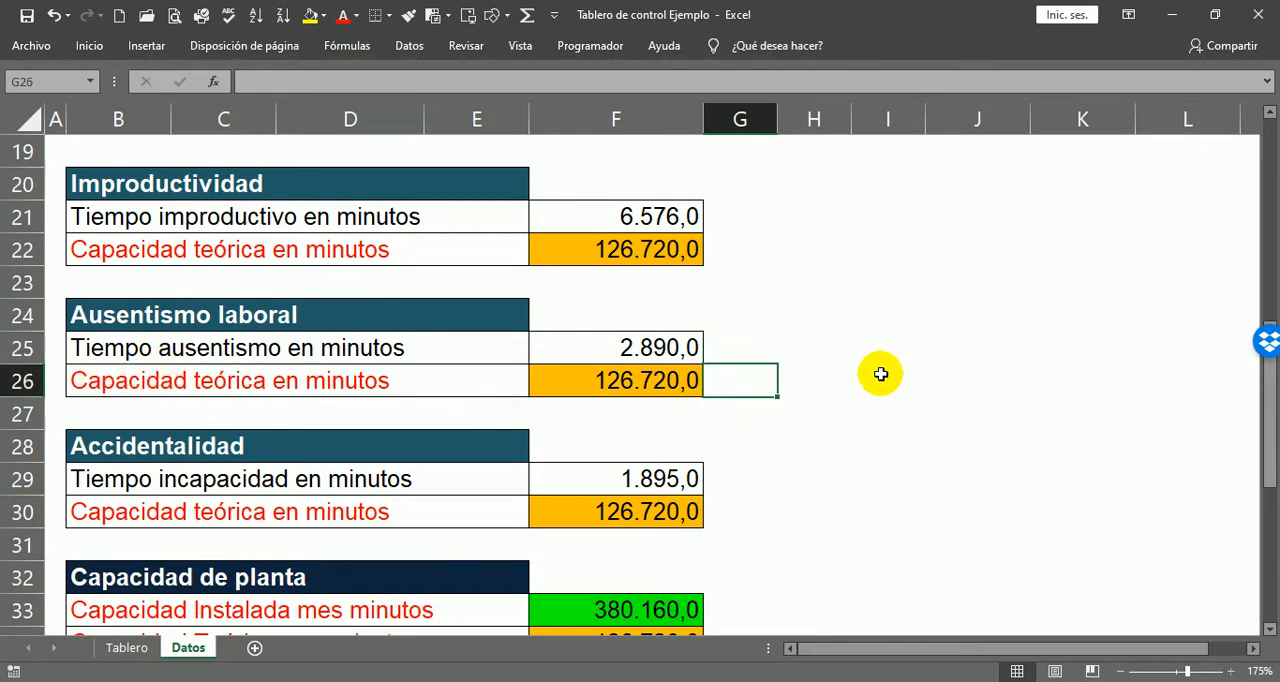
# Step: Examine the heading and the incapacity time row of the Accidentalidad block
pyautogui.scroll(-2, 880, 371)
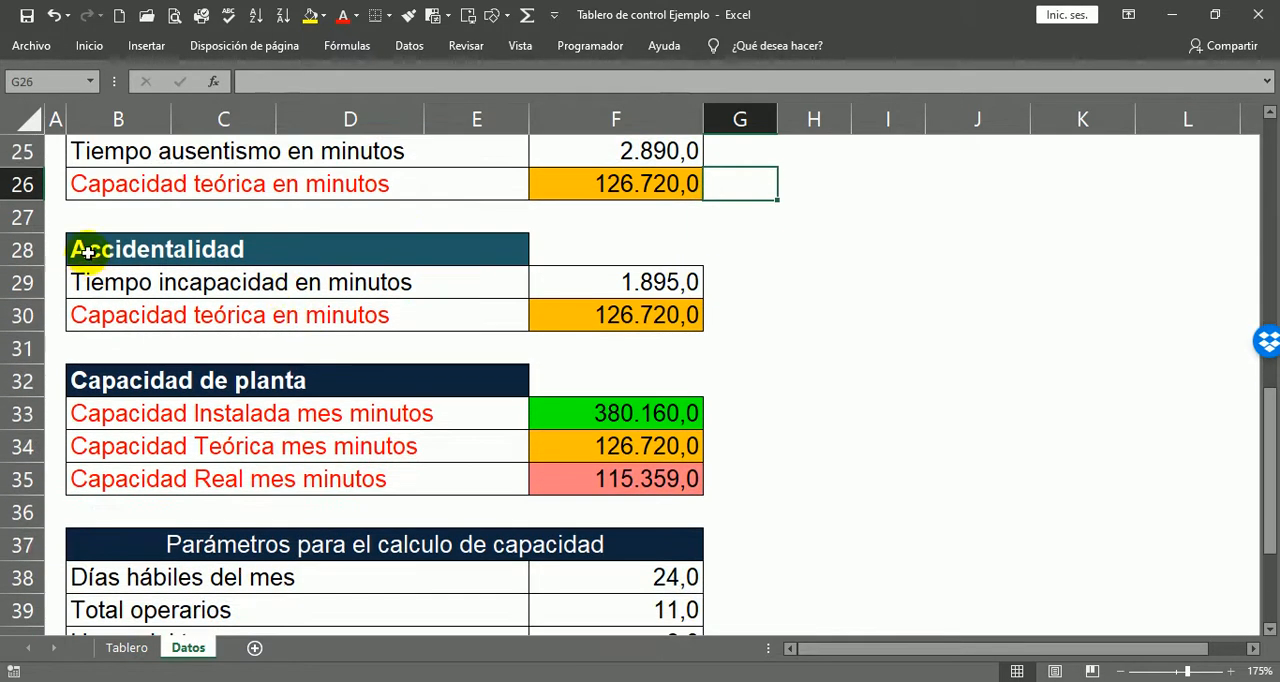
pyautogui.click(86, 250)
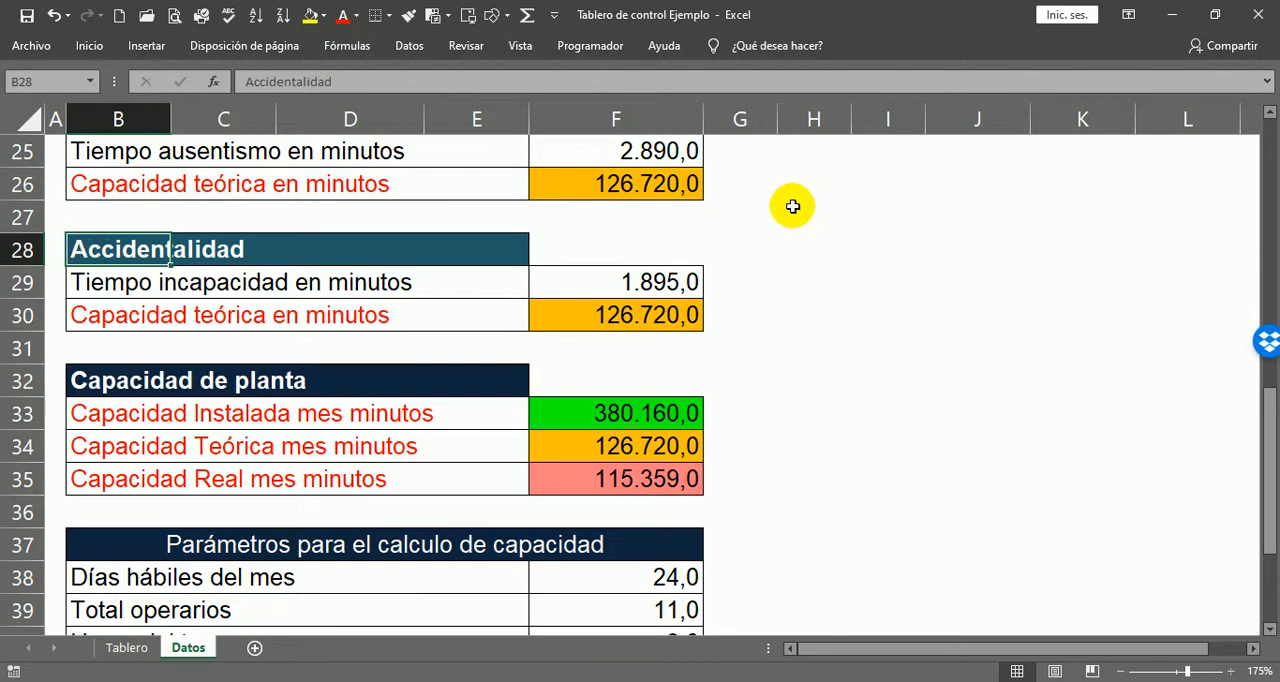
pyautogui.click(590, 254)
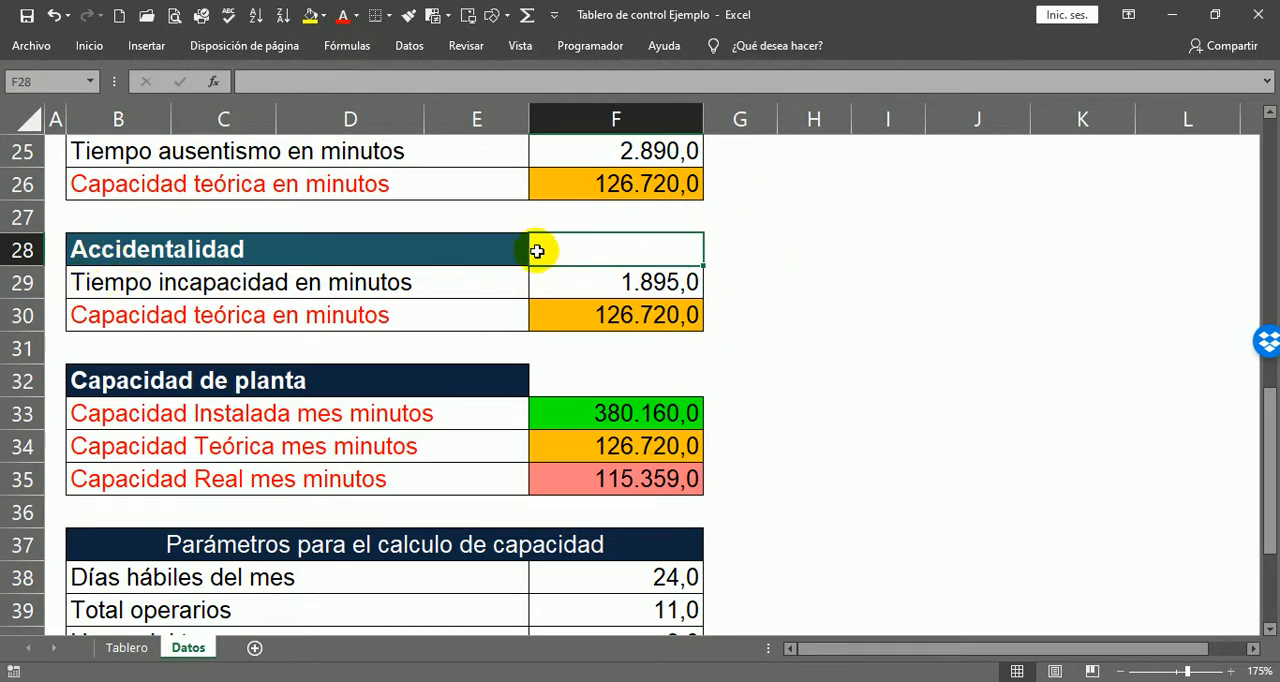
pyautogui.click(201, 286)
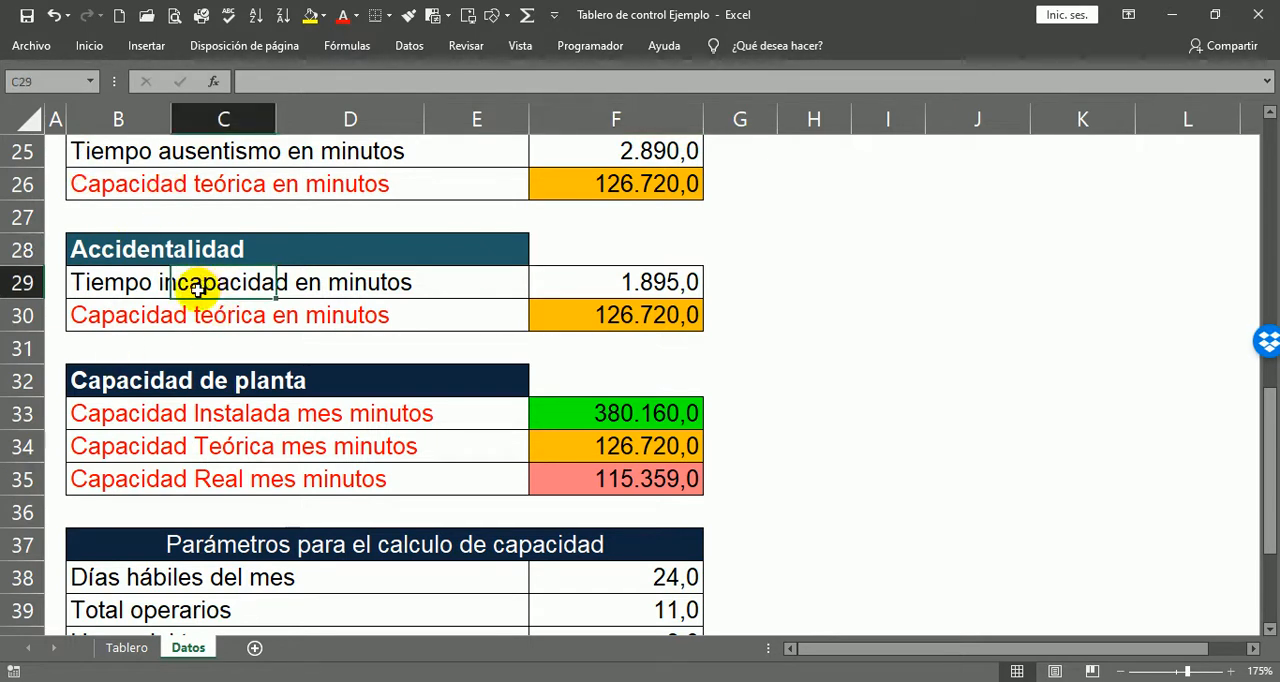
pyautogui.click(105, 283)
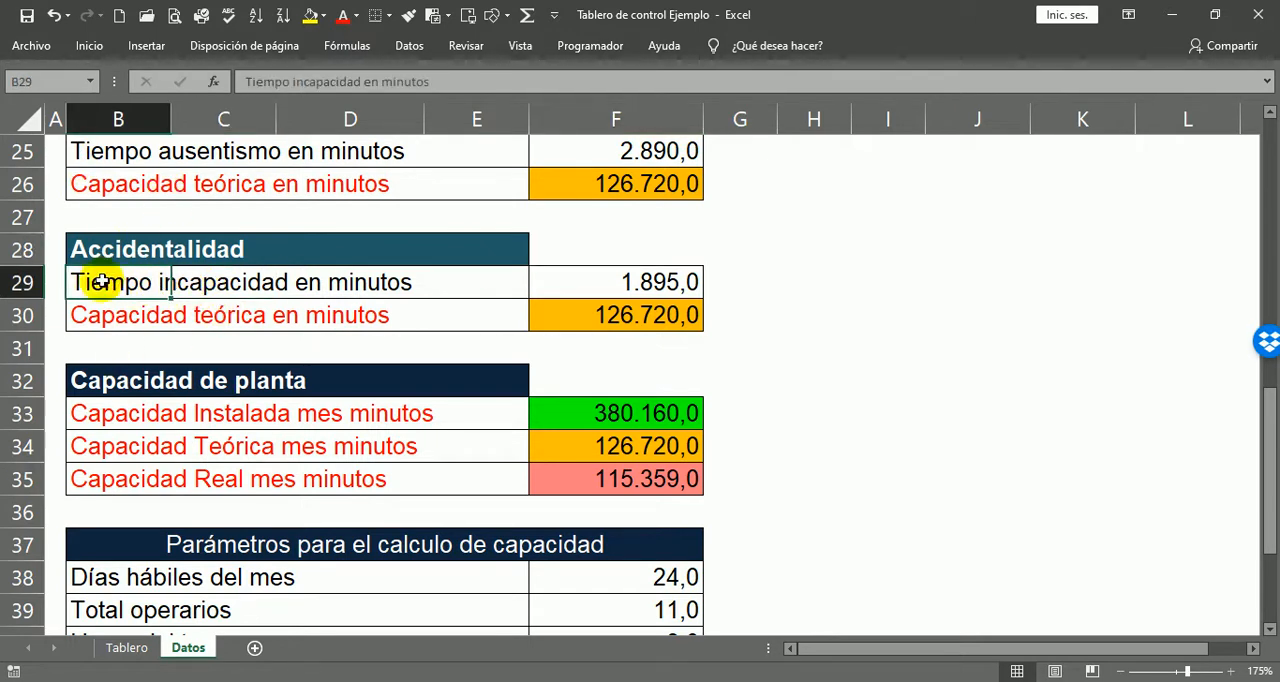
# Step: Compare the absence time in the Ausentismo laboral block with the incapacity time in the Accidentalidad block
pyautogui.click(109, 156)
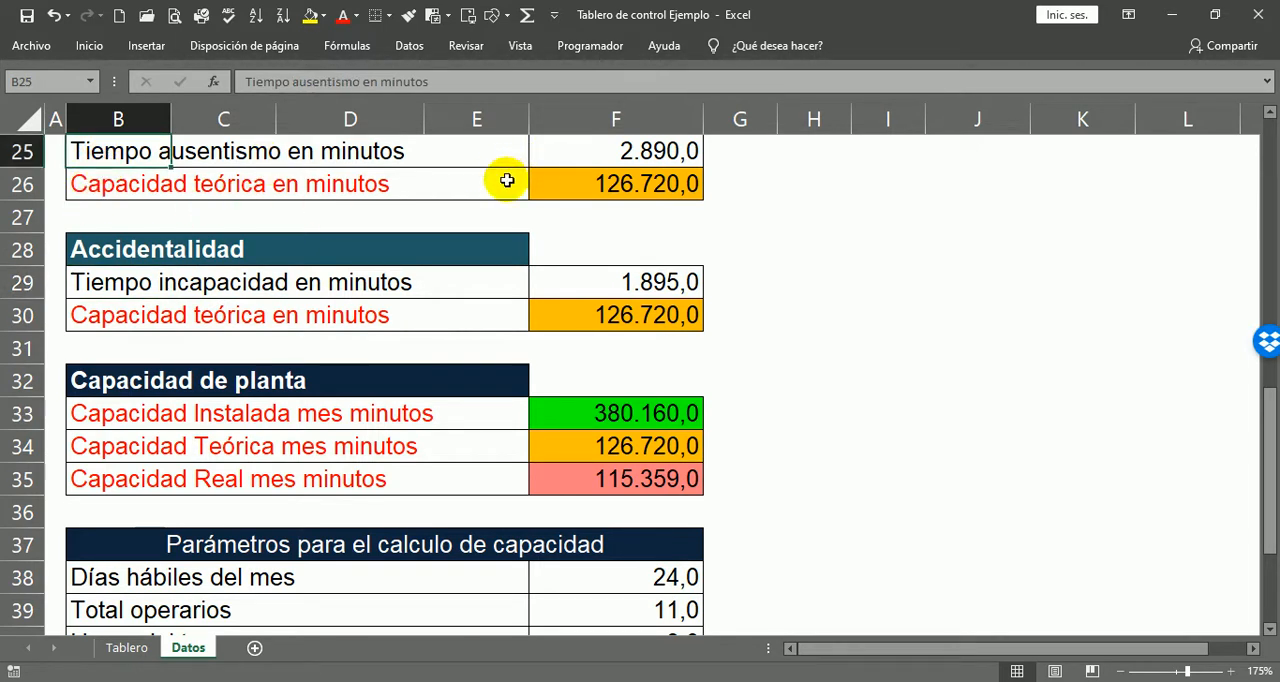
pyautogui.click(600, 151)
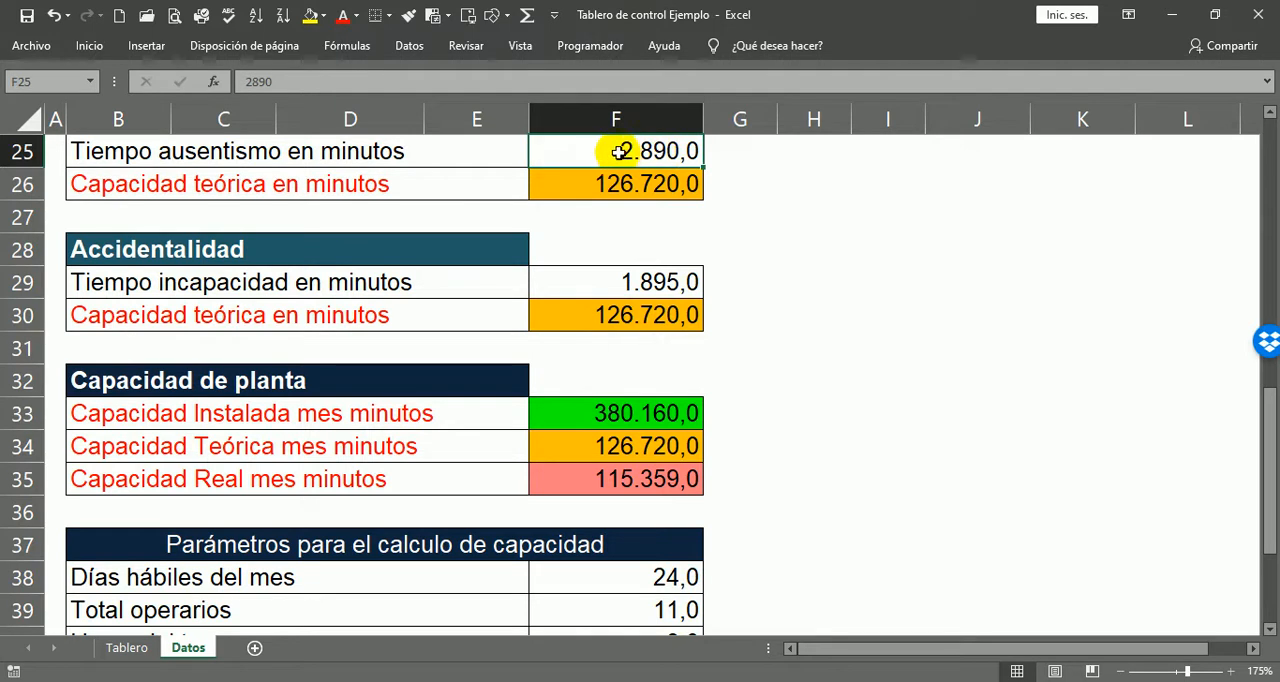
pyautogui.click(145, 283)
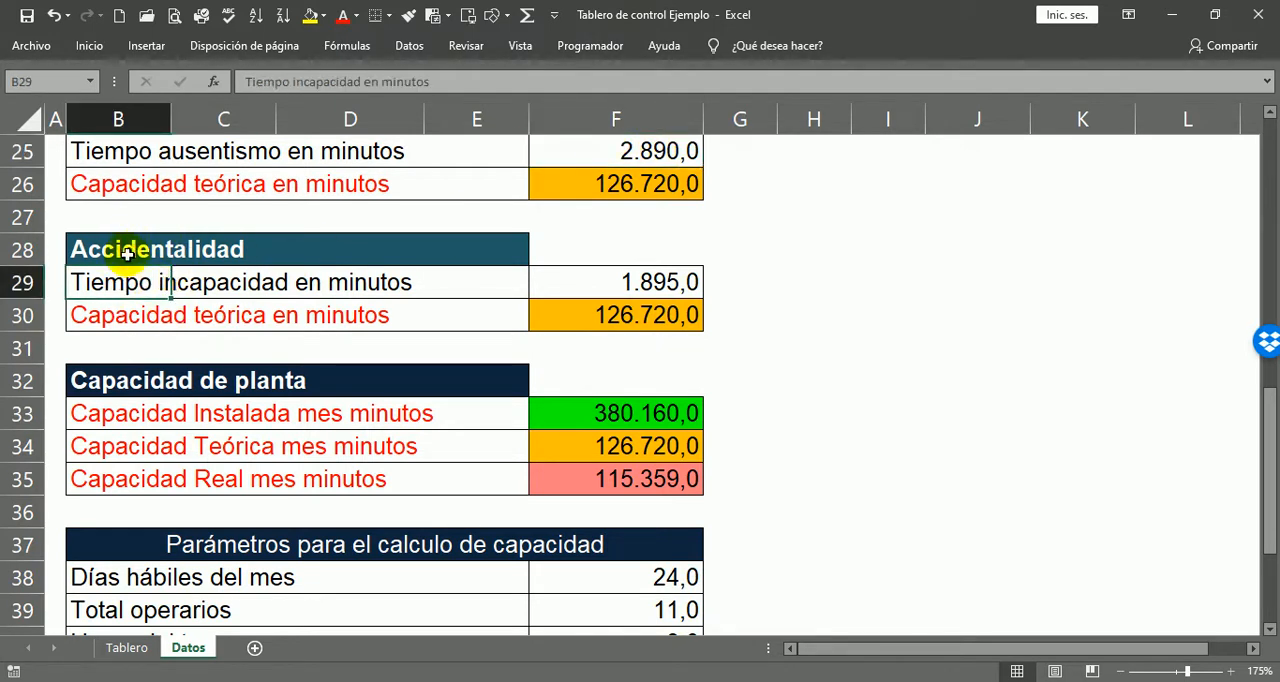
pyautogui.click(713, 258)
pyautogui.click(710, 277)
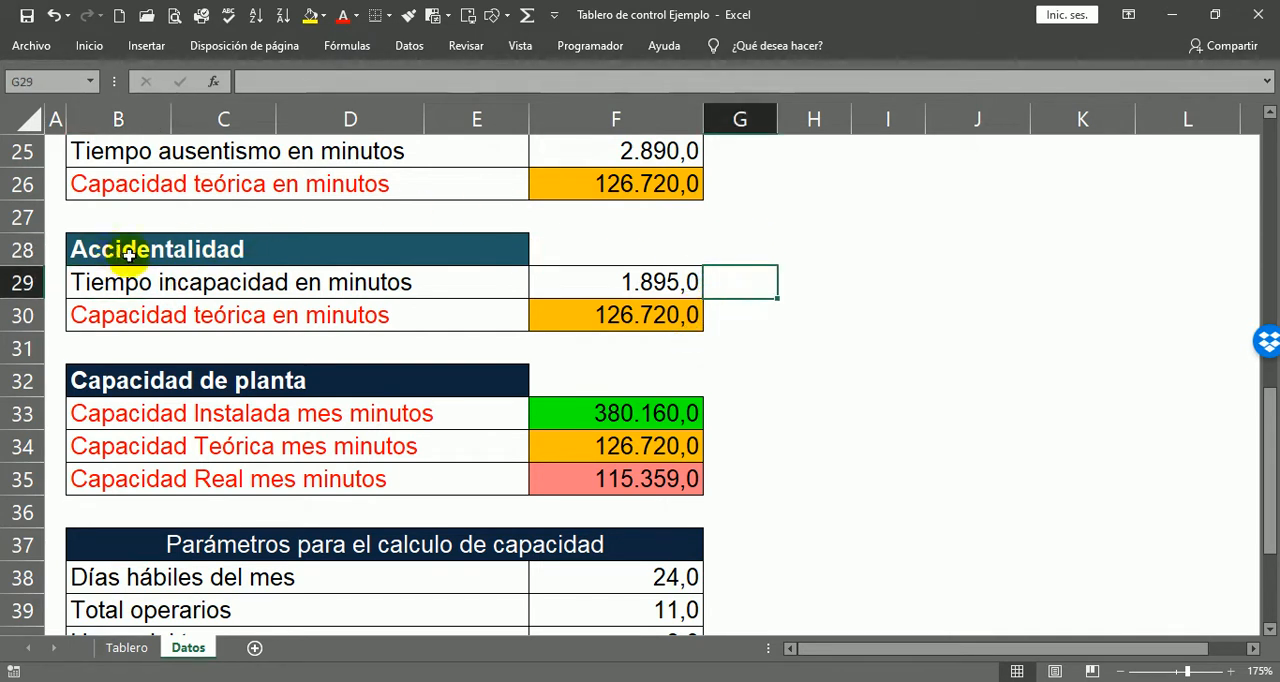
pyautogui.click(98, 257)
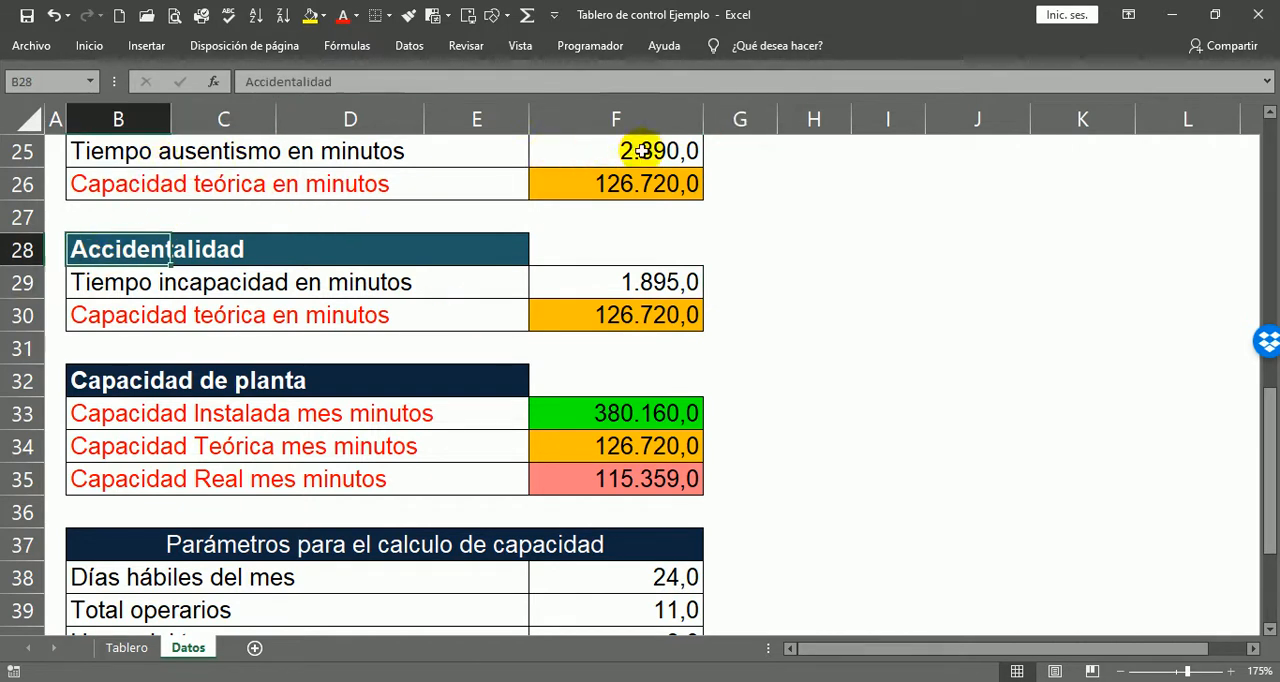
pyautogui.click(642, 150)
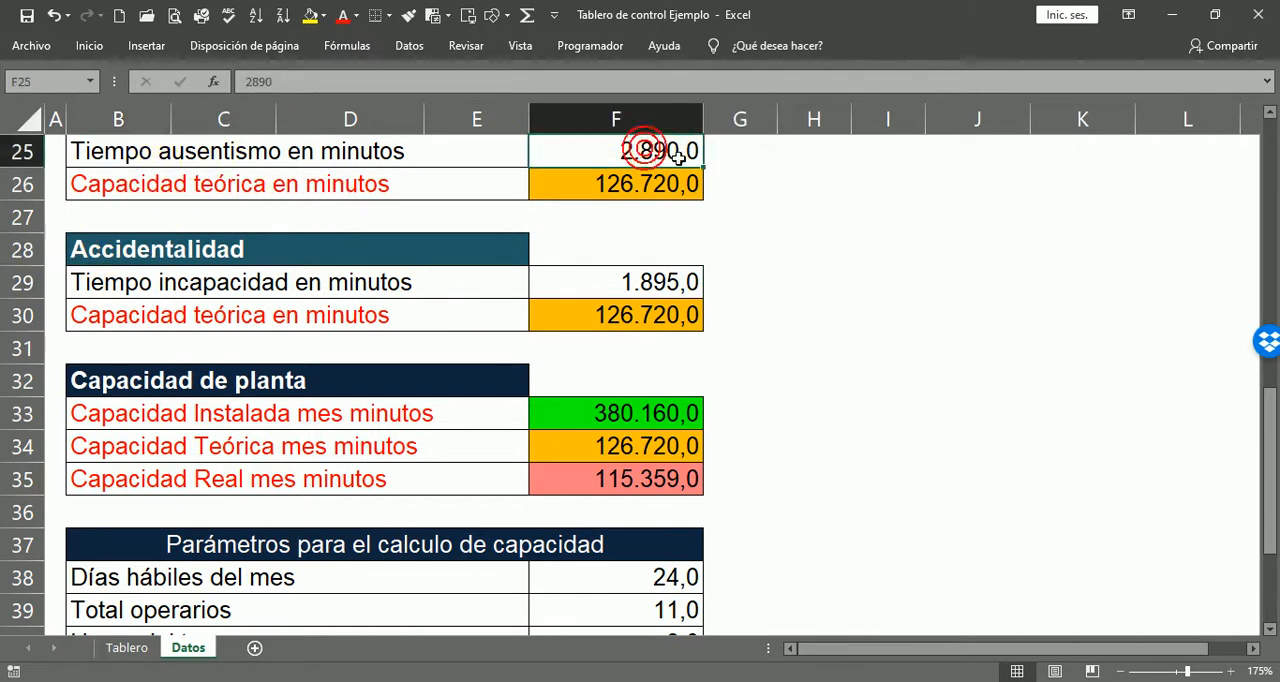
pyautogui.click(1269, 112)
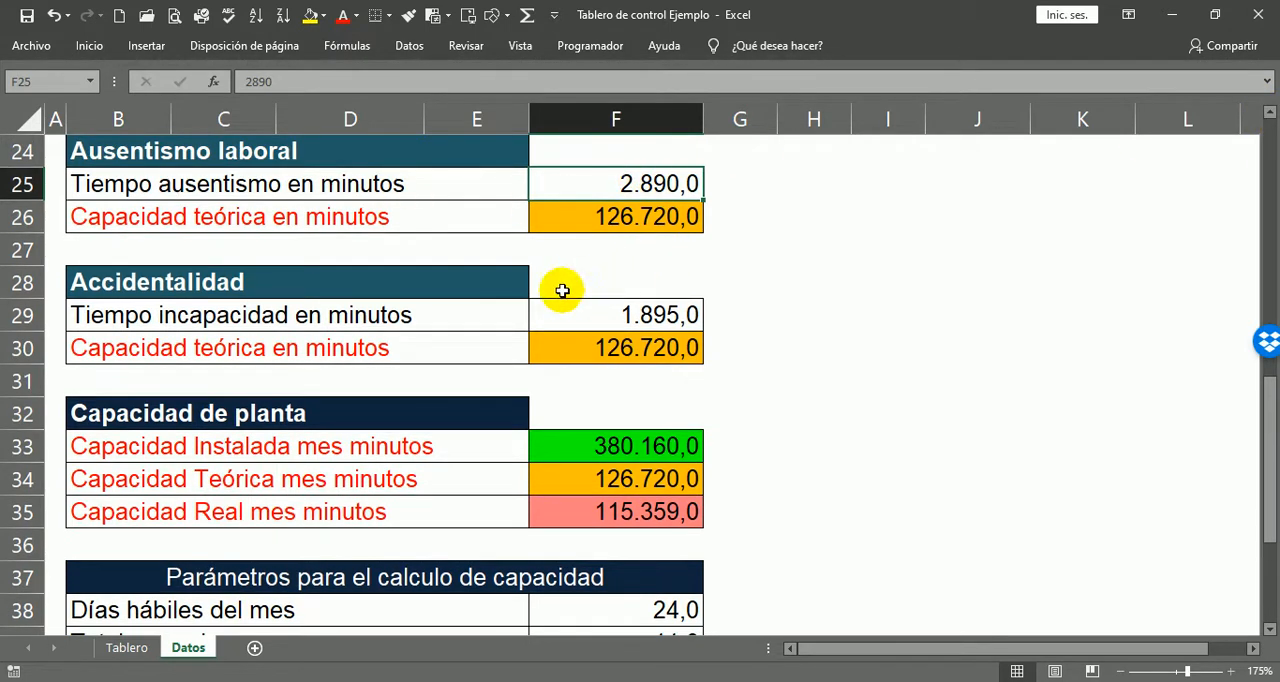
pyautogui.click(112, 290)
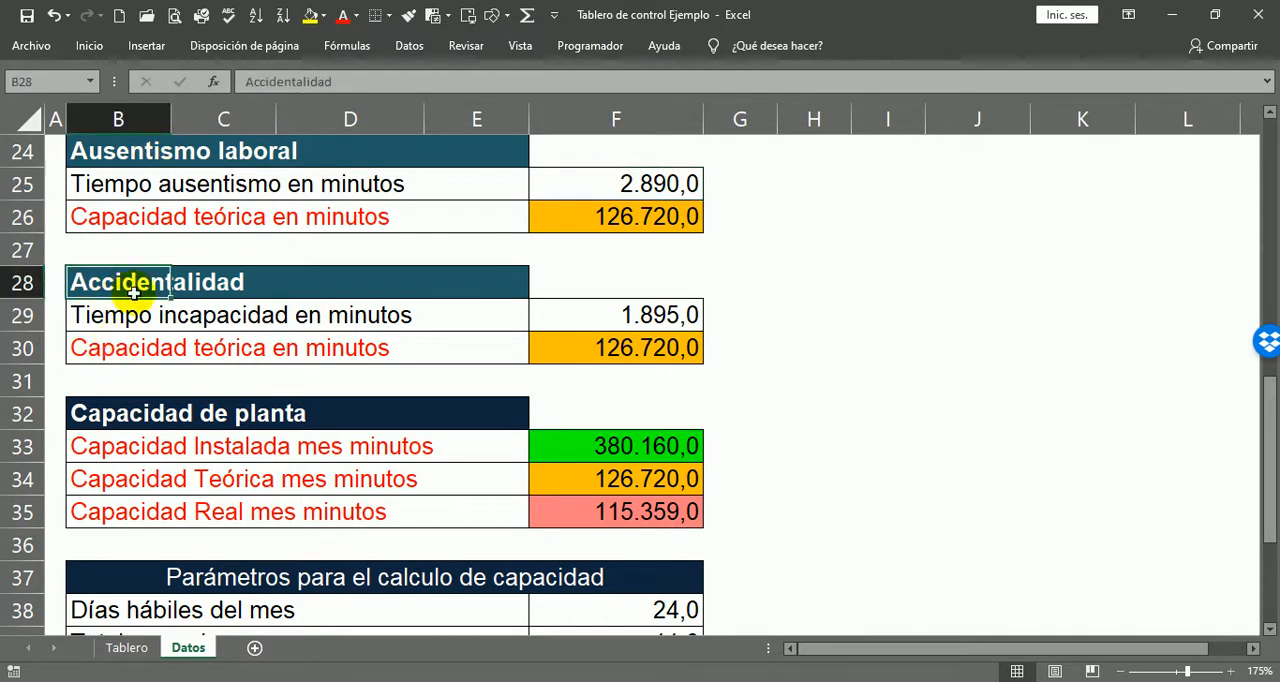
pyautogui.click(648, 181)
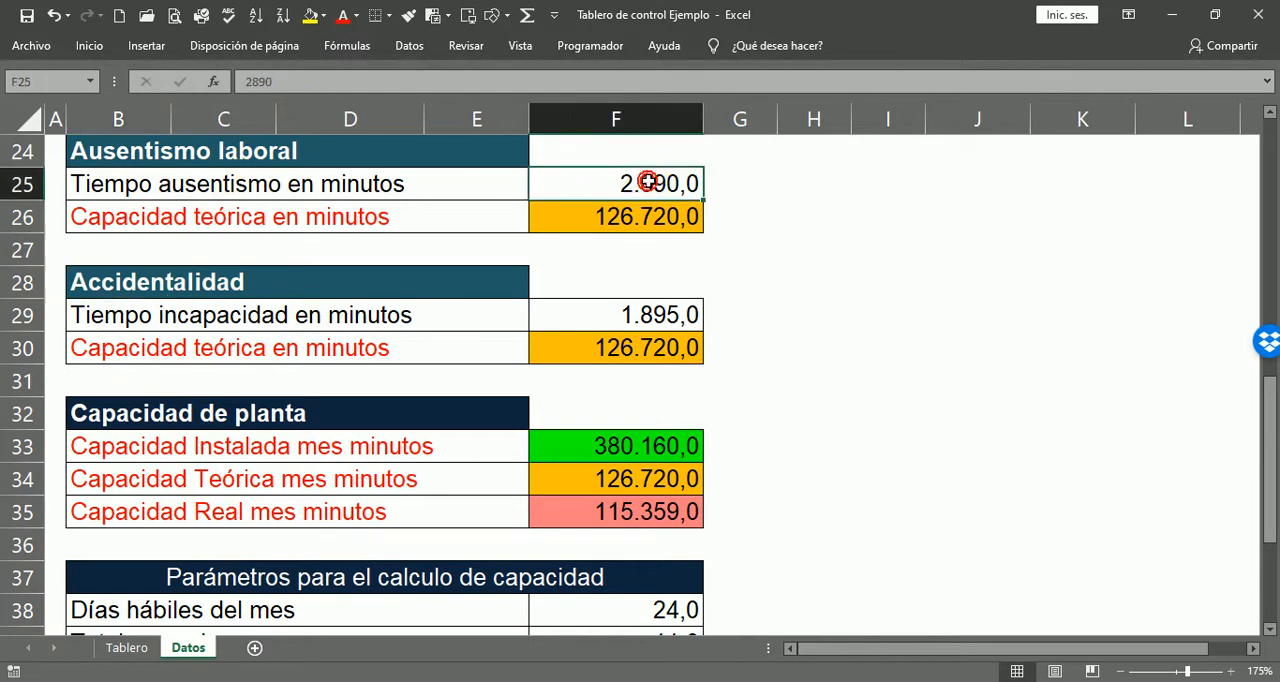
pyautogui.click(708, 285)
pyautogui.click(712, 316)
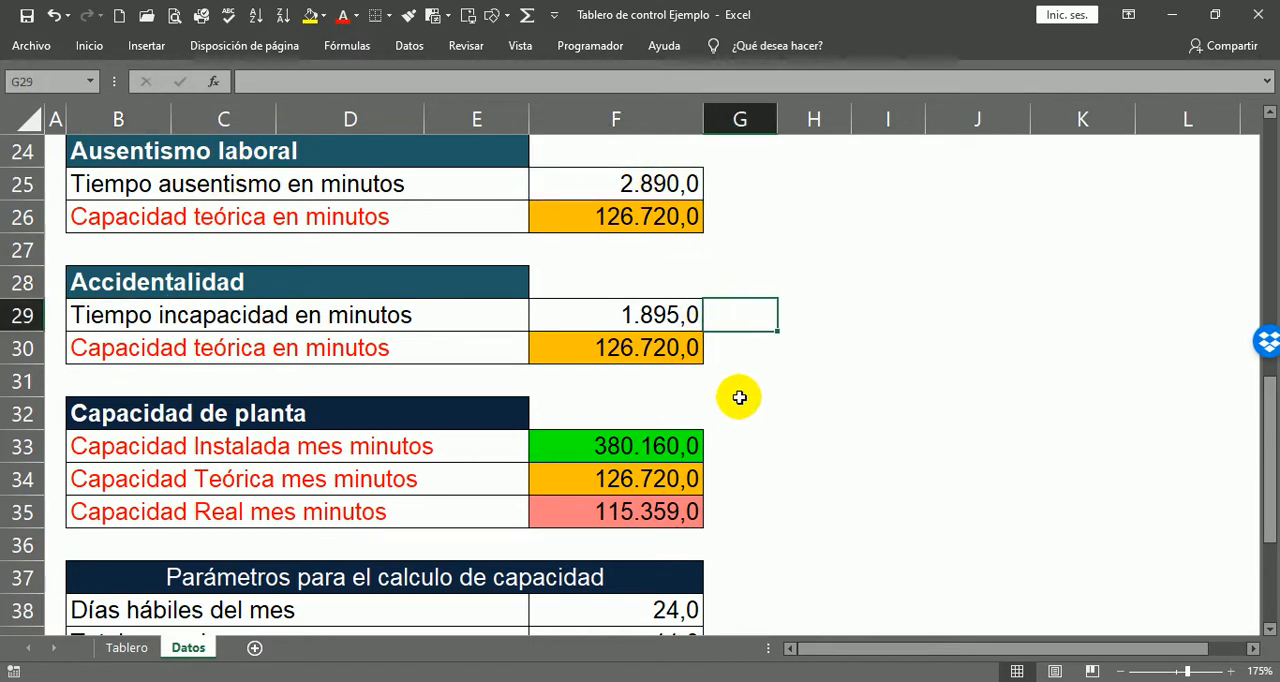
# Step: Examine the theoretical capacity row of Accidentalidad and the installed, theoretical and real monthly capacity rows of the Capacidad de planta block
pyautogui.click(718, 340)
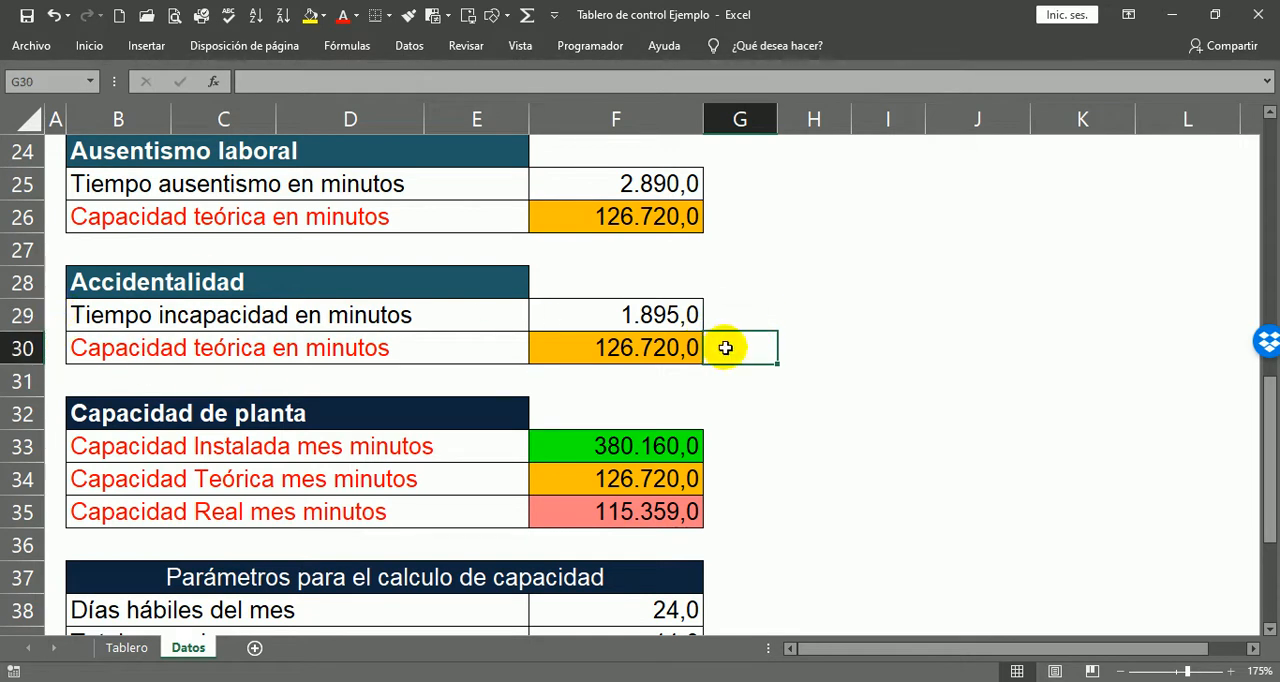
pyautogui.scroll(-2, 859, 353)
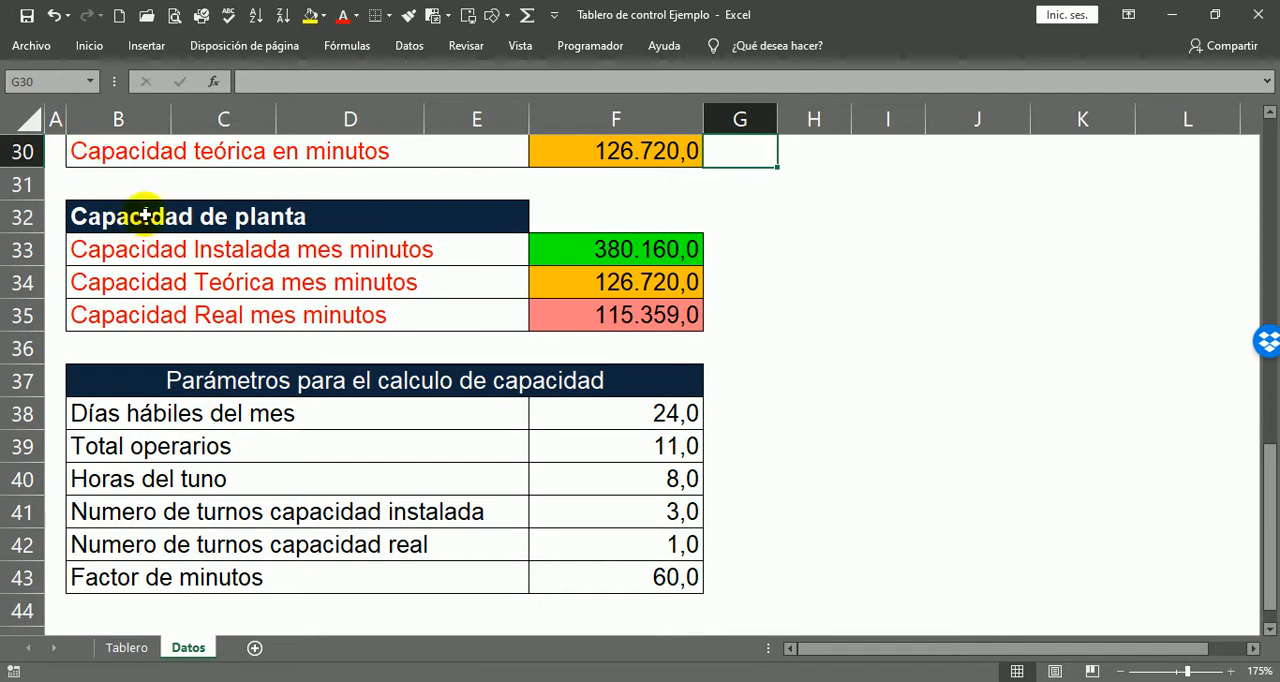
pyautogui.click(82, 251)
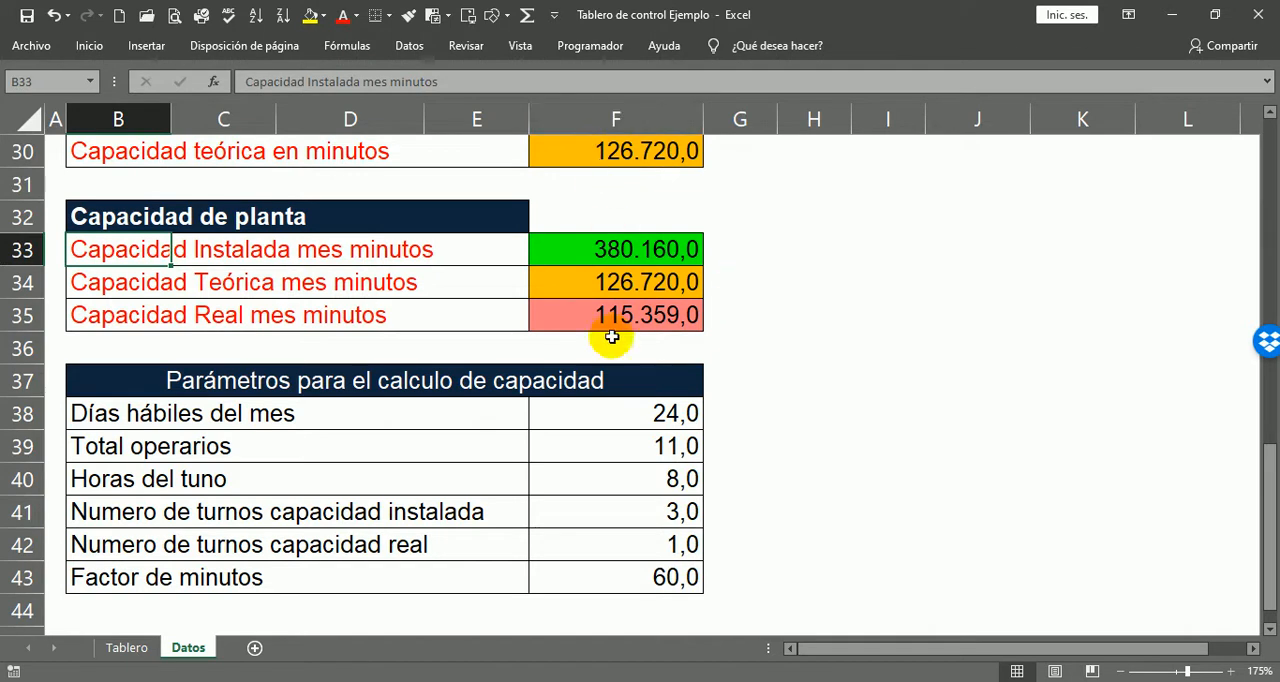
pyautogui.click(727, 245)
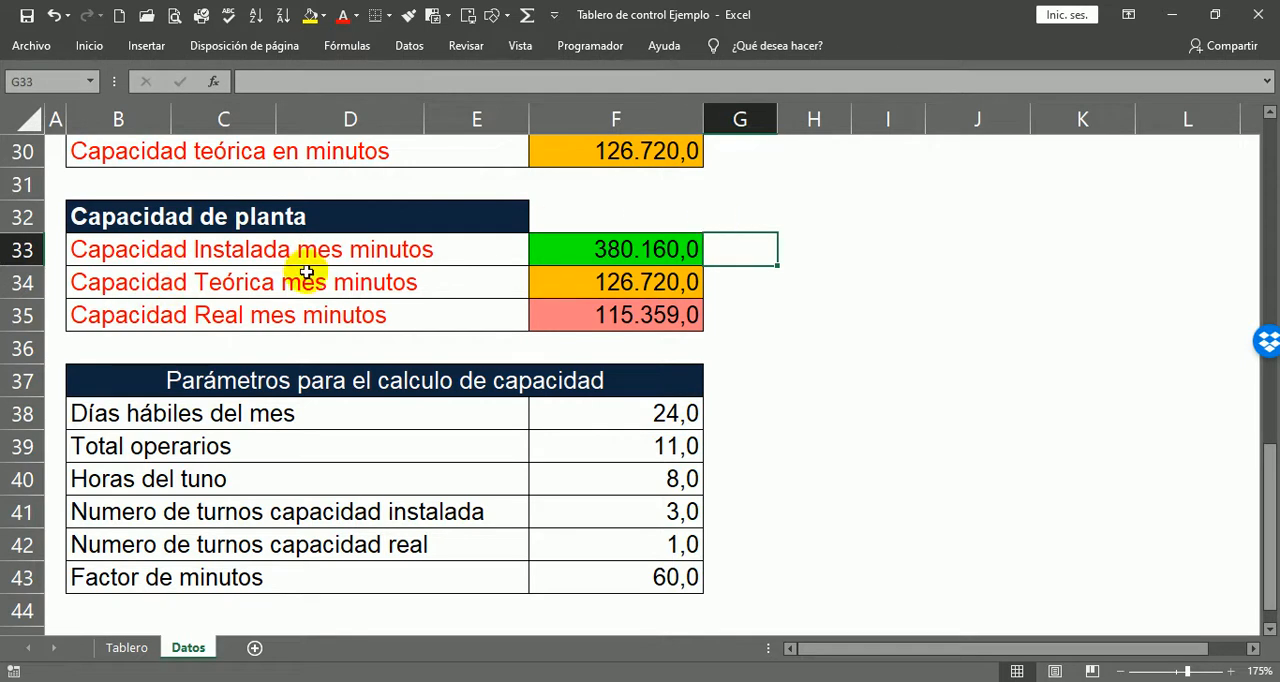
pyautogui.click(724, 288)
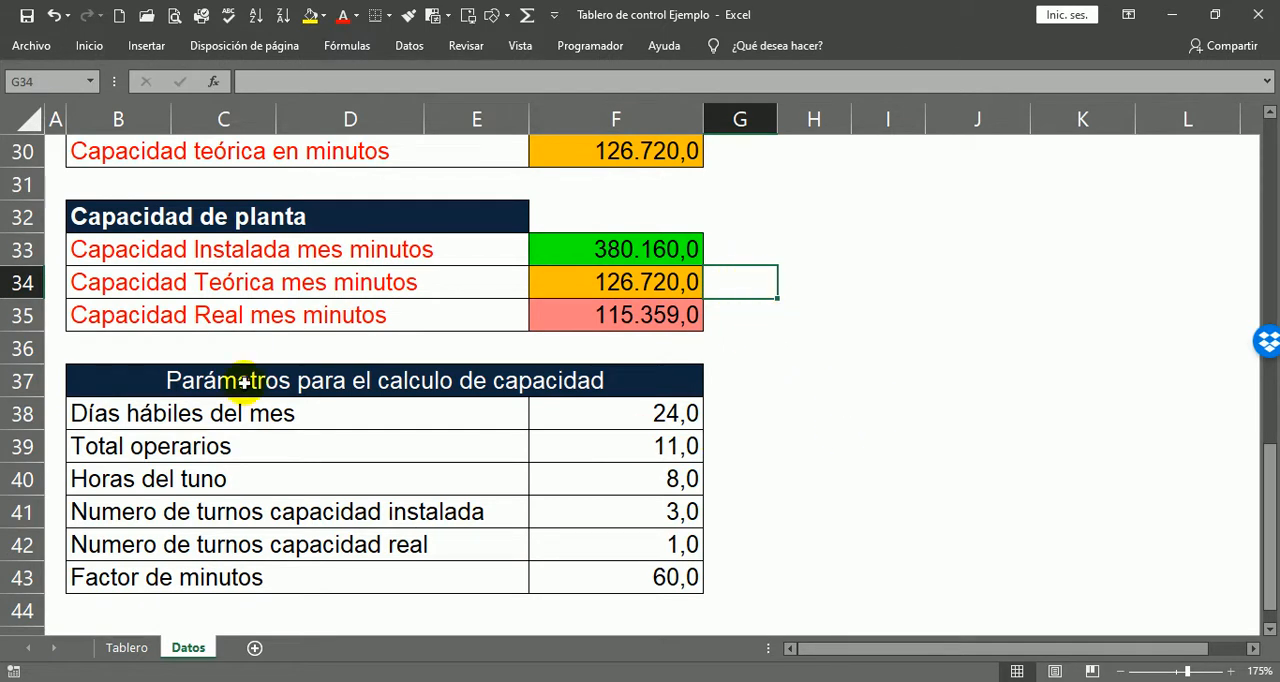
pyautogui.click(722, 318)
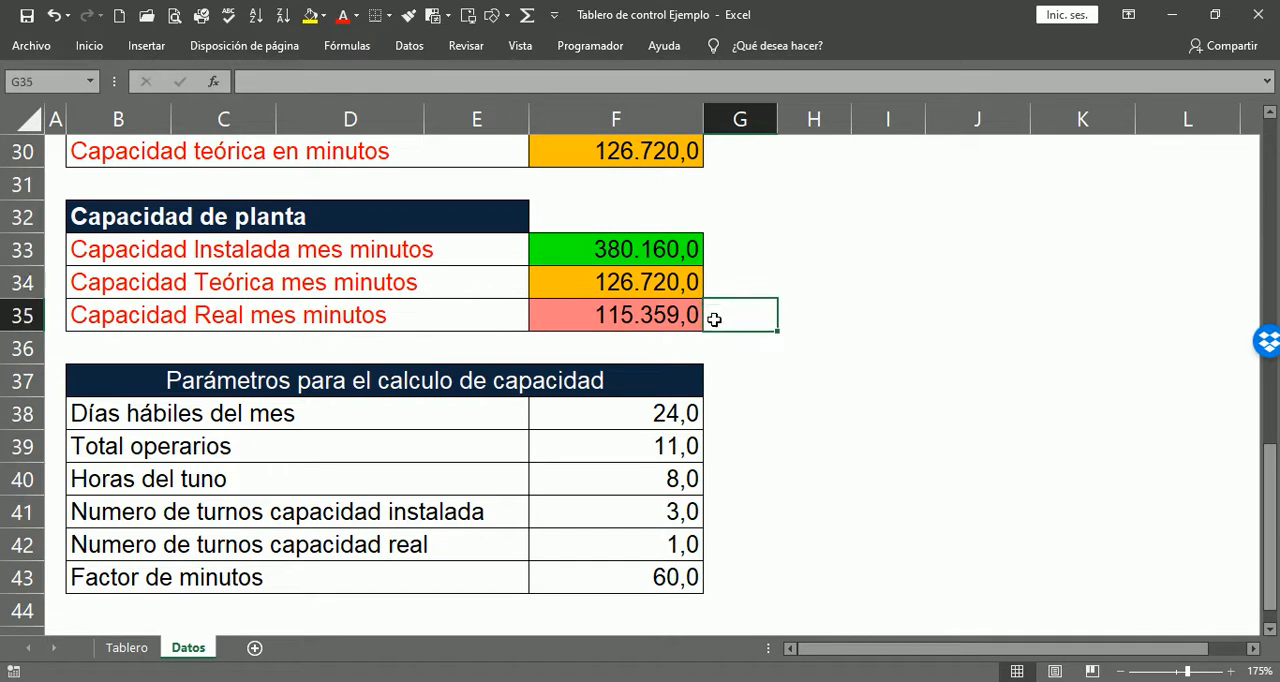
# Step: Trace how the real monthly capacity in F35 derives from the theoretical capacity and the unproductive, absence and incapacity times
pyautogui.scroll(1, 868, 336)
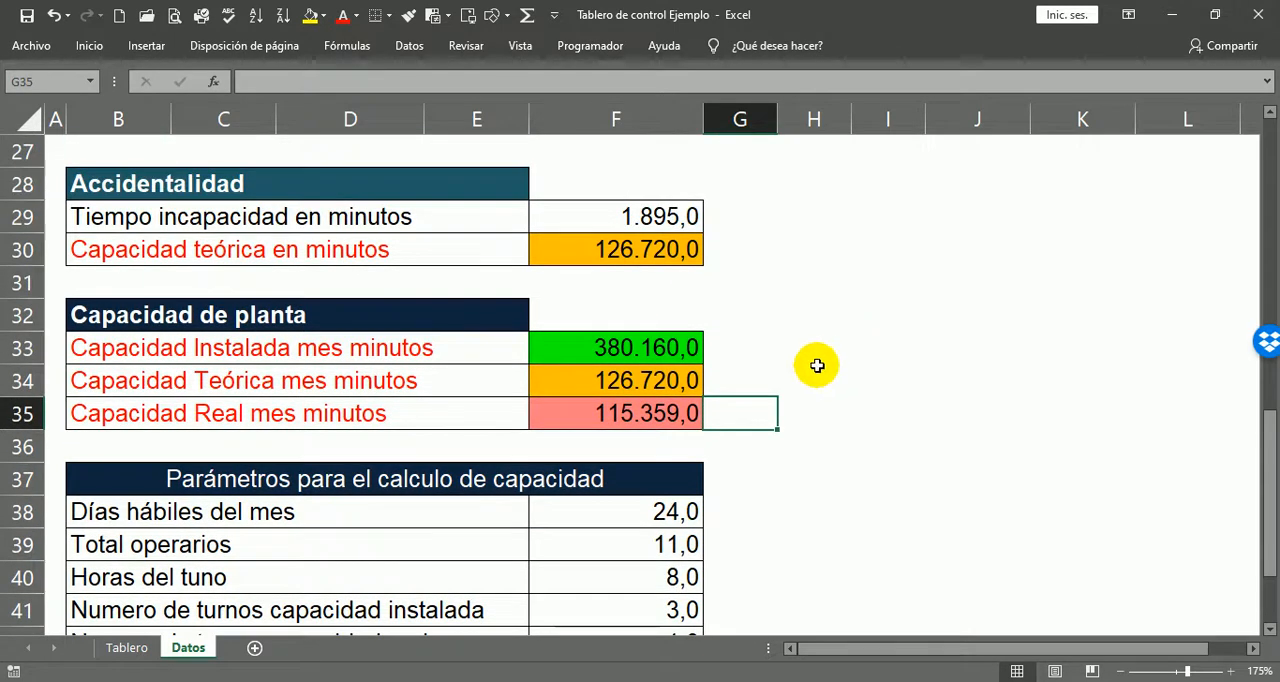
pyautogui.scroll(1, 760, 440)
pyautogui.click(710, 478)
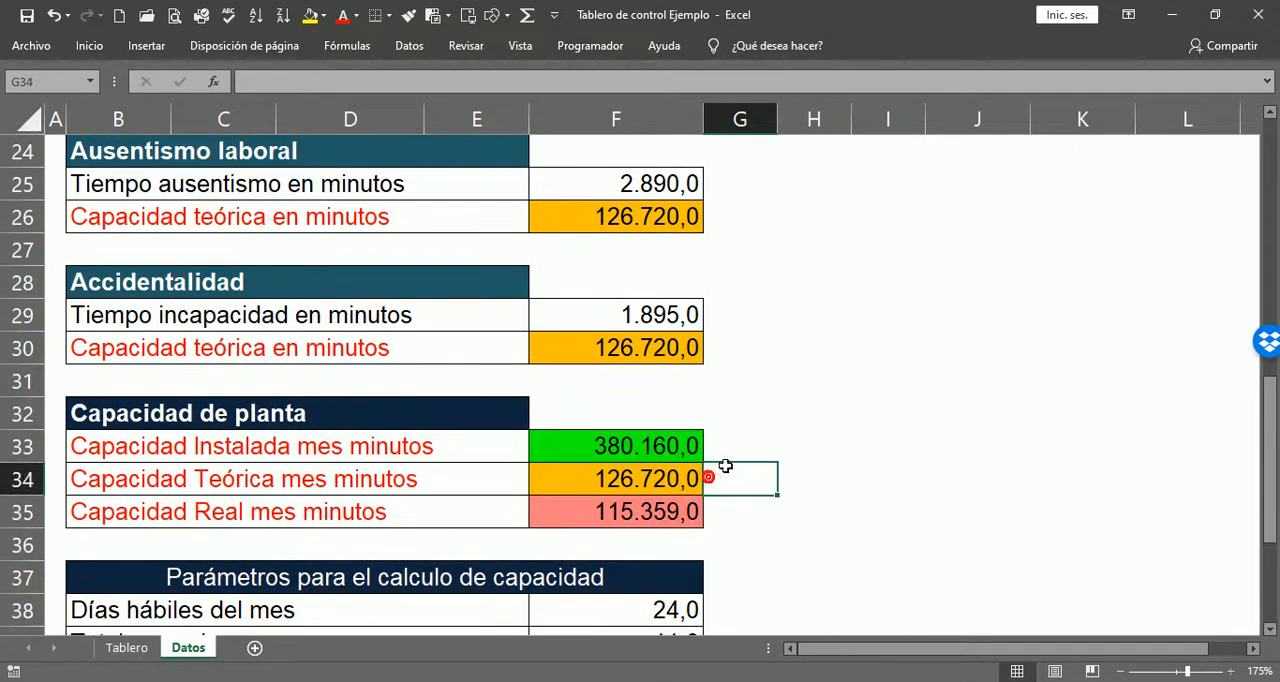
pyautogui.scroll(1, 741, 457)
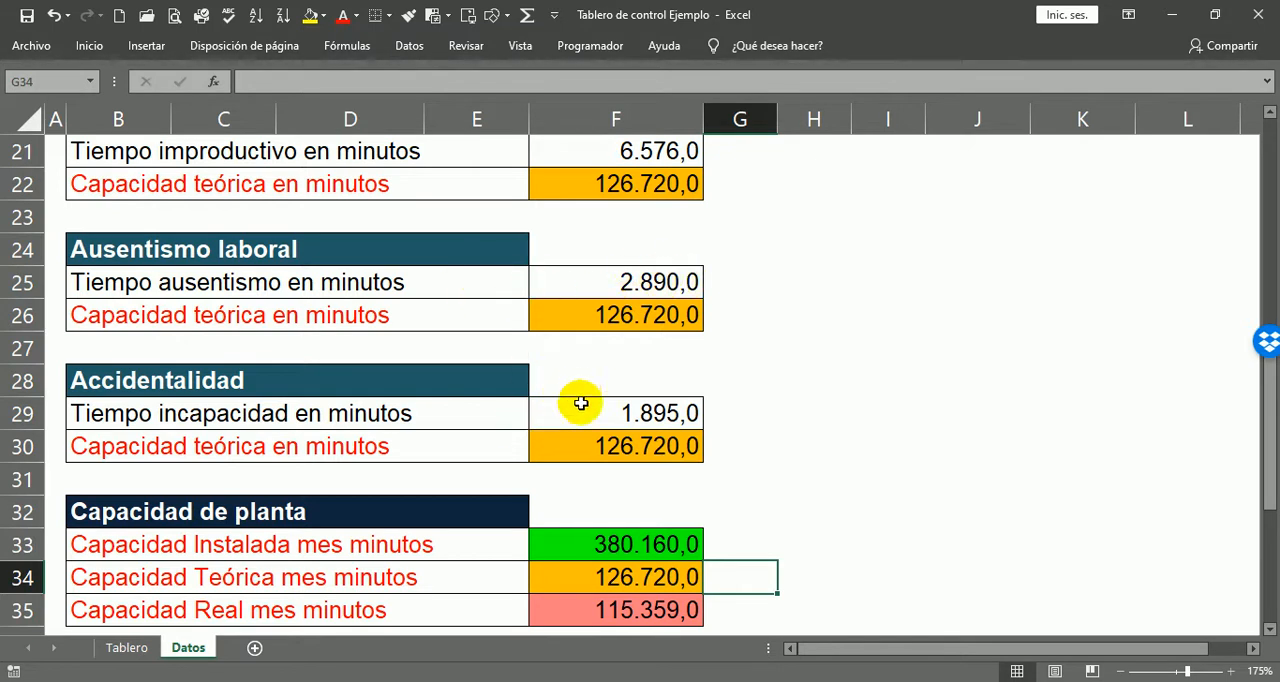
pyautogui.scroll(-2, 795, 445)
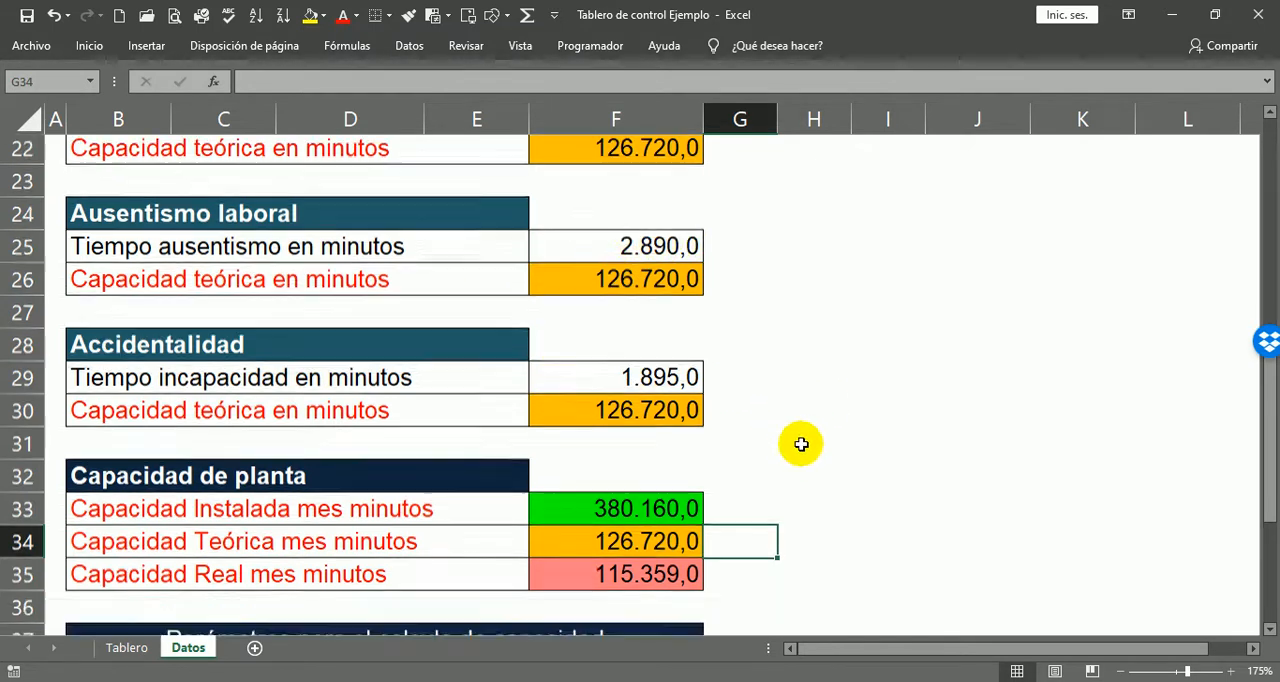
pyautogui.scroll(-1, 652, 390)
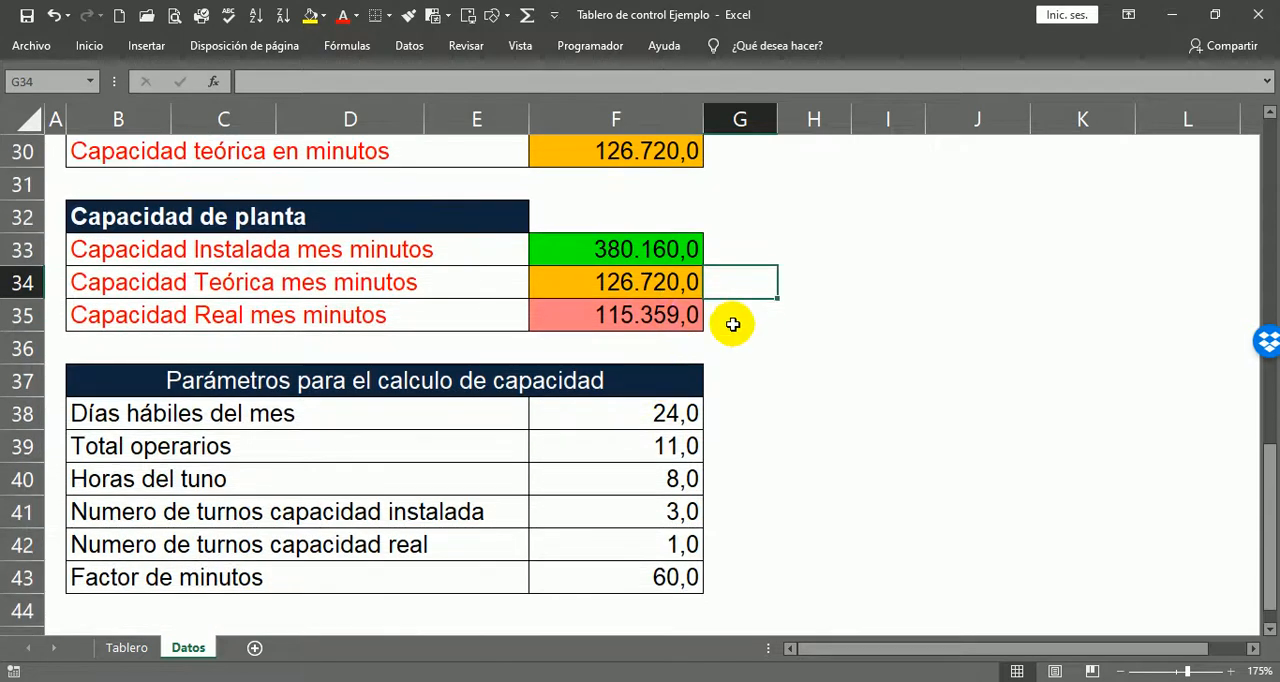
pyautogui.click(652, 312)
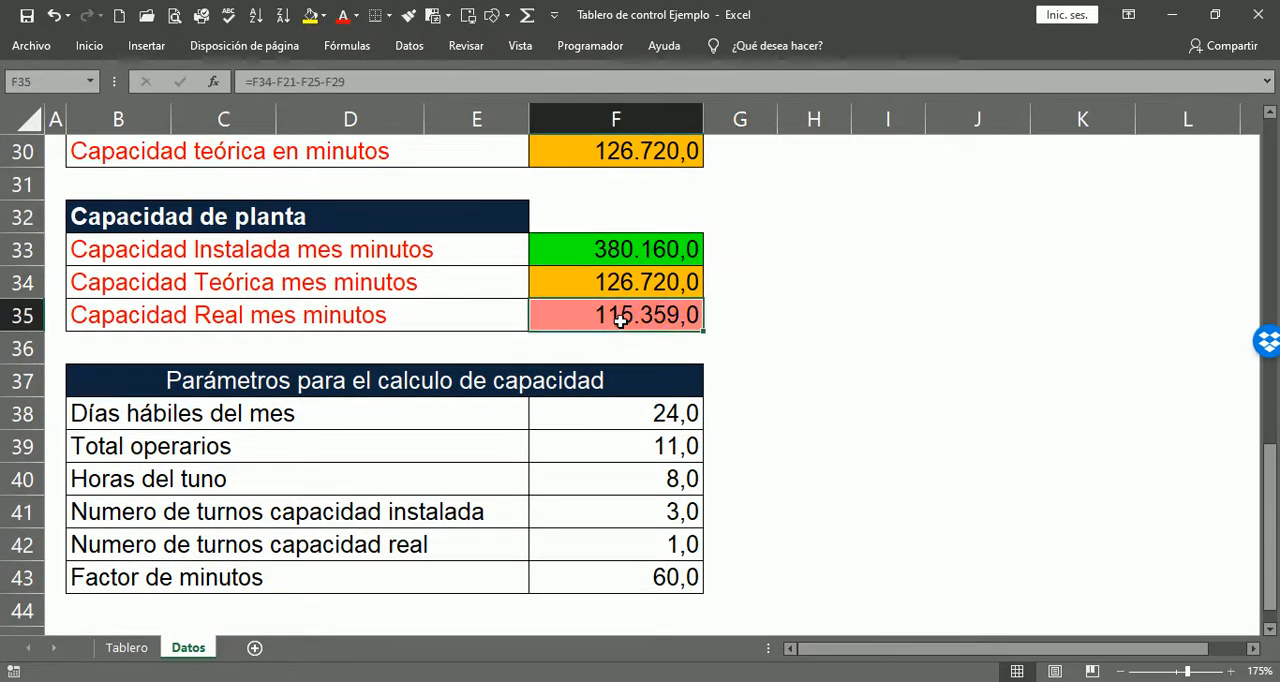
pyautogui.click(716, 312)
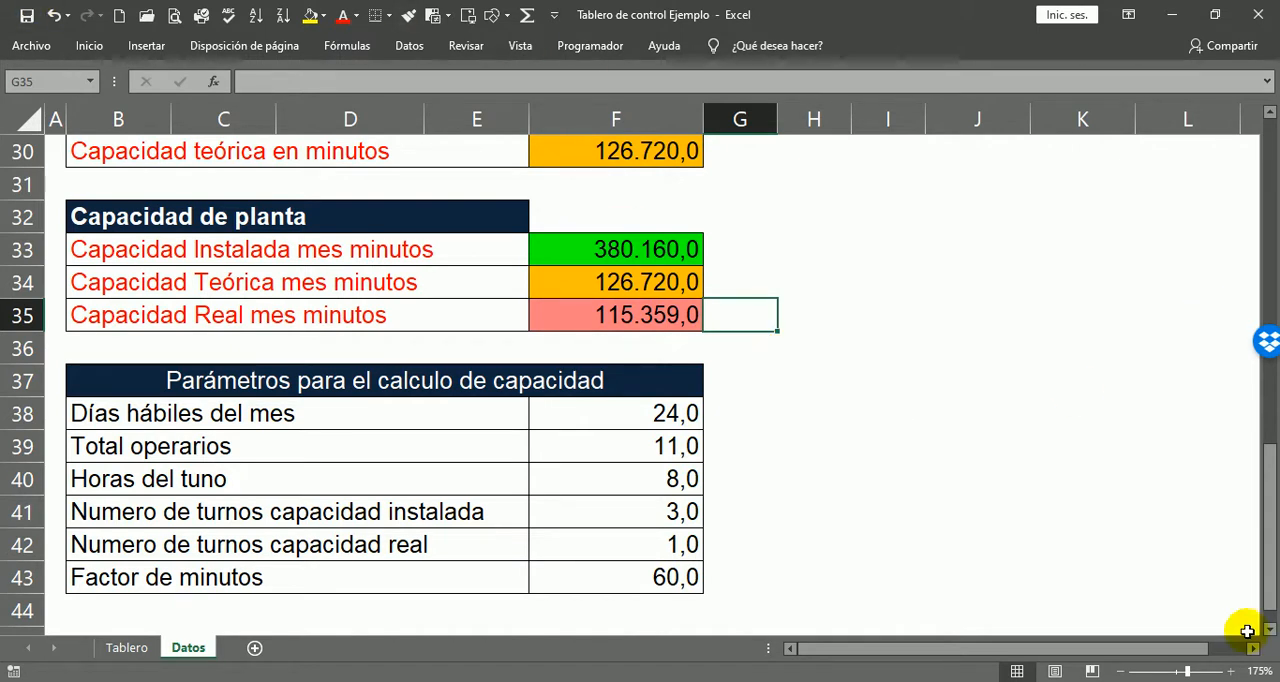
# Step: Examine the Parámetros para el calculo de capacidad heading and its rows from Días hábiles del mes to Numero de turnos capacidad real
pyautogui.click(340, 382)
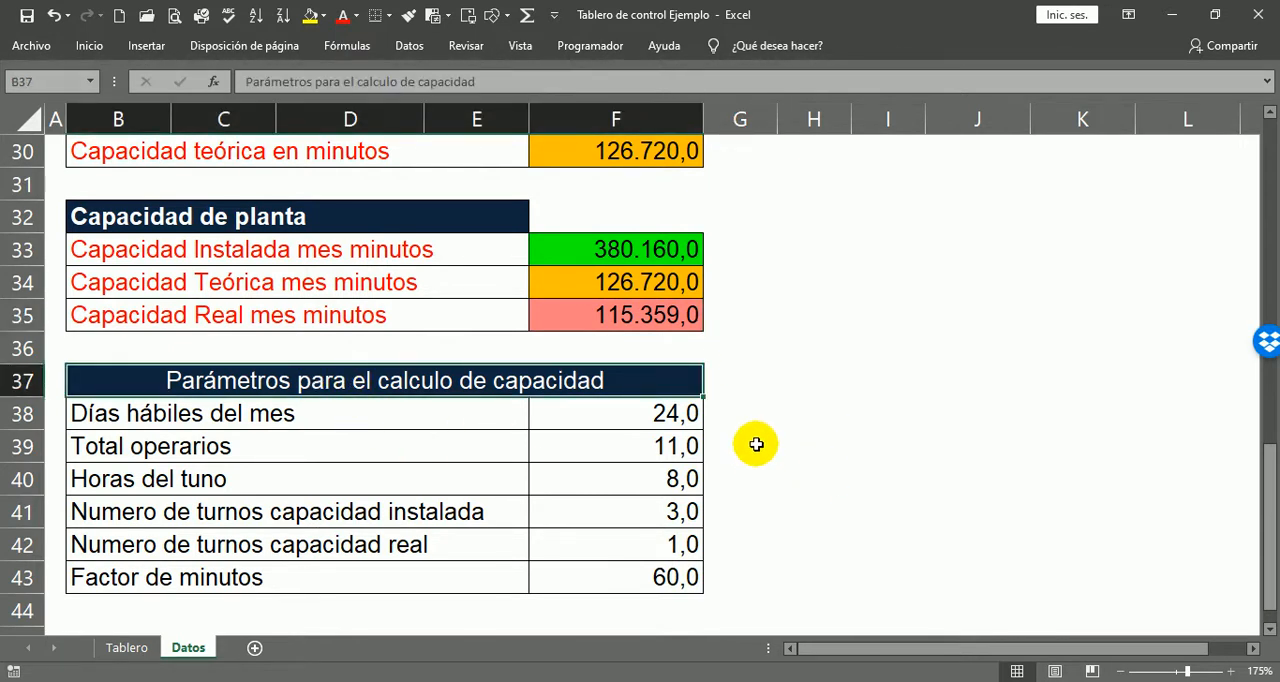
pyautogui.click(709, 417)
pyautogui.click(720, 441)
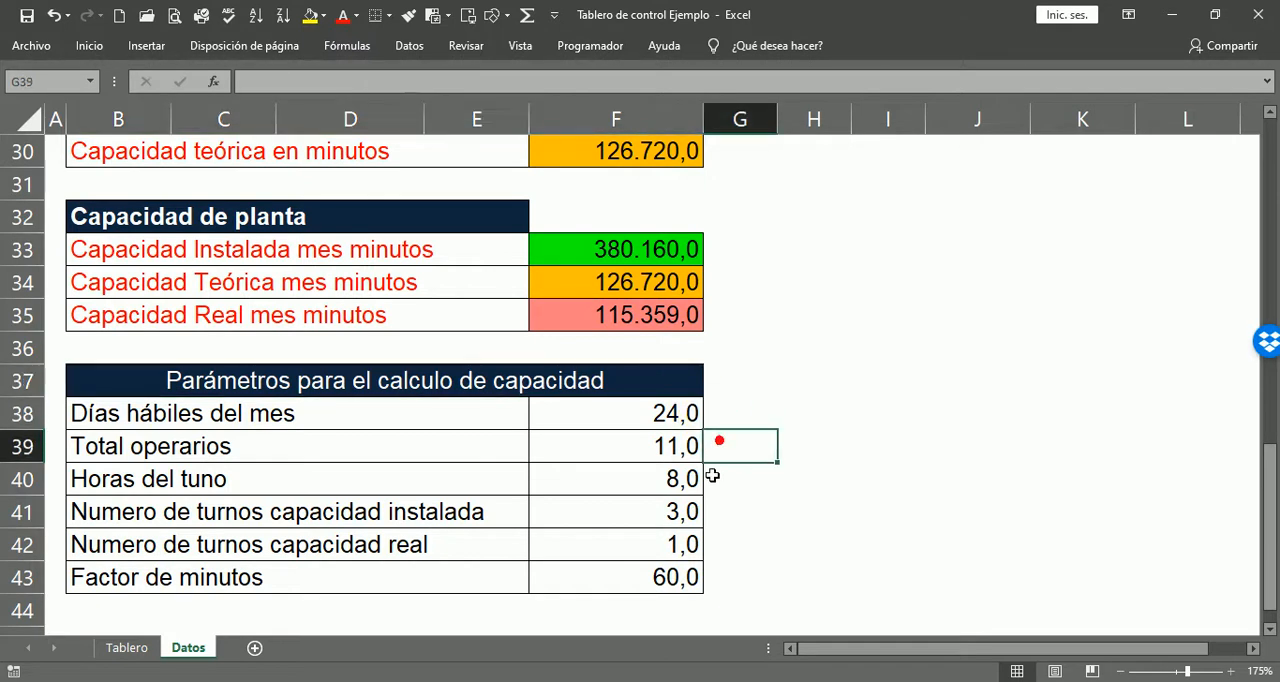
pyautogui.click(716, 478)
pyautogui.click(731, 516)
pyautogui.click(718, 550)
# Step: Compare the three monthly capacity rows of Capacidad de planta with the parameter rows used to calculate them
pyautogui.click(723, 246)
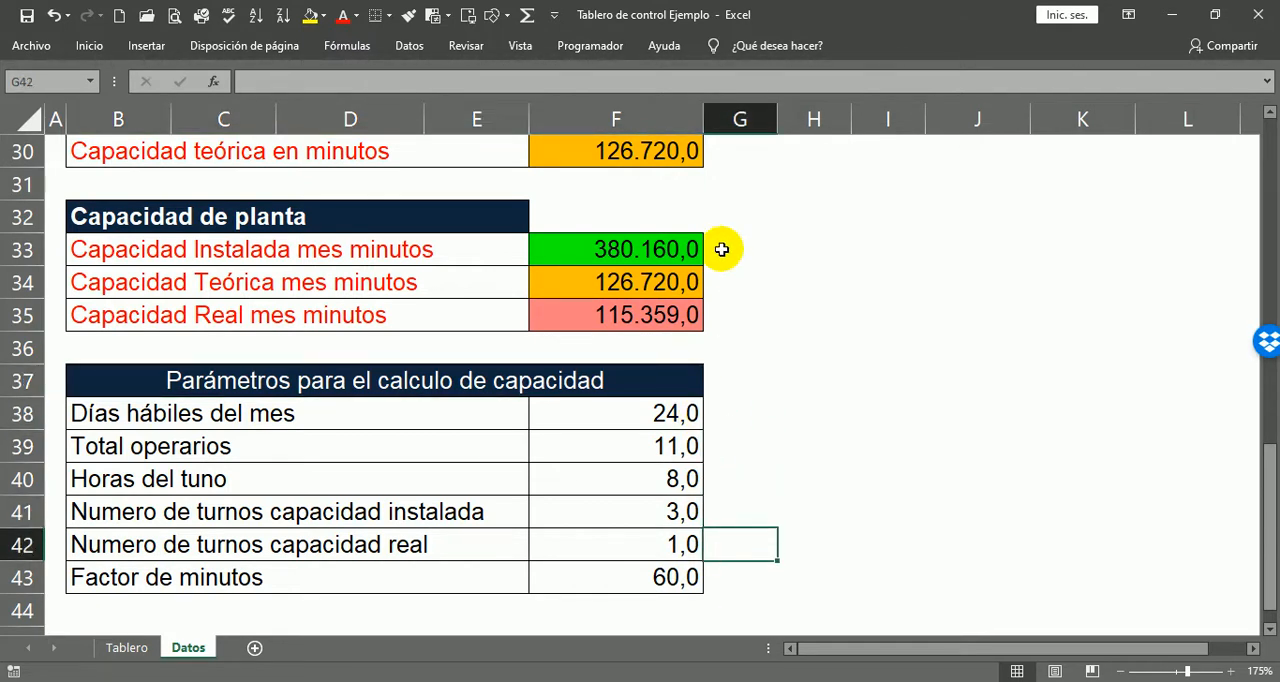
pyautogui.click(714, 314)
pyautogui.click(737, 270)
pyautogui.click(717, 246)
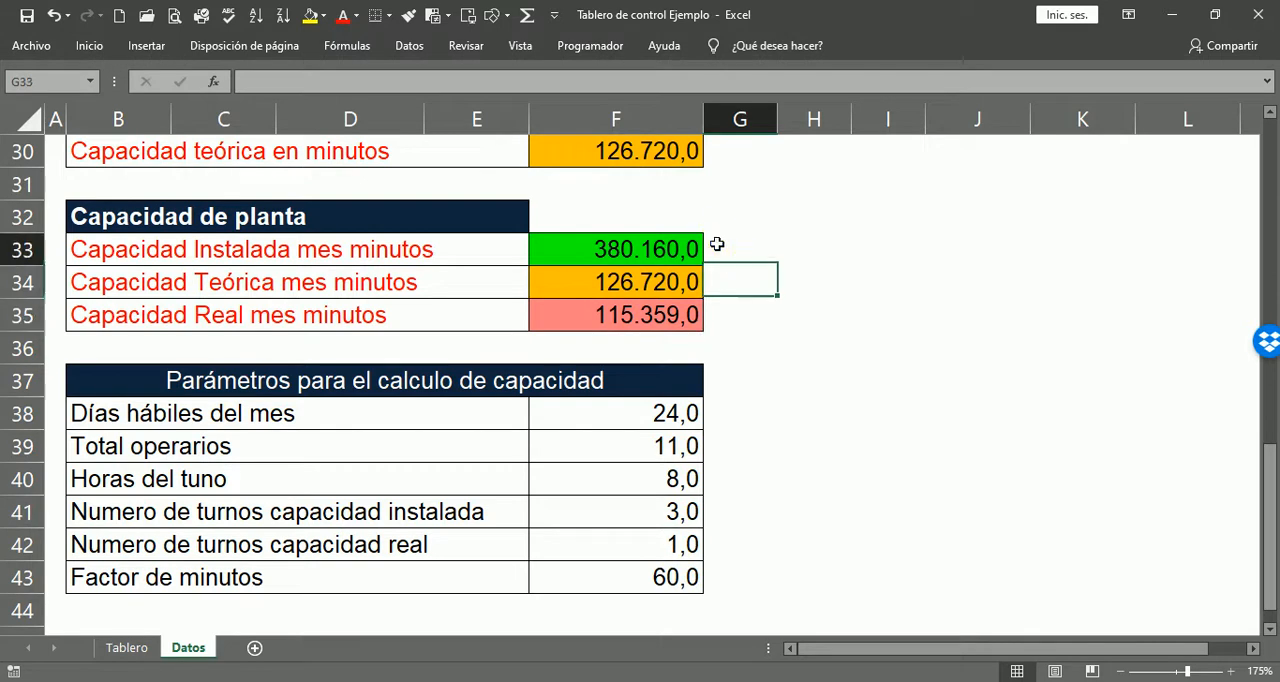
pyautogui.click(707, 286)
pyautogui.click(712, 322)
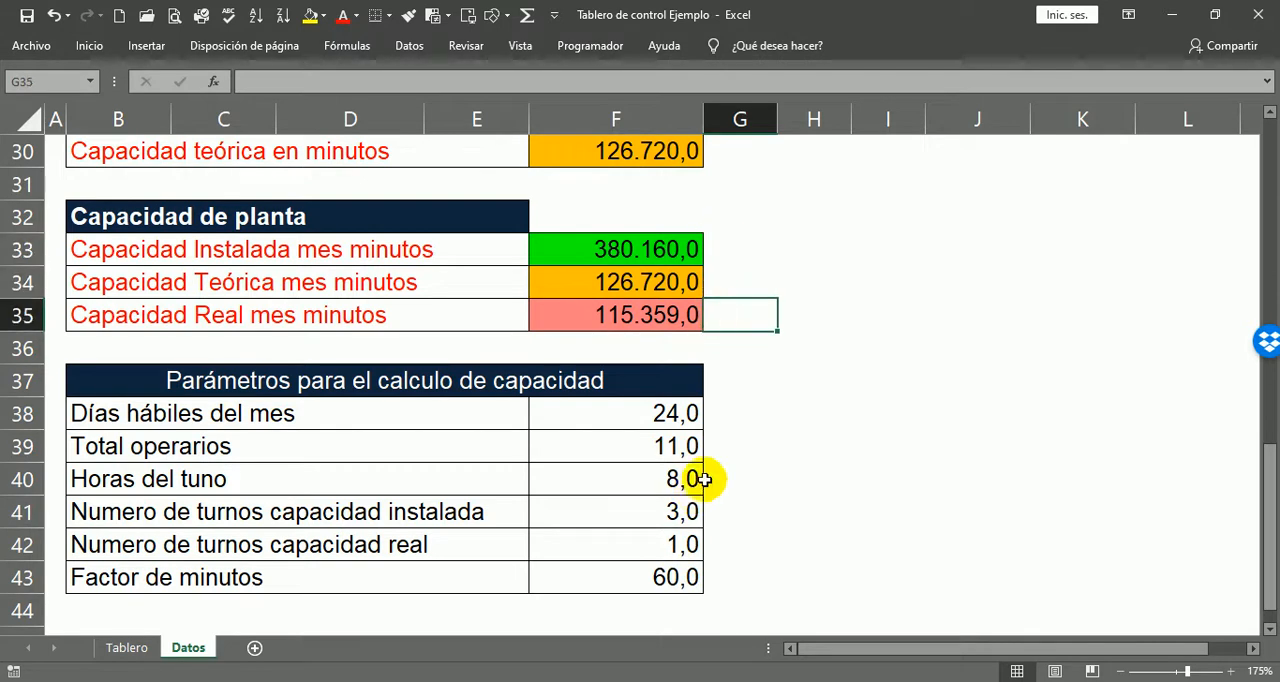
pyautogui.click(720, 417)
pyautogui.click(712, 467)
pyautogui.click(731, 517)
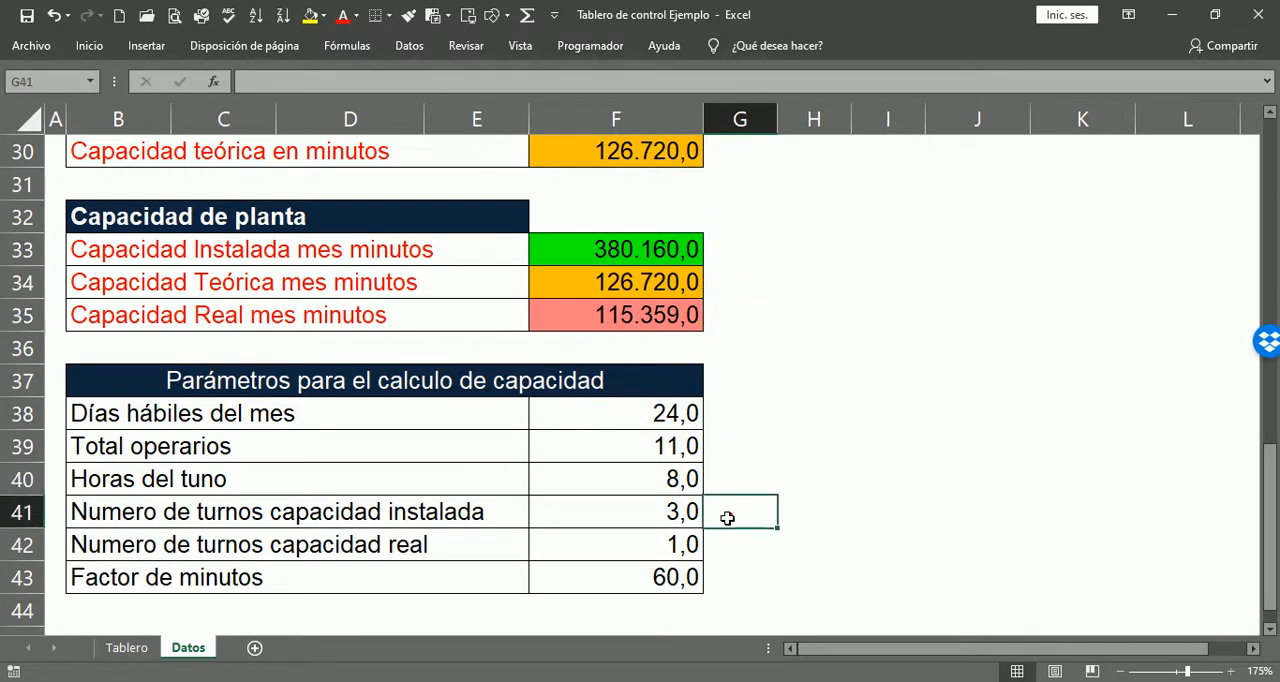
pyautogui.click(717, 583)
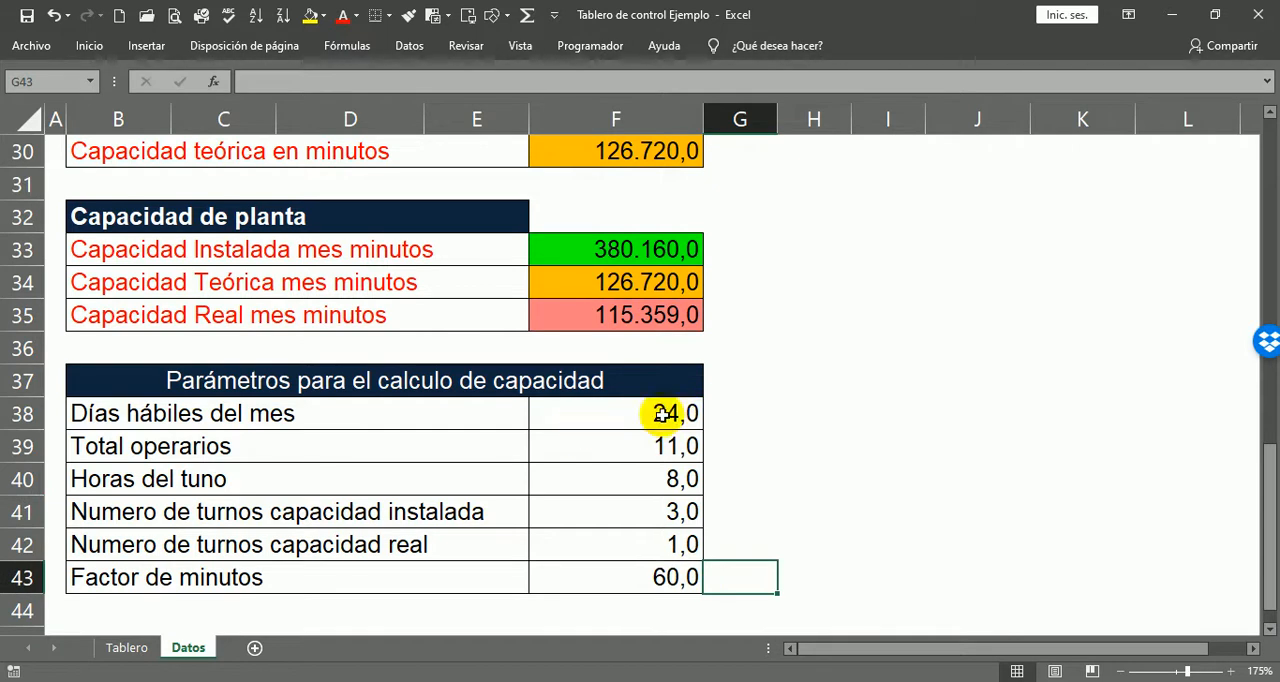
# Step: Review each capacity parameter in turn: working days, total operators, shift hours, installed and real shift counts, and the minutes factor
pyautogui.click(718, 405)
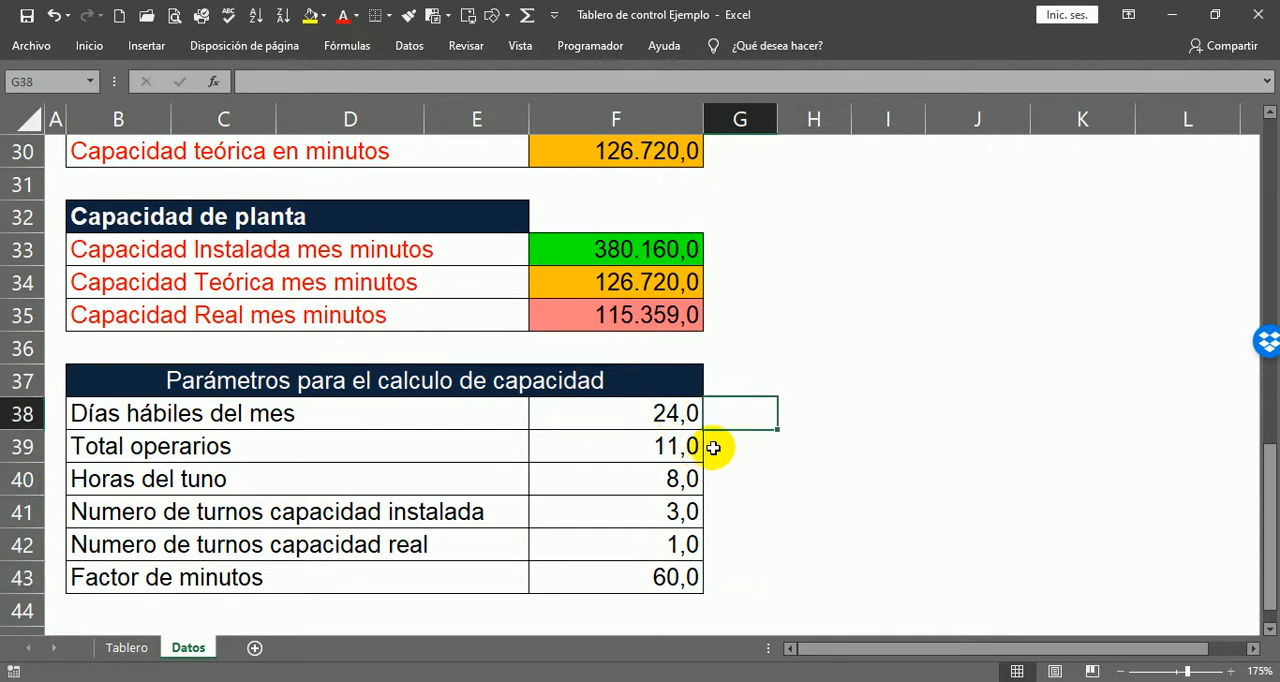
pyautogui.click(707, 453)
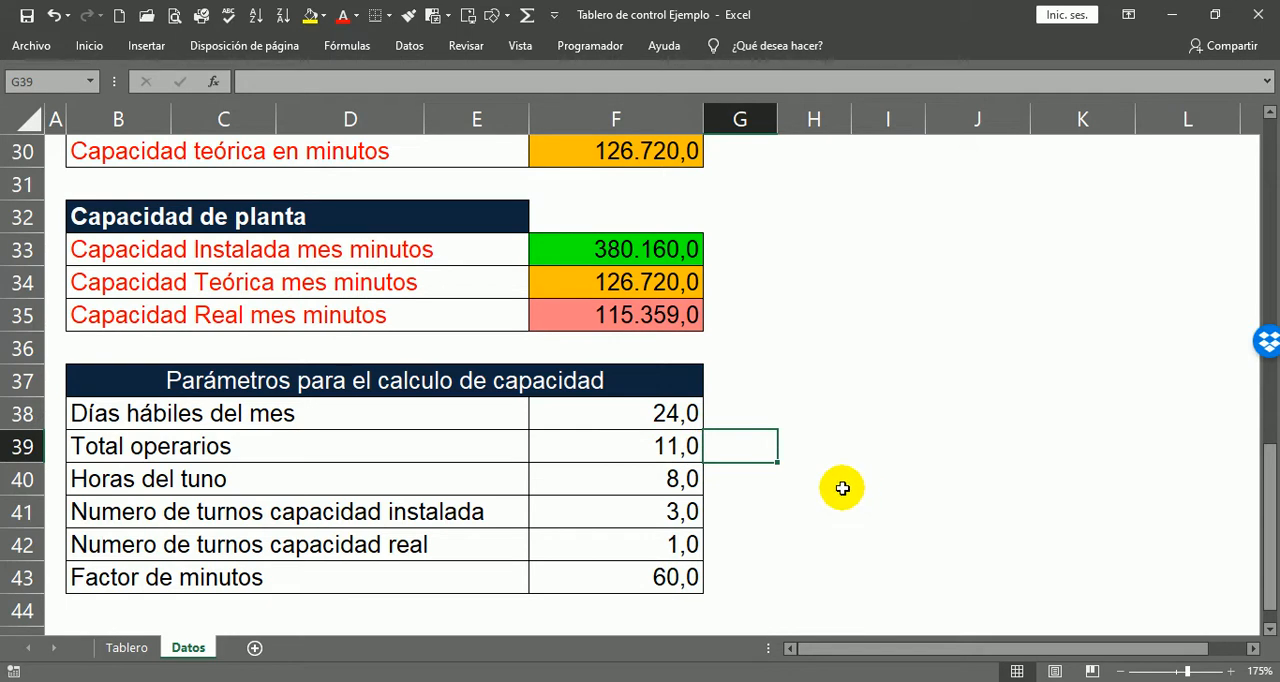
pyautogui.click(712, 479)
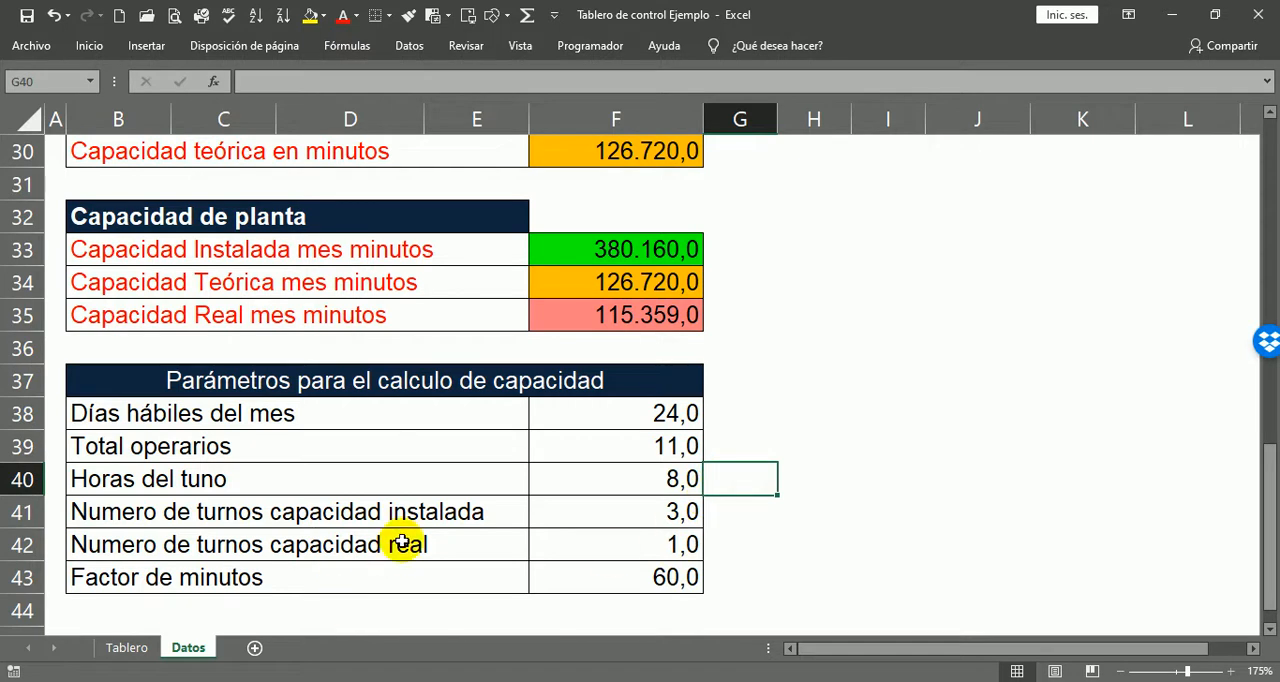
pyautogui.click(701, 515)
pyautogui.click(714, 511)
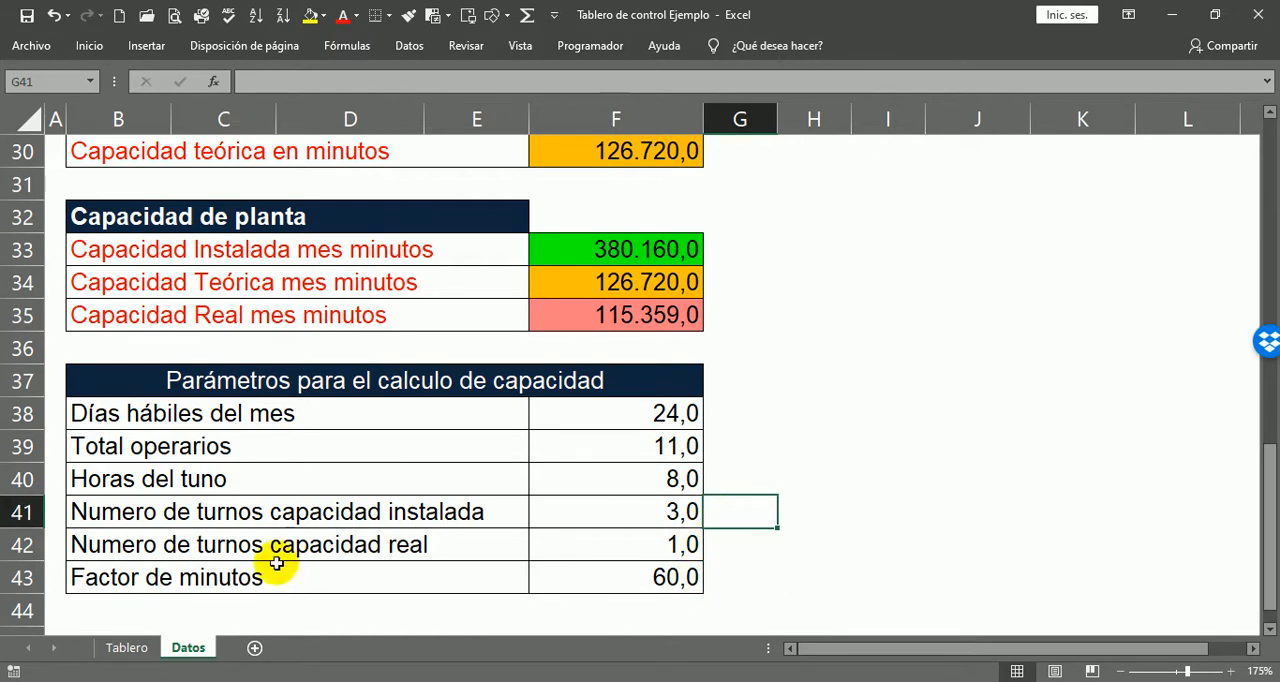
pyautogui.click(710, 547)
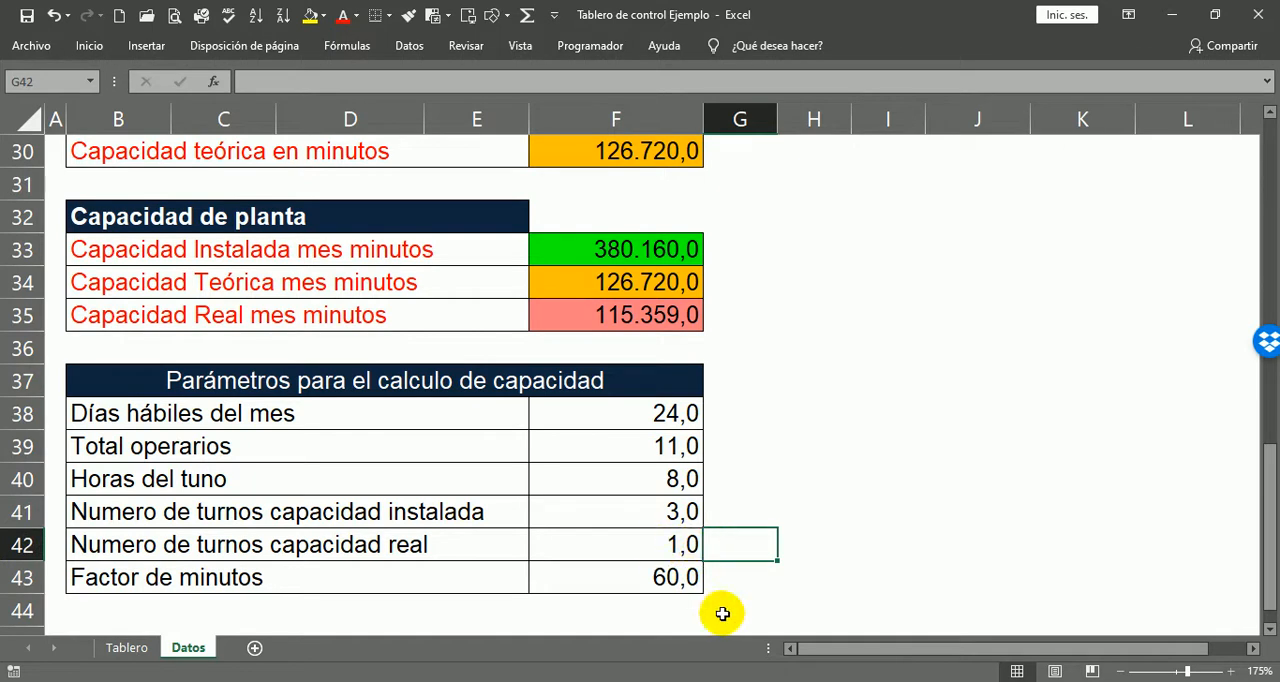
pyautogui.click(718, 572)
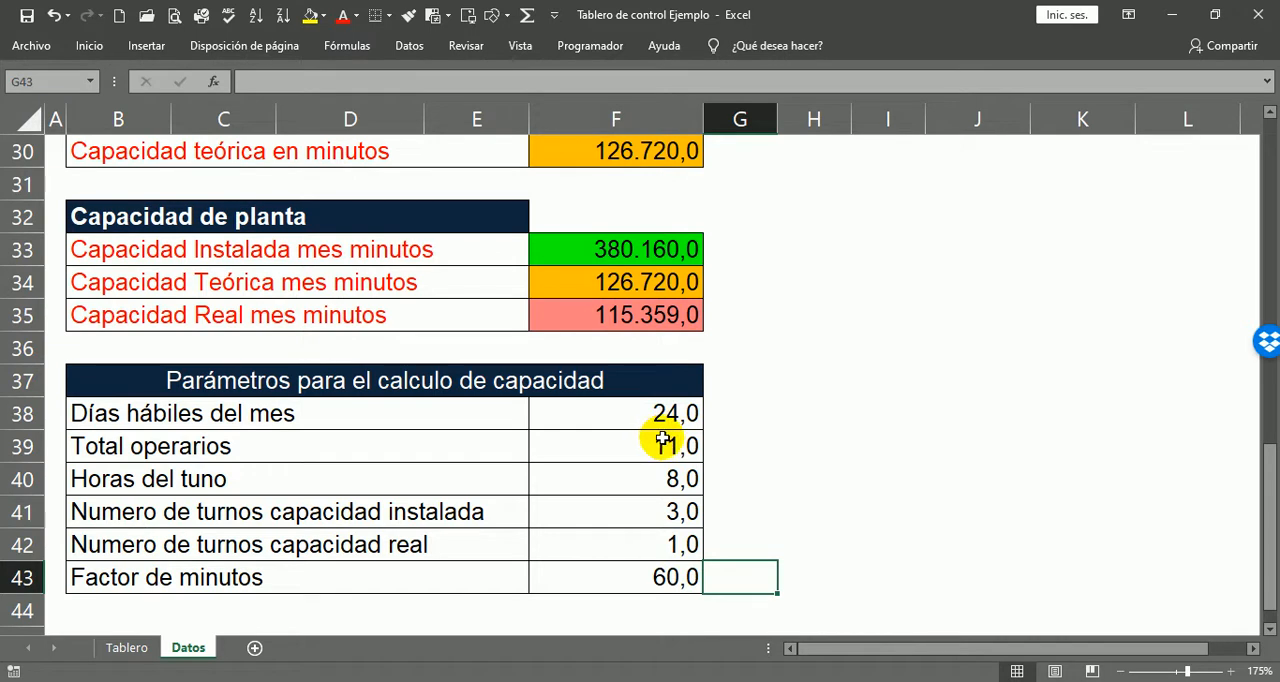
# Step: Recheck the Capacidad de planta rows and heading, and look back over the data blocks up to the Mes heading
pyautogui.click(703, 250)
pyautogui.click(705, 282)
pyautogui.click(690, 315)
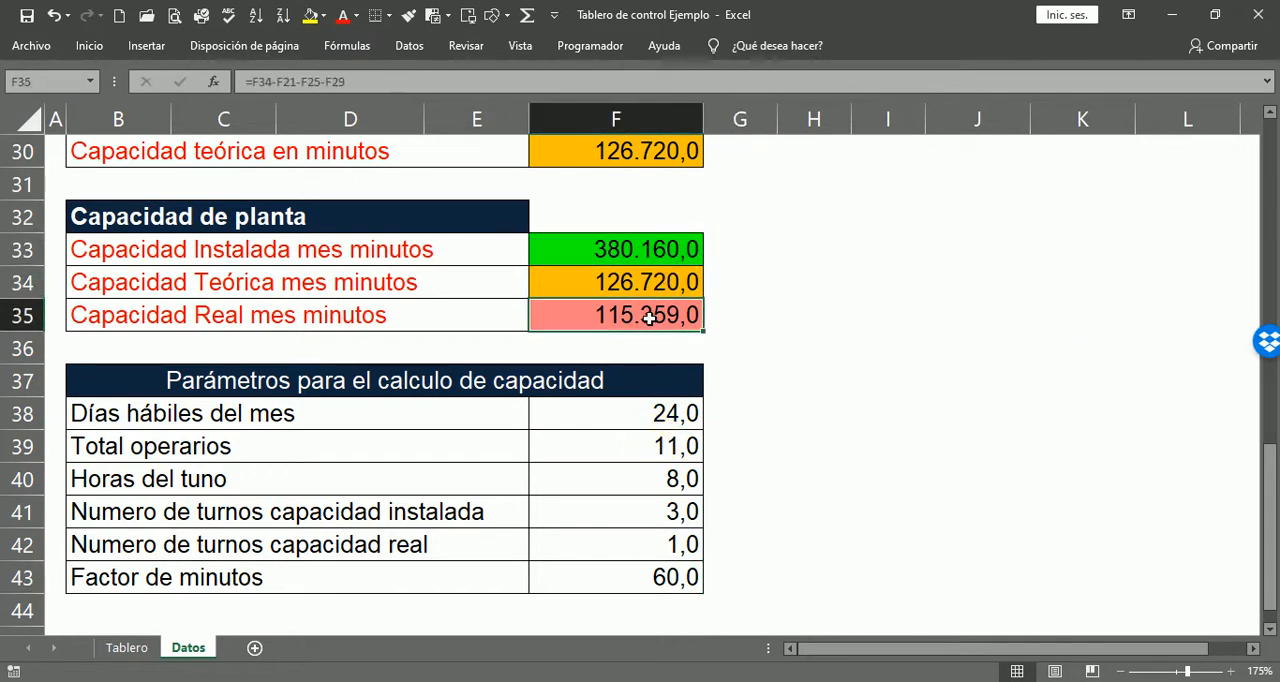
pyautogui.click(154, 229)
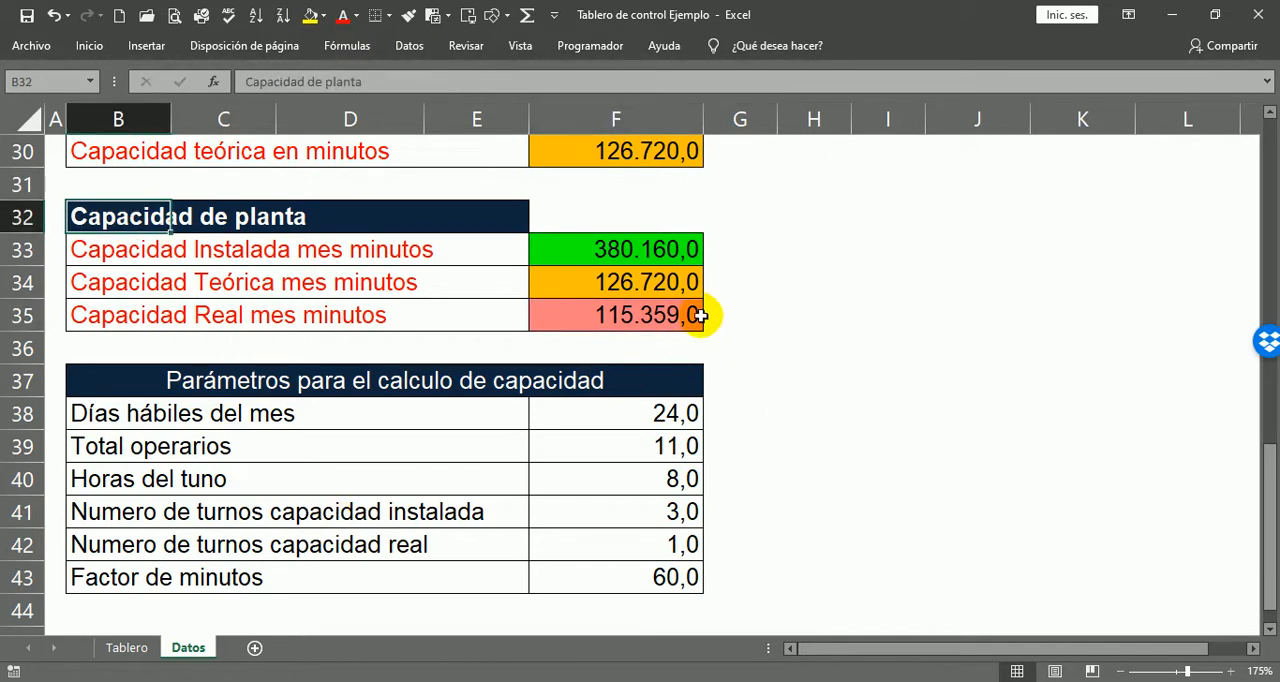
pyautogui.scroll(2, 797, 389)
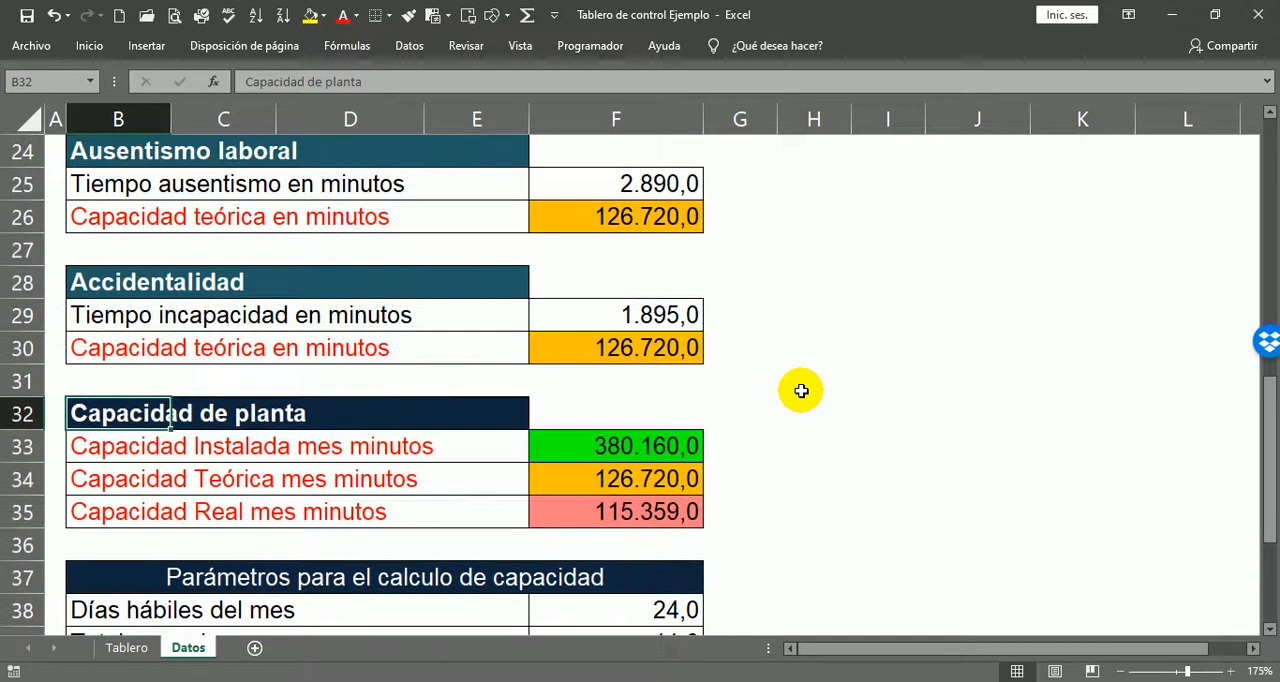
pyautogui.scroll(4, 795, 393)
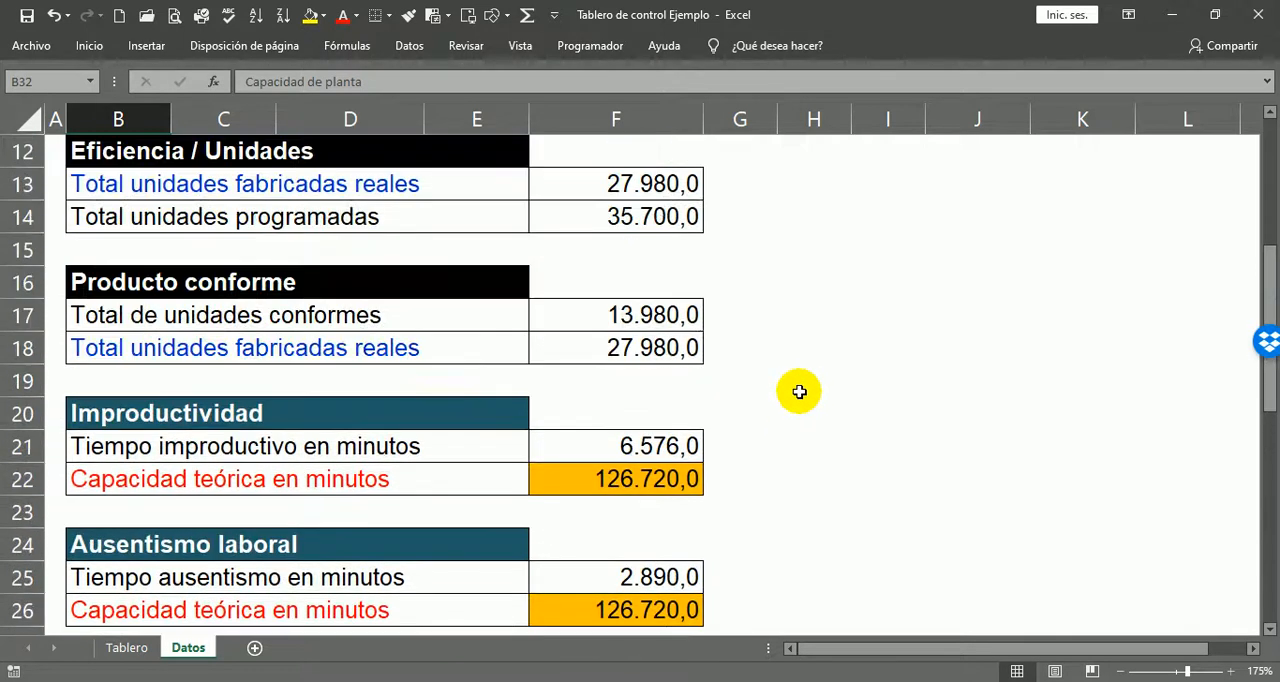
pyautogui.scroll(4, 828, 426)
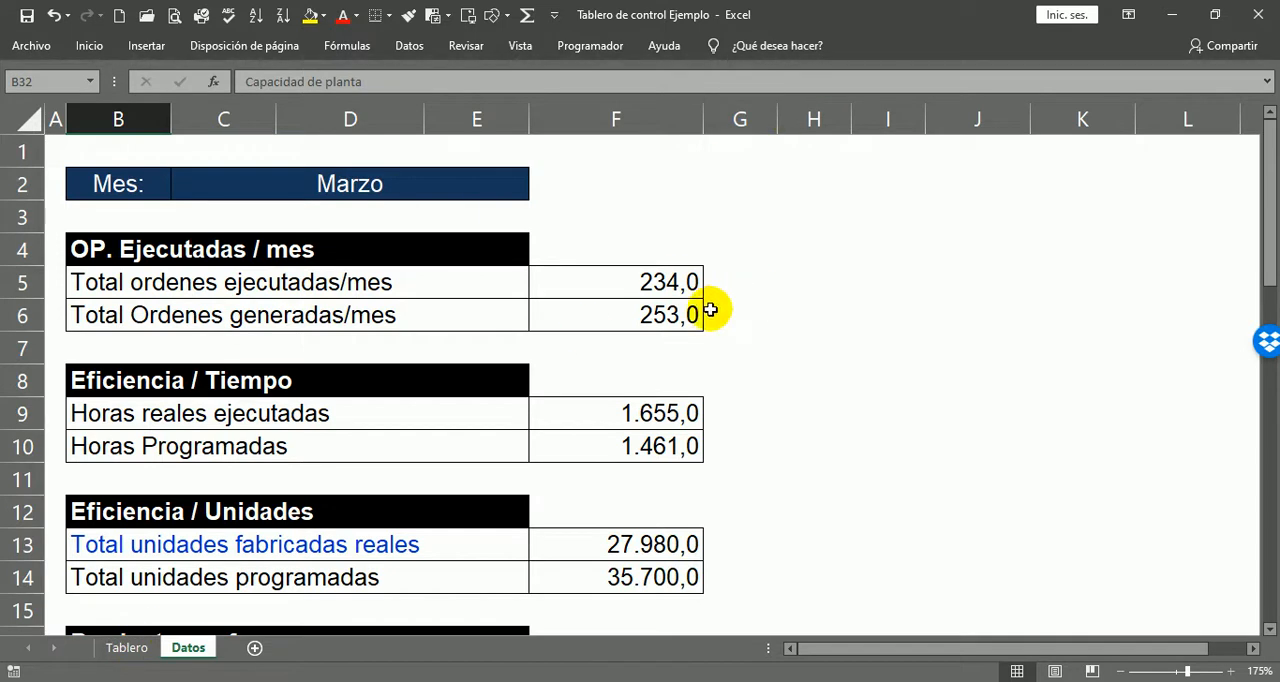
# Step: Go back to the Tablero sheet and examine the ÍNDICES OPERACIONALES PROGRAMACIÓN section
pyautogui.click(126, 647)
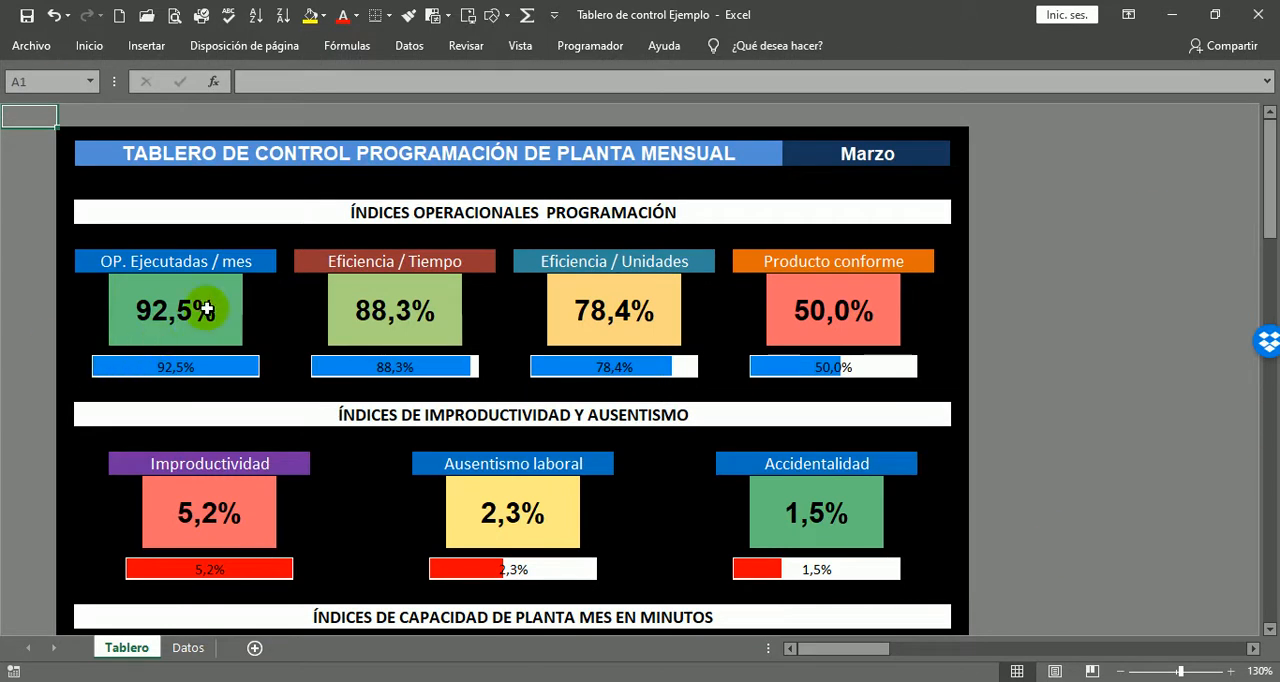
pyautogui.scroll(1, 186, 308)
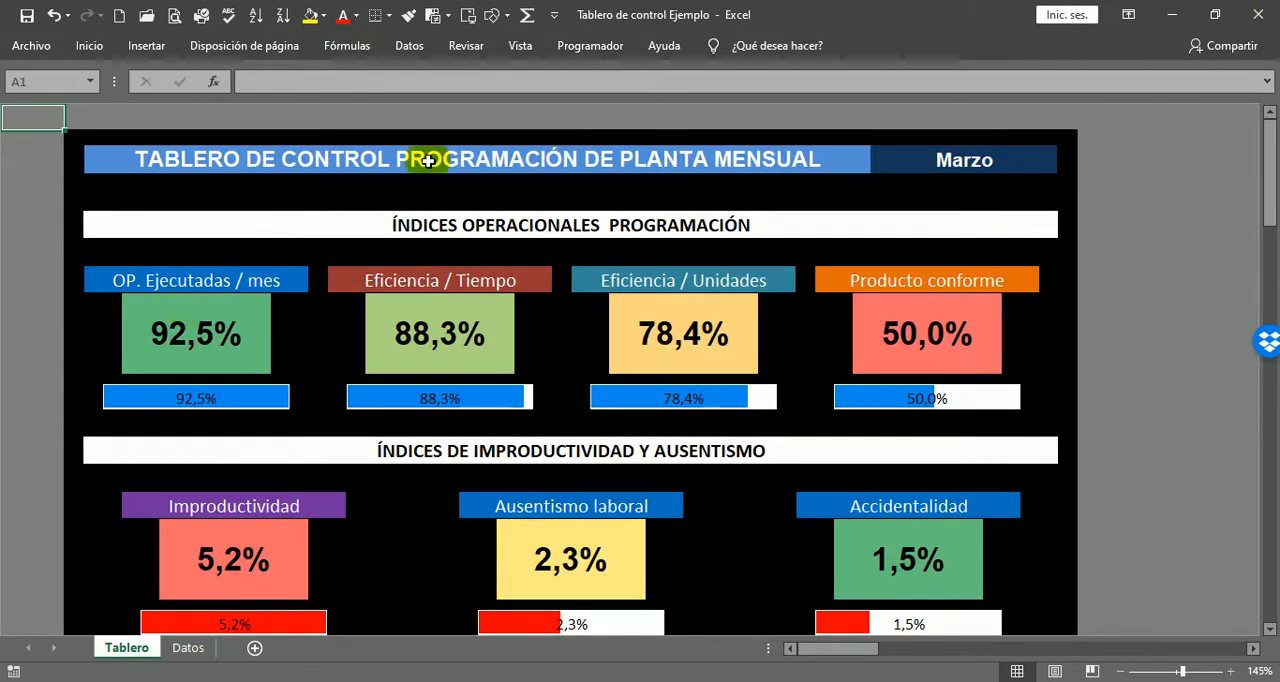
pyautogui.scroll(-3, 703, 362)
pyautogui.scroll(3, 703, 362)
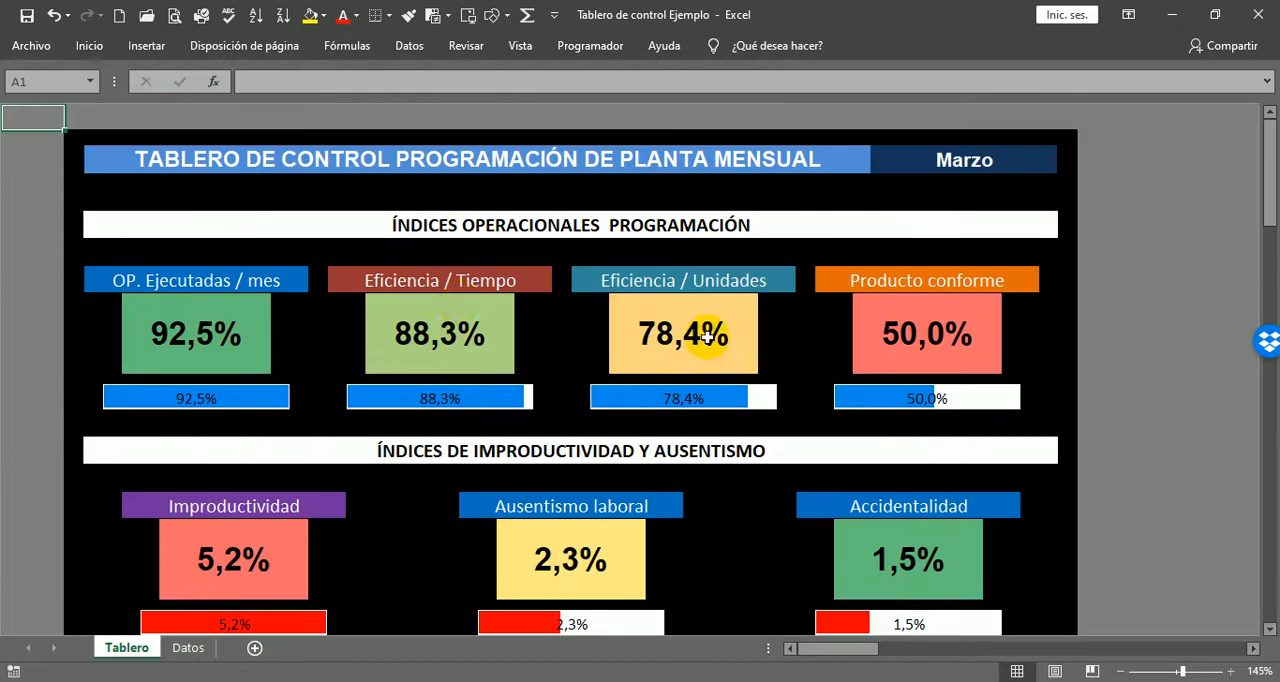
pyautogui.click(238, 220)
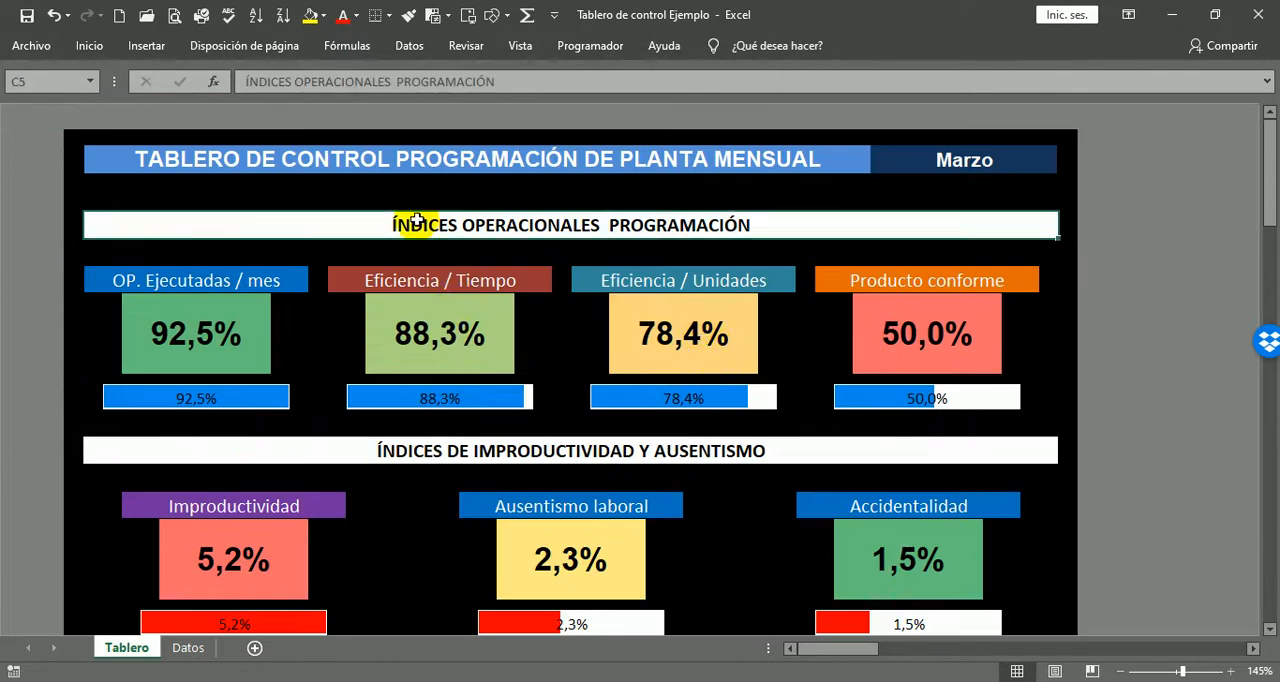
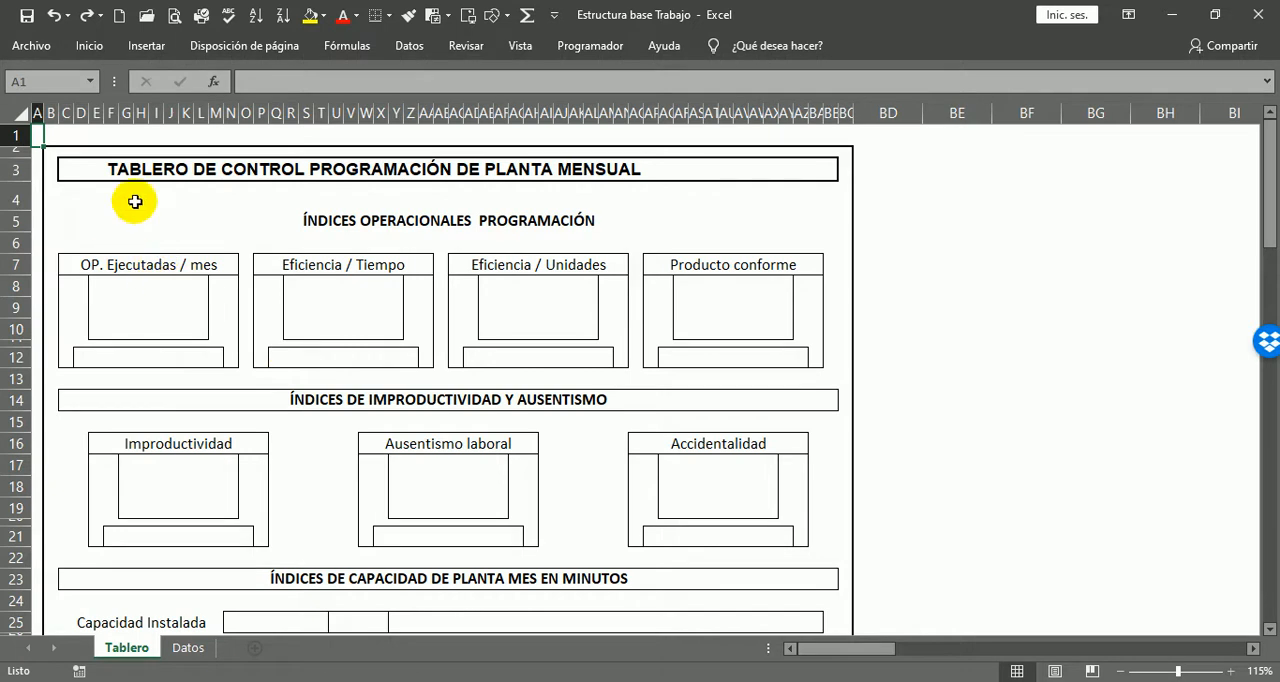
# Step: Widen column A of the Tablero sheet to leave a larger margin beside the dashboard
pyautogui.keyDown('ctrl'); pyautogui.scroll(2, 140, 190); pyautogui.keyUp('ctrl')
pyautogui.scroll(-2, 909, 354)
pyautogui.scroll(-4, 828, 378)
pyautogui.scroll(6, 854, 371)
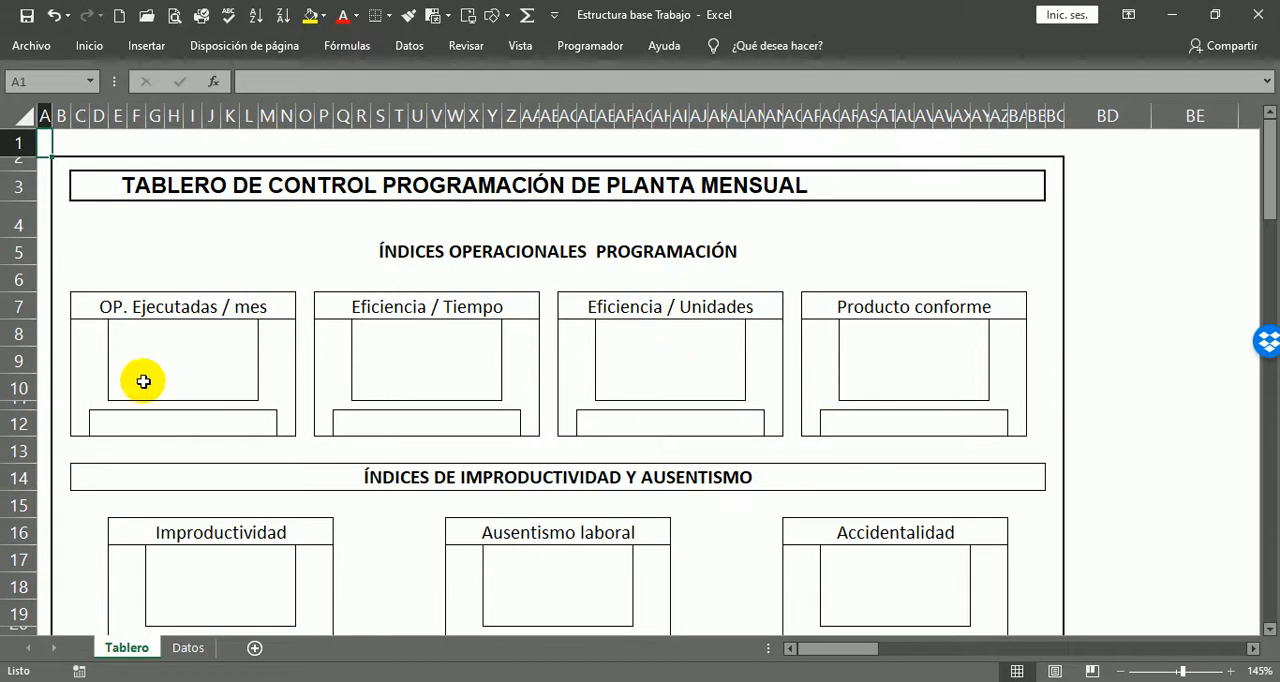
pyautogui.scroll(-5, 529, 245)
pyautogui.scroll(-2, 419, 256)
pyautogui.scroll(6, 391, 471)
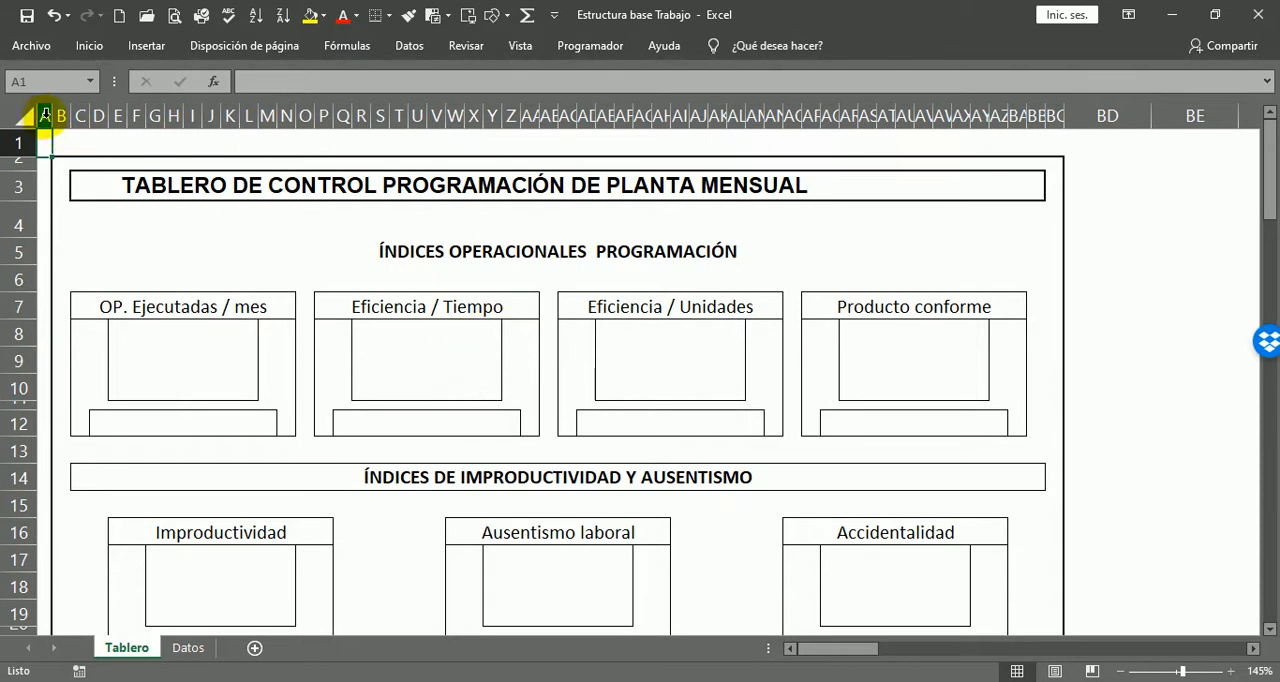
pyautogui.moveTo(52, 113); pyautogui.dragTo(92, 110)
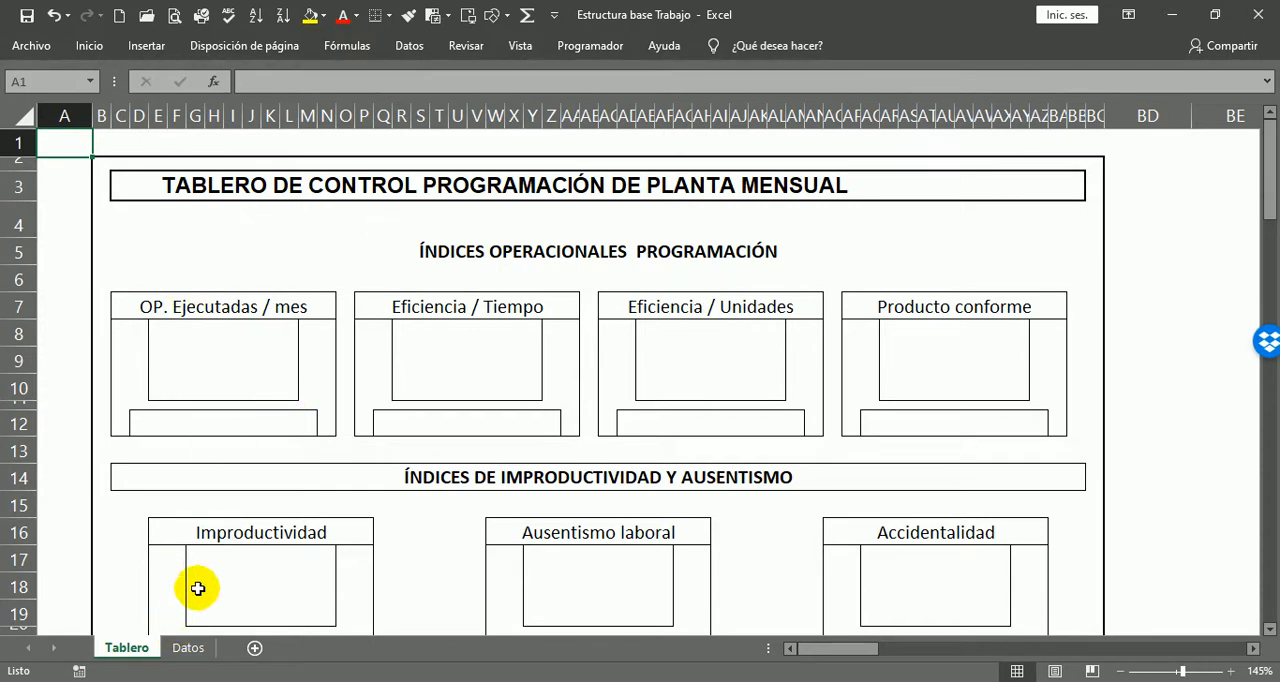
# Step: Open the Datos sheet and look over the data blocks from Mes down to Accidentalidad
pyautogui.click(186, 648)
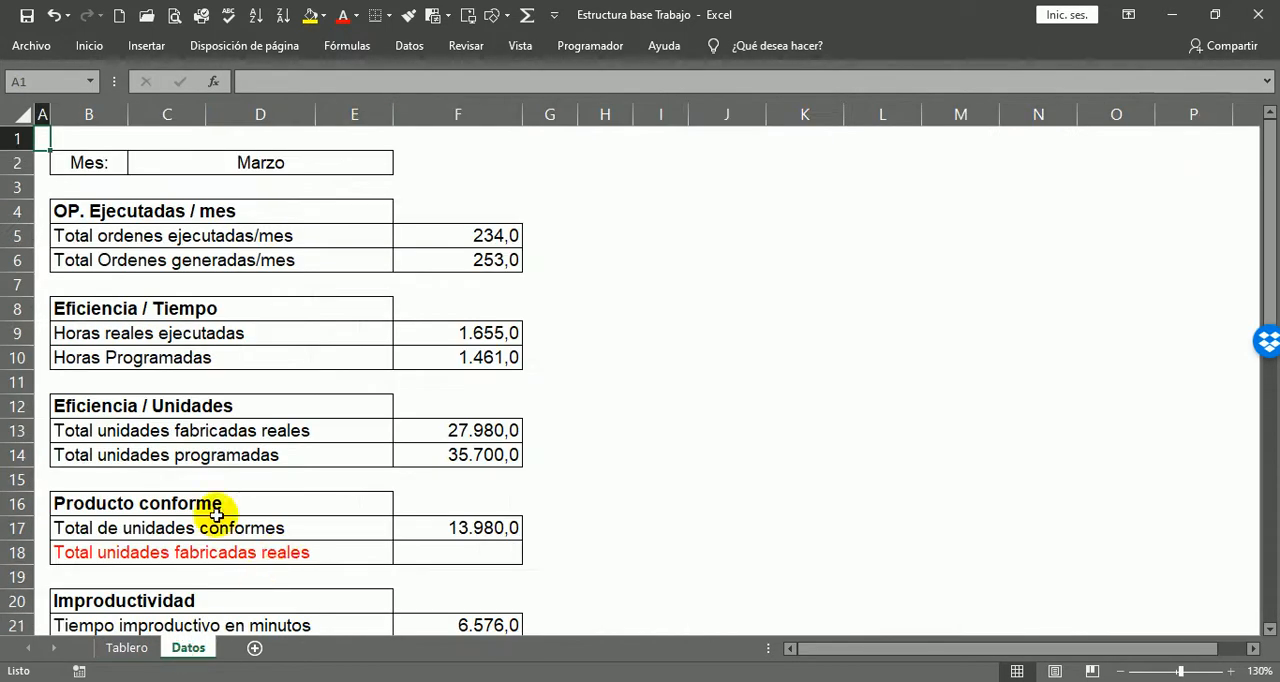
pyautogui.scroll(2, 151, 230)
pyautogui.scroll(1, 1024, 319)
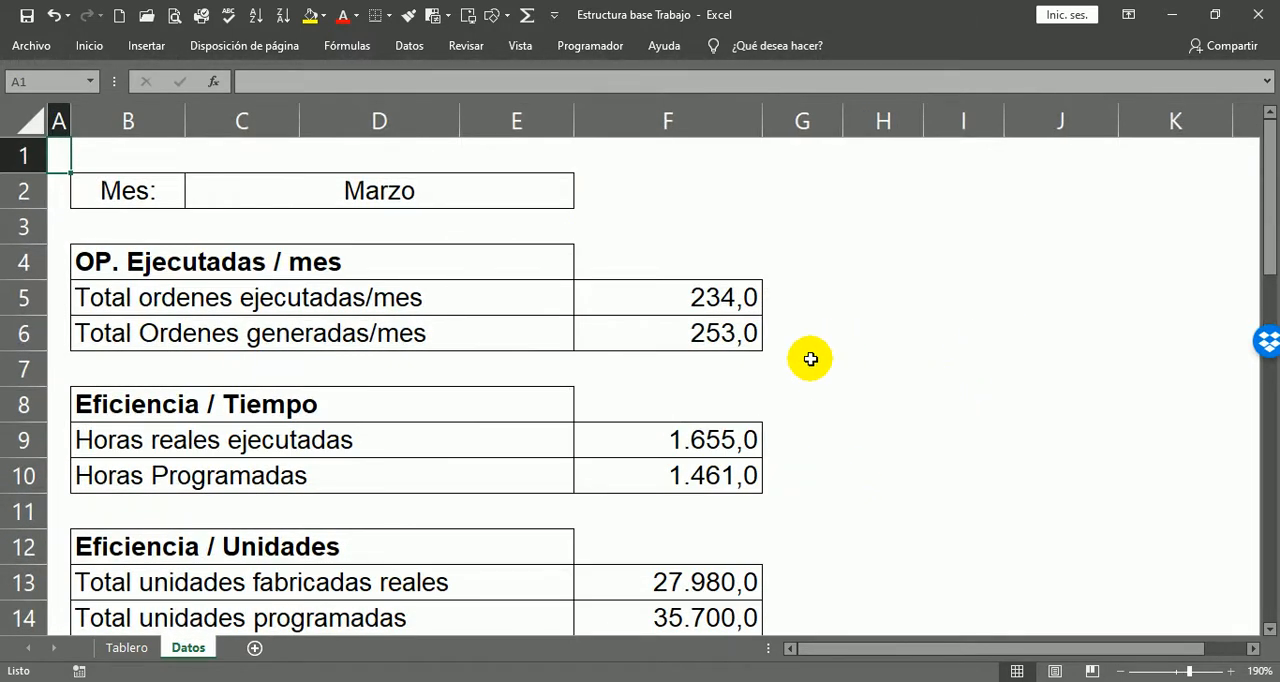
pyautogui.scroll(-4, 800, 310)
pyautogui.scroll(-5, 798, 311)
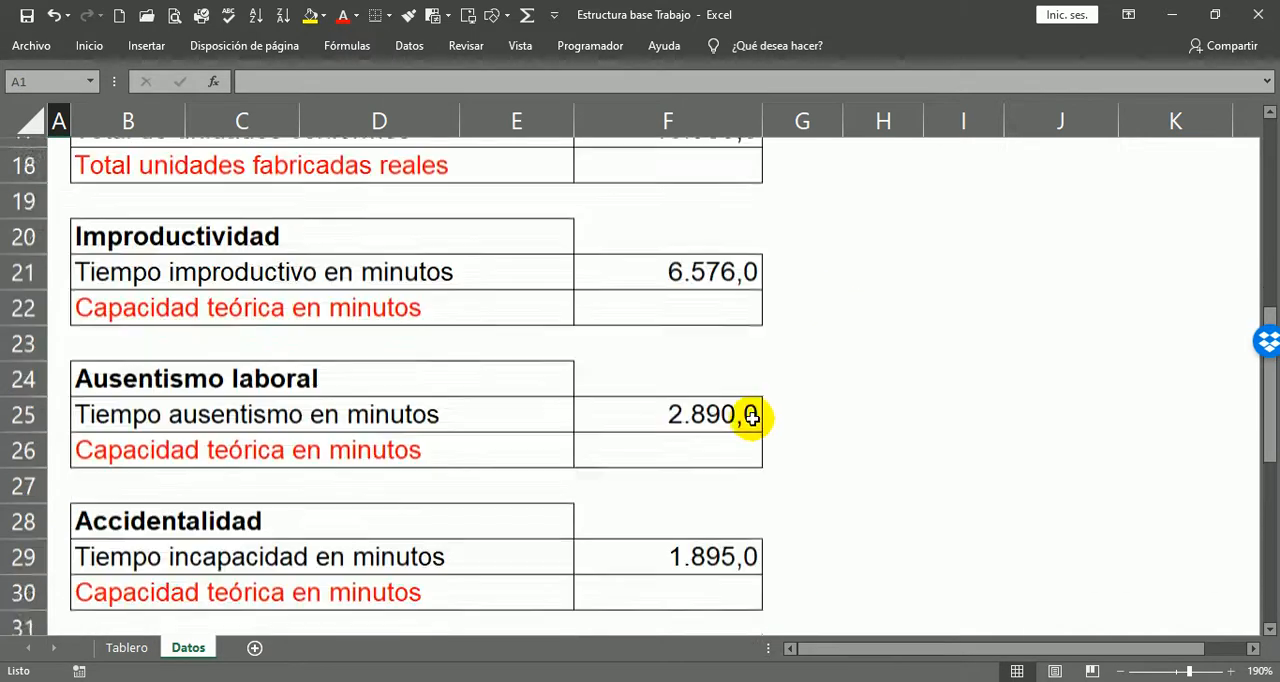
pyautogui.scroll(8, 817, 374)
pyautogui.scroll(-4, 771, 400)
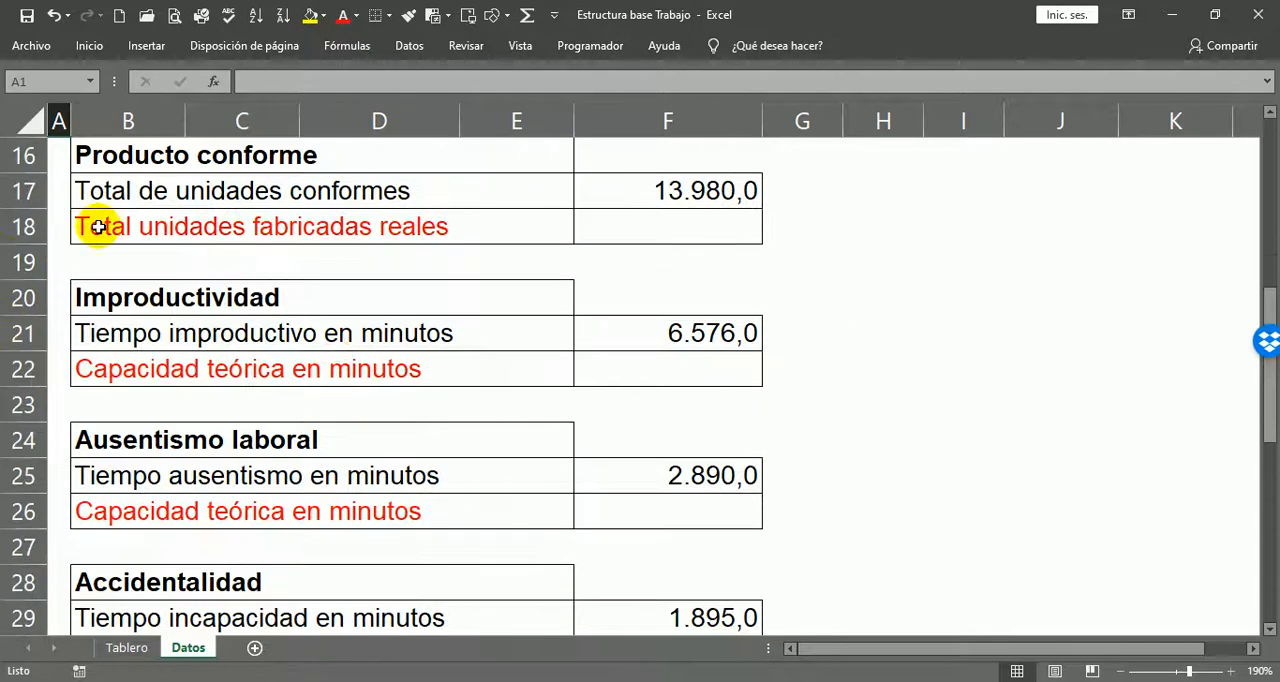
# Step: Examine the red rows for Total unidades fabricadas reales and Capacidad teórica en minutos, along with the capacity parameters
pyautogui.click(98, 228)
pyautogui.click(175, 362)
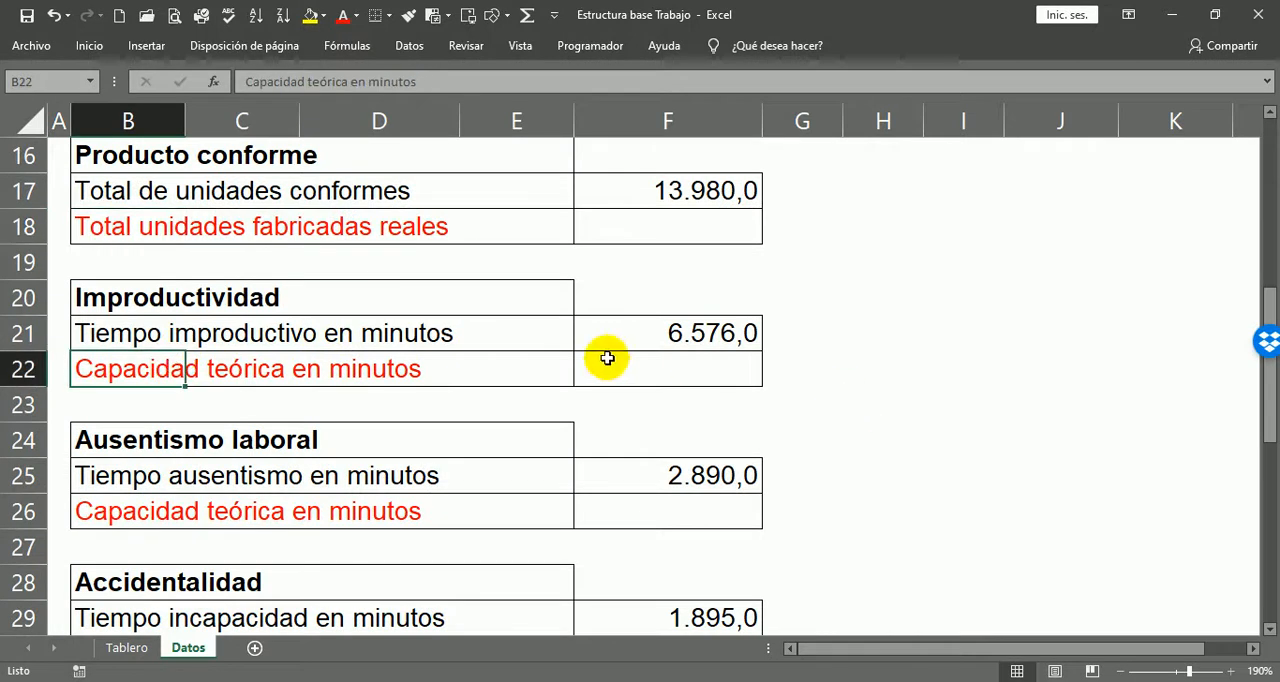
pyautogui.click(665, 372)
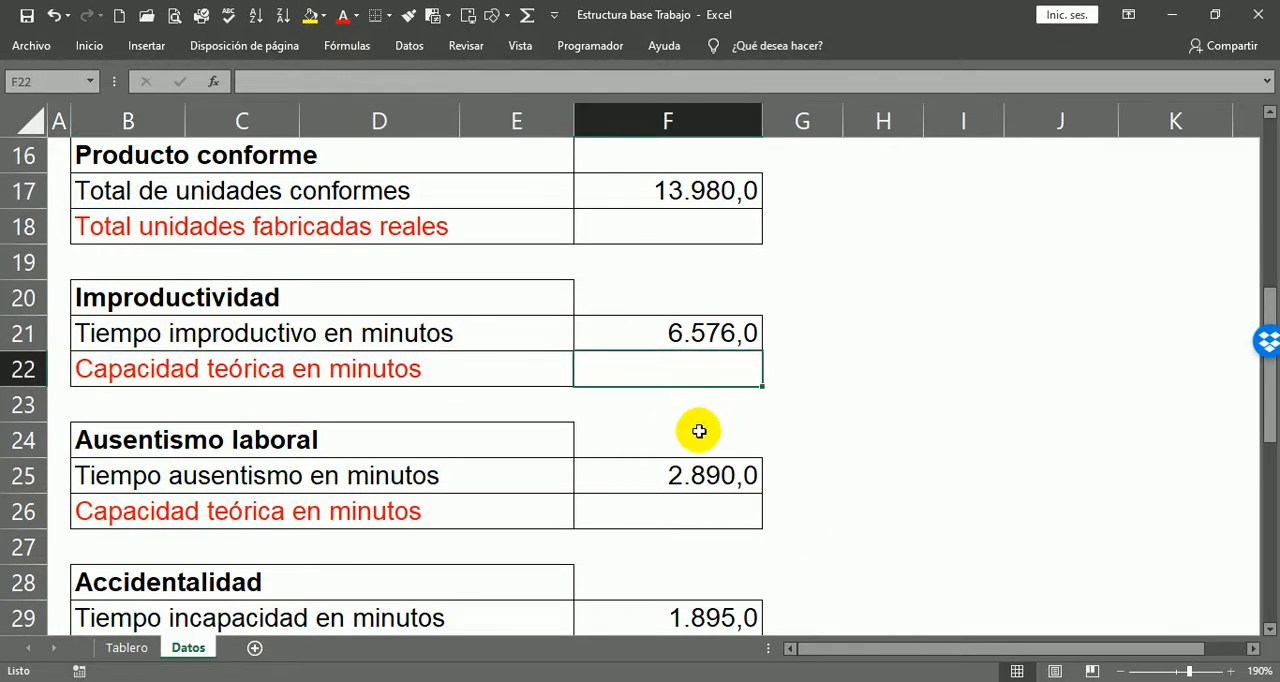
pyautogui.scroll(-6, 334, 503)
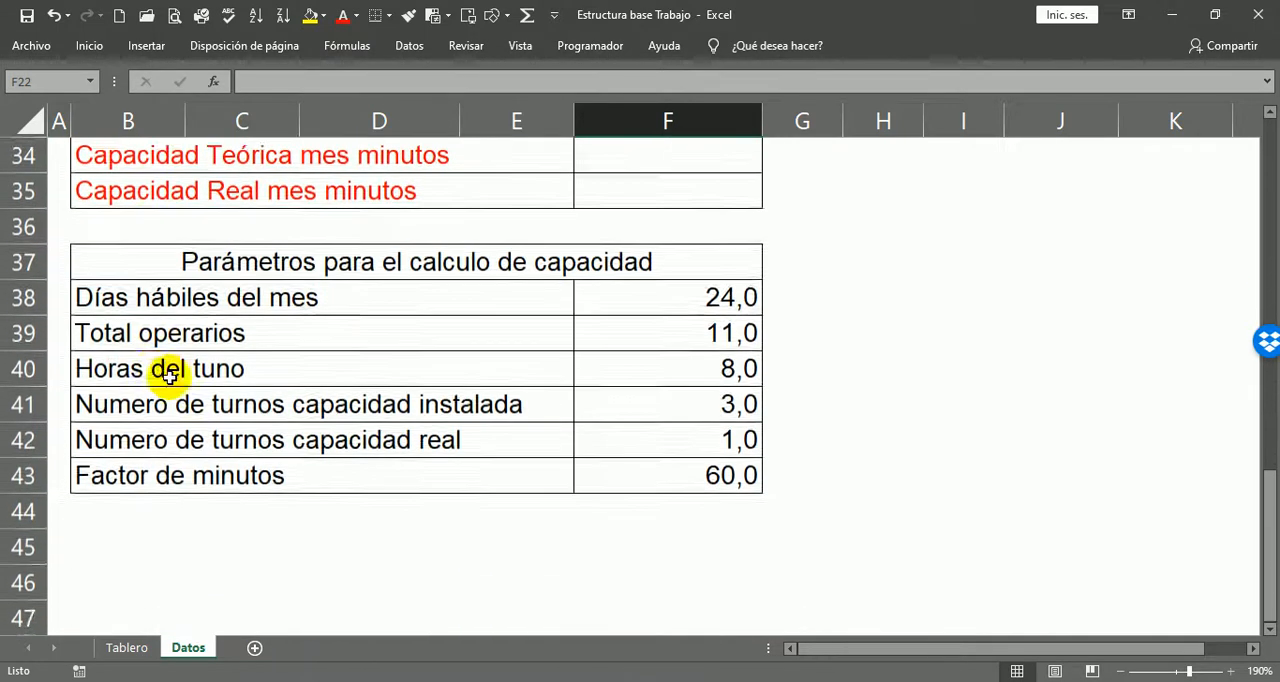
pyautogui.scroll(11, 157, 383)
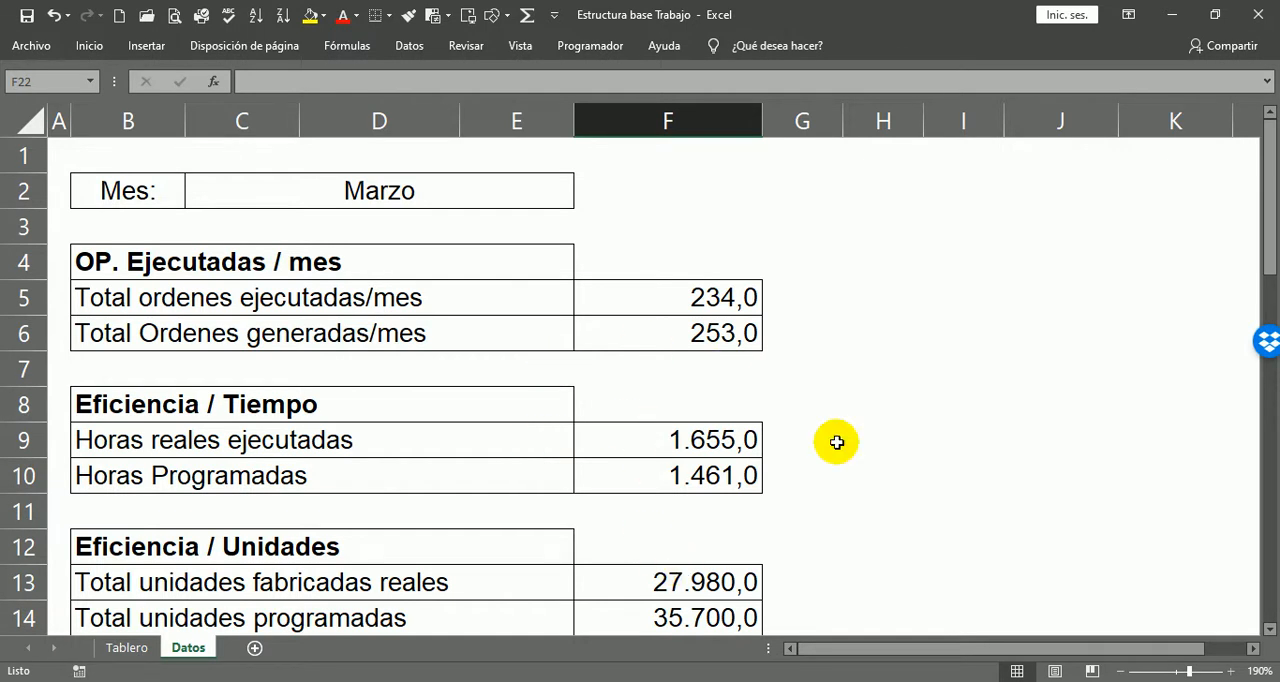
# Step: Check the empty Capacidad teórica en minutos cells under Ausentismo laboral and Accidentalidad against the parameter block
pyautogui.scroll(-3, 894, 488)
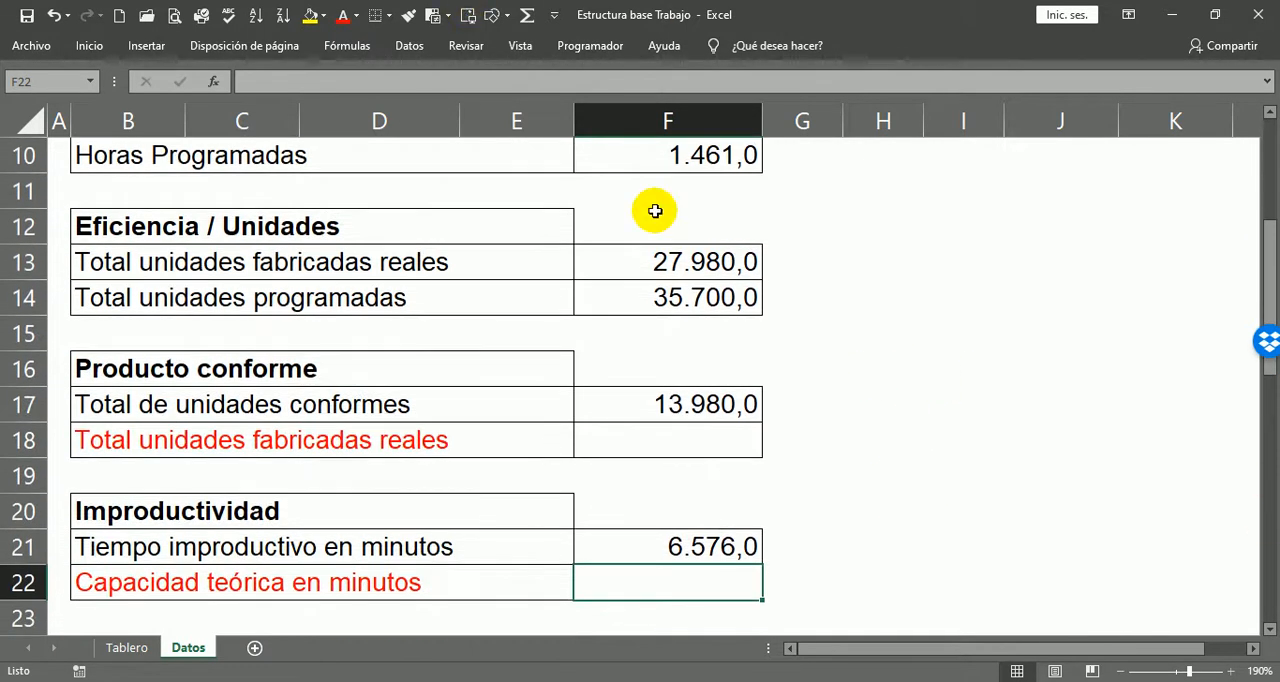
pyautogui.scroll(-6, 821, 406)
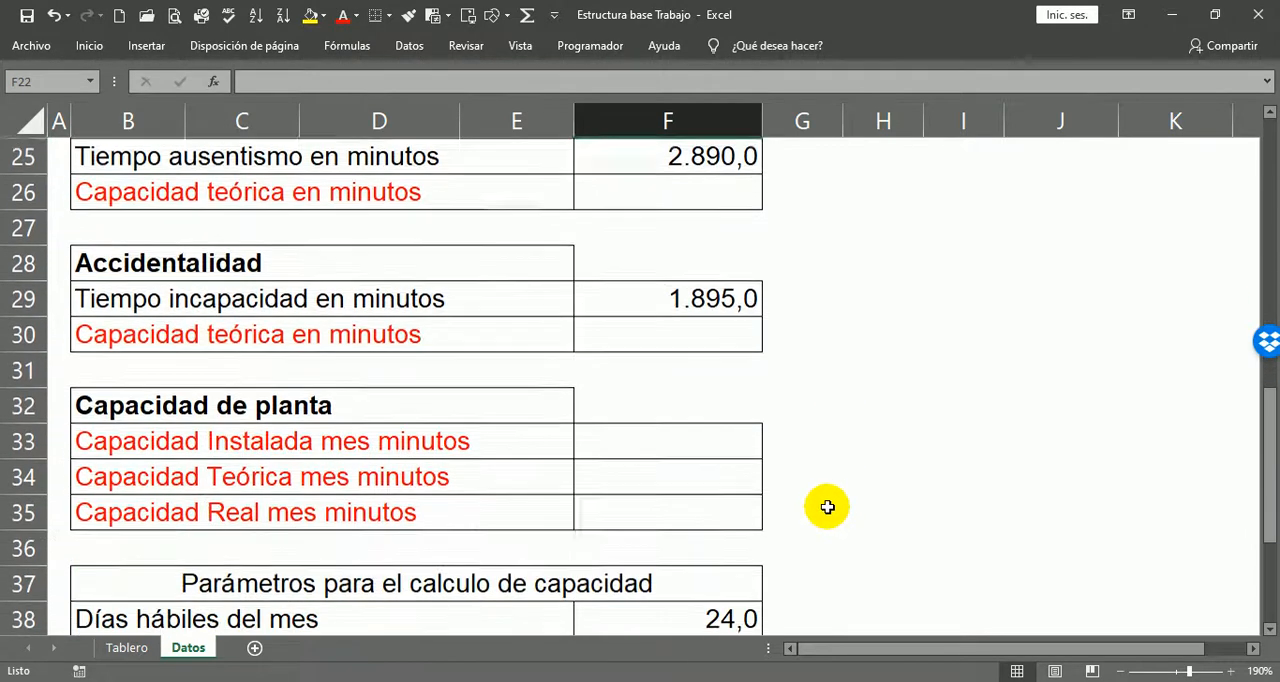
pyautogui.scroll(3, 589, 508)
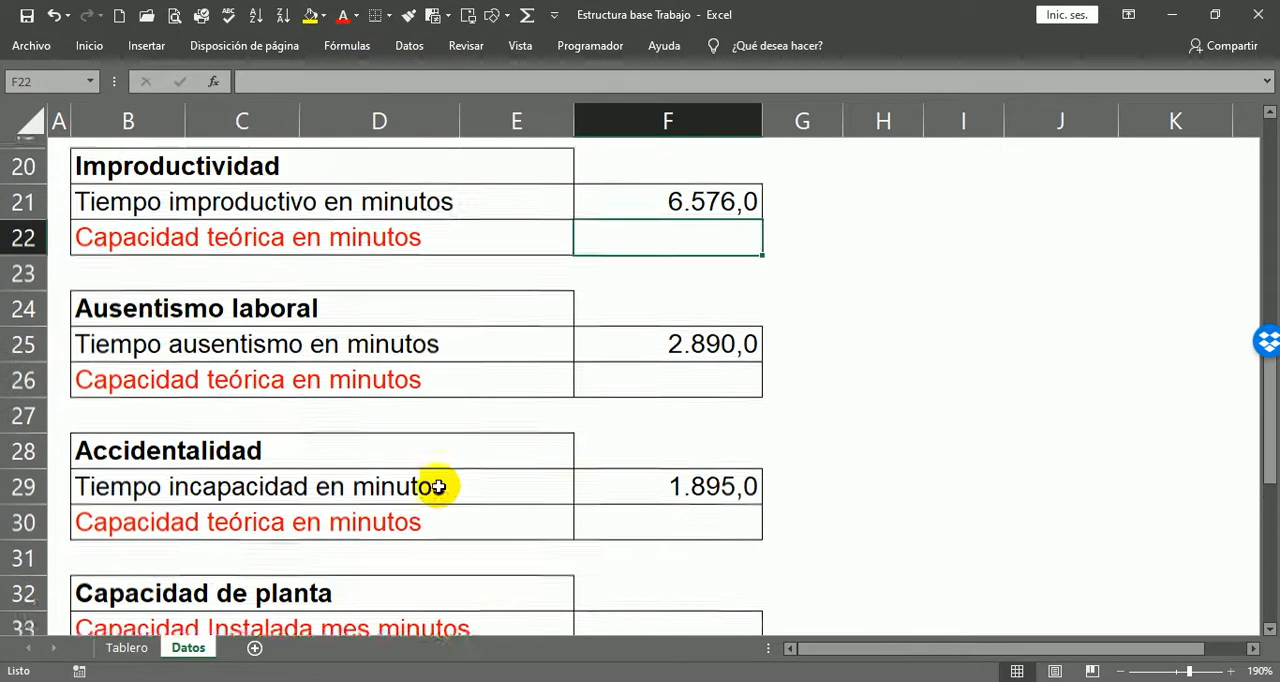
pyautogui.click(680, 414)
pyautogui.click(661, 554)
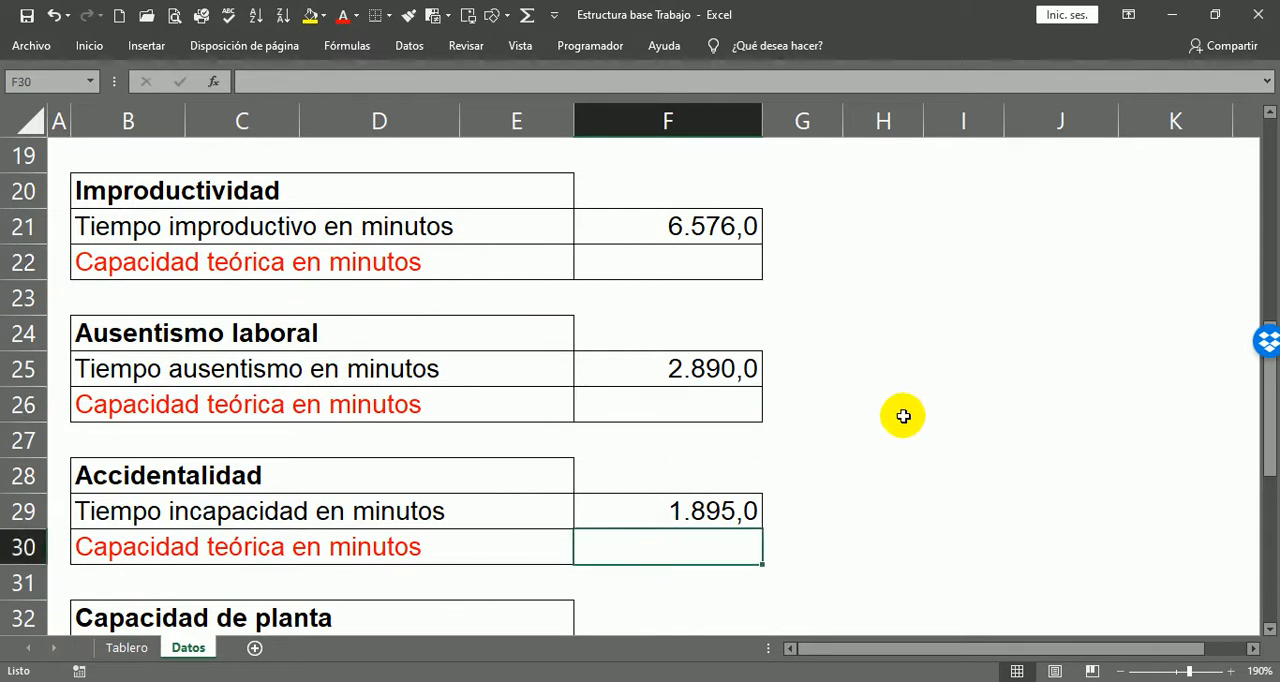
pyautogui.scroll(-3, 885, 419)
pyautogui.scroll(-2, 850, 415)
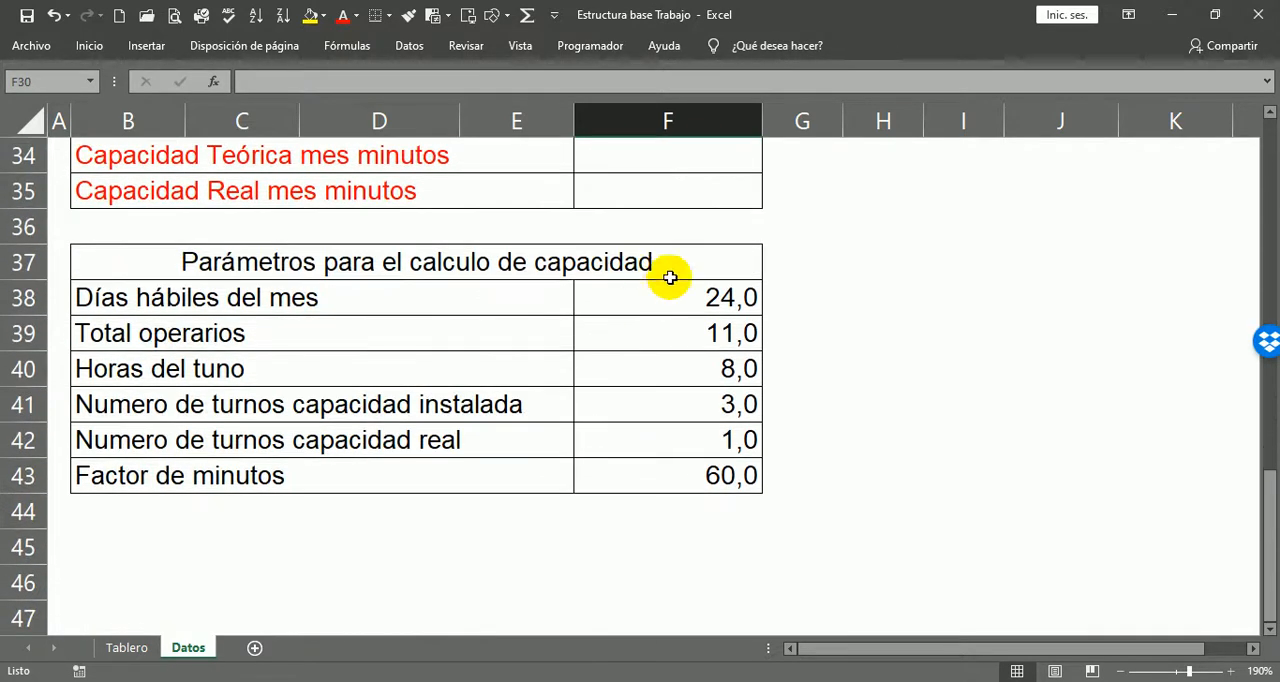
# Step: Review the three empty value cells of Capacidad de planta, F33 to F35, and the data blocks above them
pyautogui.scroll(1, 655, 305)
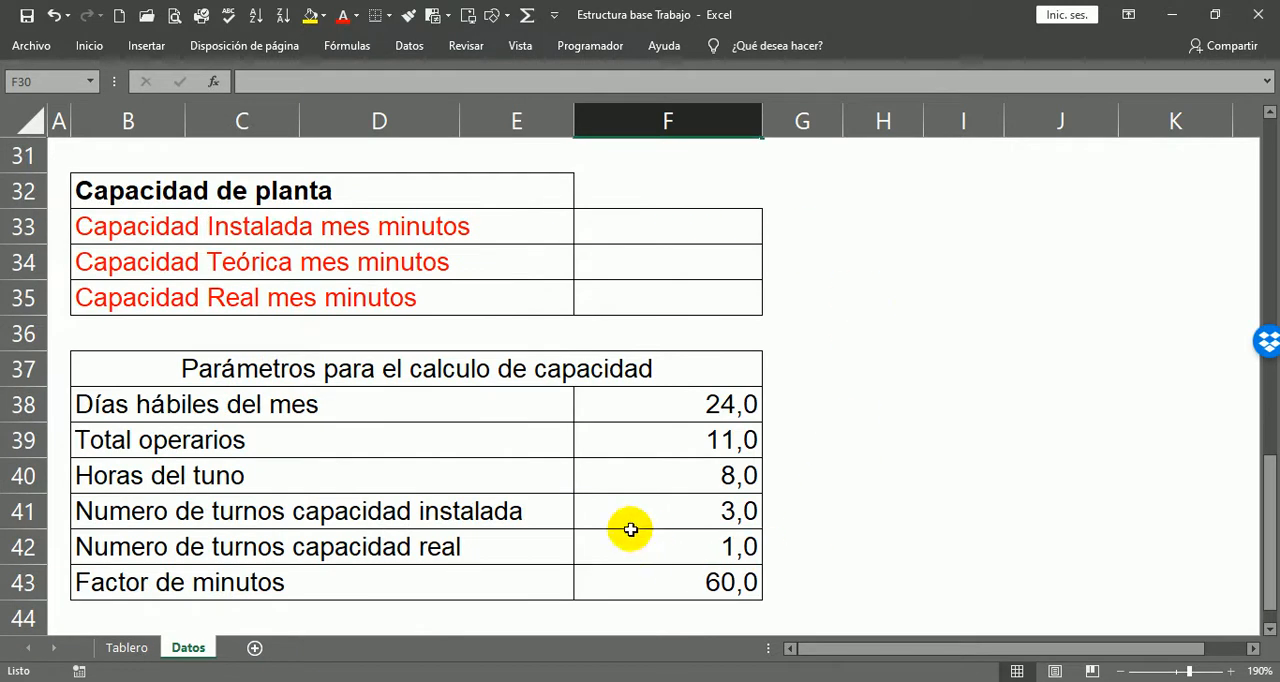
pyautogui.moveTo(702, 226); pyautogui.dragTo(701, 292)
pyautogui.scroll(2, 689, 234)
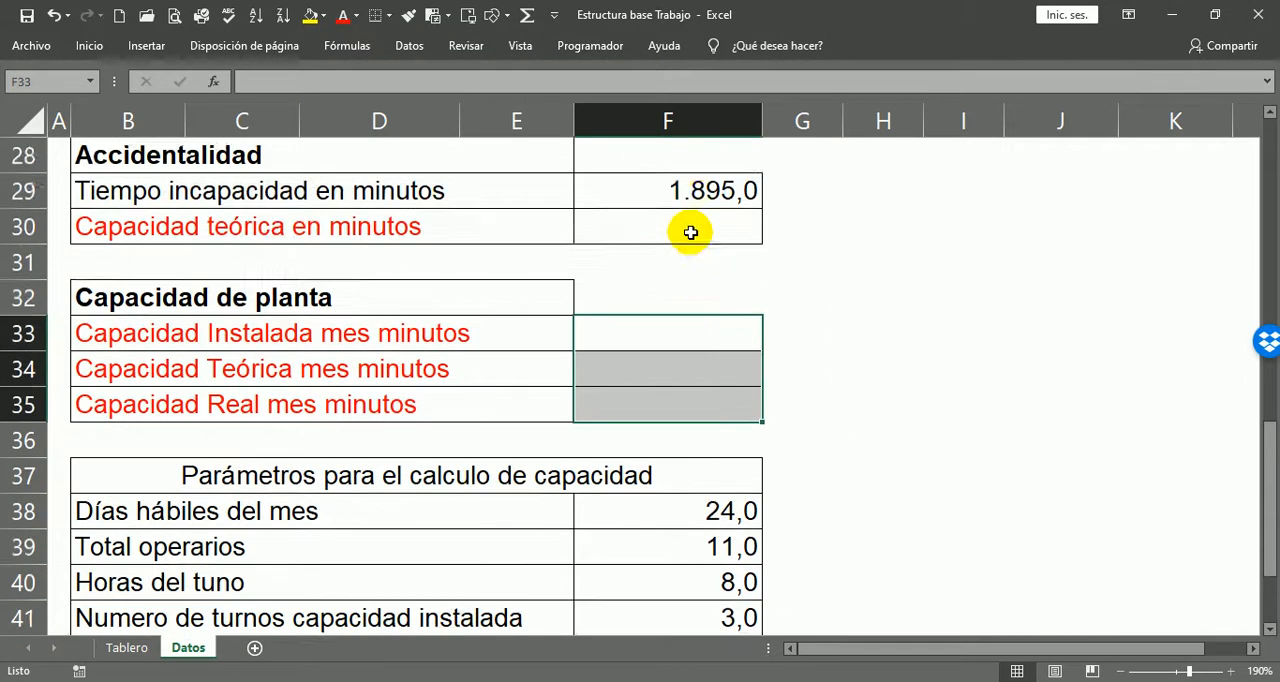
pyautogui.scroll(8, 700, 250)
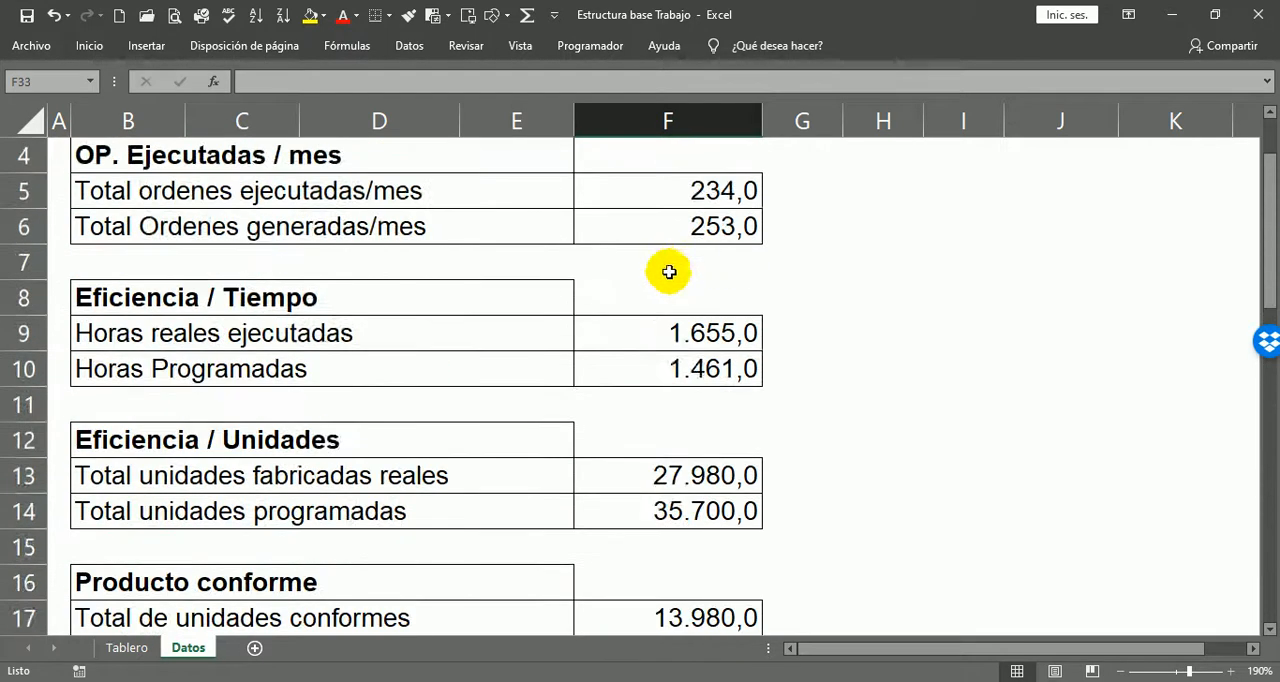
pyautogui.scroll(-6, 663, 269)
pyautogui.scroll(-5, 814, 374)
pyautogui.click(1006, 397)
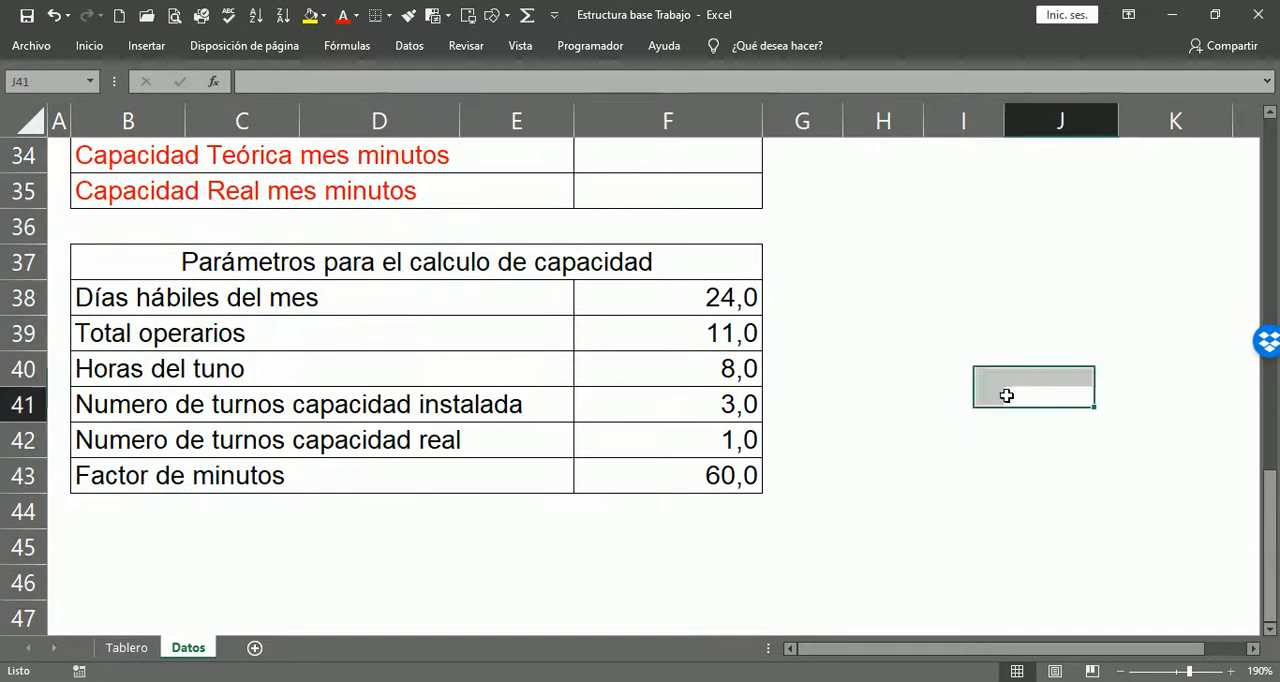
# Step: Go through the Parámetros para el calculo de capacidad values one by one, from Días hábiles del mes to Factor de minutos
pyautogui.scroll(1, 853, 364)
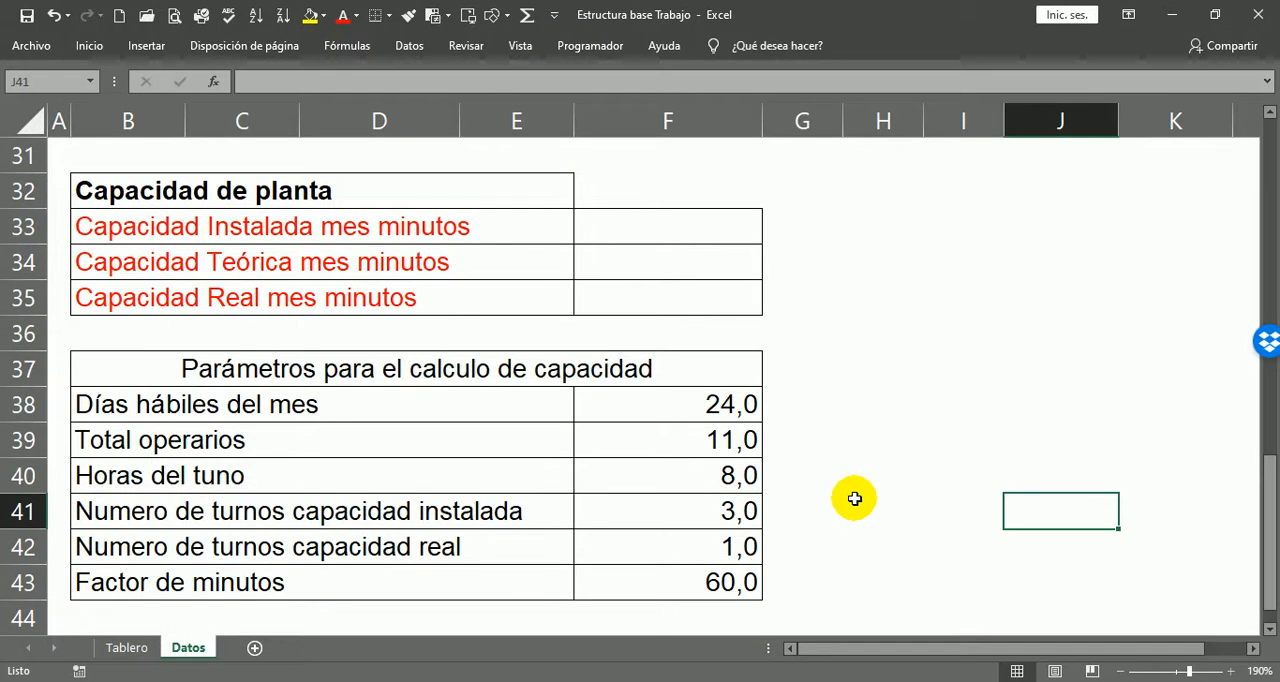
pyautogui.click(205, 366)
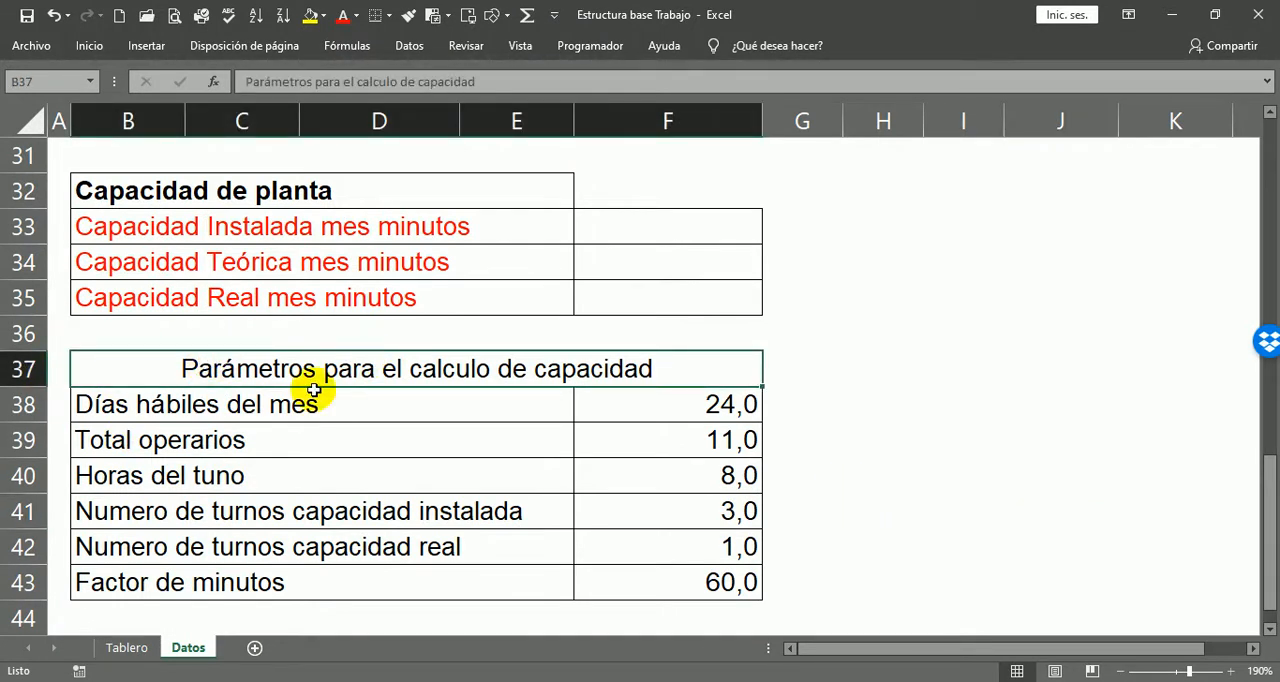
pyautogui.click(688, 409)
pyautogui.click(688, 409)
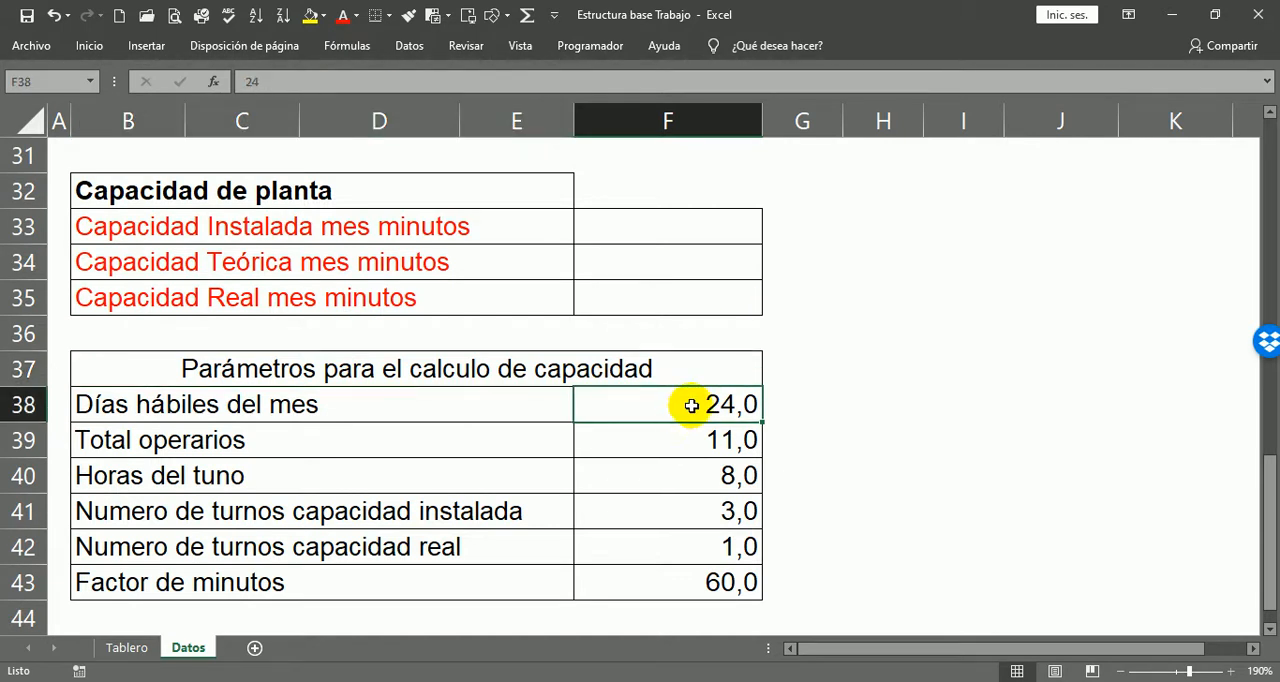
pyautogui.click(714, 440)
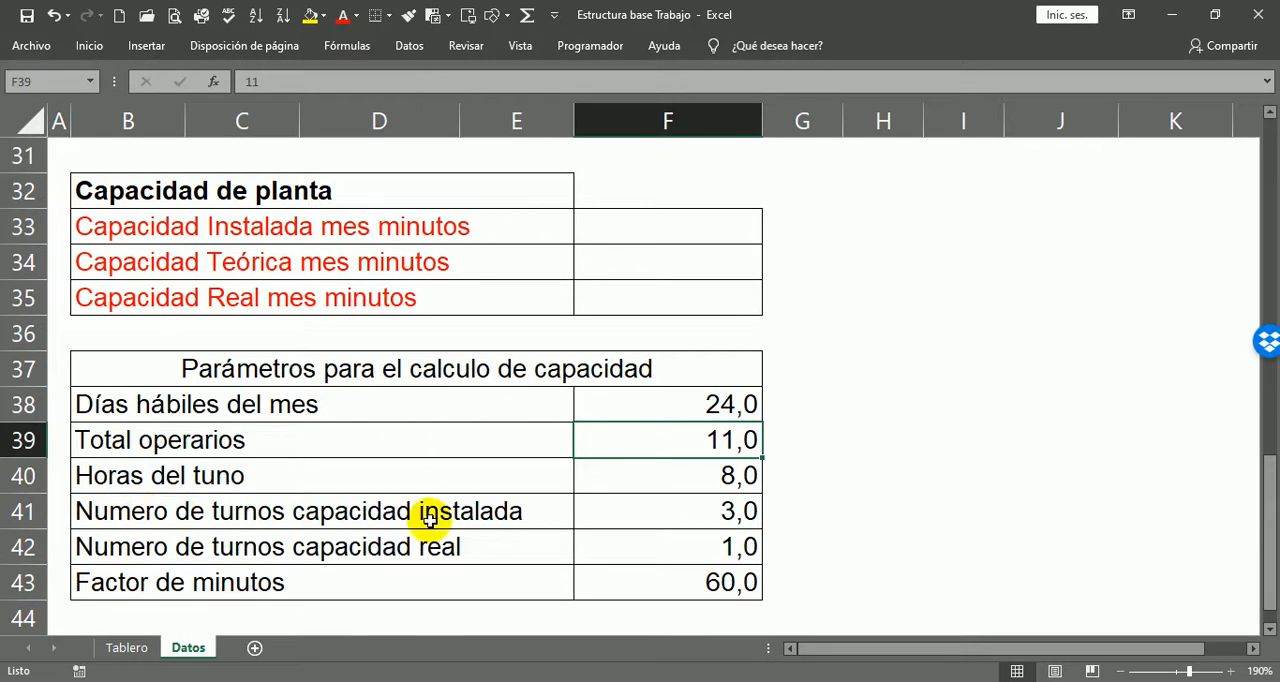
pyautogui.click(715, 471)
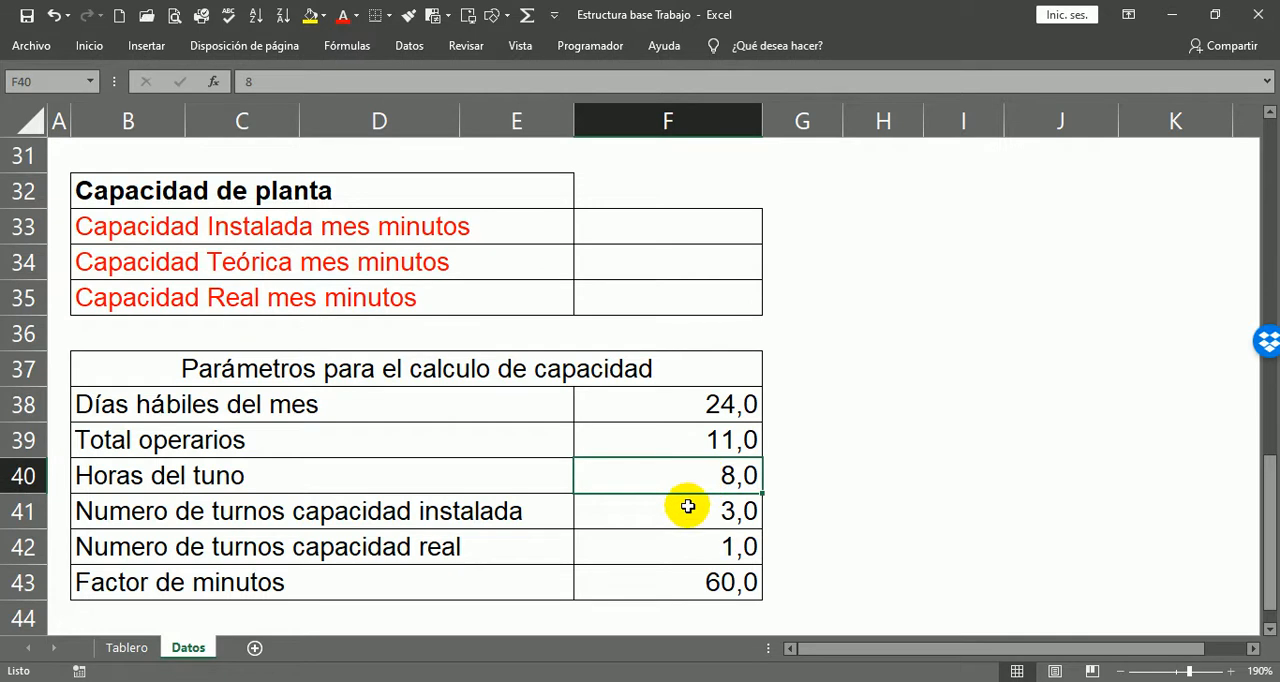
pyautogui.click(426, 516)
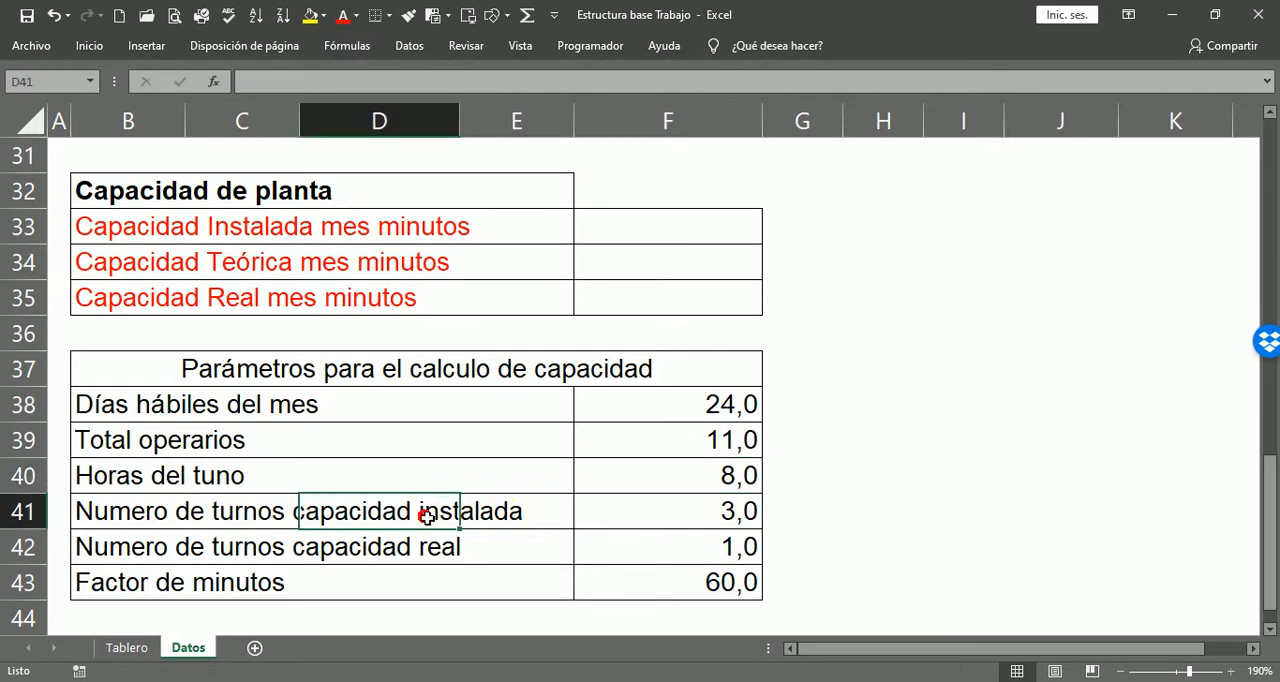
pyautogui.click(745, 515)
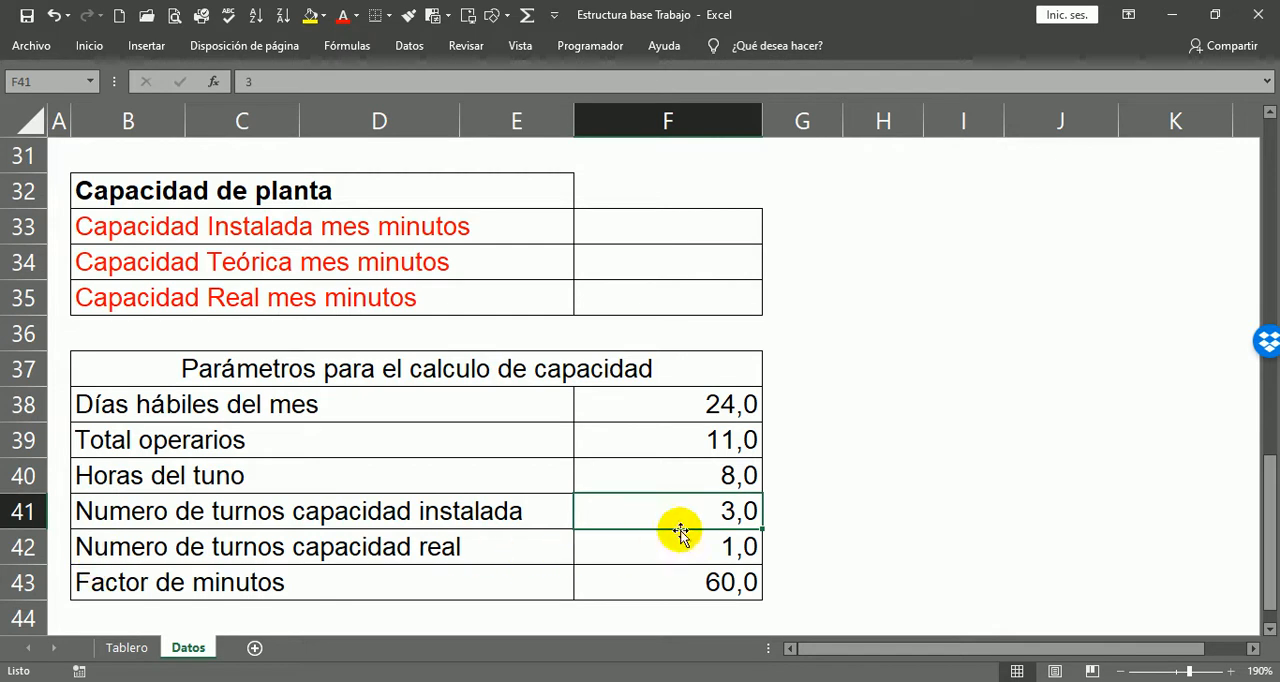
pyautogui.click(736, 548)
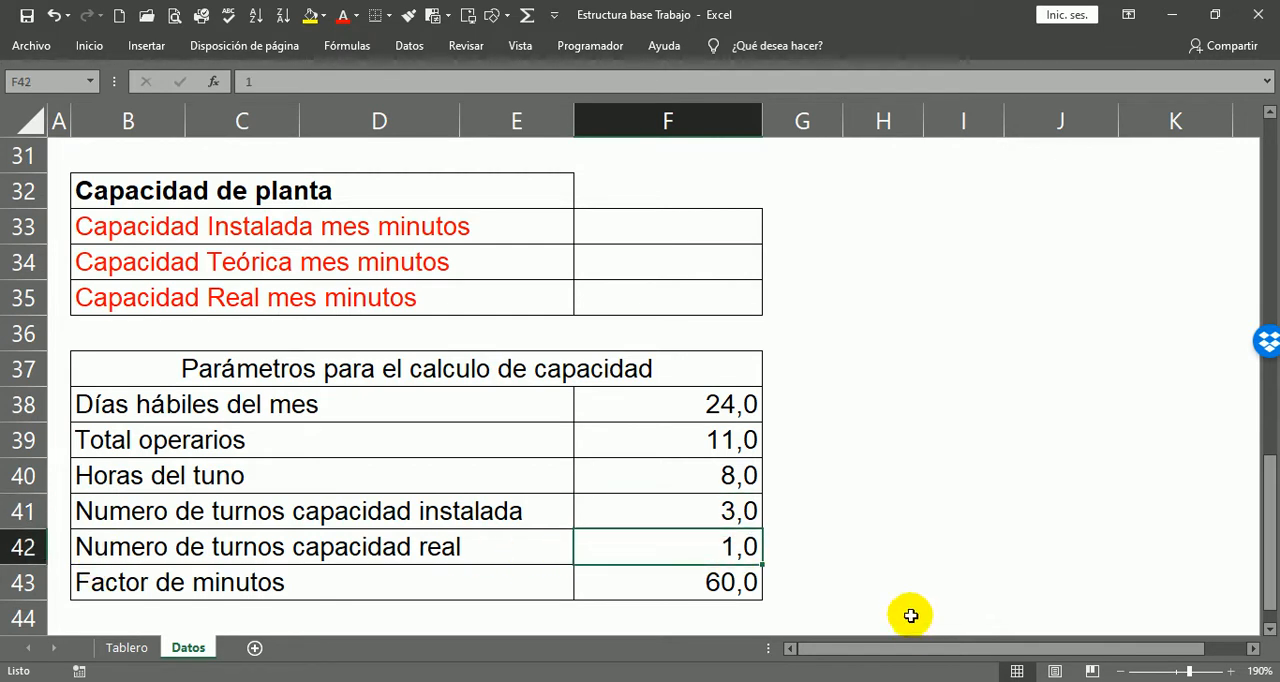
pyautogui.click(716, 585)
# Step: Compare the real and installed shift-count rows to see which one applies to Capacidad Instalada mes minutos
pyautogui.click(691, 220)
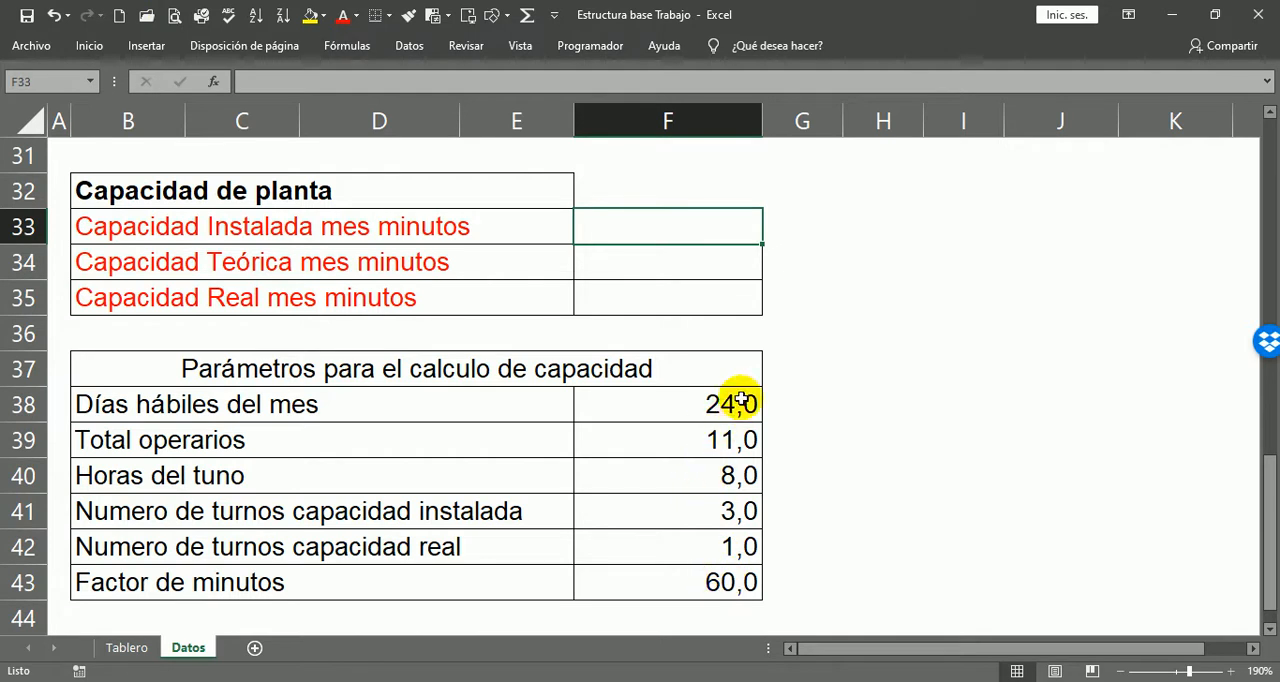
pyautogui.click(122, 550)
pyautogui.moveTo(122, 550); pyautogui.dragTo(760, 540)
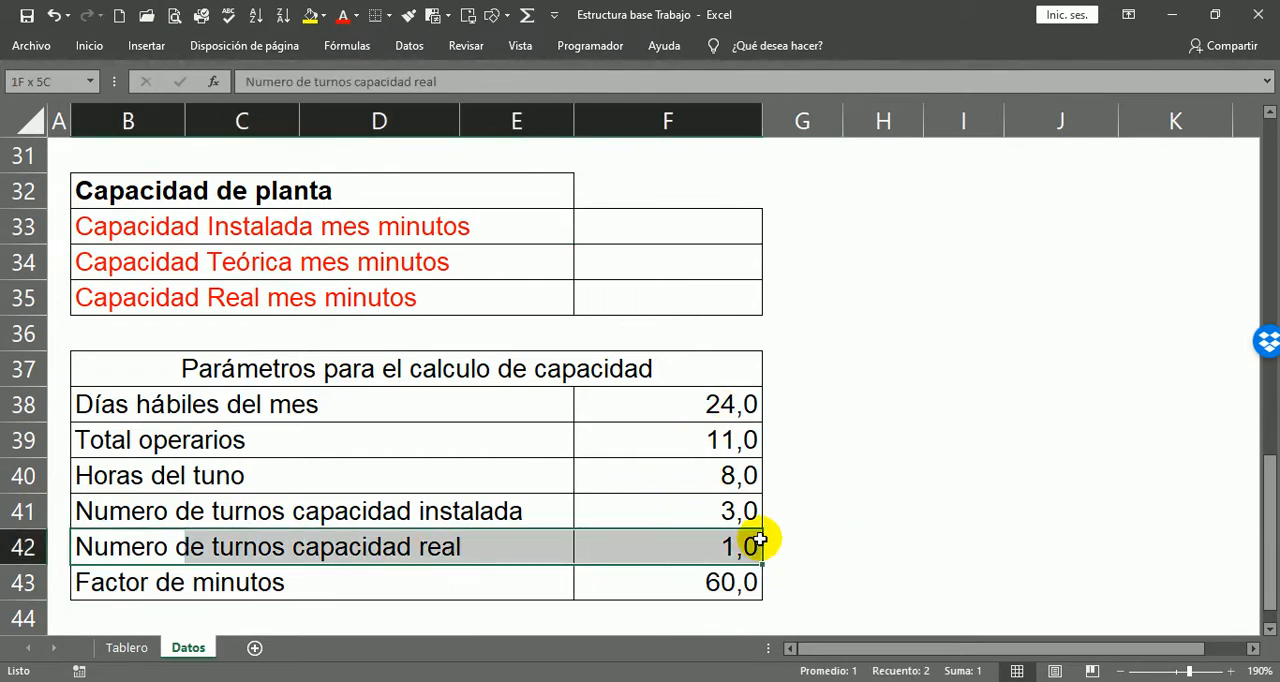
pyautogui.moveTo(90, 510); pyautogui.dragTo(740, 510)
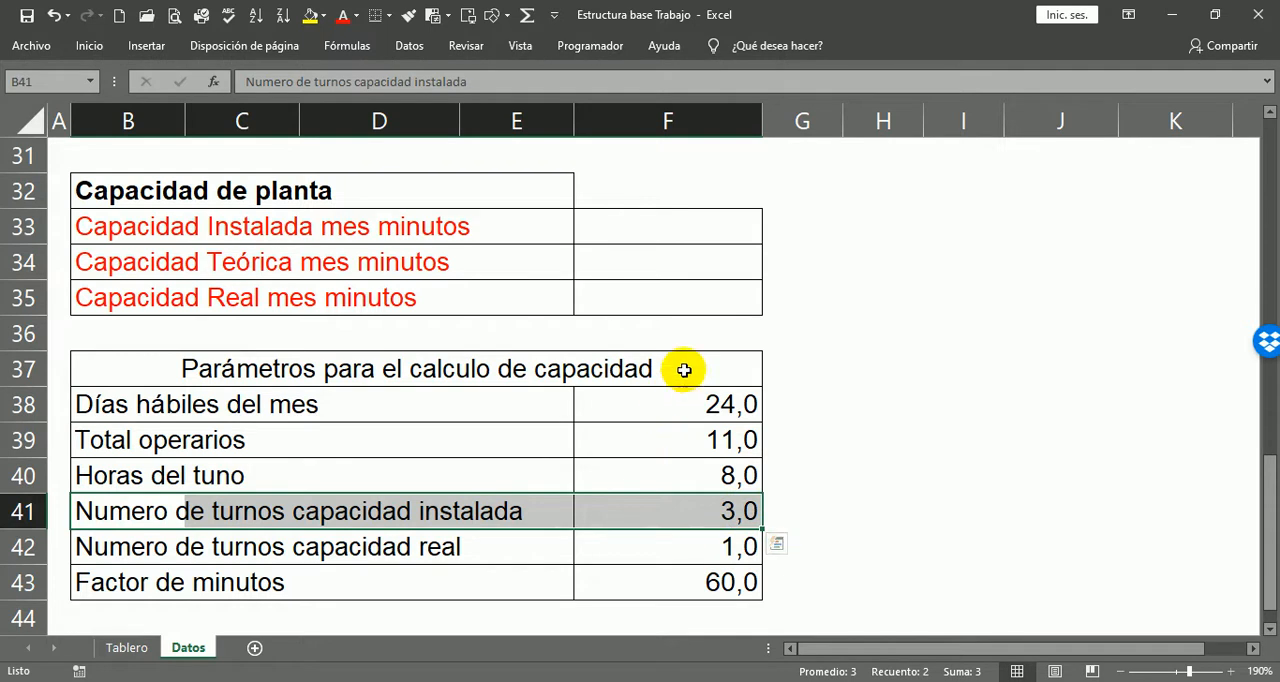
# Step: Calculate Capacidad Instalada mes minutos in F33 with the formula =F38*F39*F40*F41*F43 and check its cell references
pyautogui.click(678, 227)
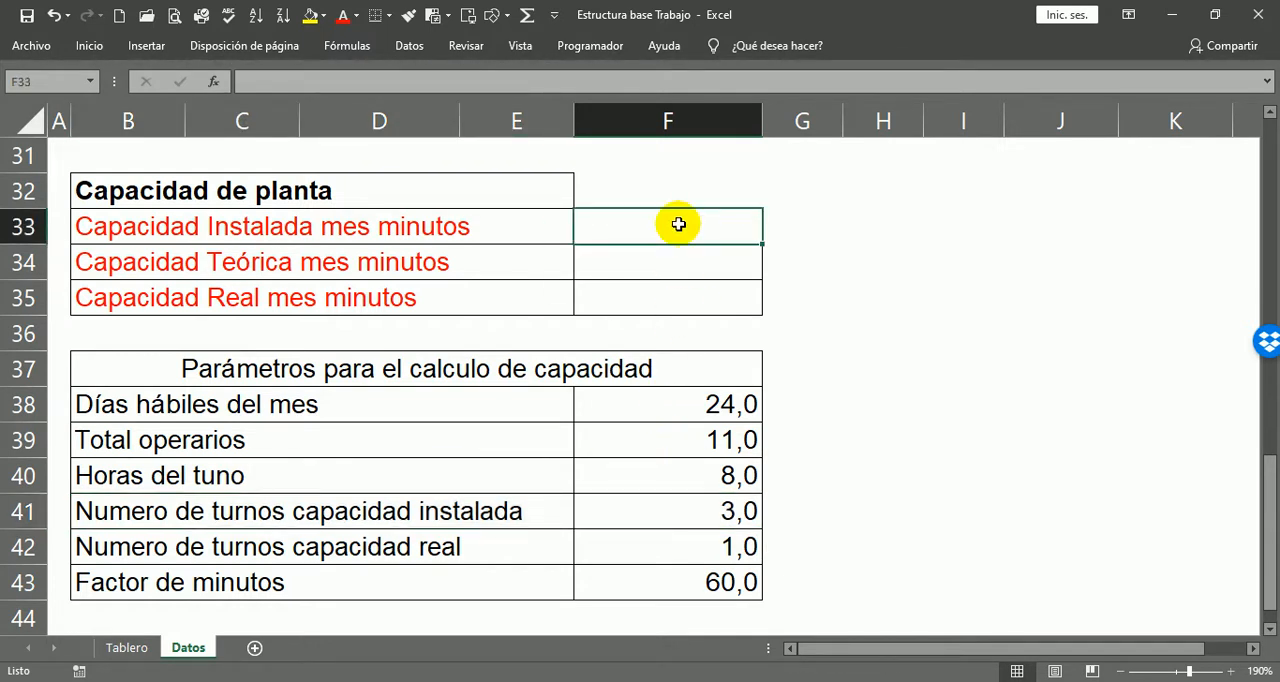
pyautogui.write('=')
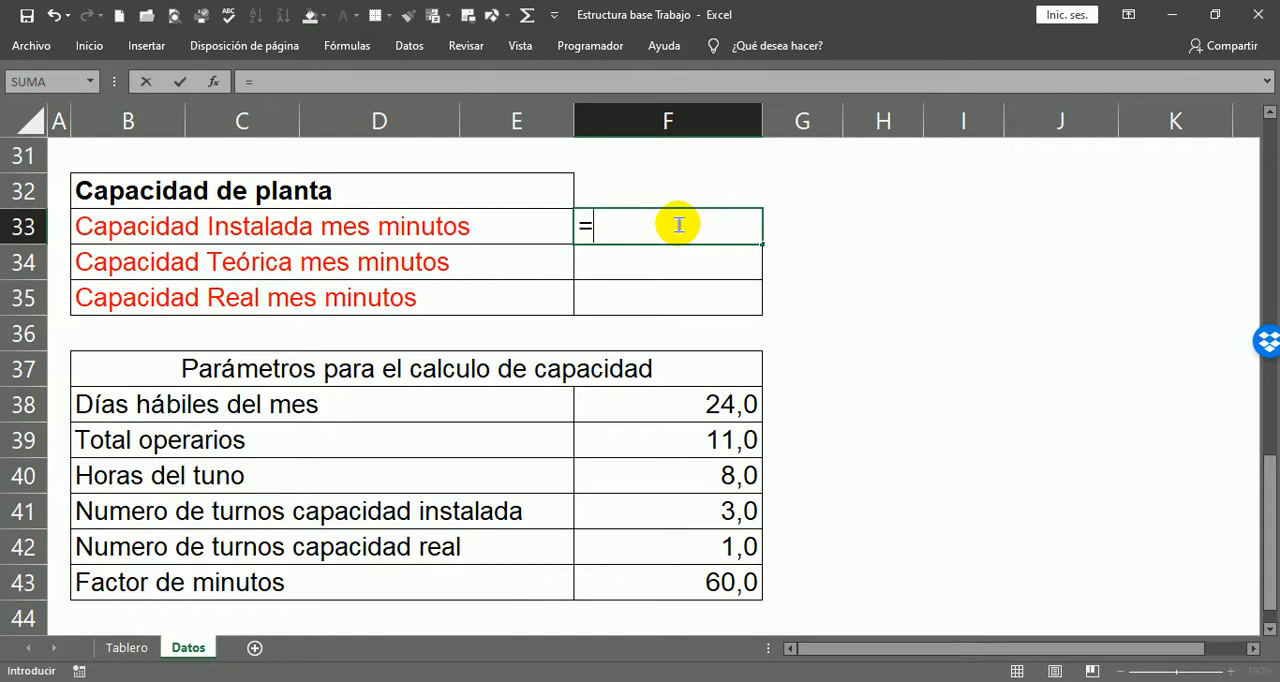
pyautogui.click(724, 403)
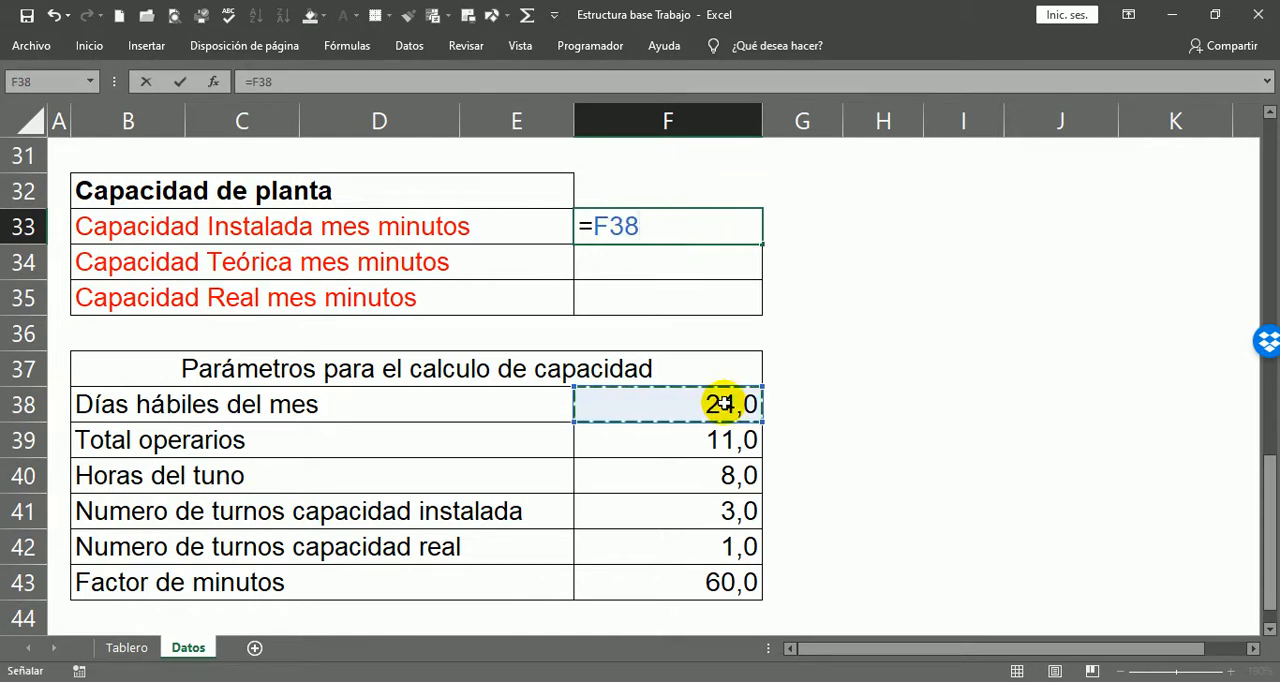
pyautogui.write('*')
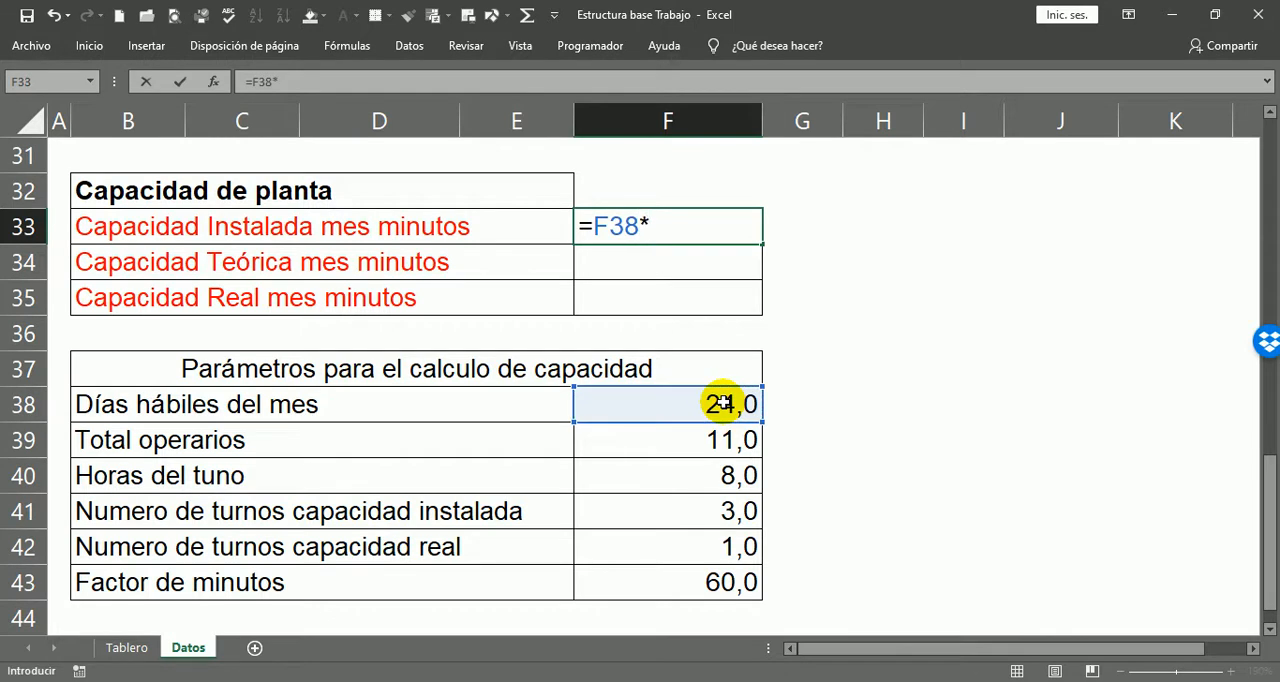
pyautogui.click(724, 438)
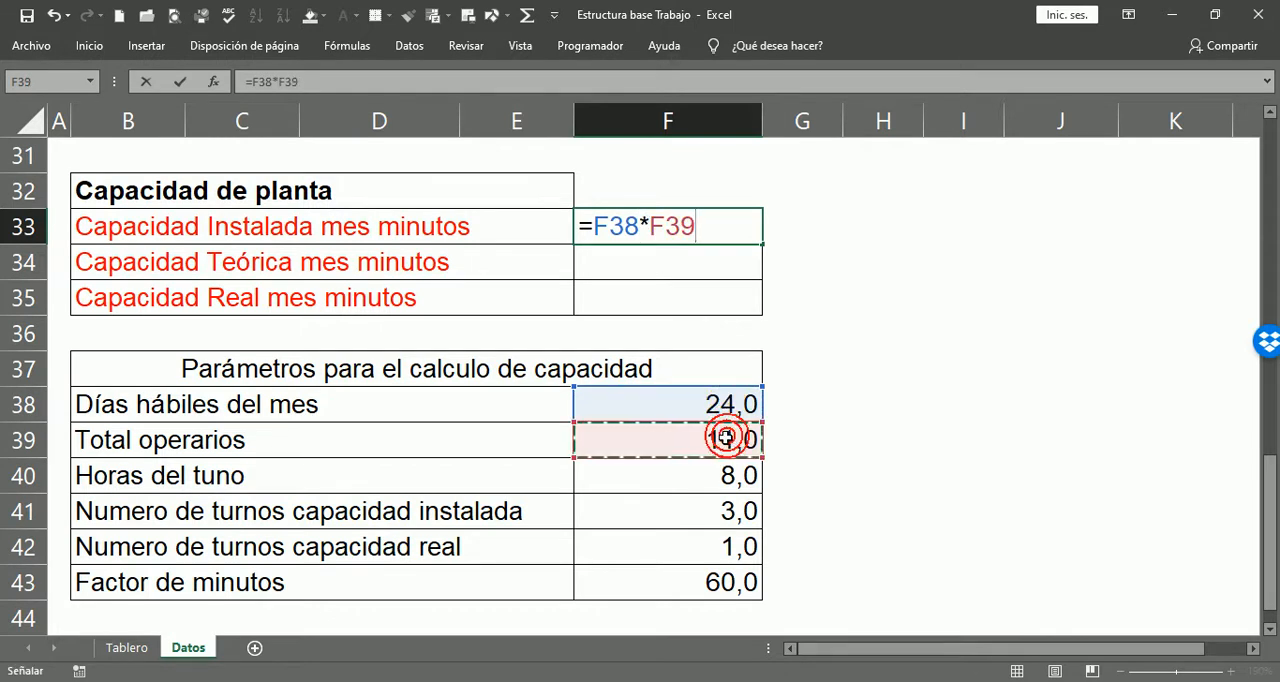
pyautogui.write('*')
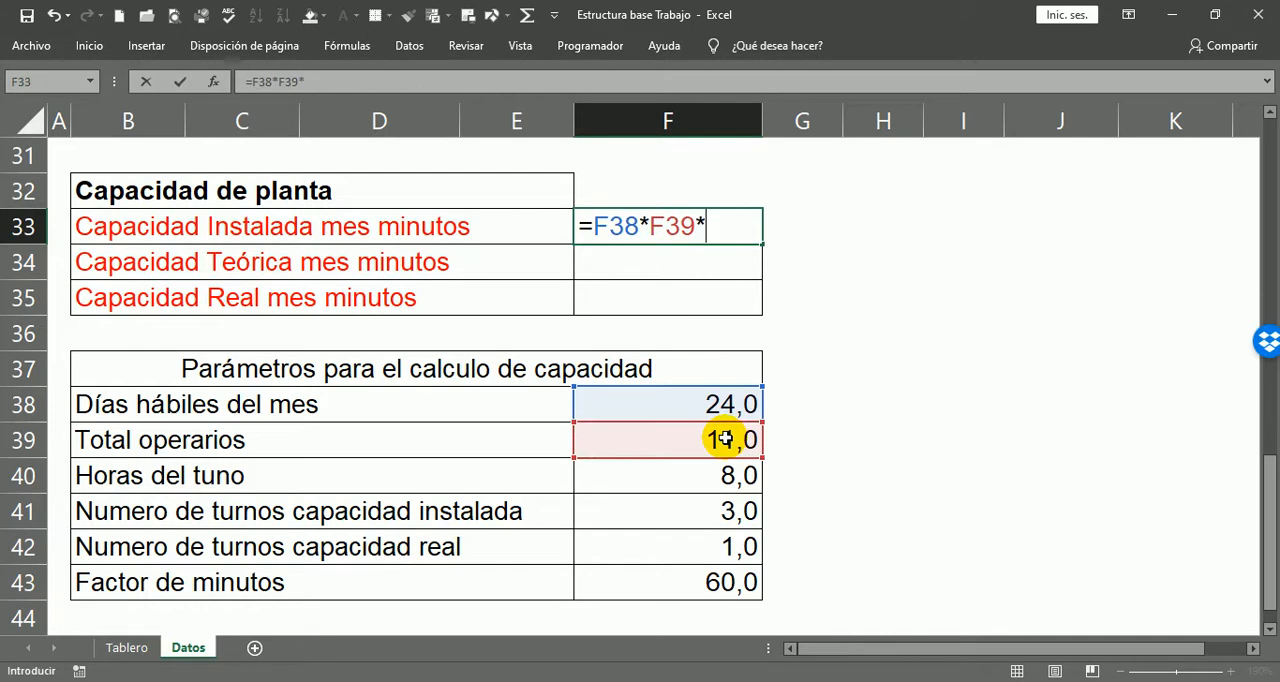
pyautogui.click(717, 476)
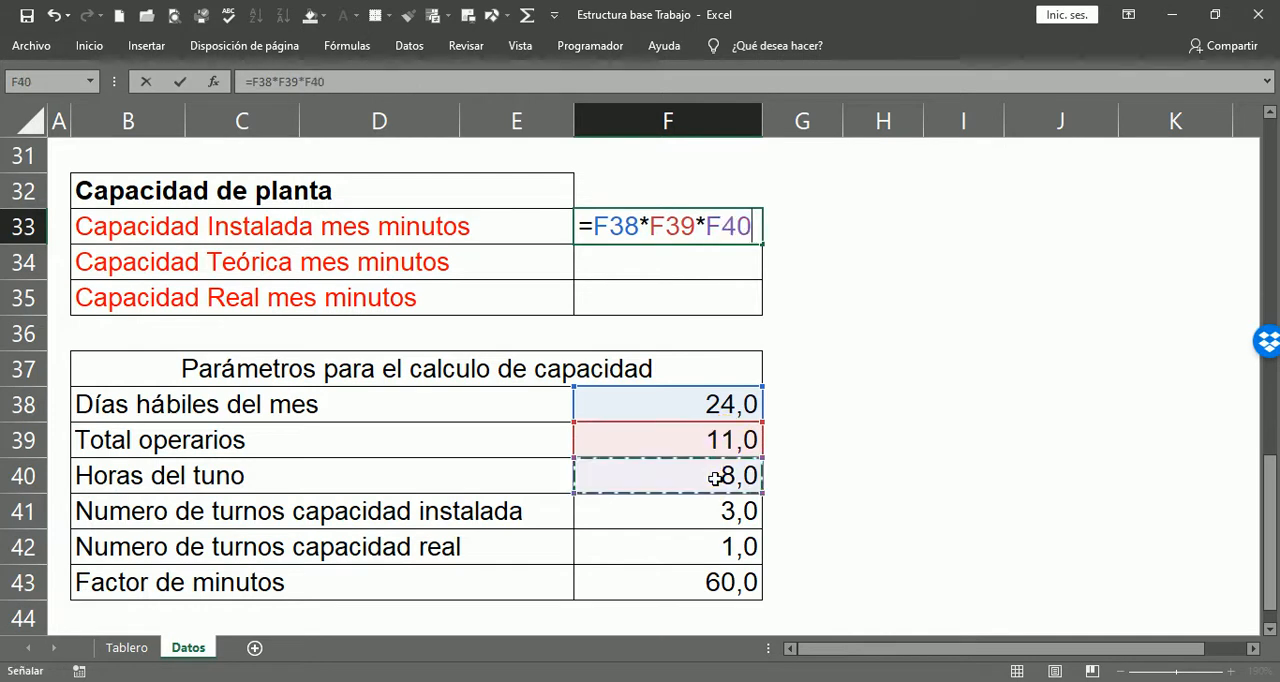
pyautogui.write('*')
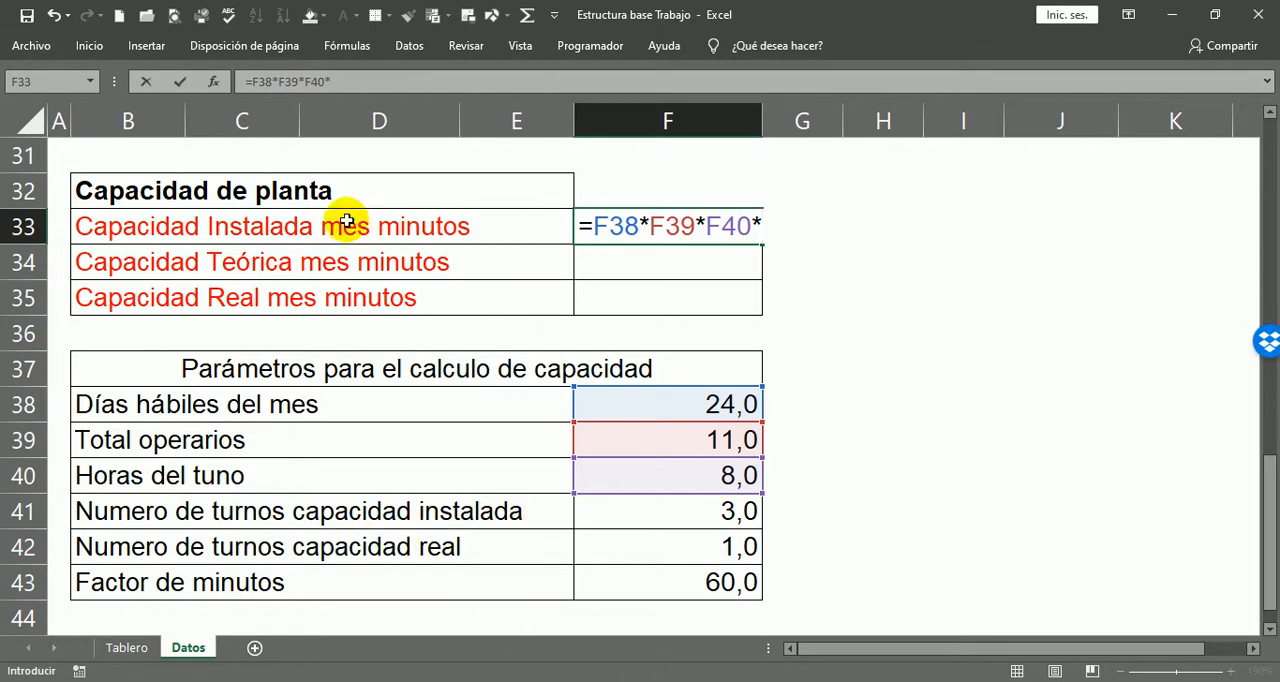
pyautogui.click(704, 510)
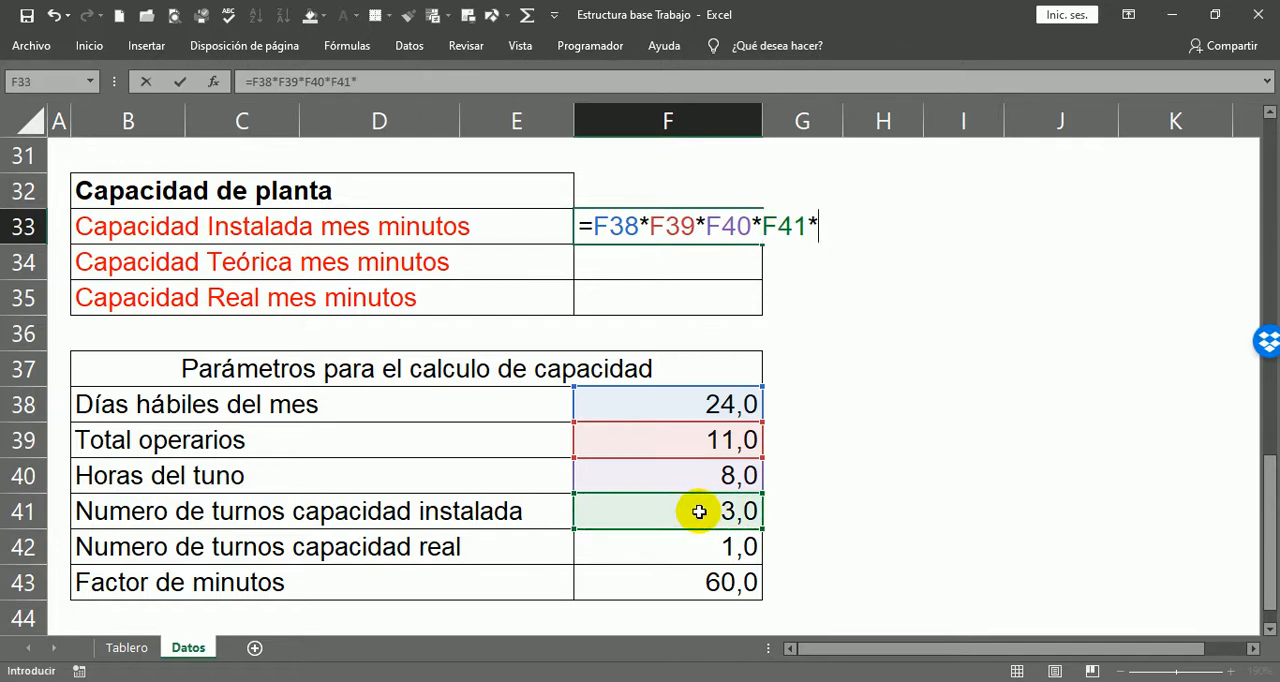
pyautogui.click(691, 591)
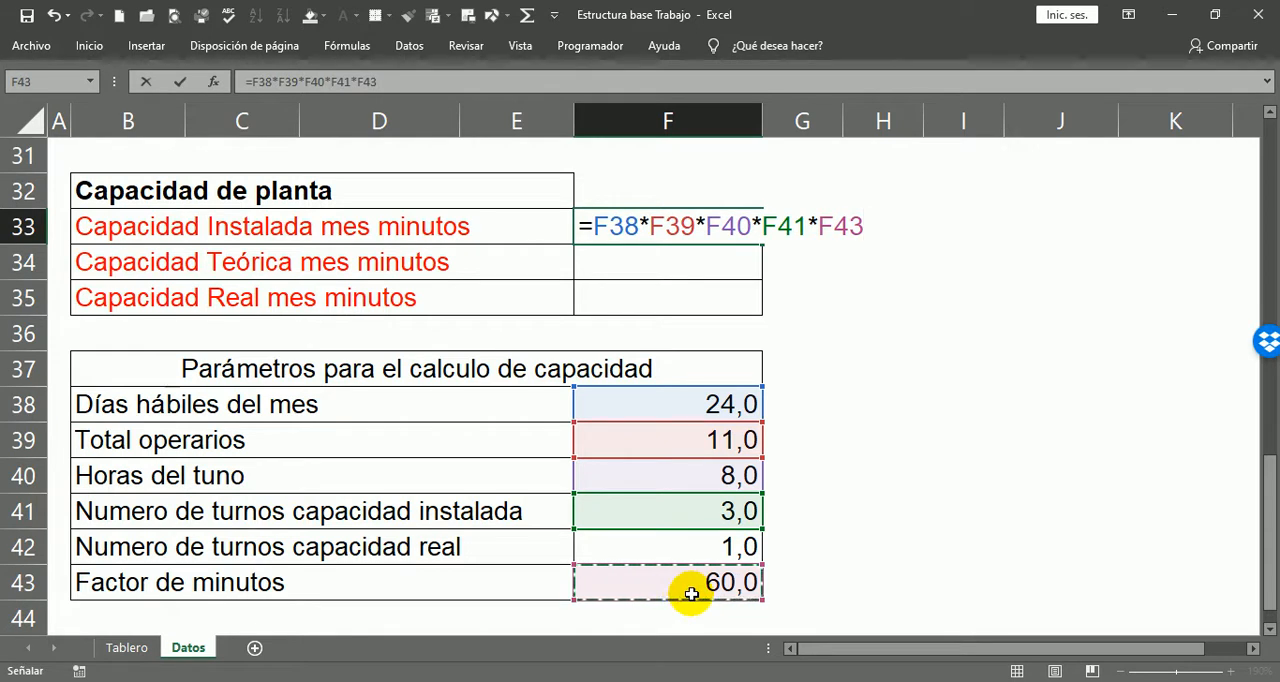
pyautogui.press('Return')
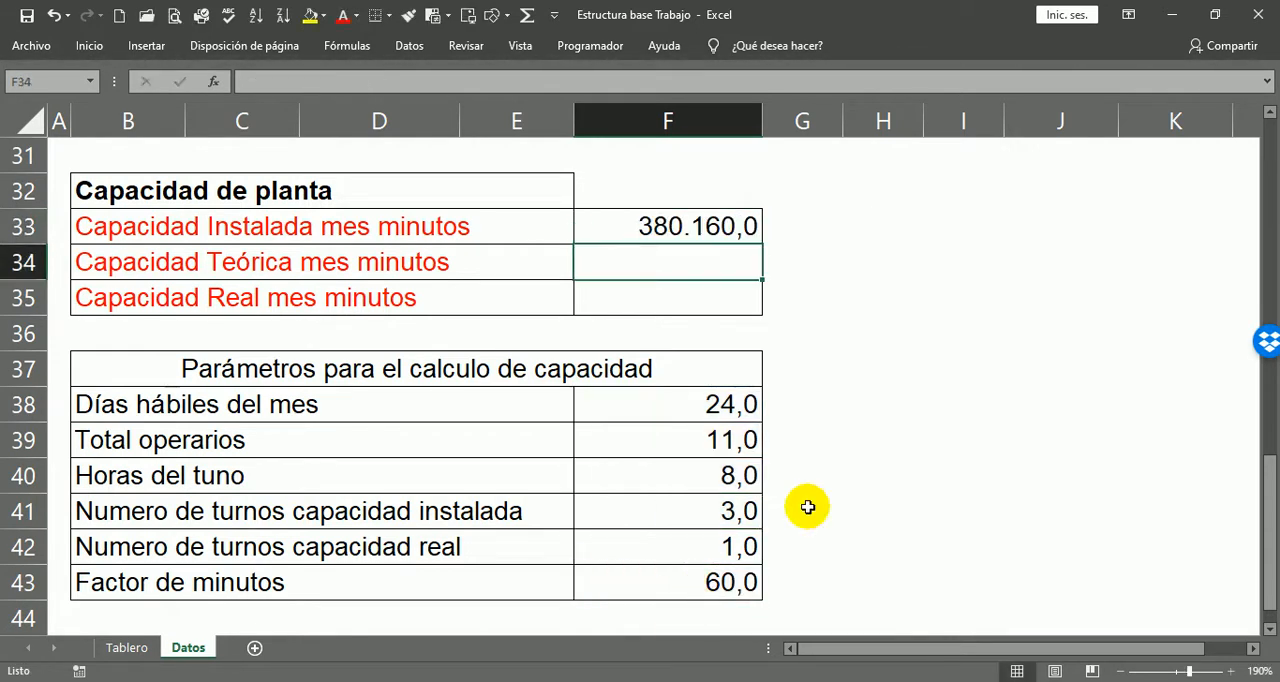
pyautogui.click(722, 229)
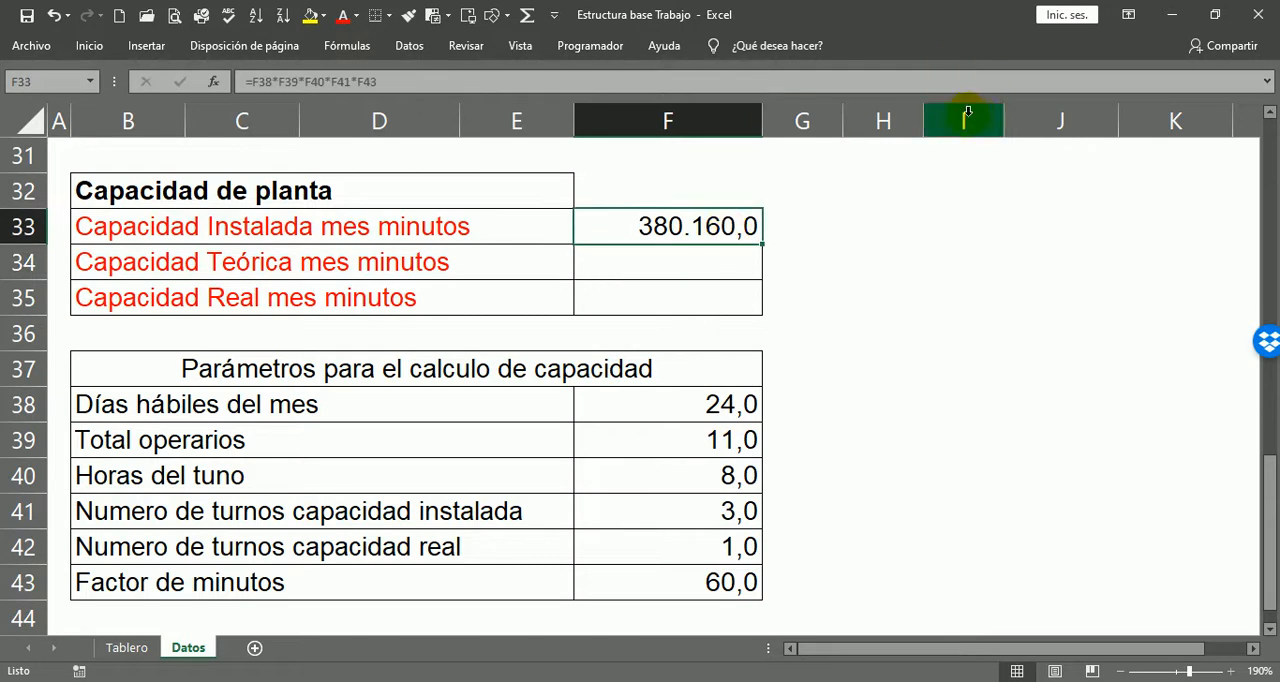
pyautogui.press('F2')
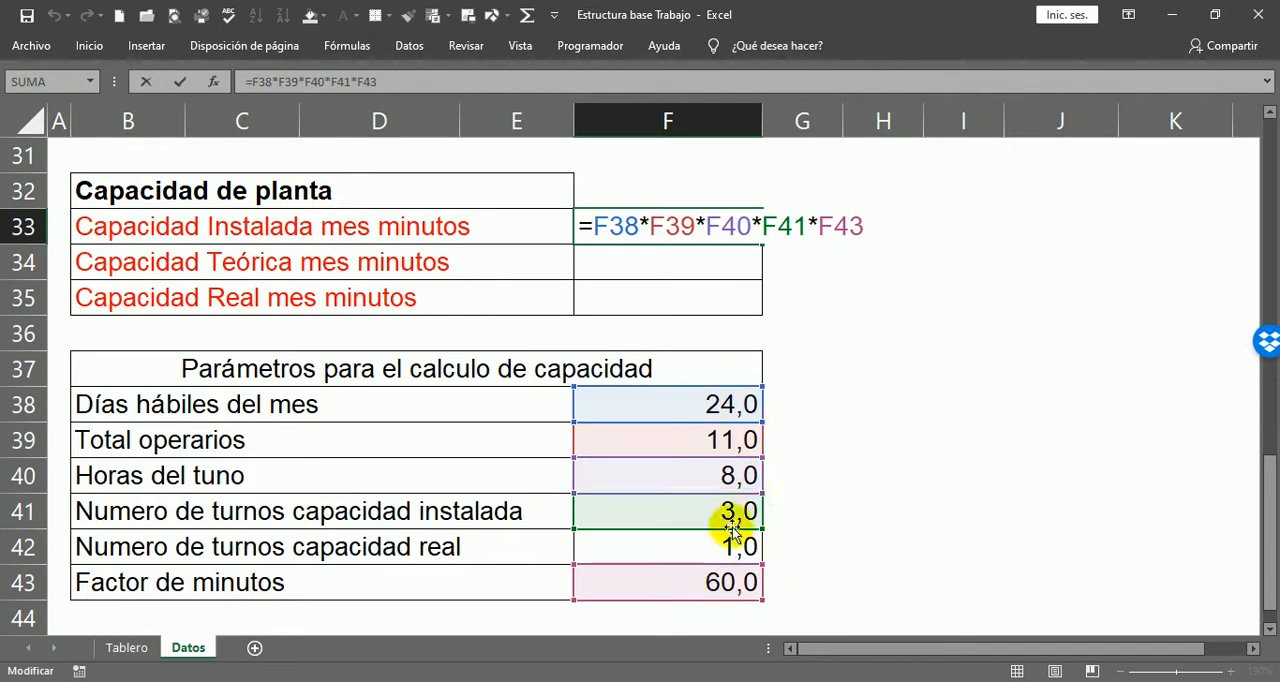
pyautogui.hotkey('ctrl', 'Return')
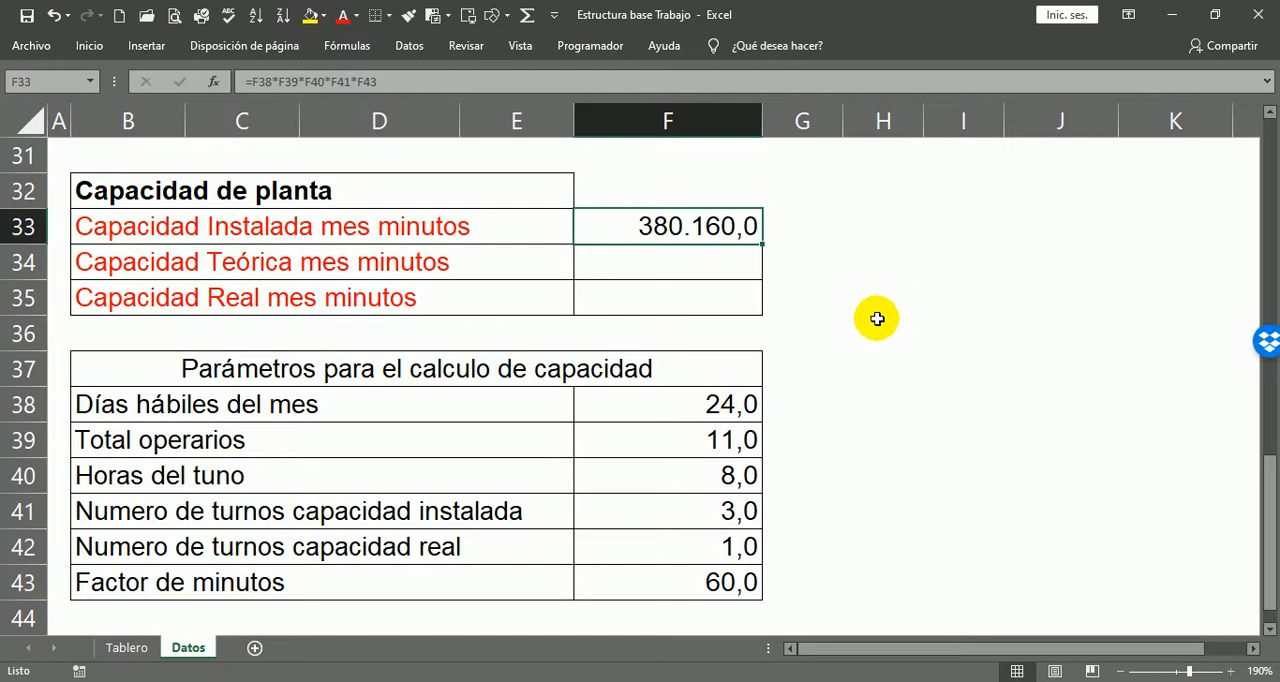
# Step: Calculate Capacidad Teórica mes minutos in F34 with the formula =F38*F39*F40*F42*F43, using the real number of shifts
pyautogui.click(278, 268)
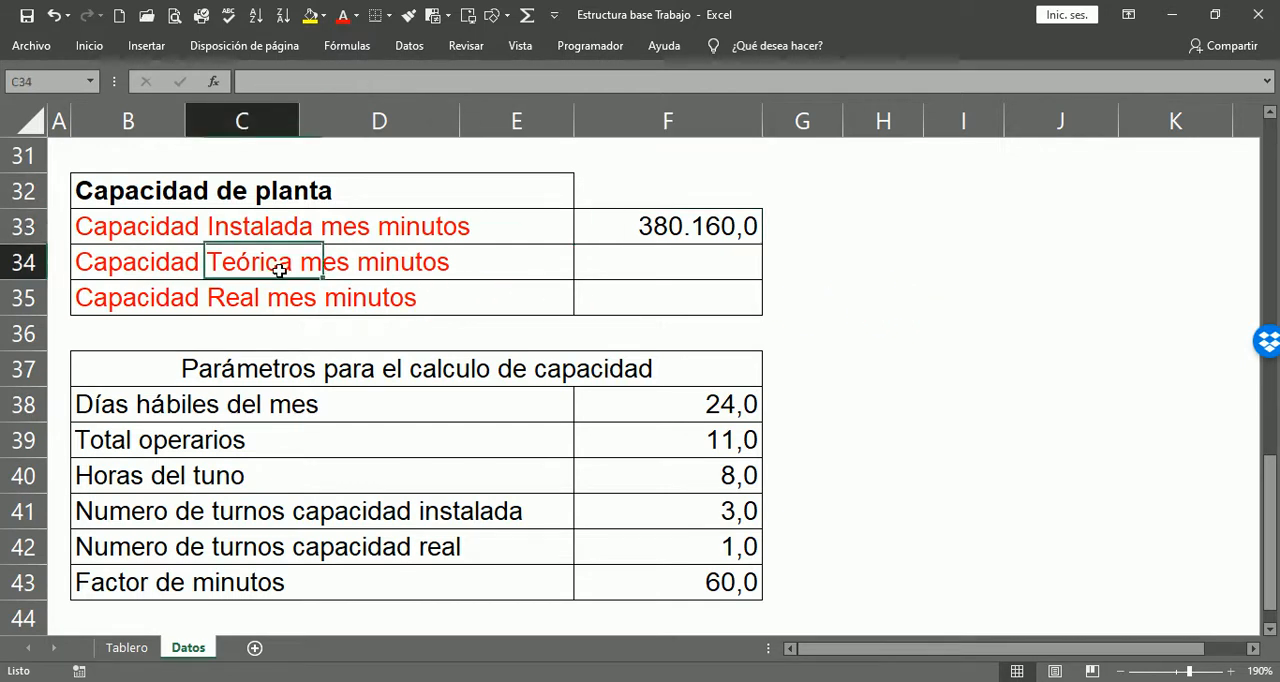
pyautogui.click(130, 268)
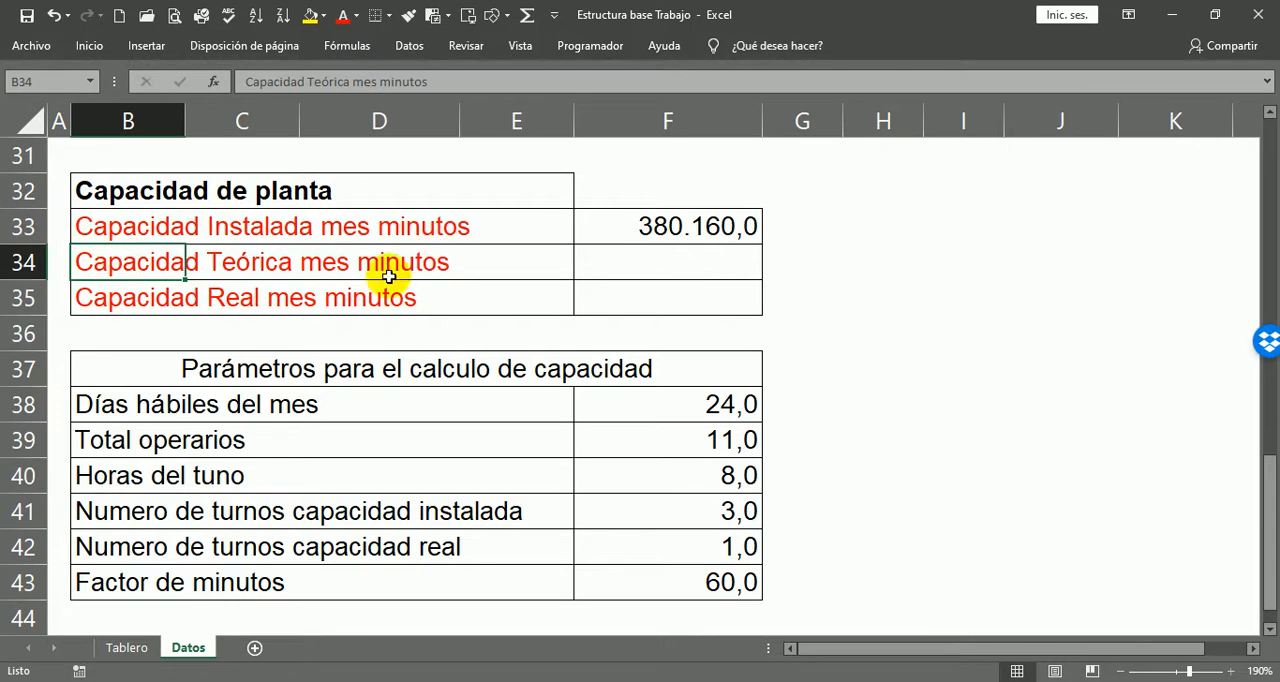
pyautogui.click(709, 272)
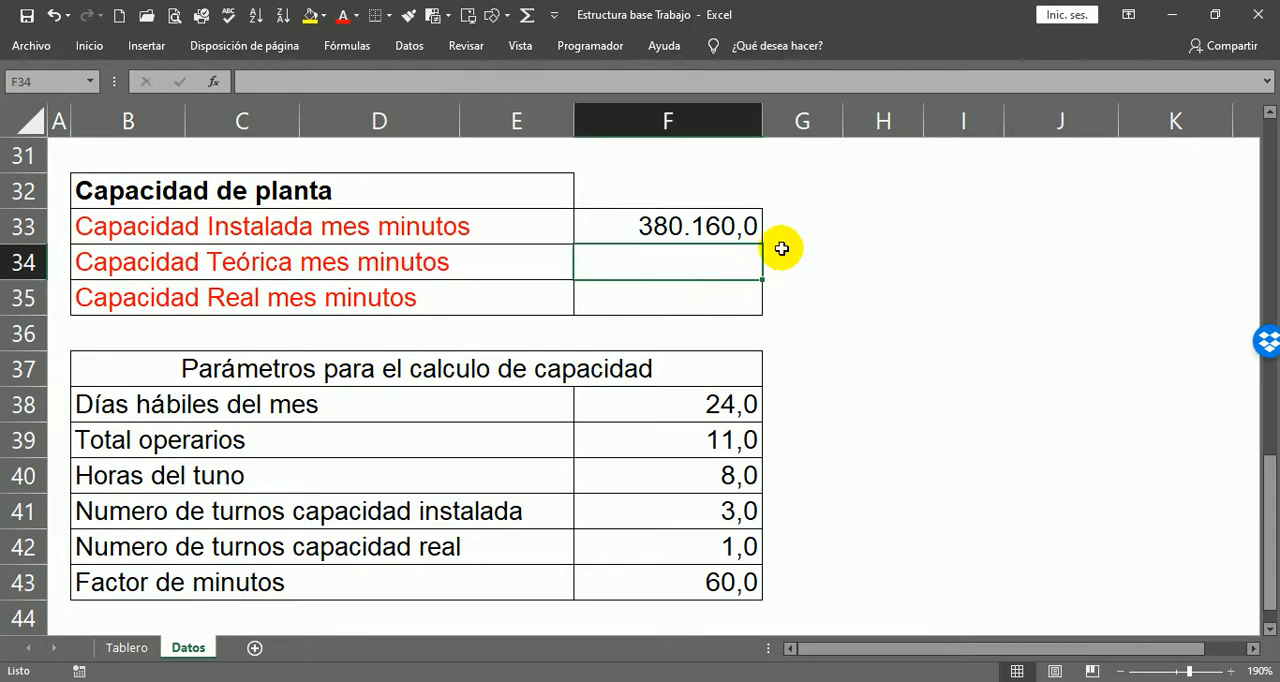
pyautogui.write('=')
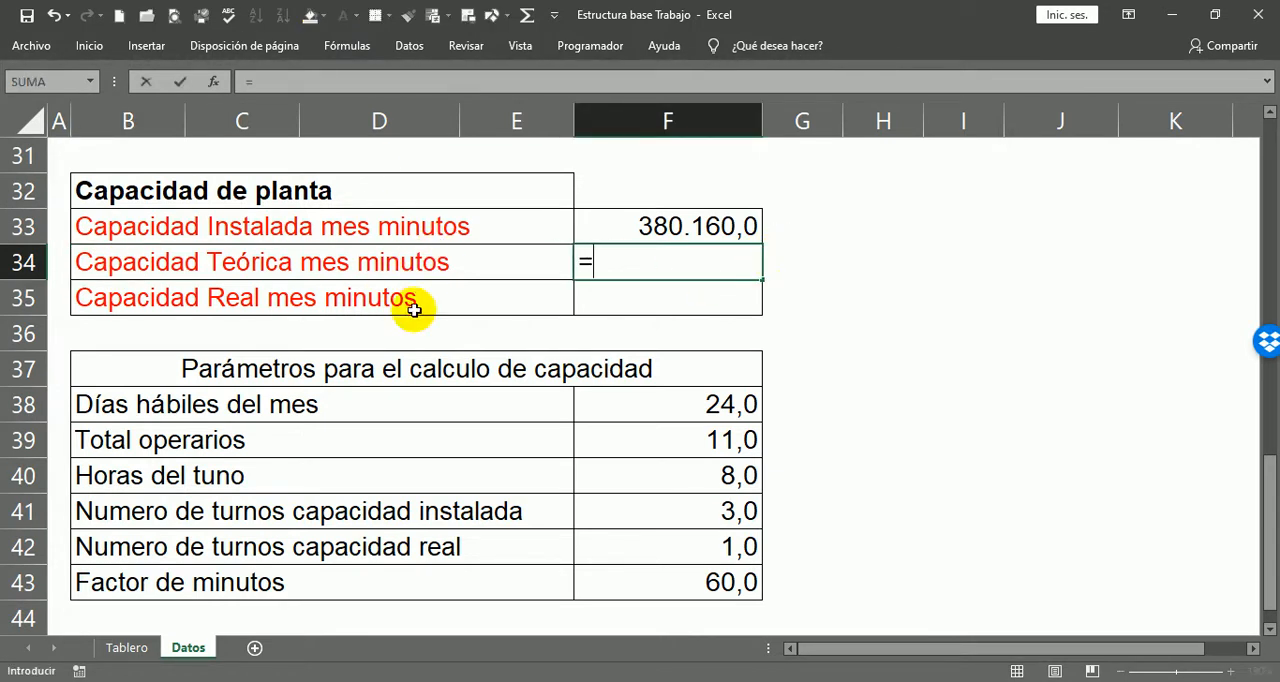
pyautogui.click(734, 415)
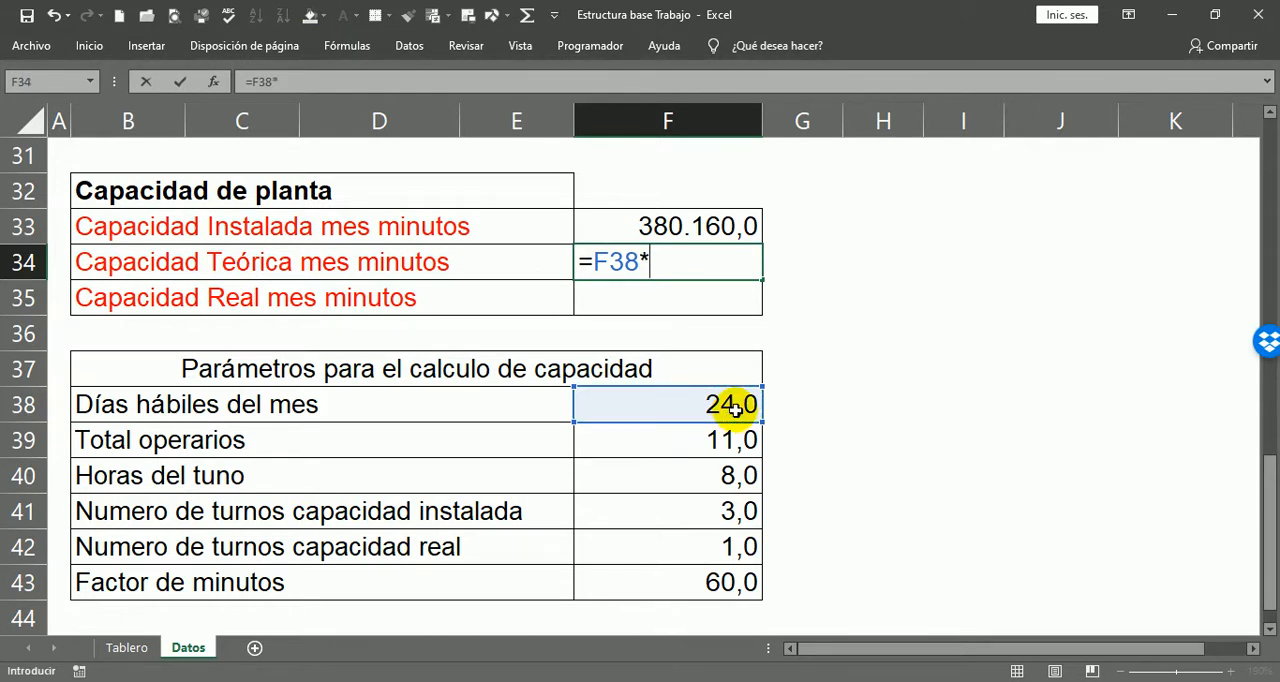
pyautogui.click(717, 440)
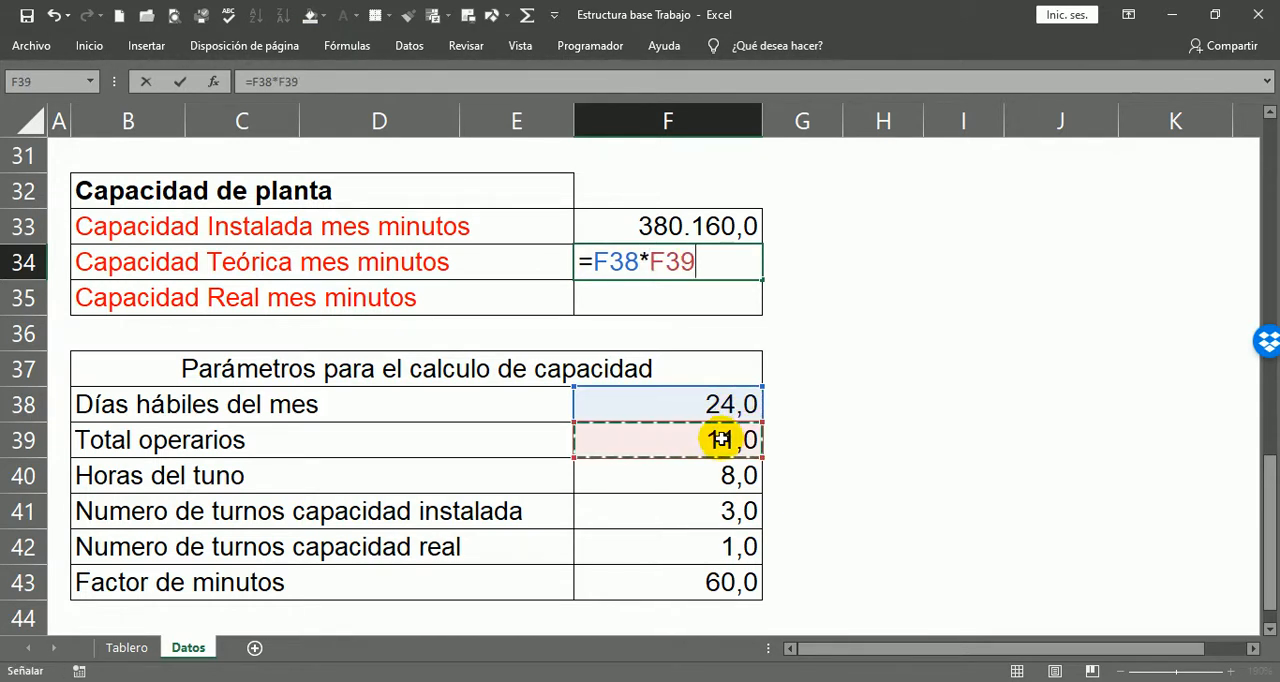
pyautogui.write('*')
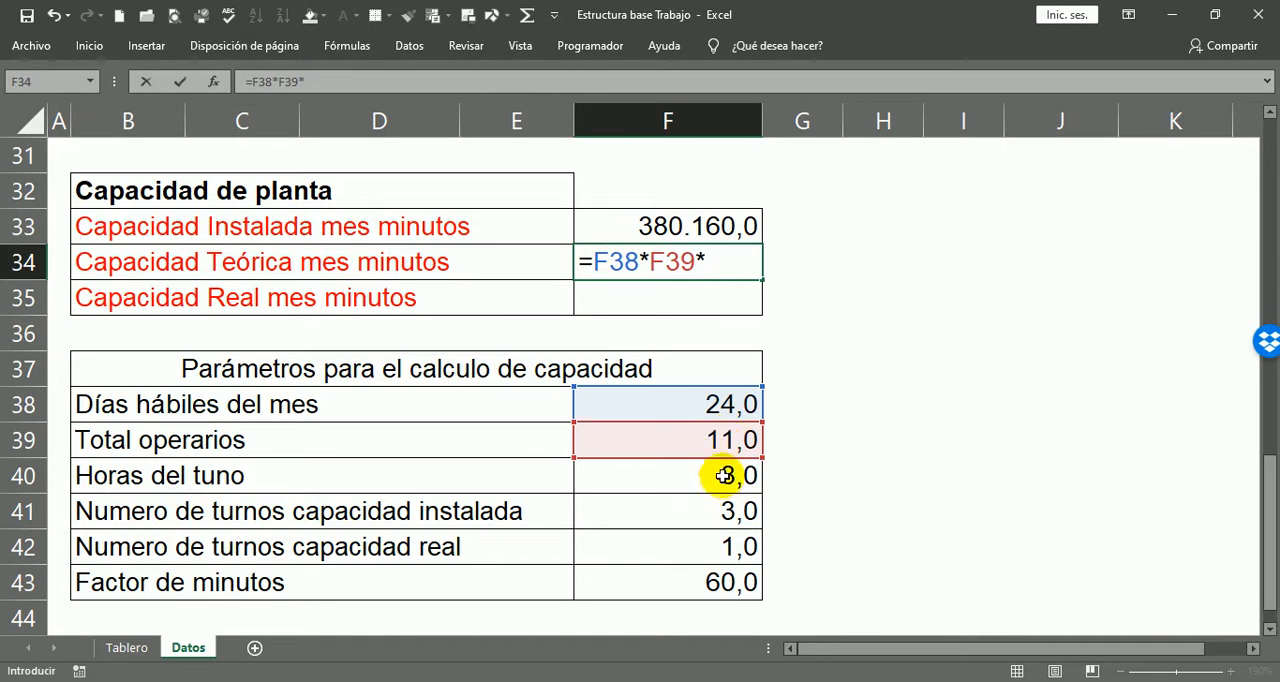
pyautogui.click(724, 476)
pyautogui.write('*')
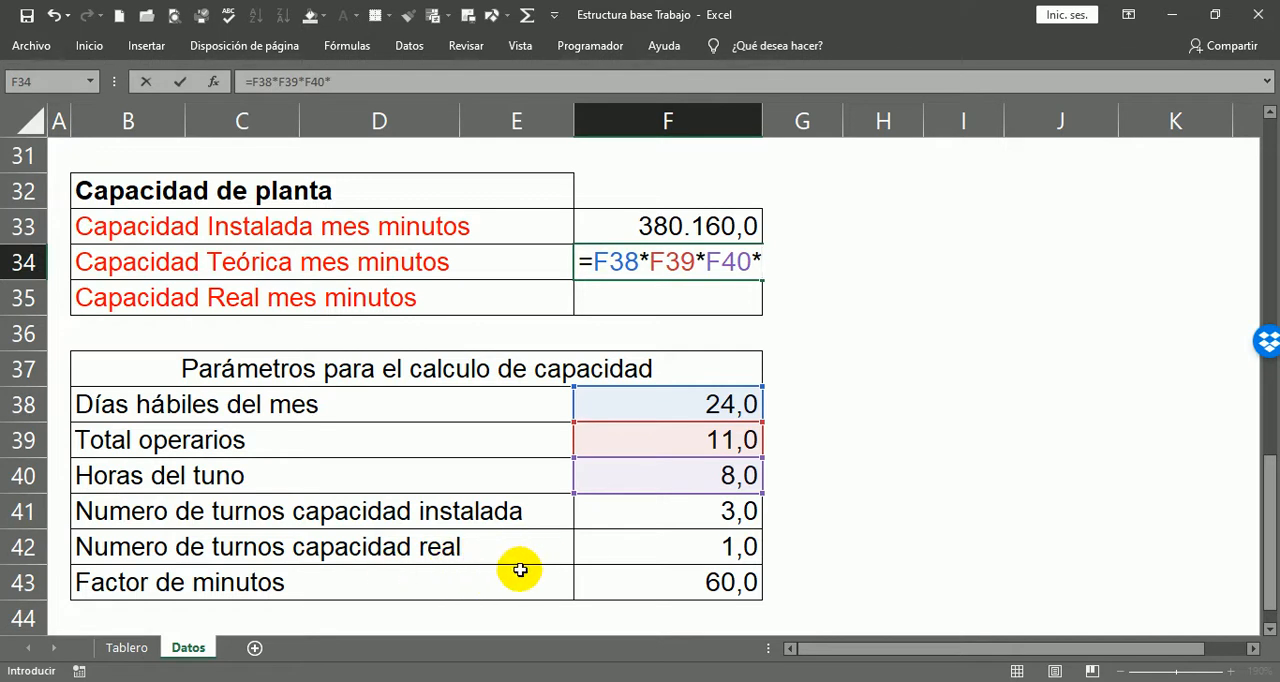
pyautogui.click(740, 551)
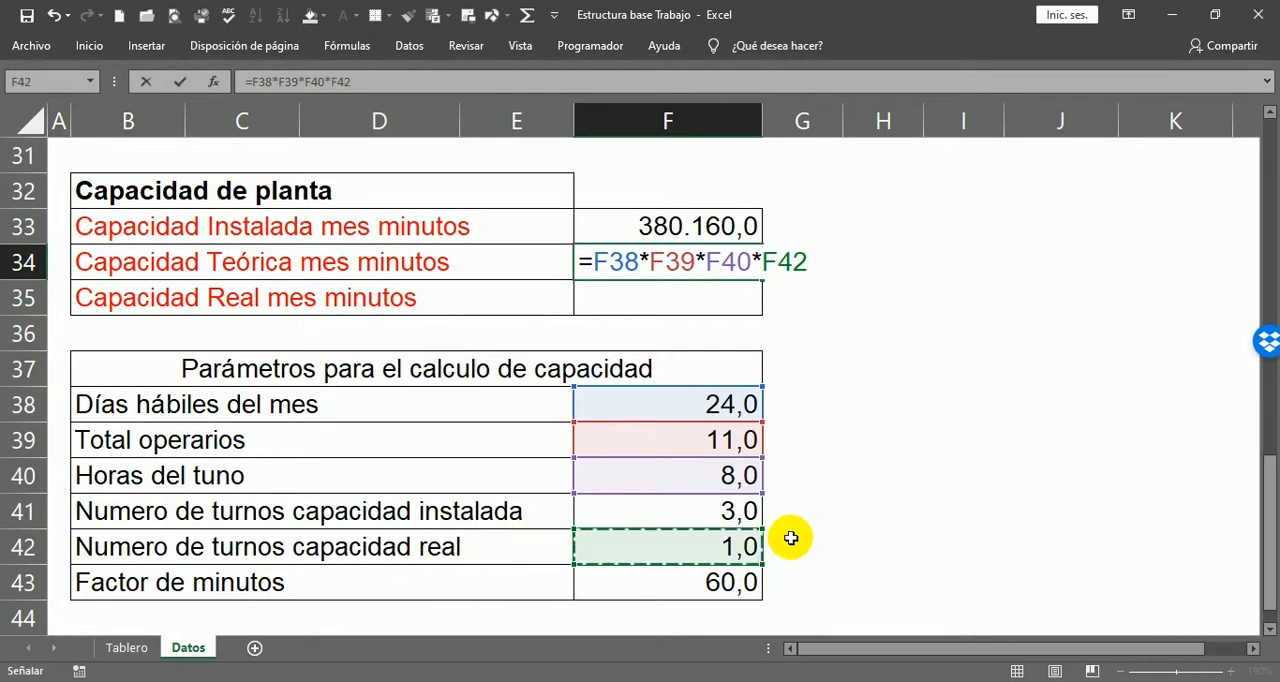
pyautogui.write('*')
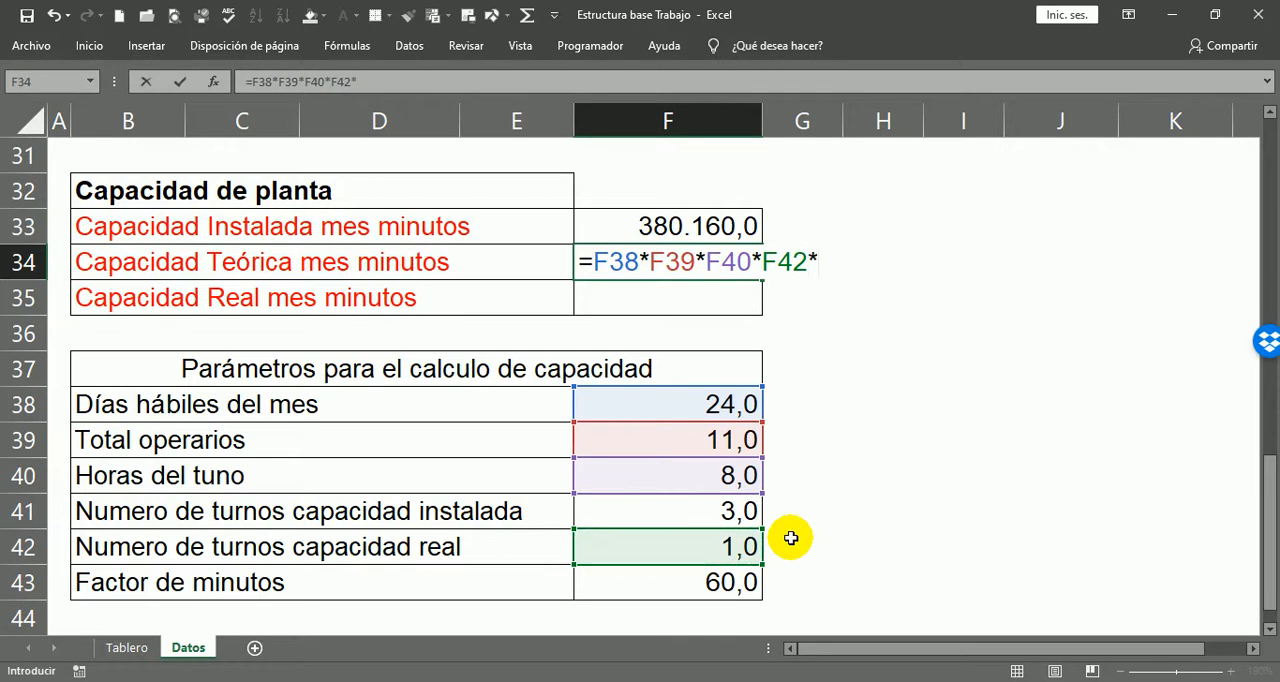
pyautogui.click(740, 583)
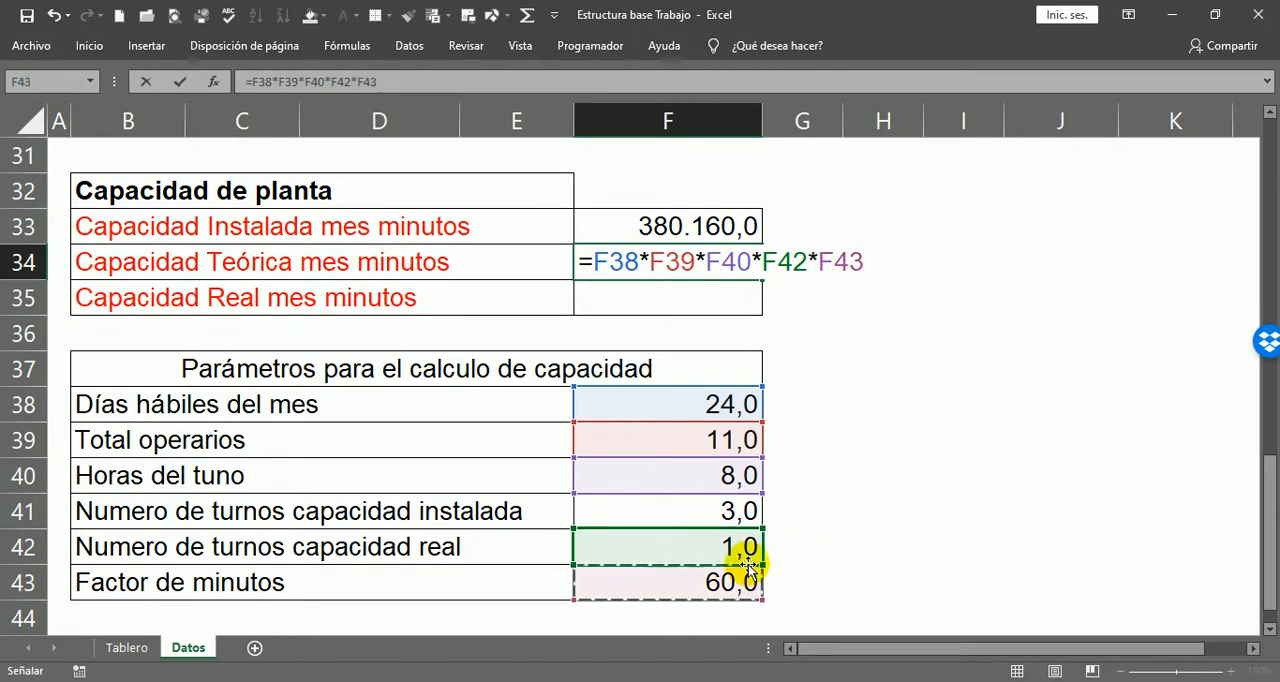
pyautogui.press('Return')
pyautogui.press('Up')
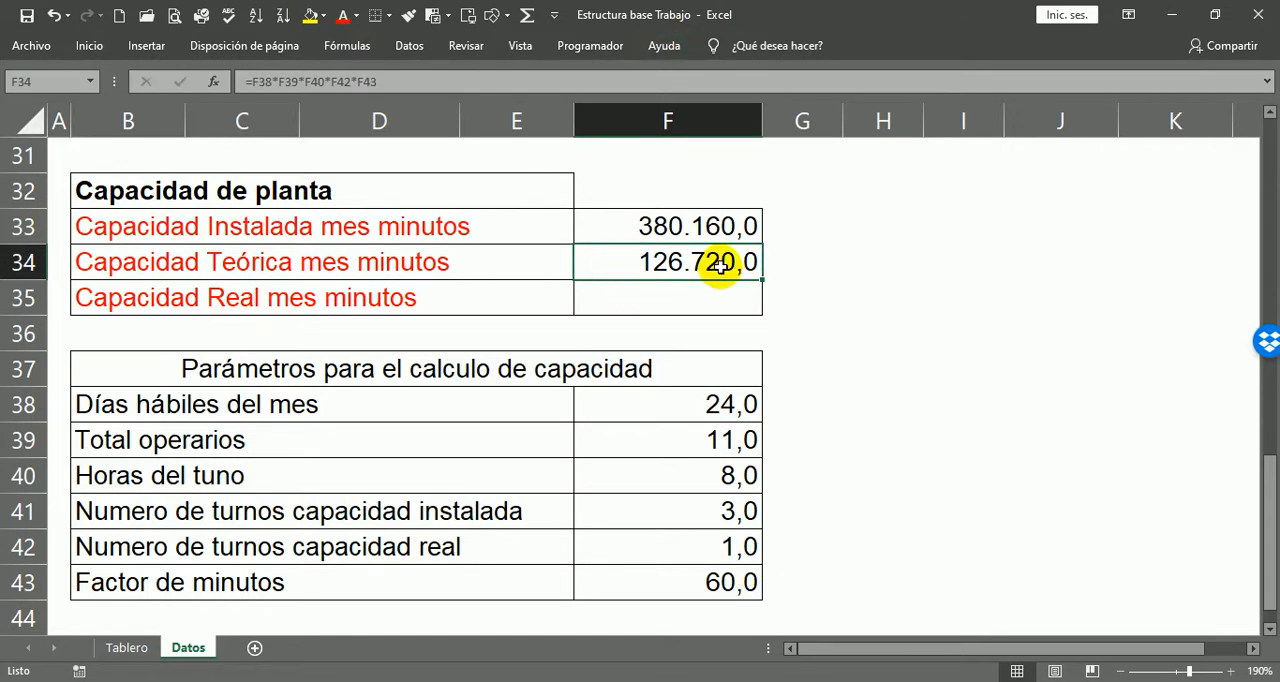
# Step: Try 3 as the Numero de turnos capacidad real value in F42 and undo the change
pyautogui.click(748, 546)
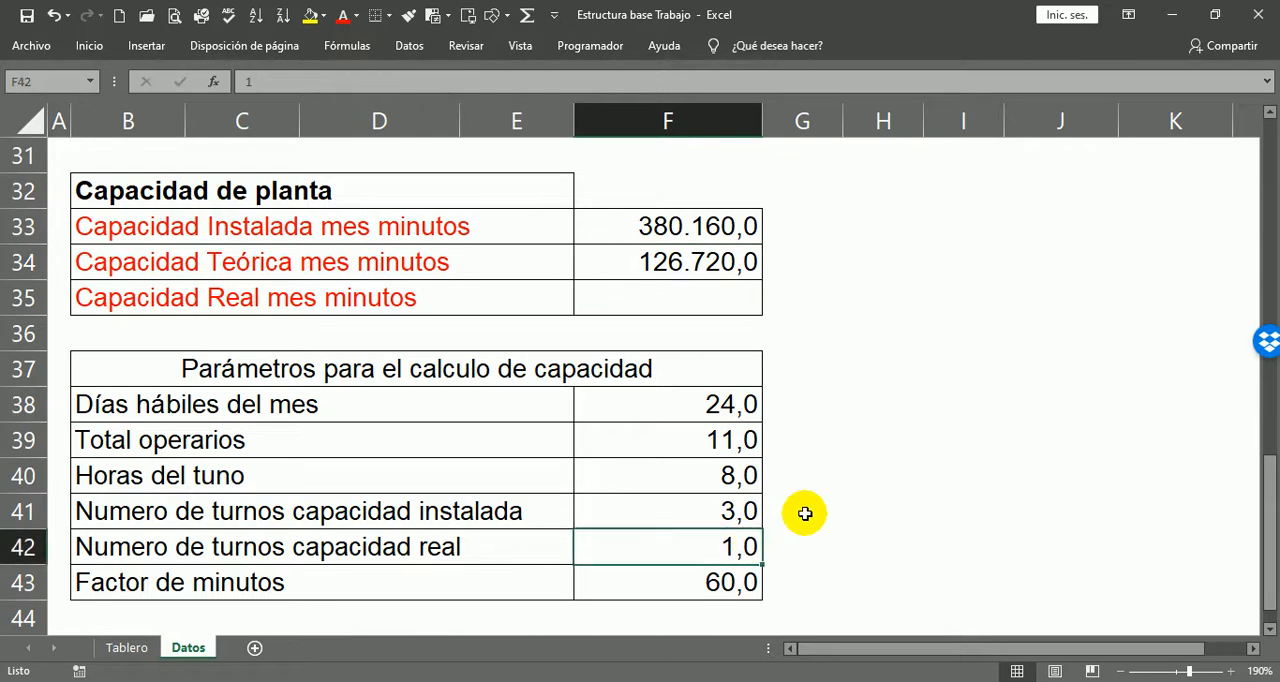
pyautogui.write('3')
pyautogui.press('Return')
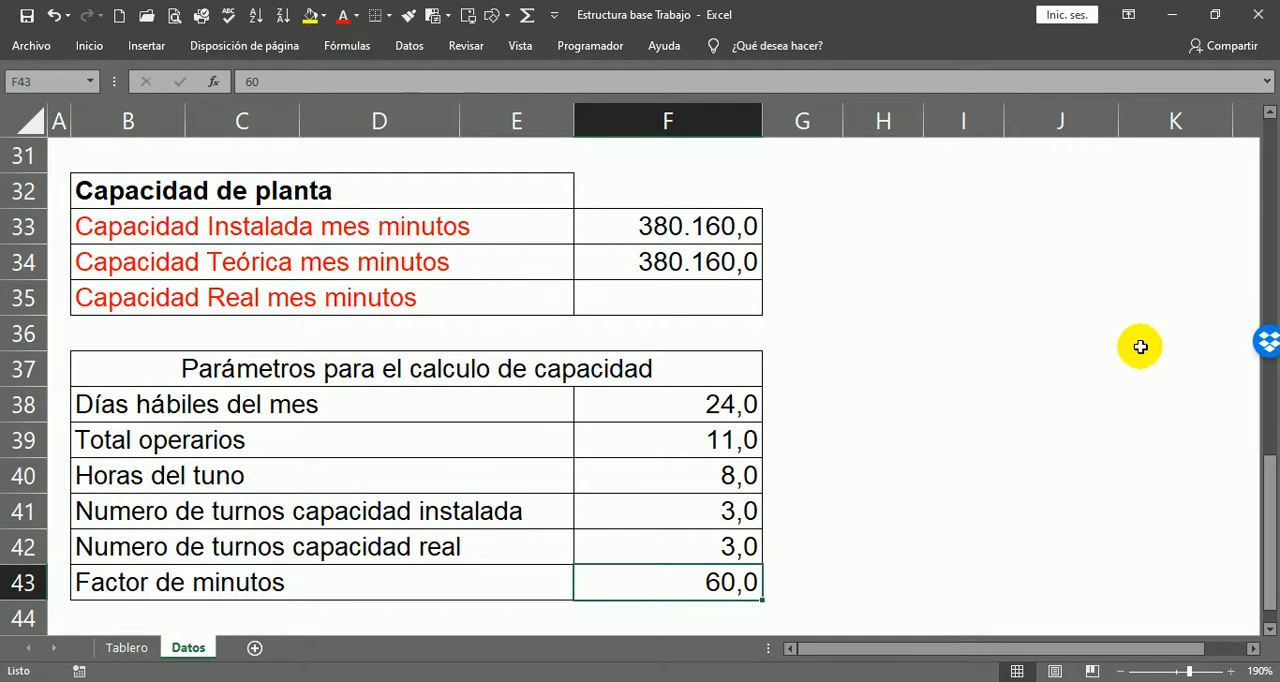
pyautogui.hotkey('ctrl', 'z')
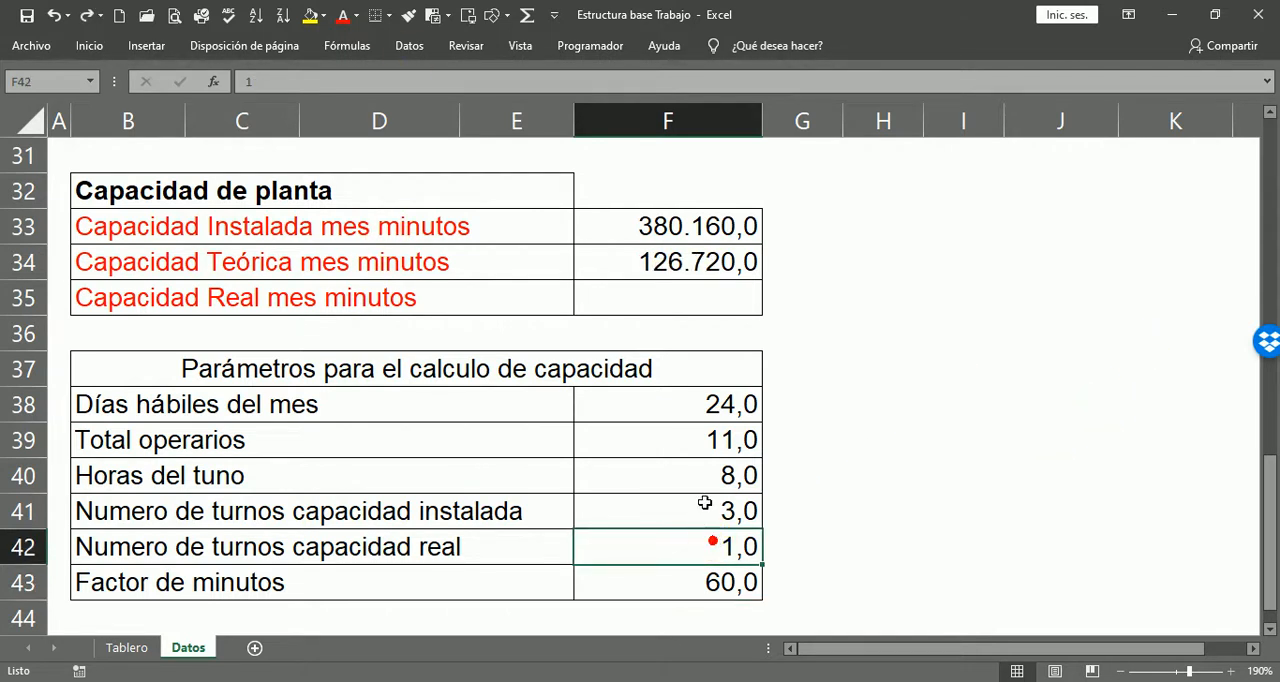
# Step: Calculate Capacidad Real mes minutos in F35 by subtracting unproductive, absence and incapacity time from theoretical capacity with =F34-F21-F25-F29
pyautogui.click(640, 297)
pyautogui.scroll(1, 933, 366)
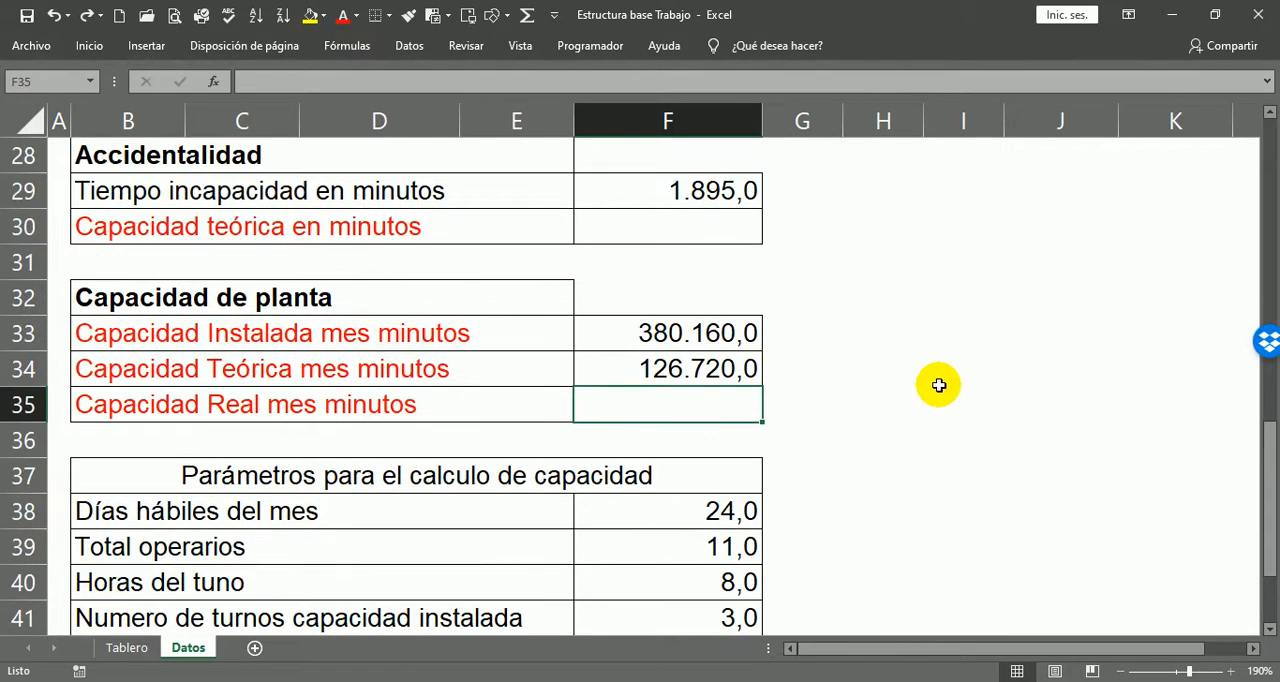
pyautogui.scroll(3, 686, 412)
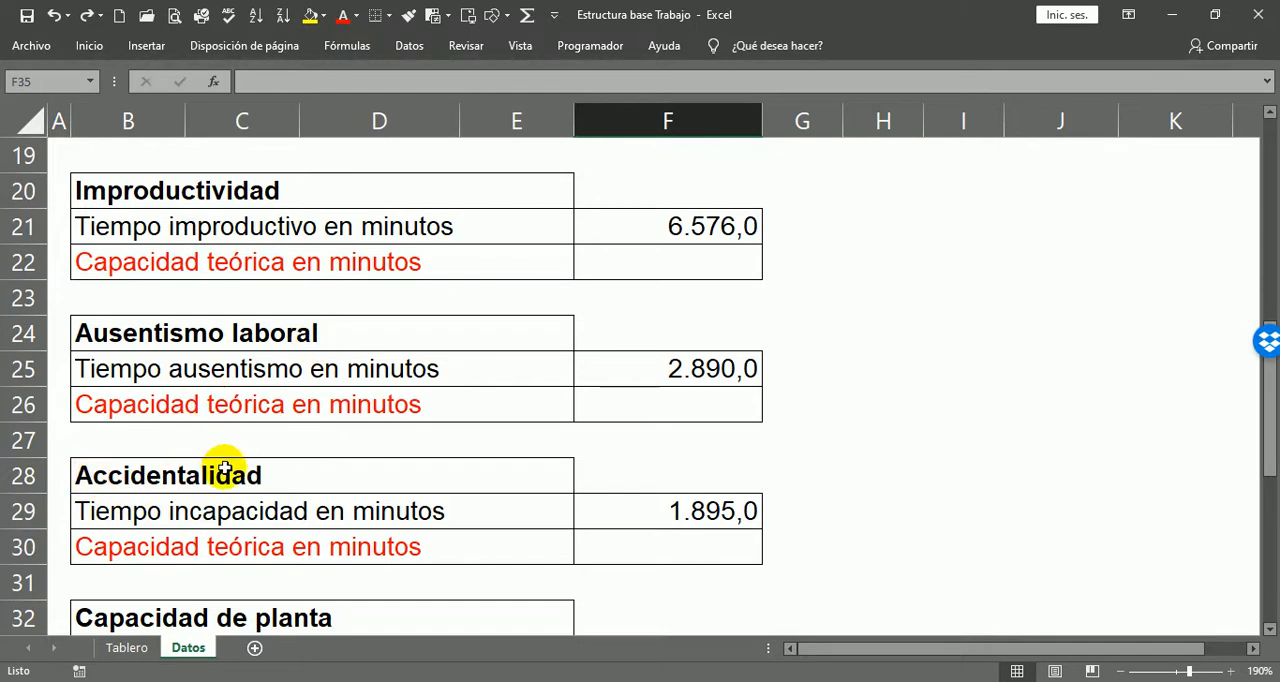
pyautogui.scroll(-2, 833, 432)
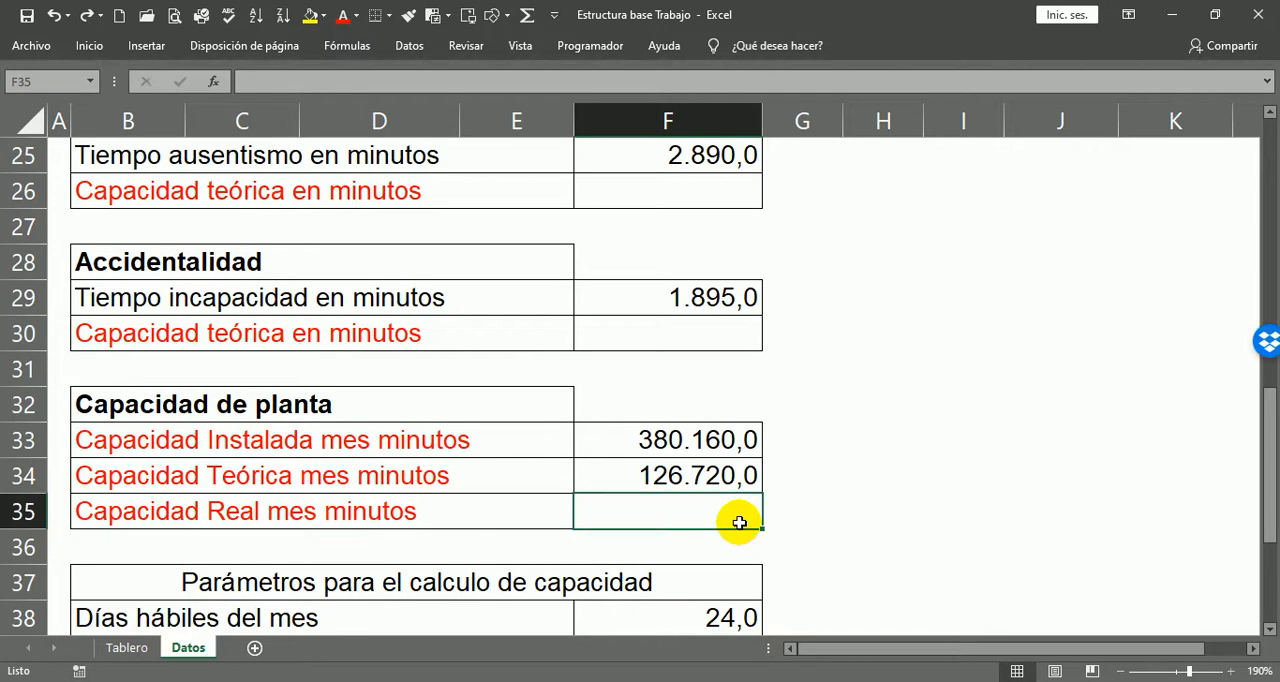
pyautogui.write('=')
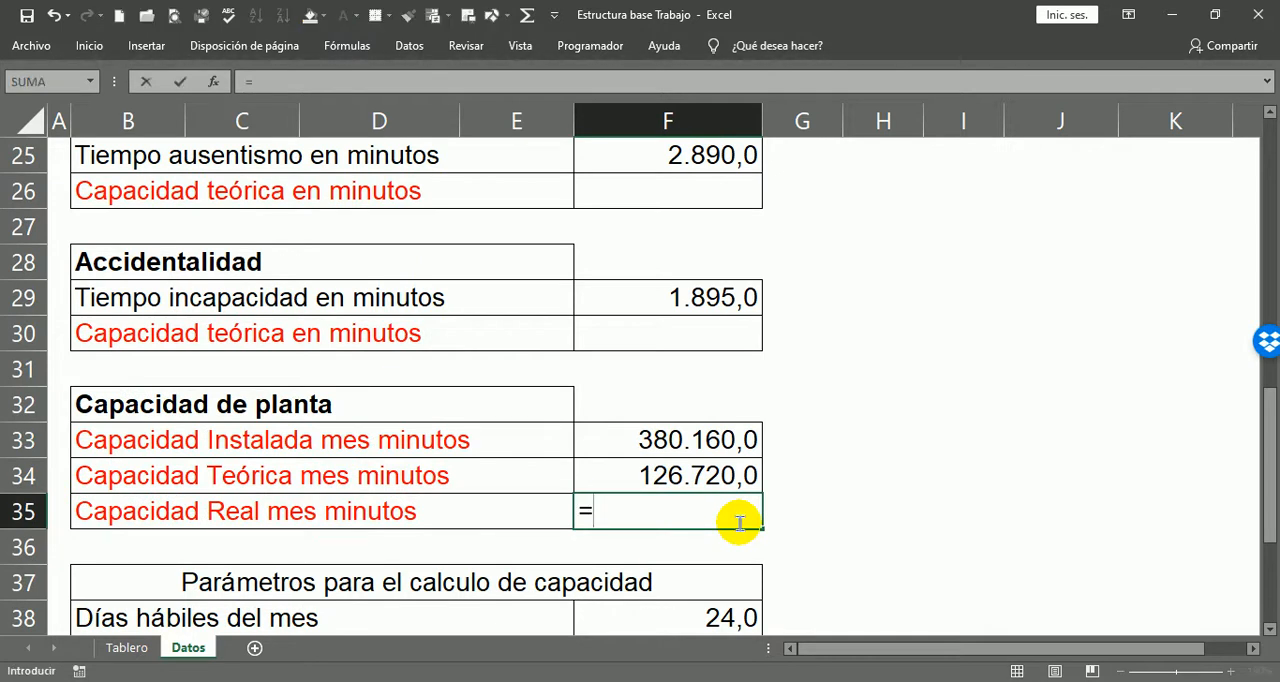
pyautogui.click(645, 477)
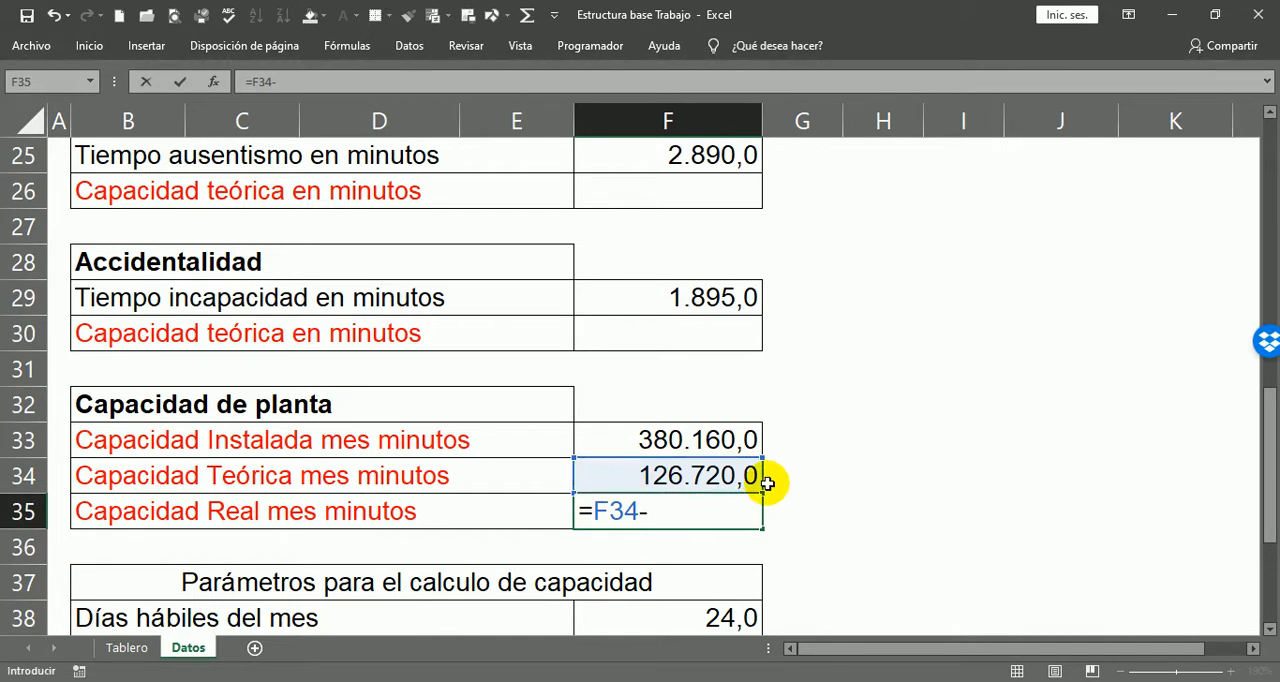
pyautogui.write('-')
pyautogui.scroll(1, 800, 459)
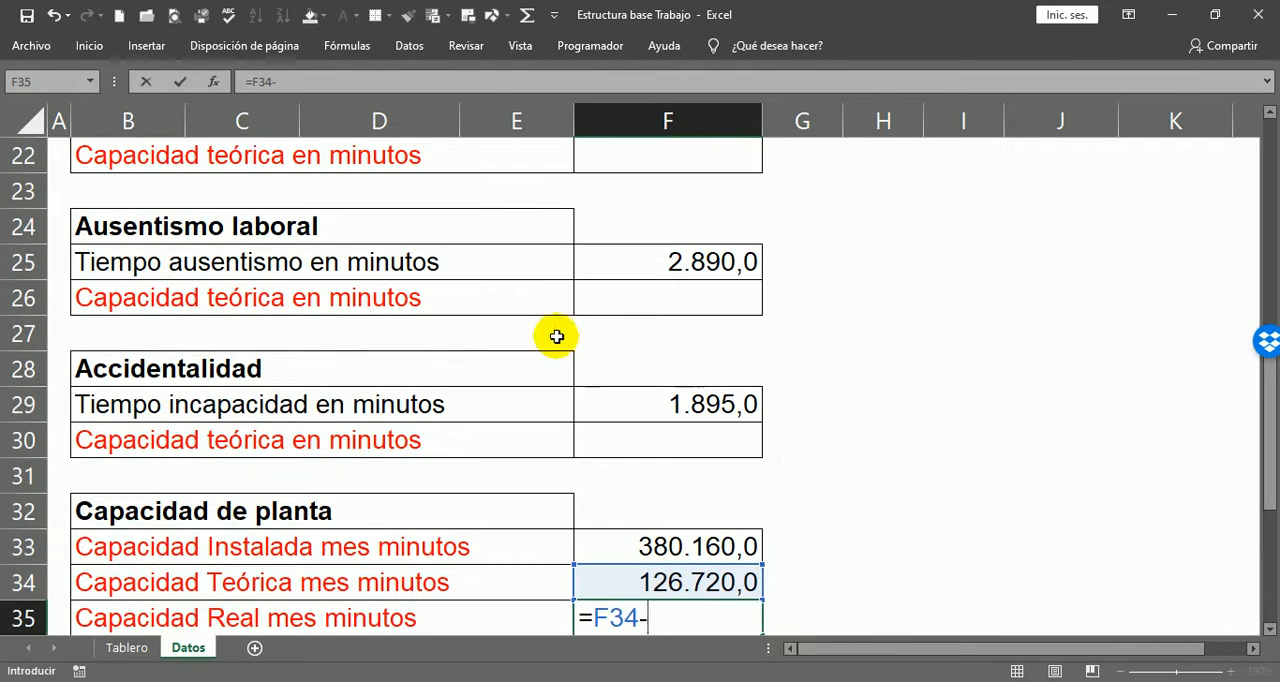
pyautogui.scroll(1, 589, 351)
pyautogui.click(697, 226)
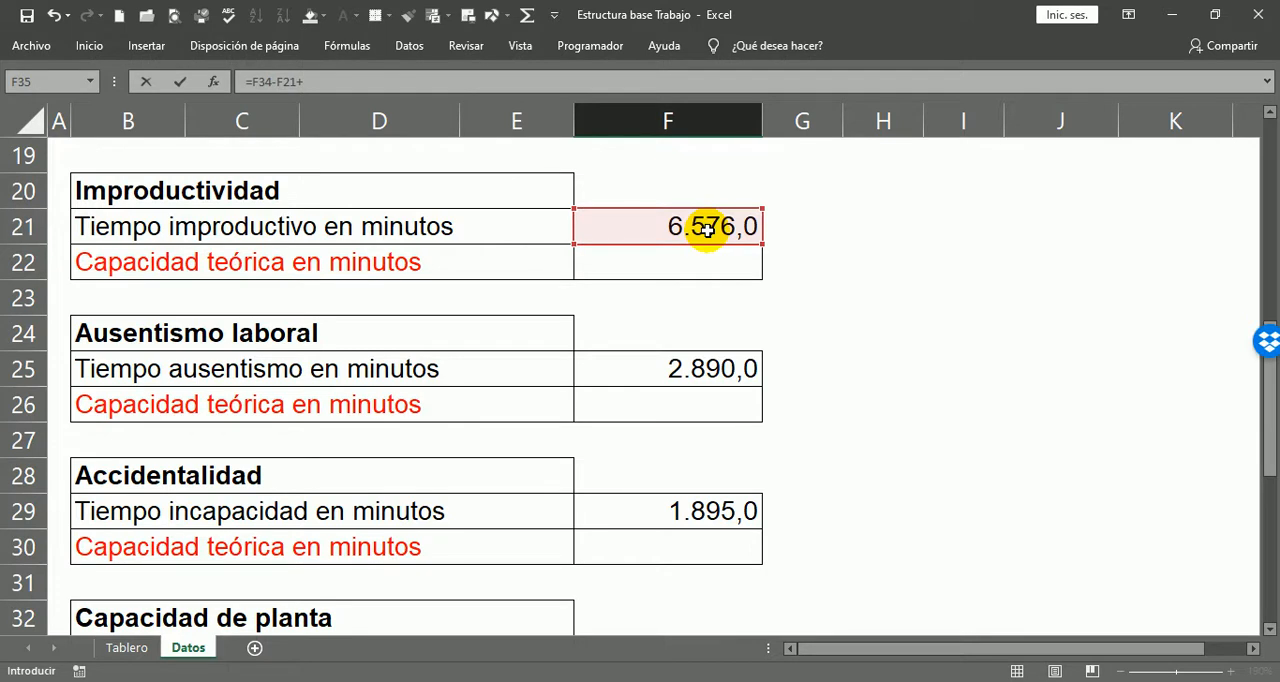
pyautogui.click(697, 380)
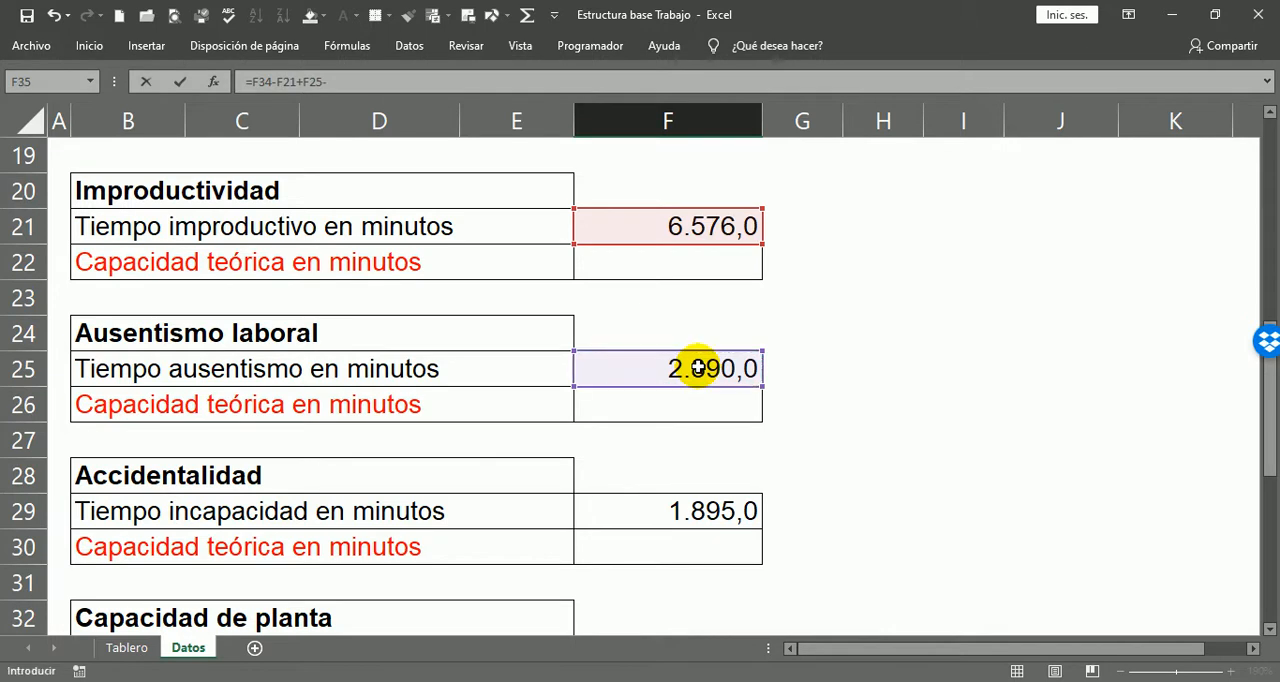
pyautogui.press('BackSpace')
pyautogui.press('BackSpace')
pyautogui.press('BackSpace')
pyautogui.press('BackSpace')
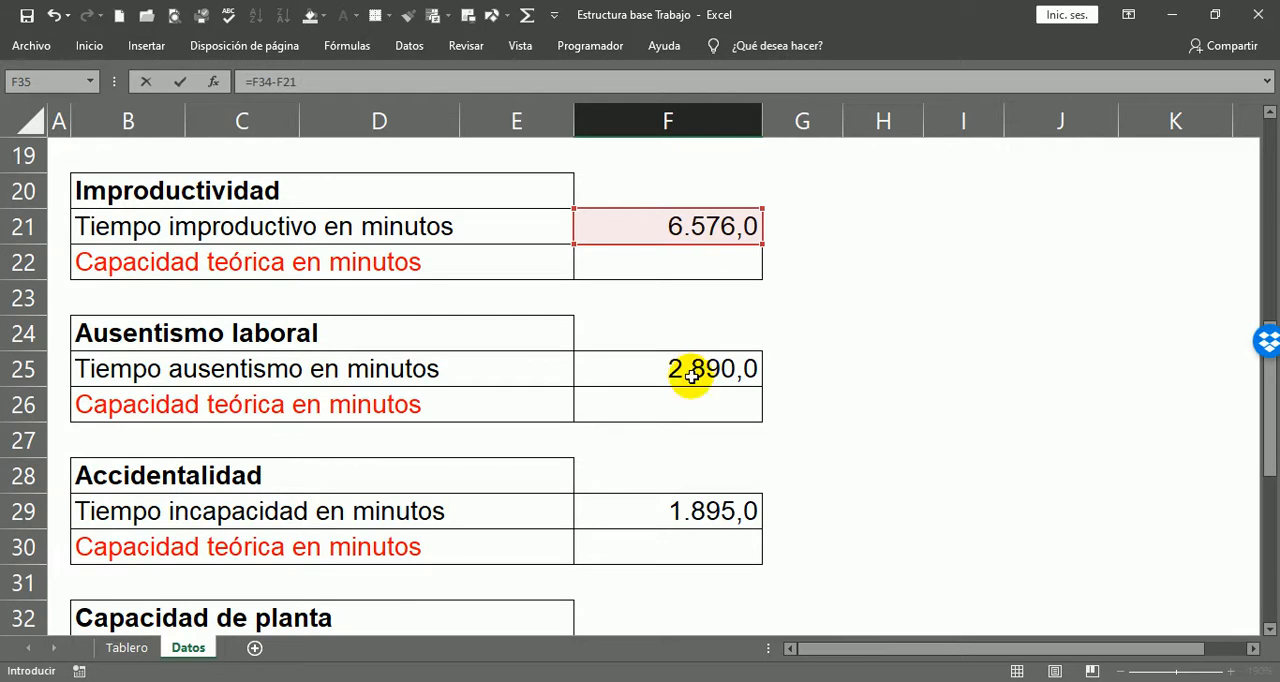
pyautogui.click(691, 375)
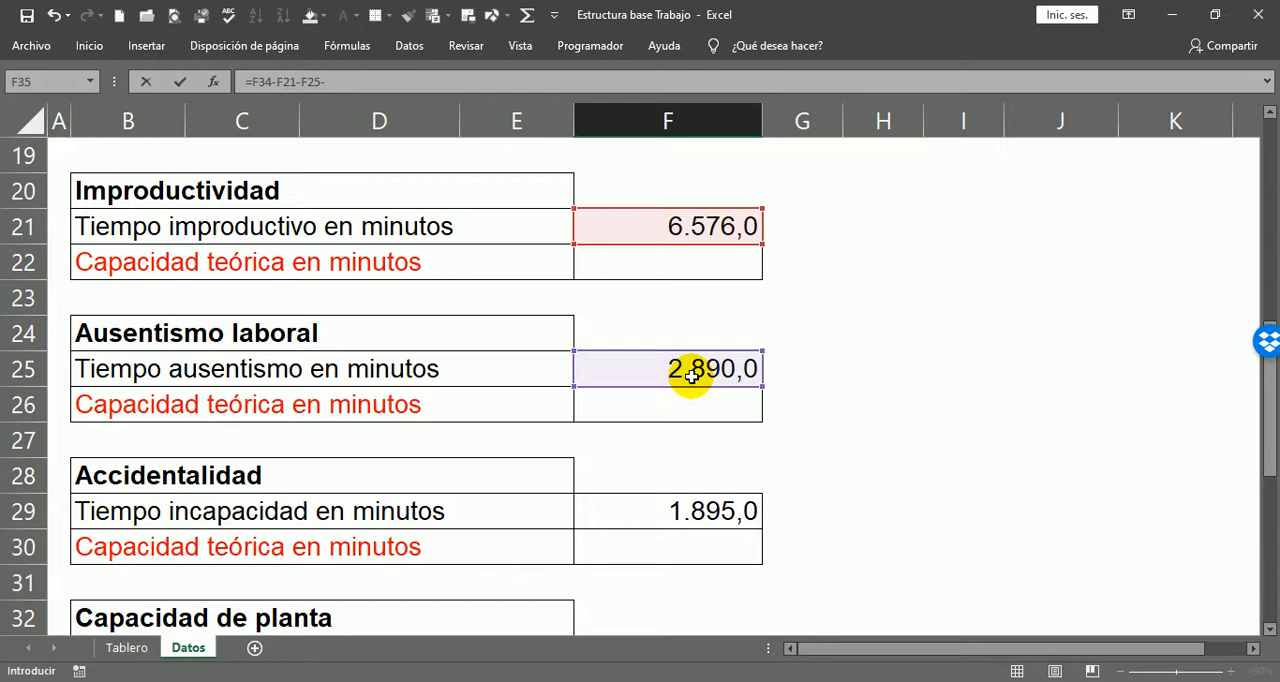
pyautogui.write('-')
pyautogui.click(690, 511)
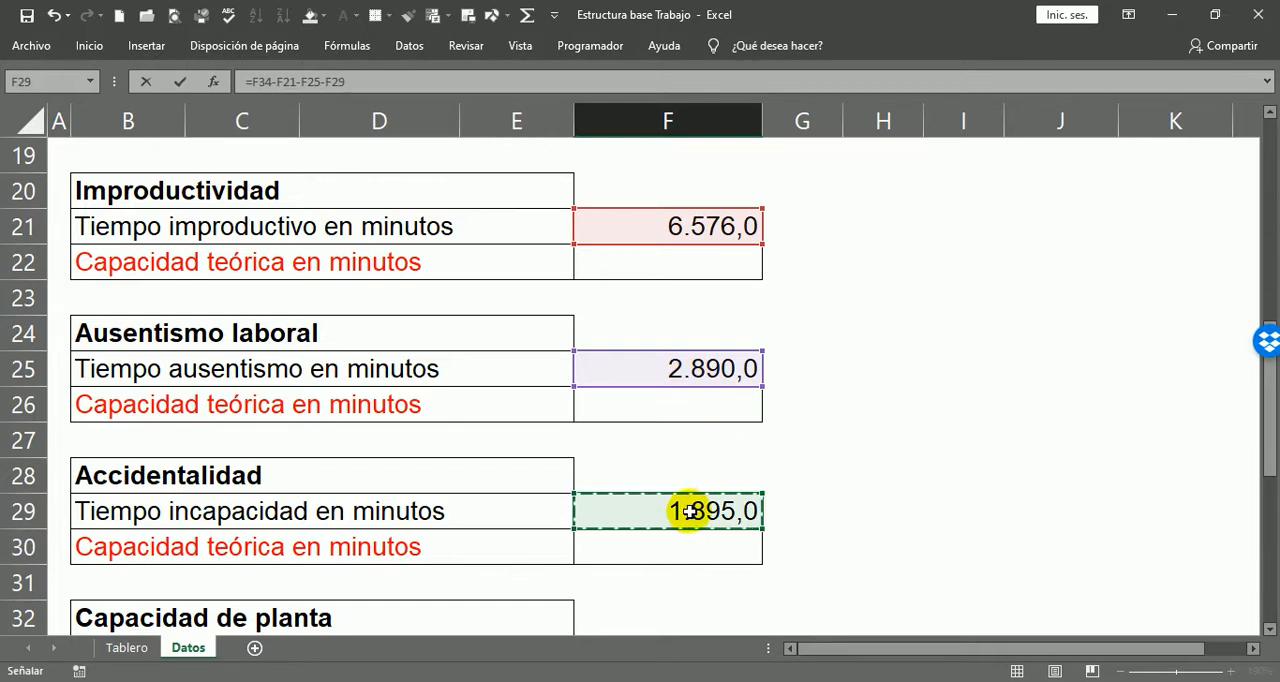
pyautogui.press('Return')
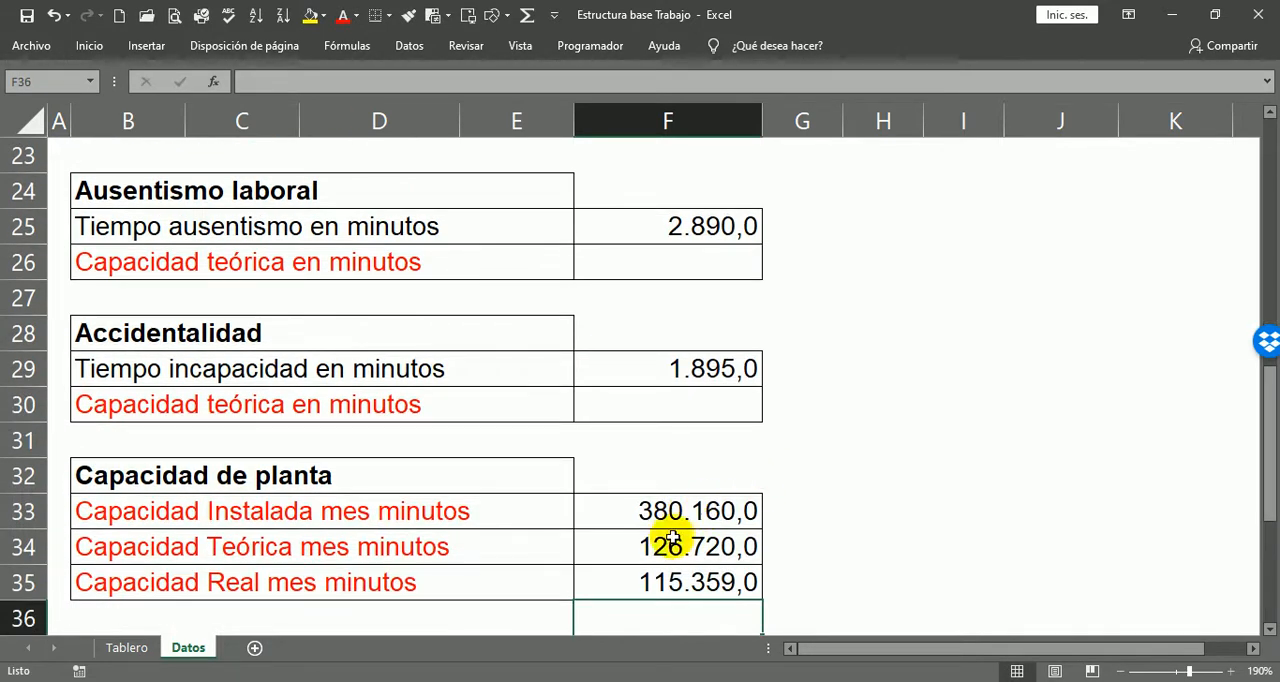
# Step: Check the cell references of the Capacidad Instalada formula in F33 and the Capacidad Teórica formula in F34
pyautogui.click(650, 583)
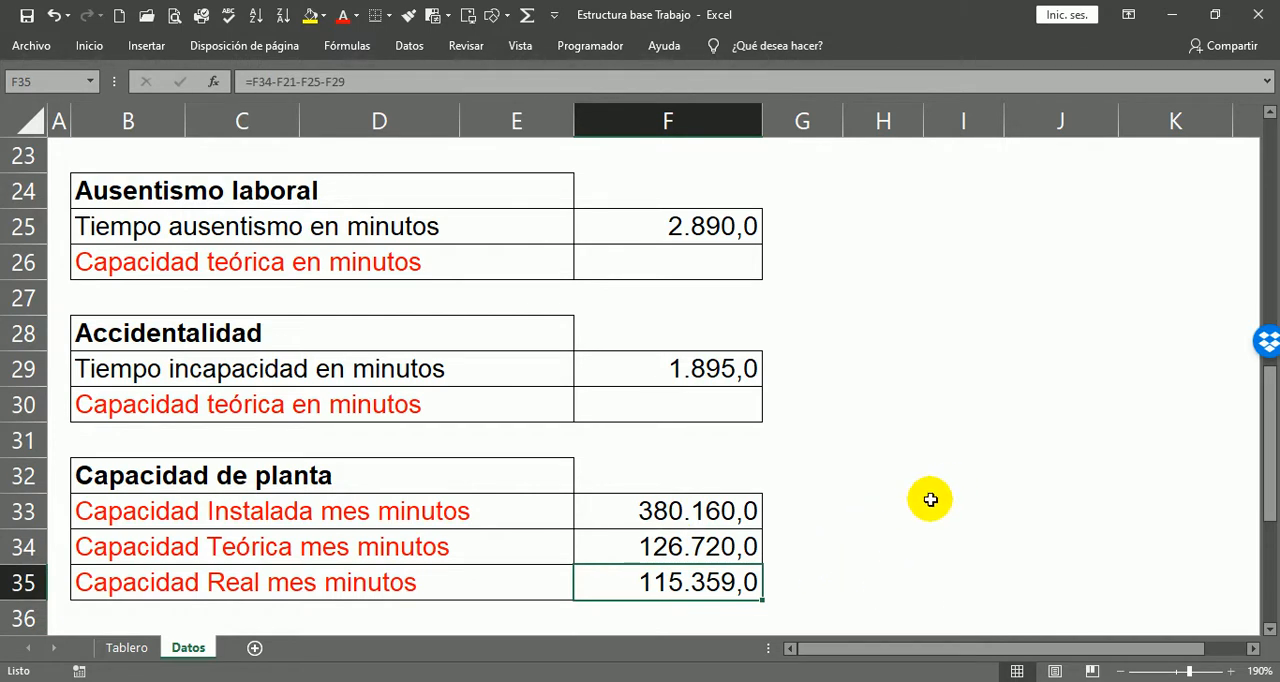
pyautogui.scroll(-1, 900, 512)
pyautogui.scroll(-2, 877, 395)
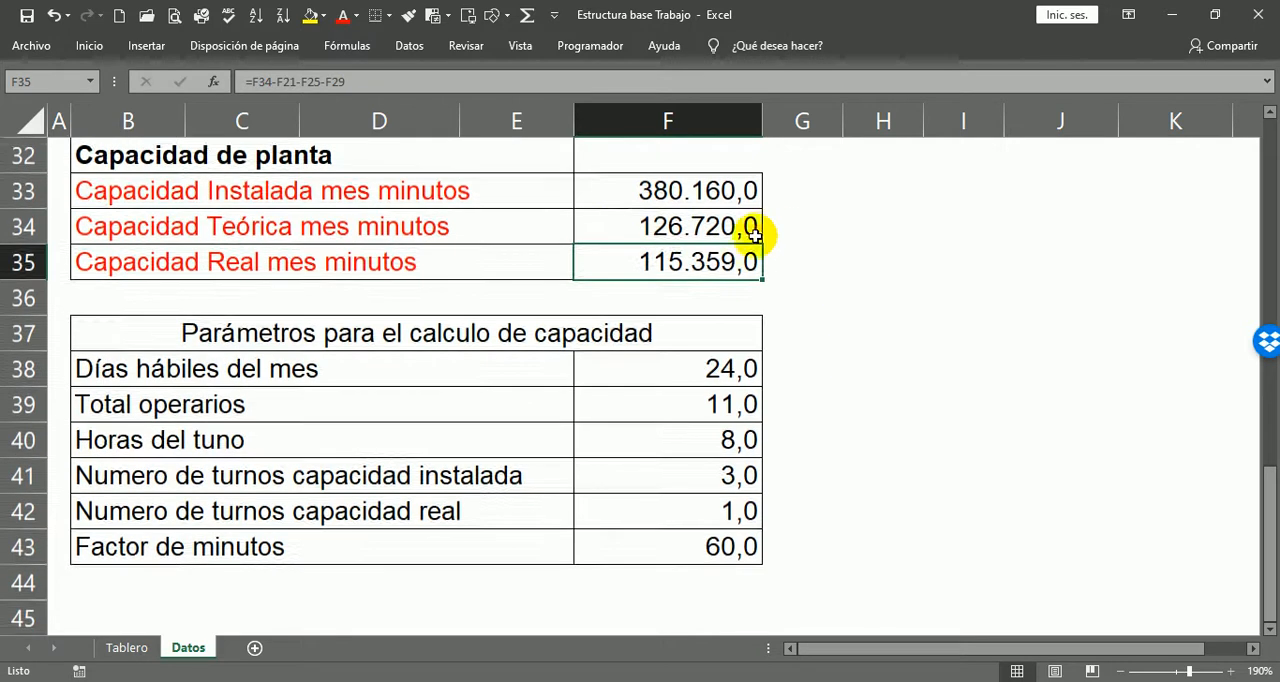
pyautogui.click(628, 190)
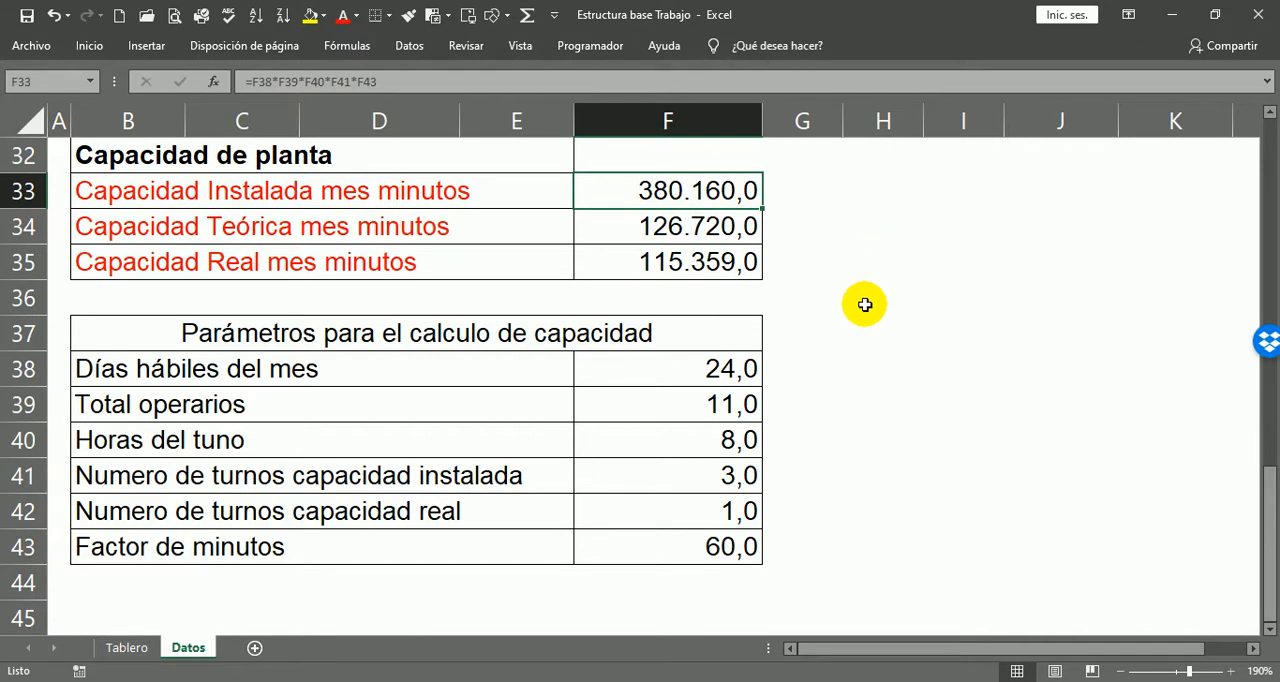
pyautogui.press('F2')
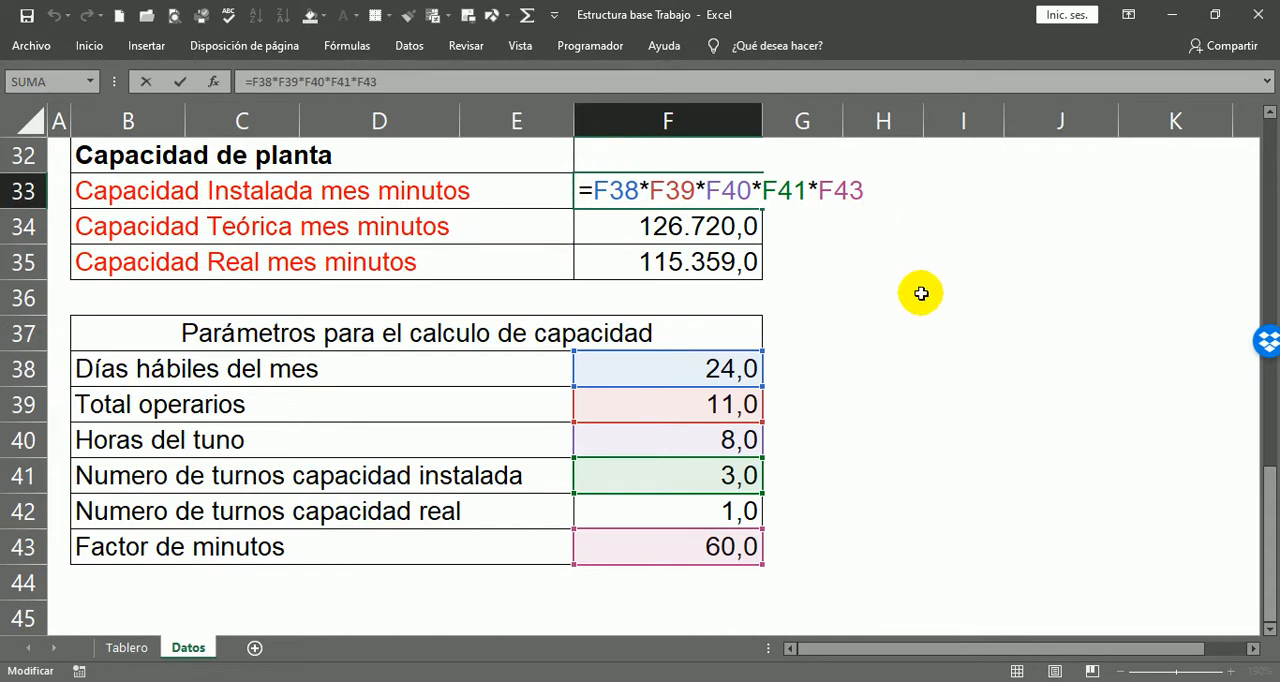
pyautogui.press('Return')
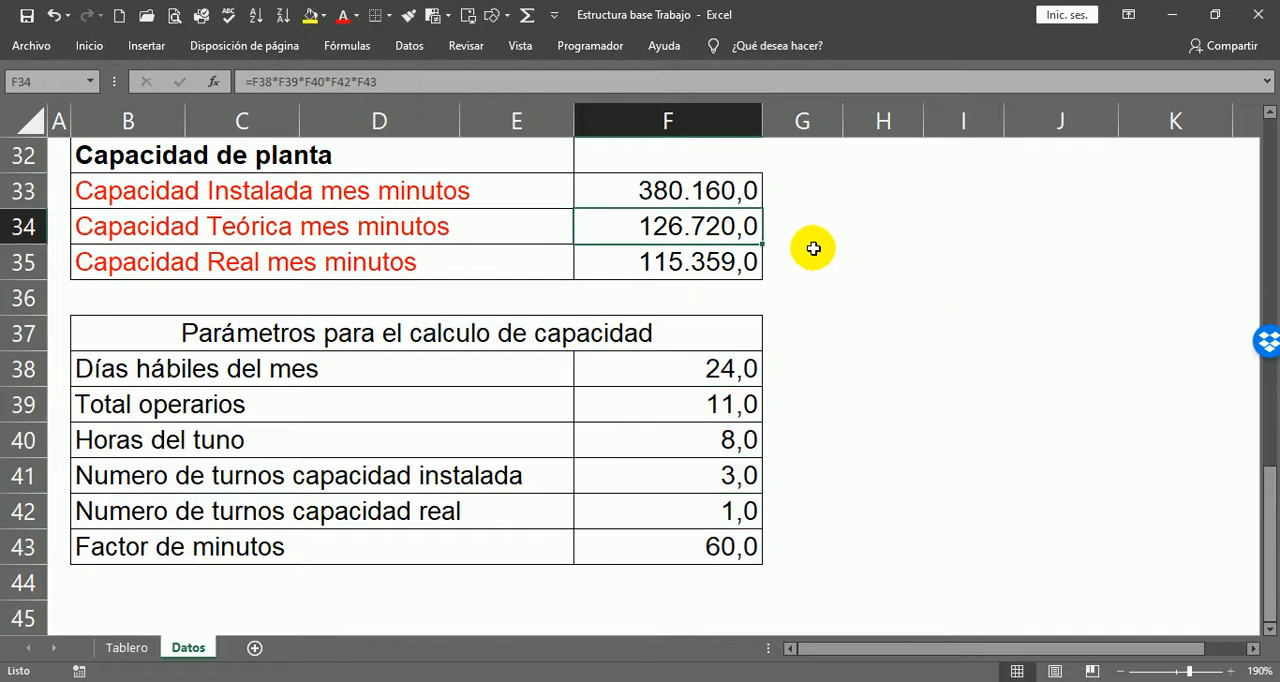
pyautogui.press('F2')
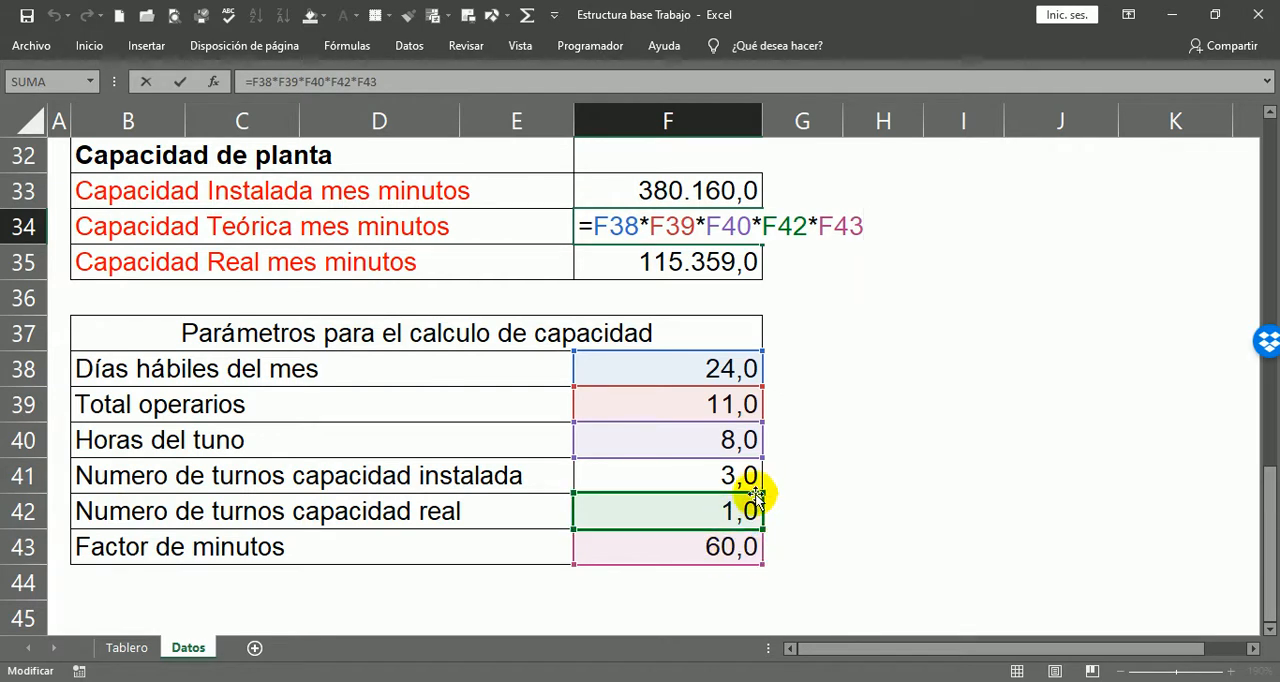
pyautogui.press('Return')
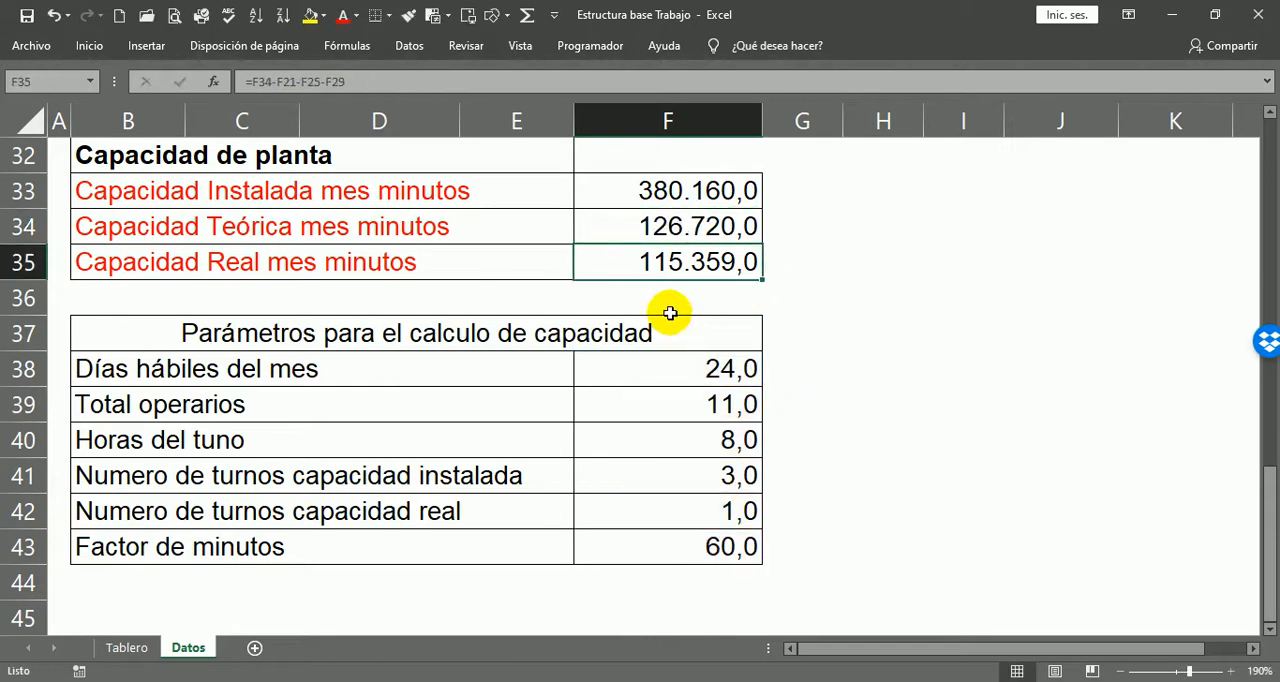
# Step: Check the cells subtracted in the Capacidad Real mes minutos formula in F35
pyautogui.doubleClick(675, 261)
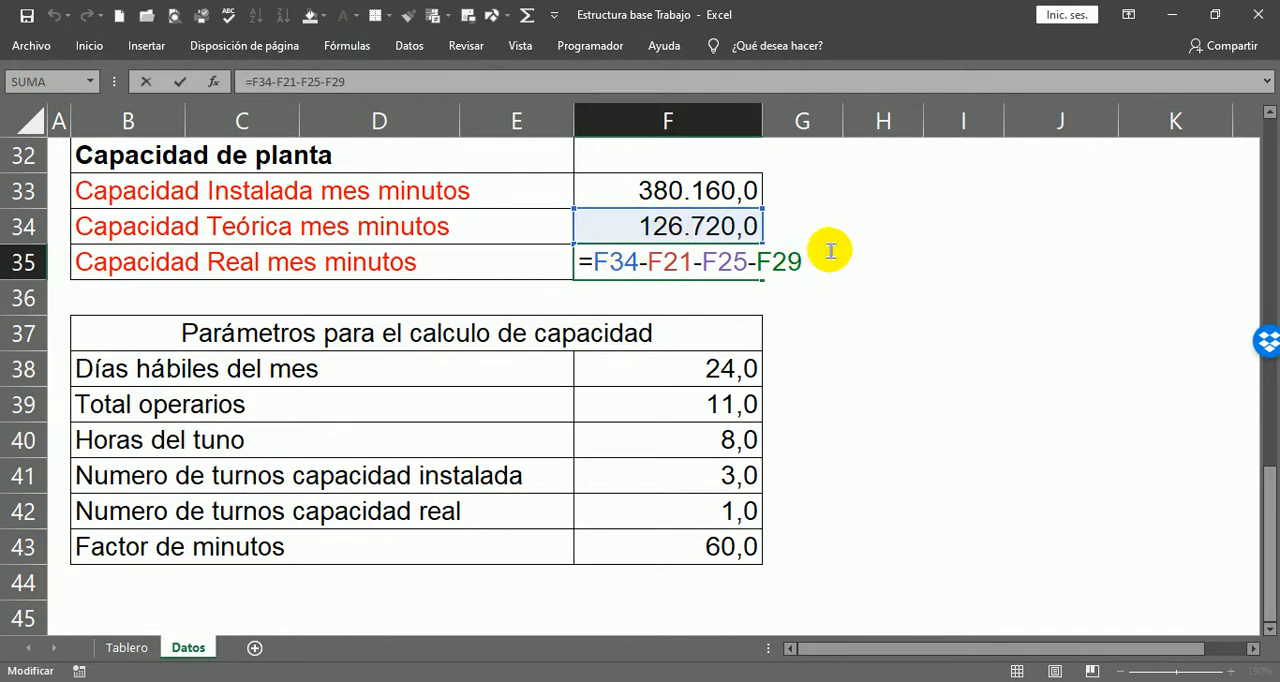
pyautogui.scroll(3, 810, 245)
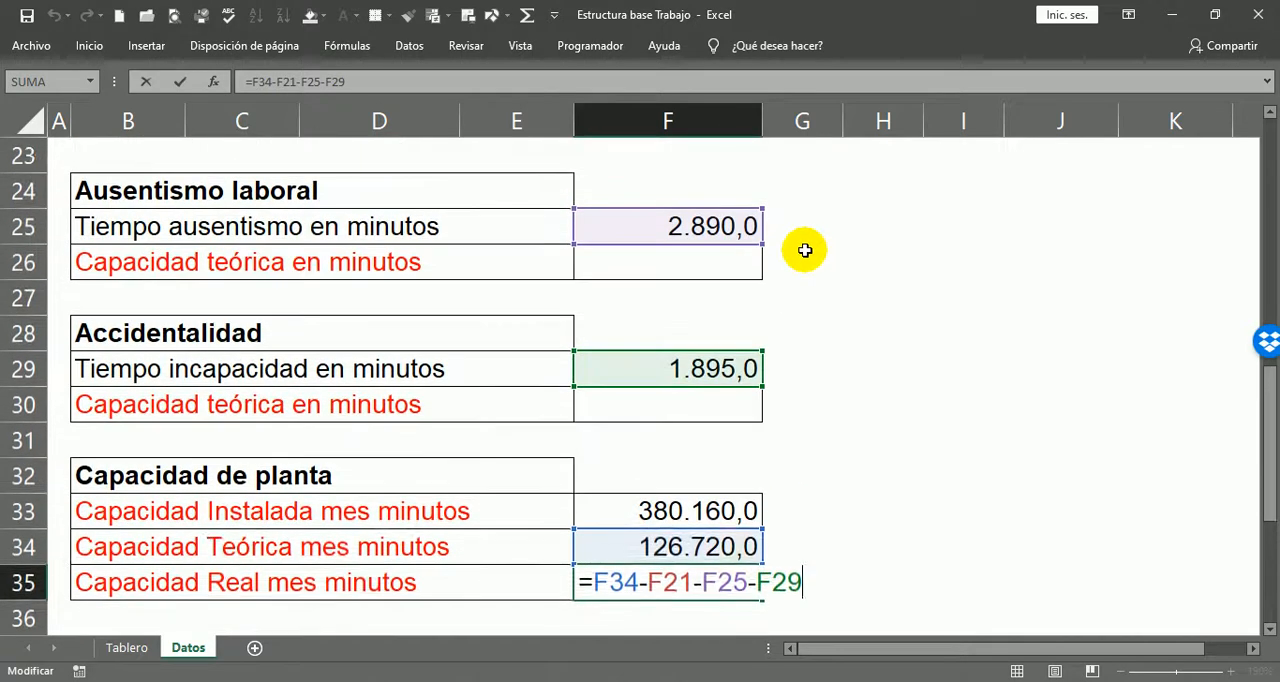
pyautogui.scroll(1, 805, 250)
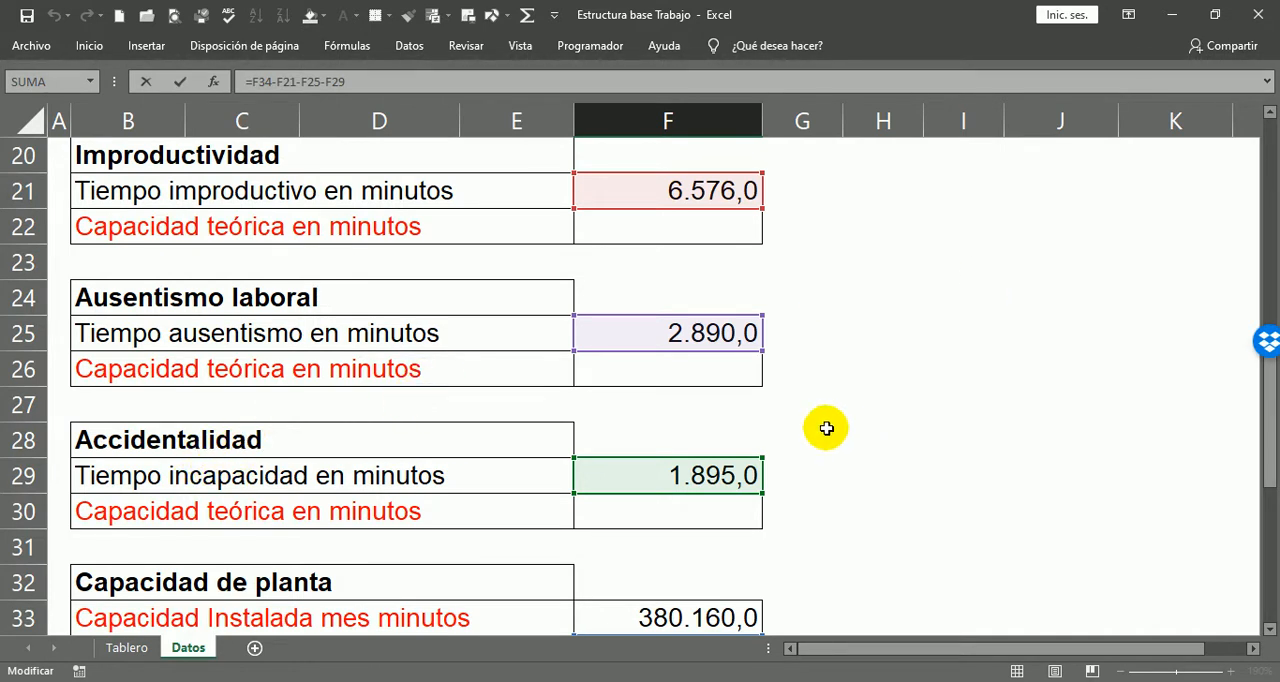
pyautogui.press('Return')
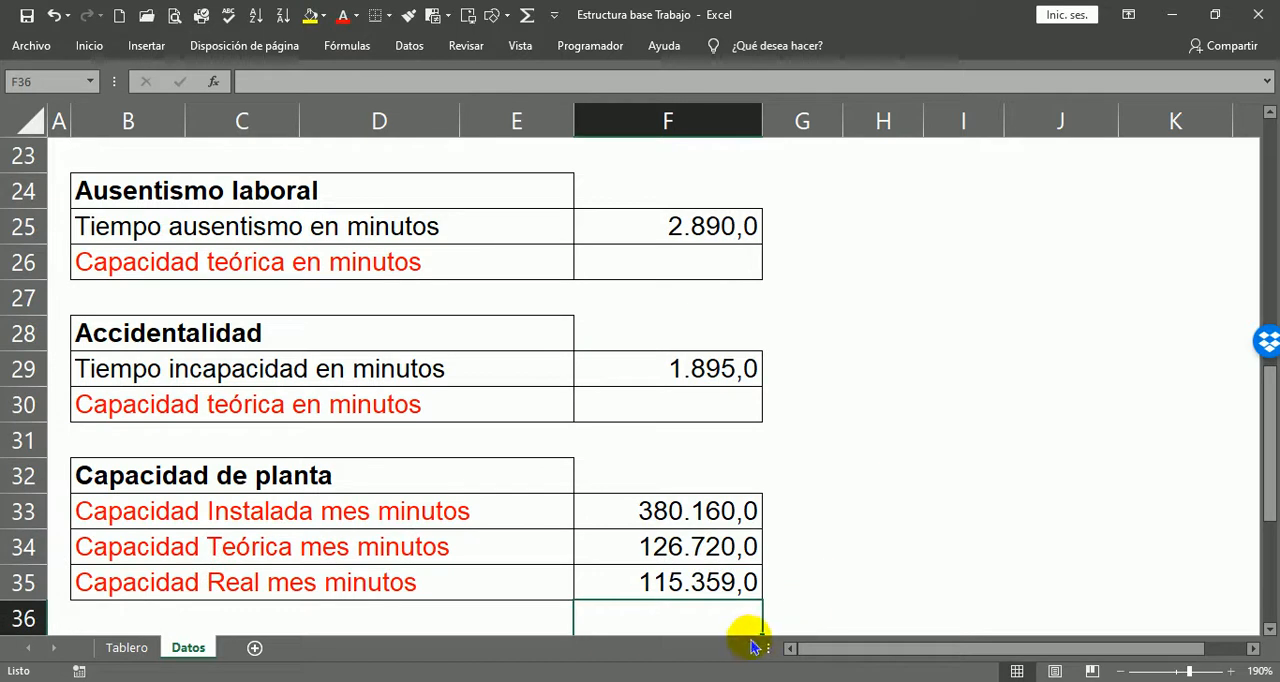
pyautogui.click(752, 574)
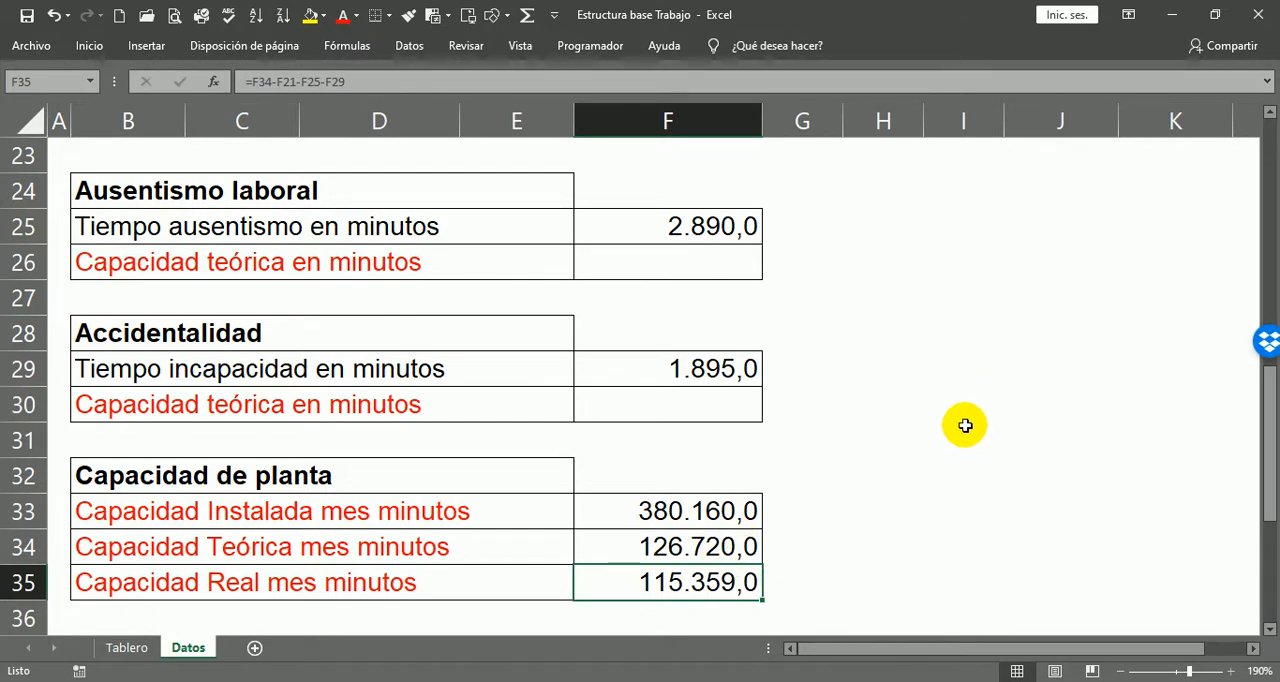
# Step: Review the manually entered values under OP. Ejecutadas / mes and Eficiencia / Tiempo in rows 5, 6, 9 and 10
pyautogui.scroll(7, 960, 423)
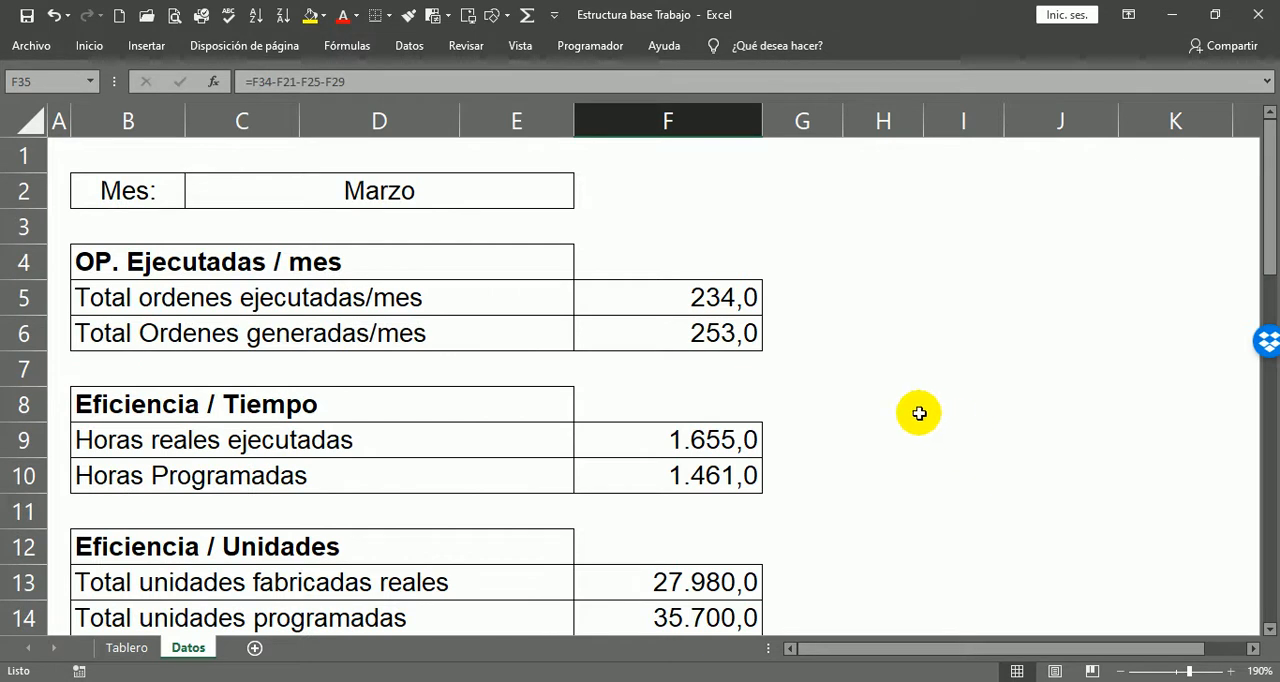
pyautogui.click(280, 265)
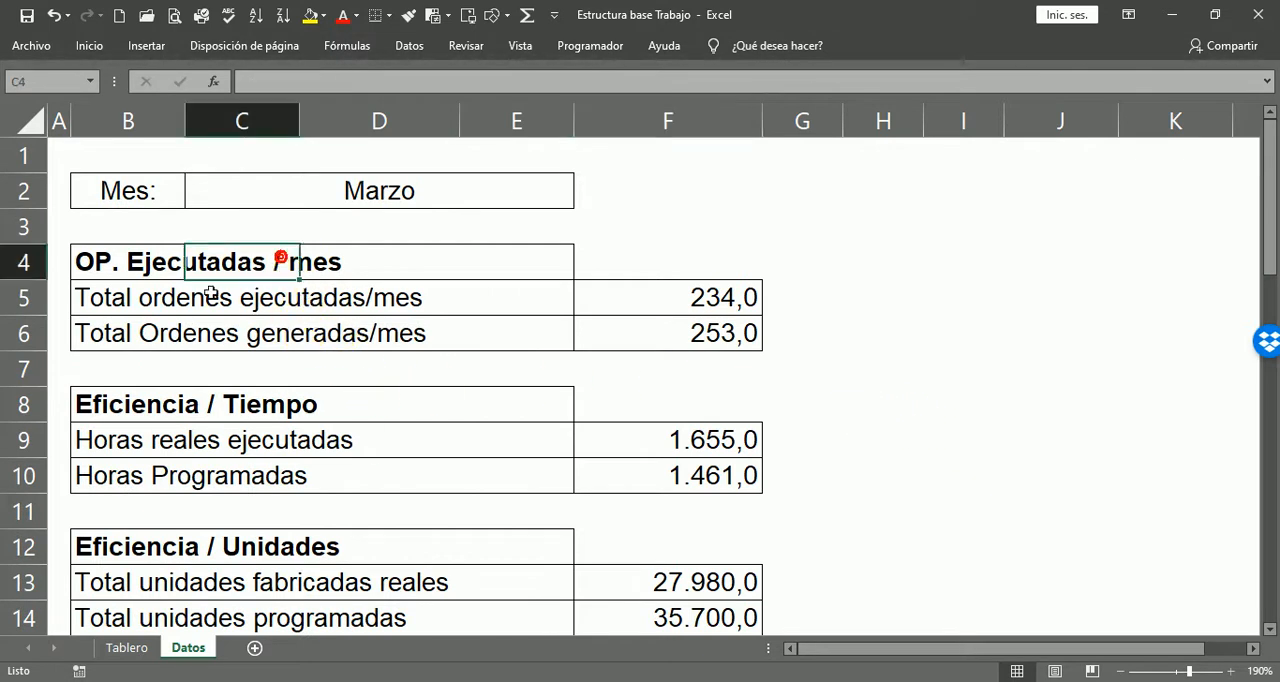
pyautogui.click(767, 287)
pyautogui.click(771, 334)
pyautogui.click(803, 289)
pyautogui.click(780, 334)
pyautogui.click(779, 445)
pyautogui.click(765, 477)
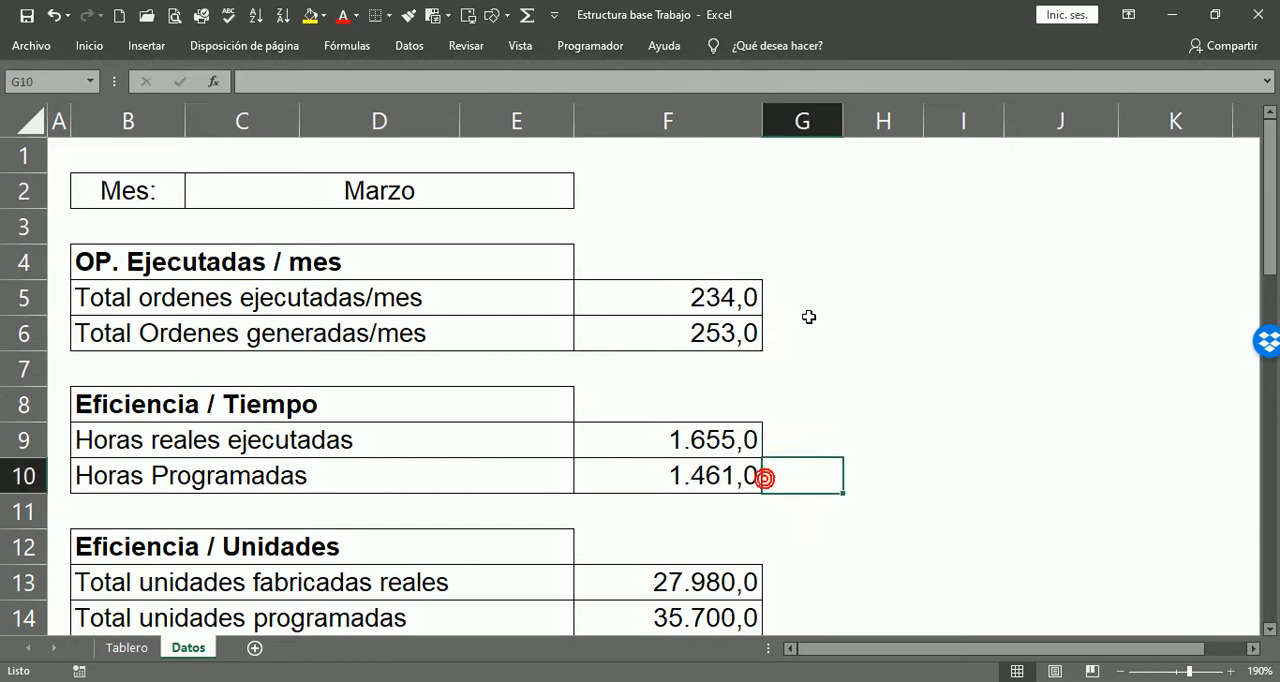
pyautogui.click(748, 297)
pyautogui.click(748, 341)
pyautogui.click(790, 296)
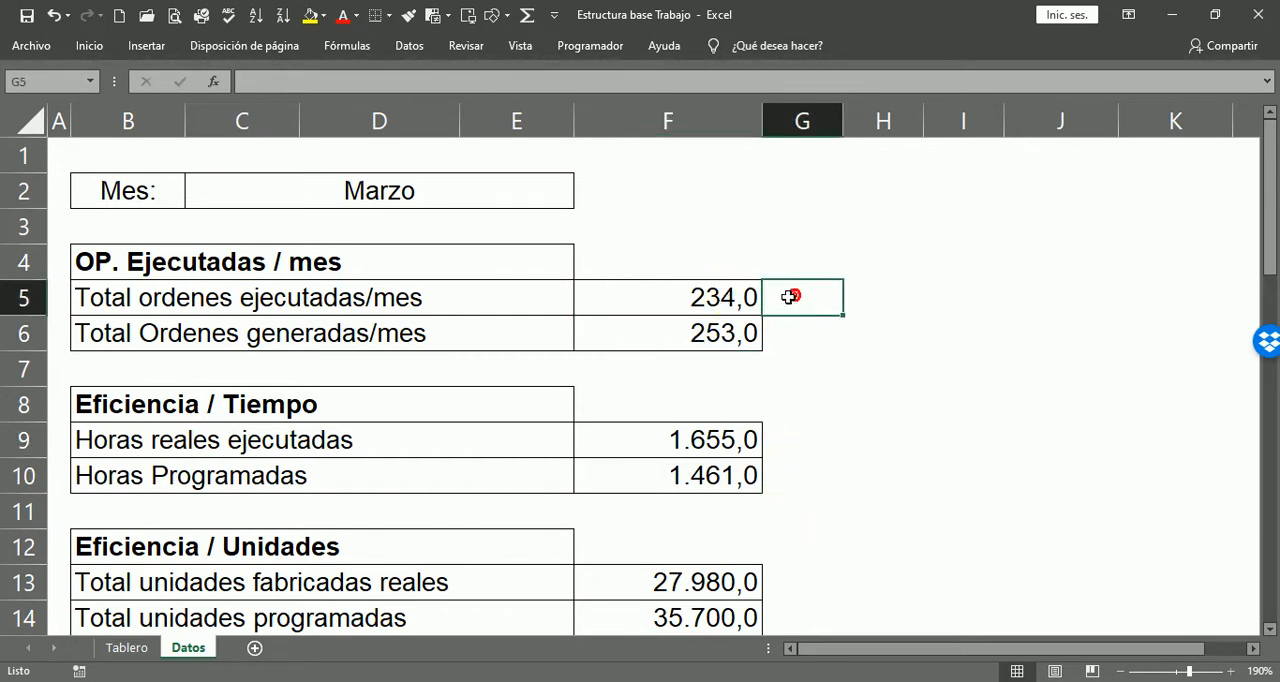
pyautogui.click(724, 285)
pyautogui.click(697, 333)
pyautogui.click(774, 287)
pyautogui.click(771, 331)
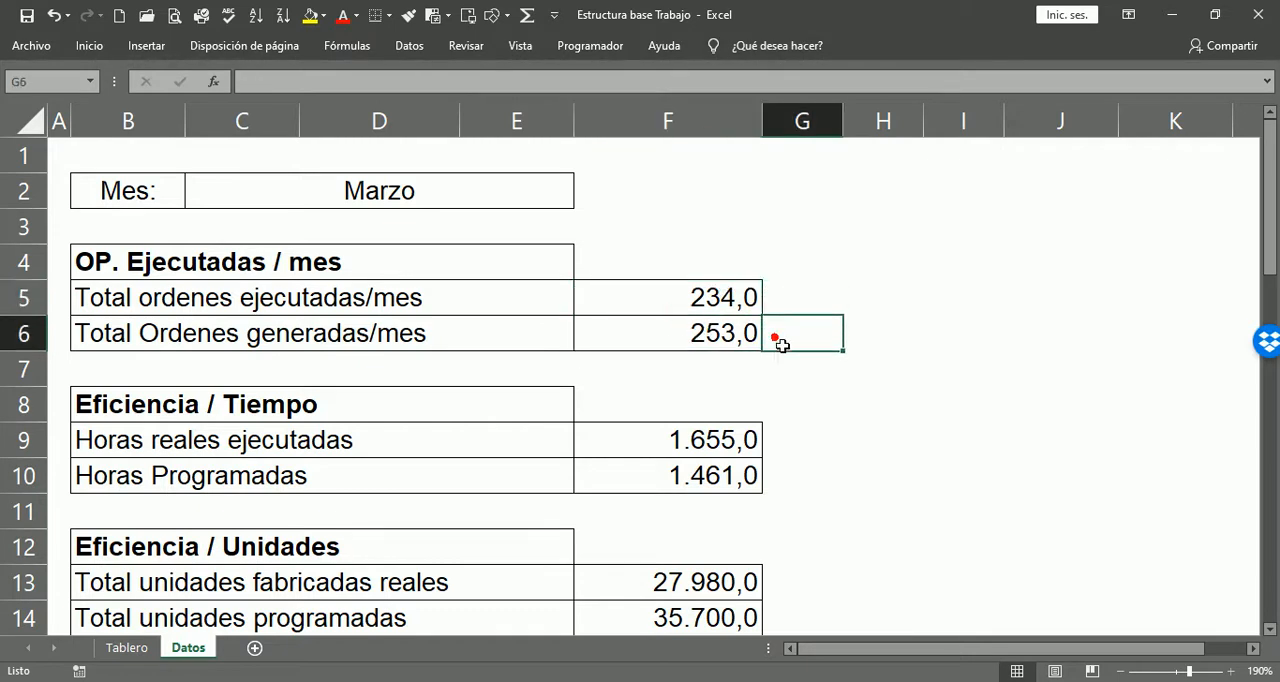
pyautogui.scroll(-1, 771, 460)
pyautogui.click(768, 330)
pyautogui.click(800, 368)
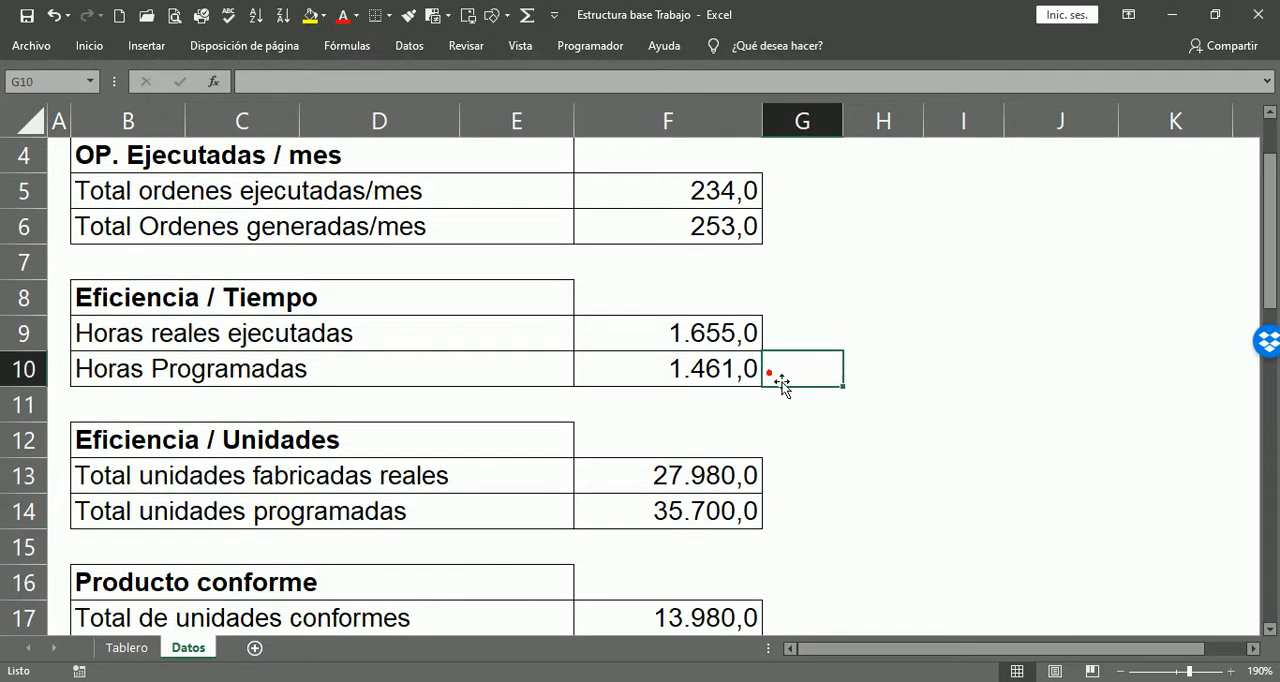
# Step: Link Total unidades fabricadas reales in F18 under Producto conforme to the Eficiencia / Unidades figure with =F13
pyautogui.scroll(-3, 805, 400)
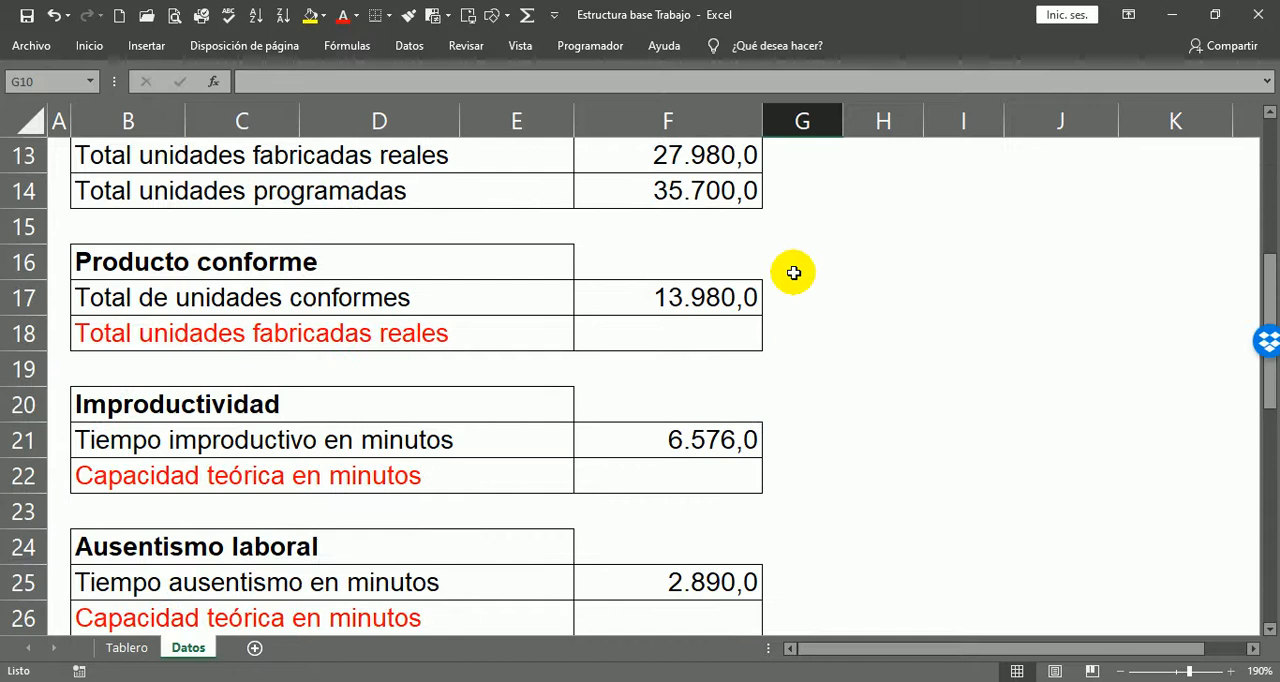
pyautogui.click(686, 333)
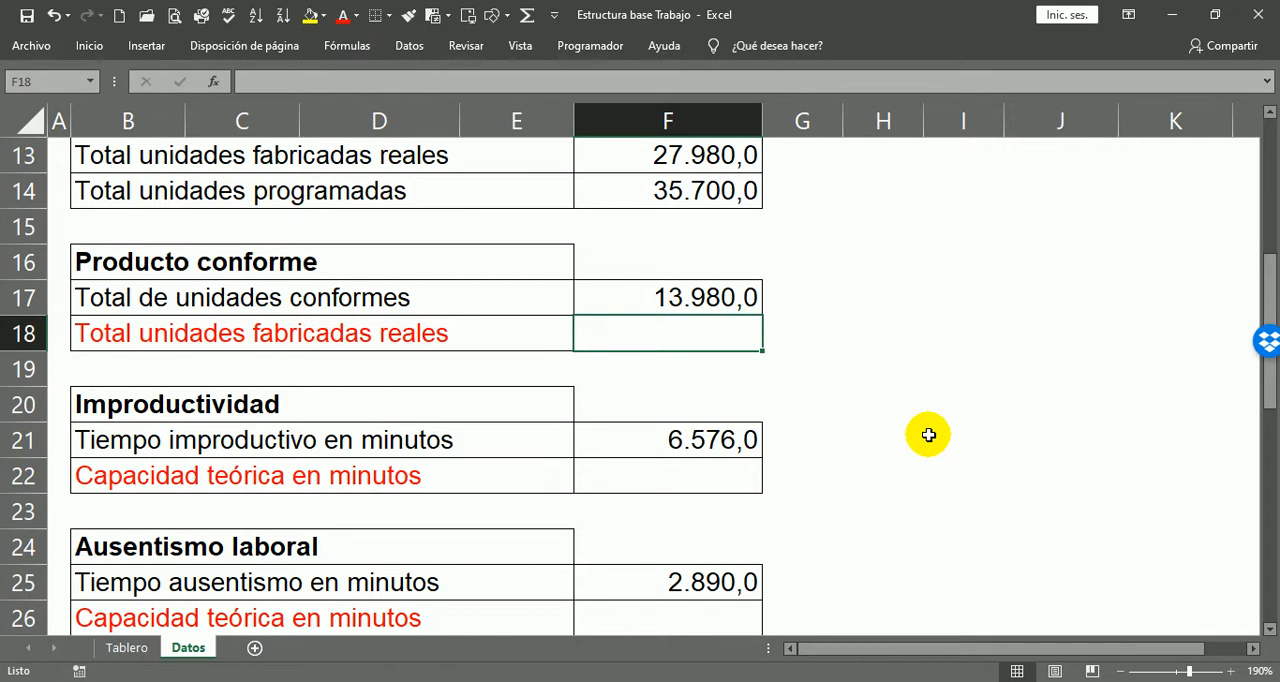
pyautogui.scroll(1, 900, 410)
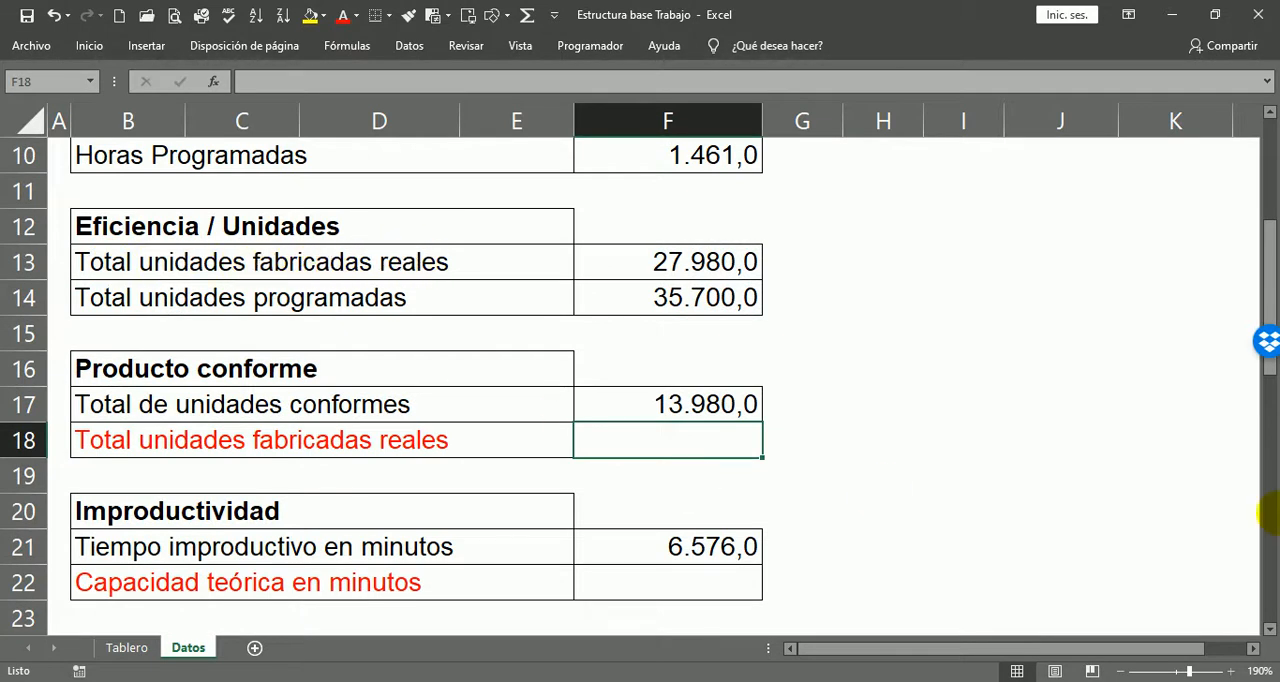
pyautogui.write('=')
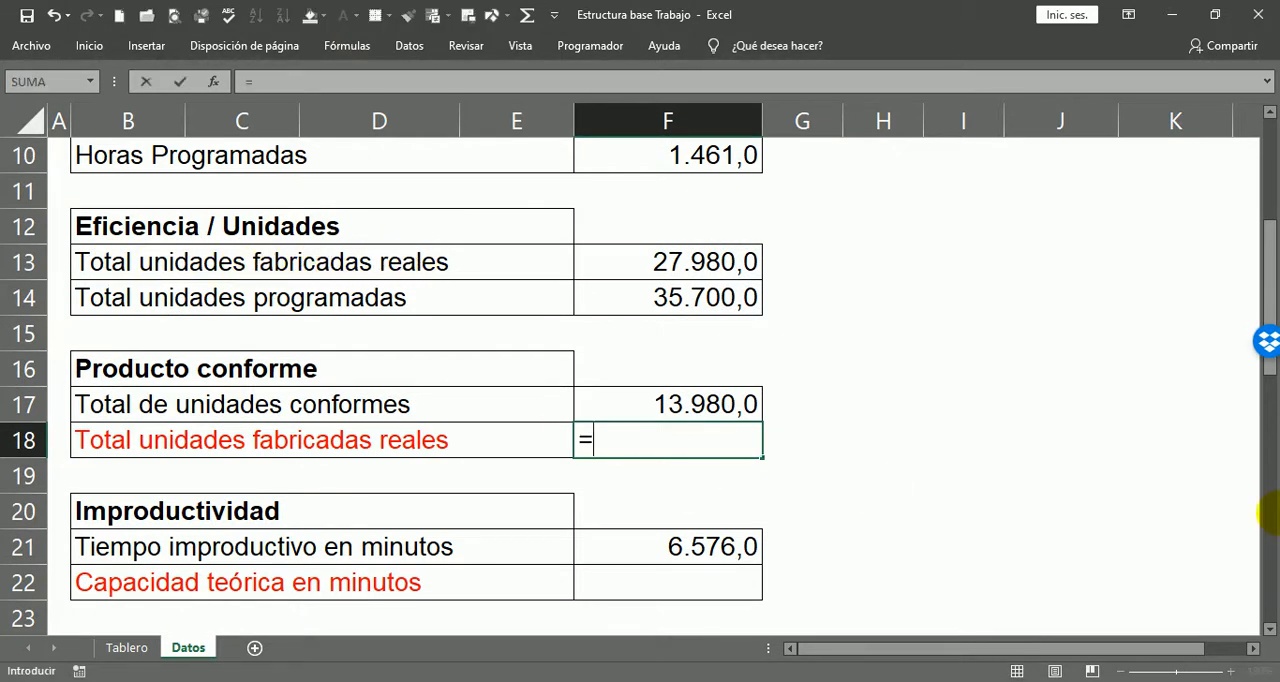
pyautogui.click(695, 262)
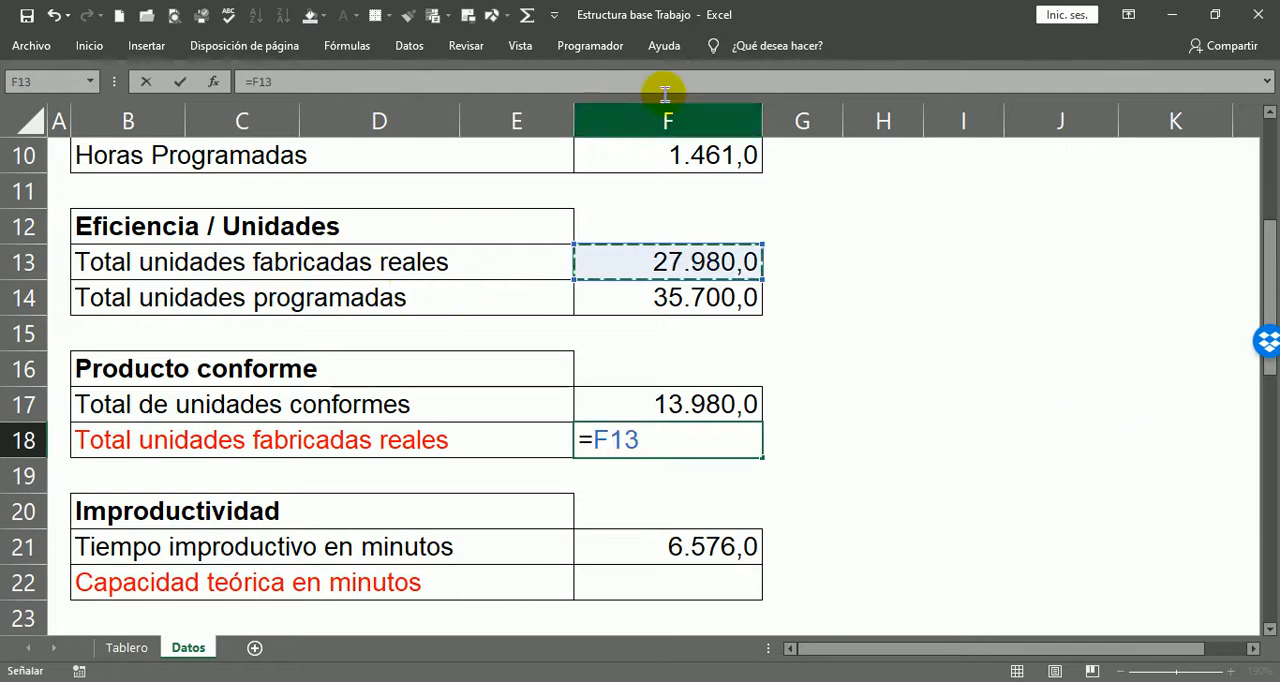
pyautogui.press('Return')
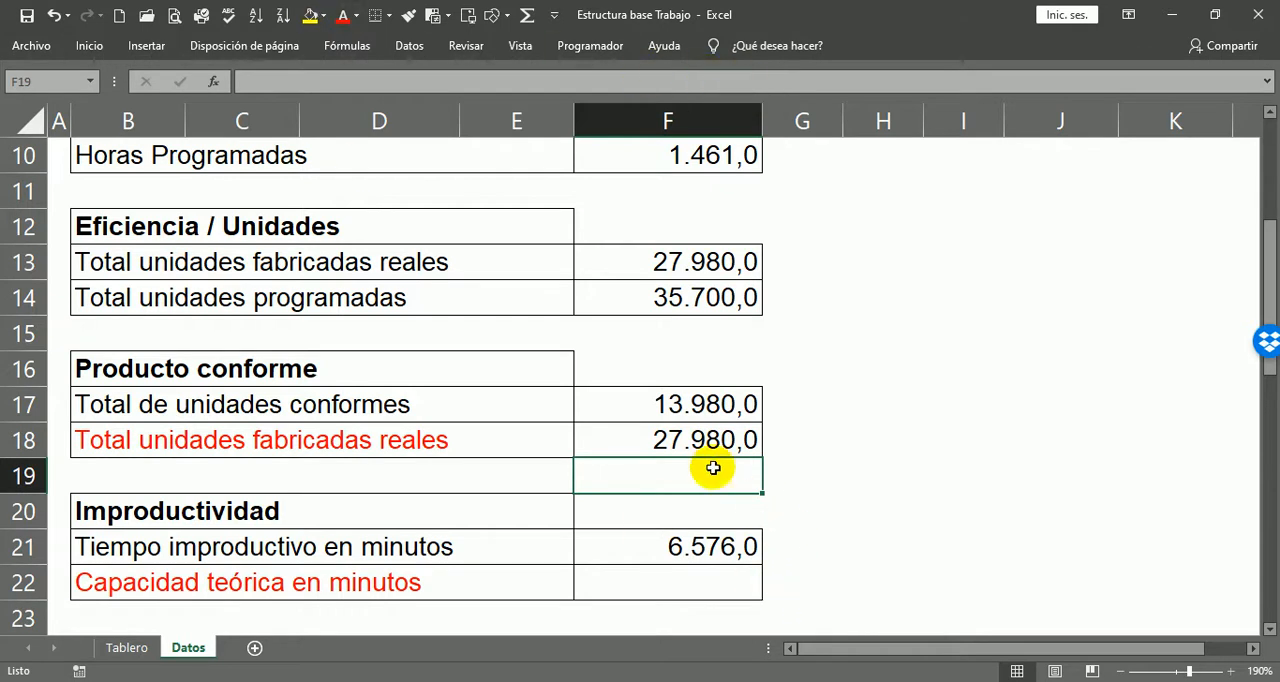
# Step: Check that the formula in F18 references the manufactured units cell F13
pyautogui.click(676, 438)
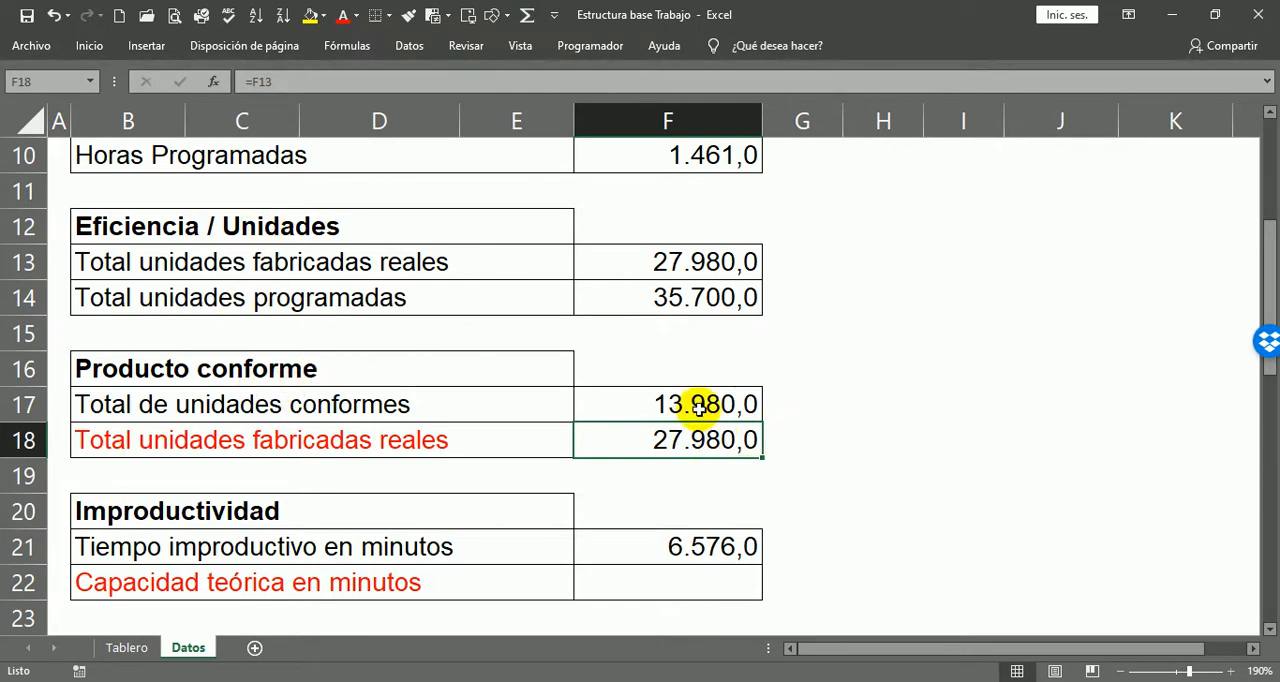
pyautogui.click(666, 255)
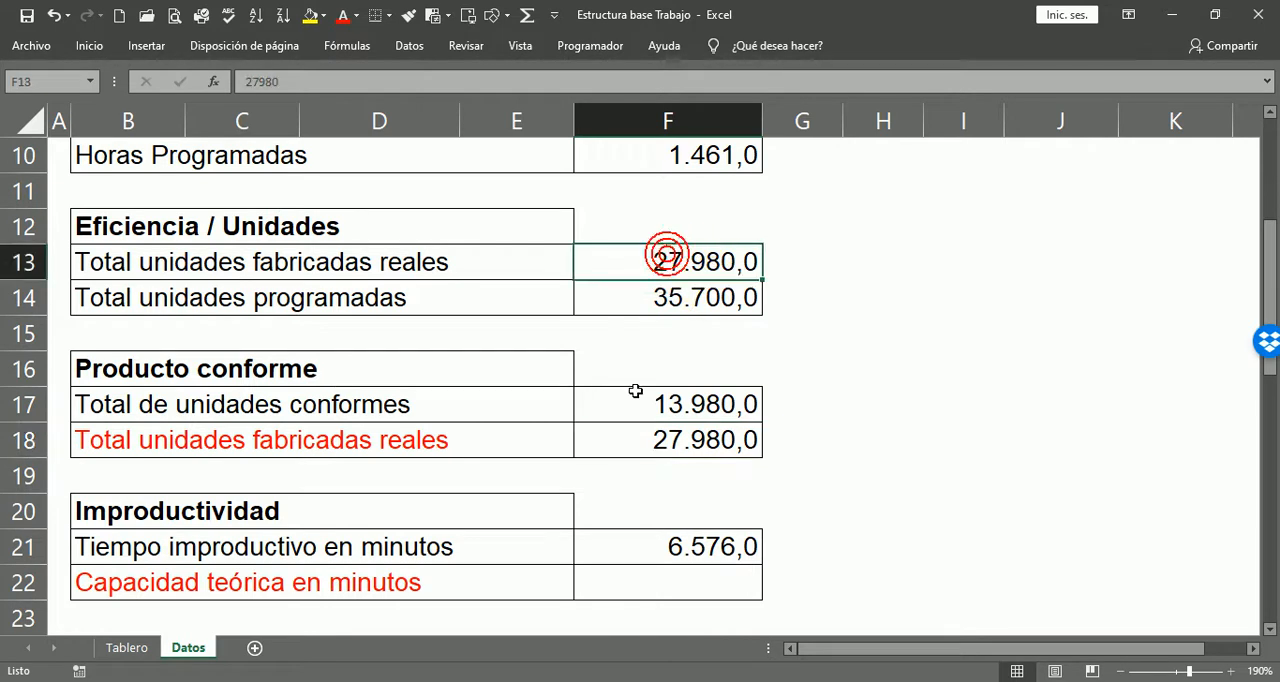
pyautogui.click(690, 444)
pyautogui.doubleClick(703, 437)
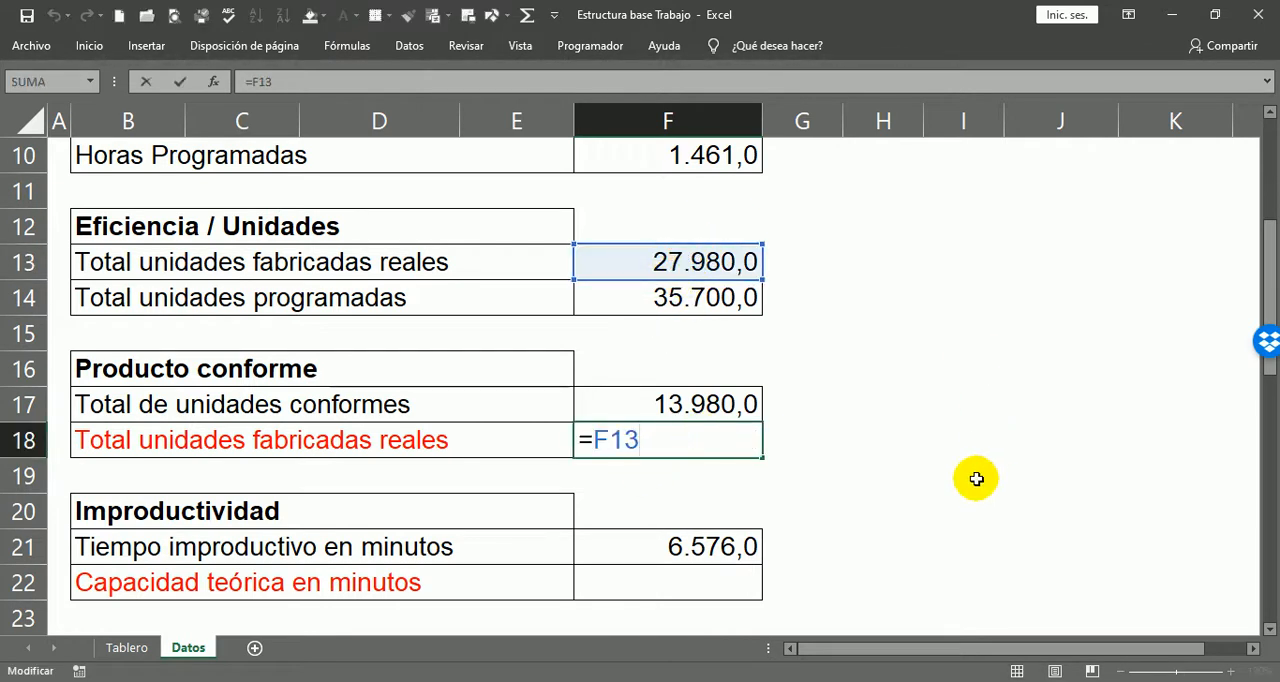
pyautogui.press('Escape')
# Step: Link Capacidad teórica en minutos in F22 under Improductividad to Capacidad Teórica mes minutos with =F34
pyautogui.scroll(-4, 797, 325)
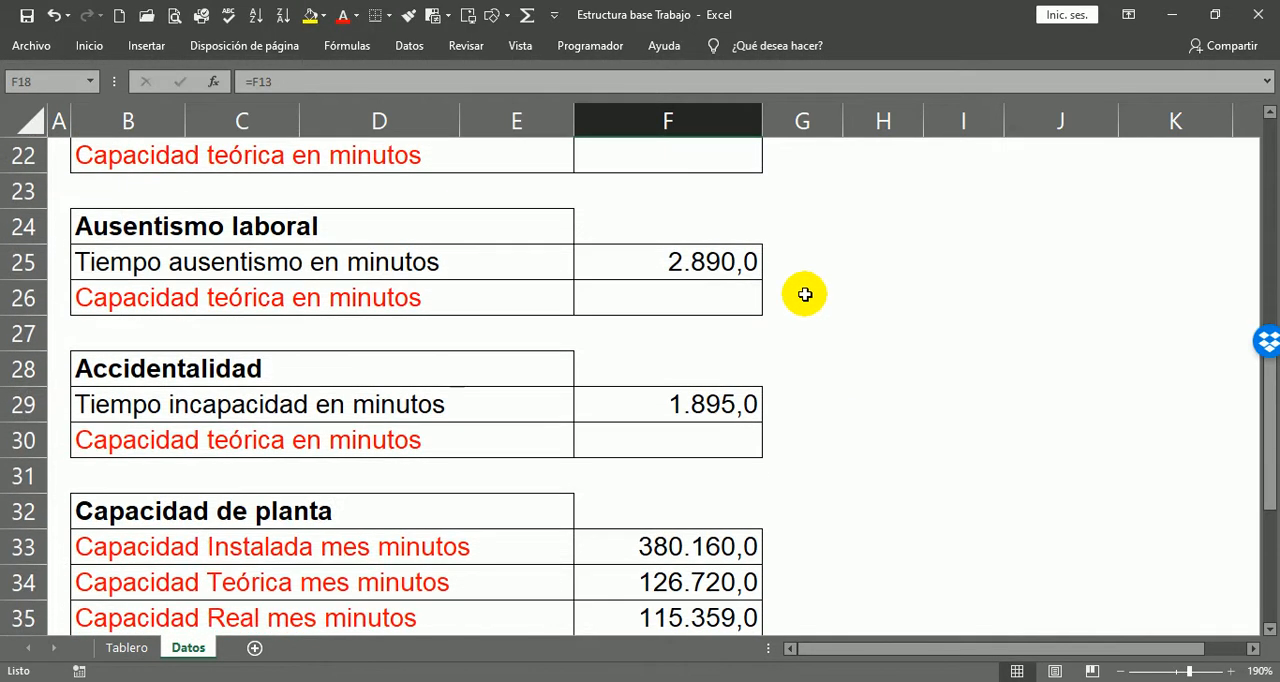
pyautogui.scroll(1, 790, 290)
pyautogui.click(690, 274)
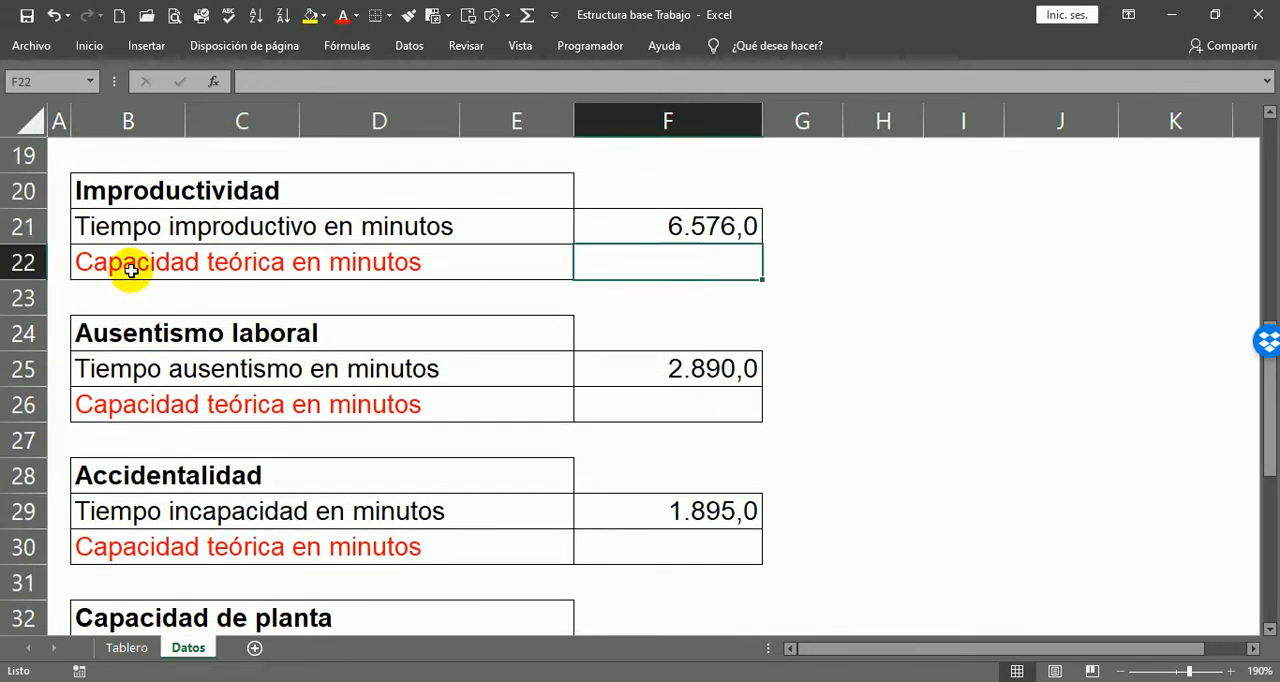
pyautogui.scroll(-2, 871, 445)
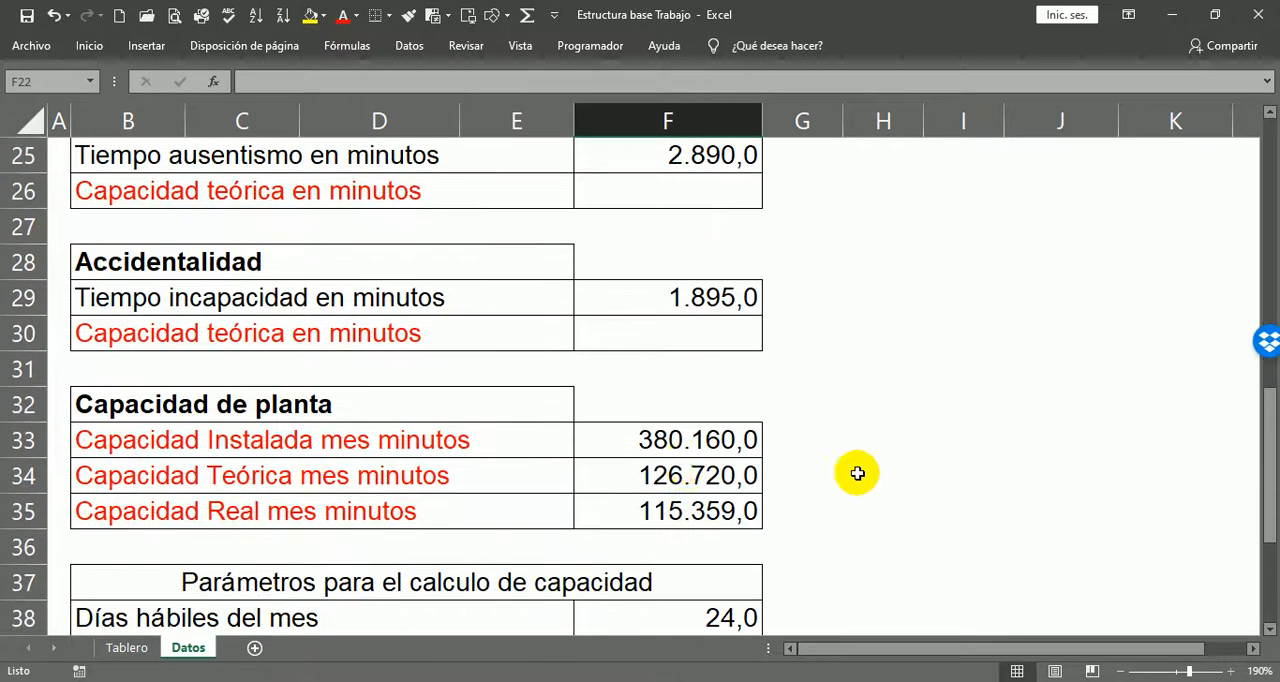
pyautogui.scroll(3, 776, 370)
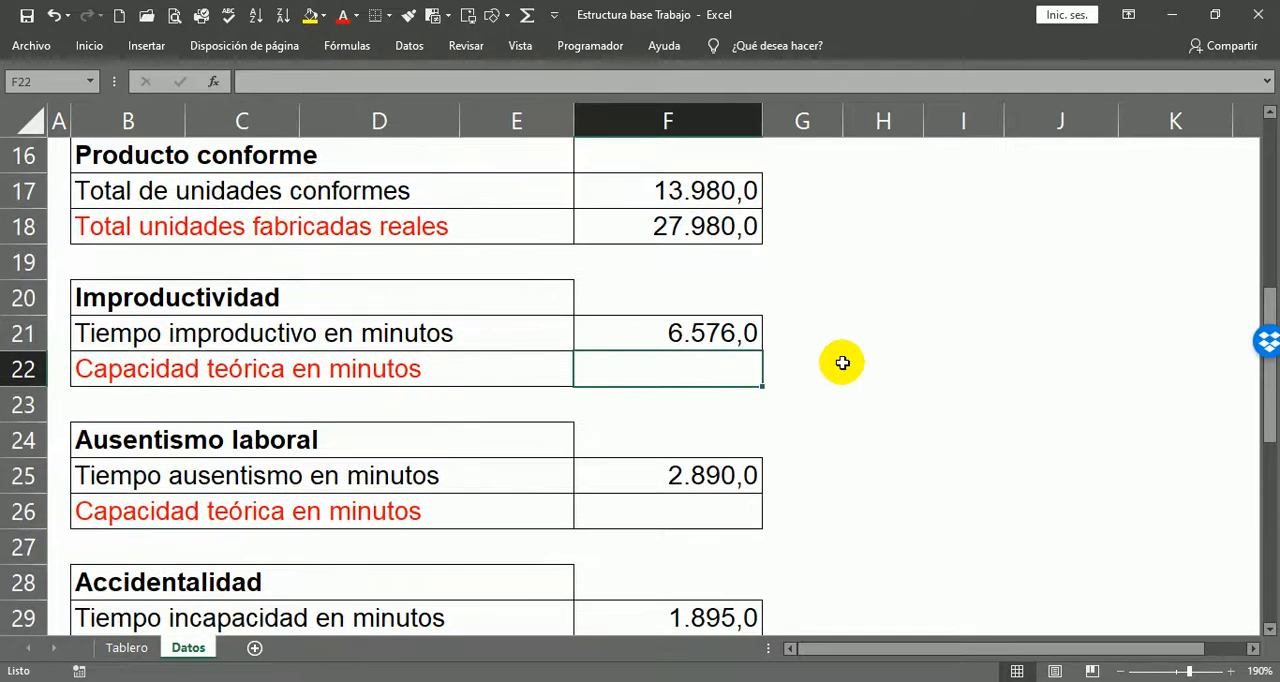
pyautogui.write('=')
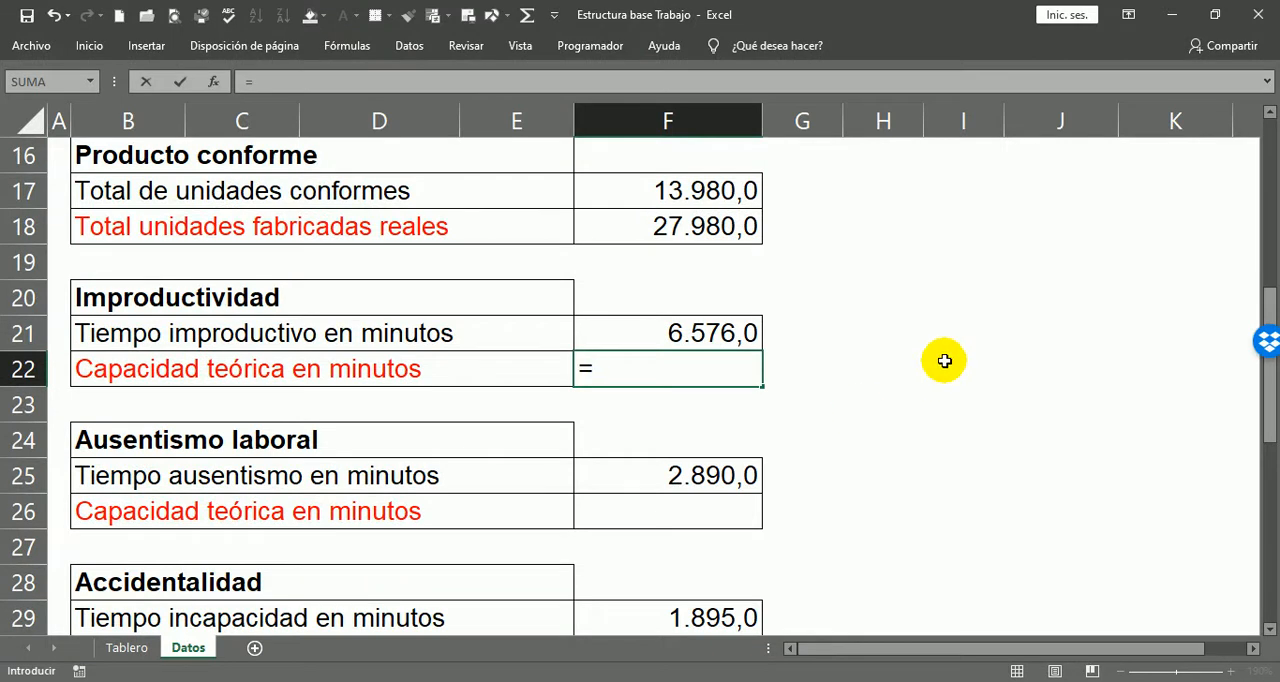
pyautogui.scroll(-4, 890, 400)
pyautogui.click(745, 373)
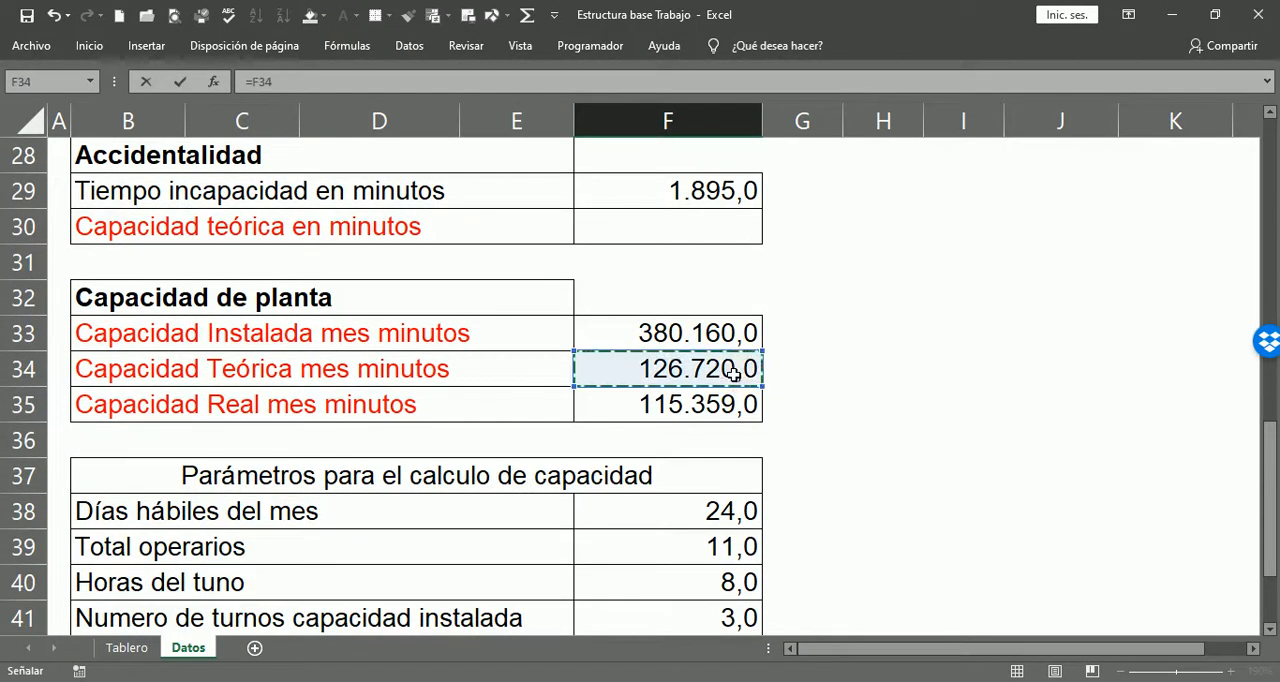
pyautogui.press('Return')
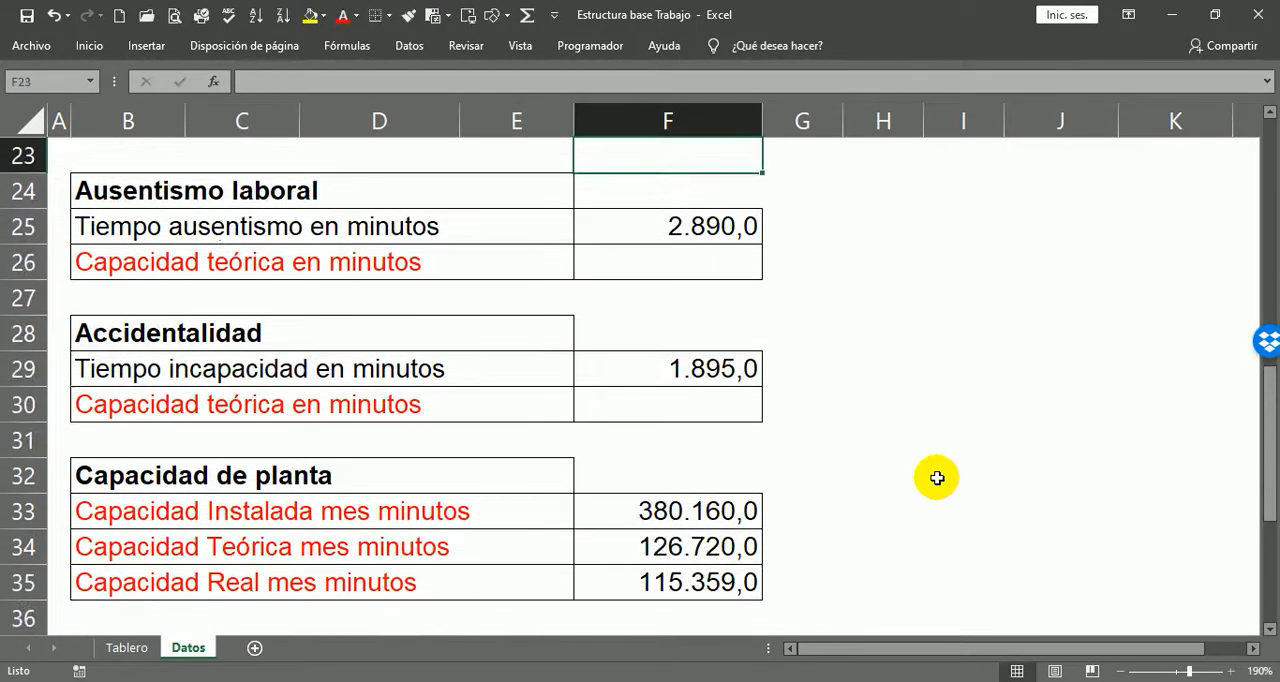
# Step: Link Capacidad teórica en minutos in F26 under Ausentismo laboral to Capacidad Teórica mes minutos with =F34
pyautogui.scroll(1, 860, 480)
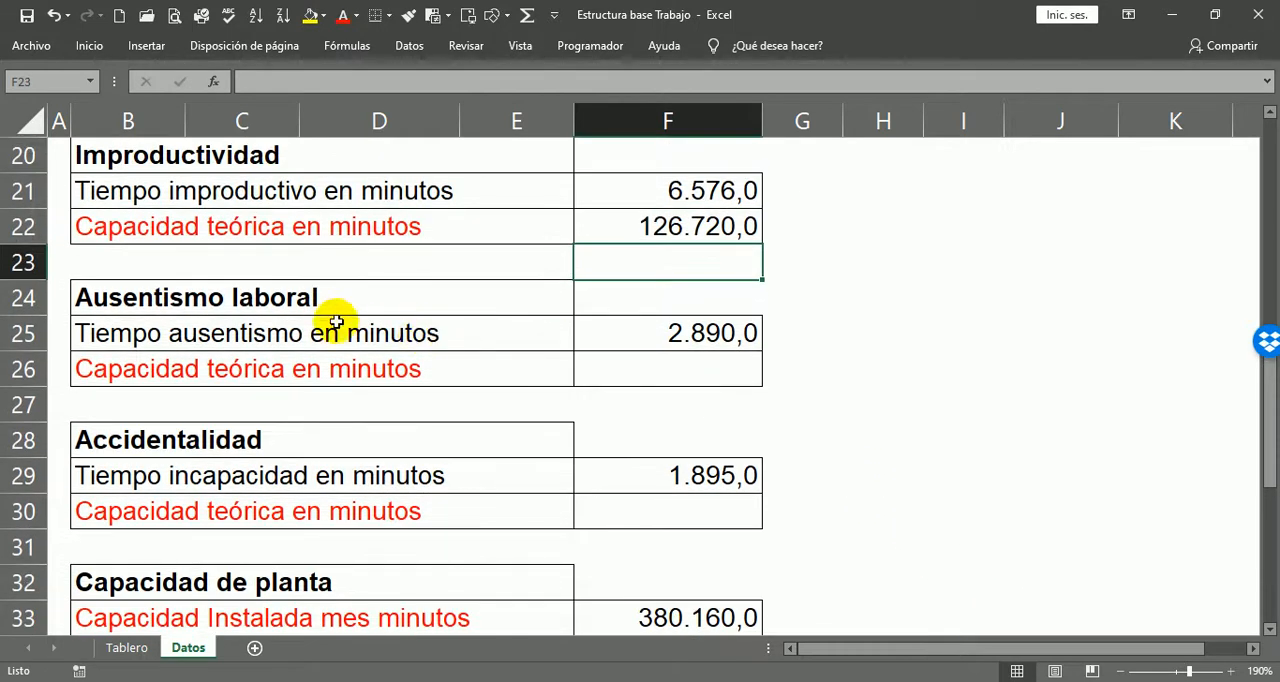
pyautogui.click(243, 369)
pyautogui.click(626, 373)
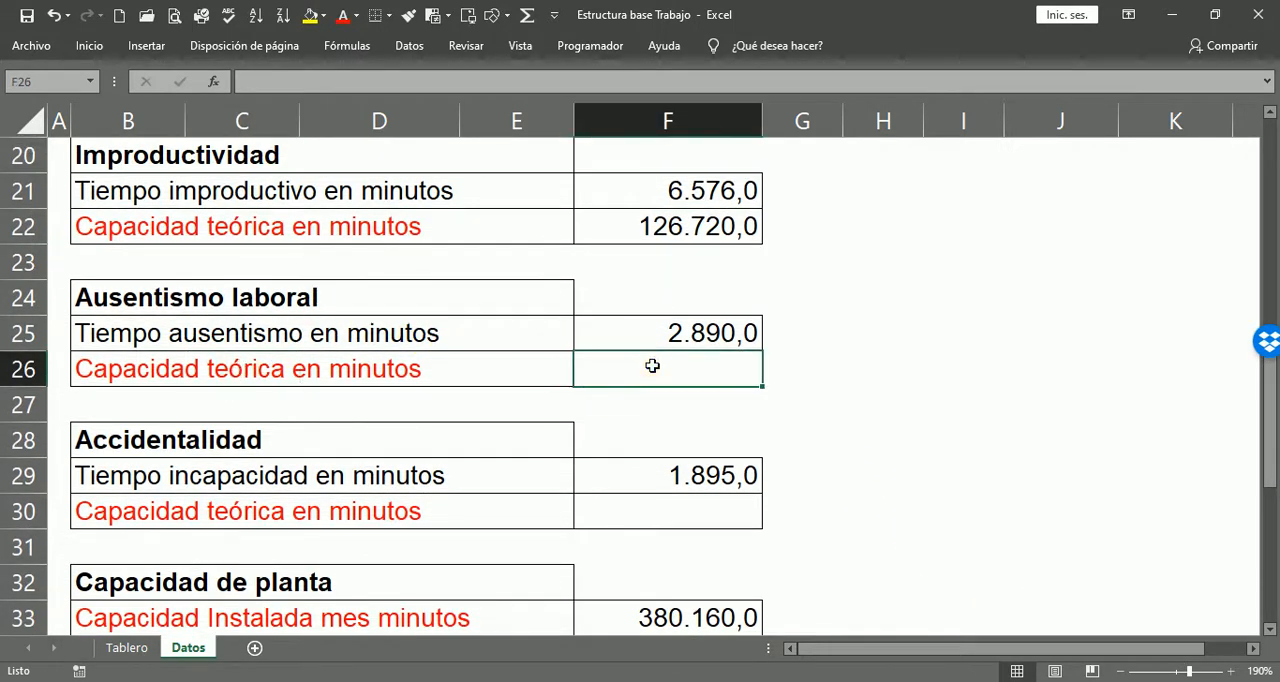
pyautogui.write('=')
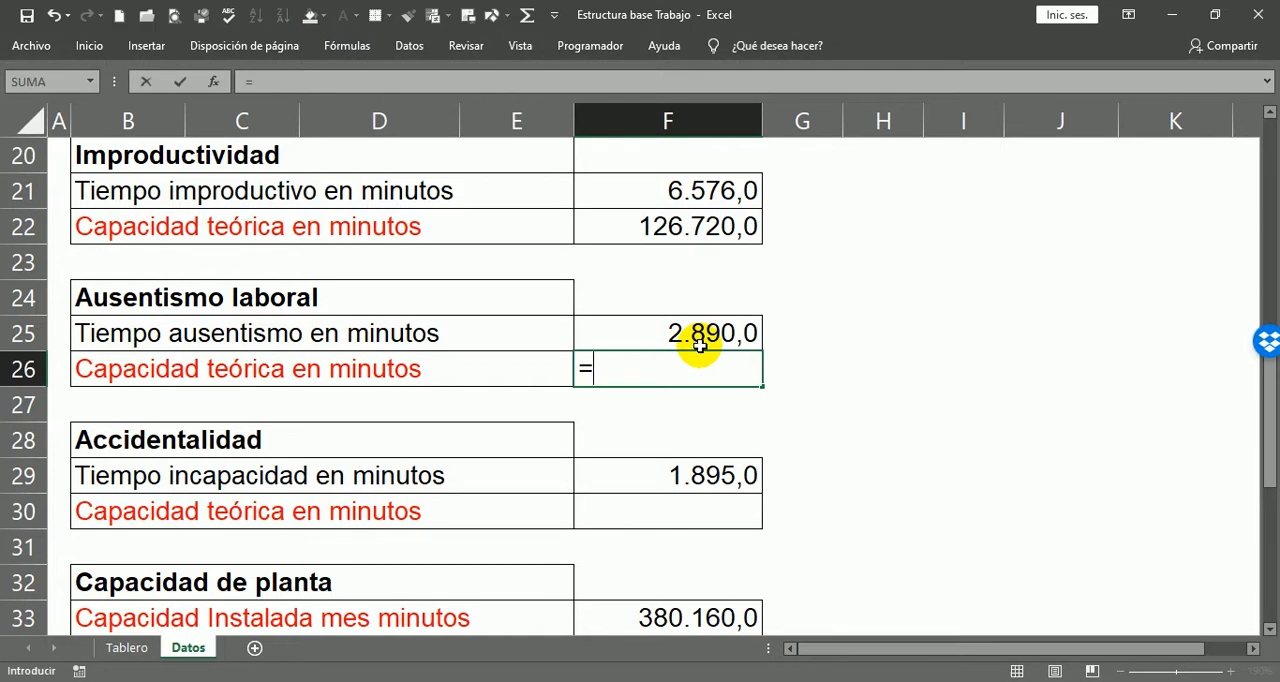
pyautogui.scroll(-2, 814, 394)
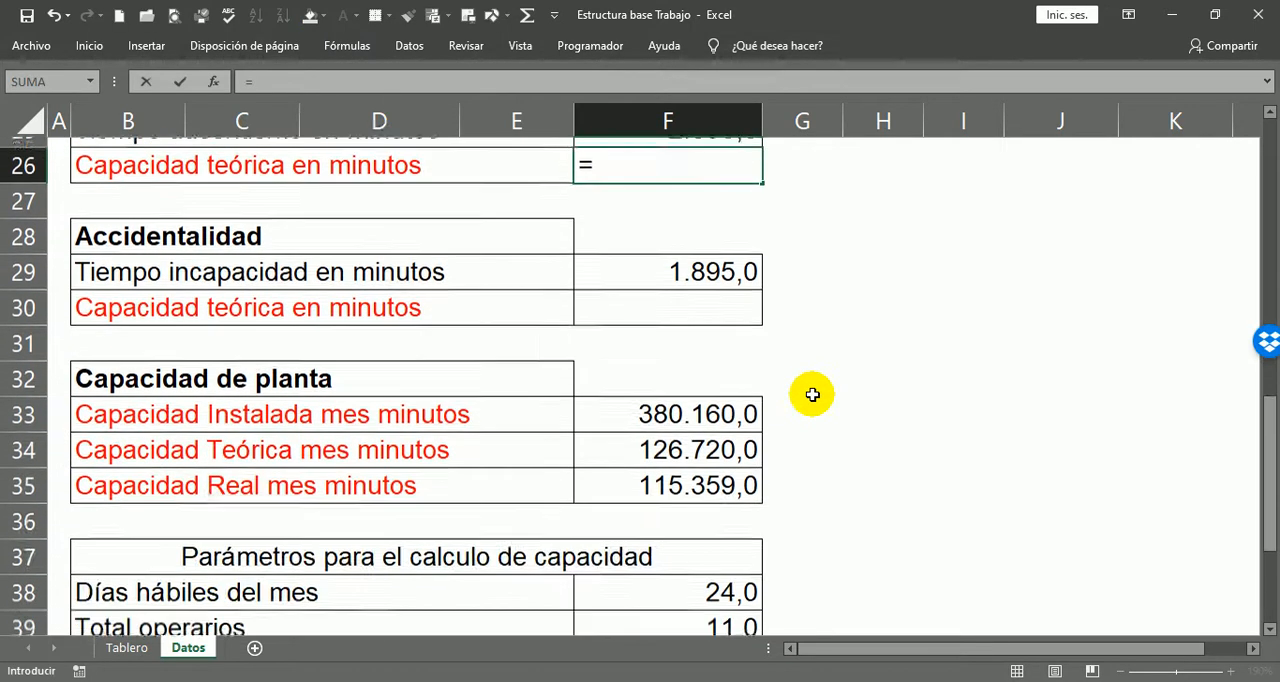
pyautogui.click(725, 428)
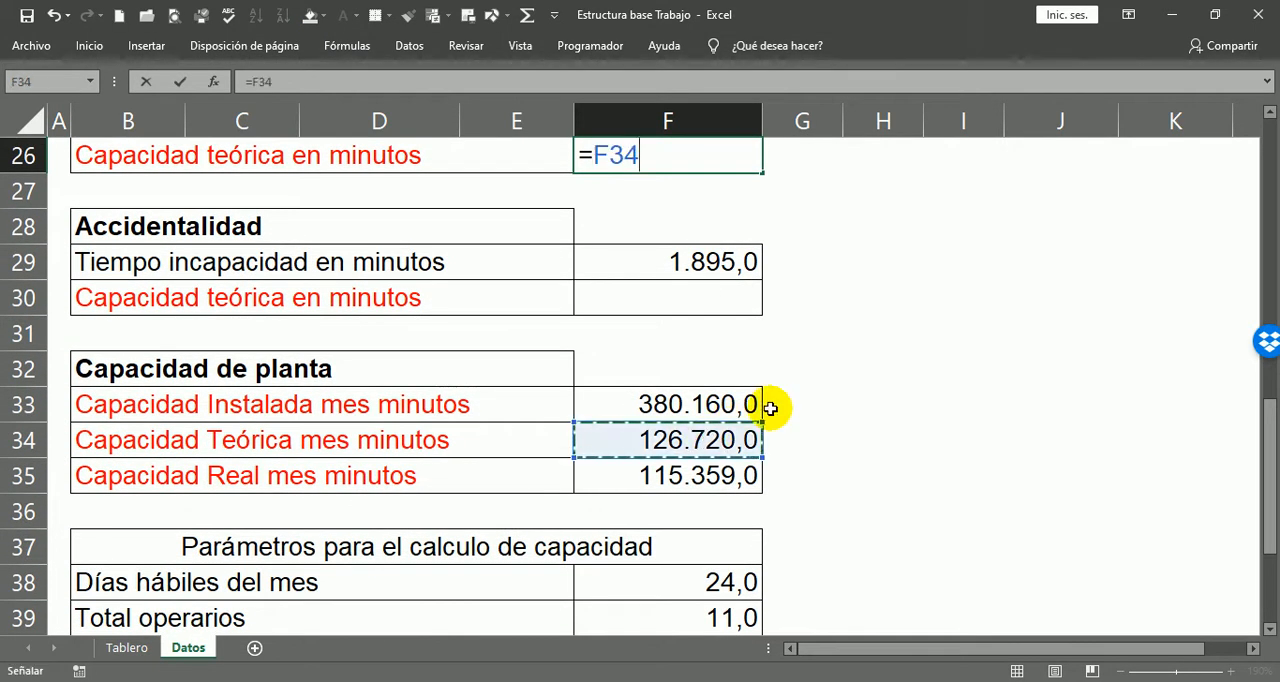
pyautogui.press('Return')
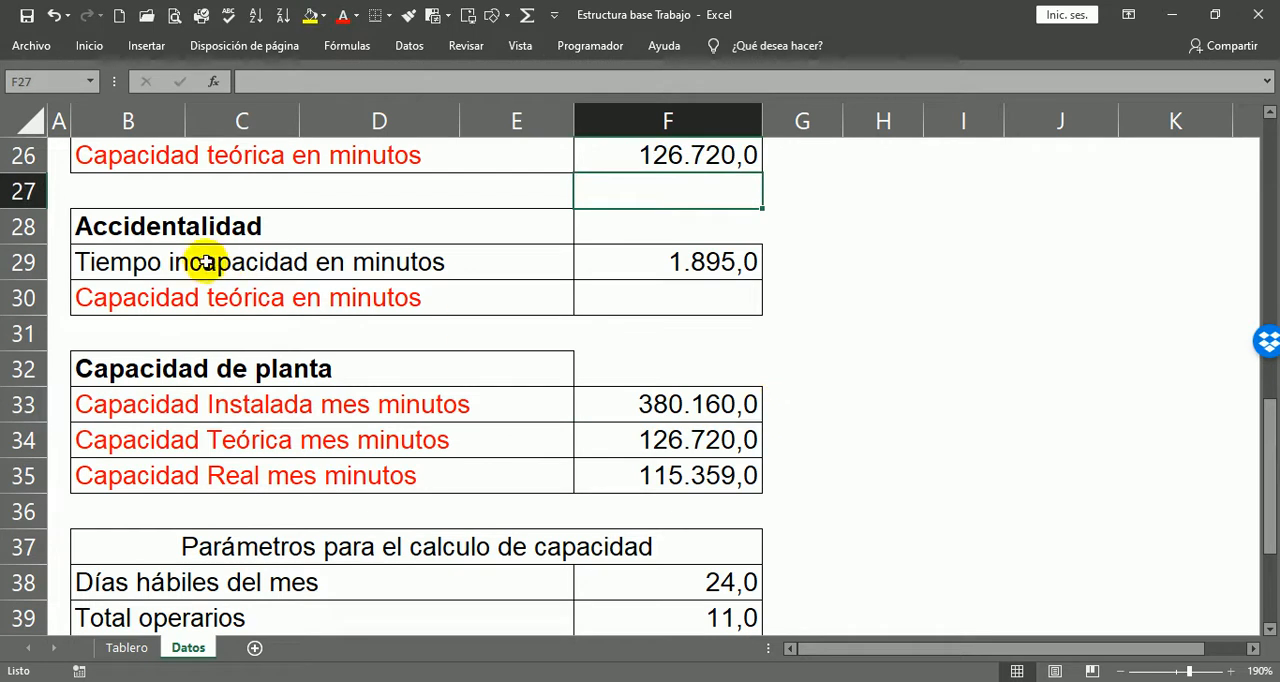
# Step: Link Capacidad teórica en minutos in F30 under Accidentalidad to Capacidad Teórica mes minutos with =F34
pyautogui.click(680, 297)
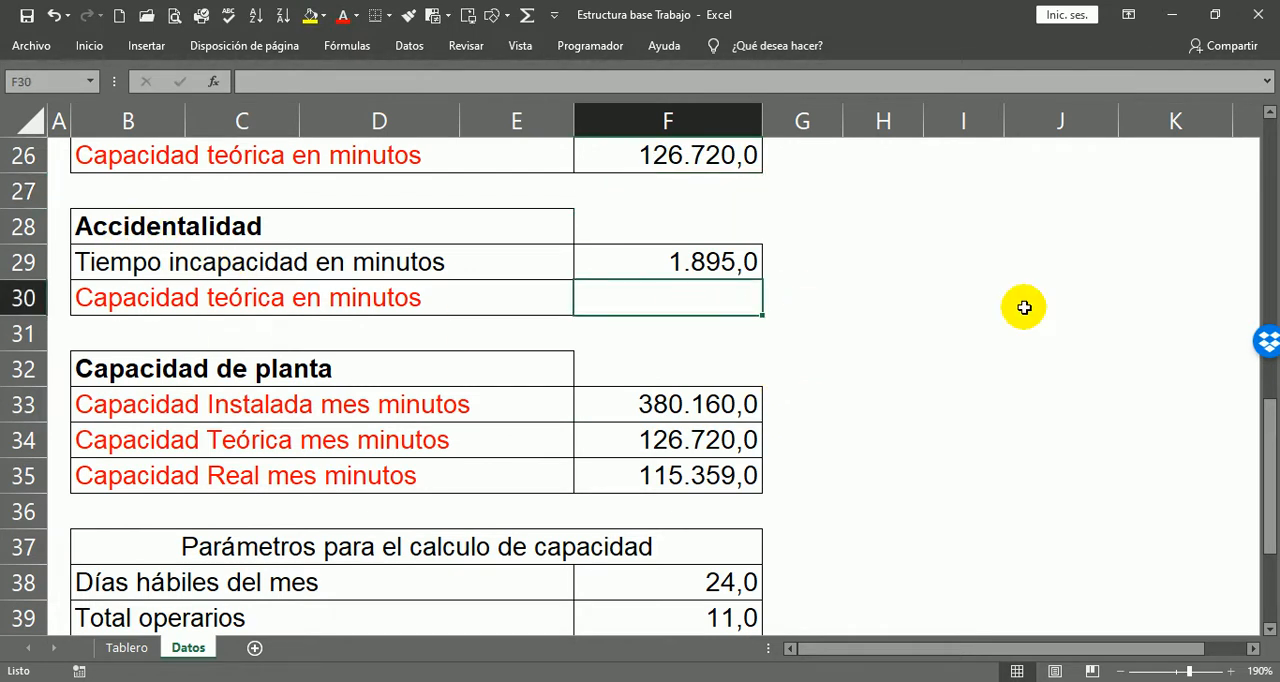
pyautogui.write('=')
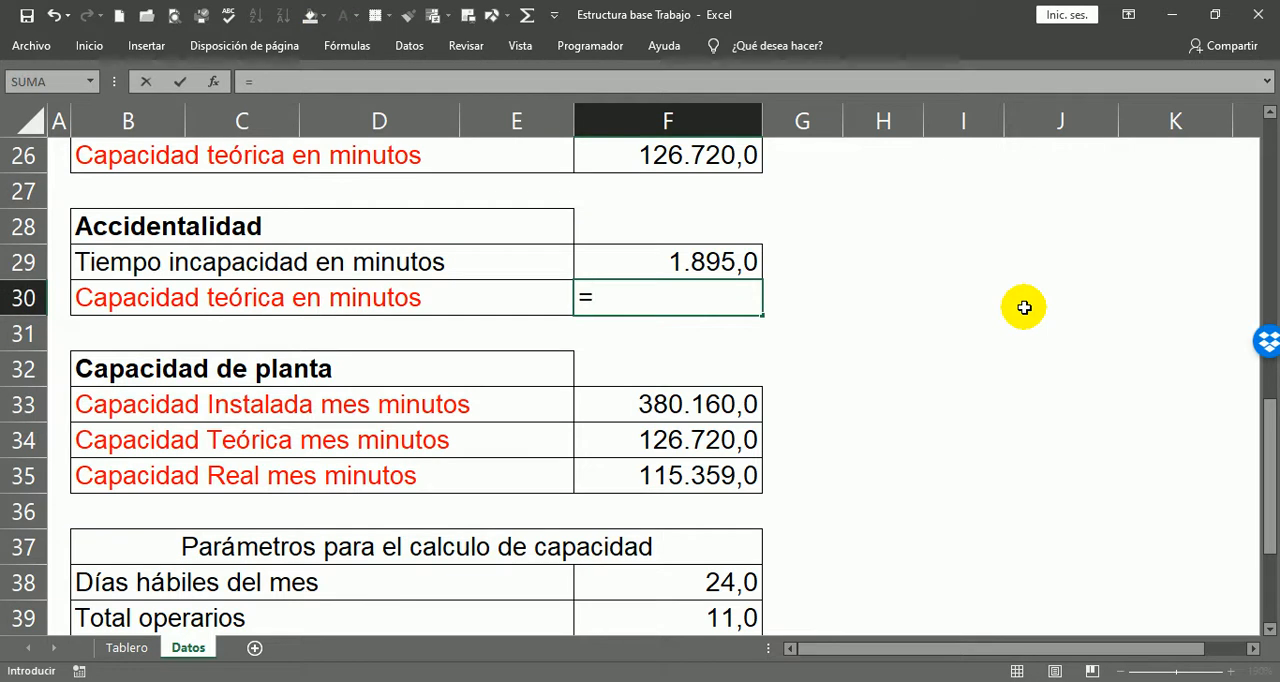
pyautogui.click(742, 440)
pyautogui.press('Return')
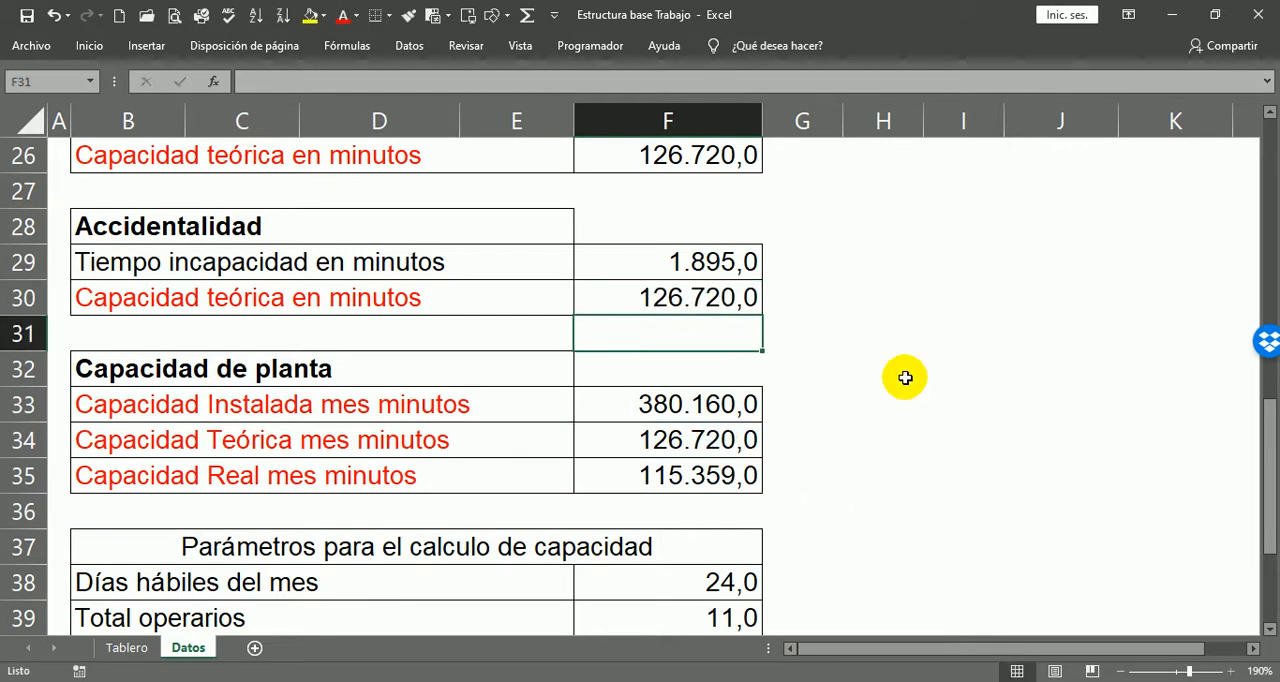
pyautogui.click(897, 354)
# Step: Review all Datos tables from OP. Ejecutadas / mes through the capacity parameters, and open the Tablero sheet
pyautogui.scroll(-3, 903, 411)
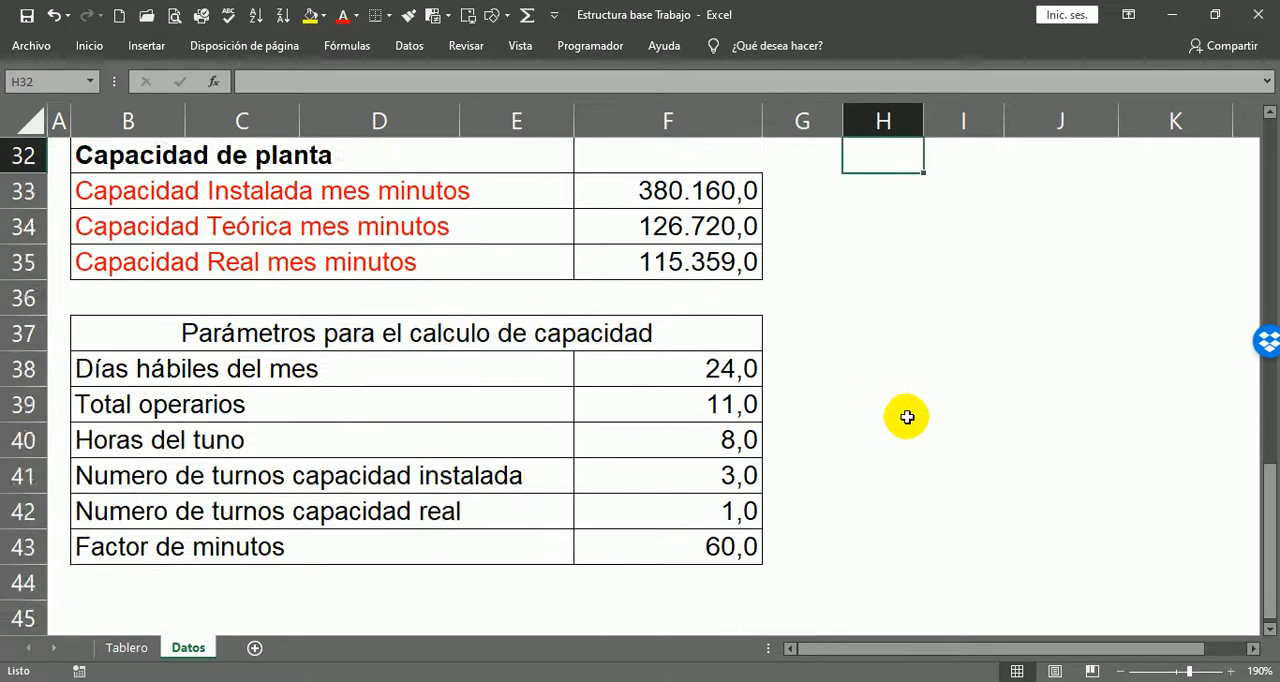
pyautogui.scroll(3, 898, 440)
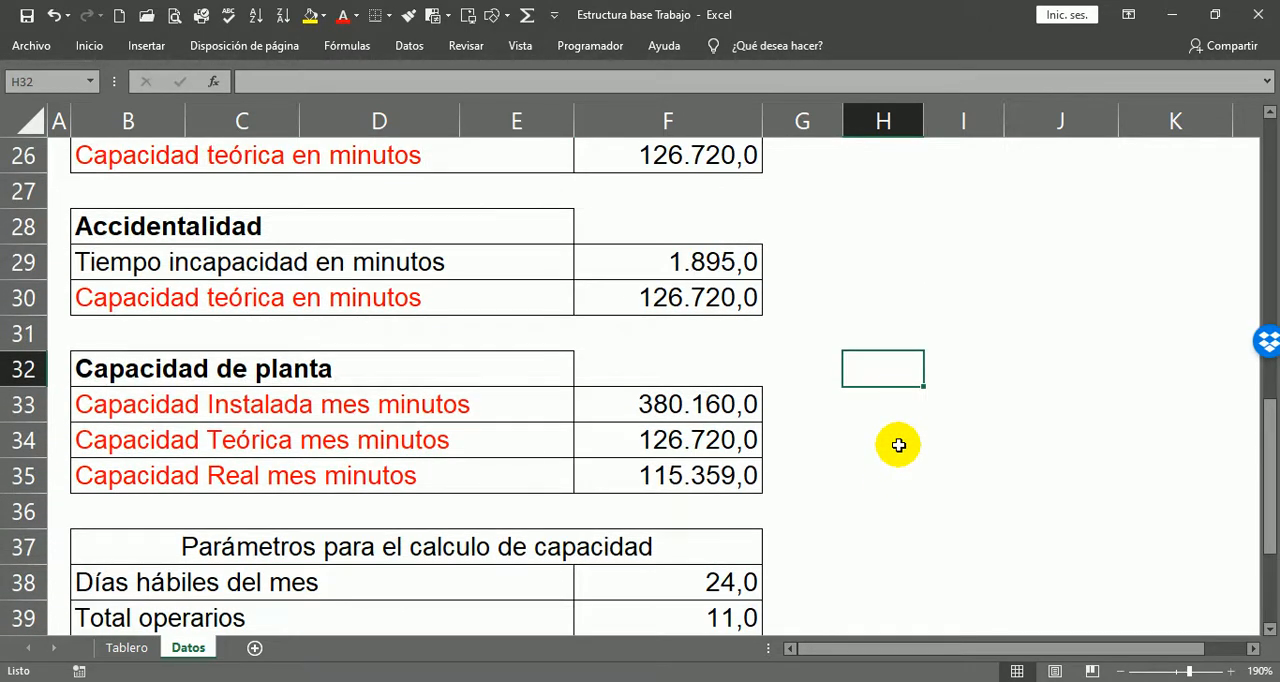
pyautogui.scroll(7, 934, 448)
pyautogui.scroll(1, 853, 327)
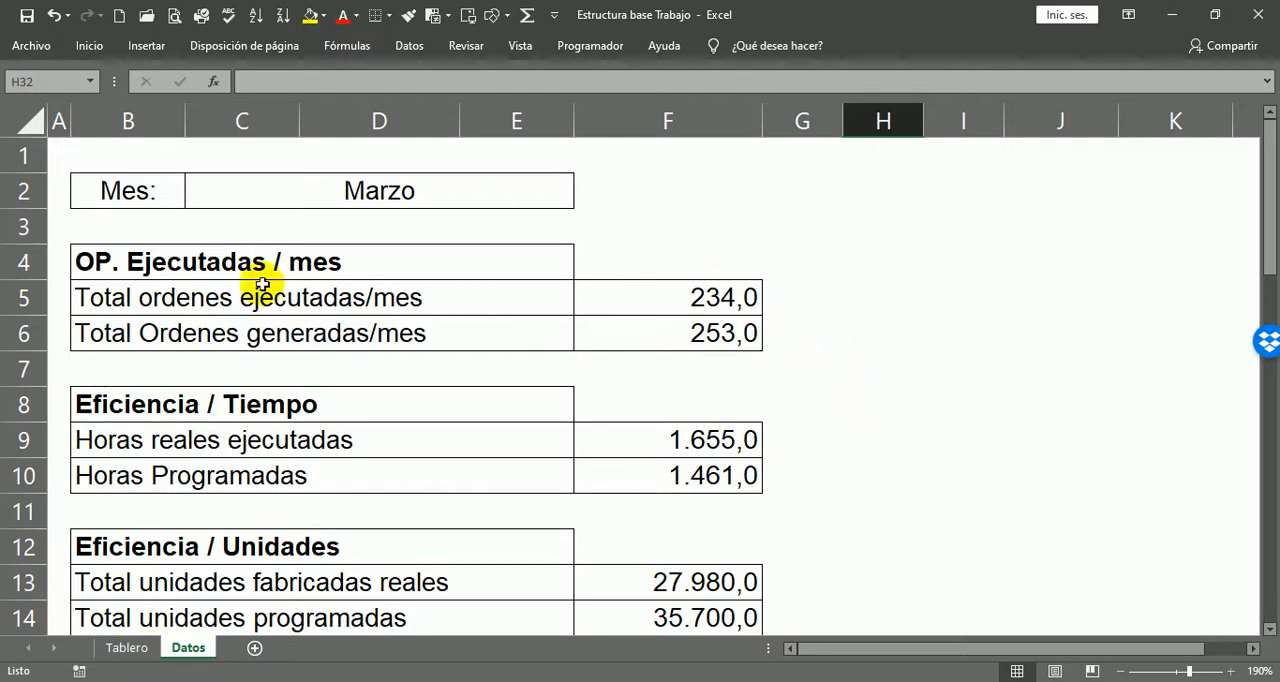
pyautogui.click(774, 283)
pyautogui.click(783, 320)
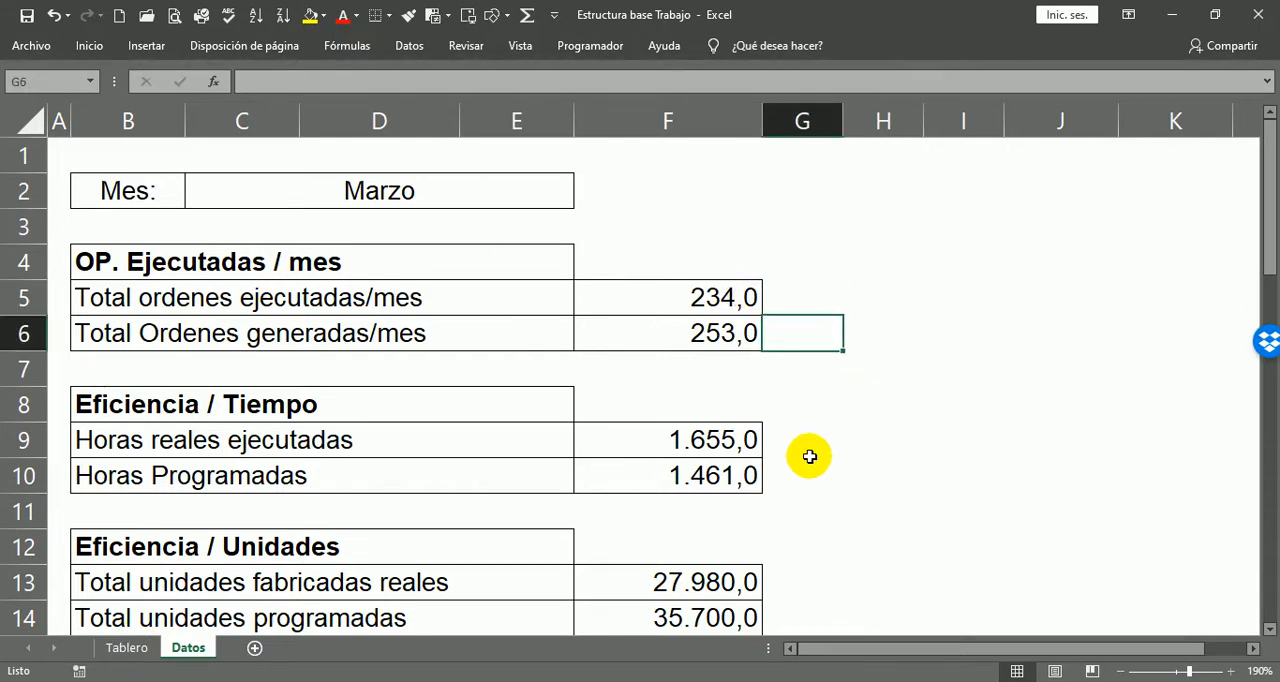
pyautogui.scroll(-5, 810, 457)
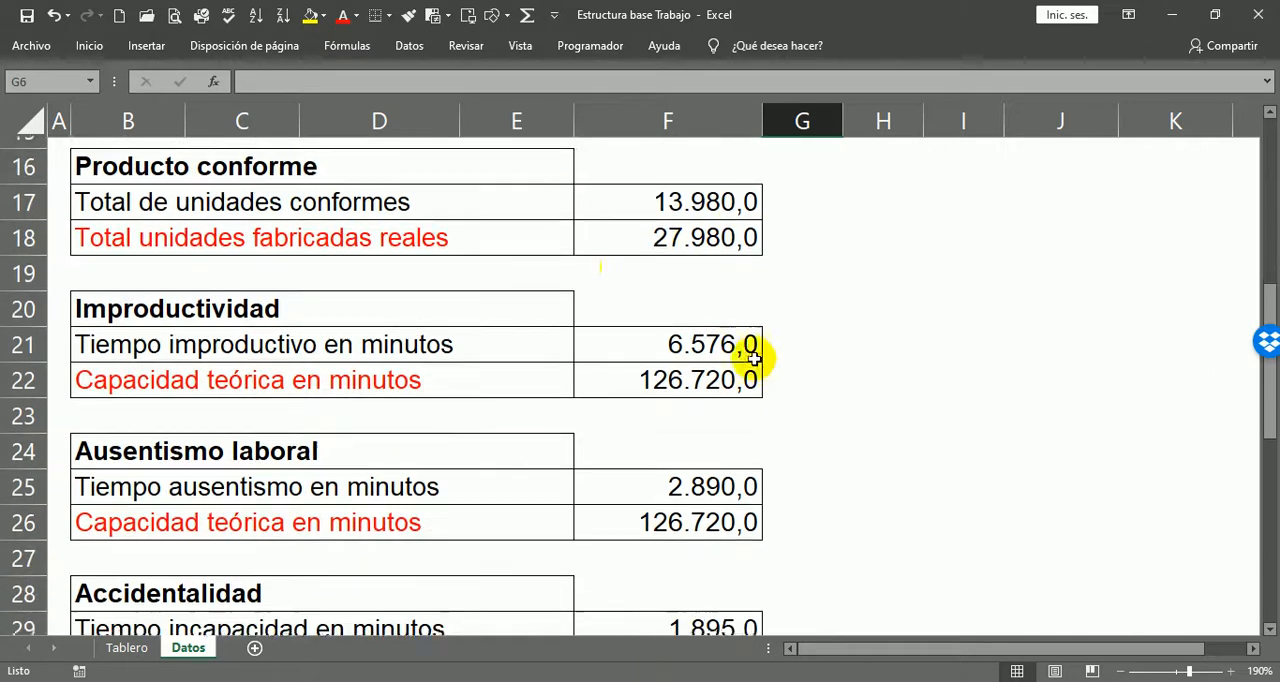
pyautogui.scroll(-1, 666, 335)
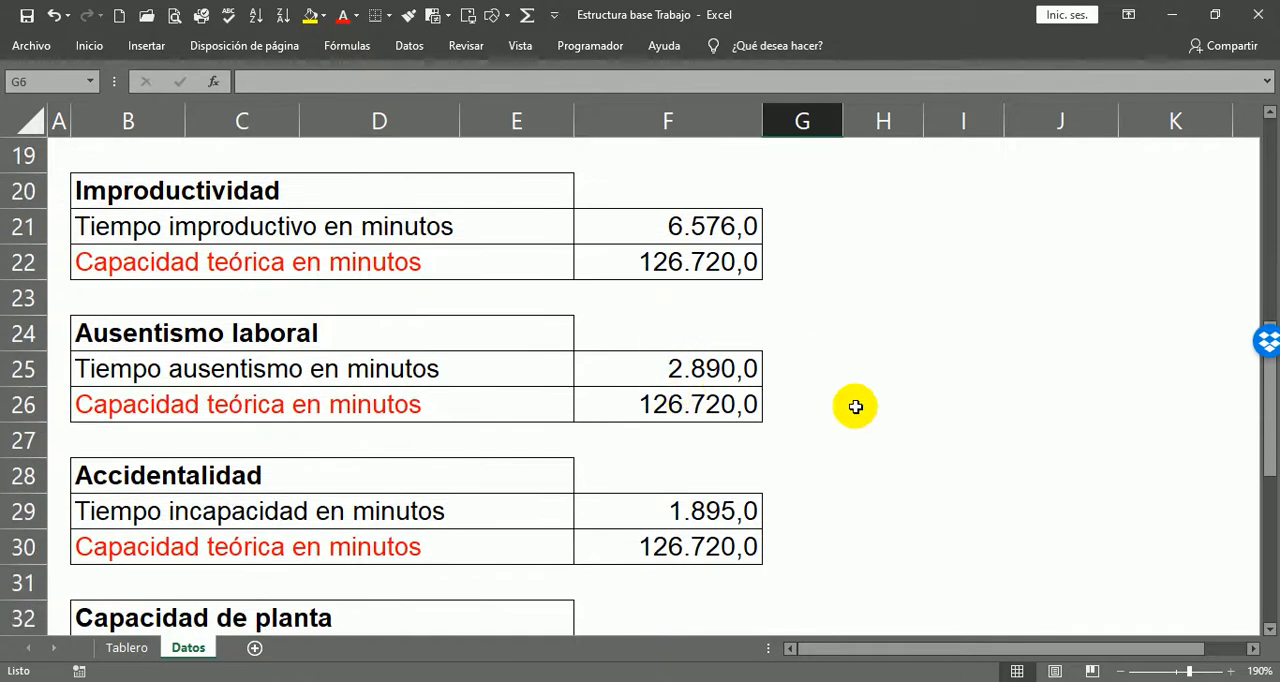
pyautogui.scroll(-4, 862, 395)
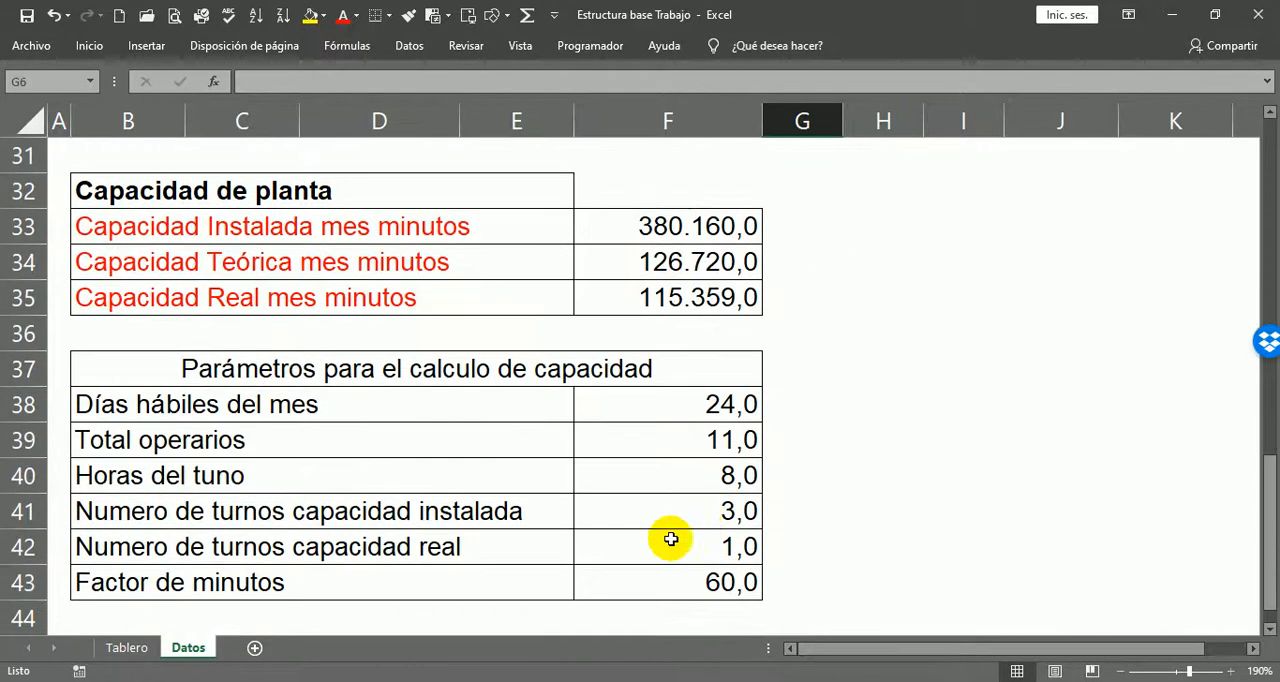
pyautogui.scroll(-1, 670, 539)
pyautogui.scroll(11, 760, 563)
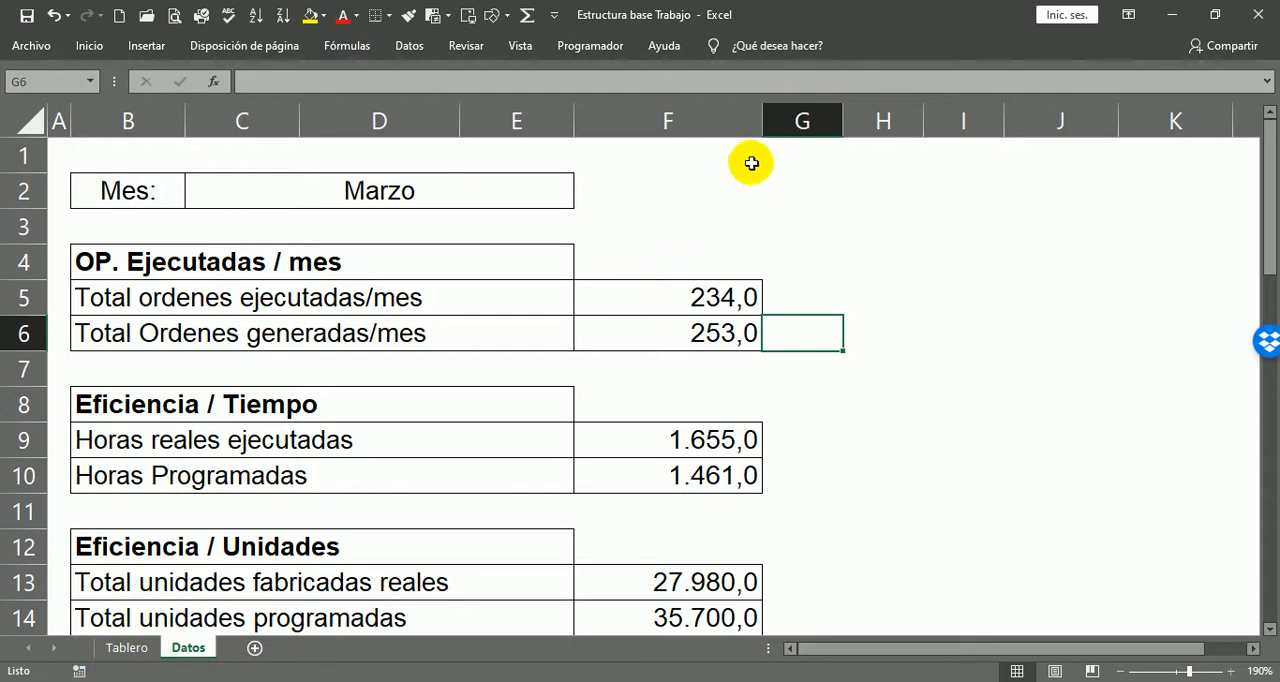
pyautogui.click(126, 647)
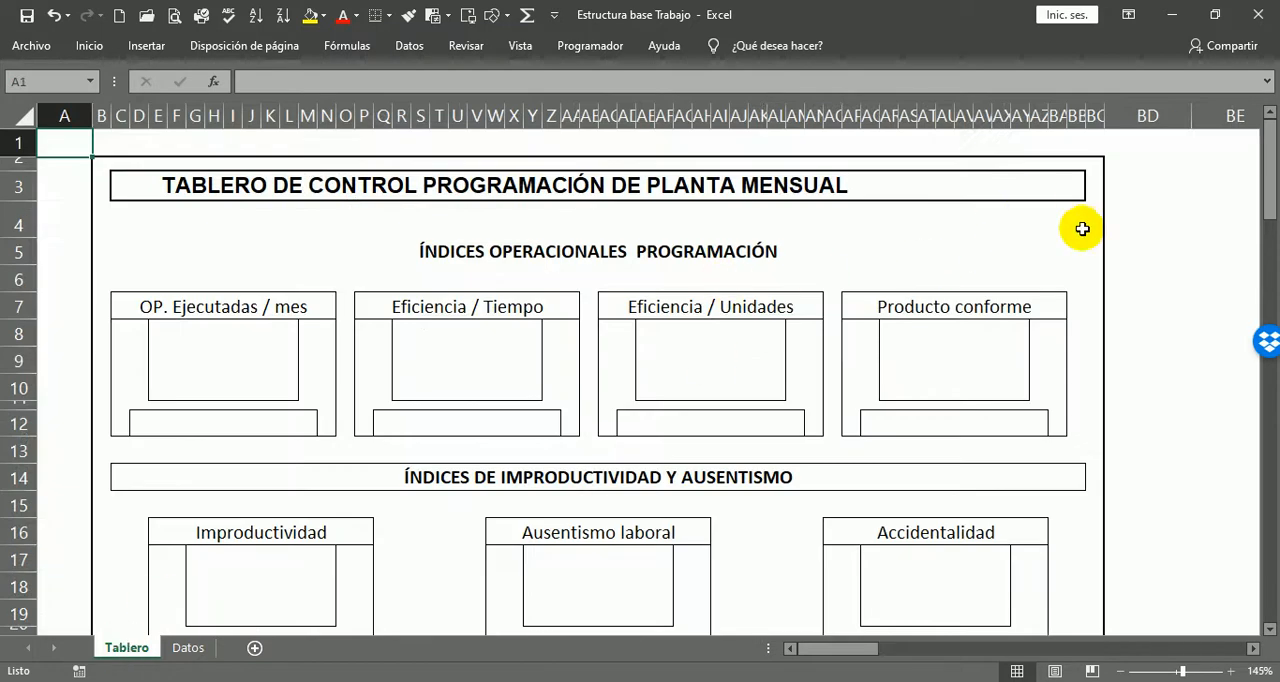
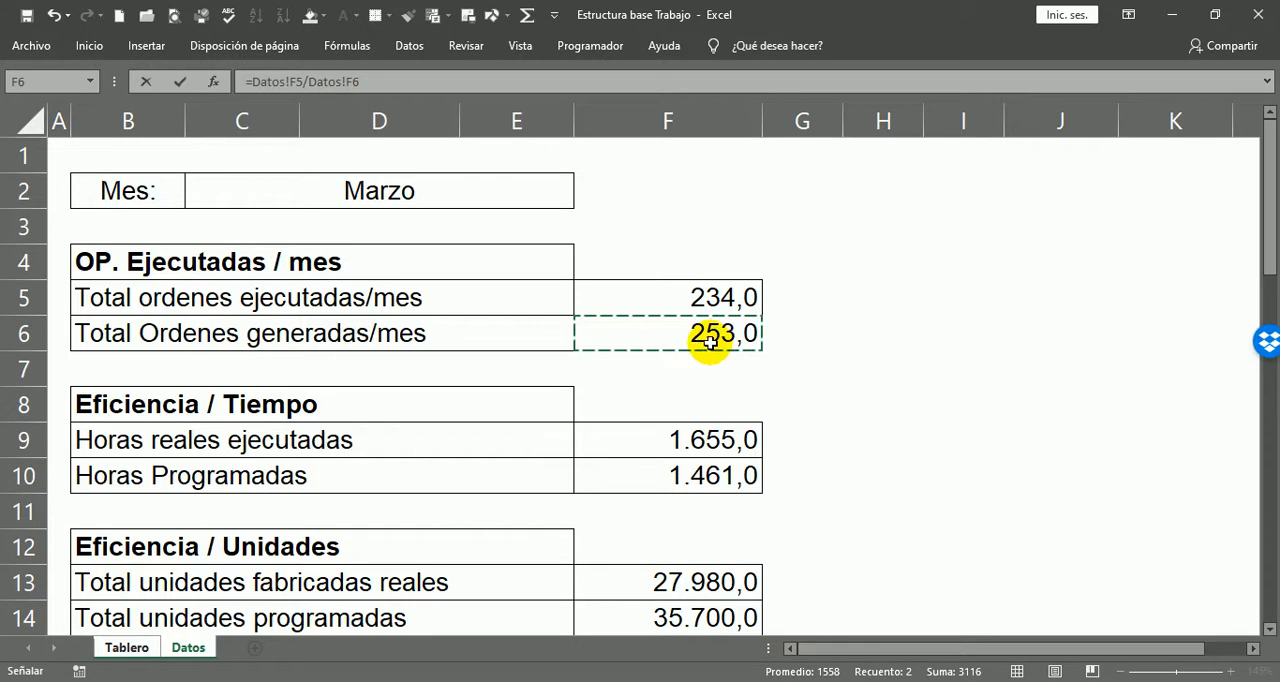
# Step: Calculate the OP. Ejecutadas / mes indicator in E8 with =Datos!F5/Datos!F6 and check its source order totals on Datos
pyautogui.press('Return')
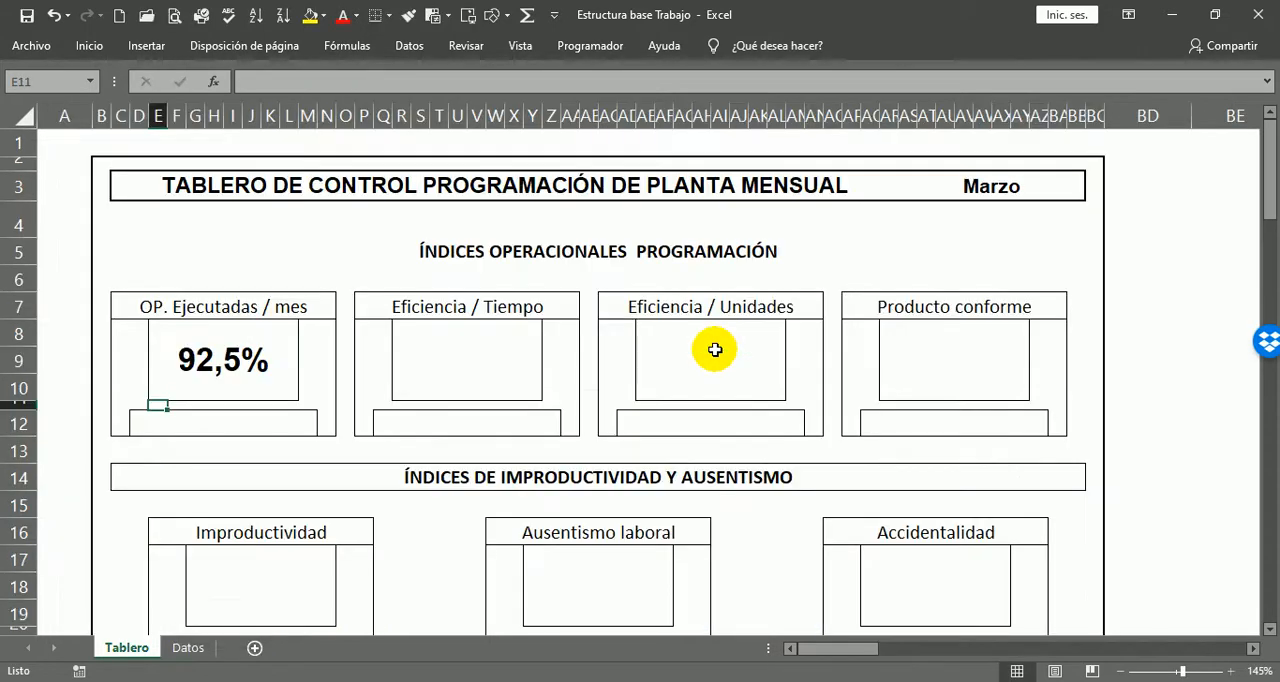
pyautogui.click(242, 352)
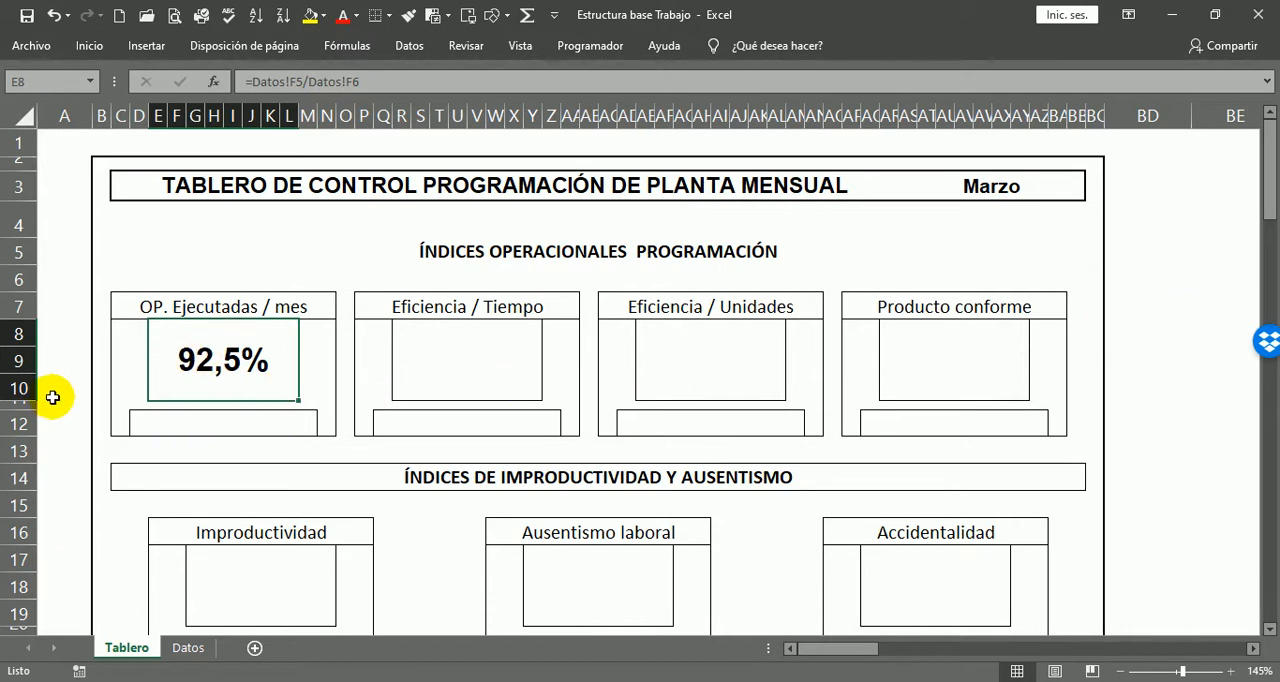
pyautogui.press('F2')
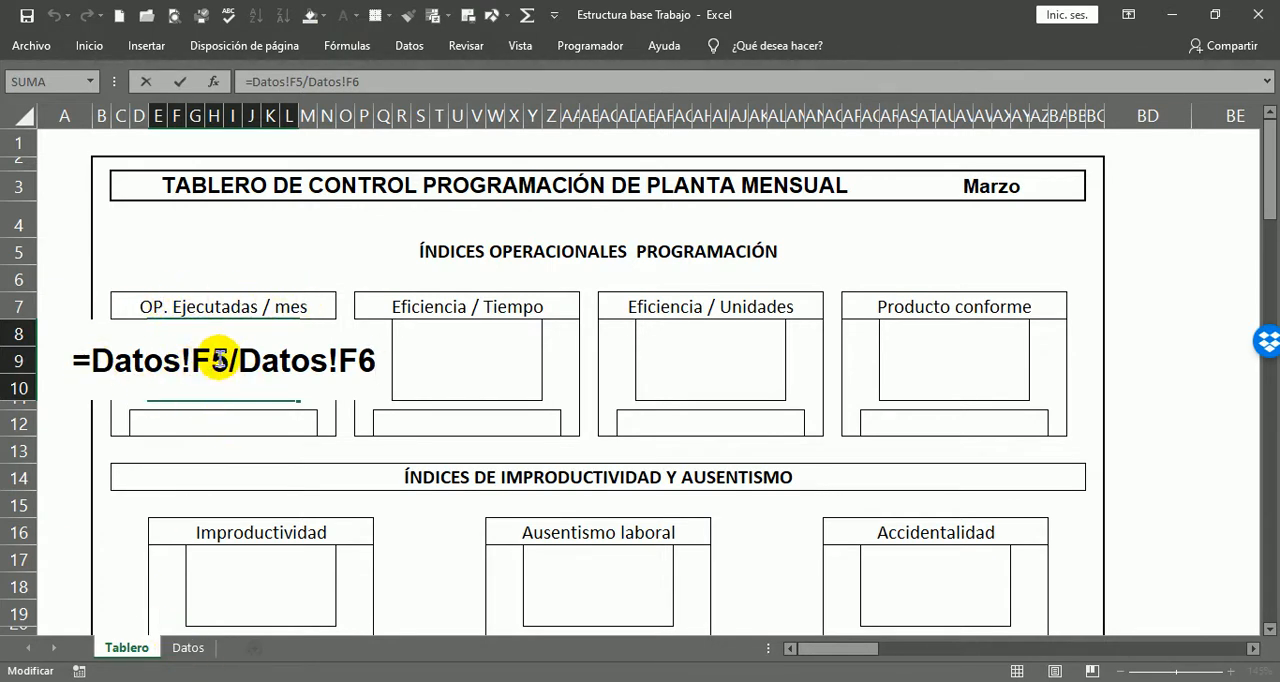
pyautogui.hotkey('ctrl', 'Return')
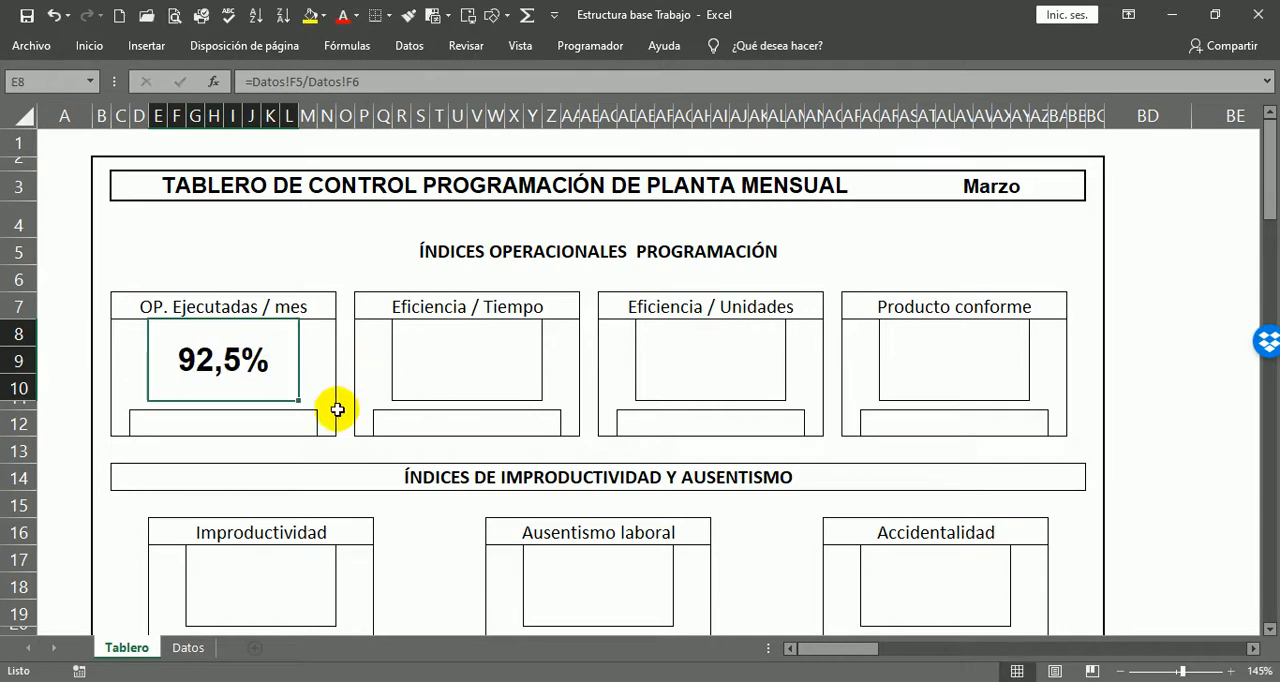
pyautogui.click(189, 648)
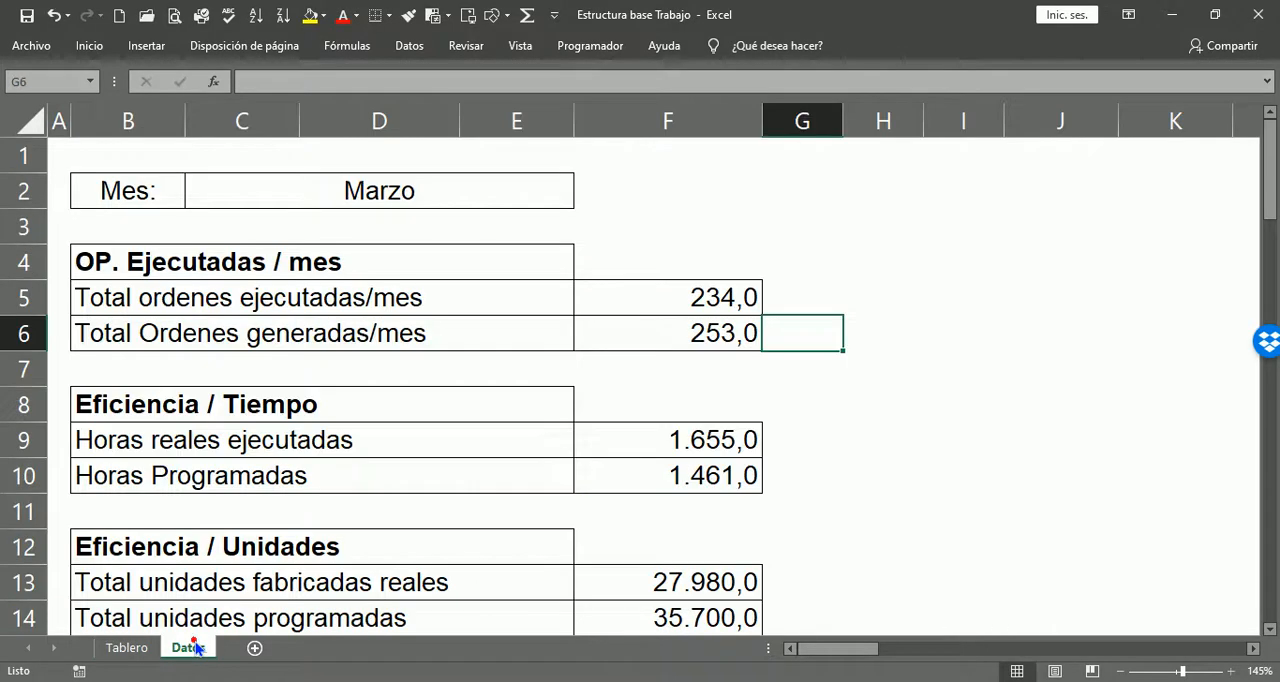
pyautogui.click(786, 300)
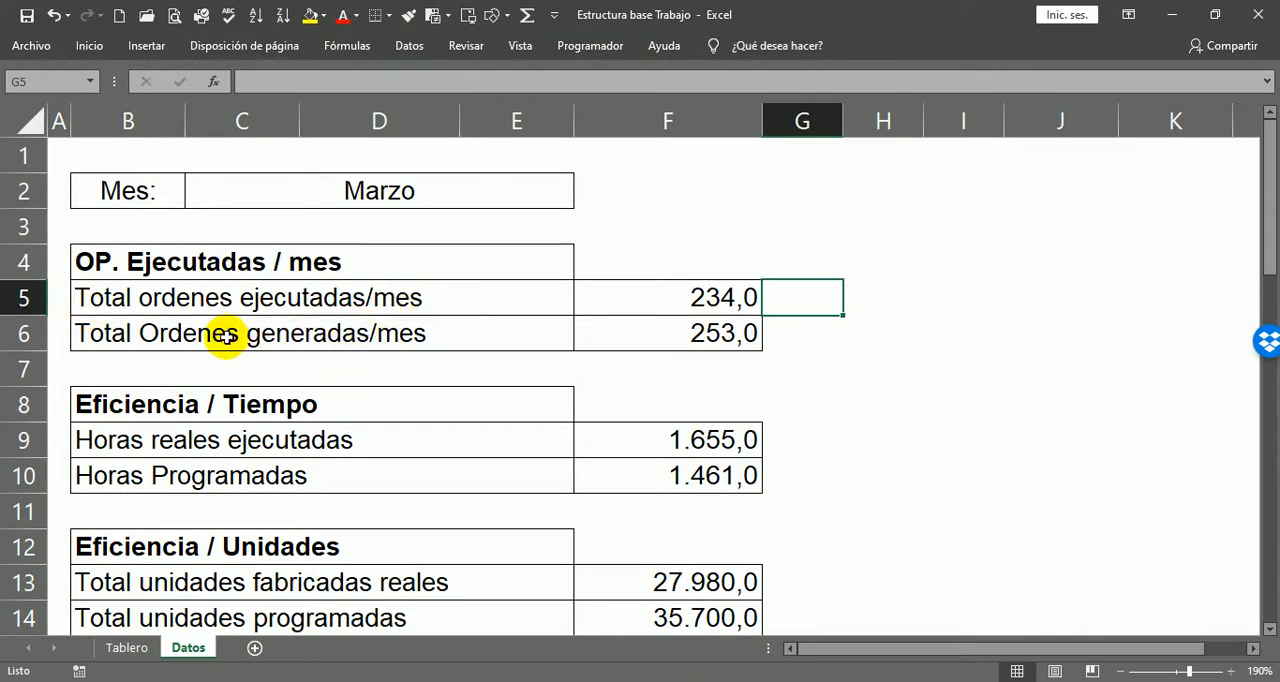
pyautogui.scroll(-1, 789, 404)
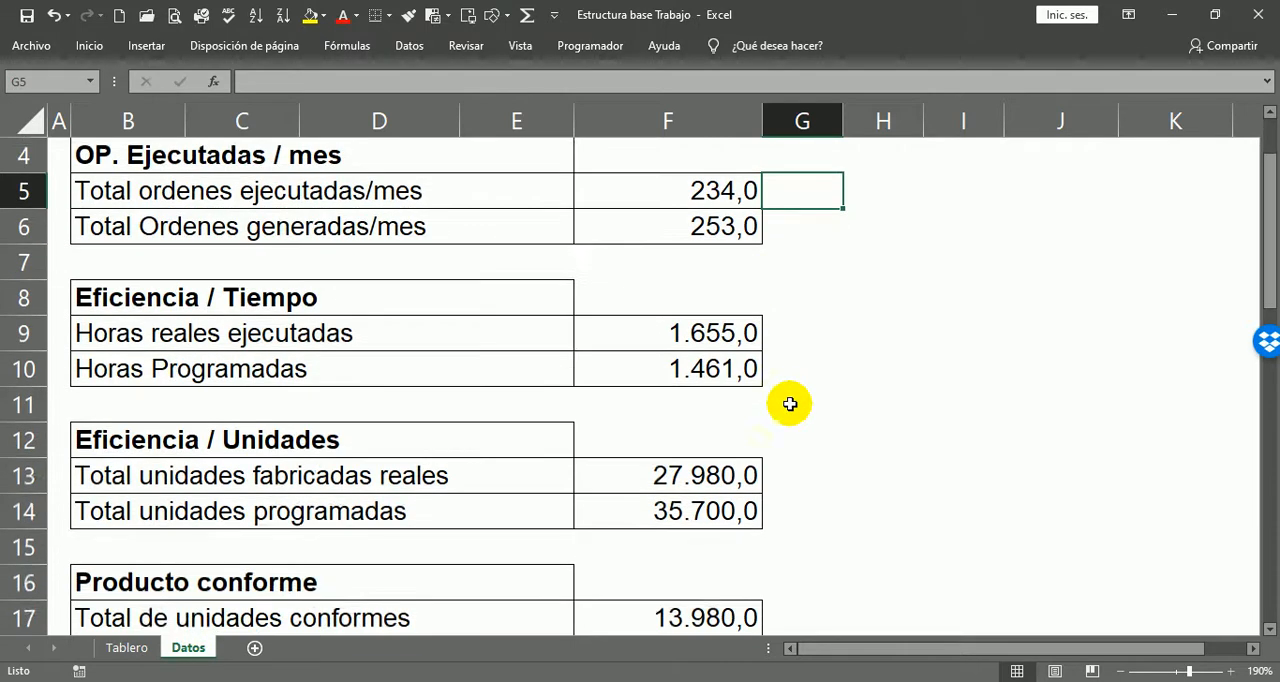
pyautogui.scroll(-1, 789, 404)
pyautogui.scroll(1, 822, 386)
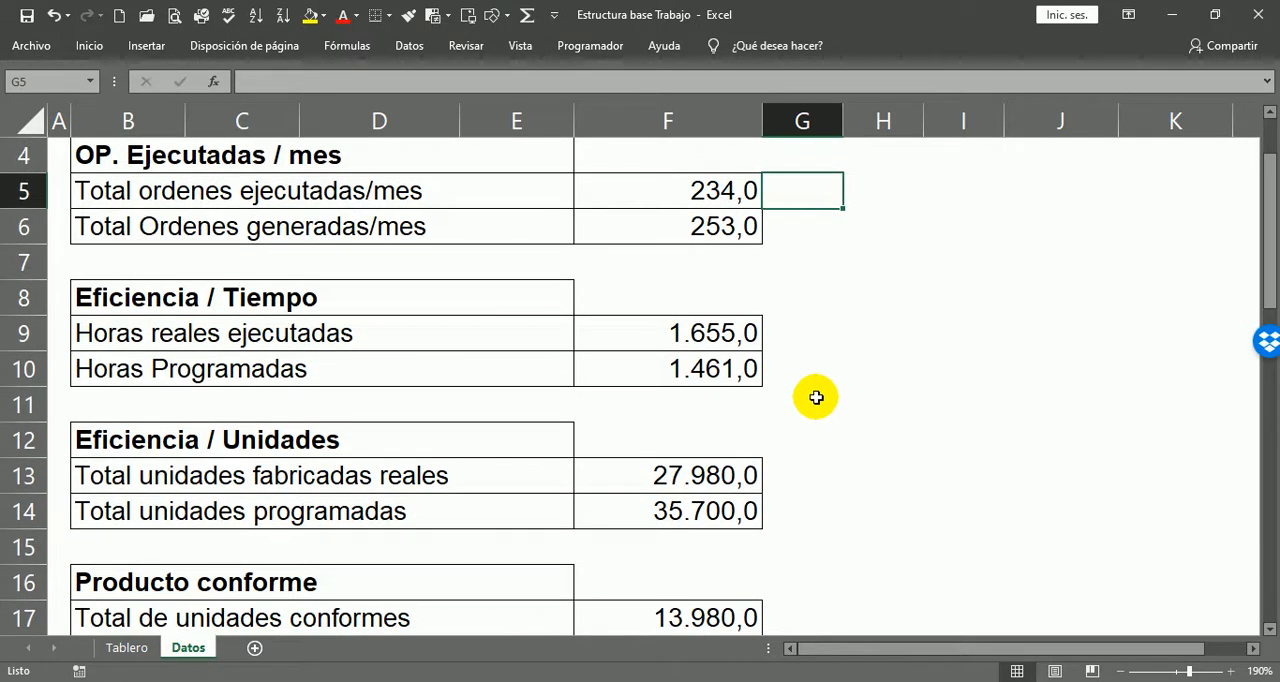
# Step: Calculate the Eficiencia / Tiempo indicator in R8 on Tablero by dividing Horas reales ejecutadas by Horas Programadas with =Datos!F9/Datos!F10
pyautogui.click(126, 647)
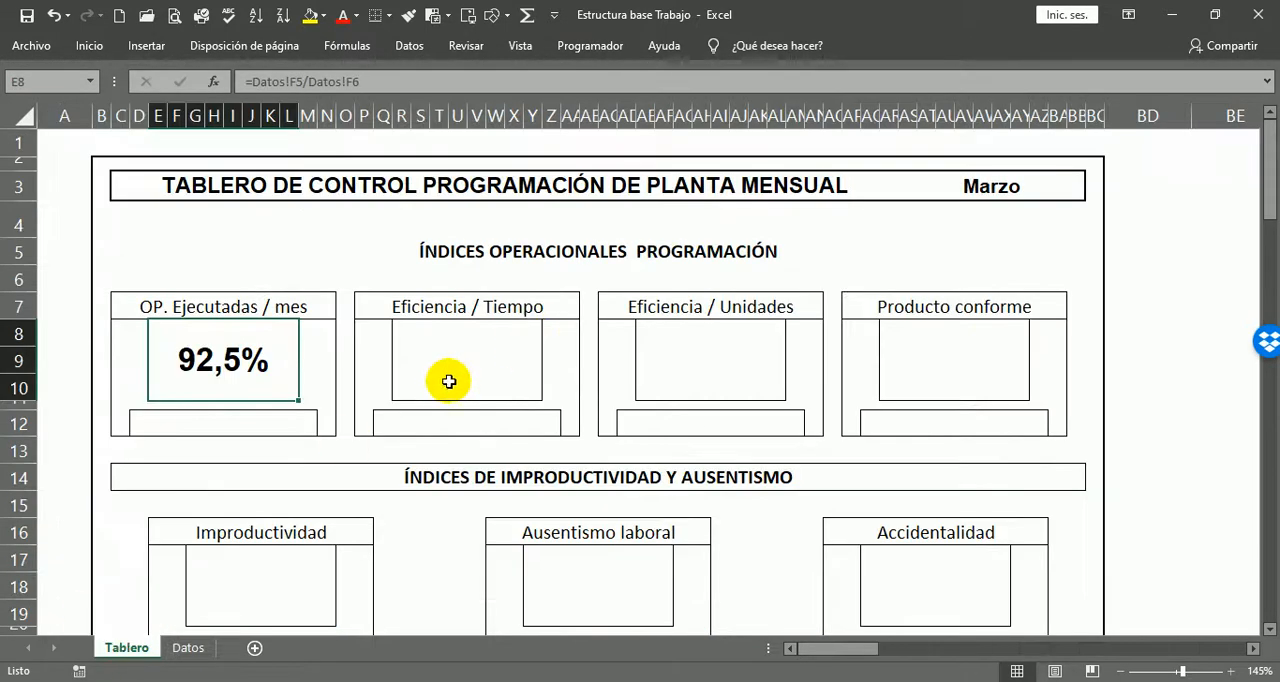
pyautogui.click(449, 381)
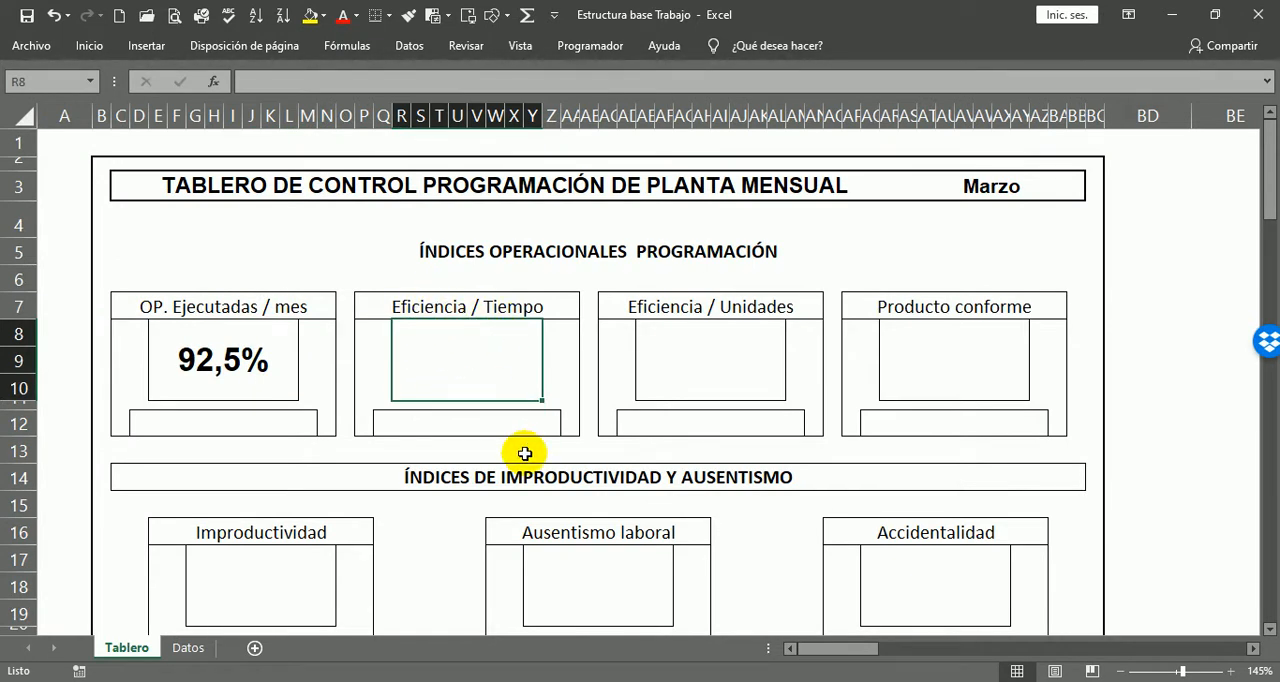
pyautogui.write('=')
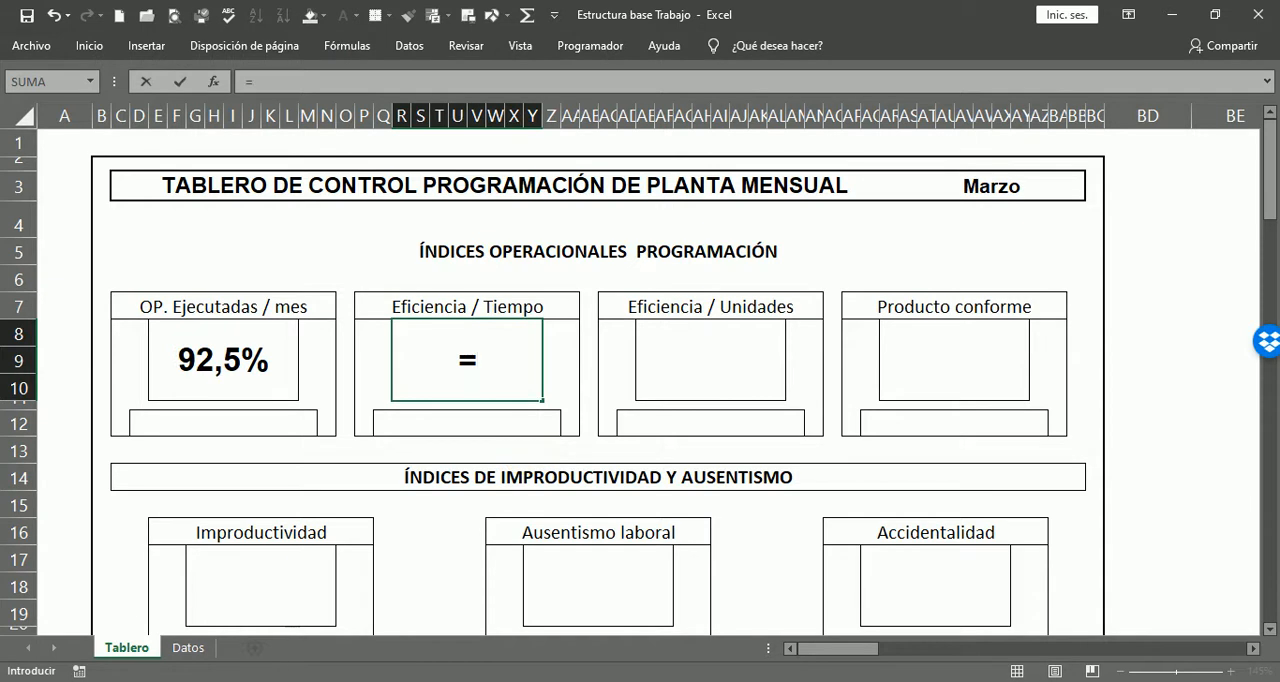
pyautogui.click(187, 650)
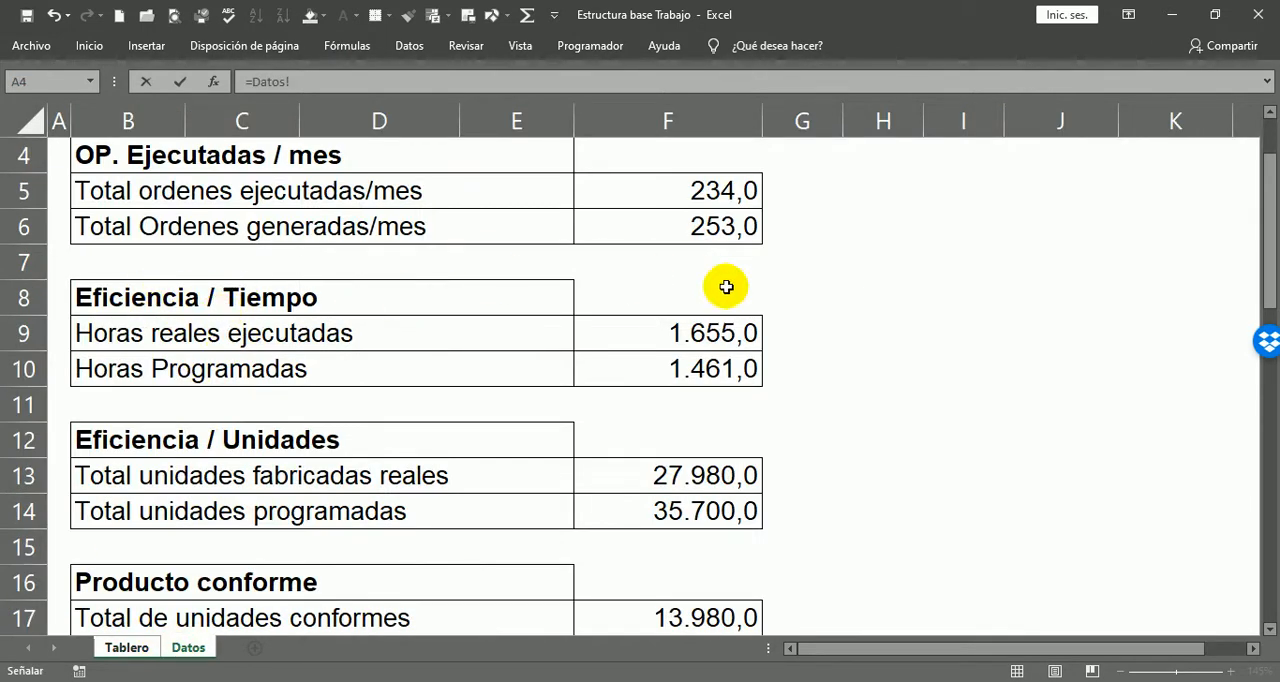
pyautogui.click(703, 333)
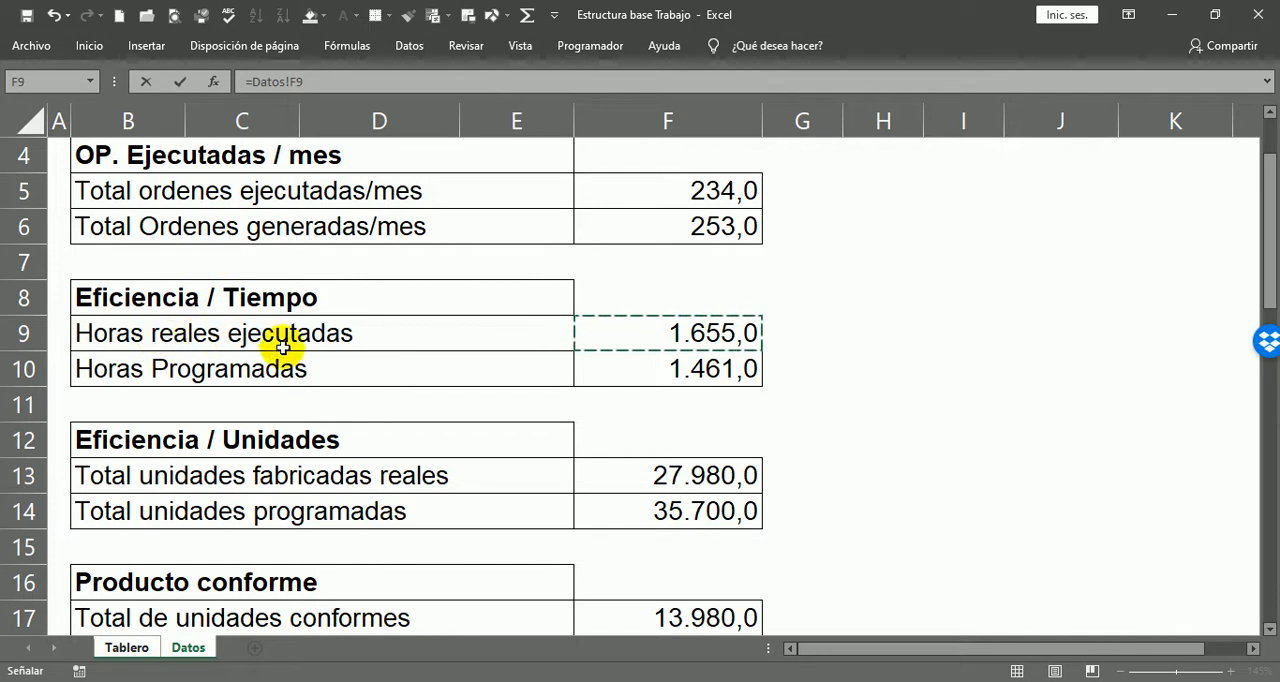
pyautogui.write('/')
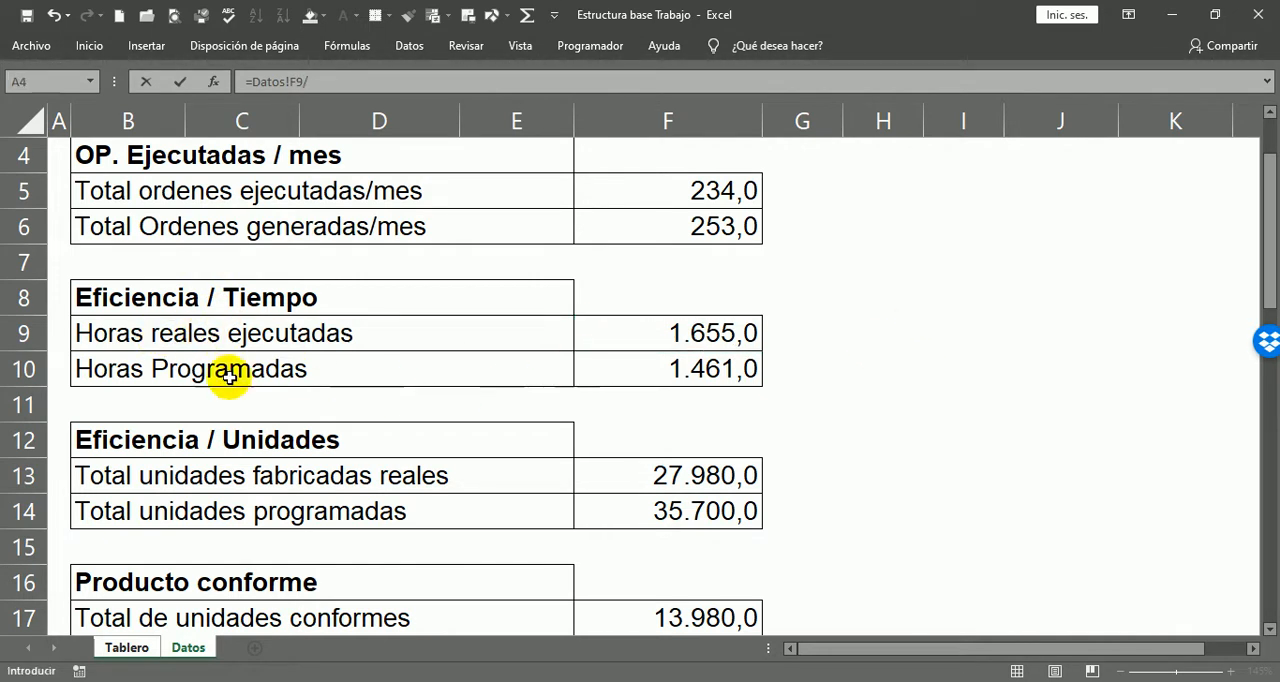
pyautogui.click(717, 368)
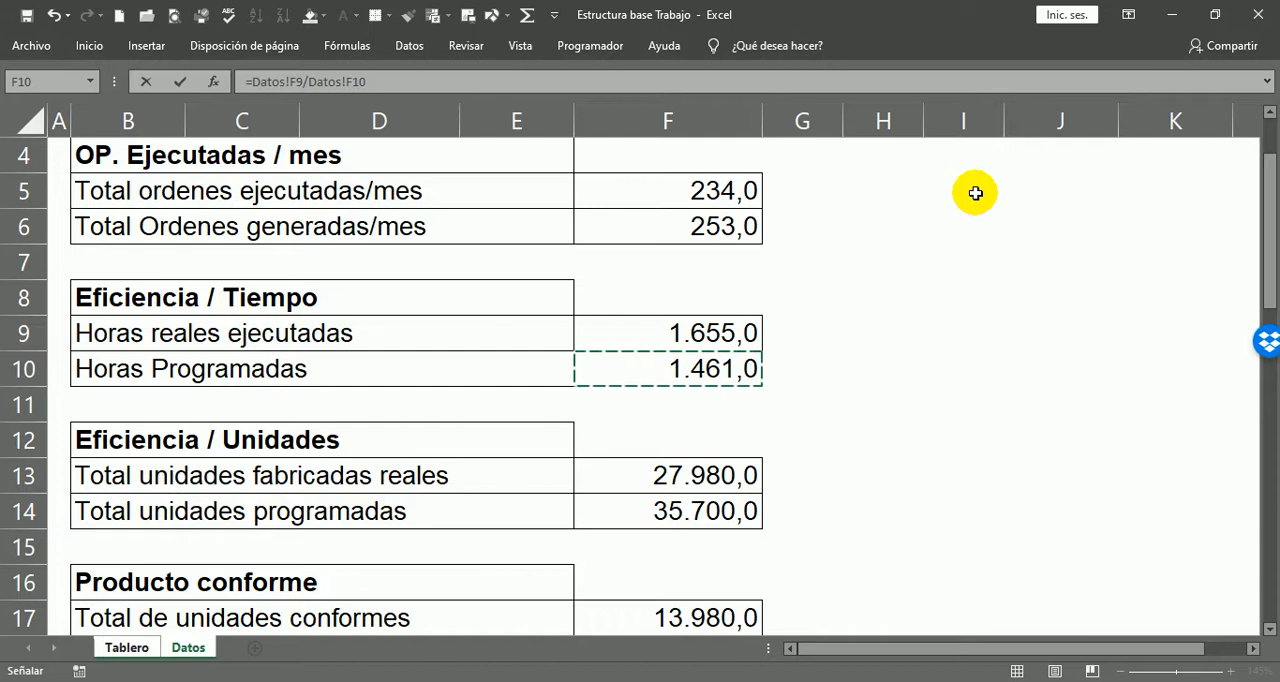
pyautogui.press('Return')
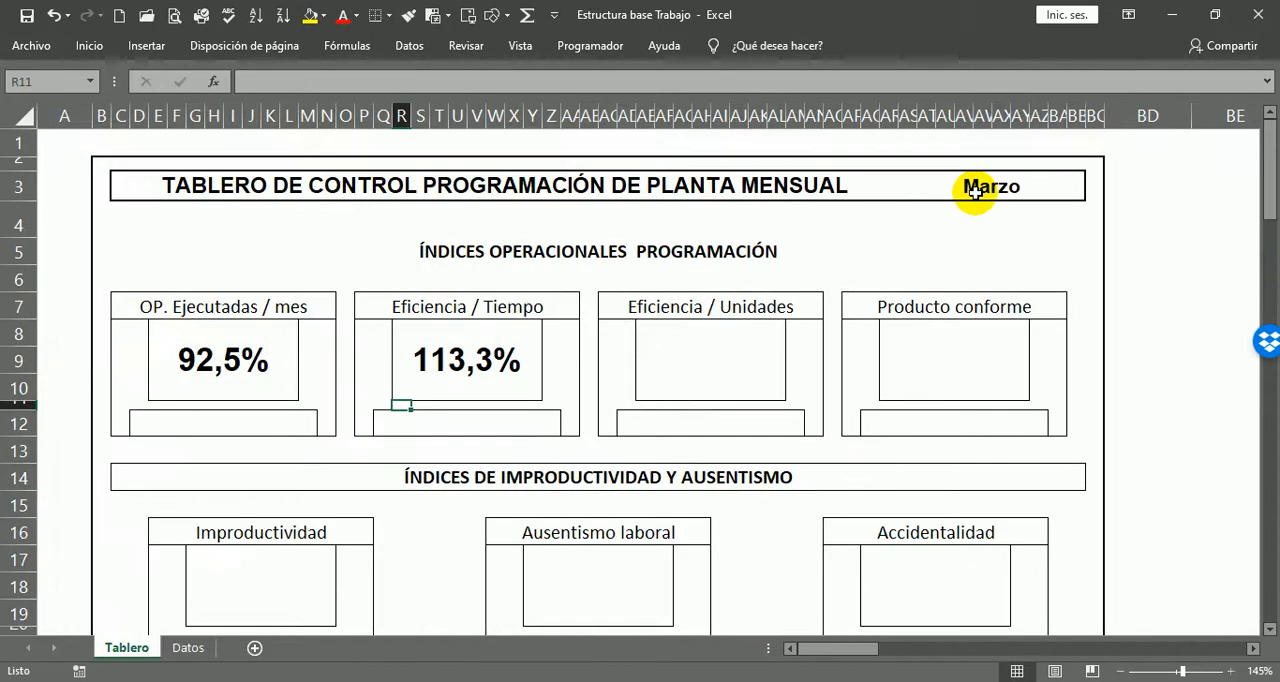
pyautogui.press('Up')
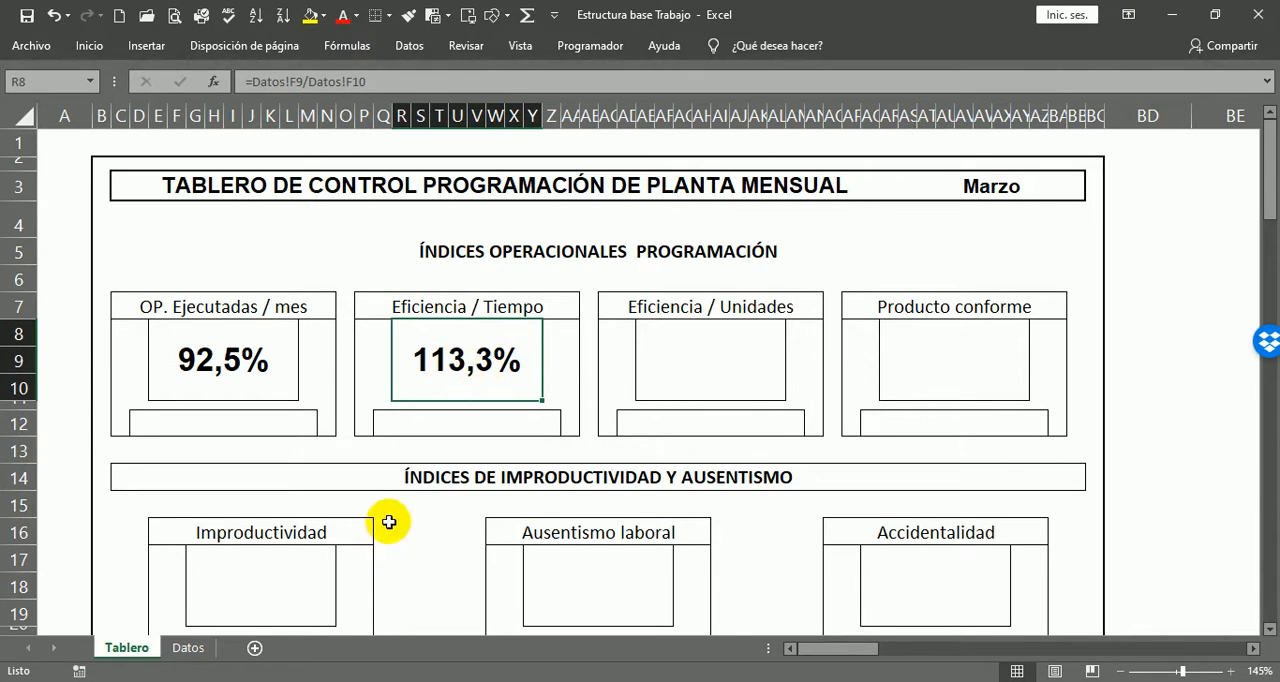
# Step: Compare Horas reales ejecutadas with Horas Programadas on Datos against the Eficiencia / Tiempo indicator on Tablero
pyautogui.click(187, 648)
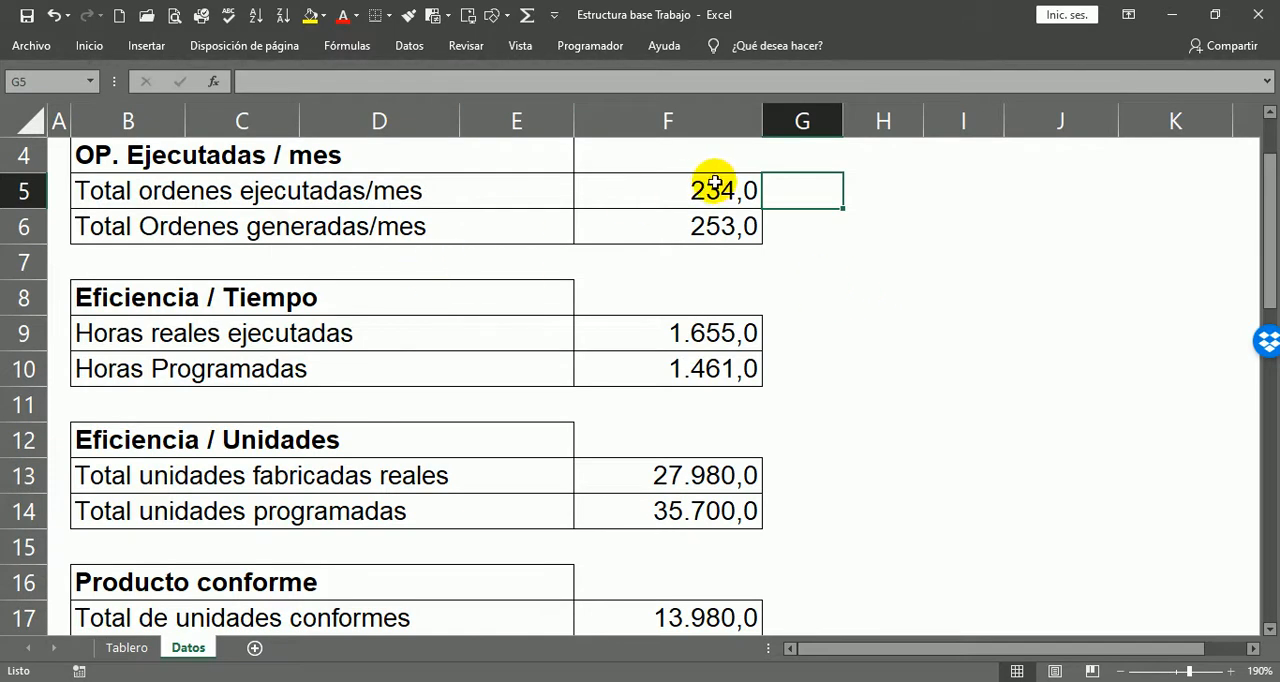
pyautogui.click(688, 339)
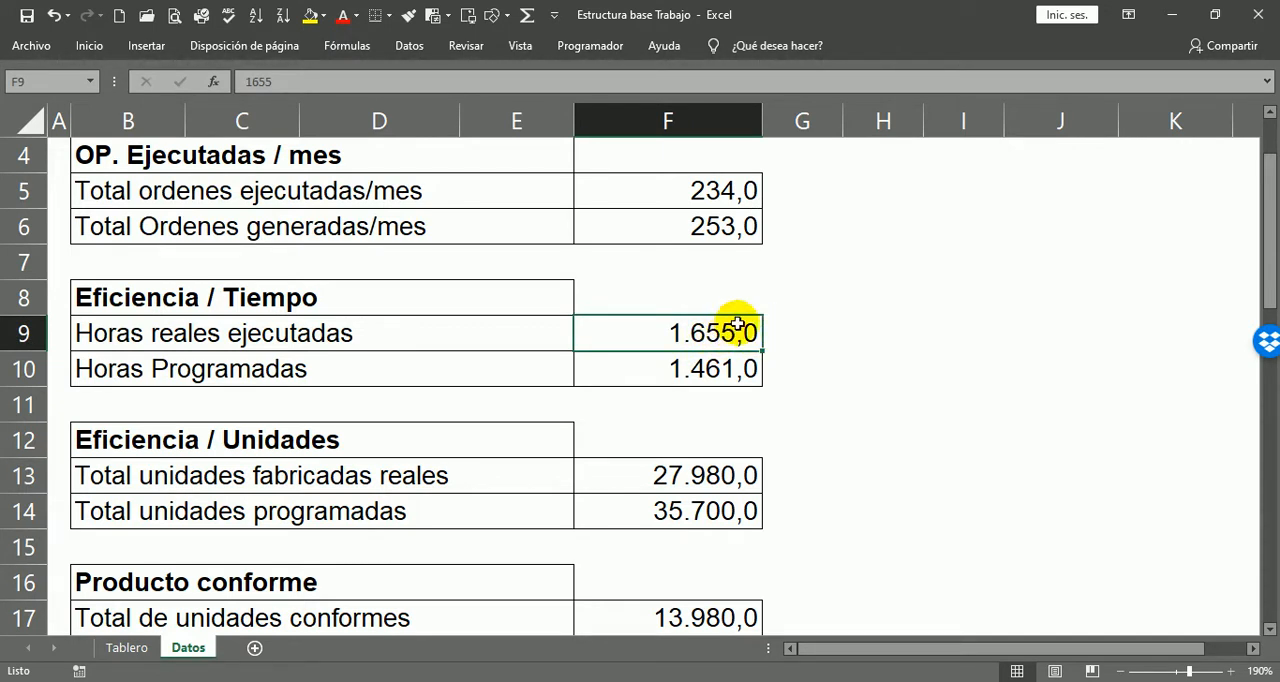
pyautogui.click(656, 383)
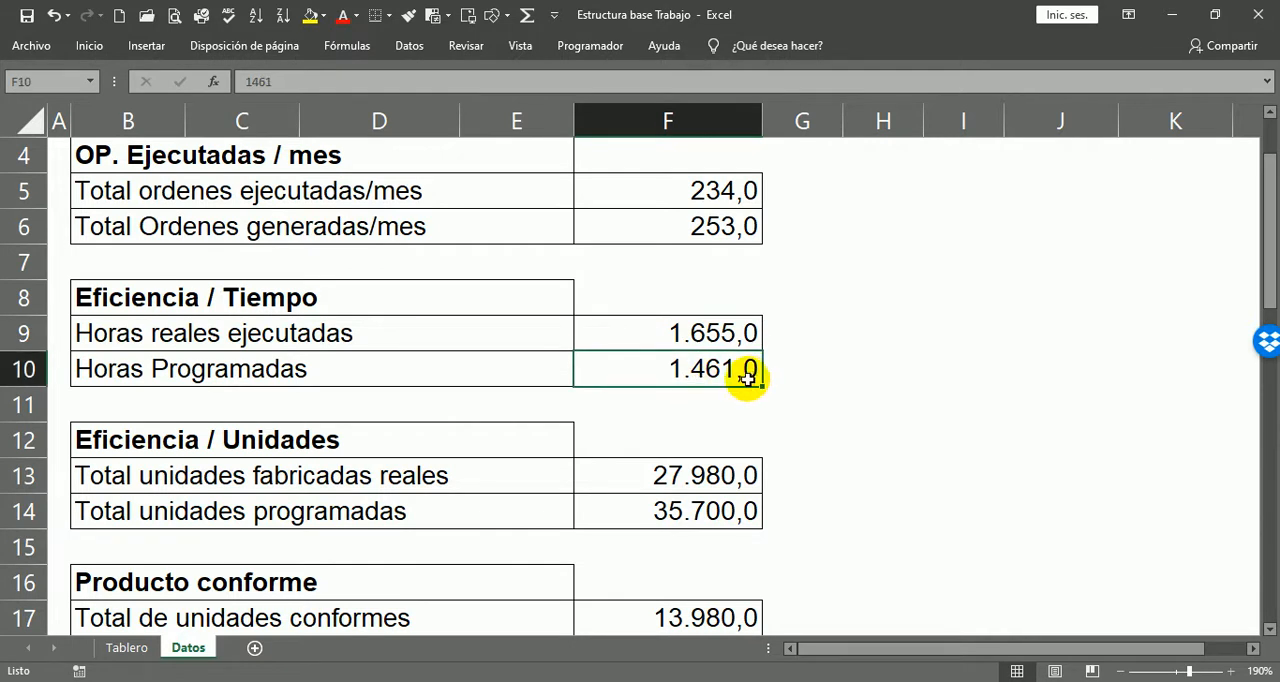
pyautogui.click(118, 648)
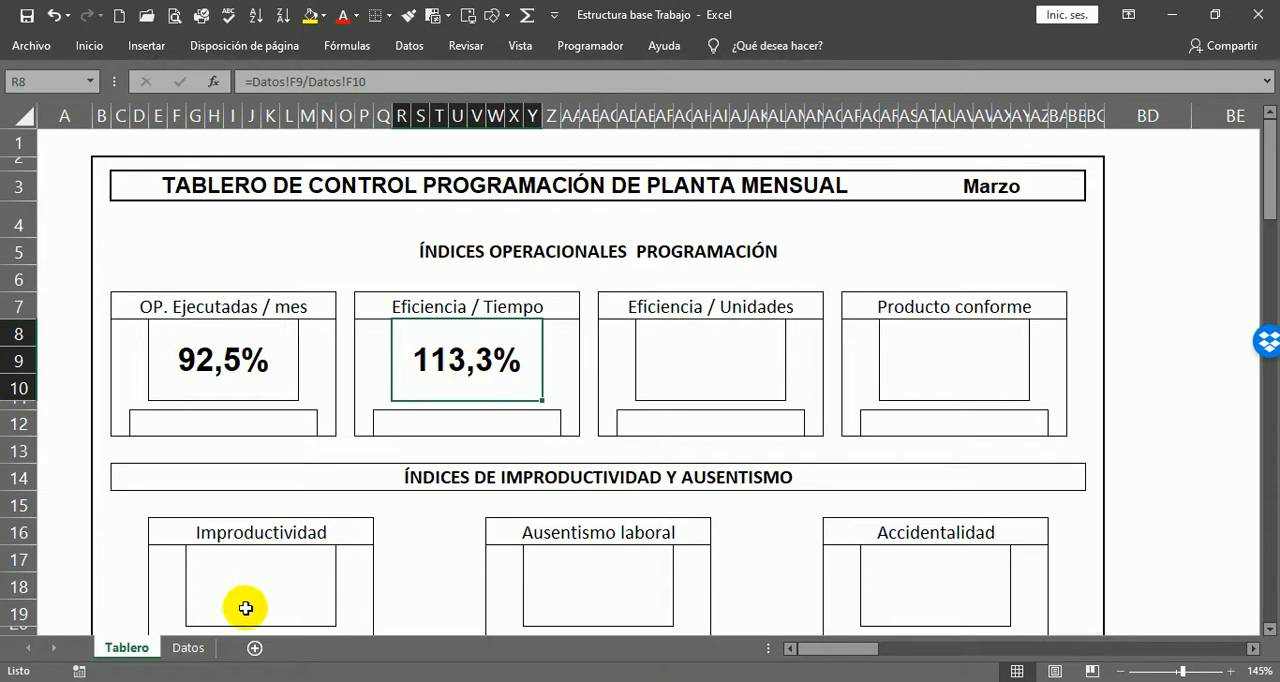
pyautogui.click(190, 648)
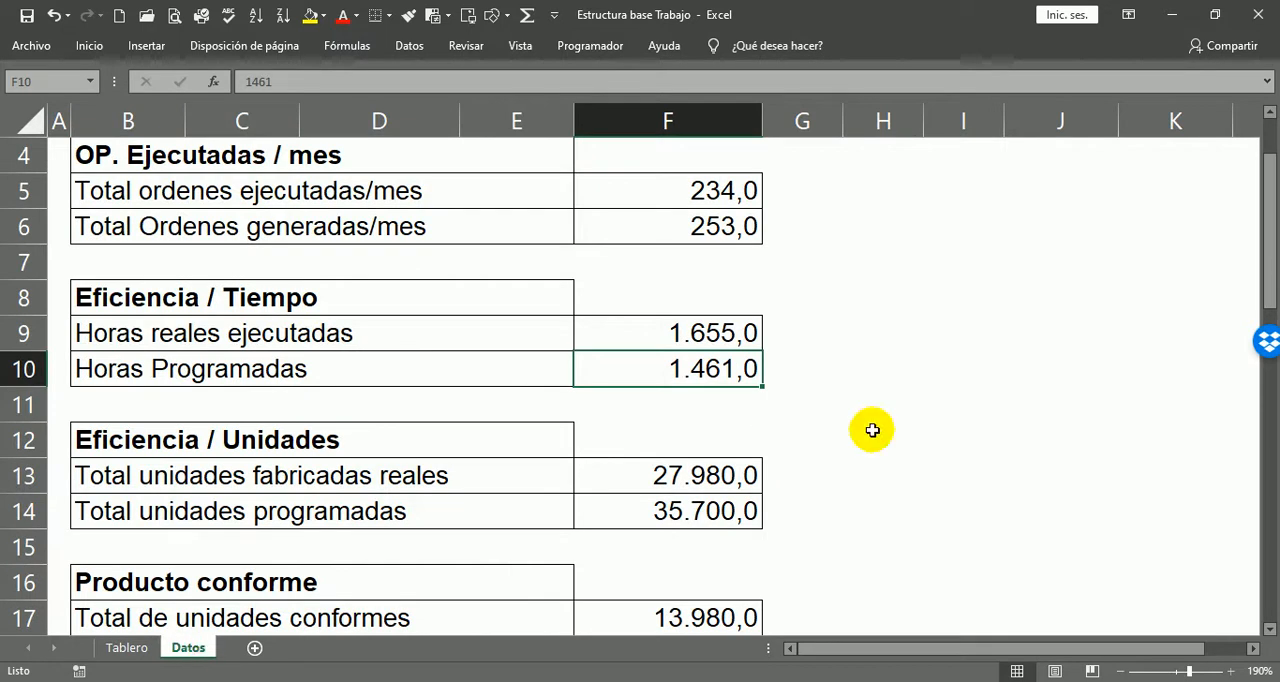
pyautogui.click(222, 345)
pyautogui.click(779, 336)
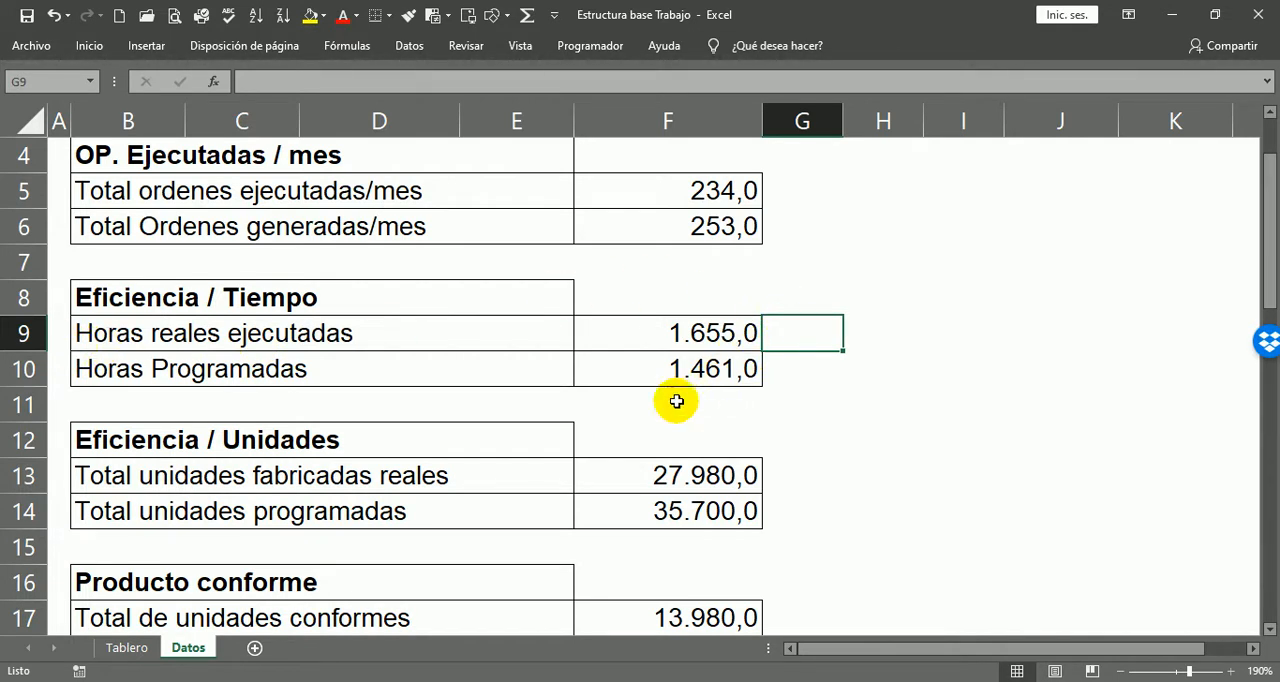
pyautogui.click(772, 371)
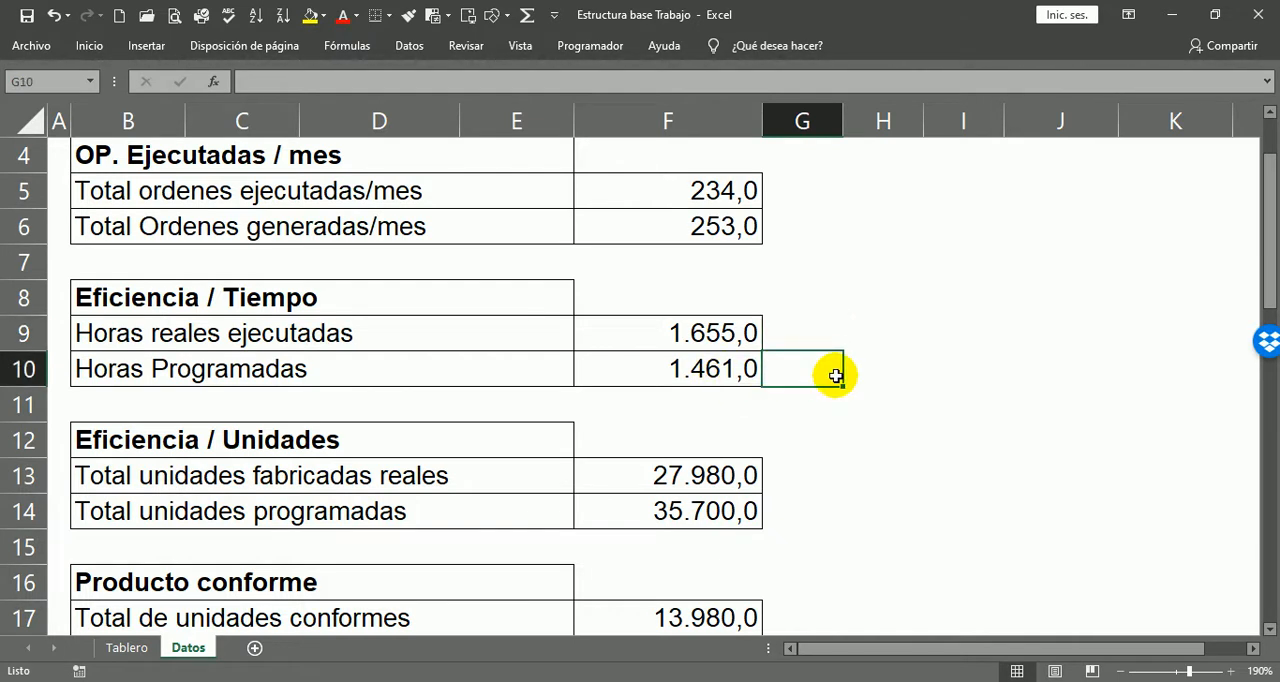
pyautogui.click(774, 333)
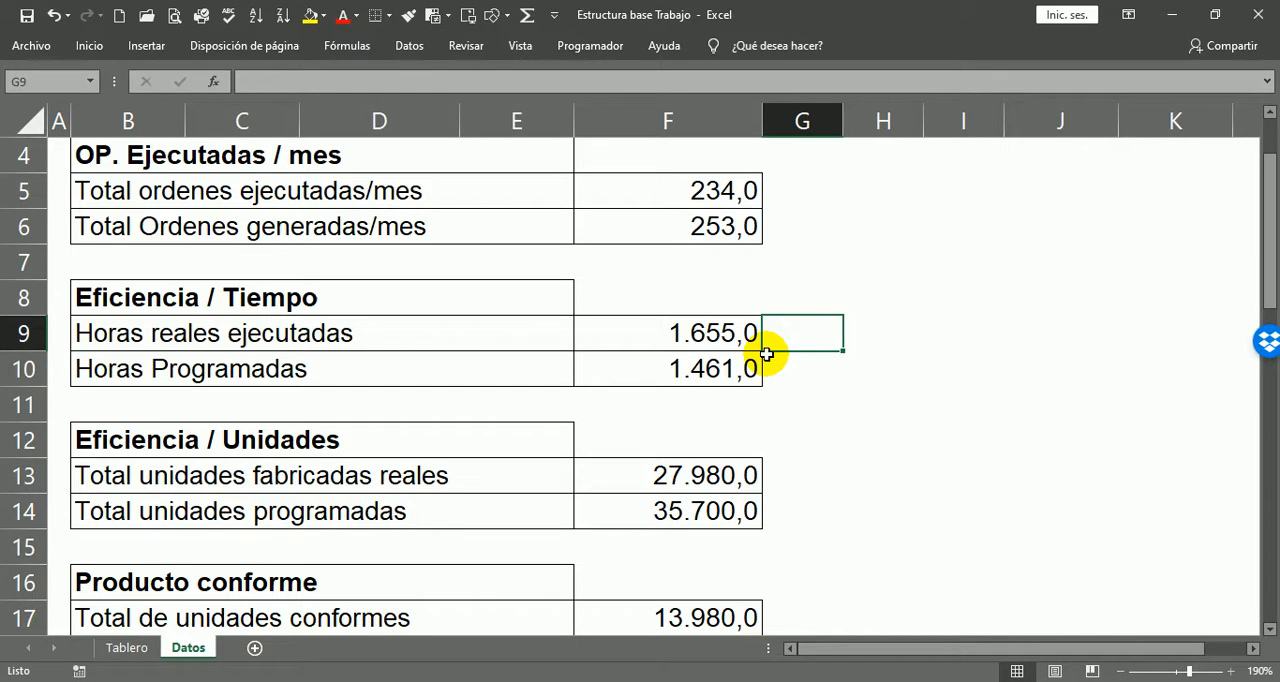
pyautogui.click(110, 628)
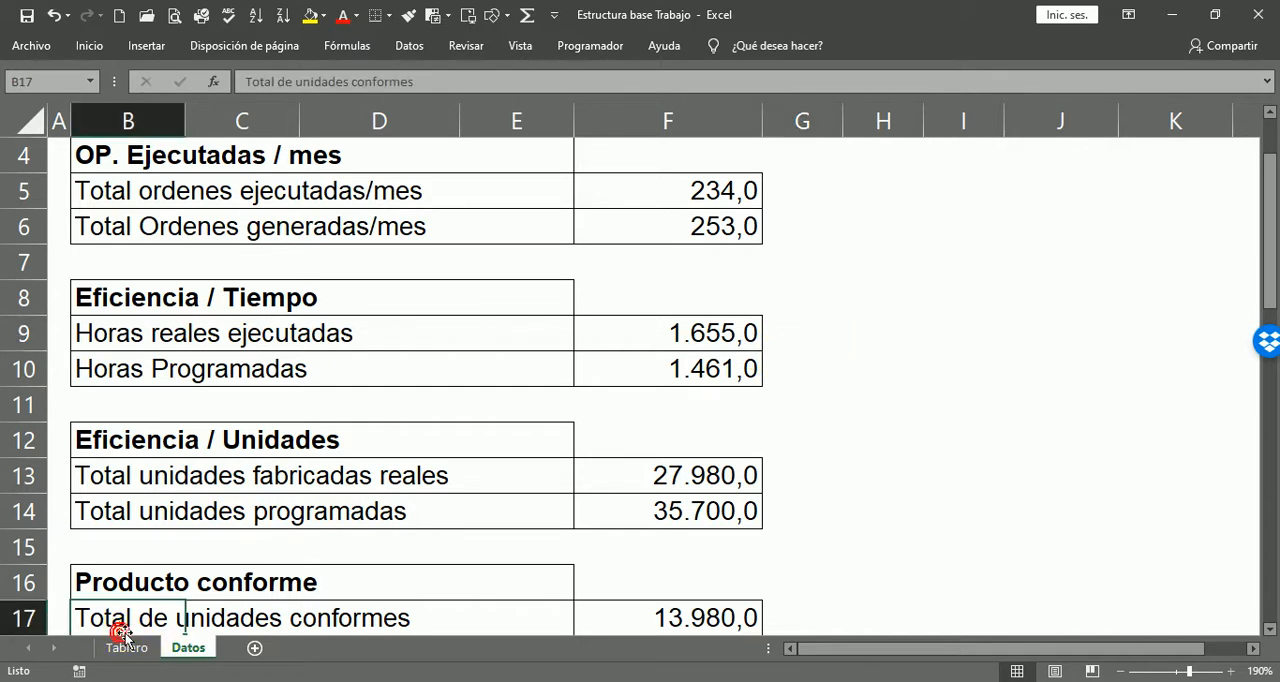
pyautogui.click(120, 645)
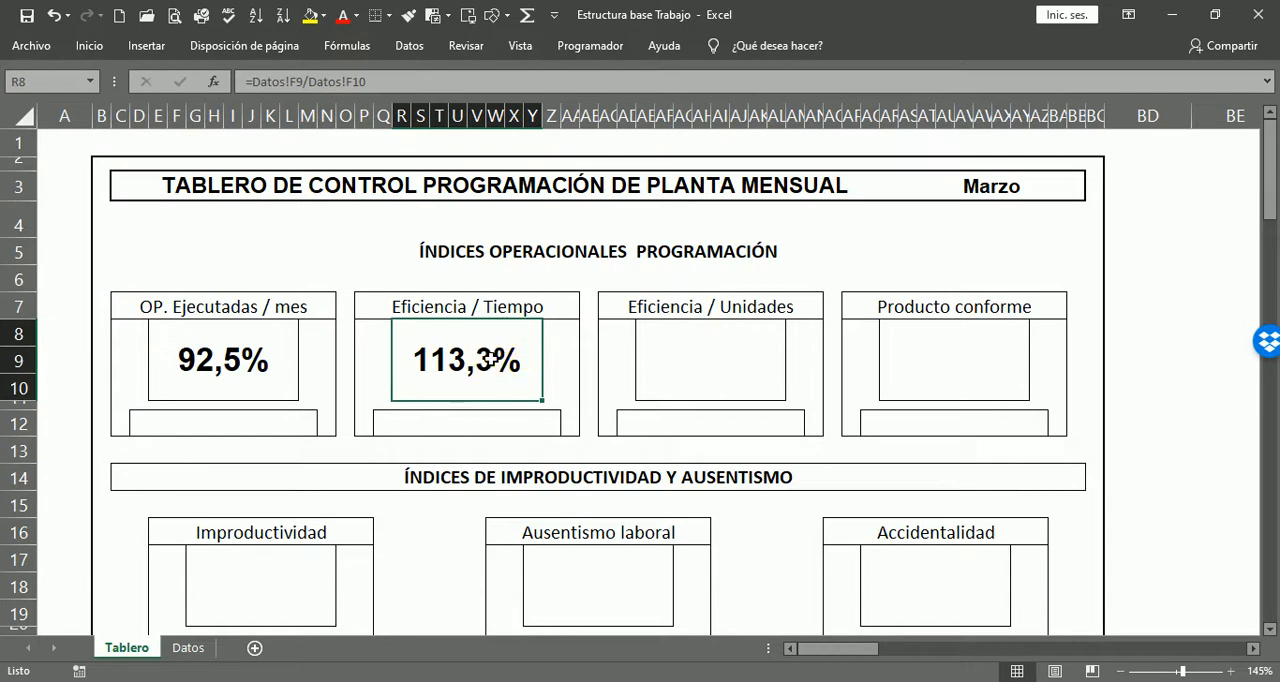
pyautogui.click(668, 340)
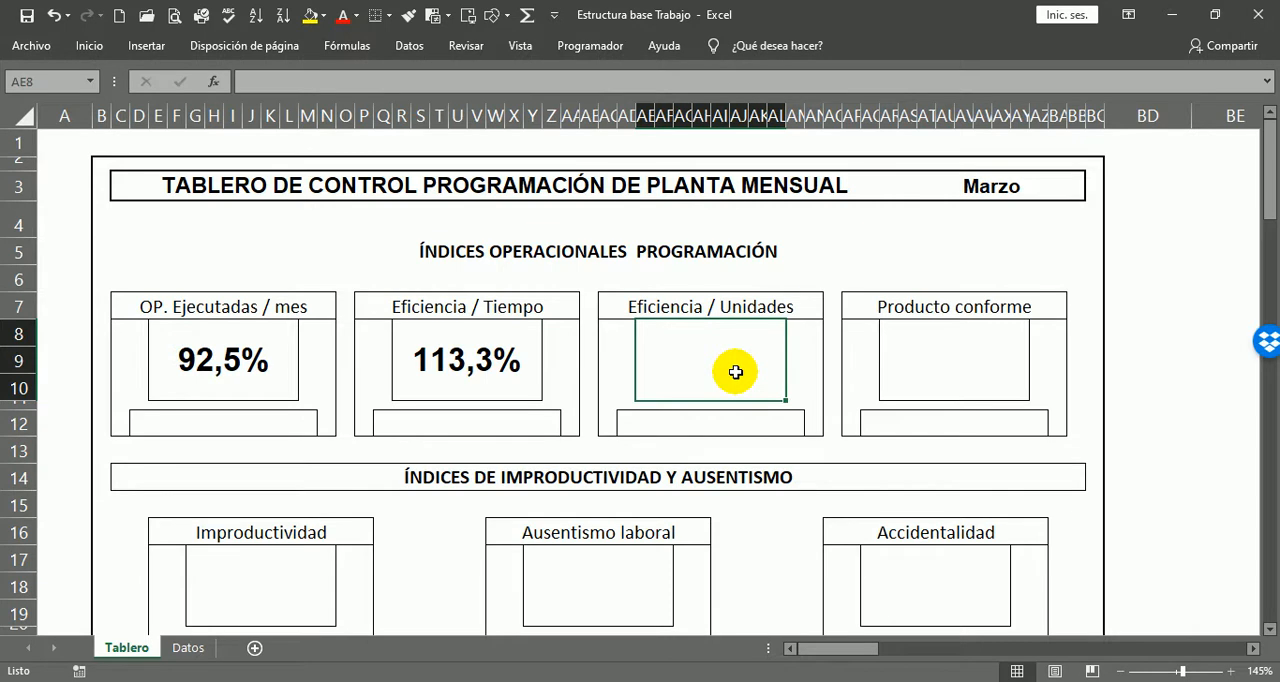
pyautogui.write('=')
pyautogui.click(188, 647)
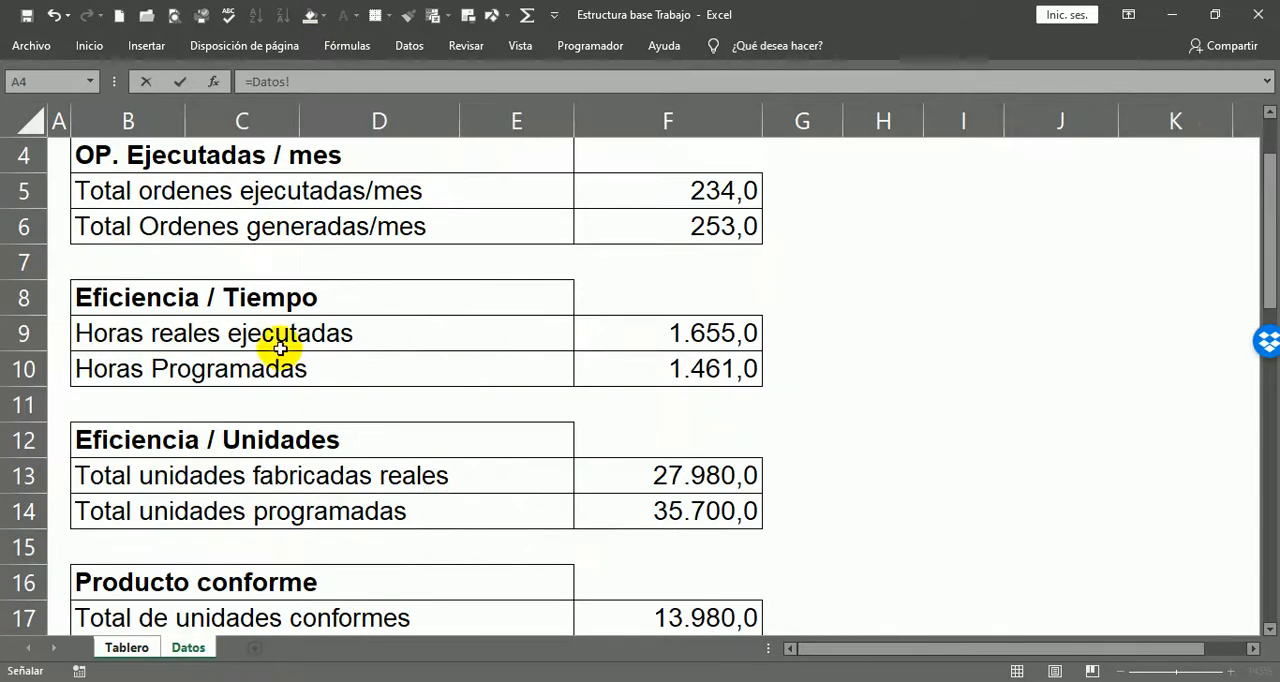
pyautogui.click(660, 334)
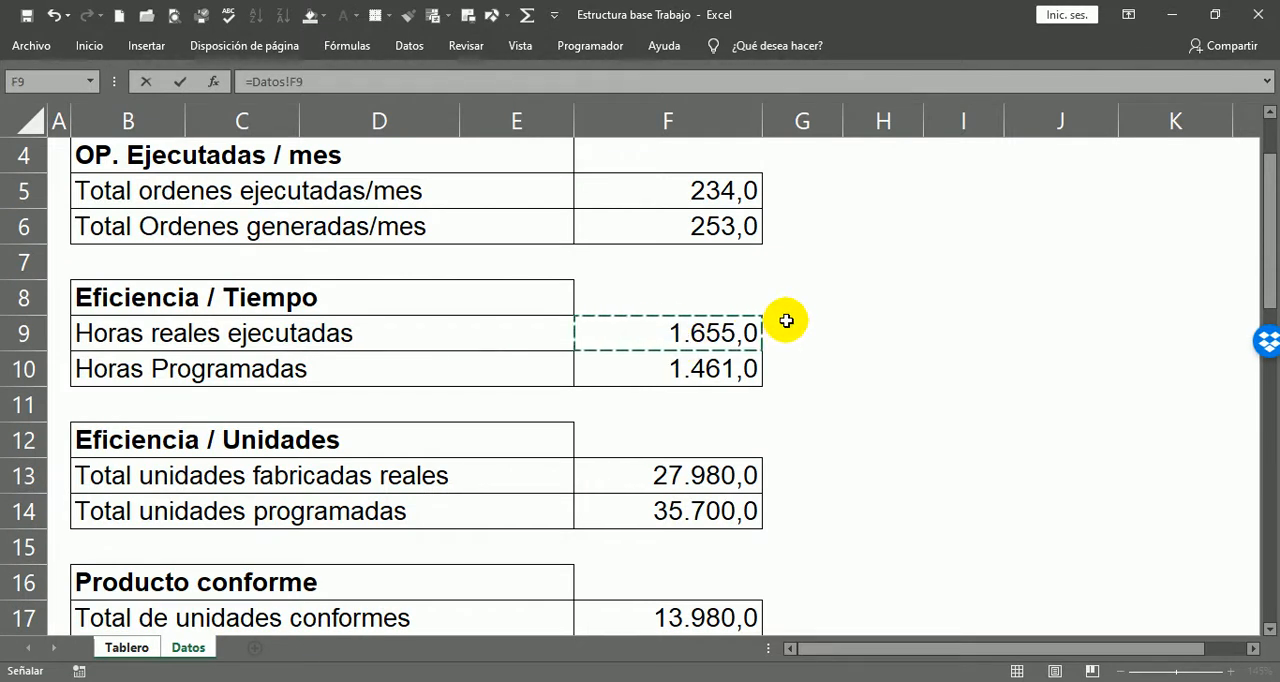
pyautogui.write('/')
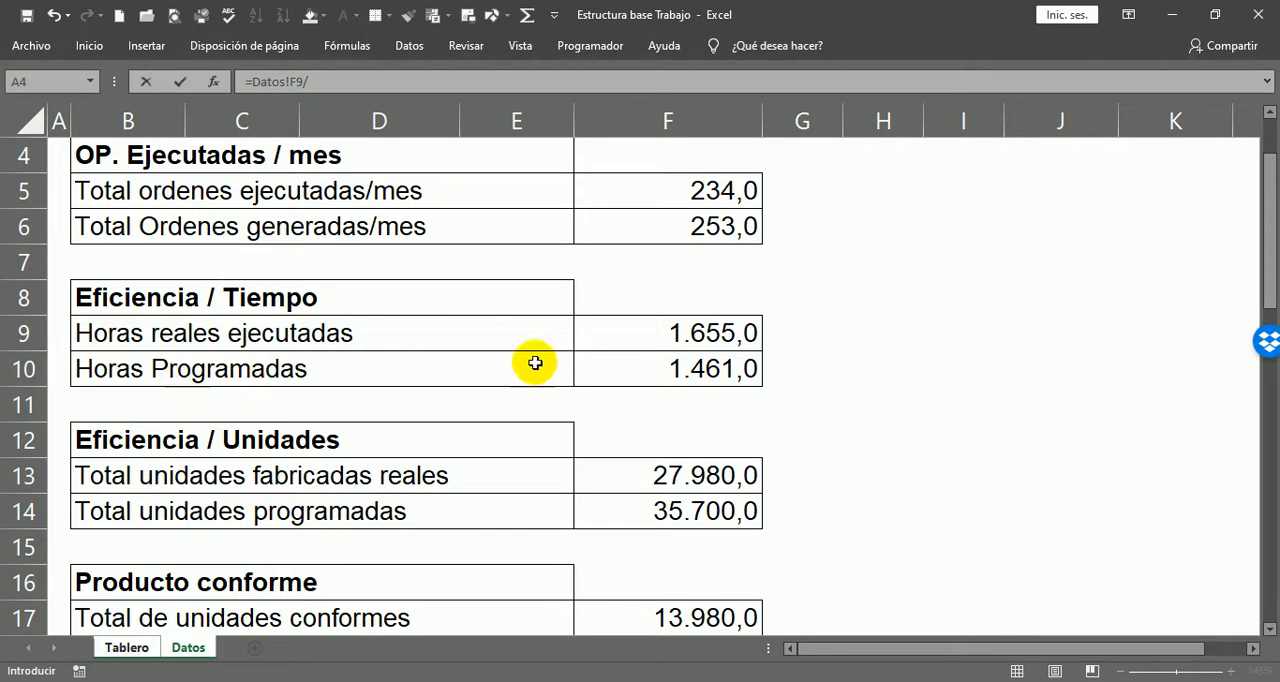
pyautogui.press('Escape')
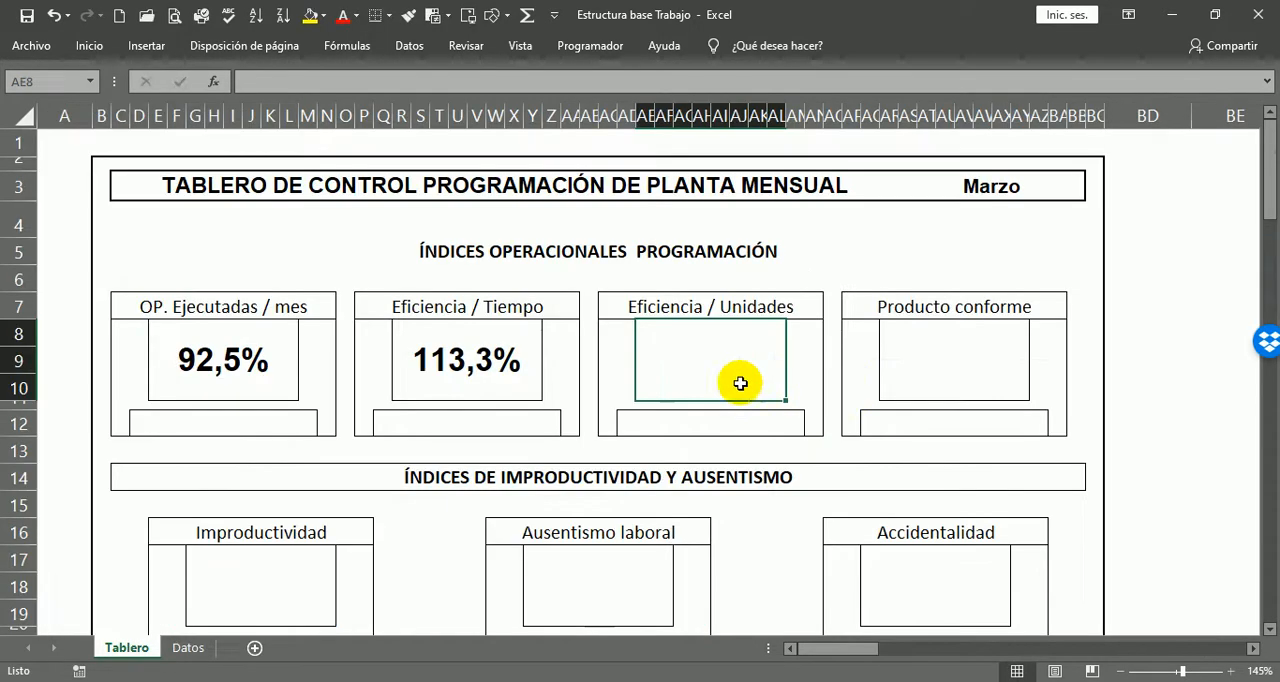
# Step: Calculate the Eficiencia / Unidades indicator in AE8 by dividing Total unidades fabricadas reales by Total unidades programadas with =Datos!F13/Datos!F14
pyautogui.write('=')
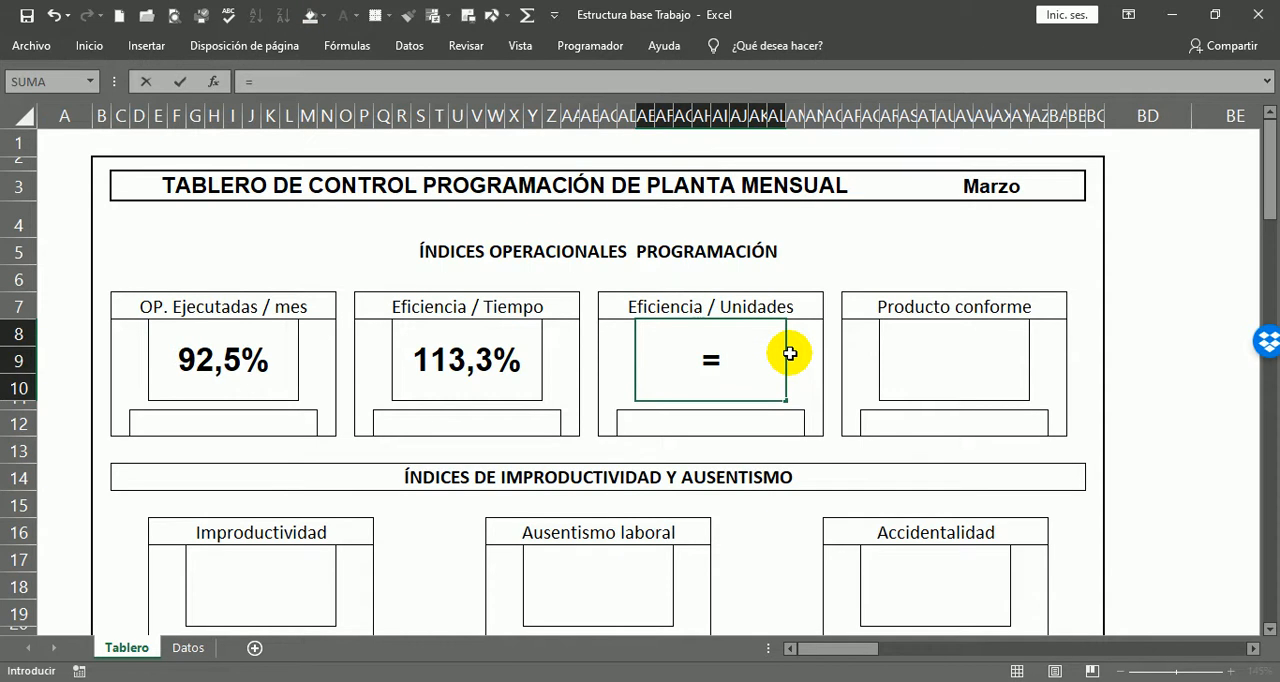
pyautogui.click(195, 650)
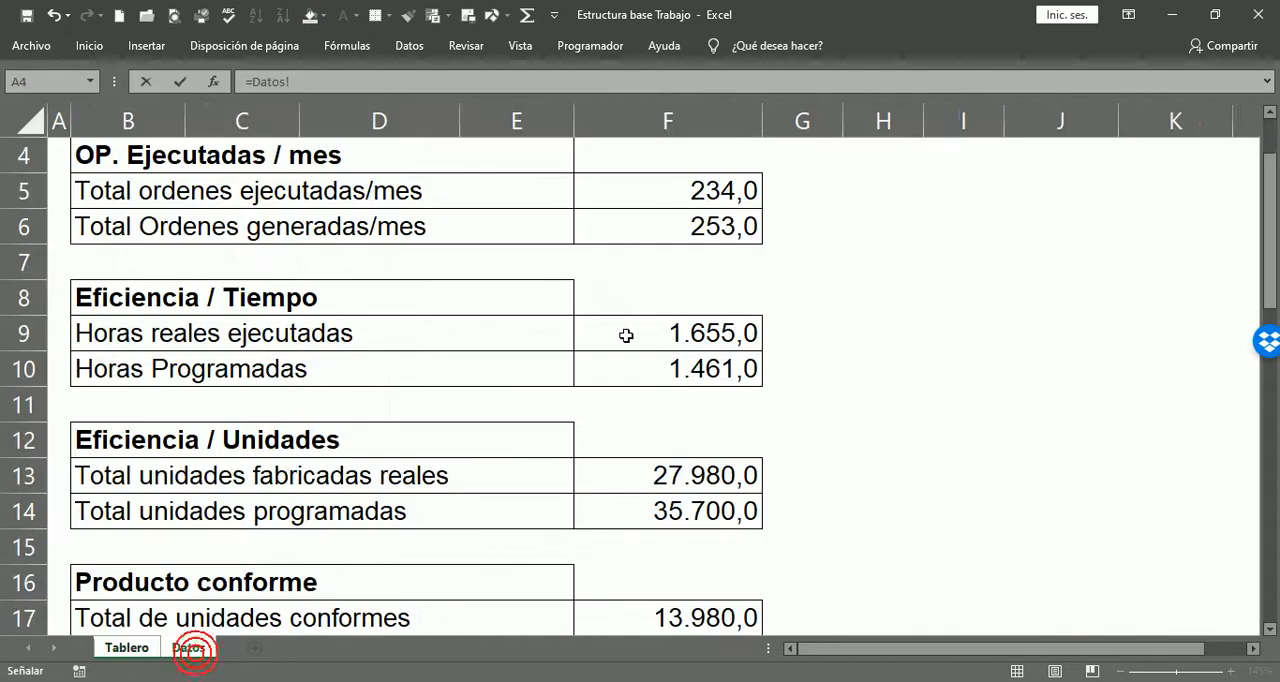
pyautogui.scroll(-2, 1223, 134)
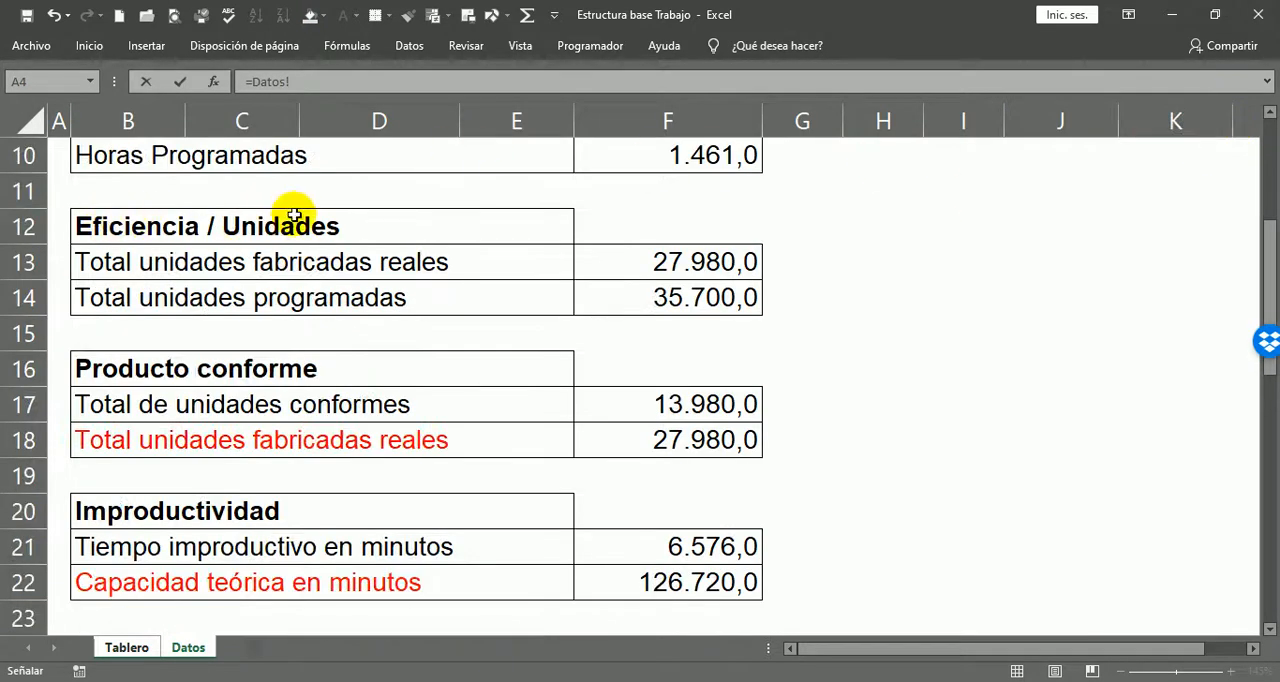
pyautogui.click(677, 269)
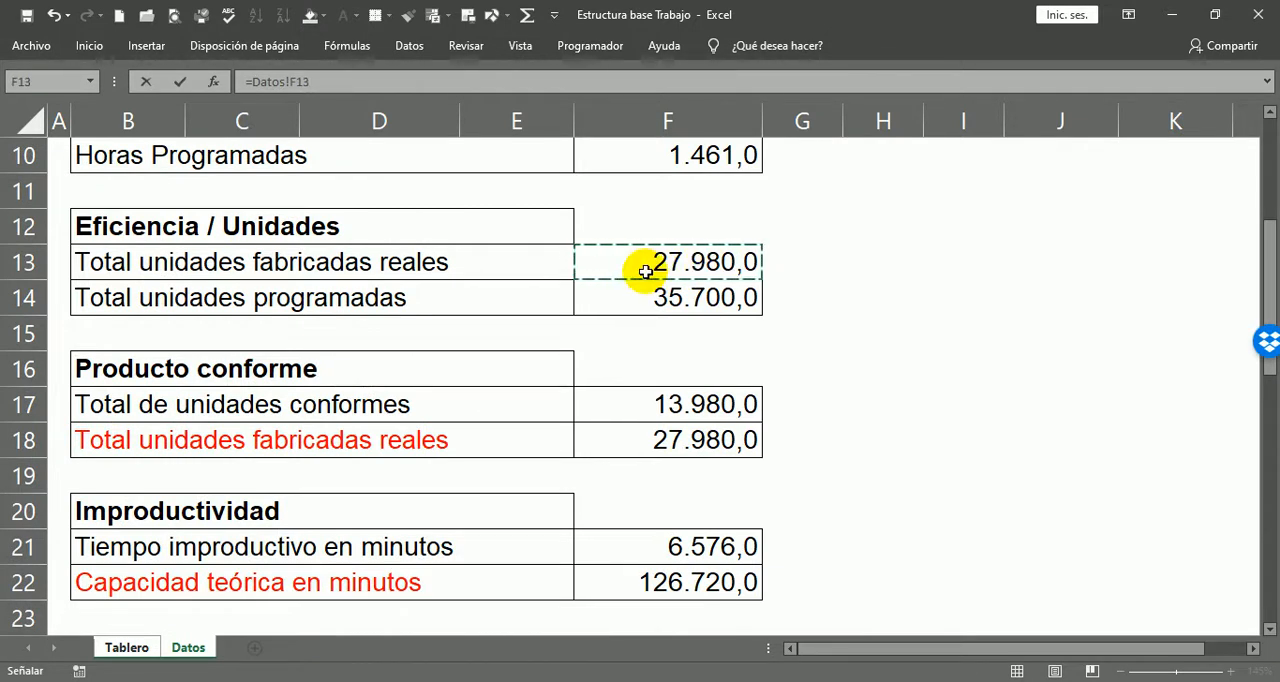
pyautogui.write('/Datos!F14')
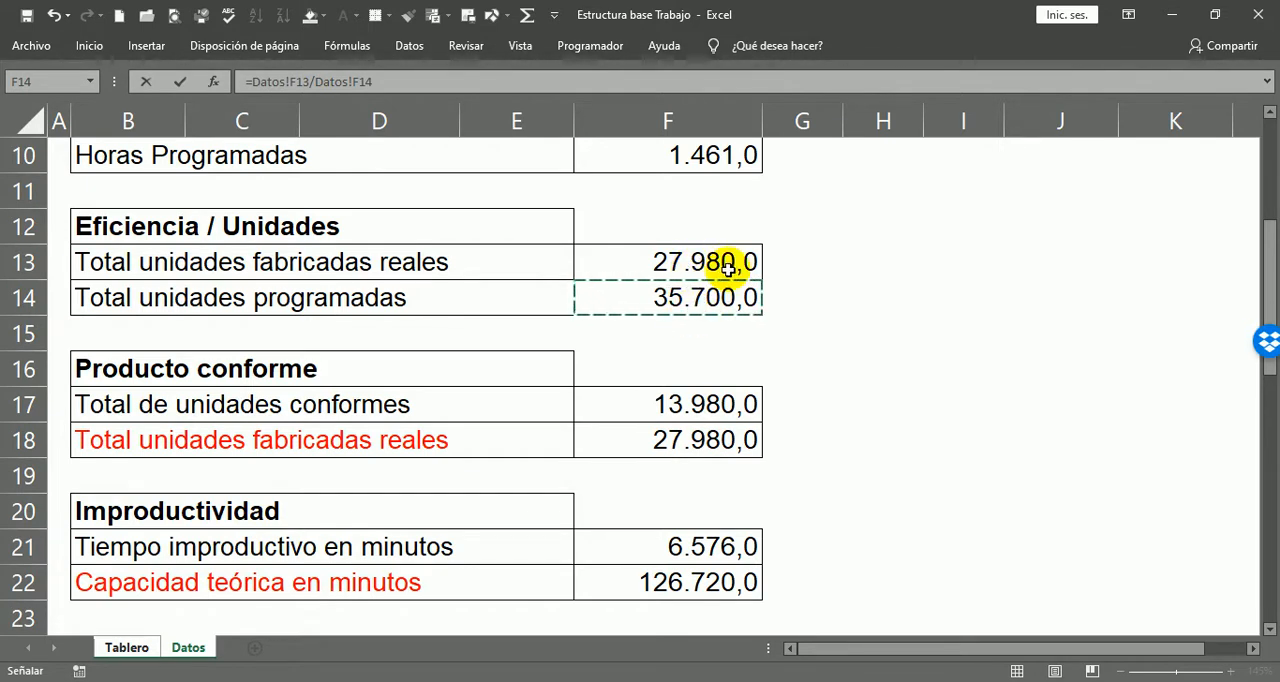
pyautogui.hotkey('ctrl', 'pageup')
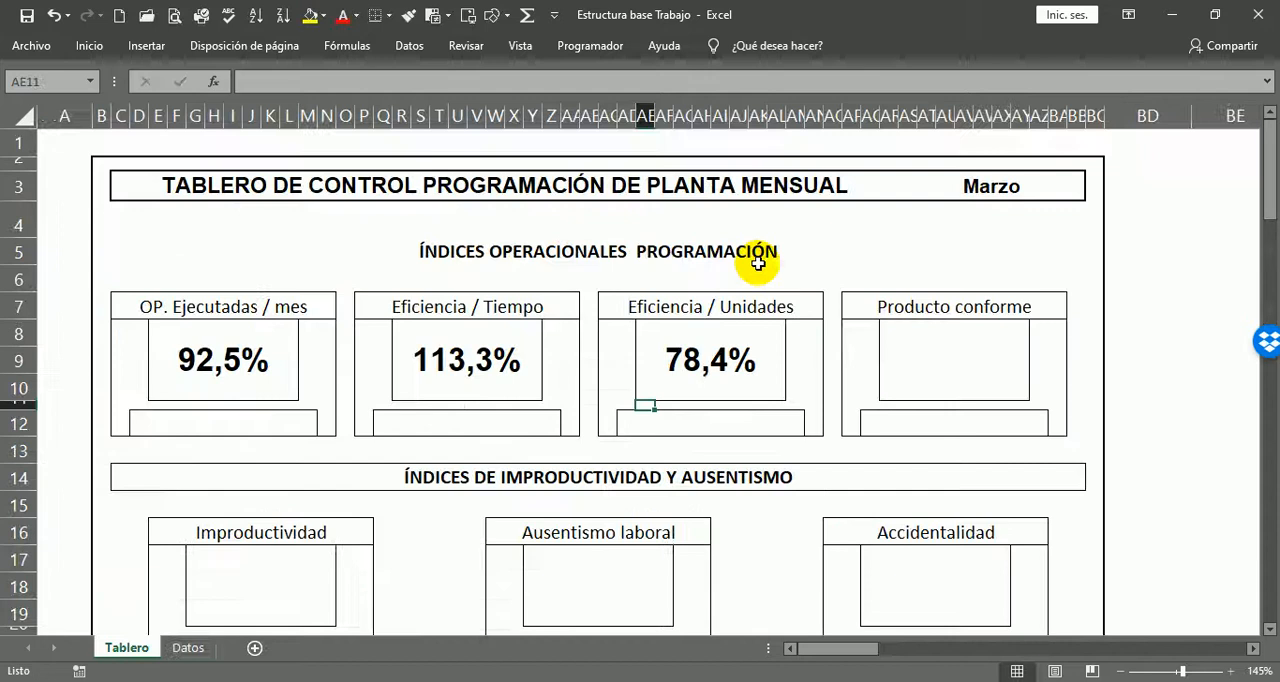
pyautogui.click(740, 365)
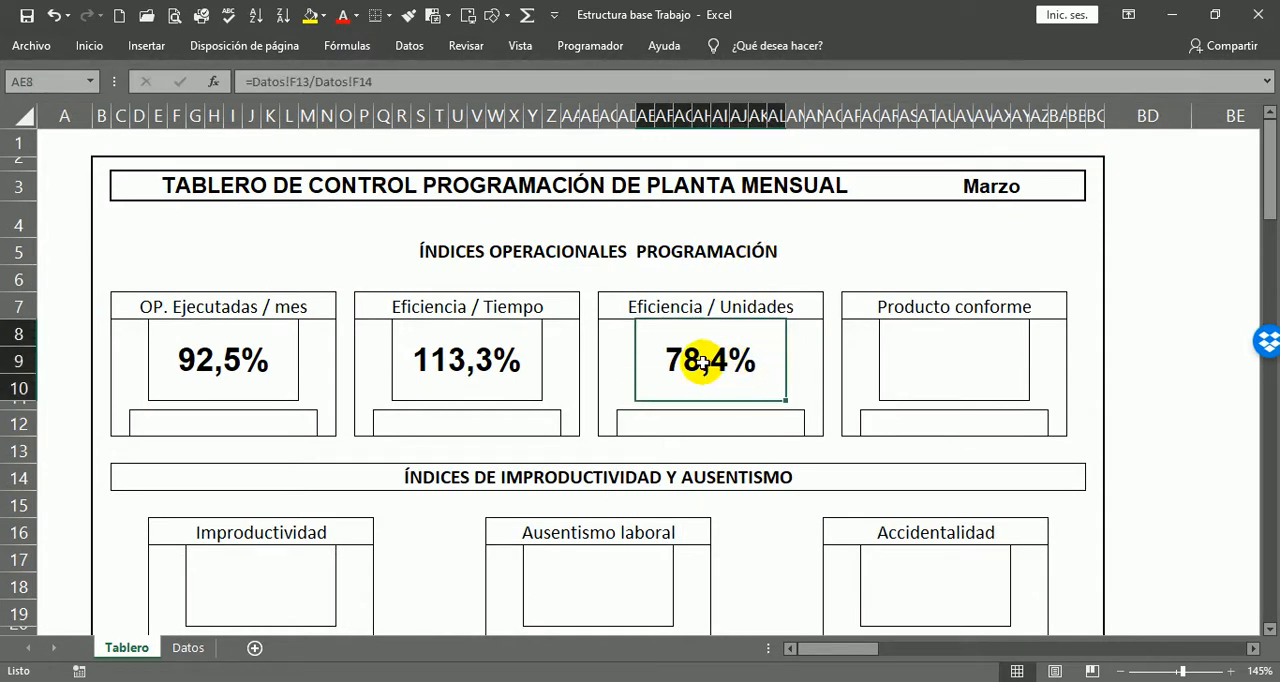
# Step: Calculate the Producto conforme indicator in AR8 by dividing Total de unidades conformes by Total unidades fabricadas reales with =Datos!F17/Datos!F18
pyautogui.click(960, 346)
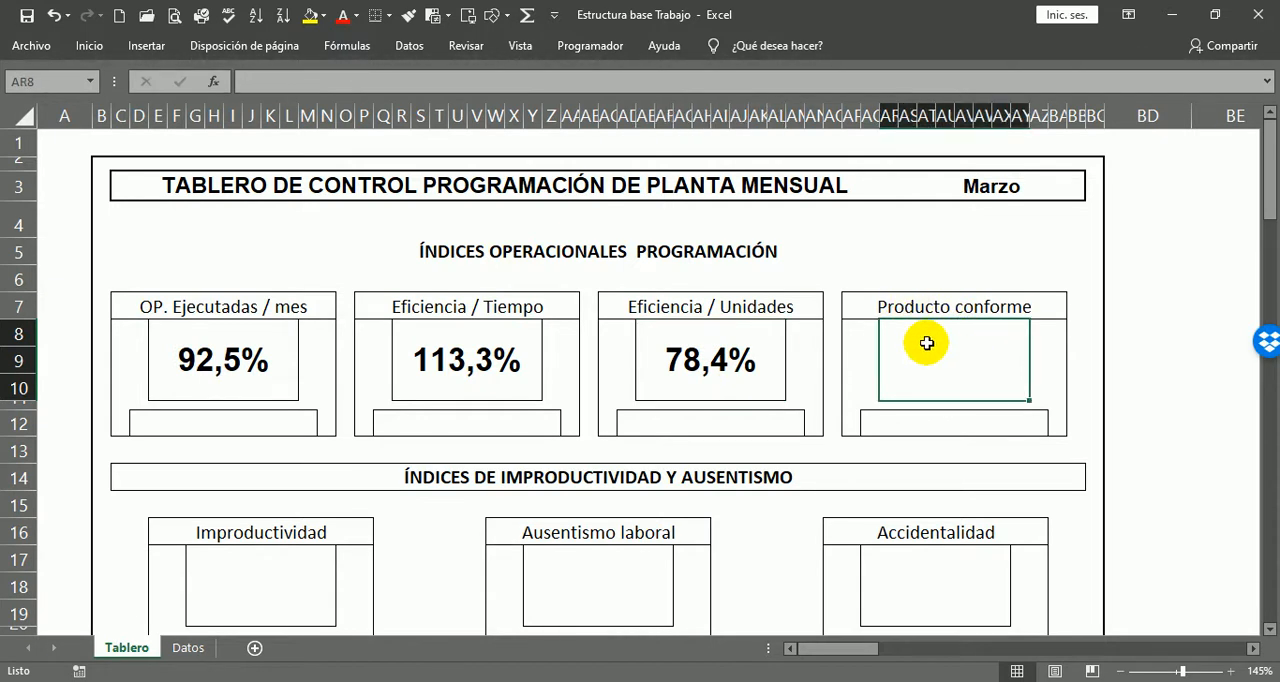
pyautogui.write('=')
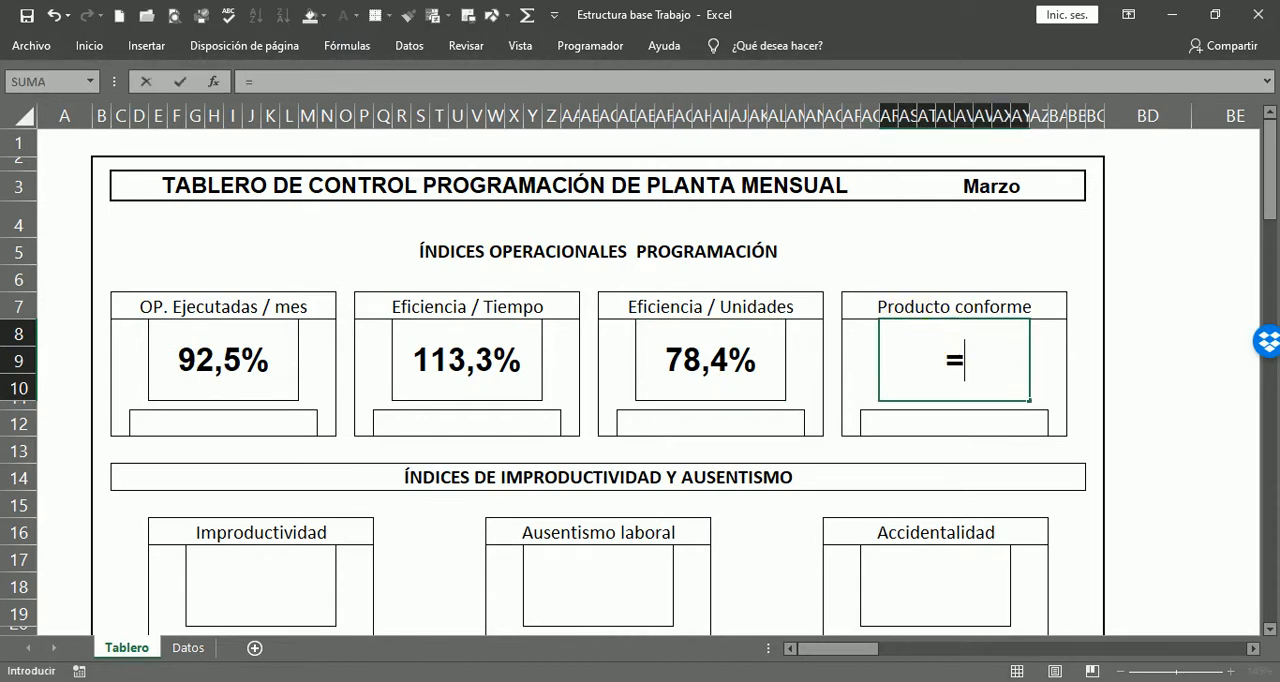
pyautogui.click(186, 648)
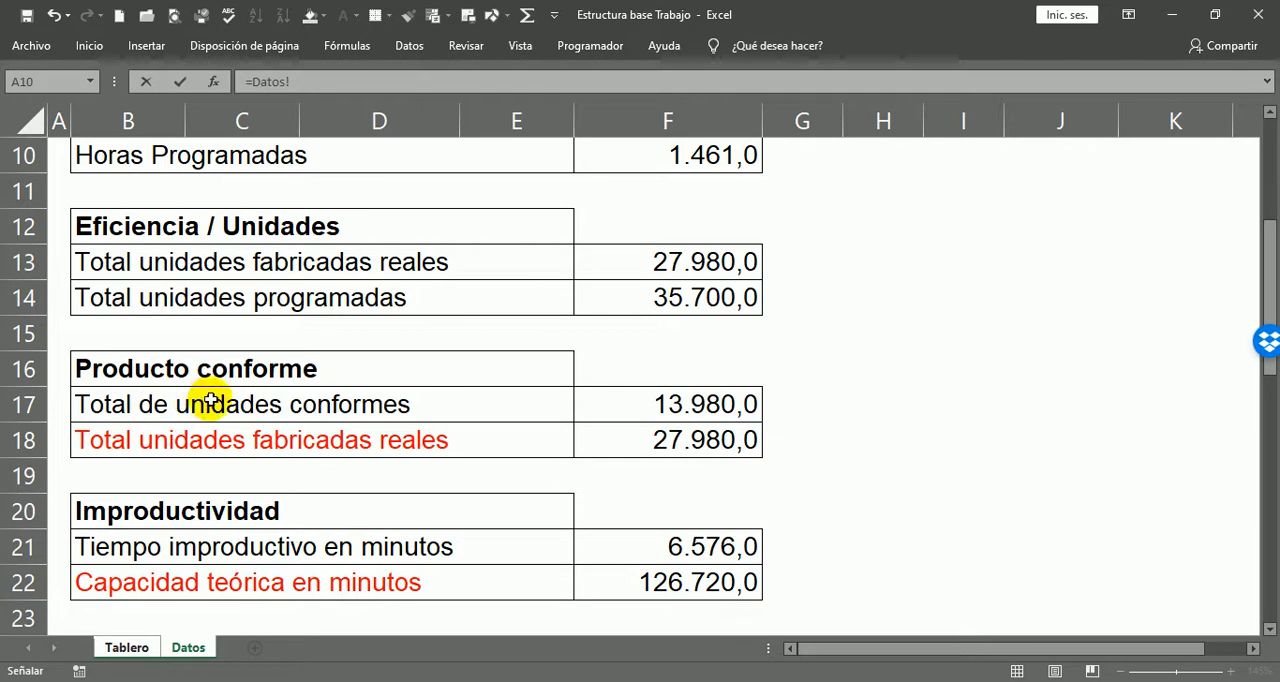
pyautogui.click(680, 405)
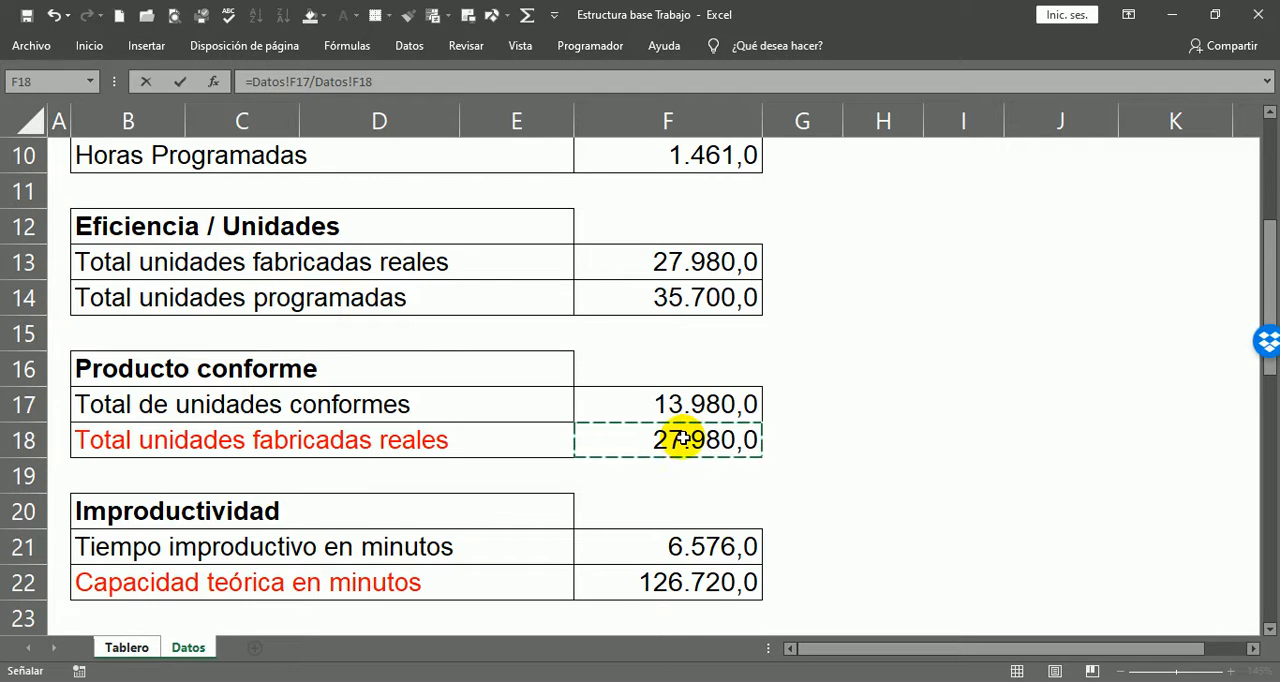
pyautogui.press('Return')
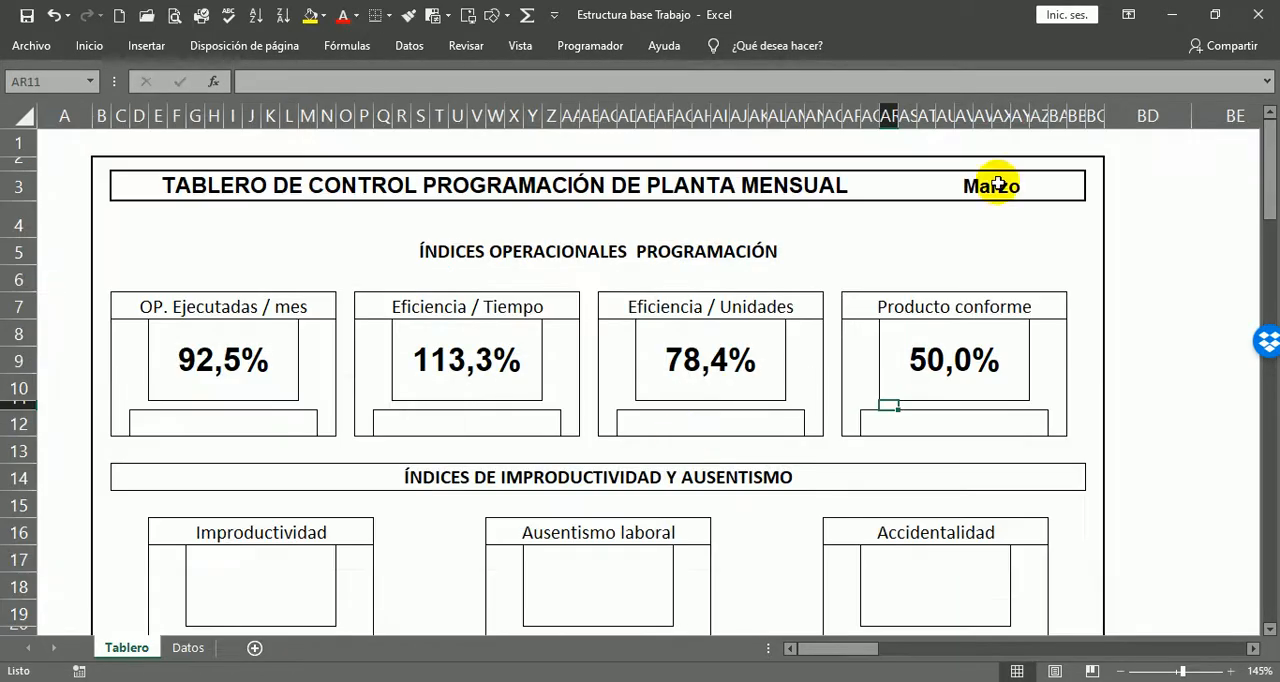
pyautogui.click(950, 360)
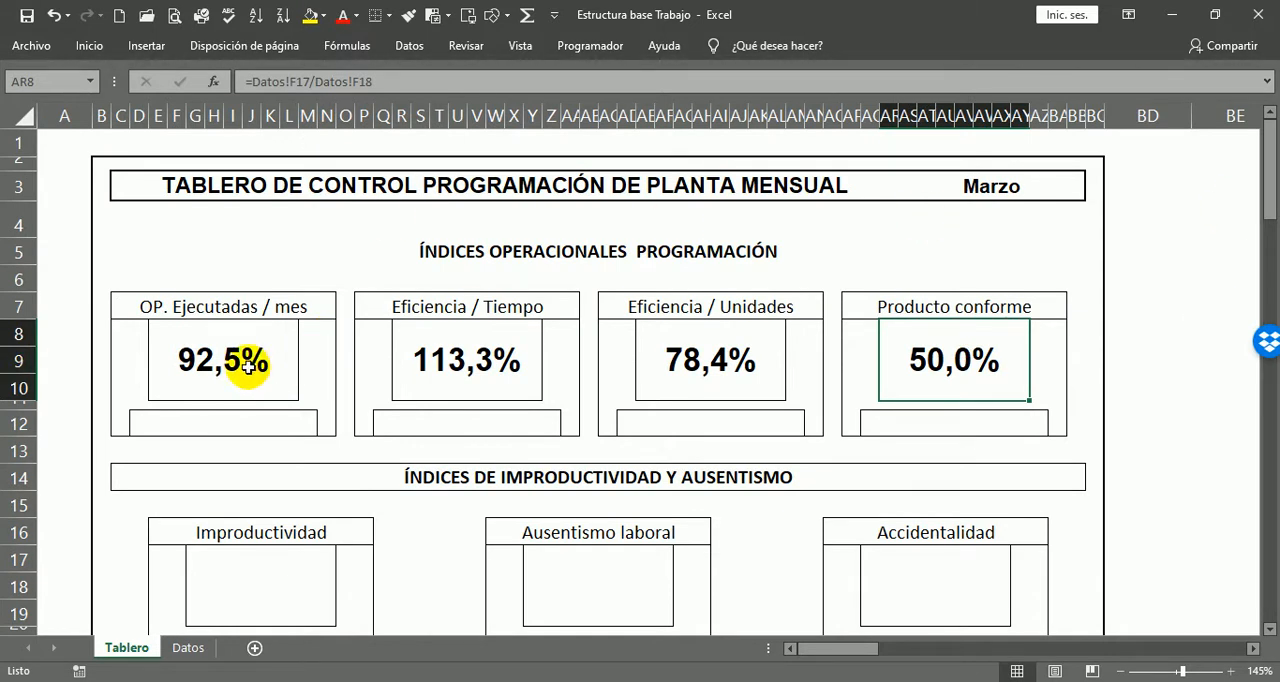
# Step: Review the four operational indicator formulas on Tablero and compare Producto conforme with its source unit totals on Datos
pyautogui.click(205, 362)
pyautogui.click(486, 347)
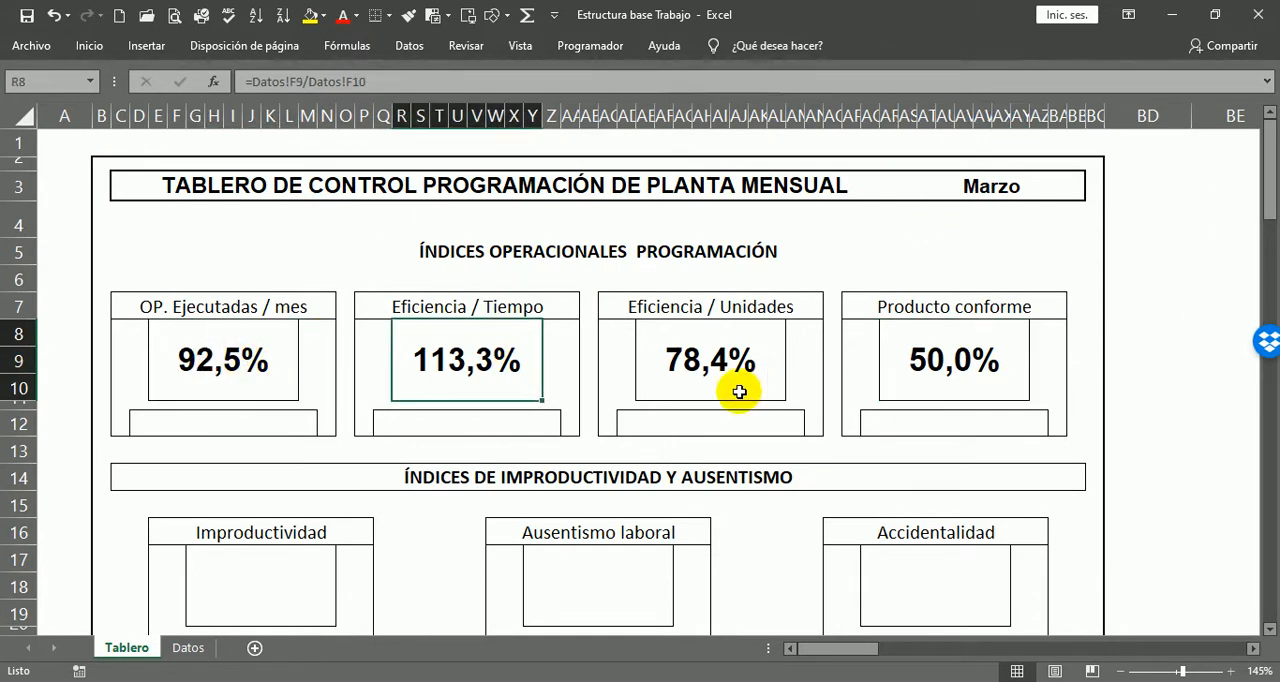
pyautogui.click(708, 370)
pyautogui.click(968, 352)
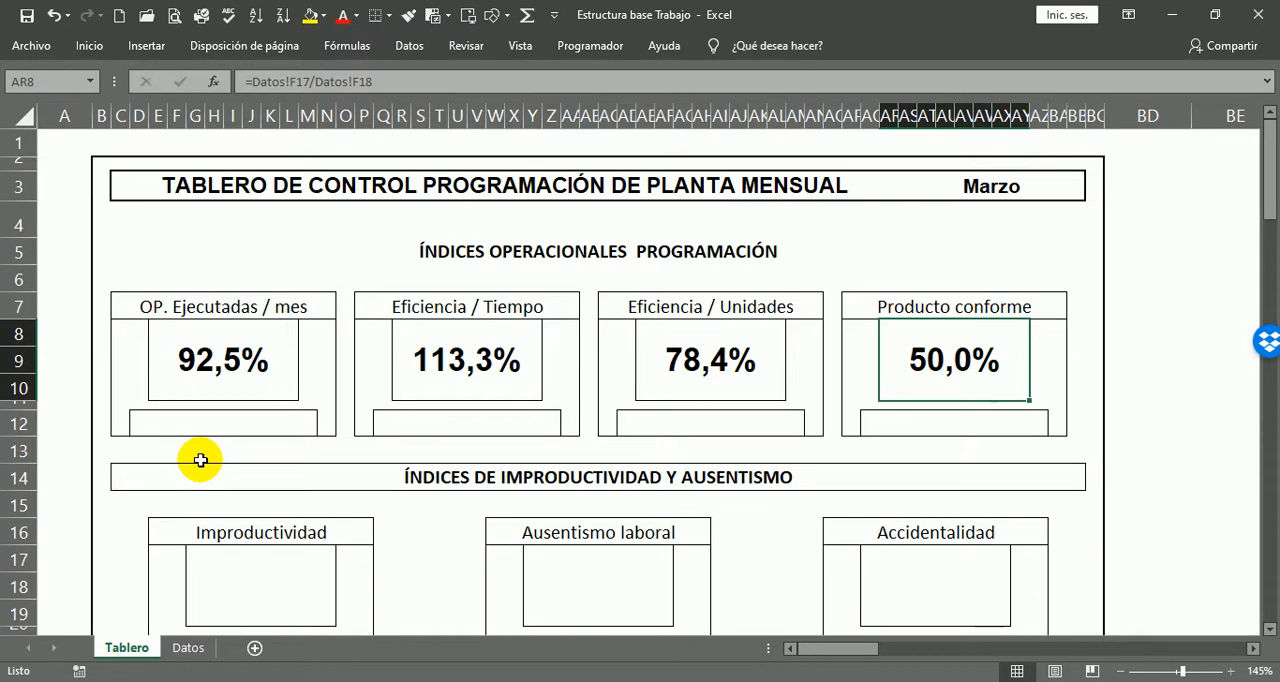
pyautogui.click(184, 647)
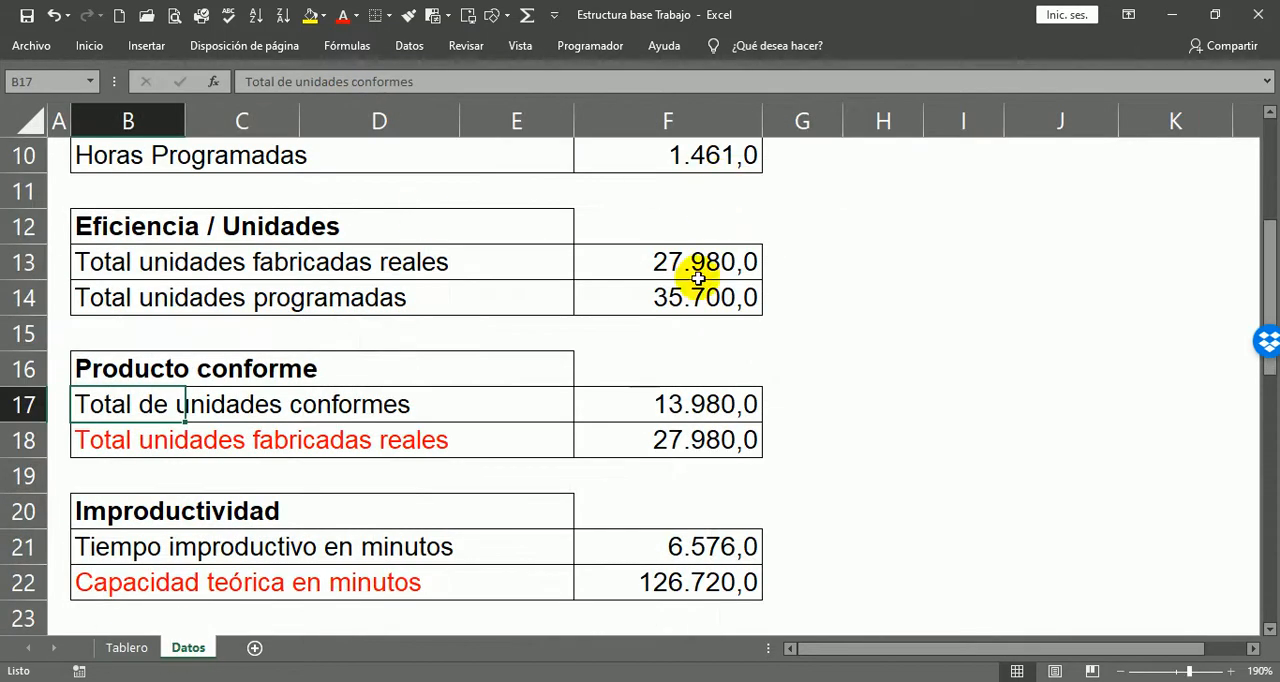
pyautogui.keyDown('ctrl'); pyautogui.scroll(3, 501, 333); pyautogui.keyUp('ctrl')
pyautogui.scroll(-3, 500, 331)
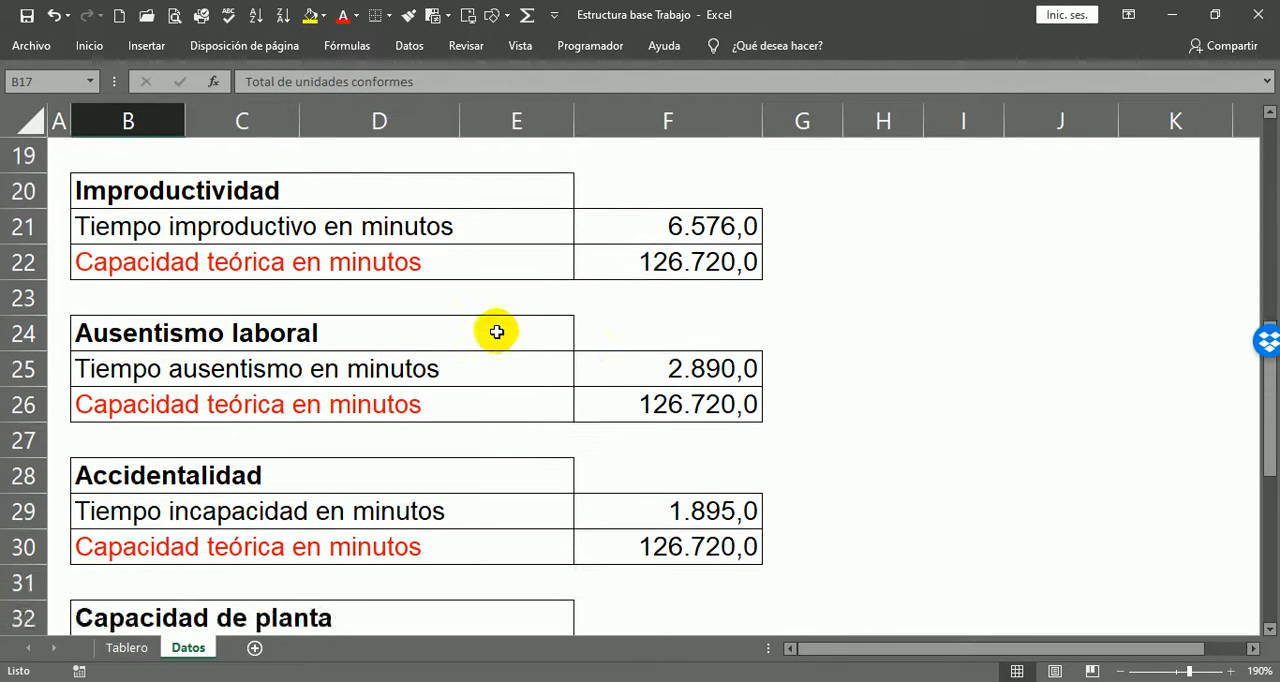
pyautogui.scroll(1, 500, 331)
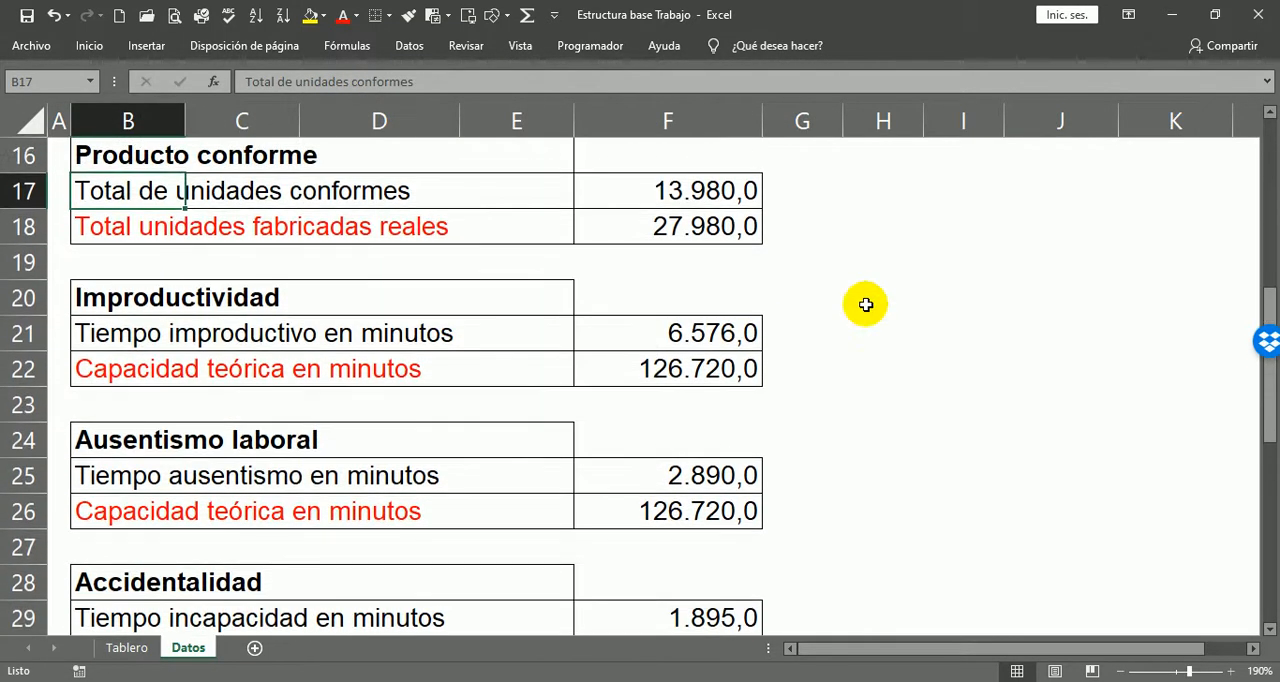
pyautogui.click(791, 204)
pyautogui.click(785, 216)
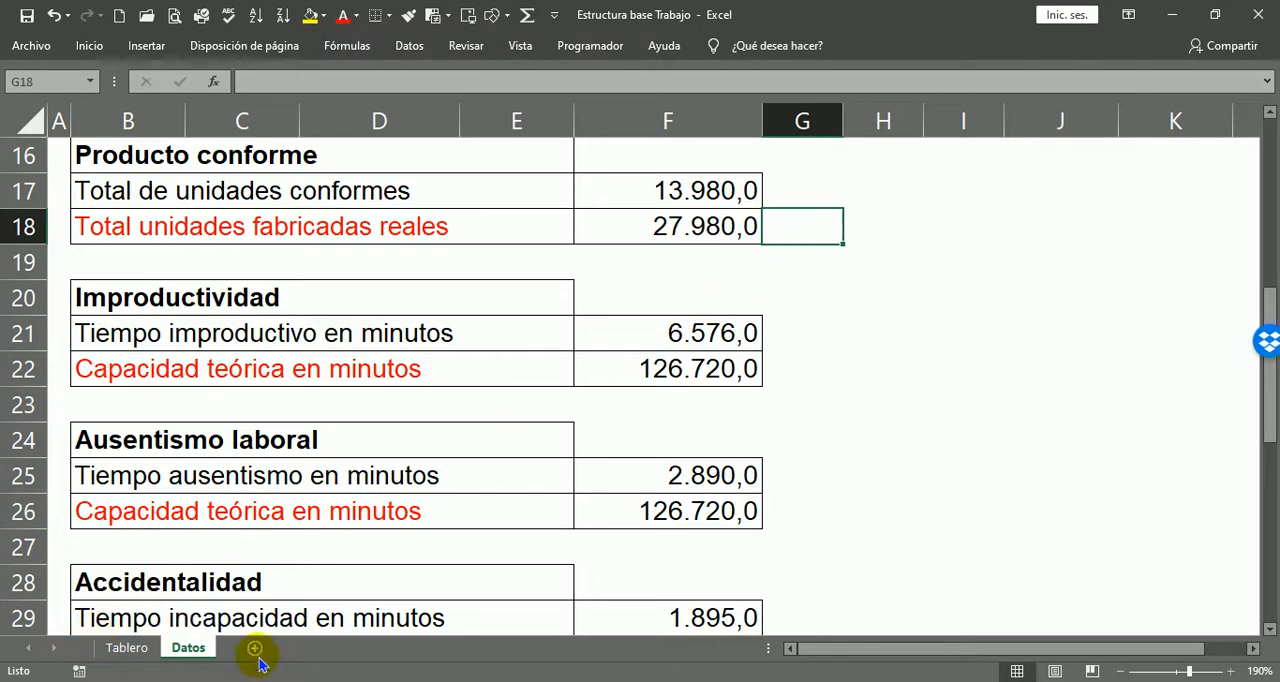
pyautogui.click(127, 648)
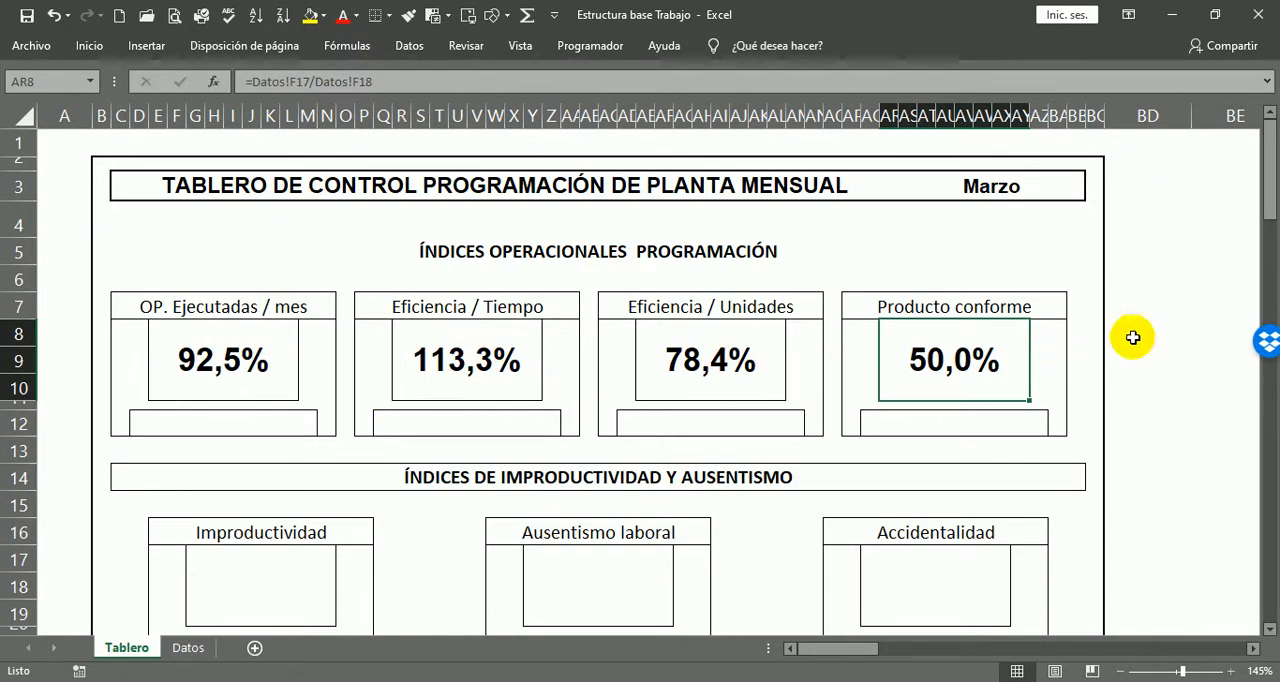
# Step: Link the box D12 beneath the OP. Ejecutadas / mes indicator to its percentage with =E8
pyautogui.click(217, 427)
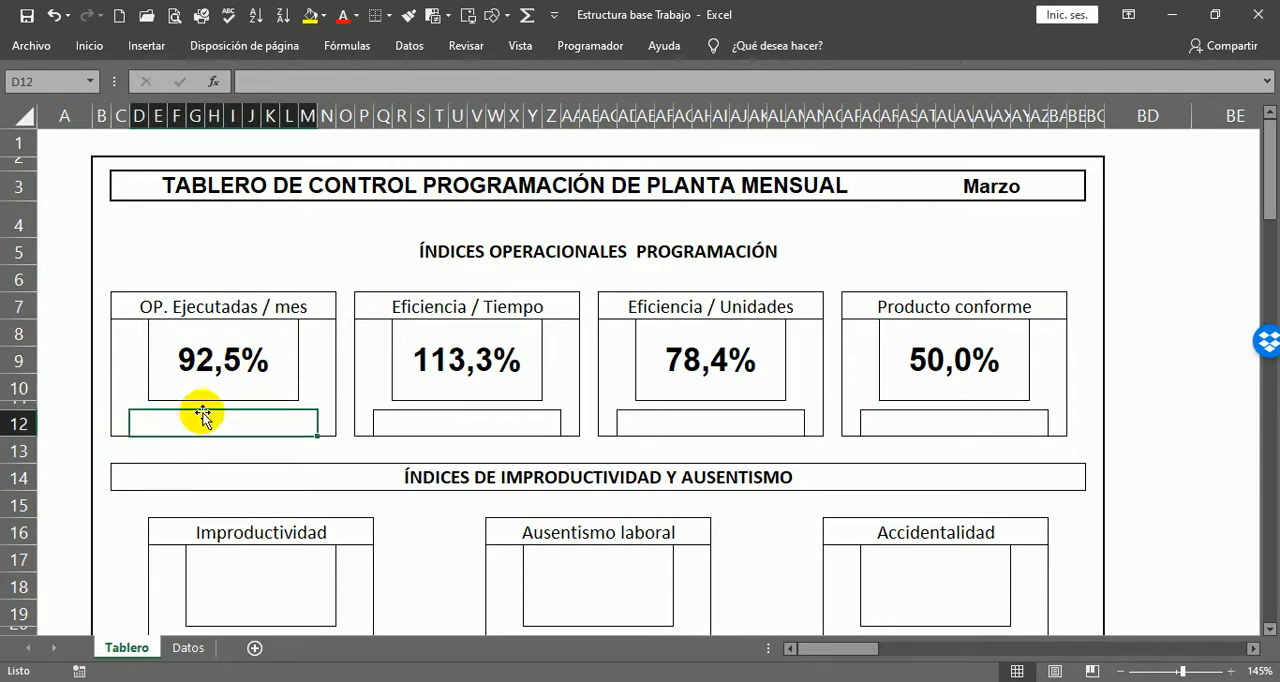
pyautogui.click(443, 424)
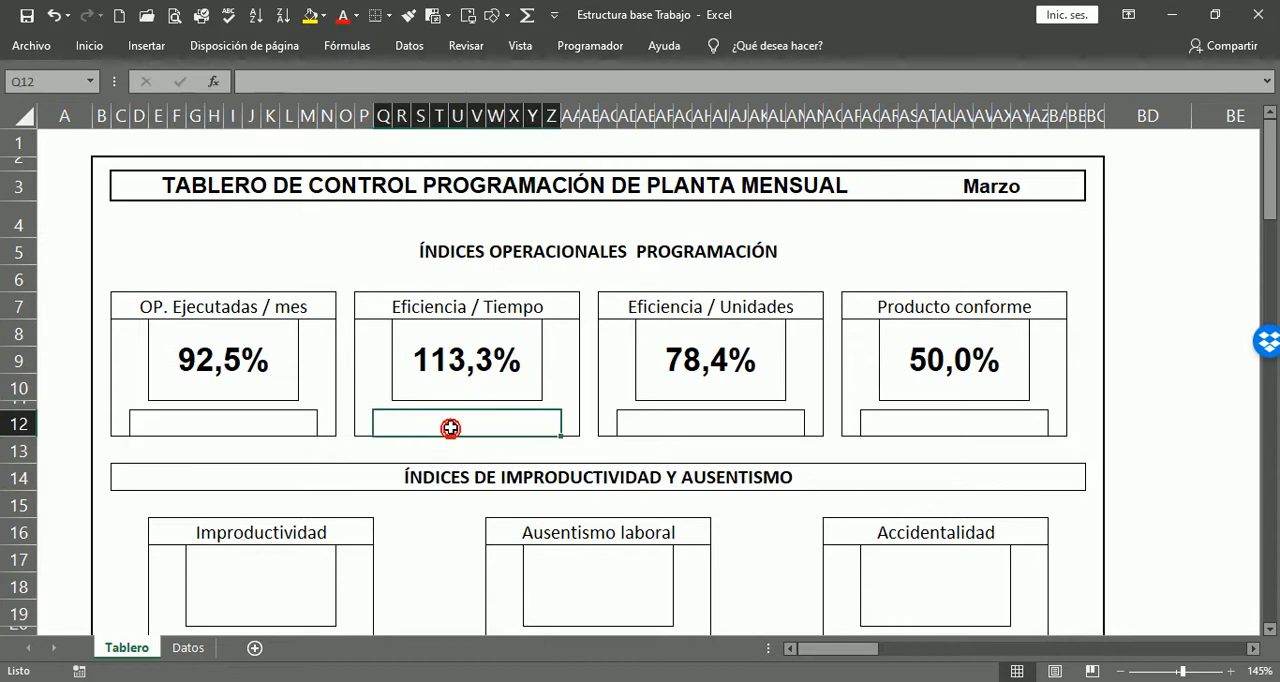
pyautogui.click(701, 427)
pyautogui.click(897, 423)
pyautogui.click(895, 428)
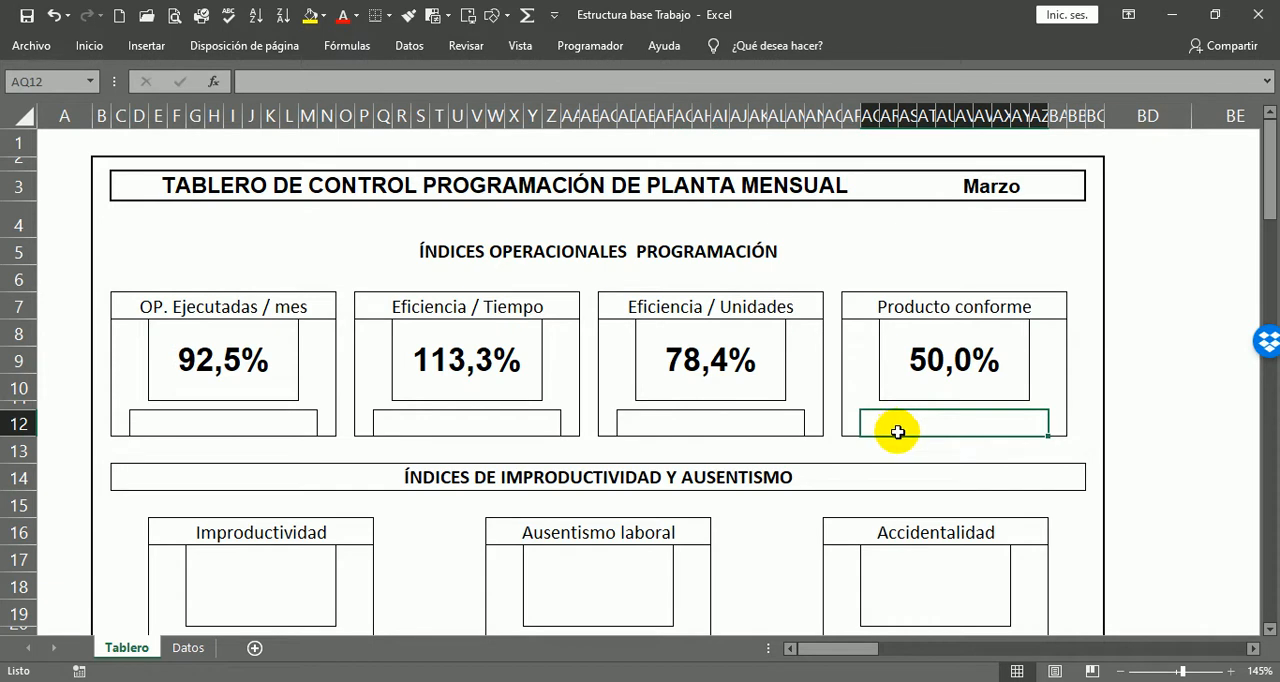
pyautogui.click(235, 425)
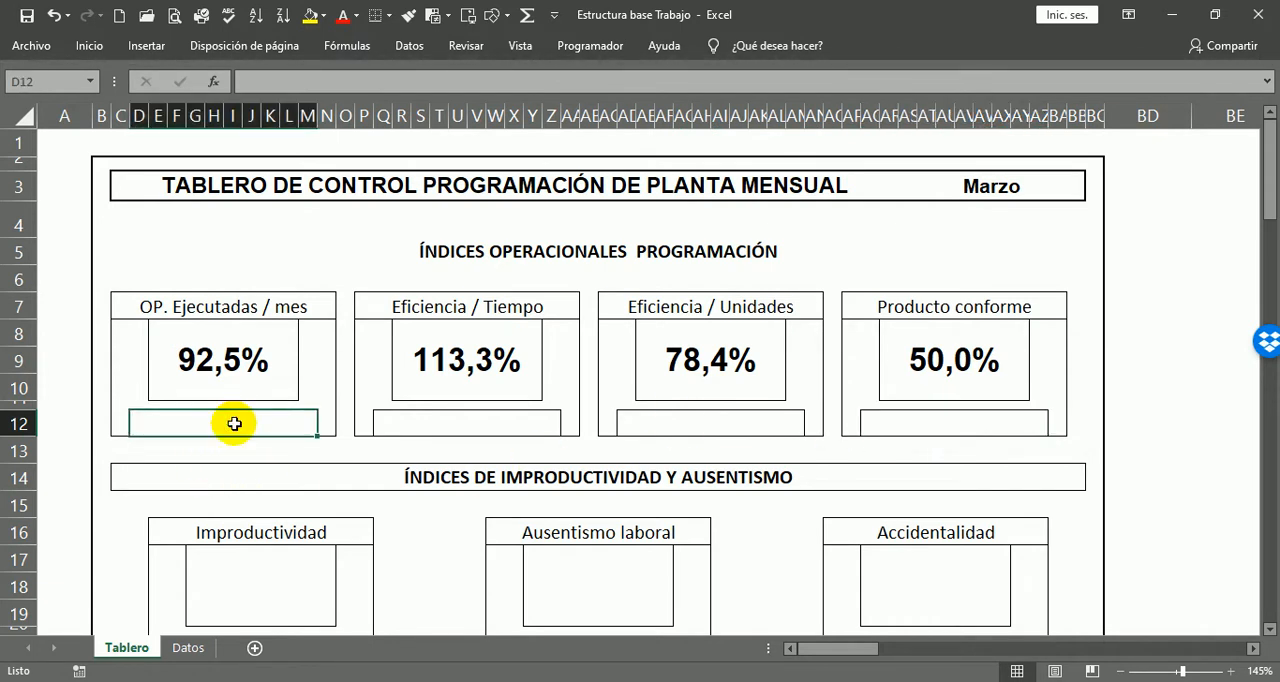
pyautogui.write('=')
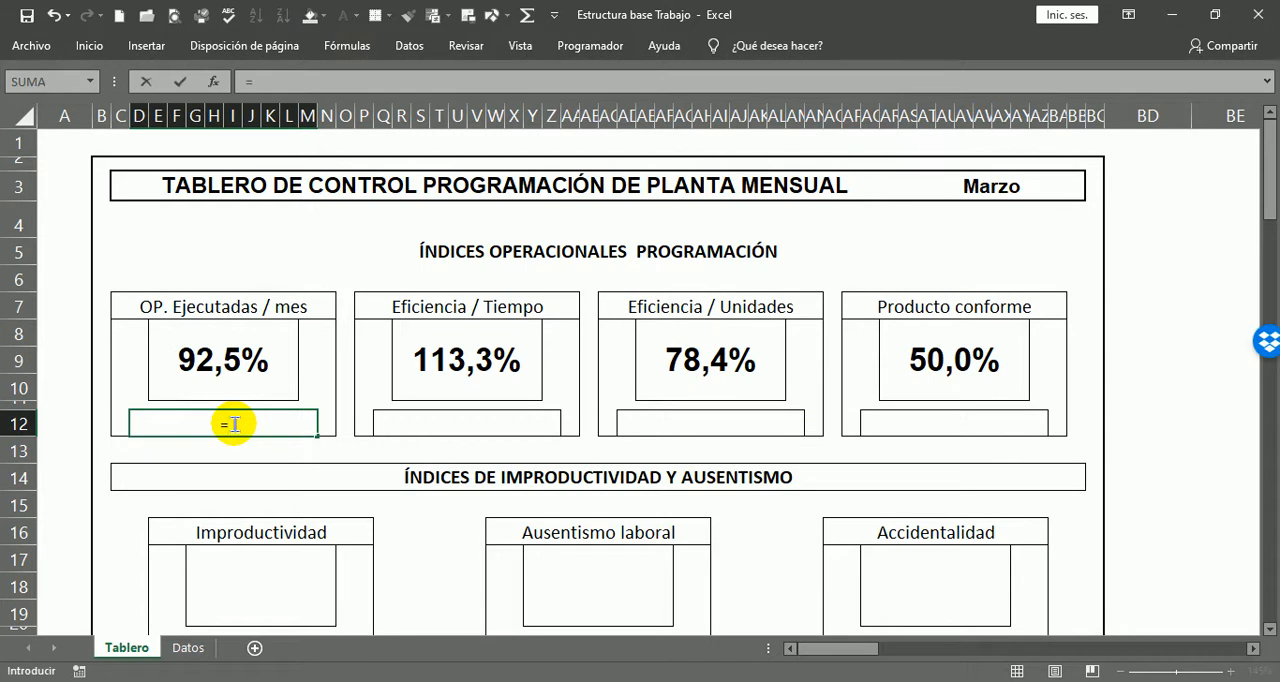
pyautogui.click(229, 361)
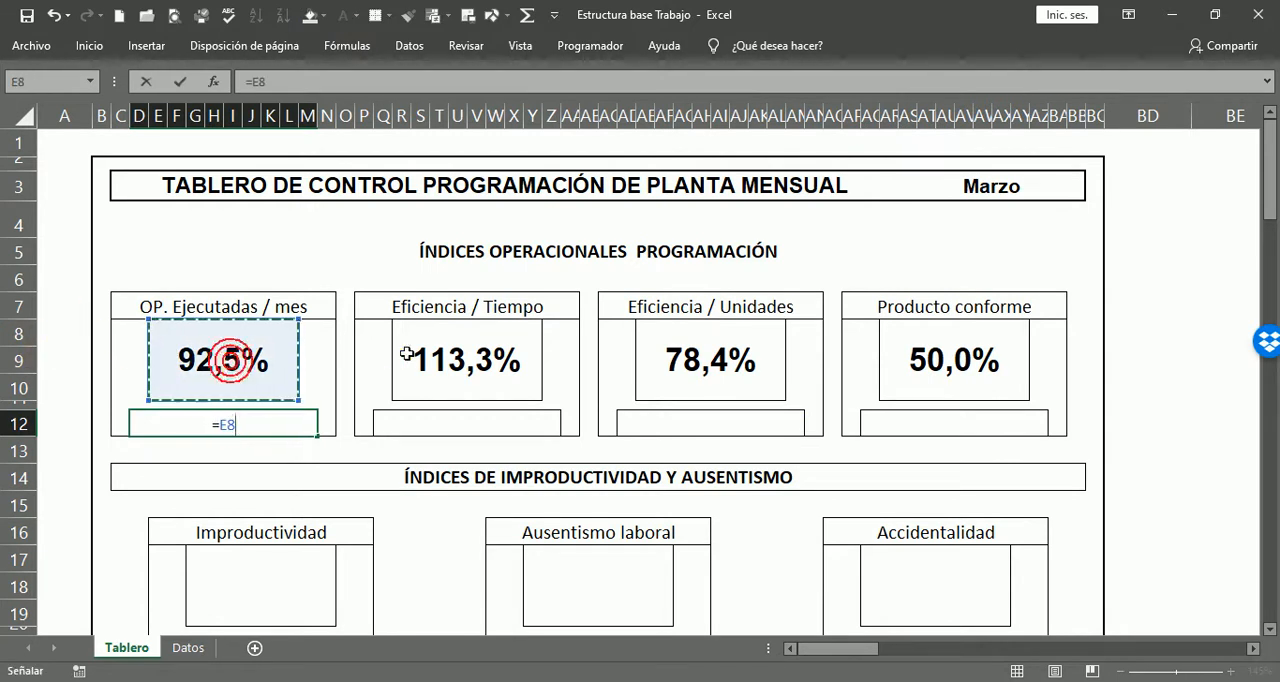
pyautogui.press('Return')
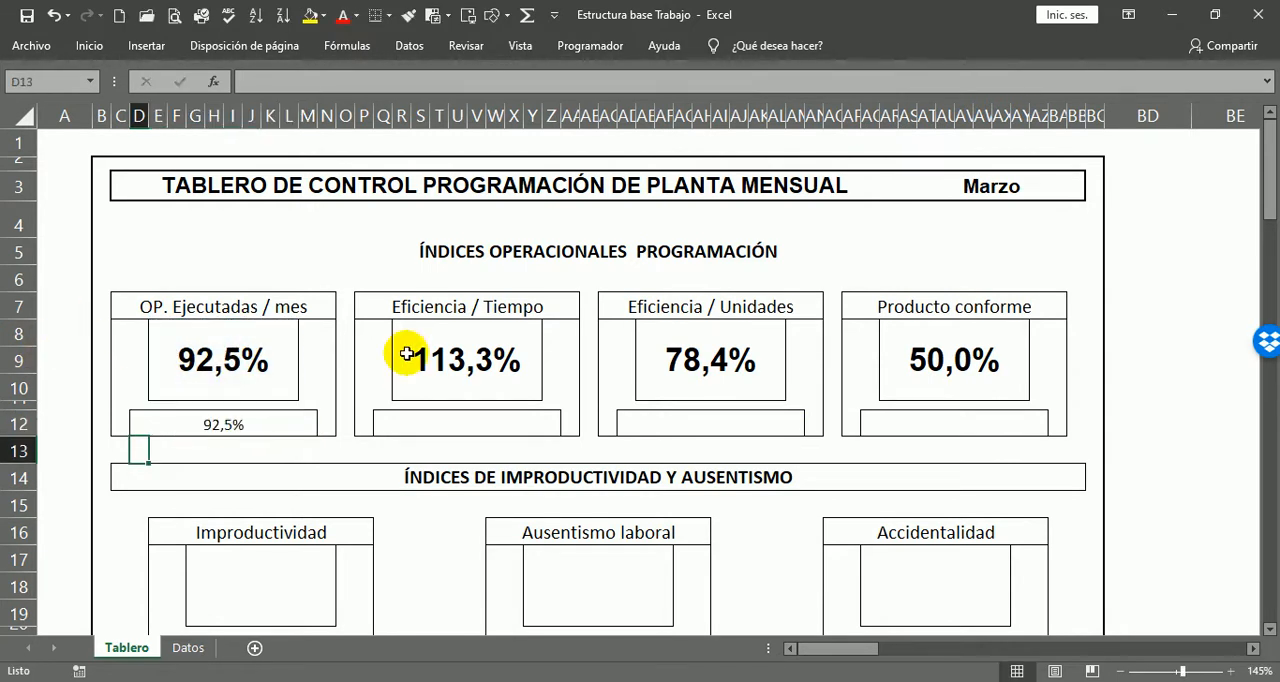
# Step: Link the boxes beneath Eficiencia / Tiempo and Eficiencia / Unidades to their percentages with =R8 in Q12 and =AE8 in AD12
pyautogui.click(421, 426)
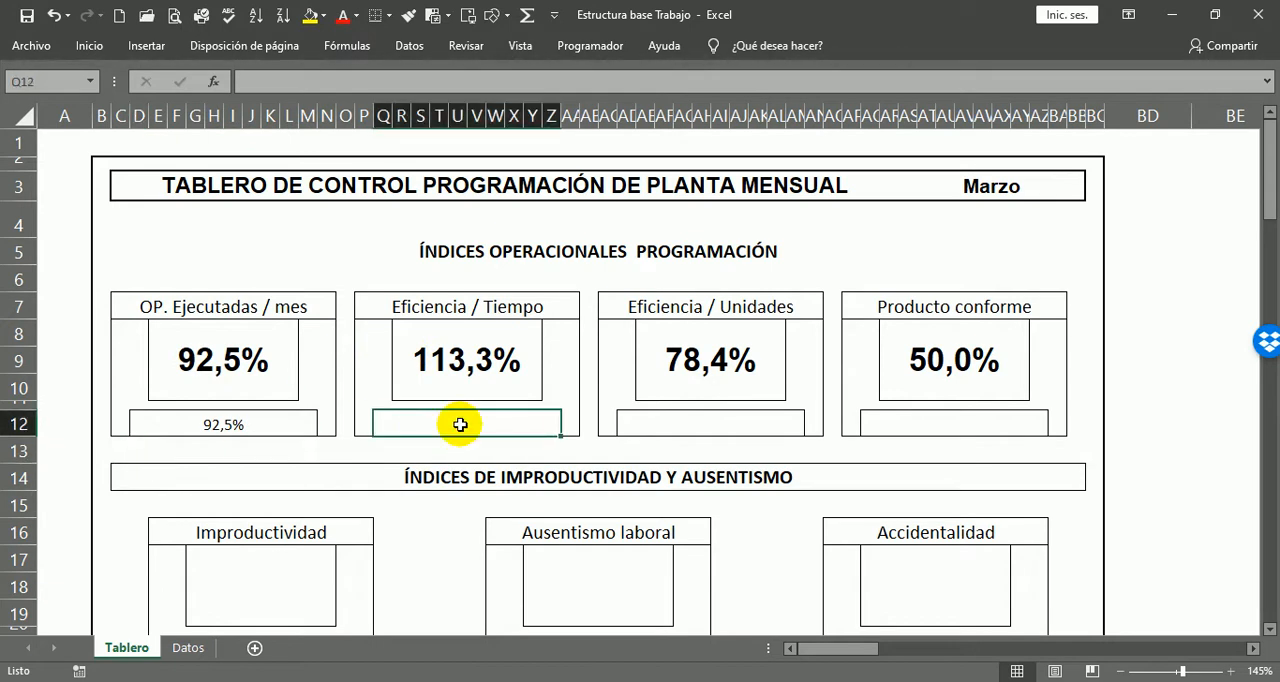
pyautogui.write('=')
pyautogui.click(509, 383)
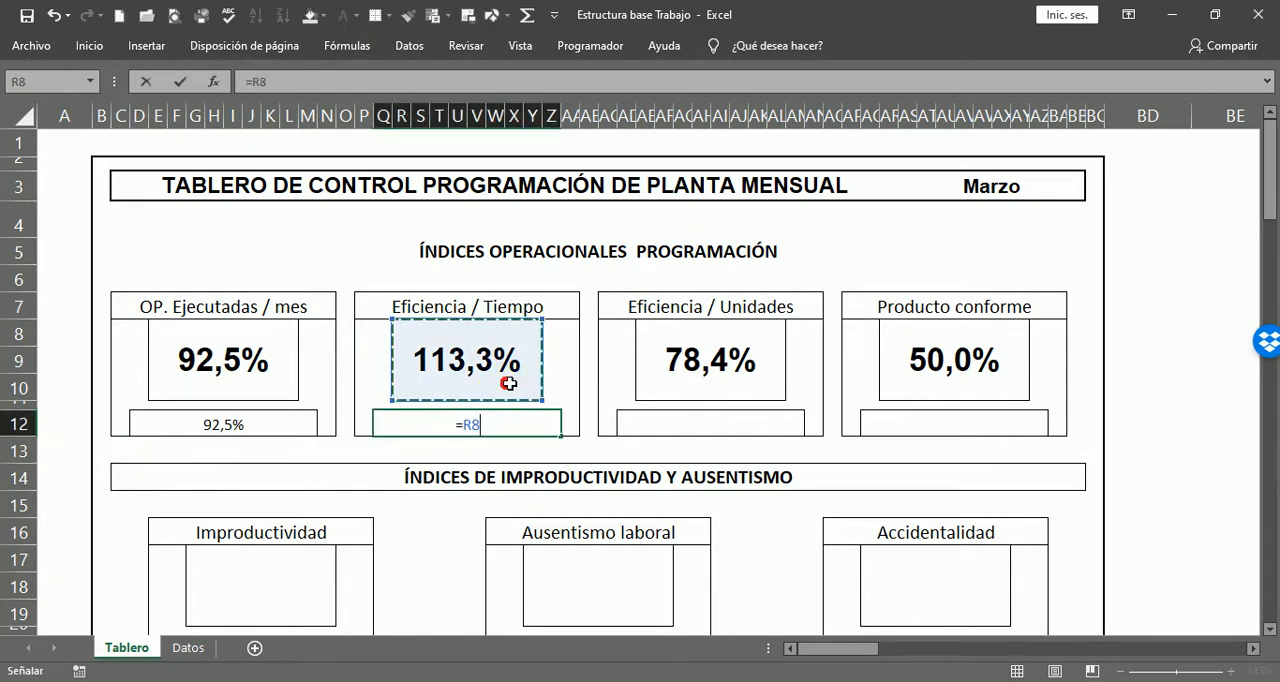
pyautogui.press('Return')
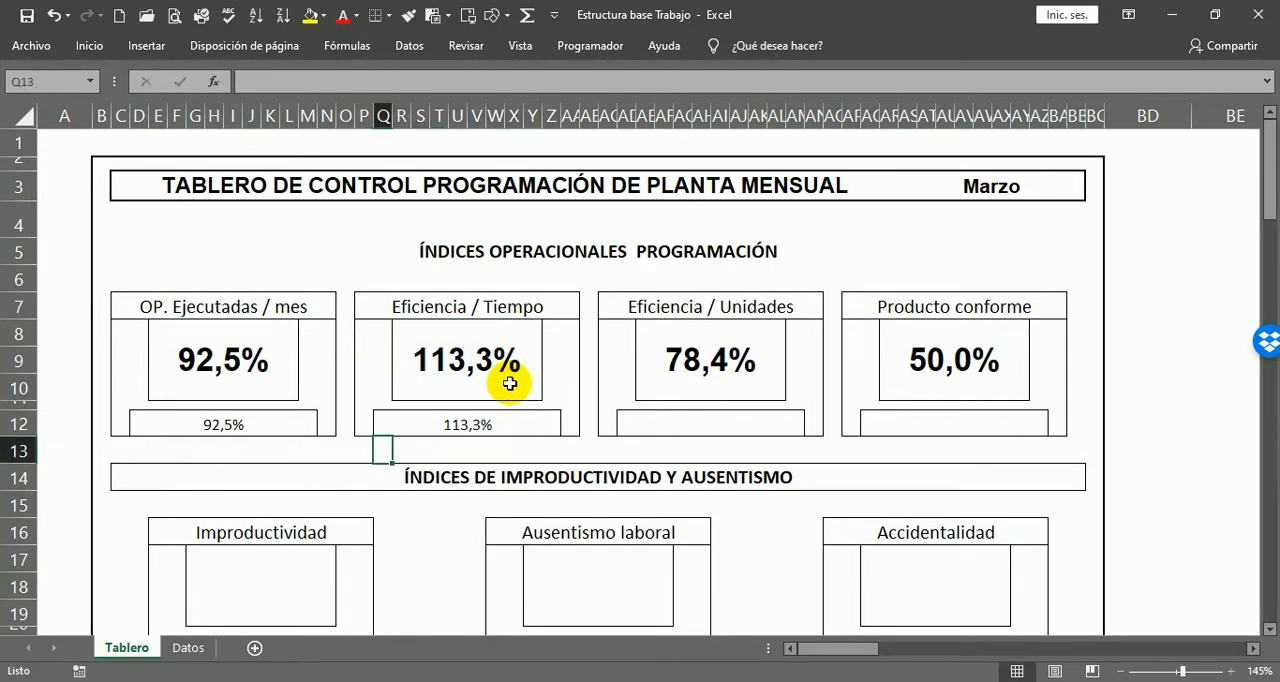
pyautogui.click(701, 418)
pyautogui.write('=')
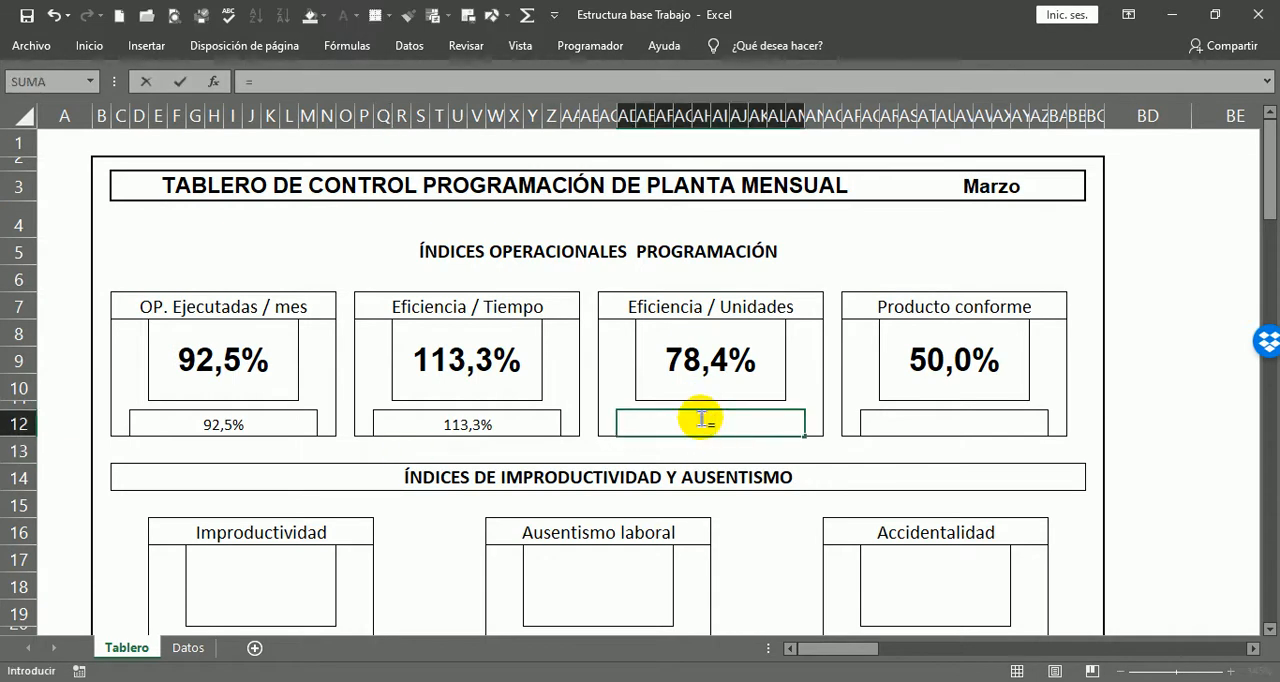
pyautogui.click(722, 390)
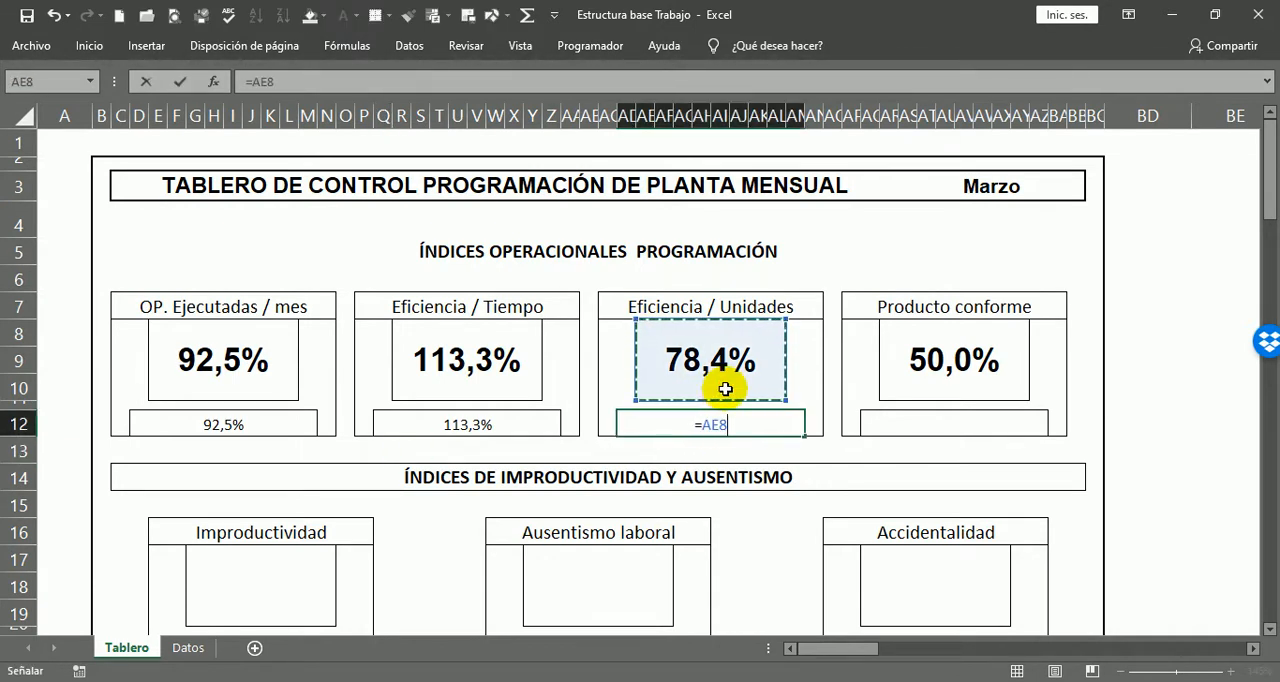
pyautogui.press('Return')
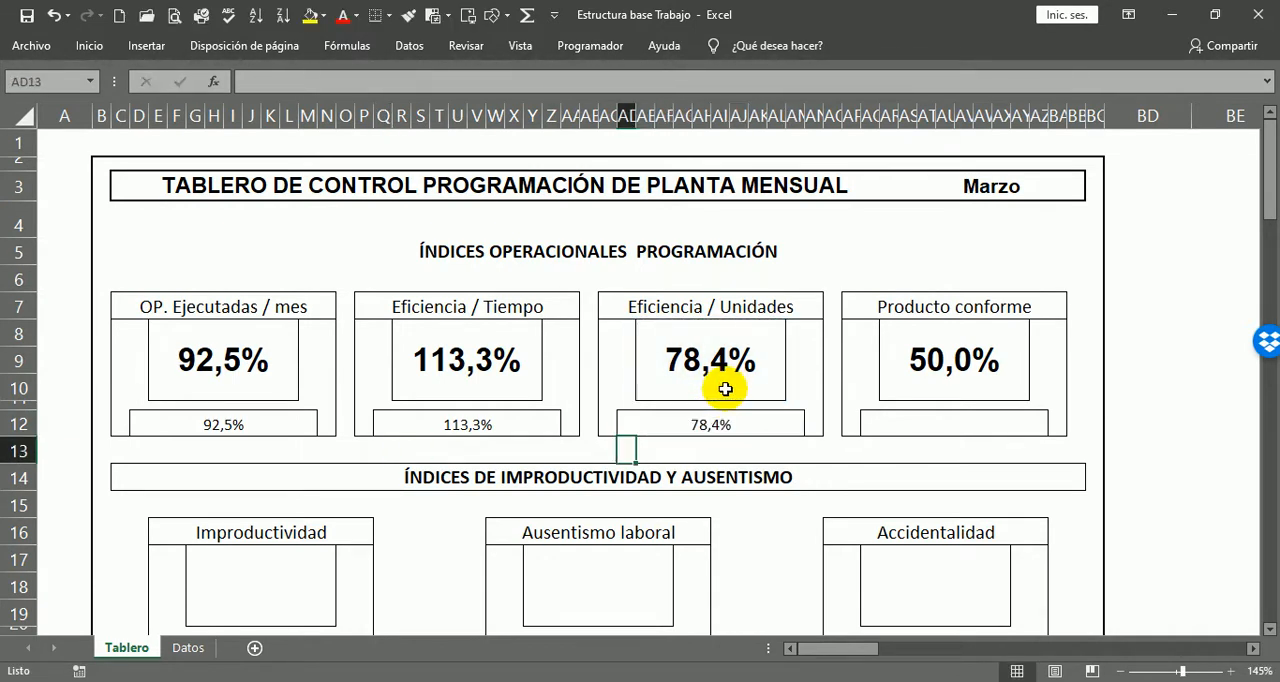
# Step: Link the box AQ12 beneath the Producto conforme indicator to its percentage with =AR8
pyautogui.click(928, 424)
pyautogui.write('=')
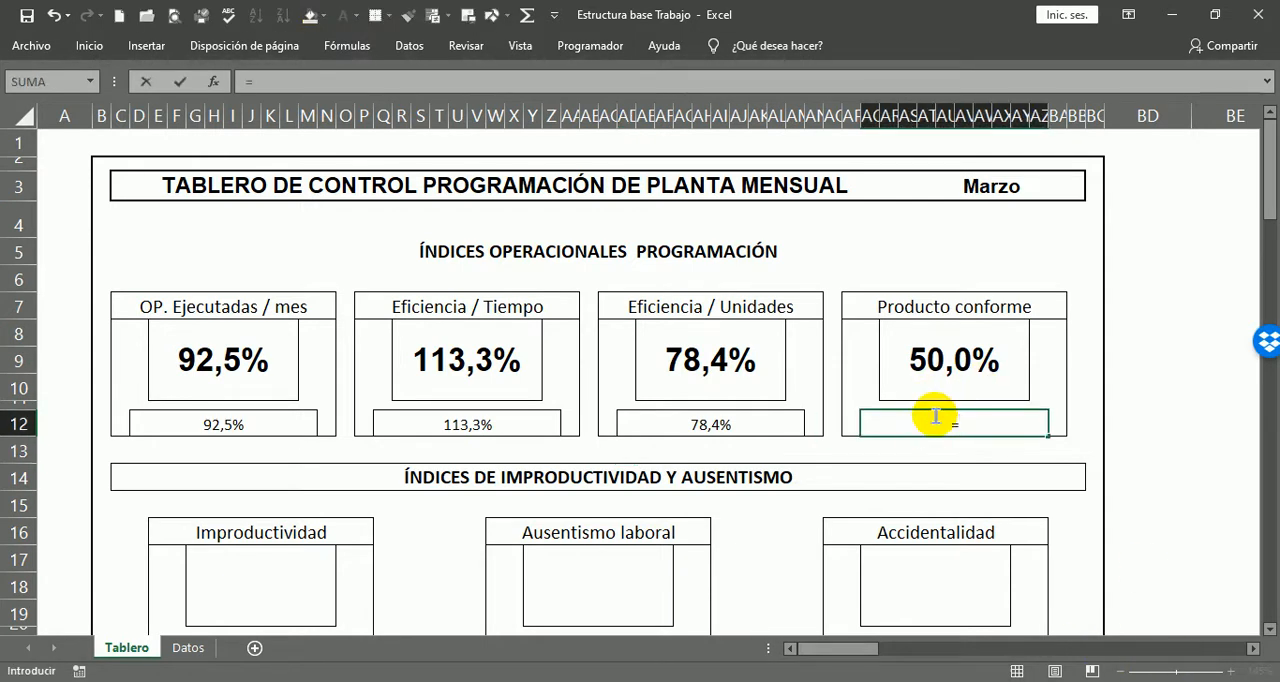
pyautogui.click(963, 384)
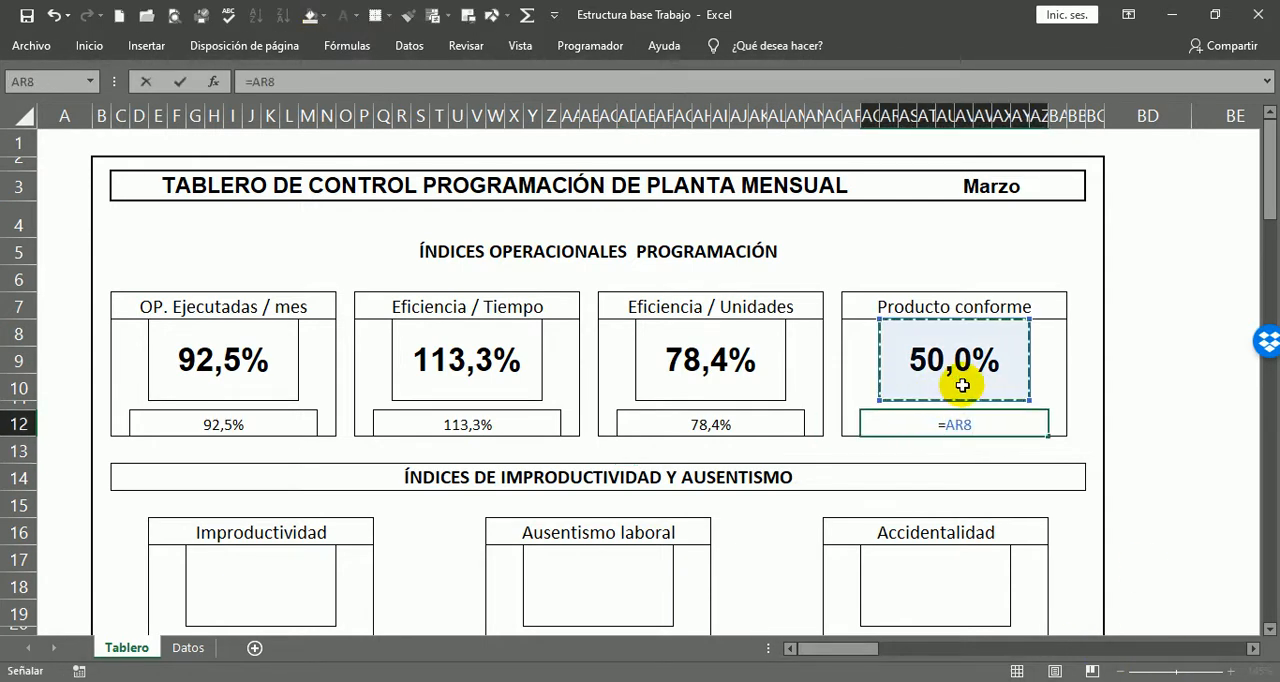
pyautogui.press('Return')
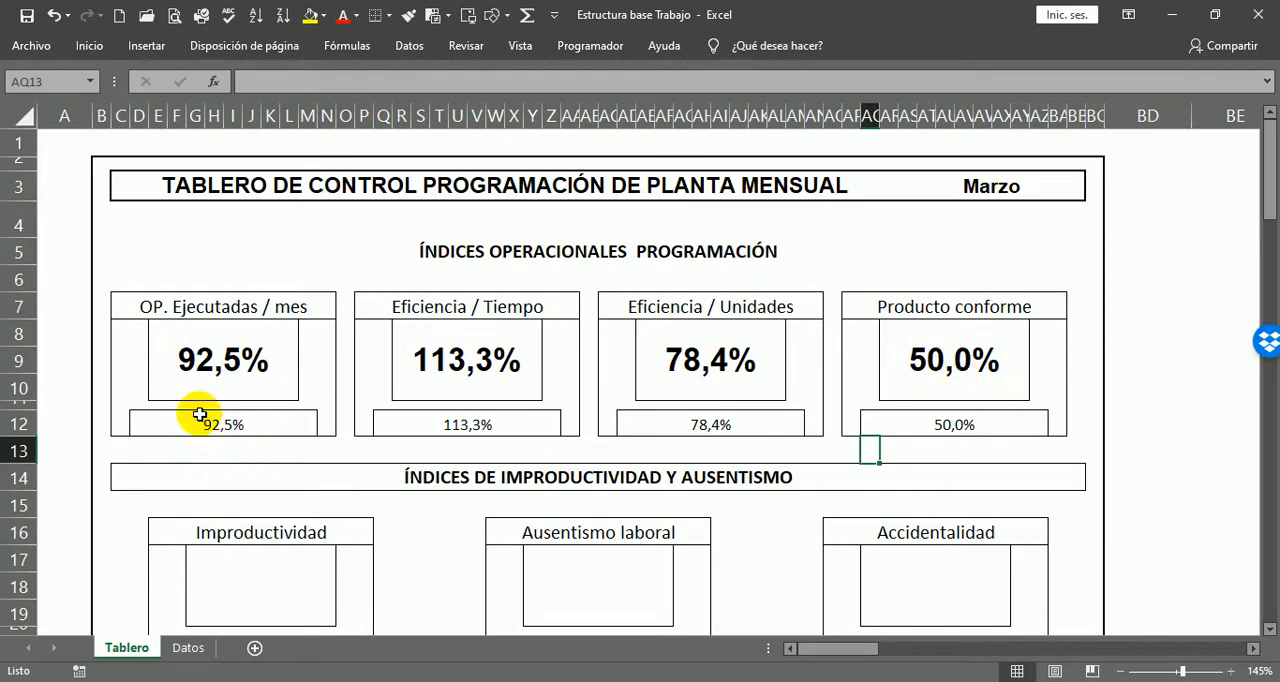
# Step: Add outside borders to the merged ÍNDICES OPERACIONALES PROGRAMACIÓN heading in row 5
pyautogui.moveTo(155, 310); pyautogui.dragTo(1012, 427)
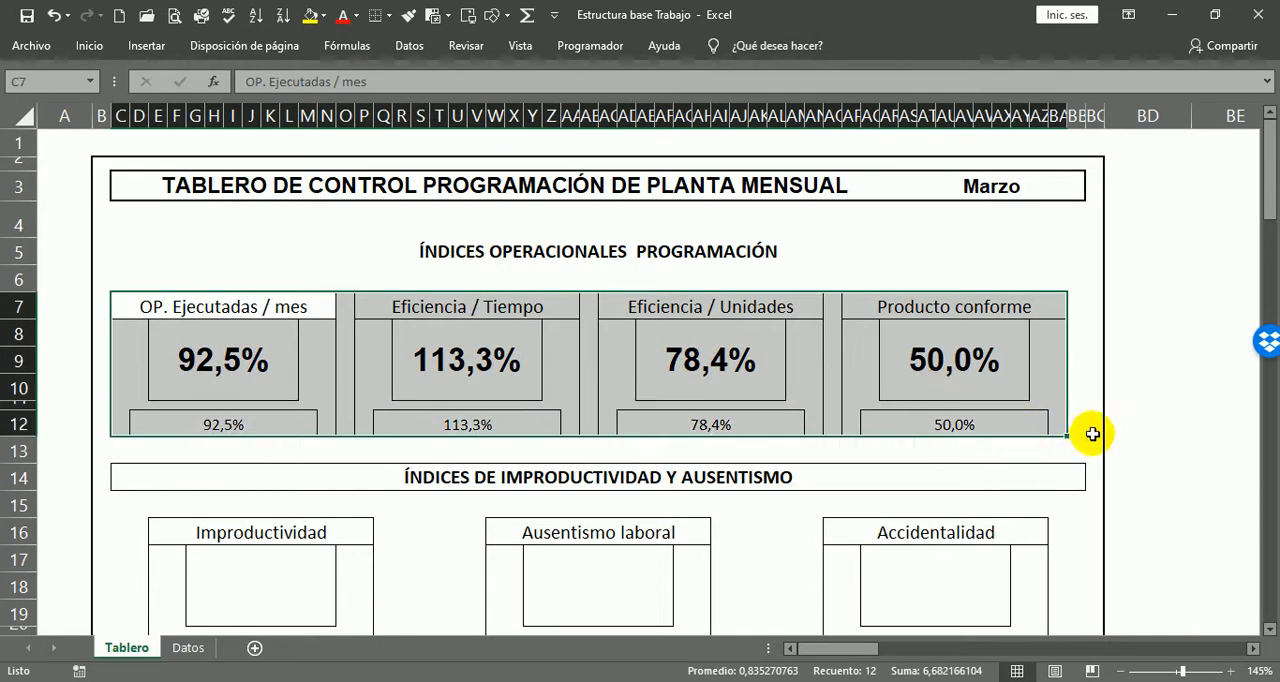
pyautogui.click(600, 251)
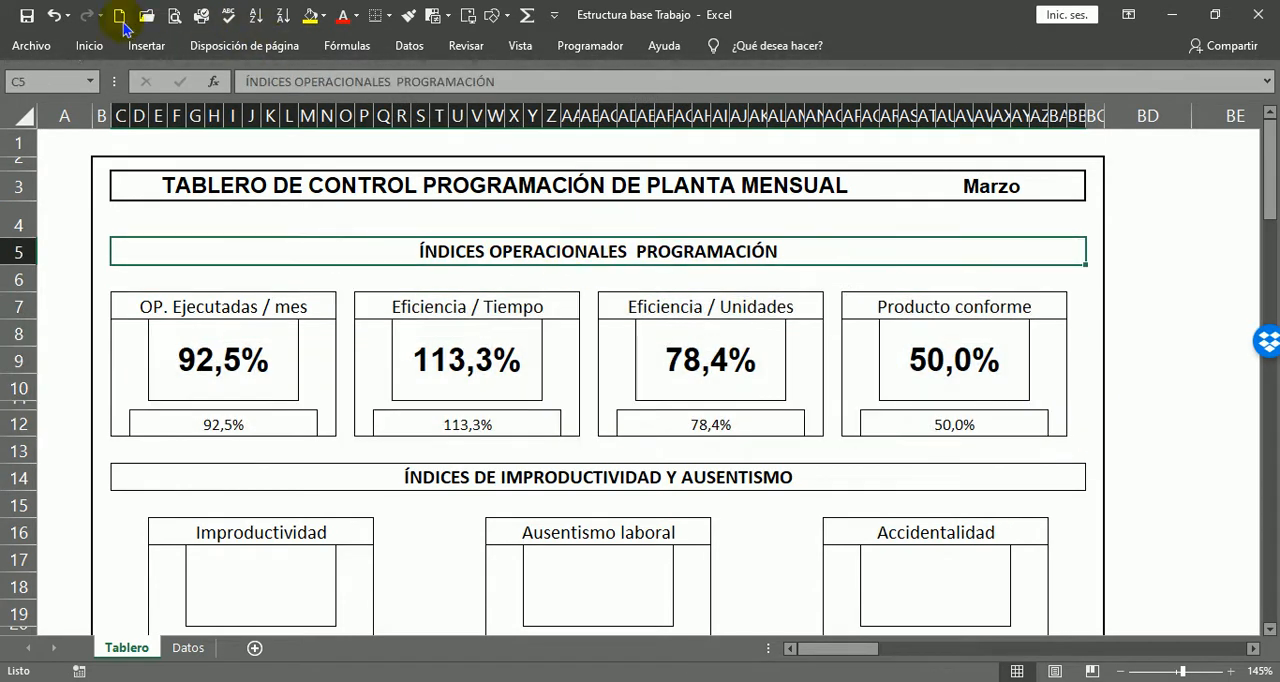
pyautogui.click(75, 48)
pyautogui.click(196, 110)
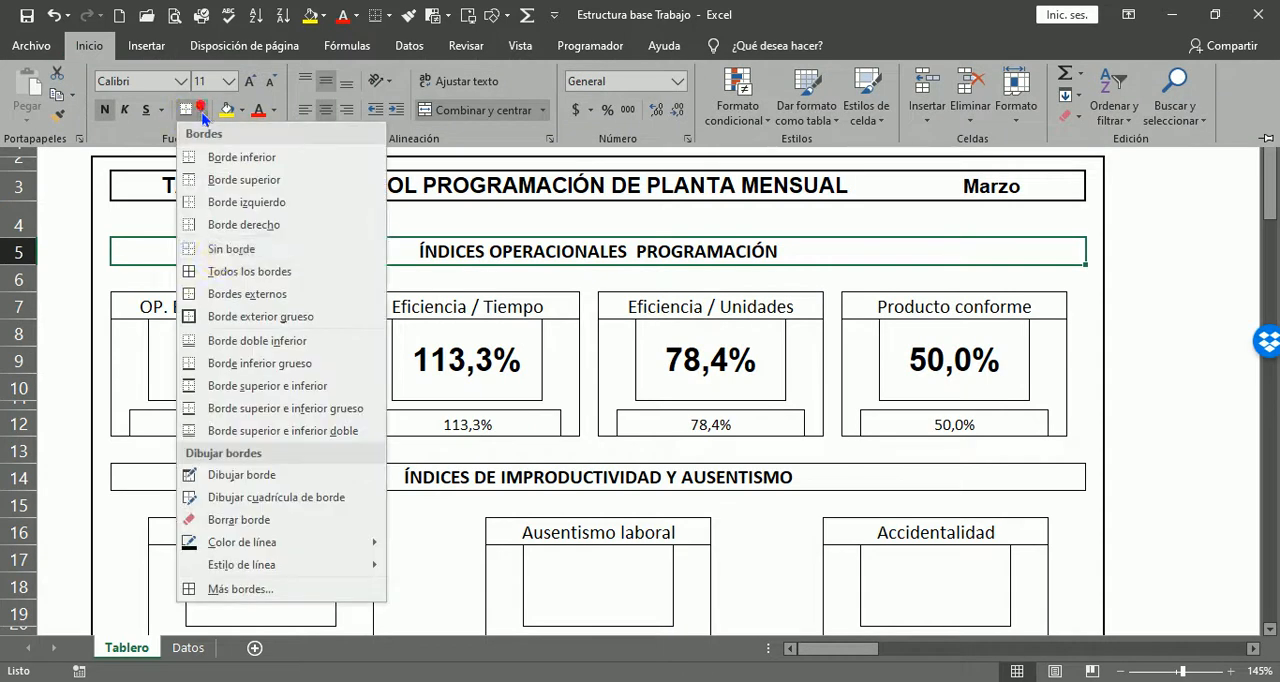
pyautogui.click(195, 293)
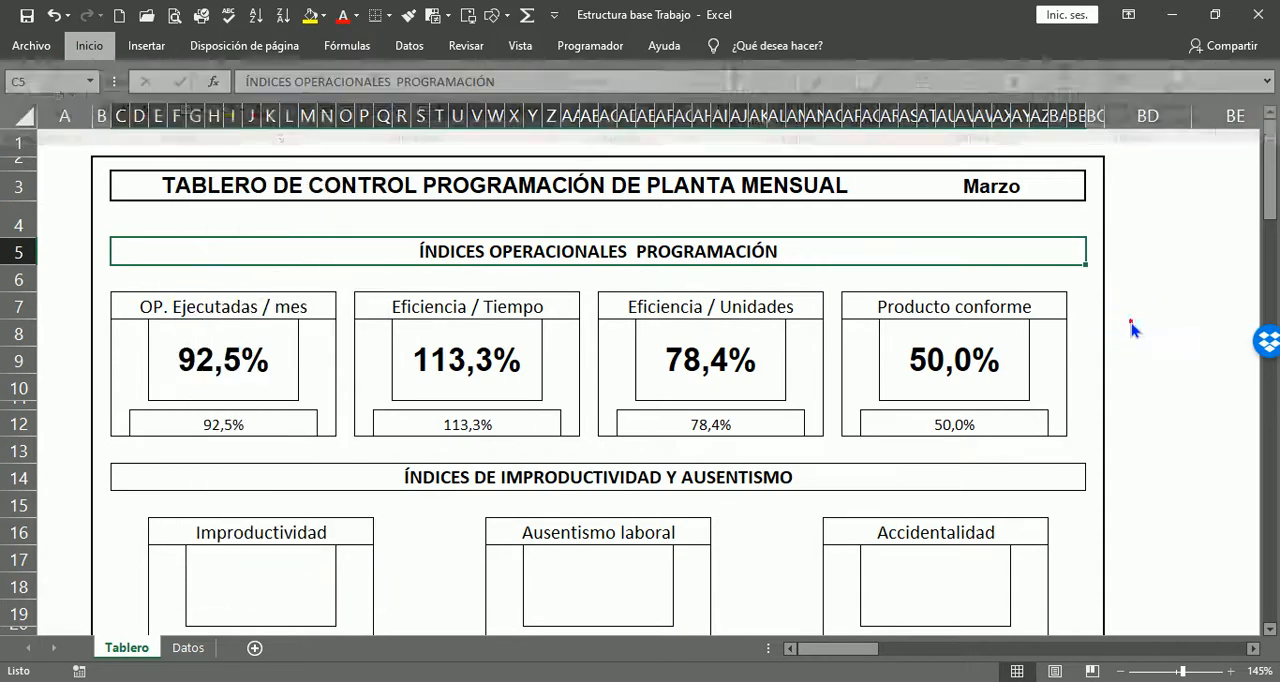
pyautogui.click(1143, 322)
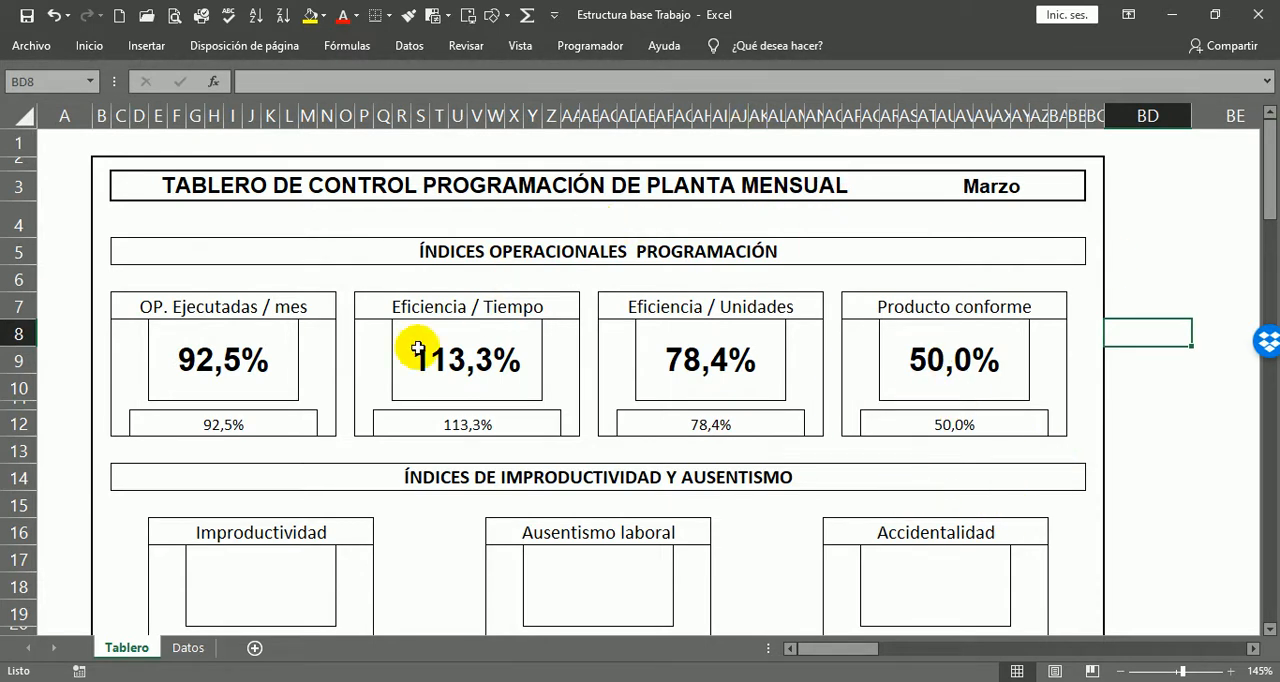
# Step: Begin the Improductividad formula in G17 of Tablero with a reference to Tiempo improductivo en minutos, =Datos!F21
pyautogui.scroll(-2, 319, 454)
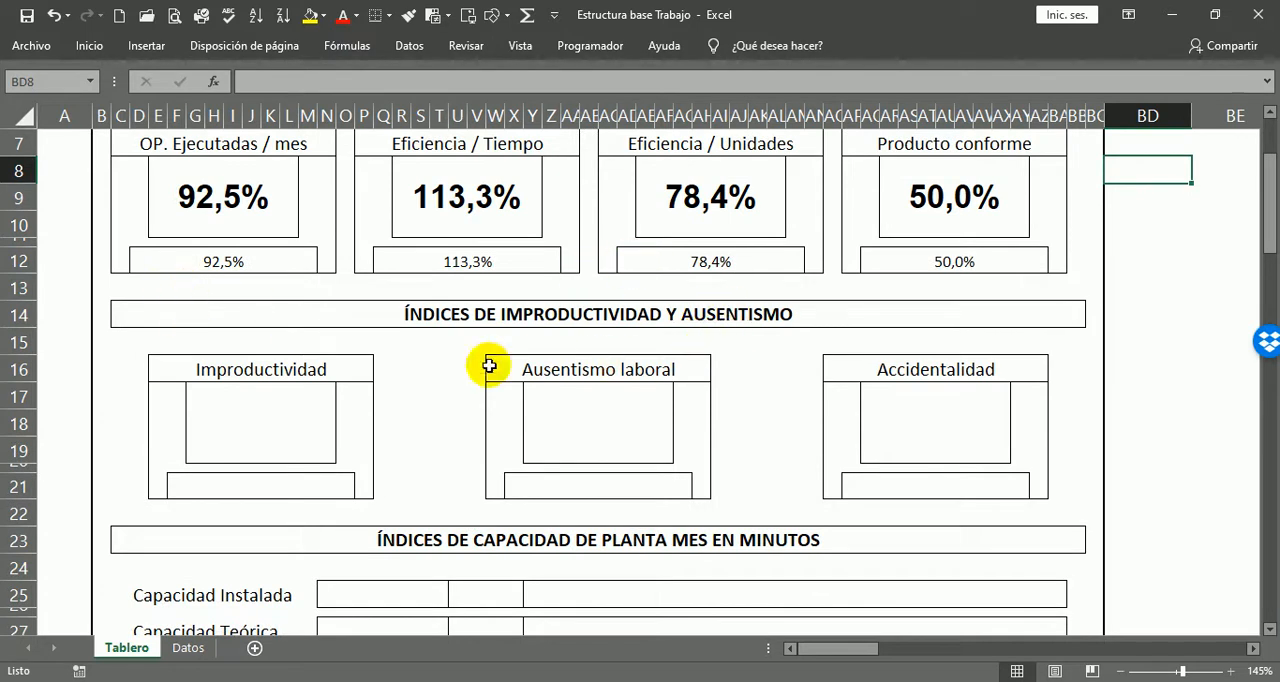
pyautogui.click(268, 435)
pyautogui.scroll(-2, 306, 380)
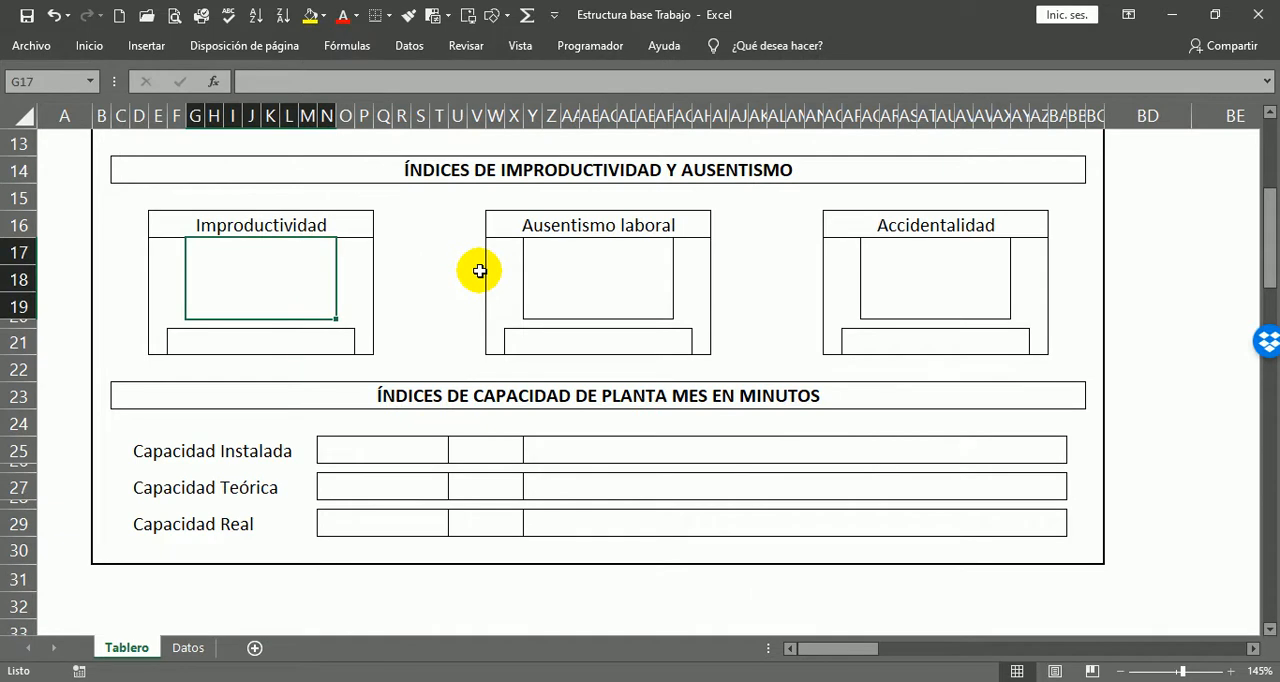
pyautogui.write('=')
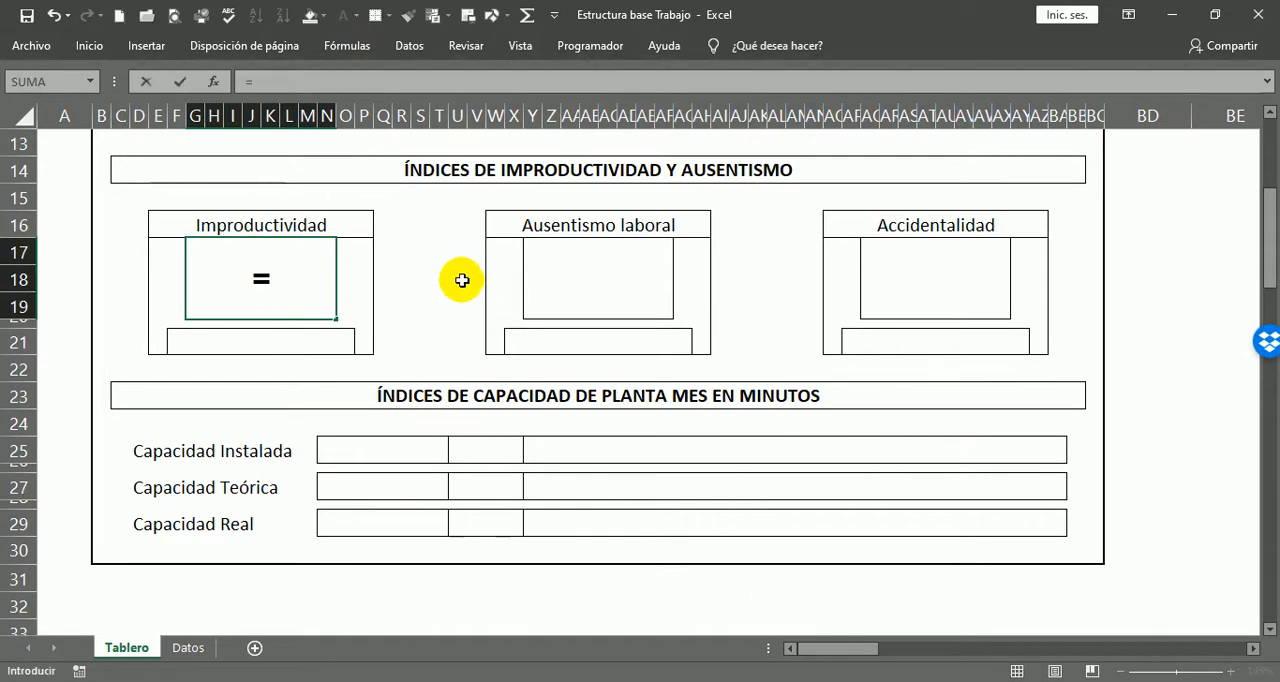
pyautogui.click(189, 648)
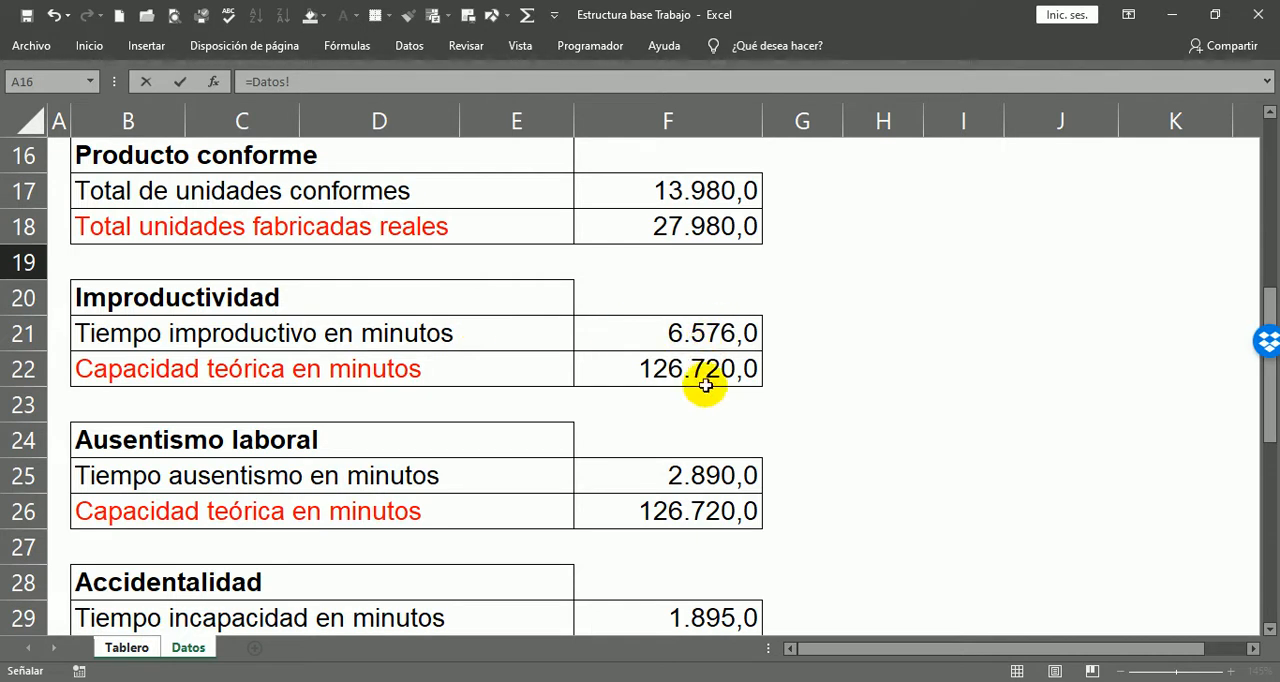
pyautogui.click(712, 338)
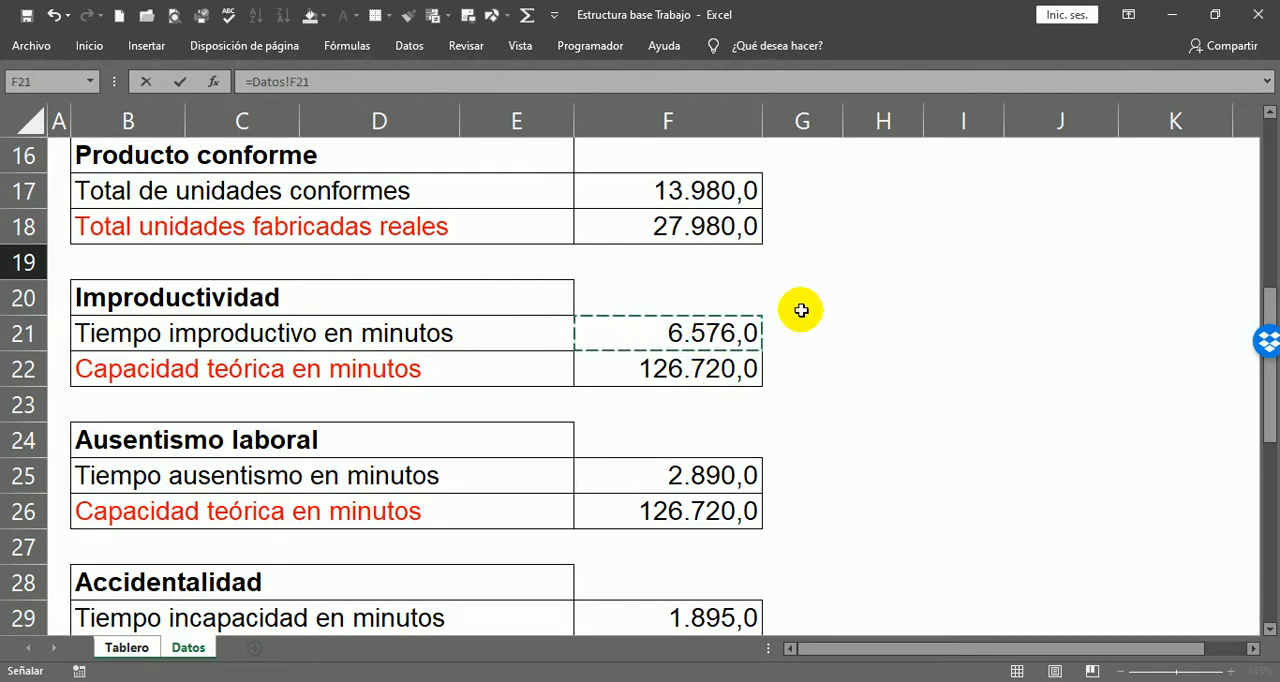
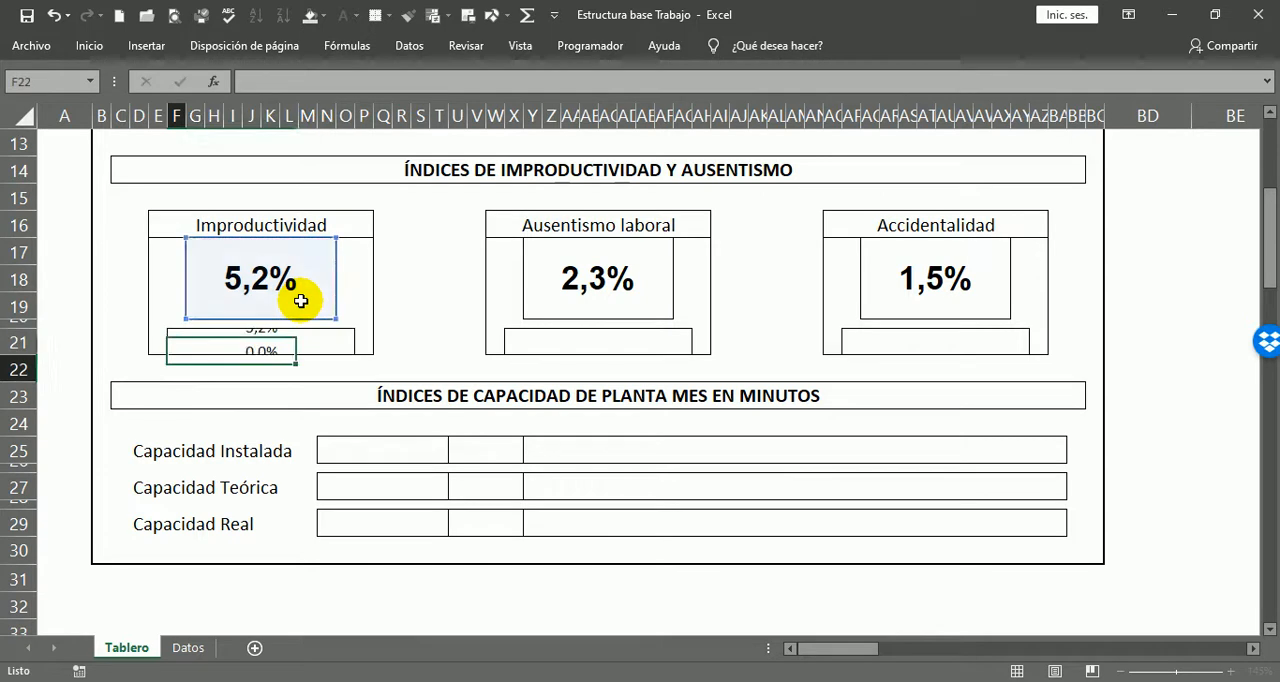
# Step: Link the boxes beneath Ausentismo laboral and Accidentalidad to their percentages with =Y17 in X21 and =AQ17 in AP21
pyautogui.click(544, 341)
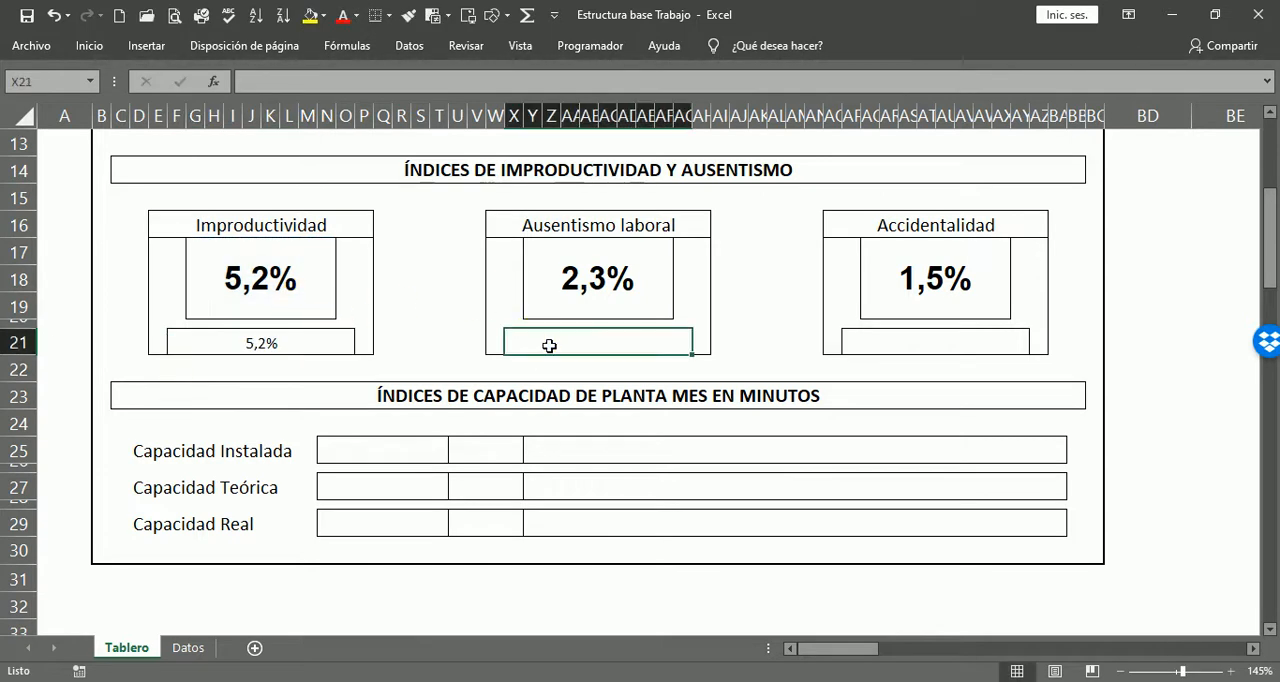
pyautogui.write('=')
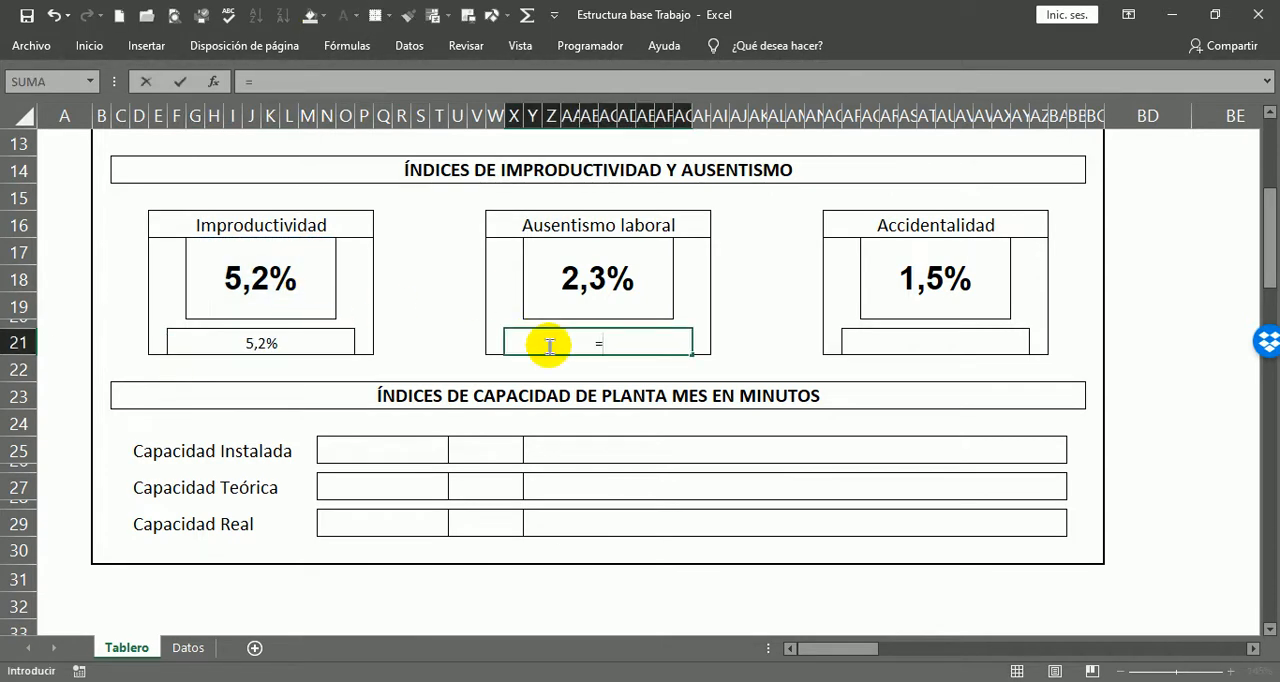
pyautogui.click(564, 307)
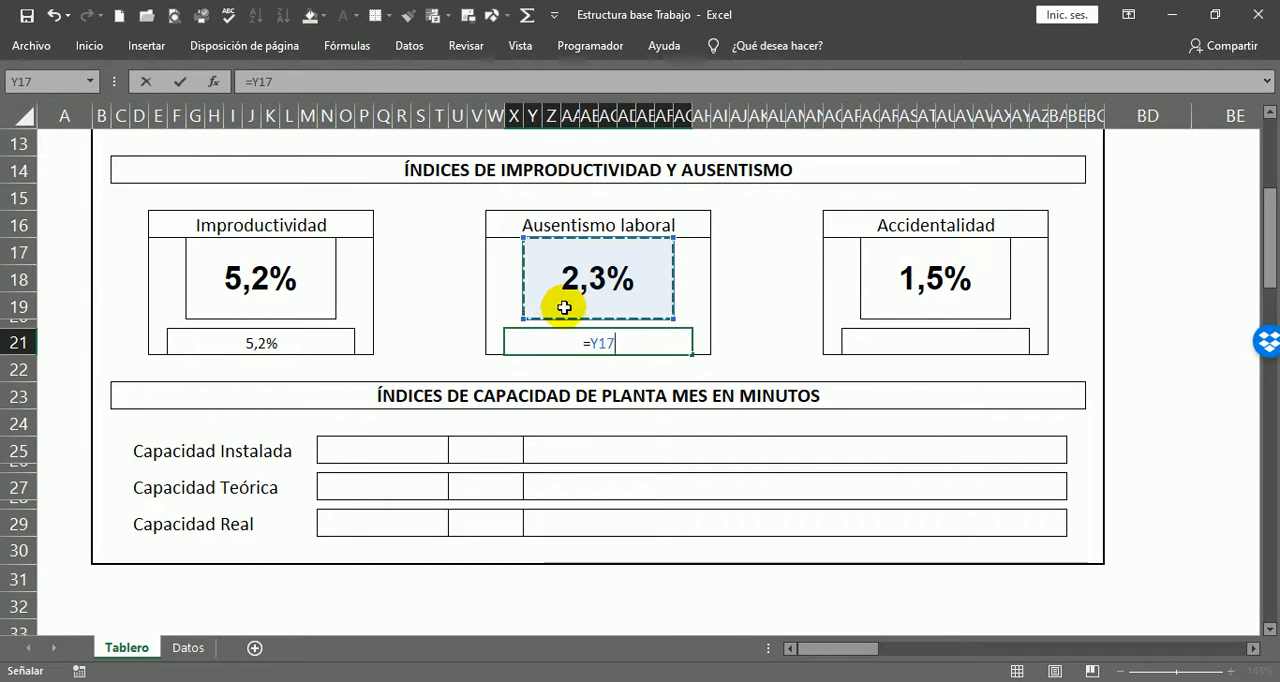
pyautogui.press('Return')
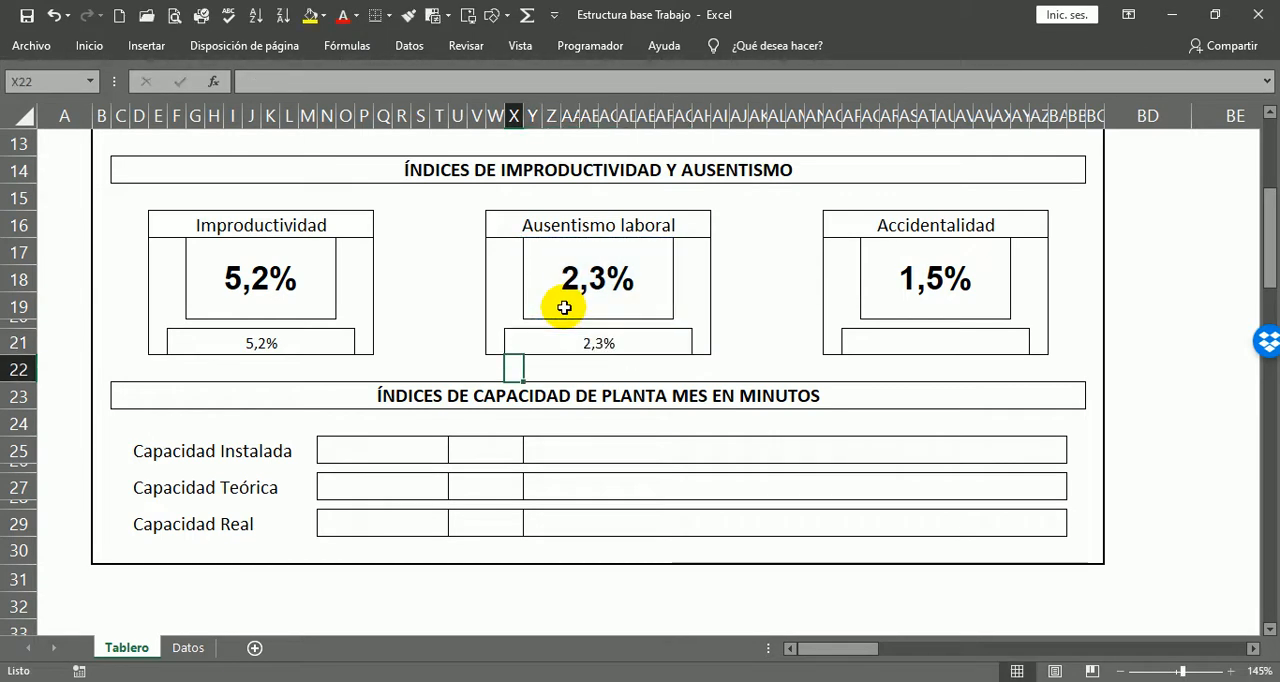
pyautogui.click(931, 337)
pyautogui.write('=')
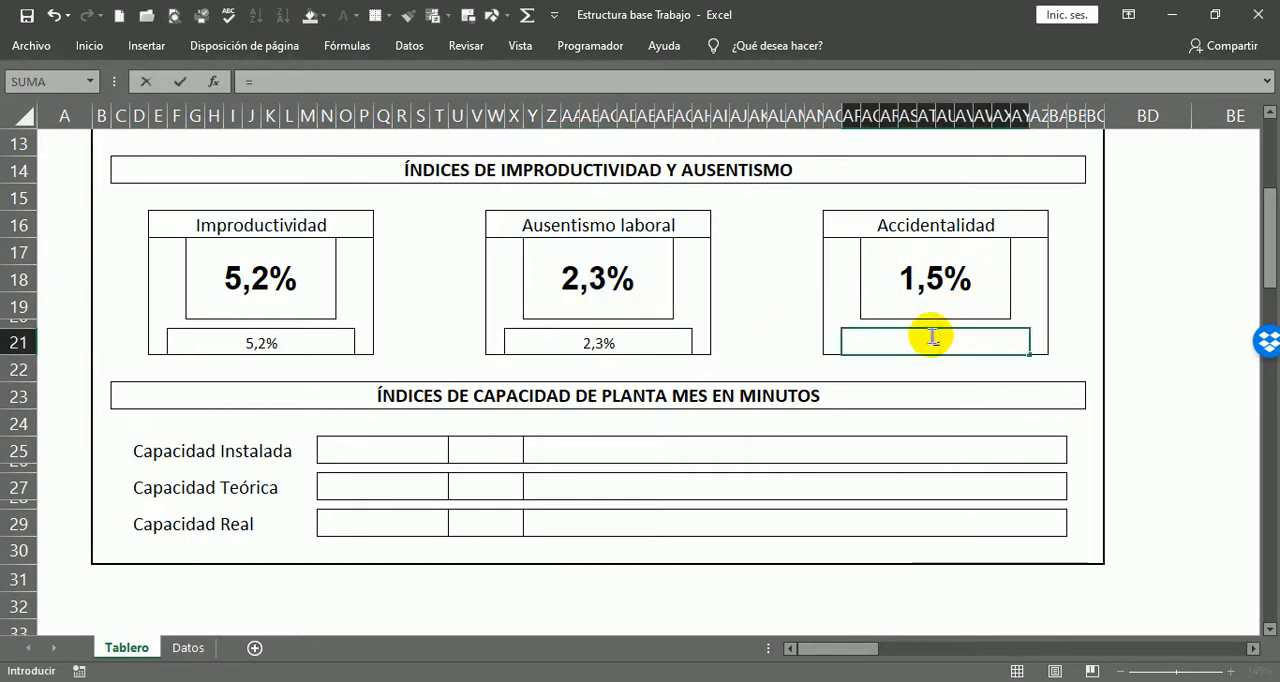
pyautogui.click(934, 288)
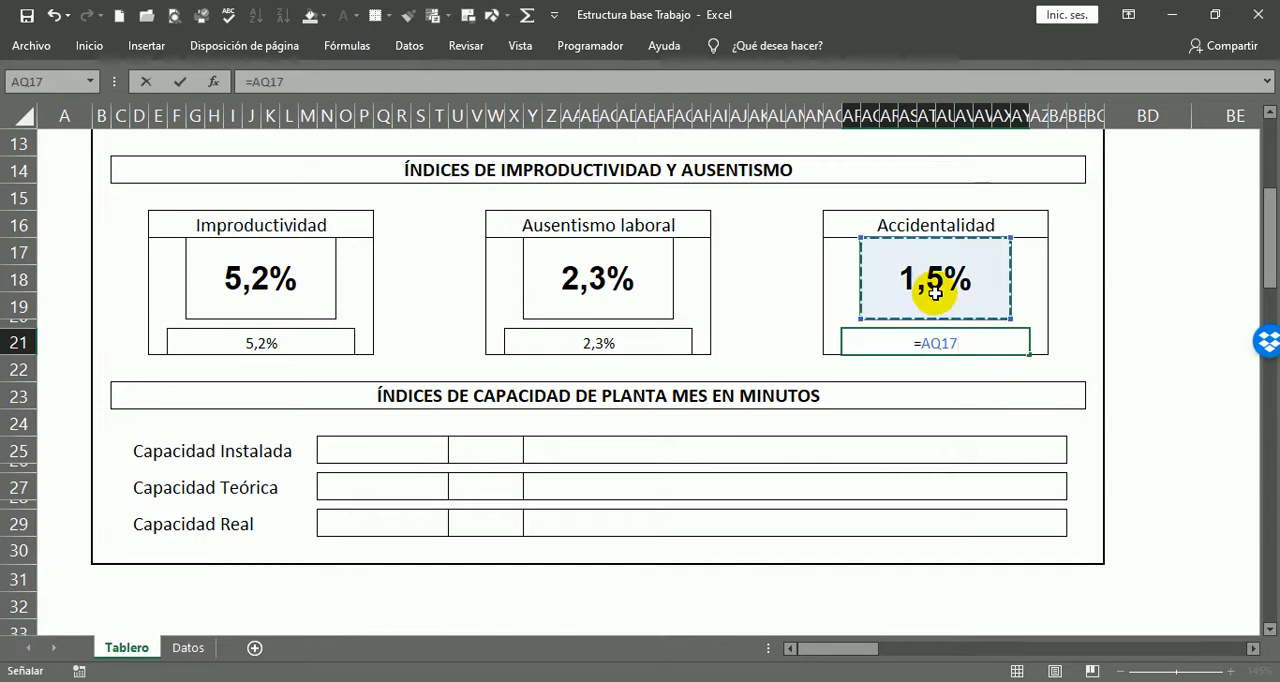
pyautogui.press('Return')
# Step: Review the indicators on Tablero, the capacity data on Datos and the ÍNDICES DE CAPACIDAD DE PLANTA MES EN MINUTOS section
pyautogui.scroll(-1, 857, 270)
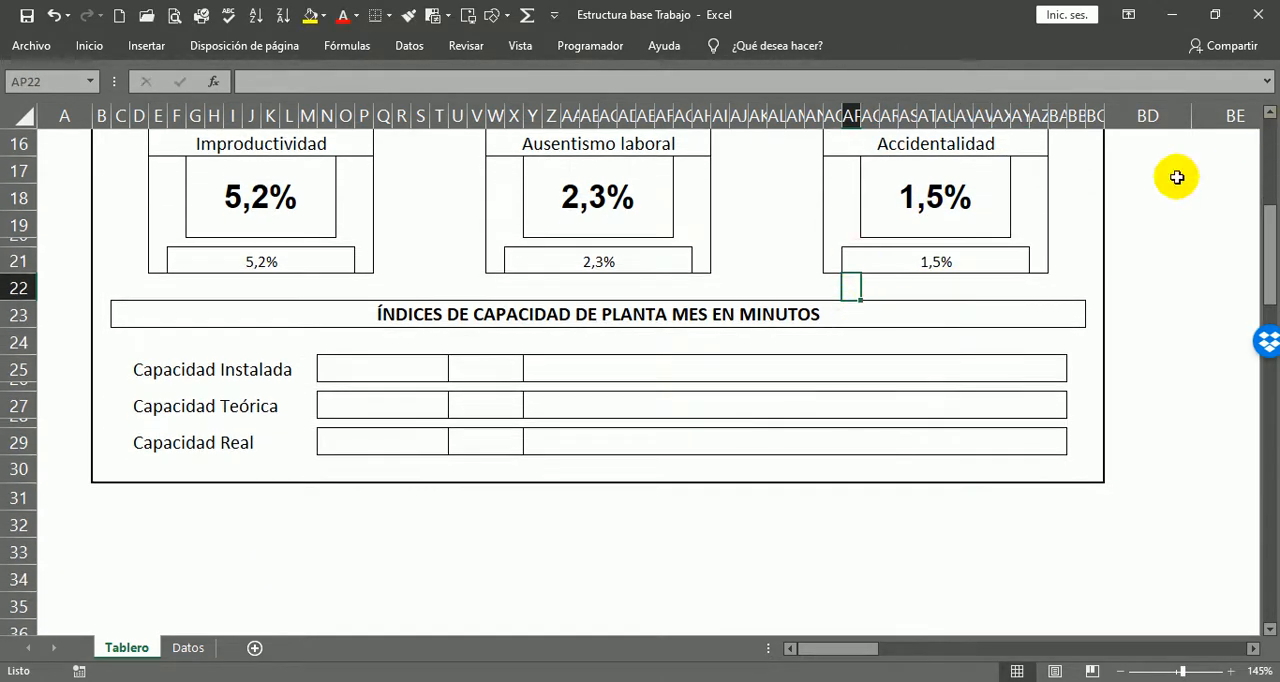
pyautogui.scroll(2, 1162, 314)
pyautogui.scroll(1, 1110, 358)
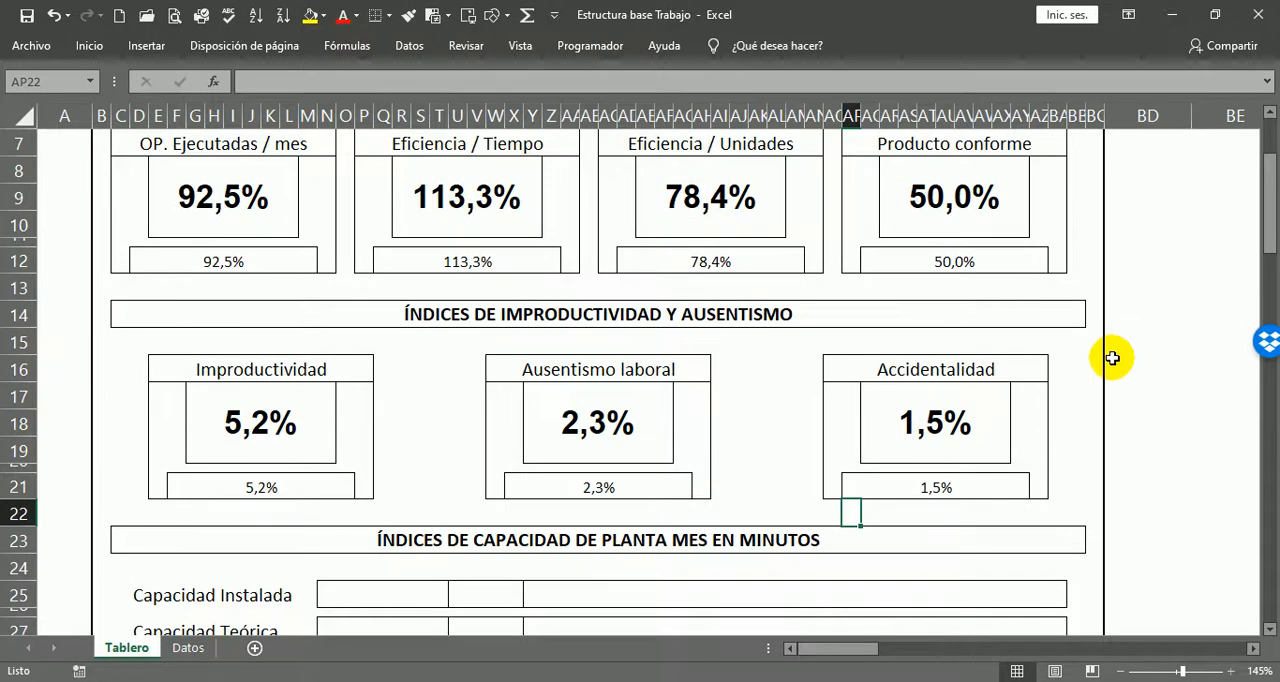
pyautogui.scroll(1, 1110, 360)
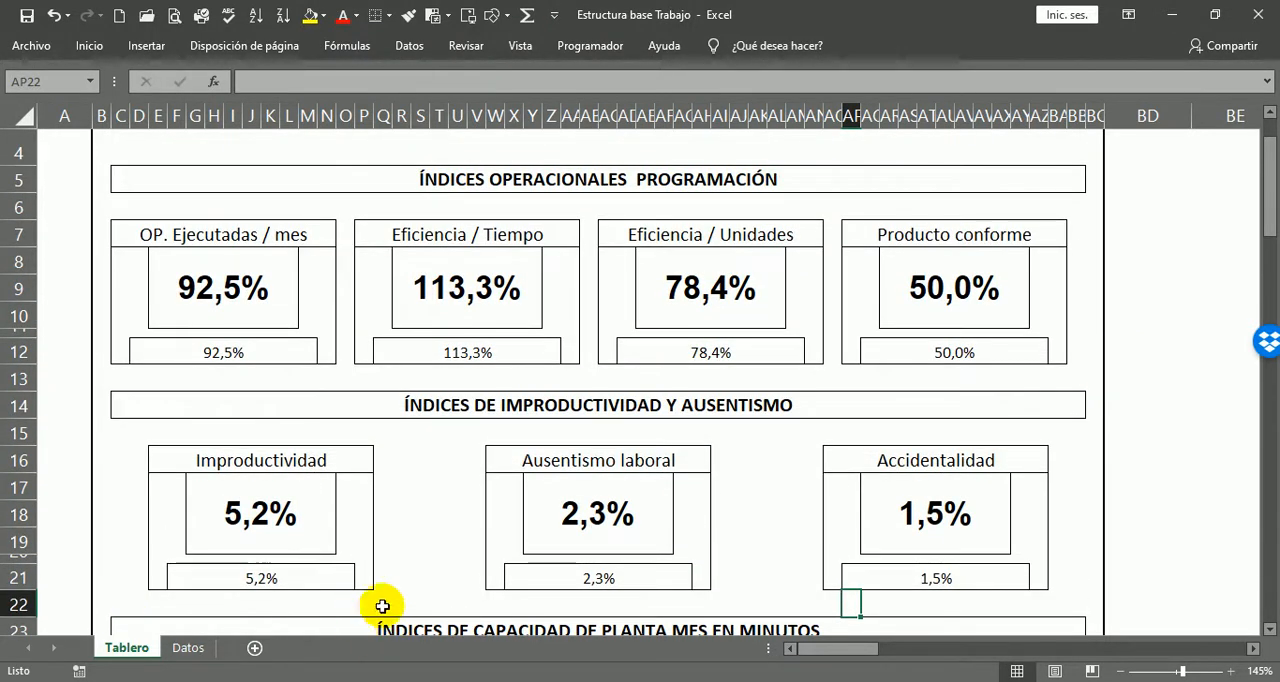
pyautogui.click(199, 656)
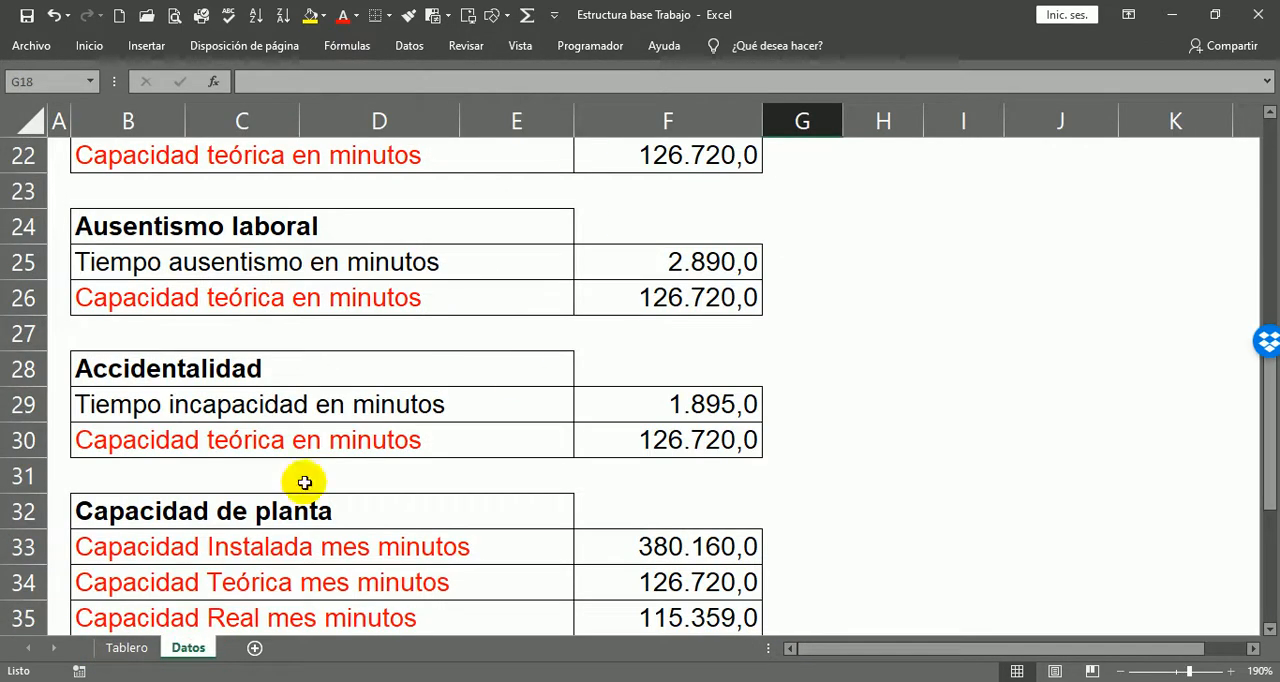
pyautogui.click(114, 645)
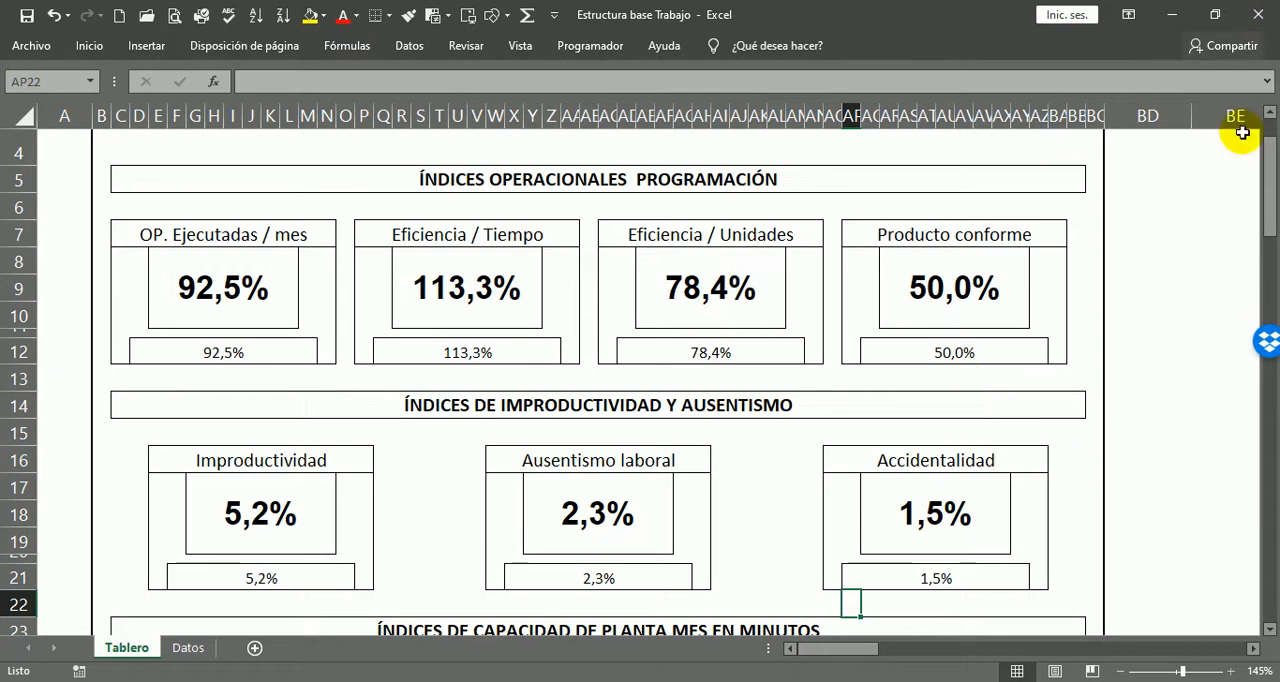
pyautogui.click(1206, 436)
pyautogui.scroll(-3, 1140, 508)
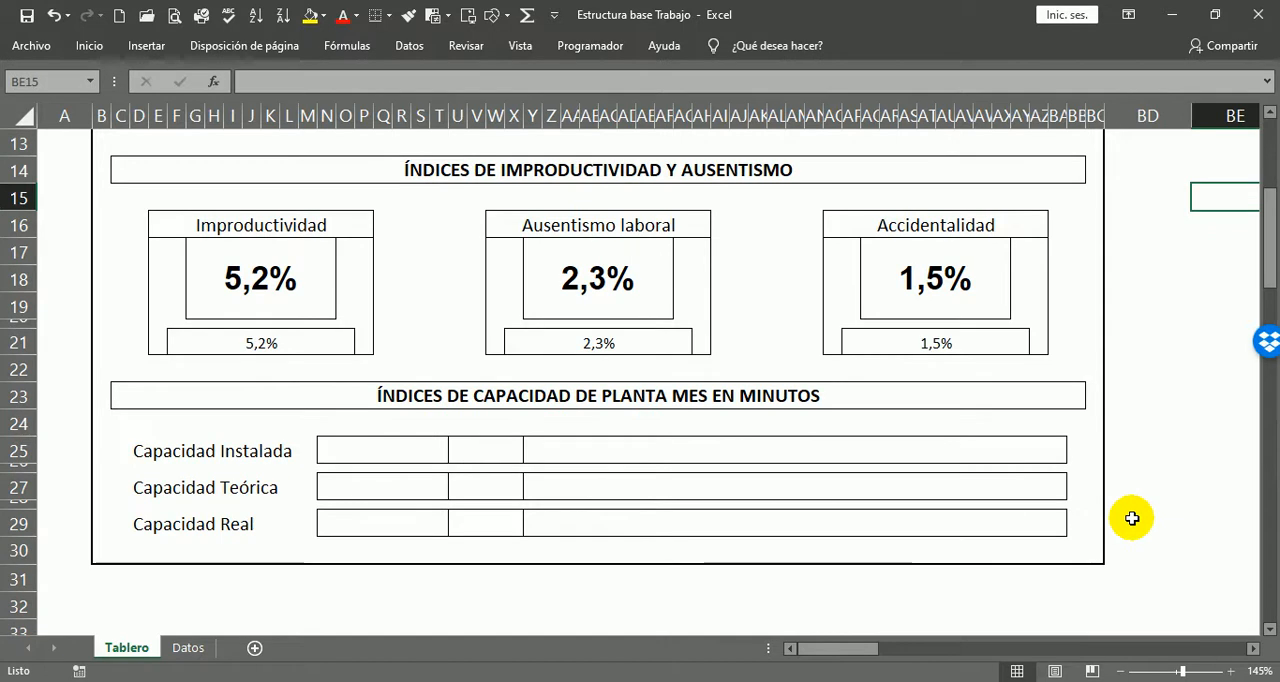
pyautogui.click(334, 398)
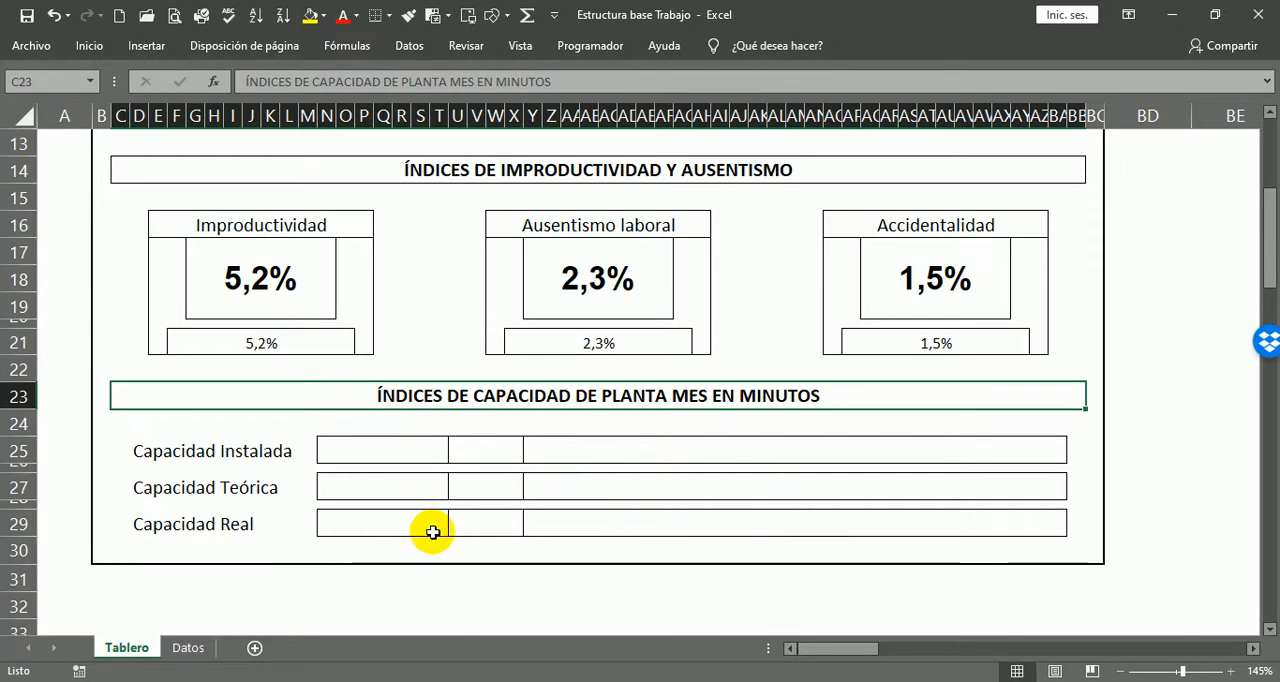
# Step: Link the Capacidad Instalada box N25 on Tablero to Capacidad Instalada mes minutos with =Datos!F33
pyautogui.click(394, 444)
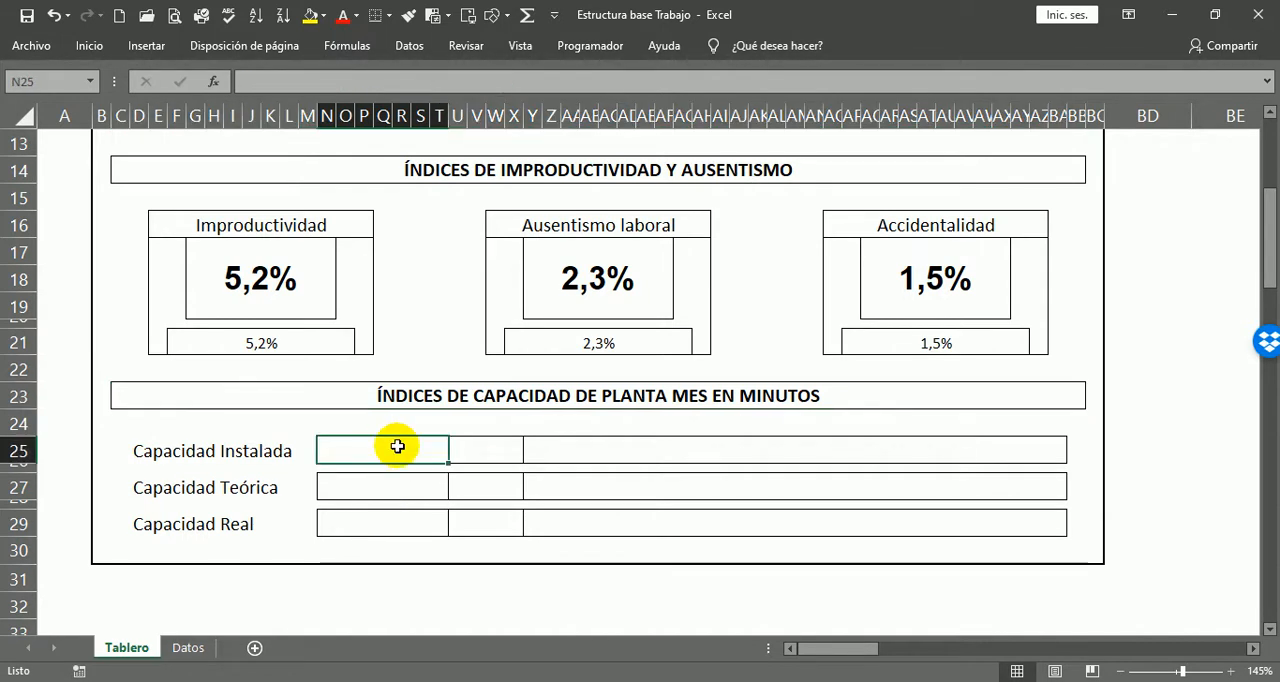
pyautogui.write('=')
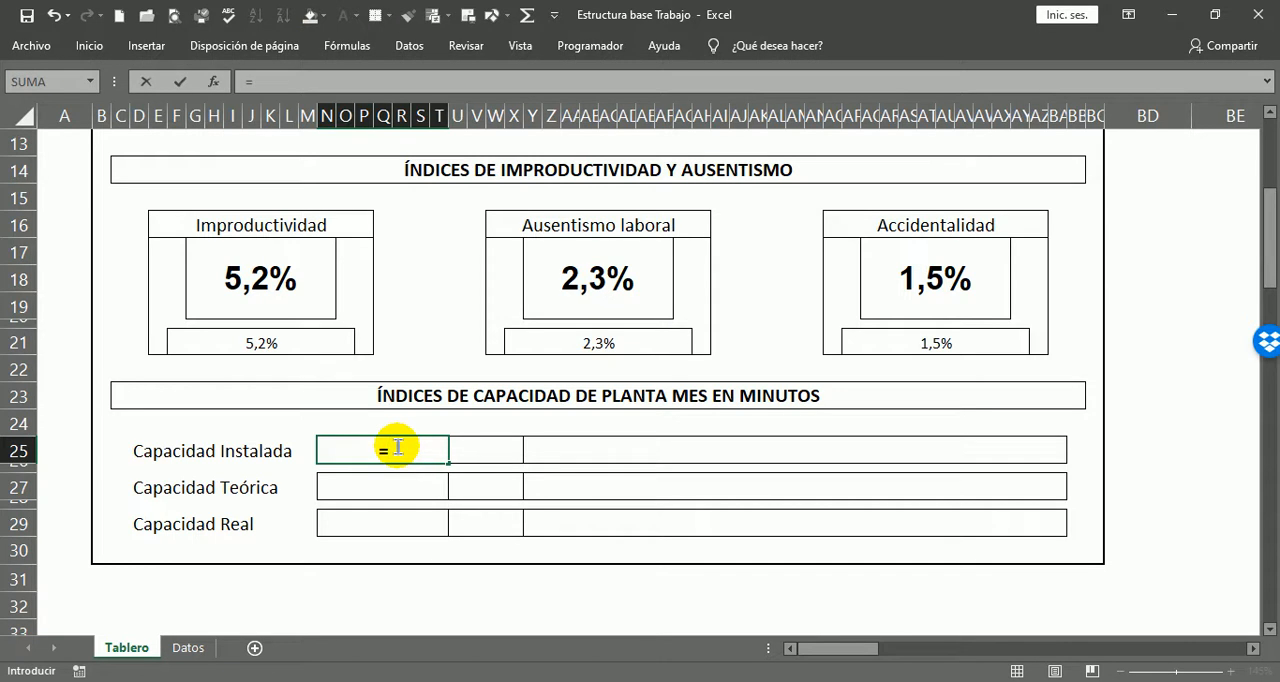
pyautogui.press('Escape')
pyautogui.keyDown('ctrl'); pyautogui.scroll(5, 528, 437); pyautogui.keyUp('ctrl')
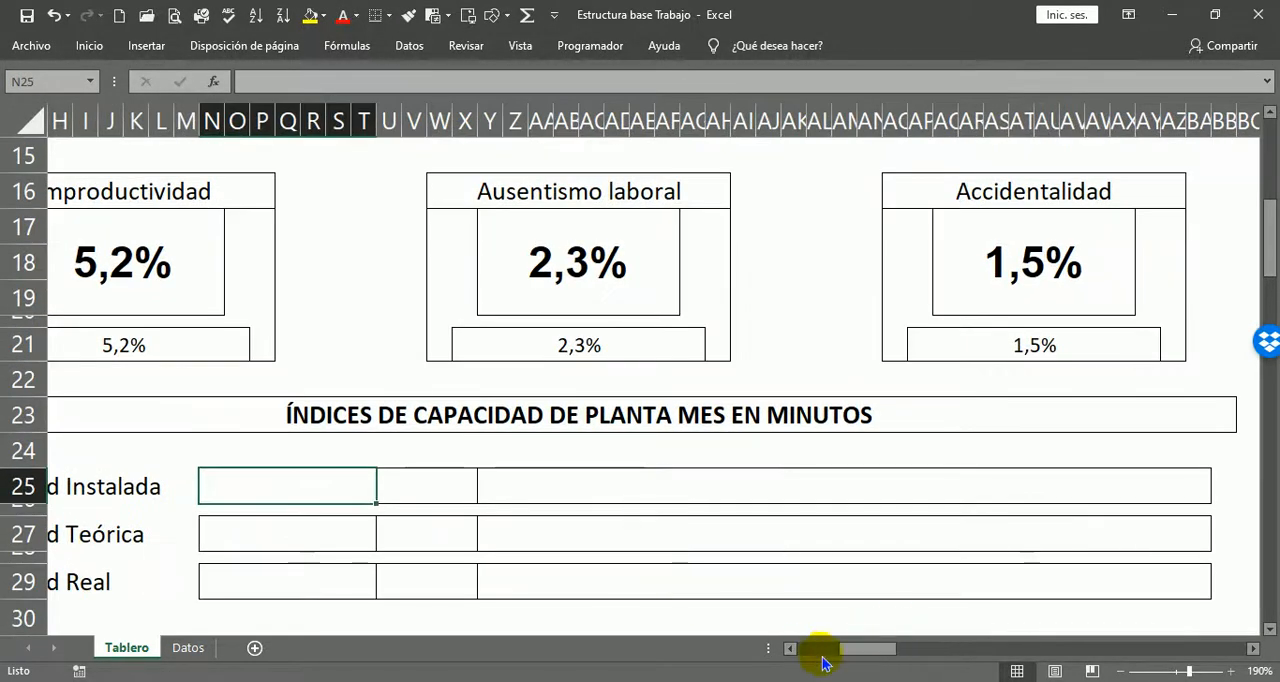
pyautogui.click(790, 648)
pyautogui.click(790, 648)
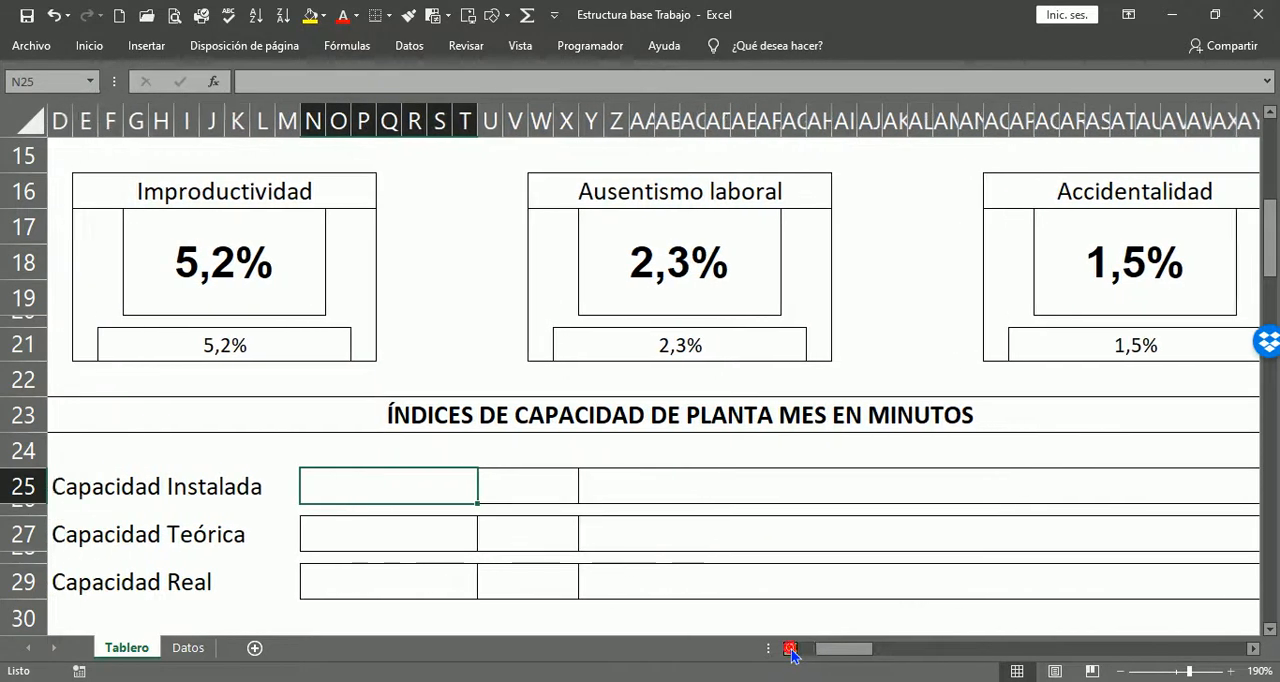
pyautogui.click(790, 648)
pyautogui.keyDown('ctrl'); pyautogui.scroll(-1, 844, 523); pyautogui.keyUp('ctrl')
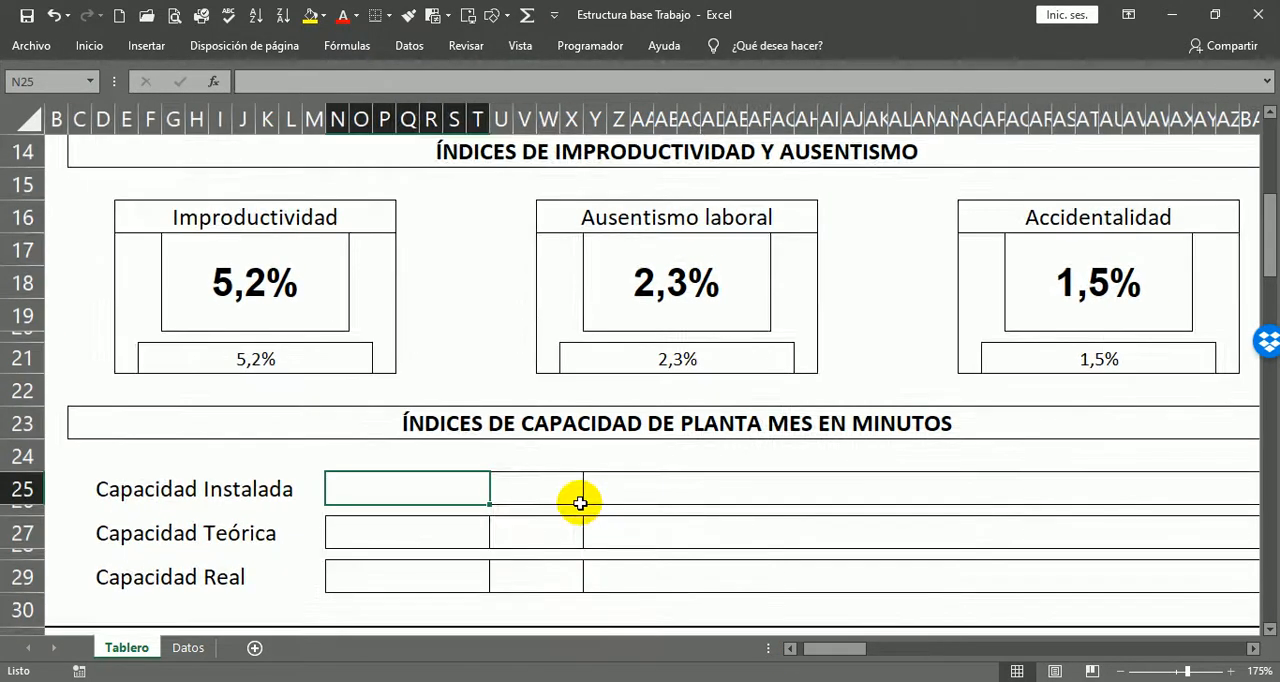
pyautogui.write('=')
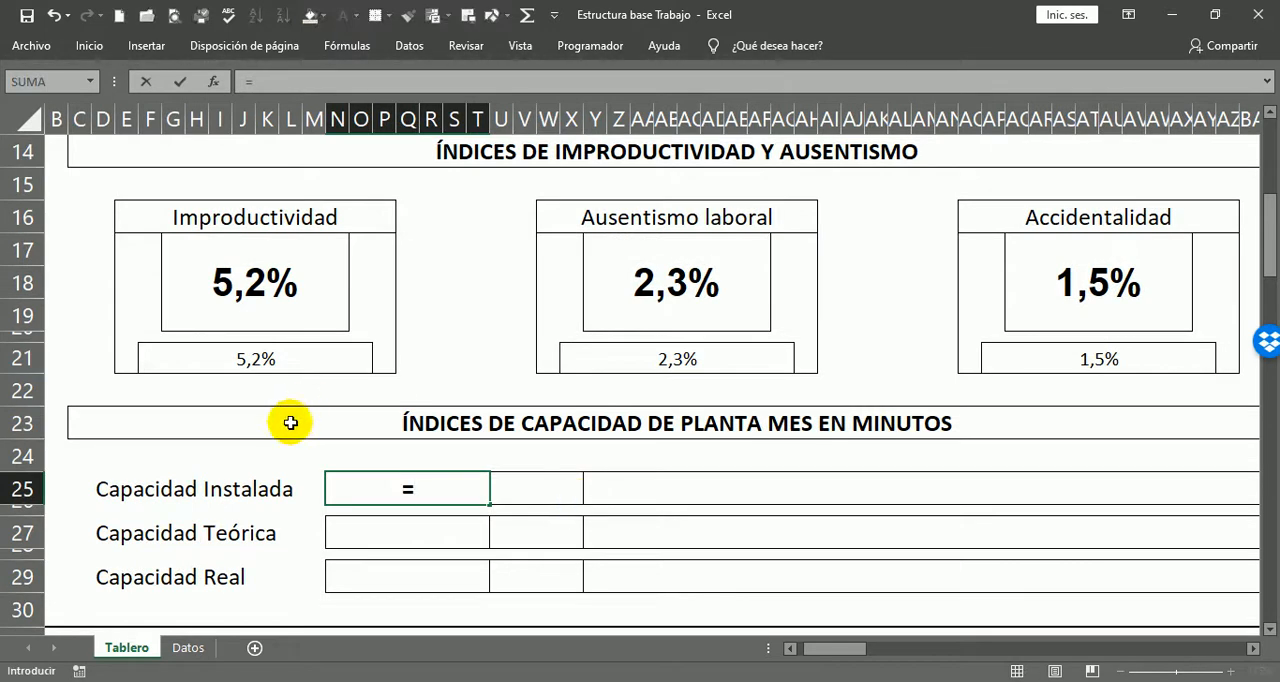
pyautogui.click(204, 648)
pyautogui.scroll(-4, 331, 440)
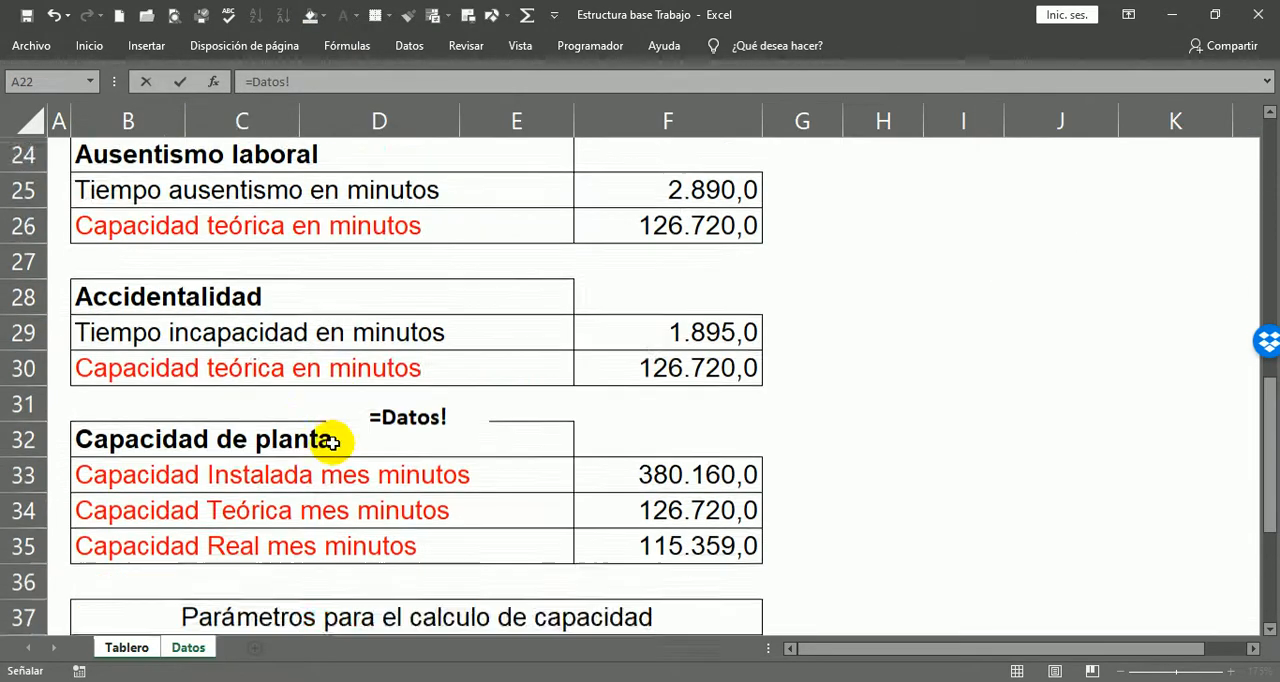
pyautogui.scroll(1, 333, 443)
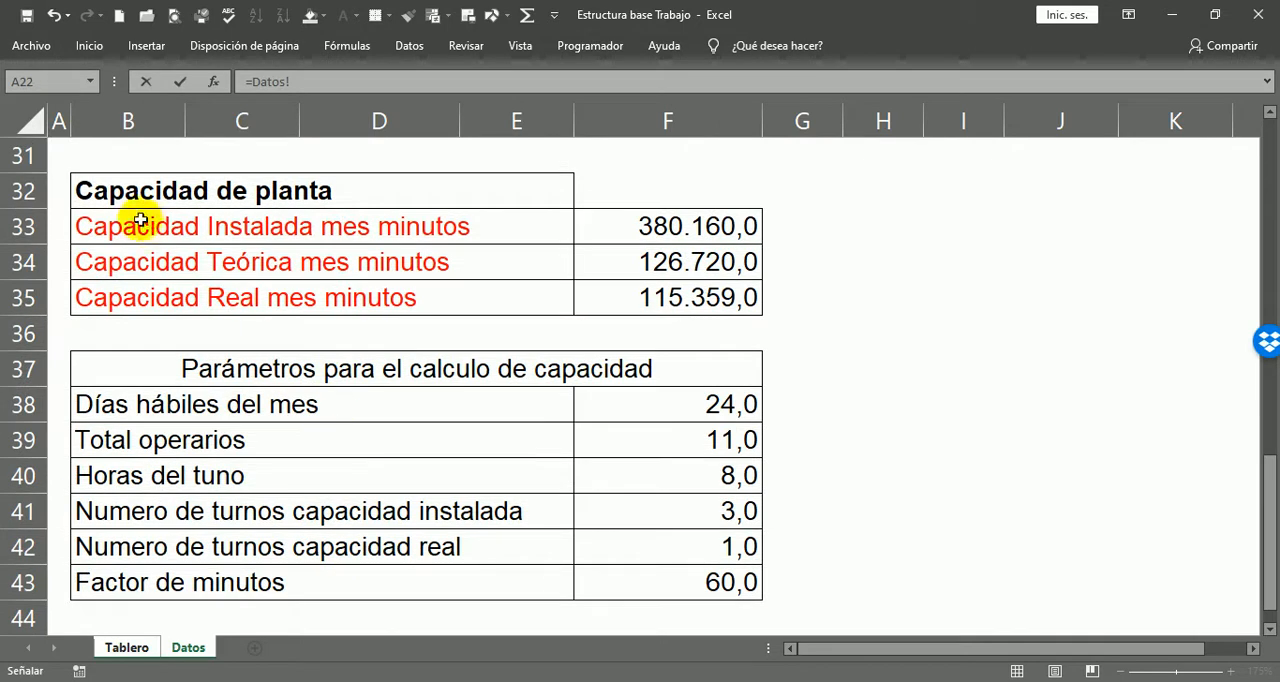
pyautogui.click(714, 234)
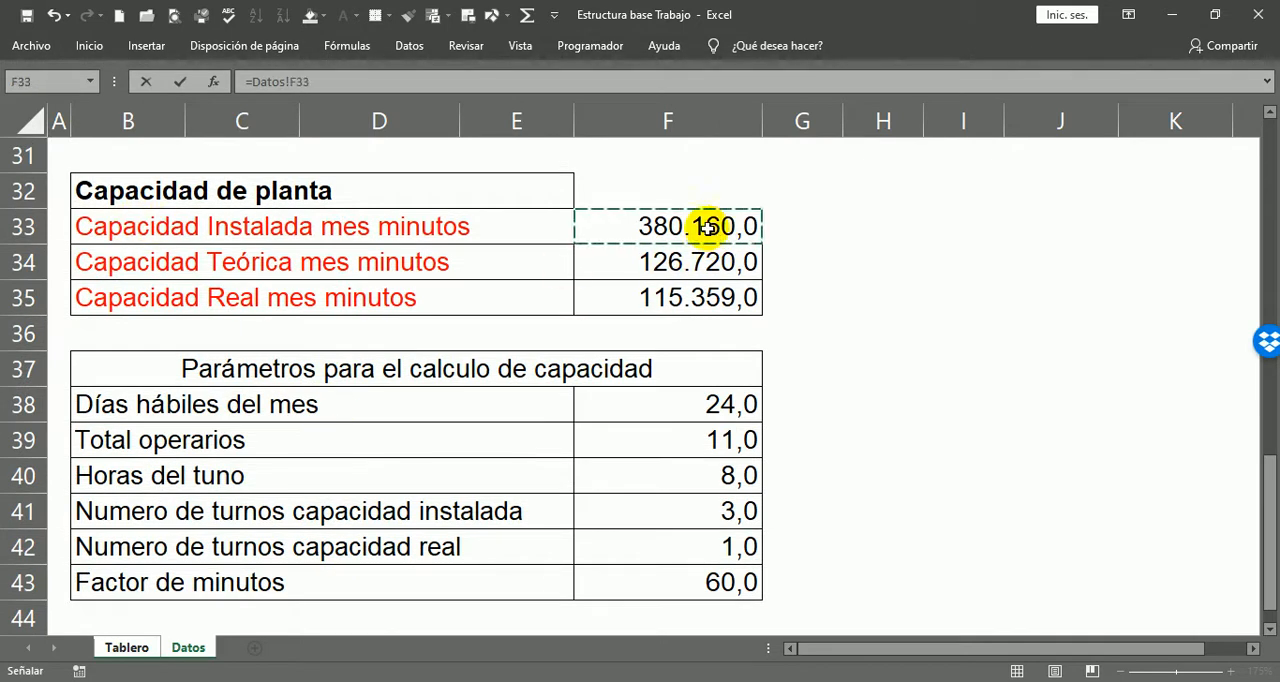
pyautogui.press('Return')
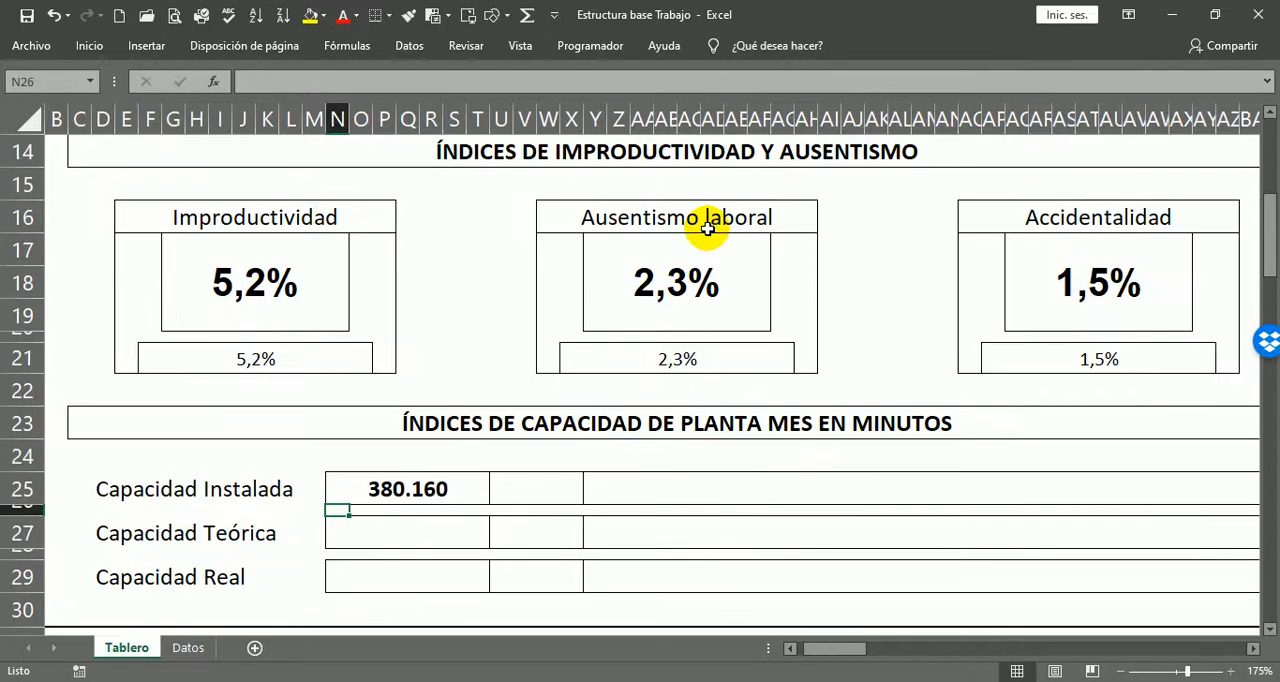
# Step: Link the Capacidad Teórica box N27 on Tablero to Capacidad Teórica mes minutos with =Datos!F34
pyautogui.click(414, 533)
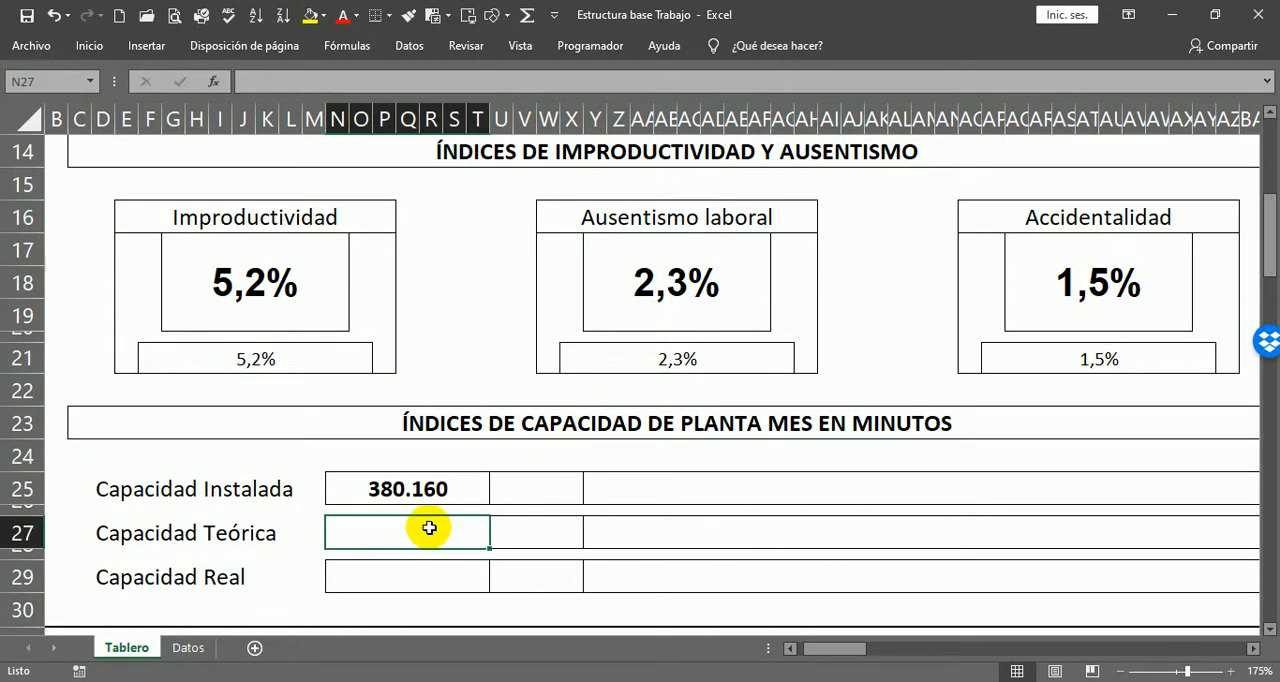
pyautogui.write('=')
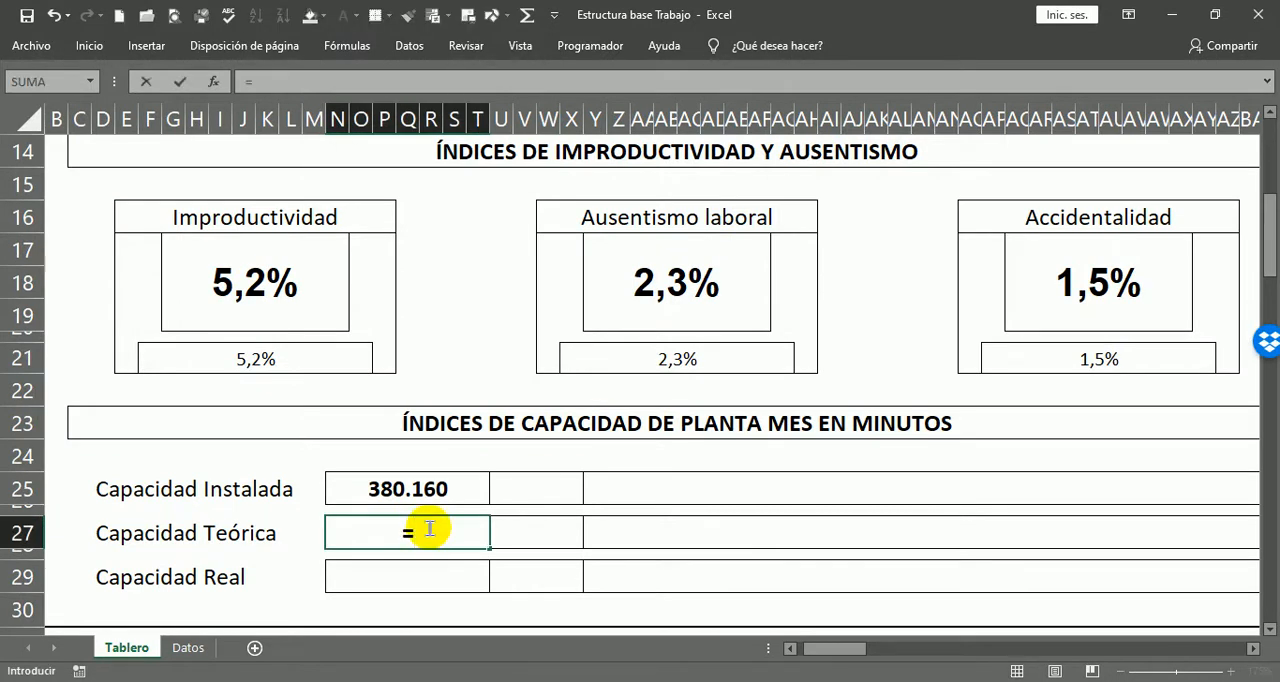
pyautogui.click(190, 648)
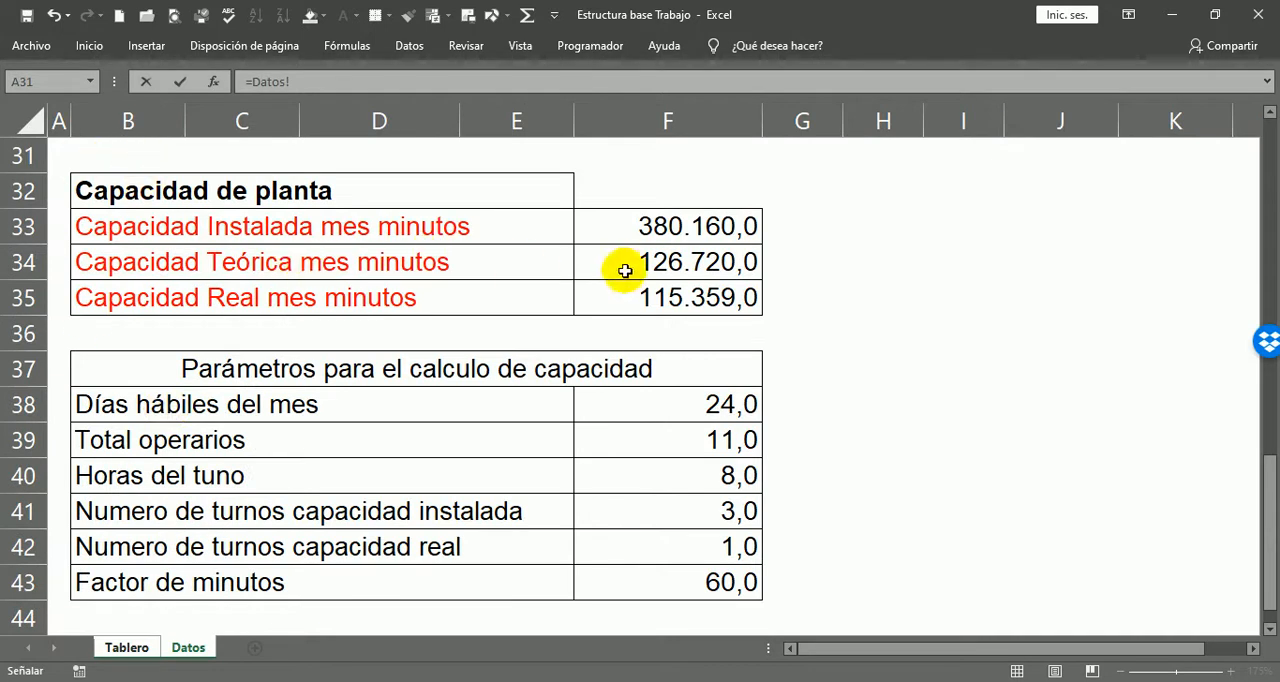
pyautogui.click(666, 261)
pyautogui.press('Return')
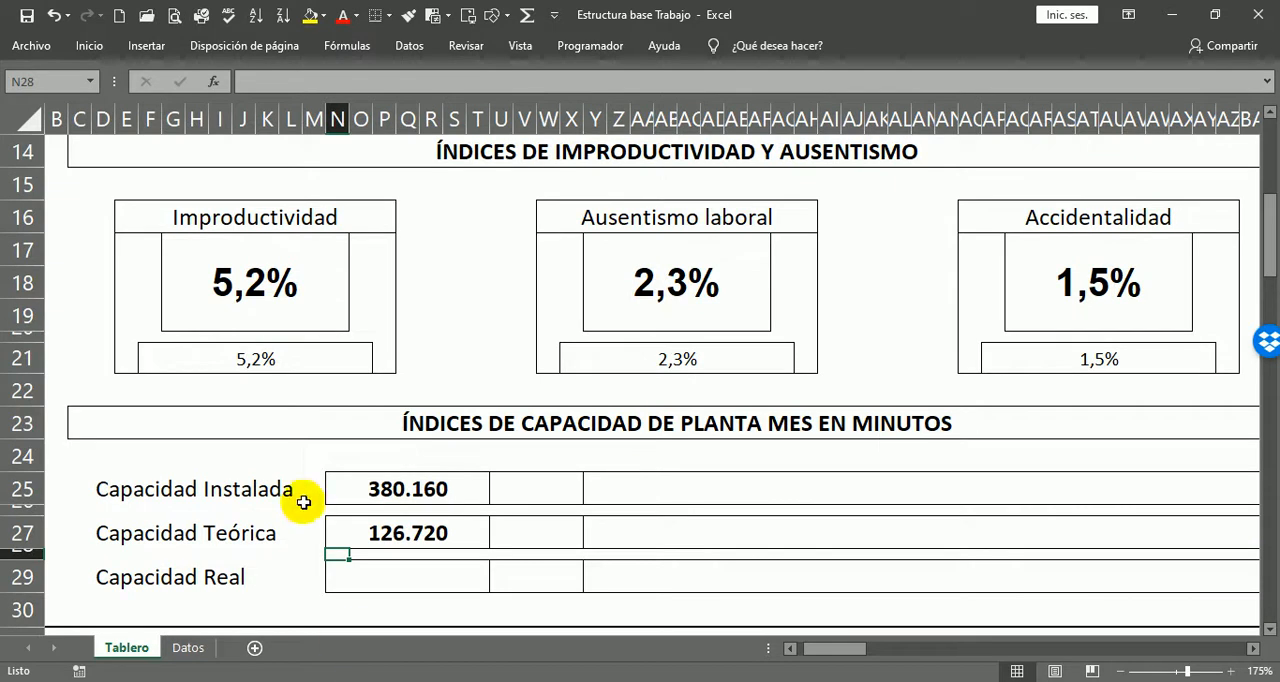
# Step: Link the Capacidad Real box N29 on Tablero to Capacidad Real mes minutos with =Datos!F35
pyautogui.click(470, 582)
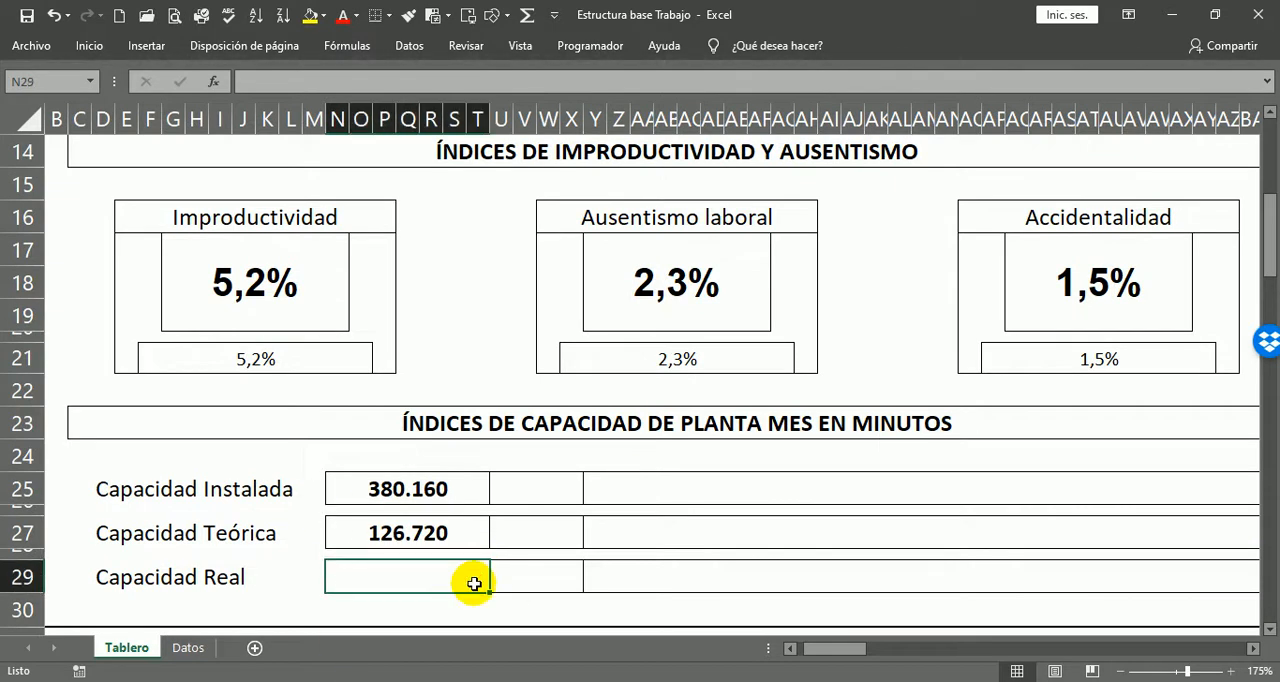
pyautogui.write('=')
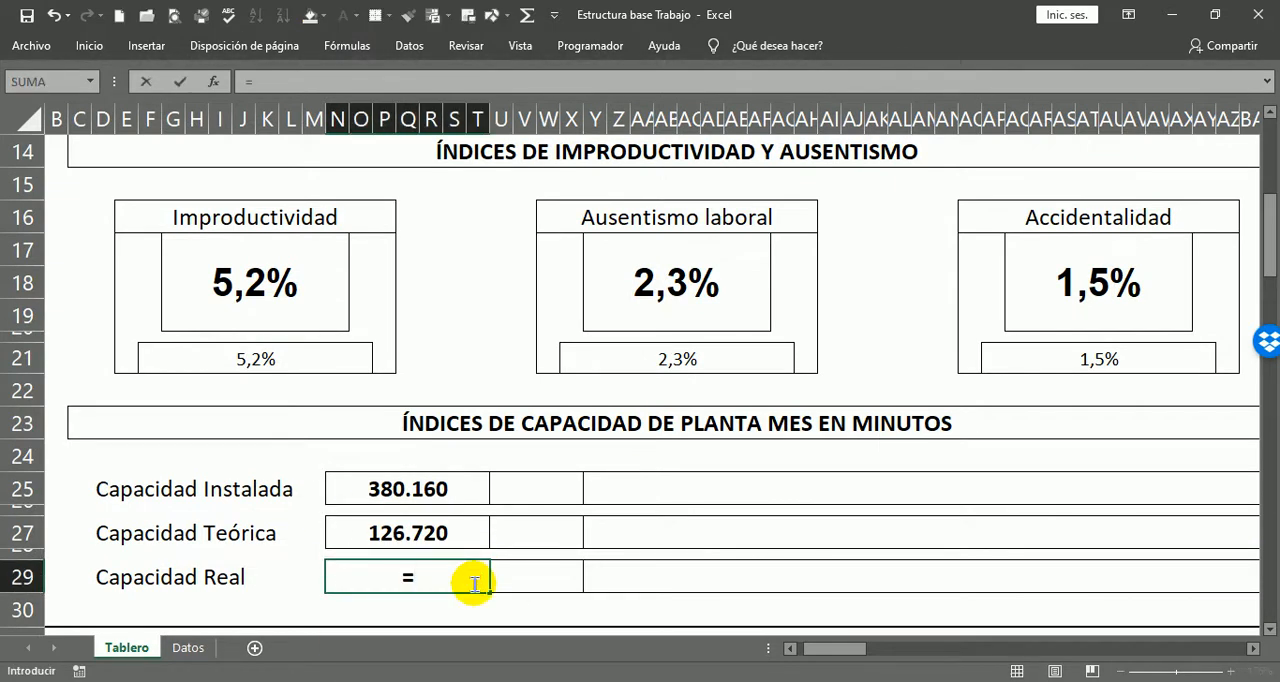
pyautogui.click(188, 648)
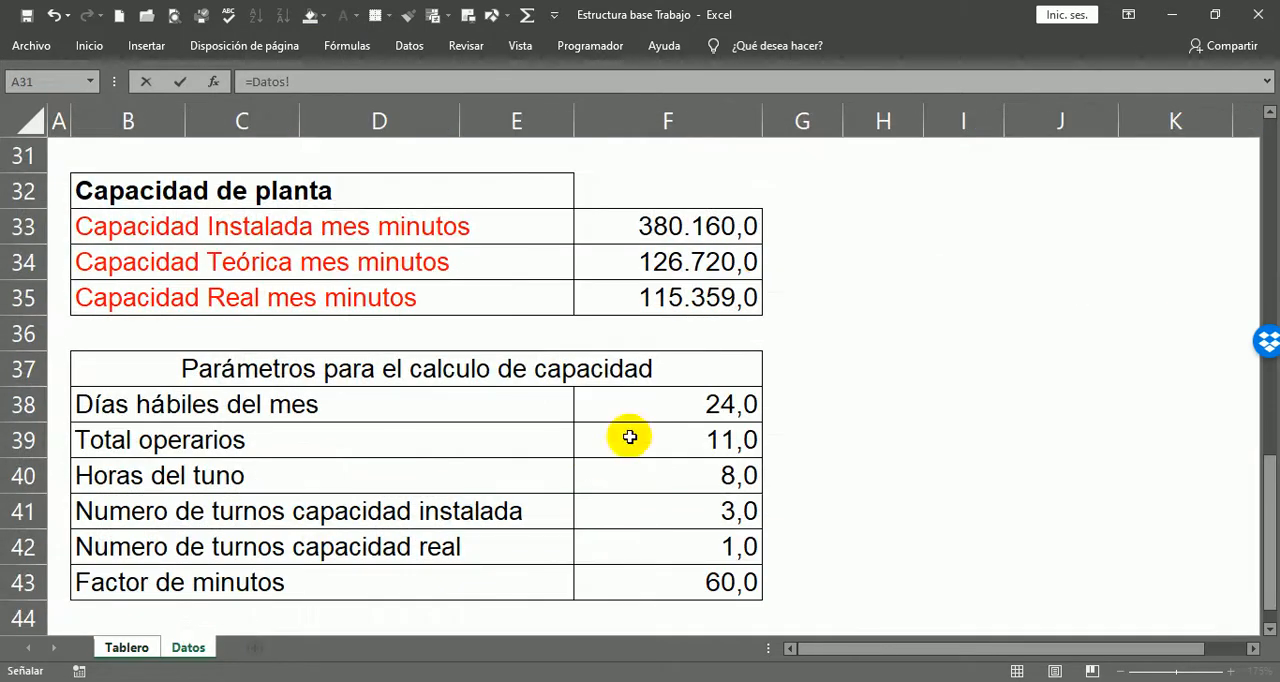
pyautogui.click(708, 297)
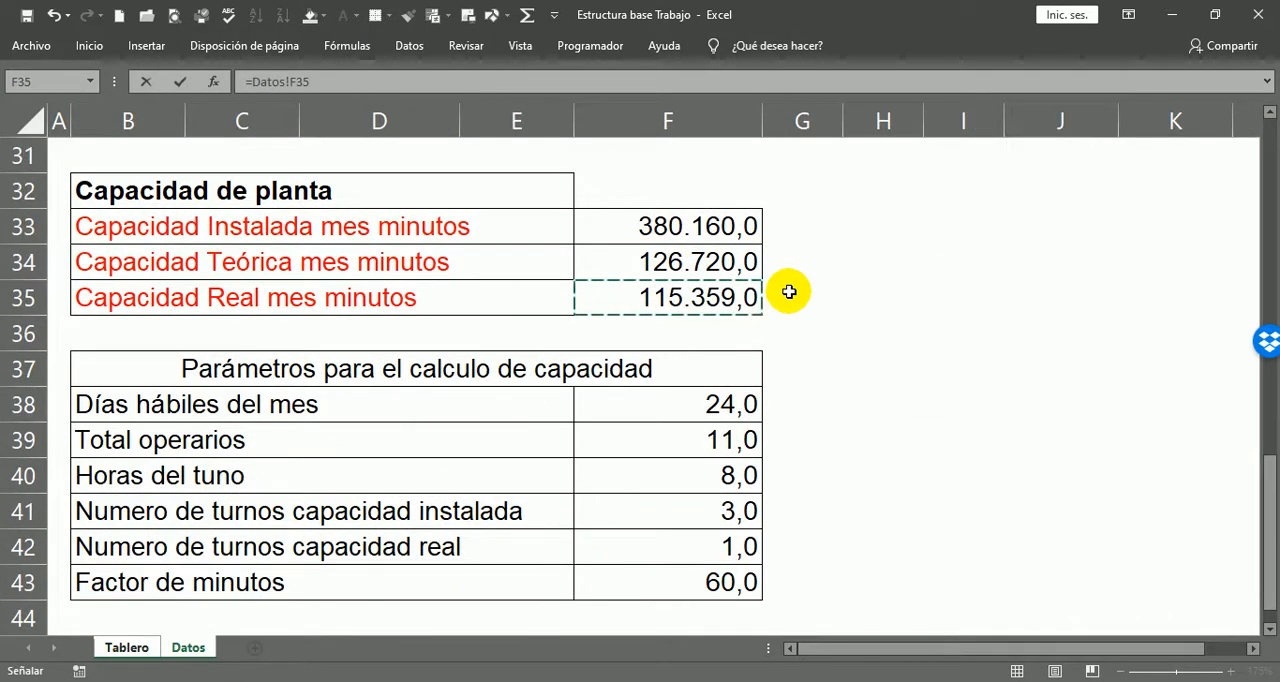
pyautogui.press('Return')
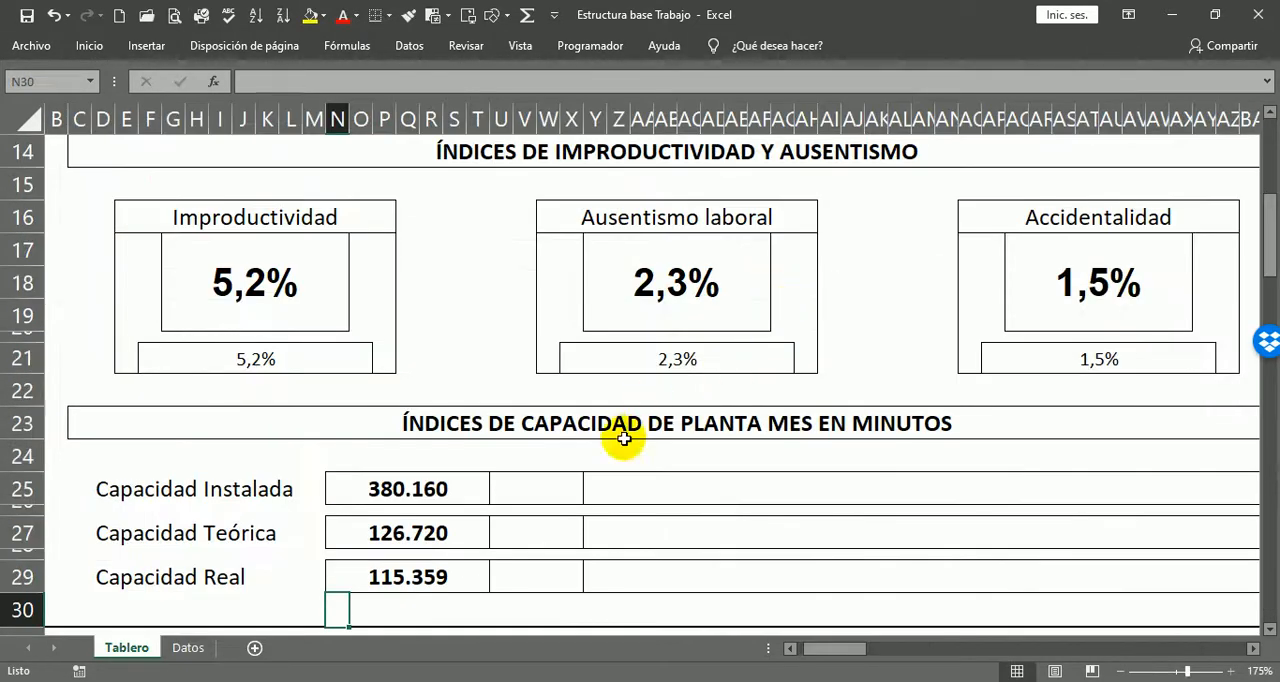
# Step: Enter 100% as the Capacidad Instalada percentage in cell U25 on Tablero
pyautogui.scroll(-2, 606, 466)
pyautogui.scroll(-1, 568, 494)
pyautogui.click(448, 446)
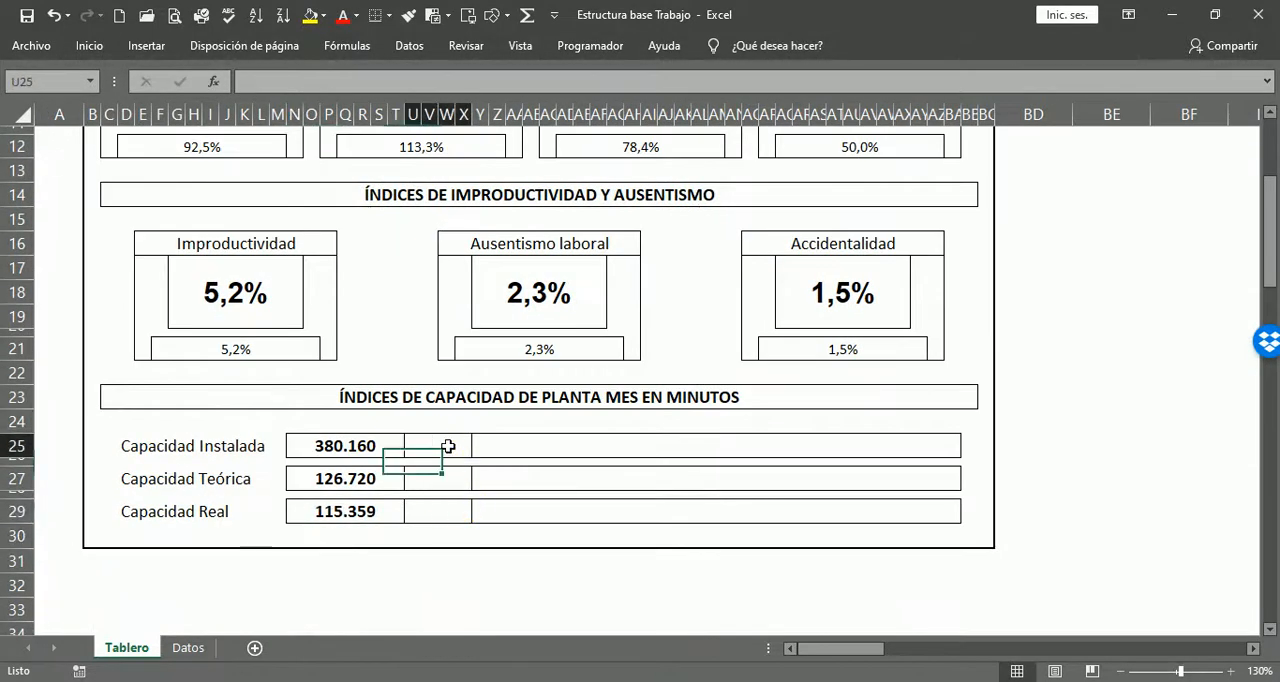
pyautogui.click(429, 477)
pyautogui.click(420, 510)
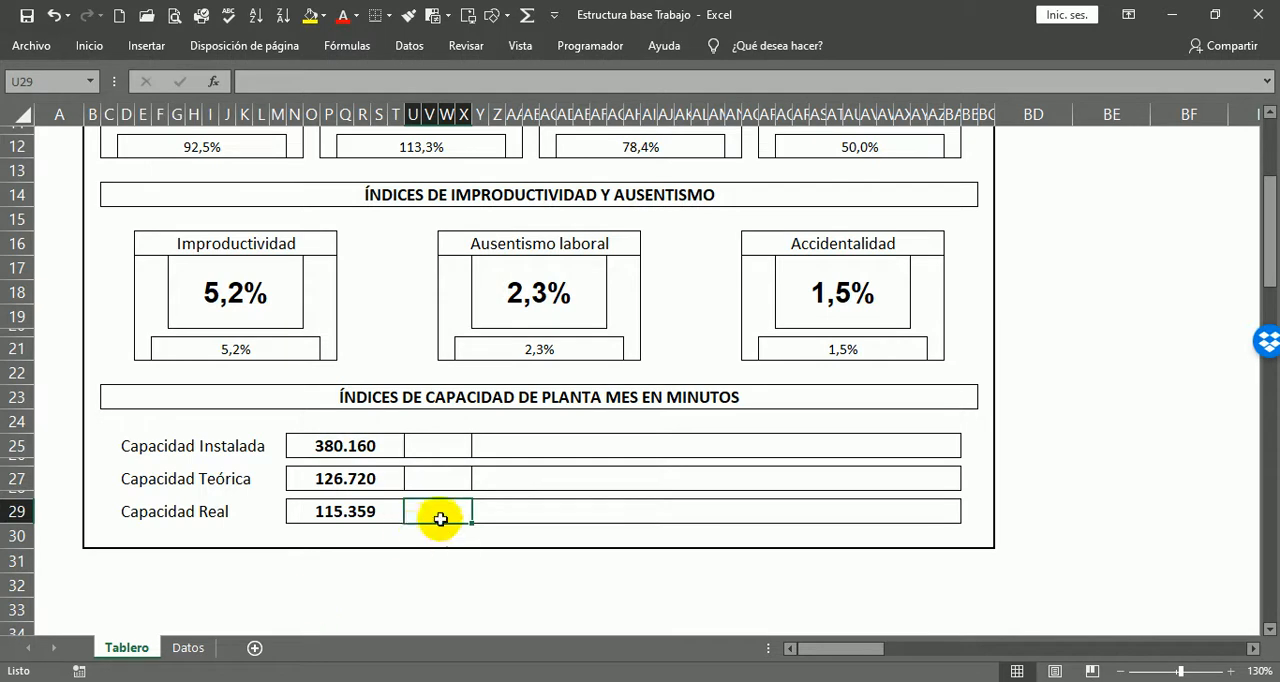
pyautogui.click(414, 445)
pyautogui.scroll(1, 400, 450)
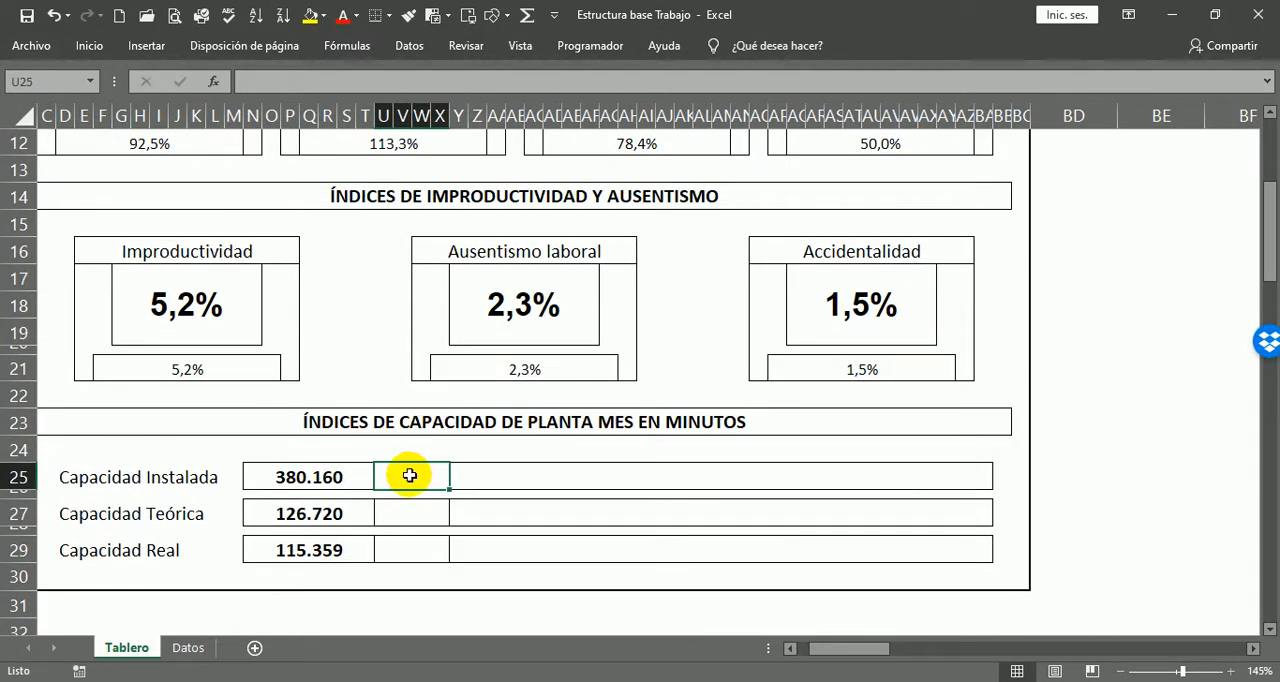
pyautogui.write('100')
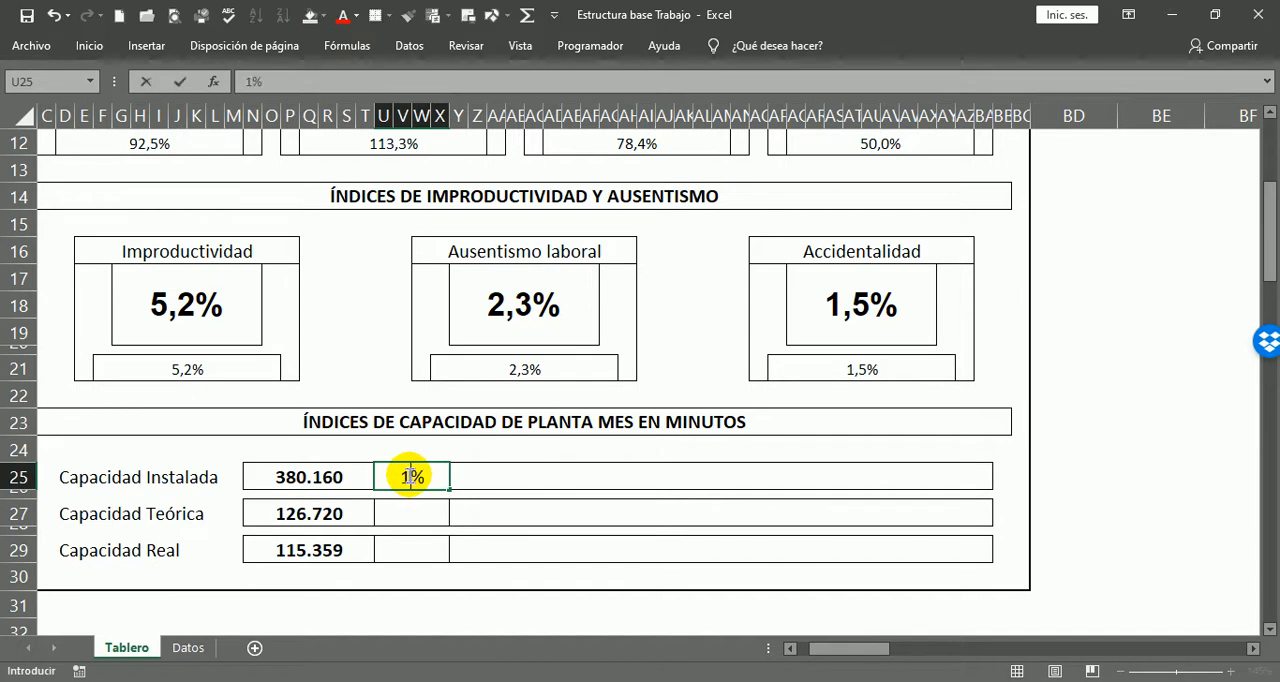
pyautogui.press('Return')
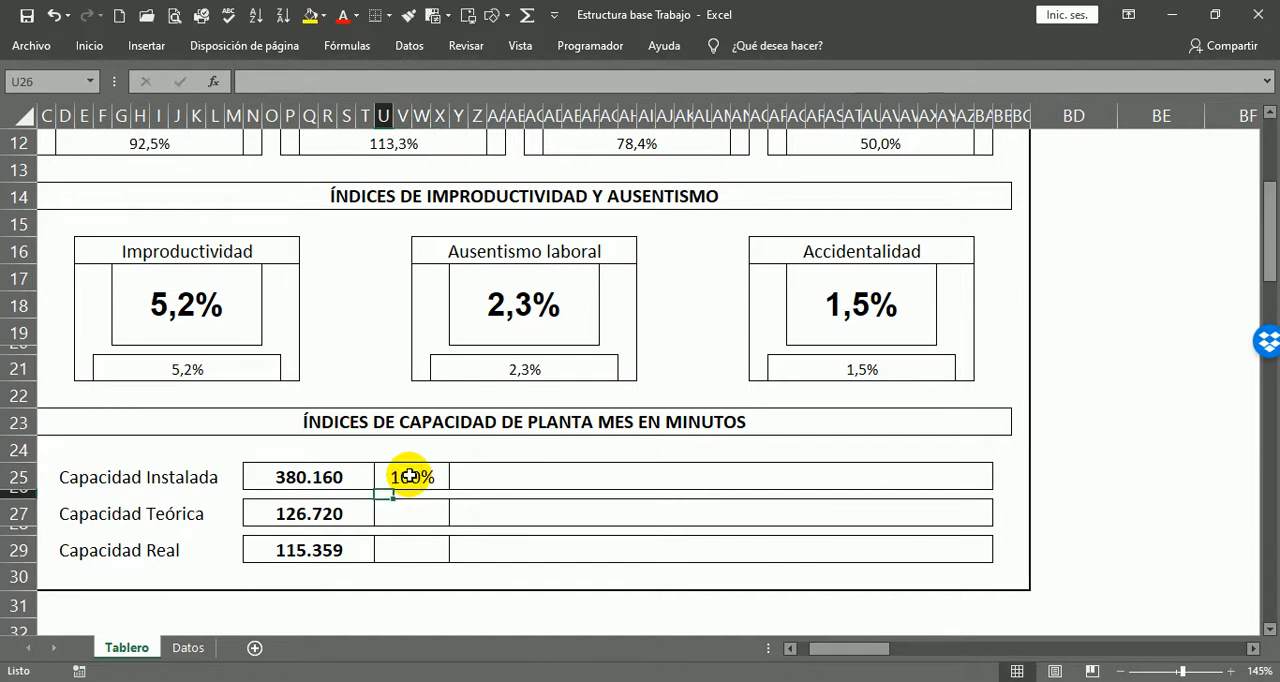
pyautogui.click(410, 477)
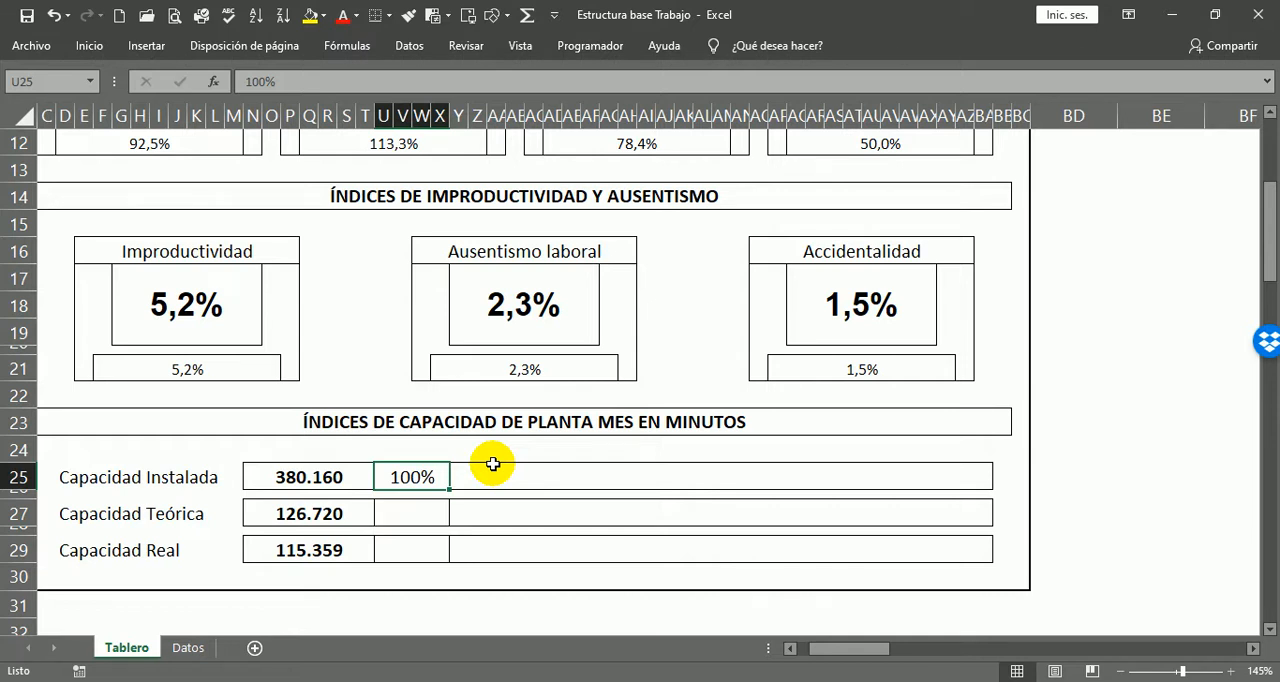
pyautogui.press('Return')
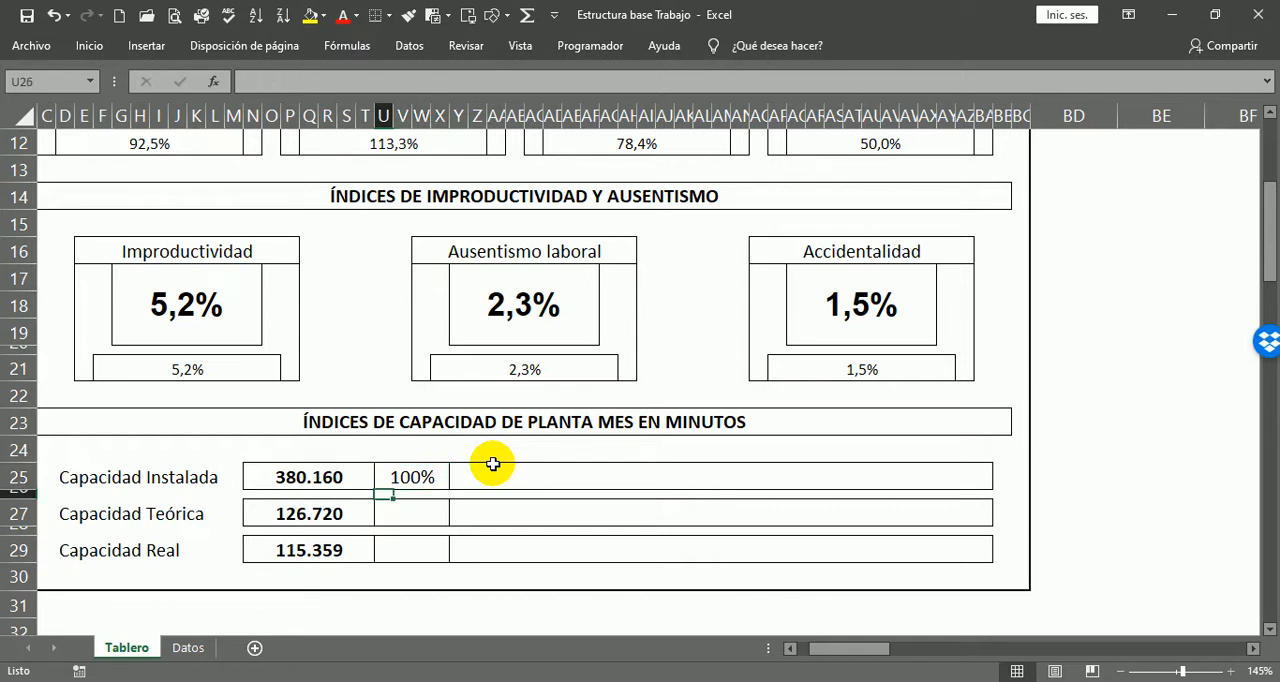
# Step: Calculate the Capacidad Teórica percentage in U27 as a share of Capacidad Instalada with =N27/N25
pyautogui.click(403, 515)
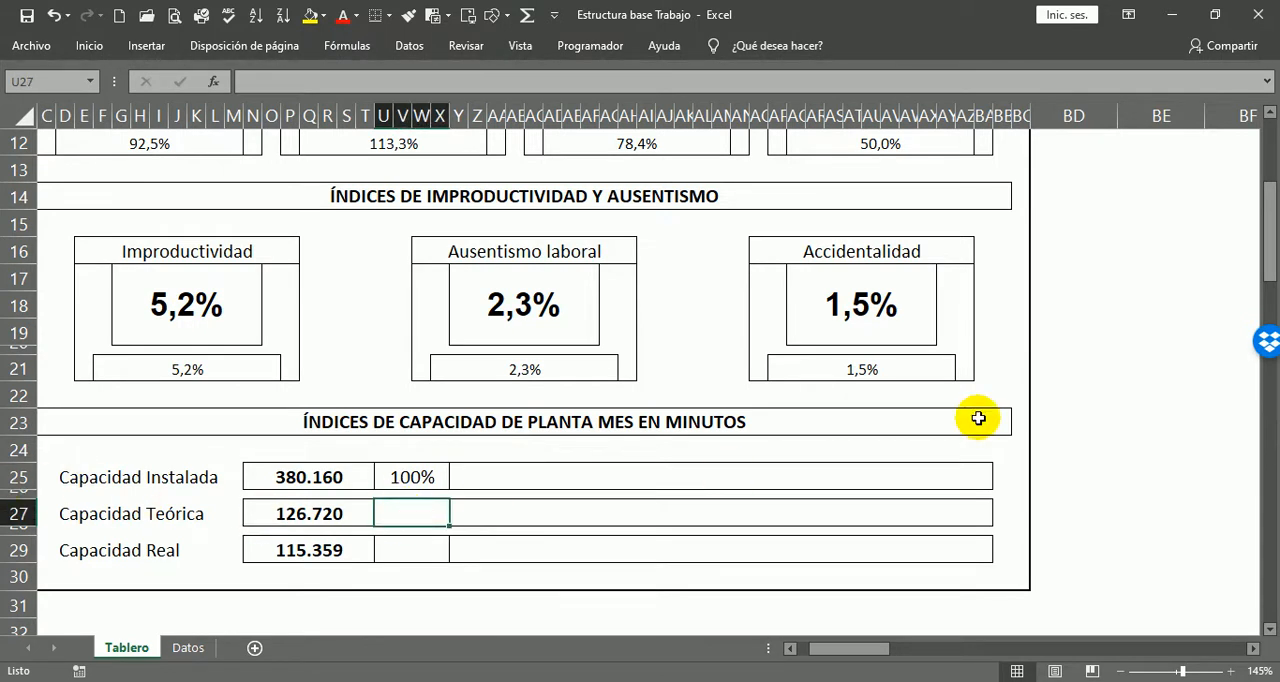
pyautogui.write('=')
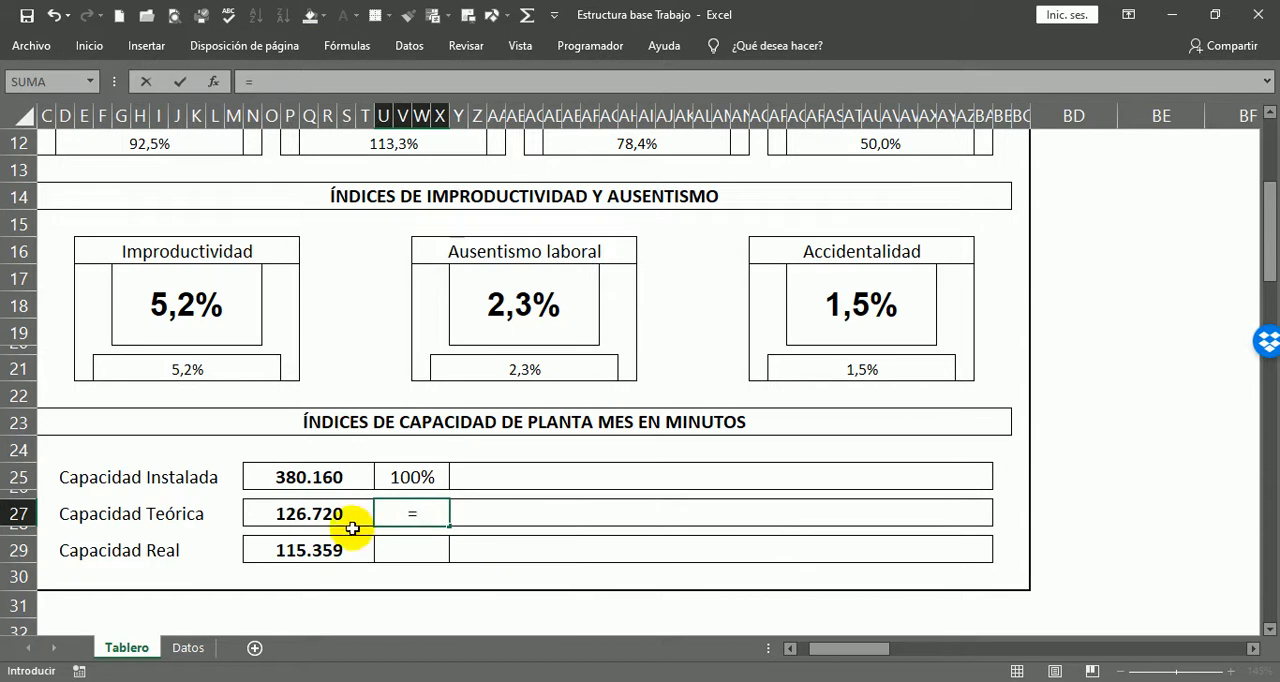
pyautogui.click(310, 520)
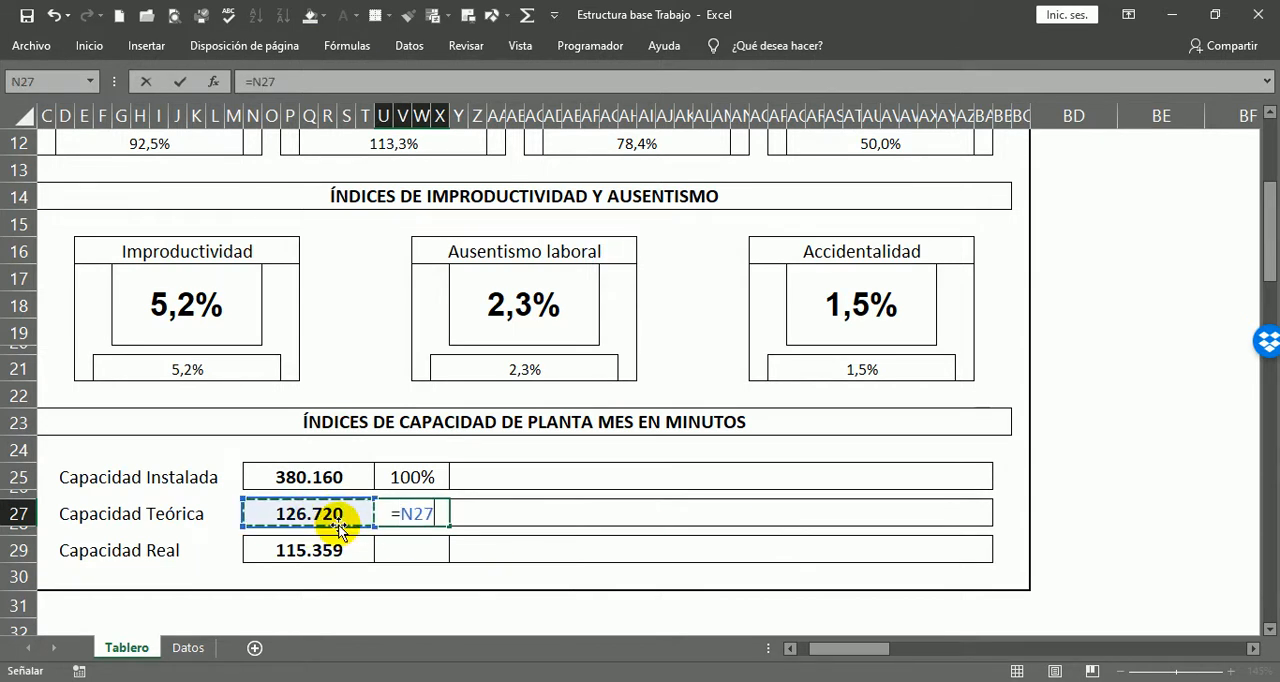
pyautogui.write('/')
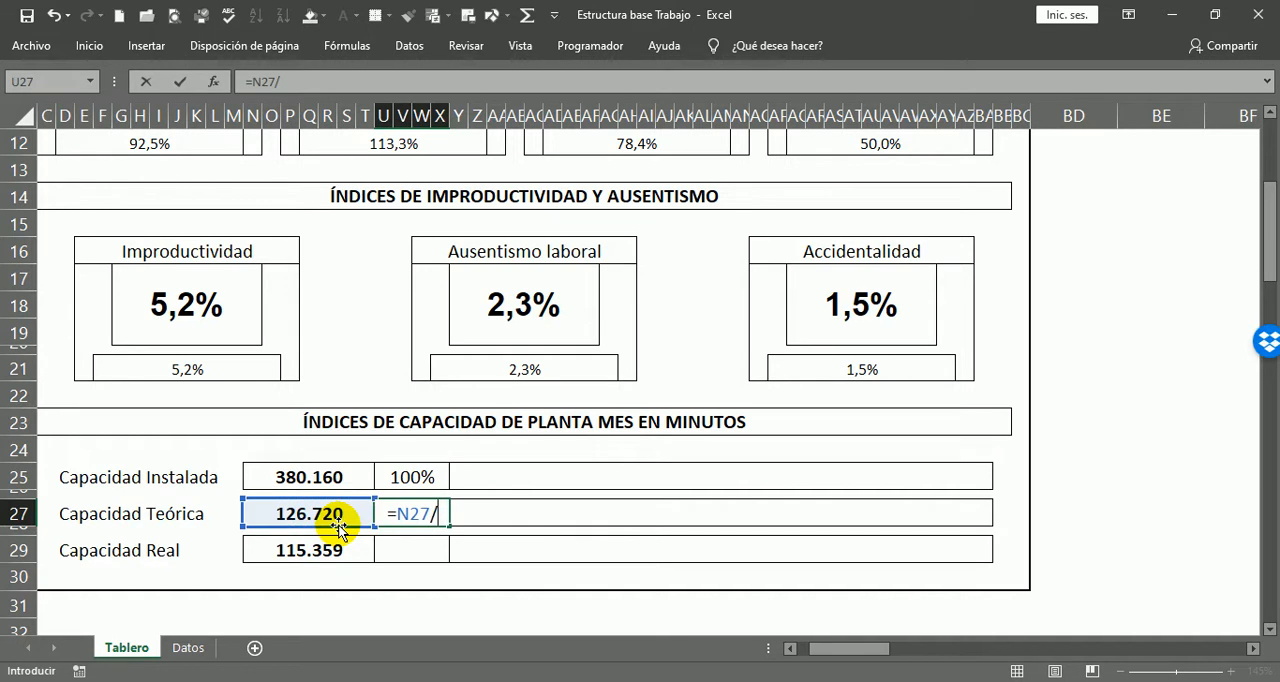
pyautogui.click(287, 479)
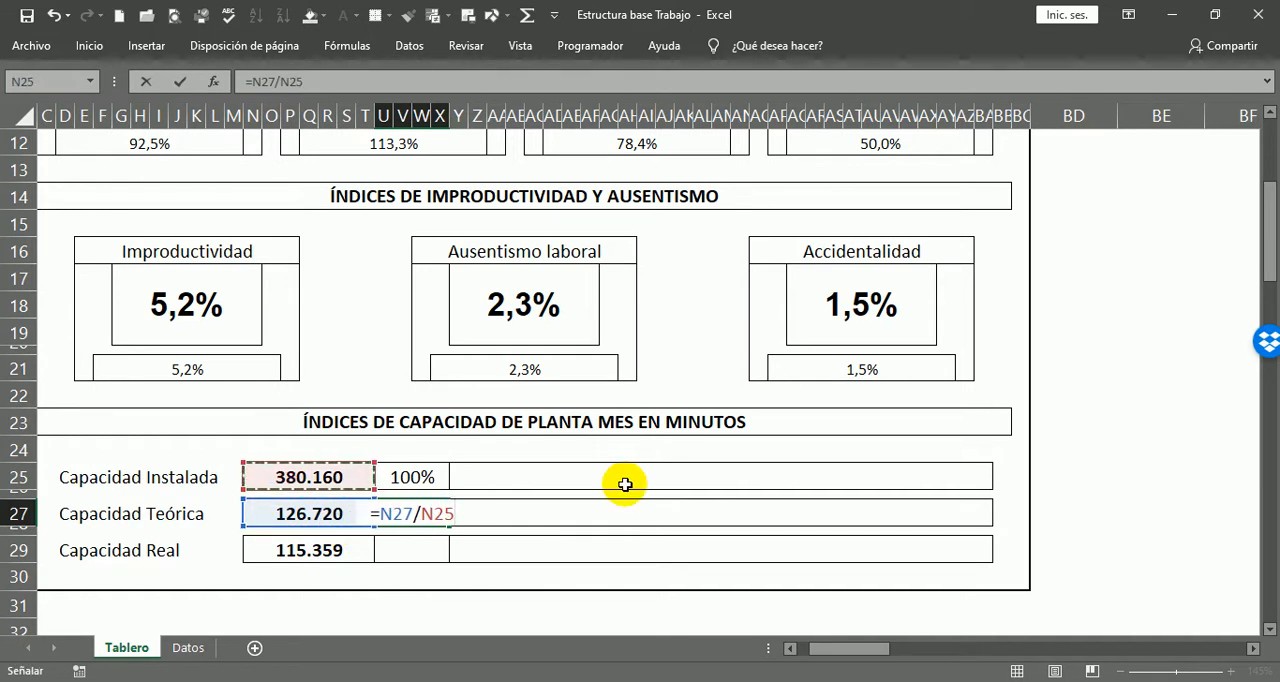
pyautogui.press('Return')
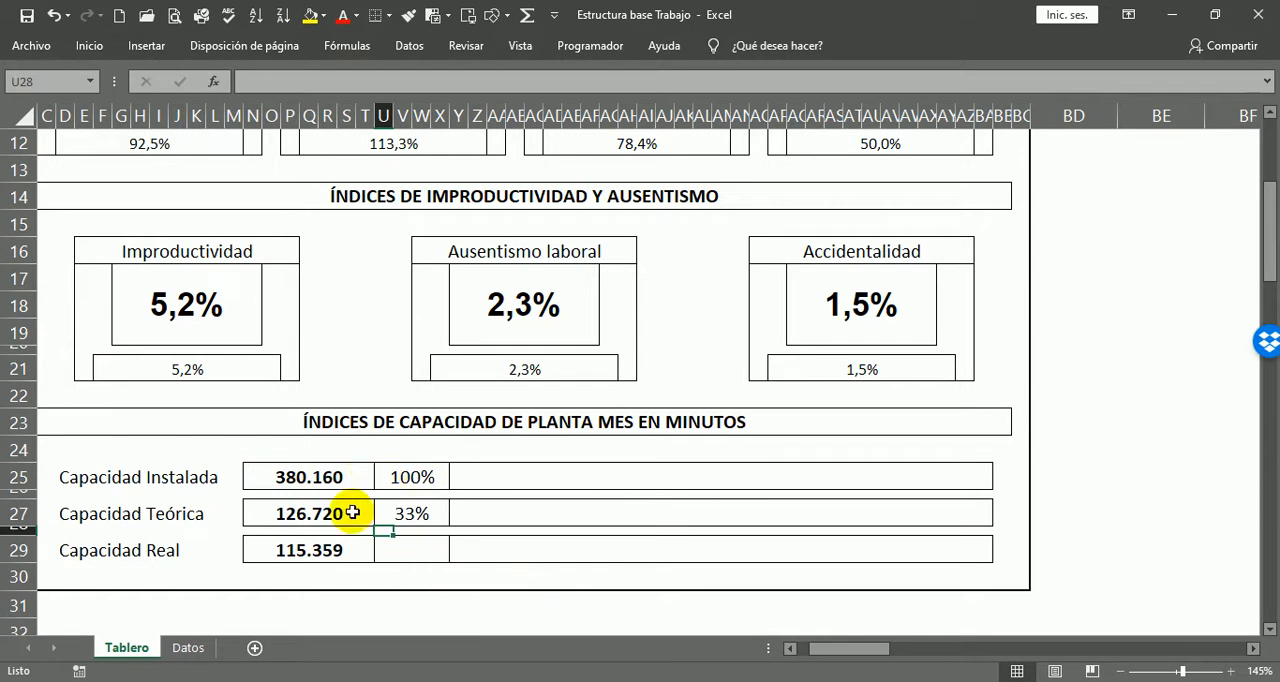
pyautogui.click(322, 471)
pyautogui.click(305, 513)
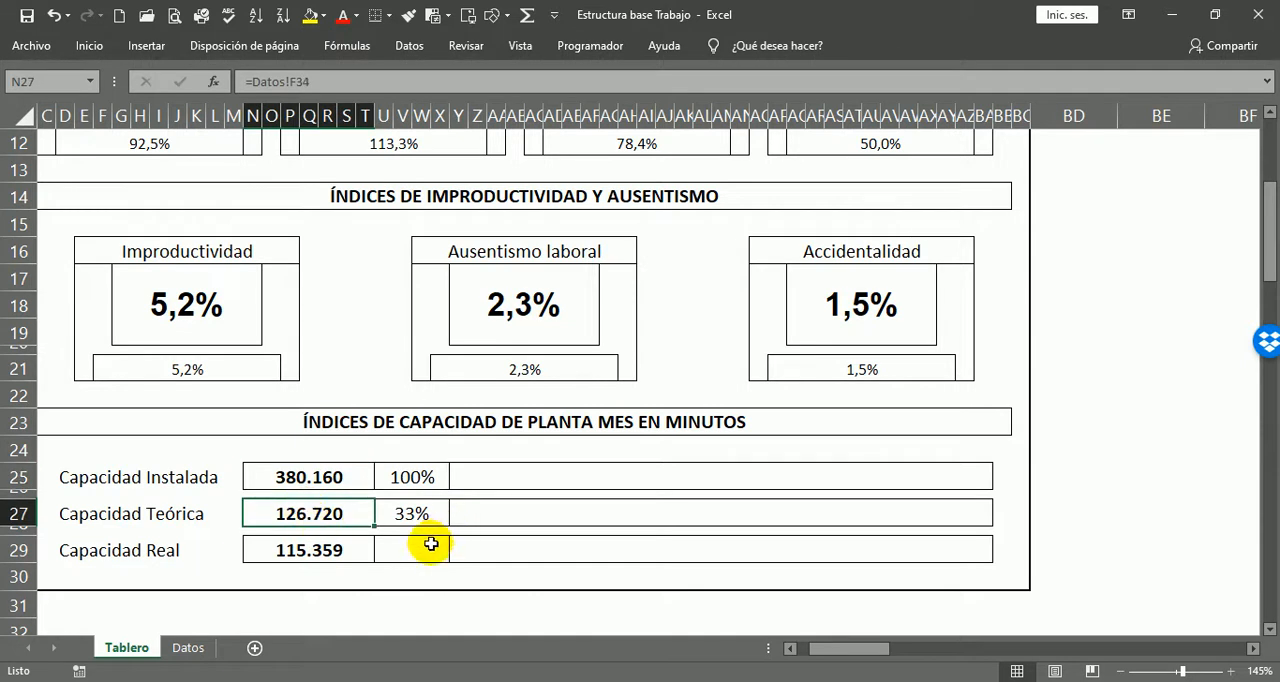
pyautogui.click(340, 483)
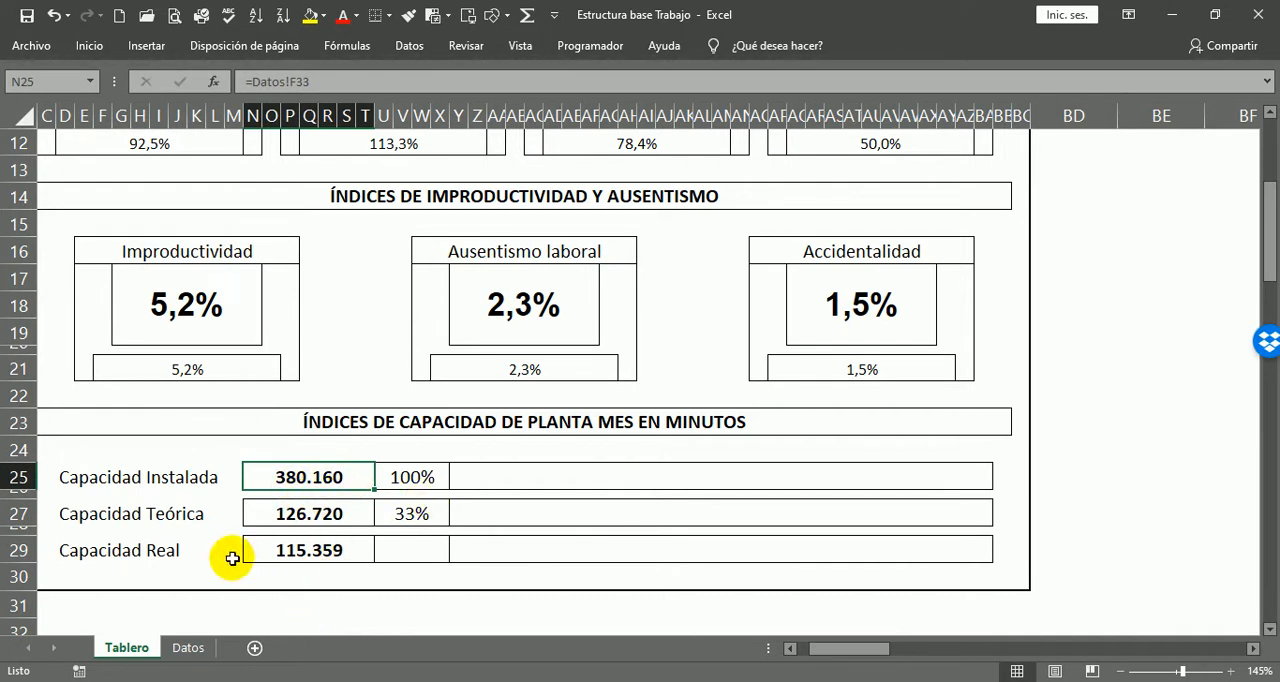
# Step: Calculate the Capacidad Real percentage in U29 as a share of Capacidad Teórica with =N29/N27
pyautogui.click(416, 553)
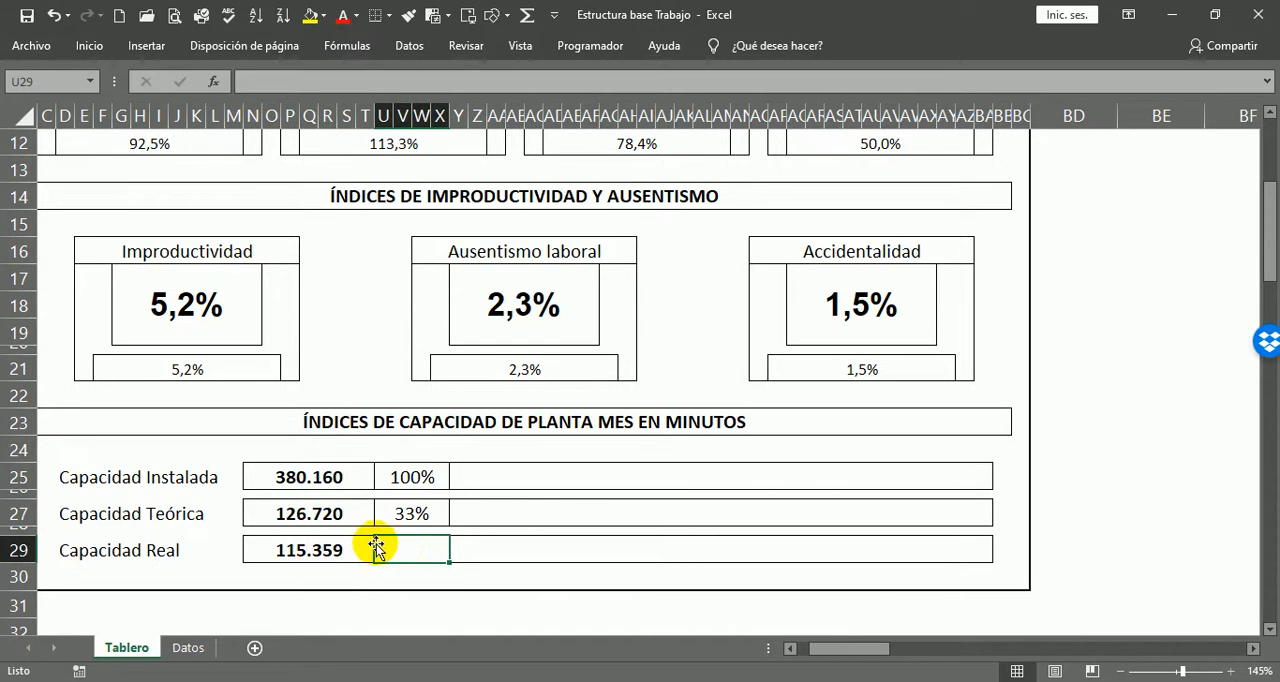
pyautogui.write('=')
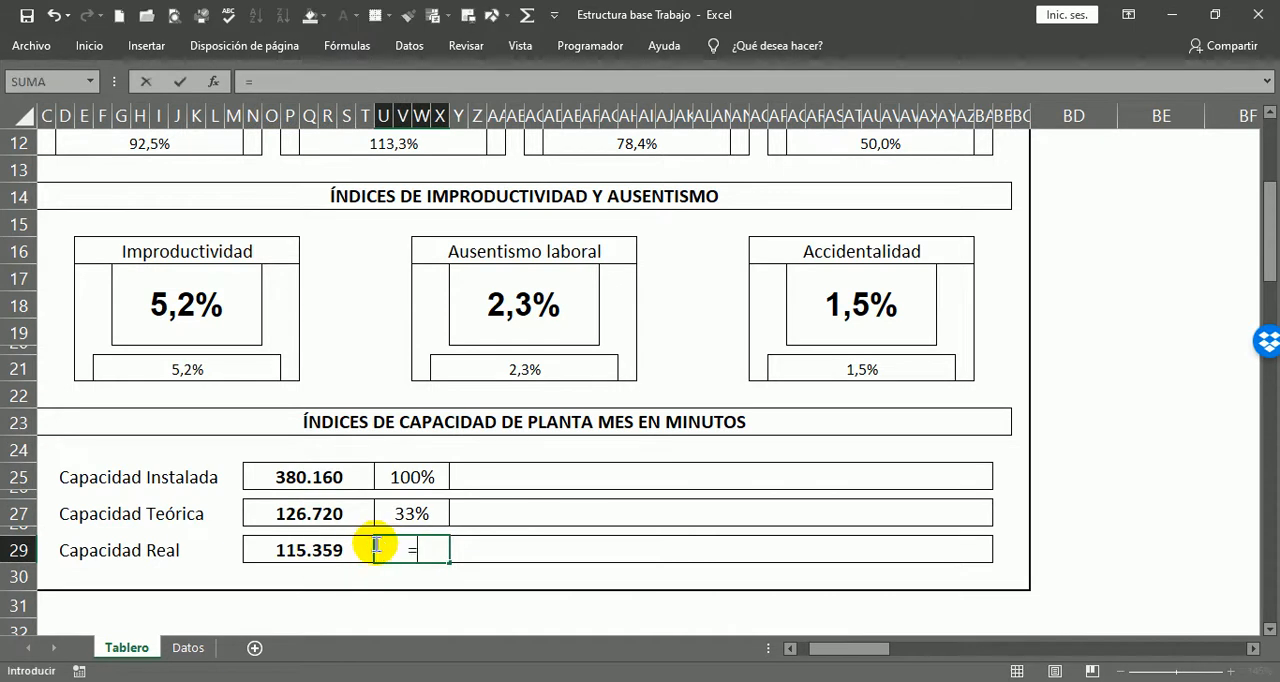
pyautogui.click(274, 551)
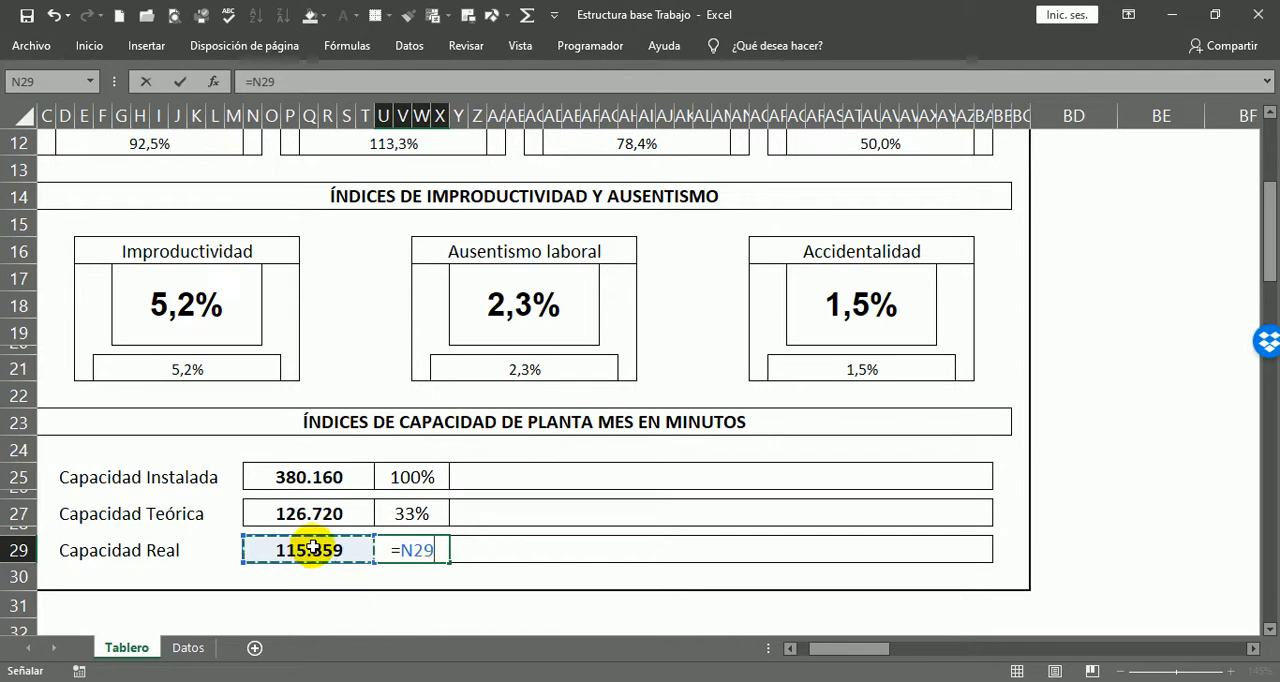
pyautogui.write('/')
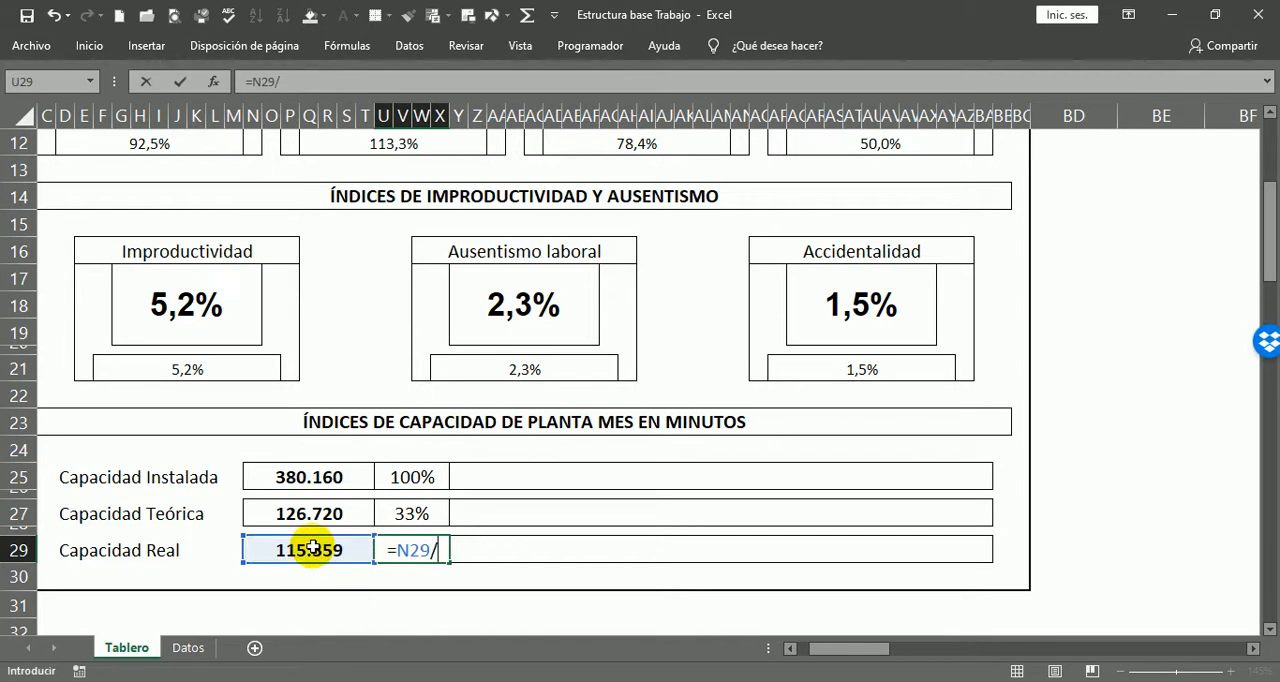
pyautogui.click(344, 516)
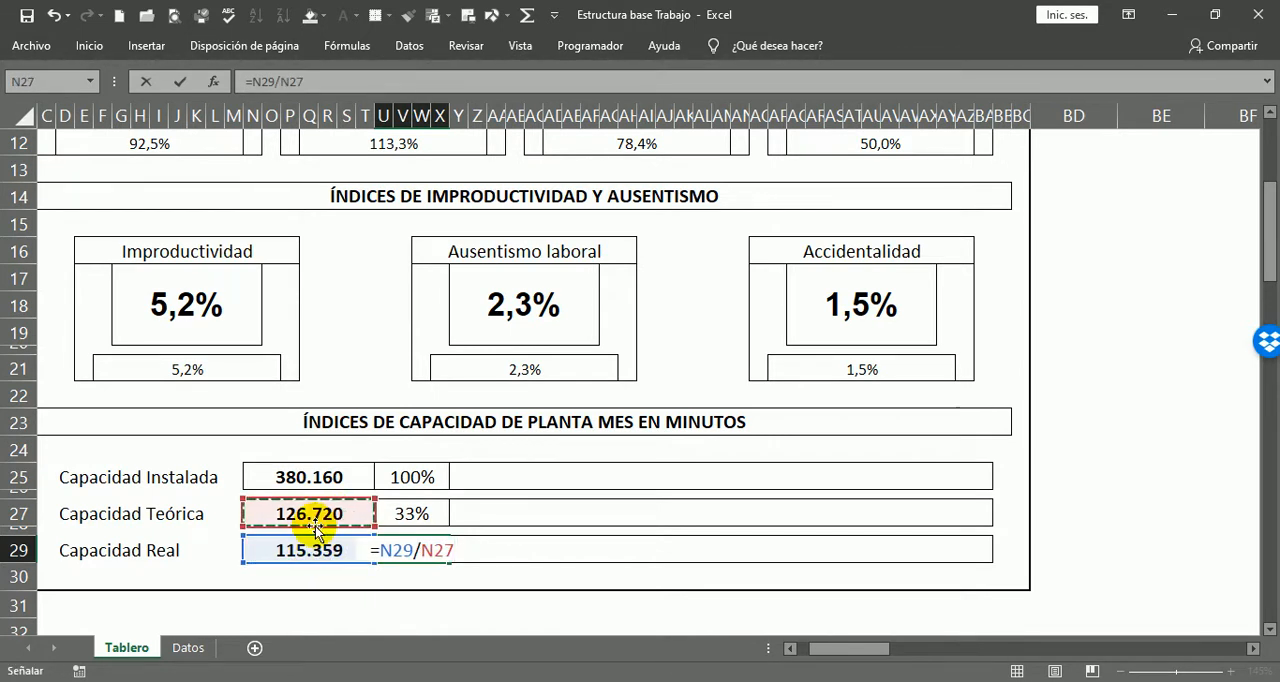
pyautogui.press('Return')
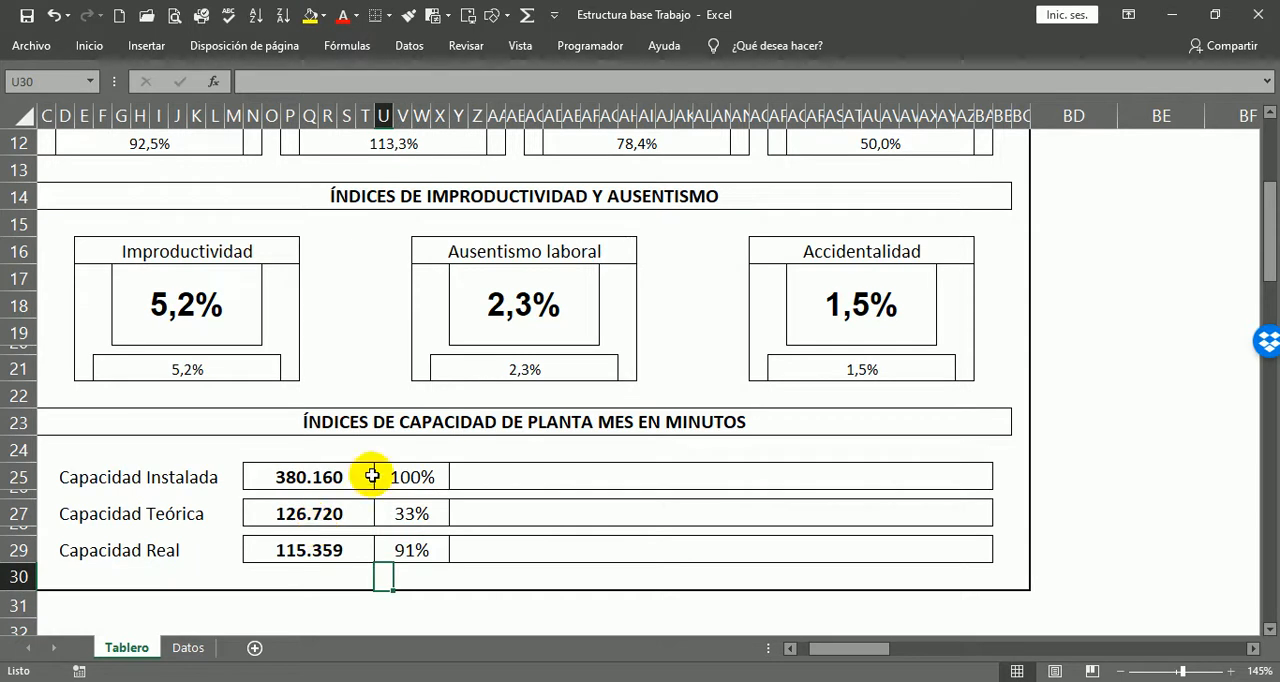
# Step: Examine the Capacidad Real and Teórica figures against the Improductividad, Ausentismo laboral and Accidentalidad indicators
pyautogui.click(413, 553)
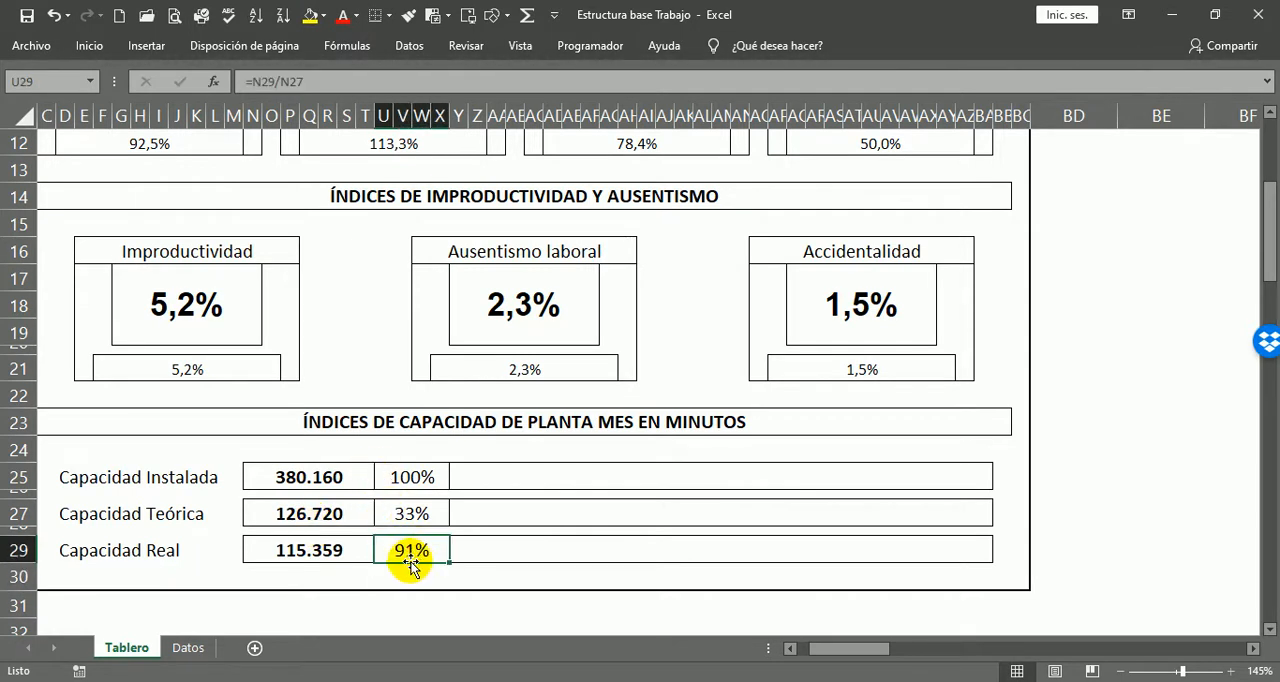
pyautogui.click(308, 548)
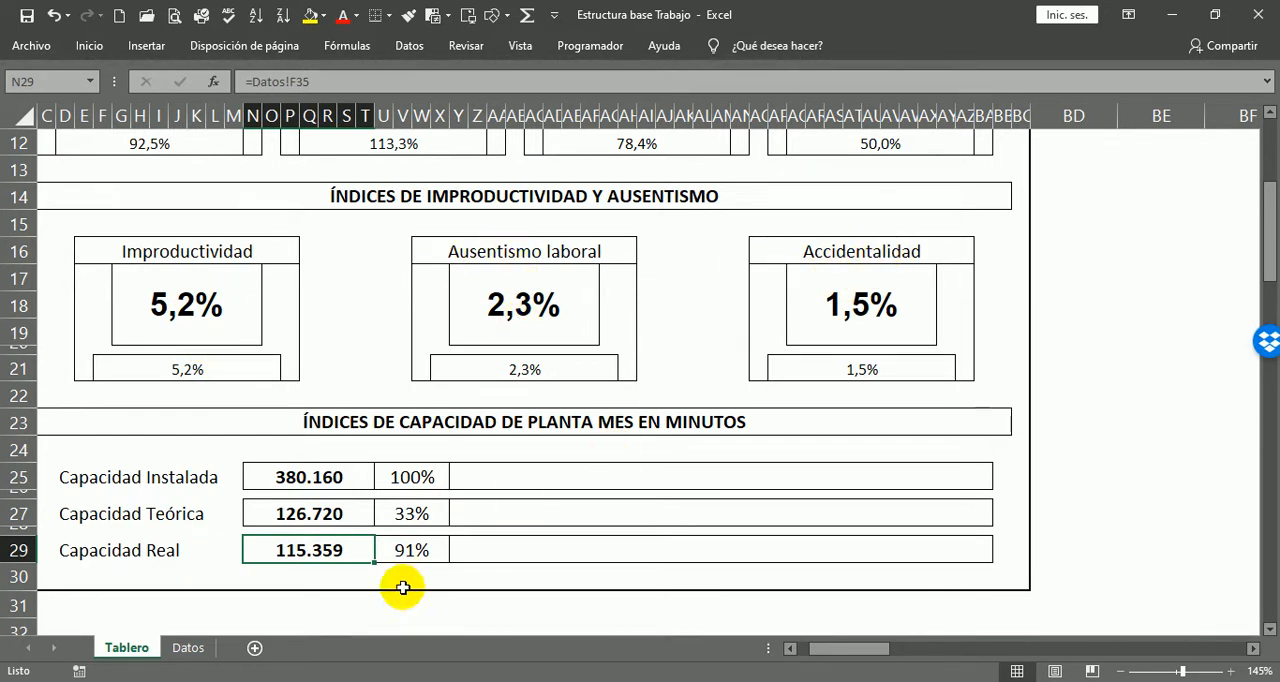
pyautogui.click(291, 514)
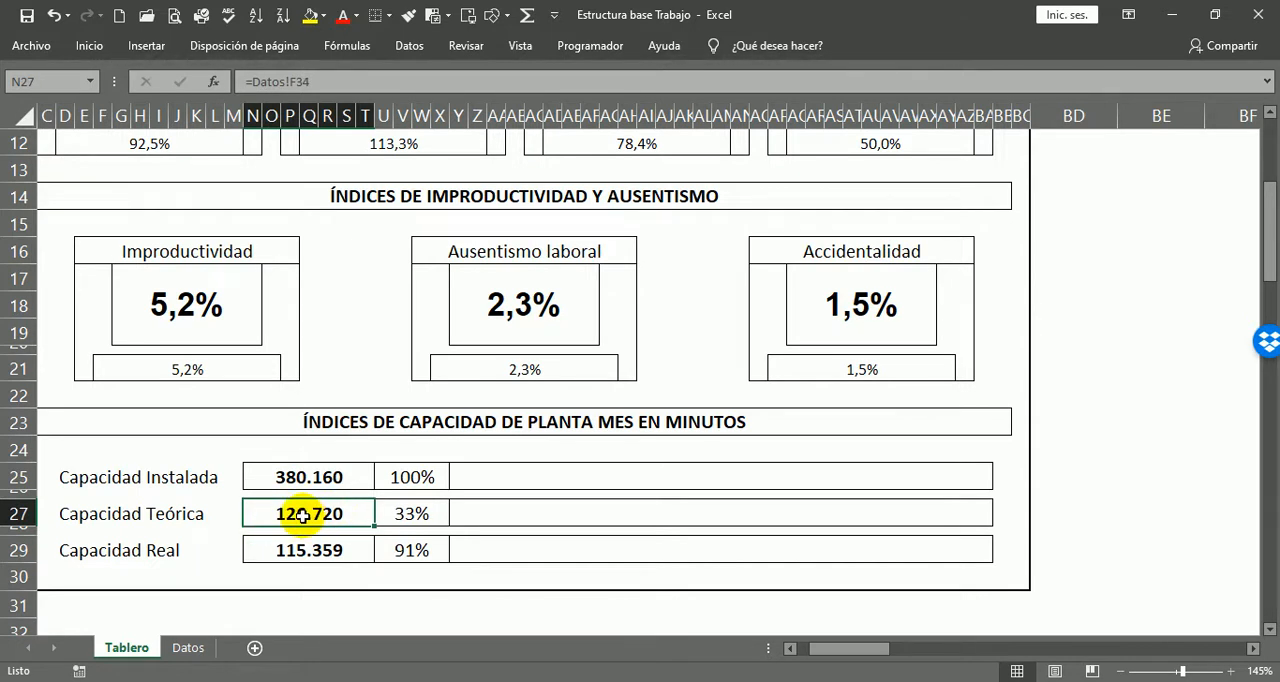
pyautogui.click(300, 553)
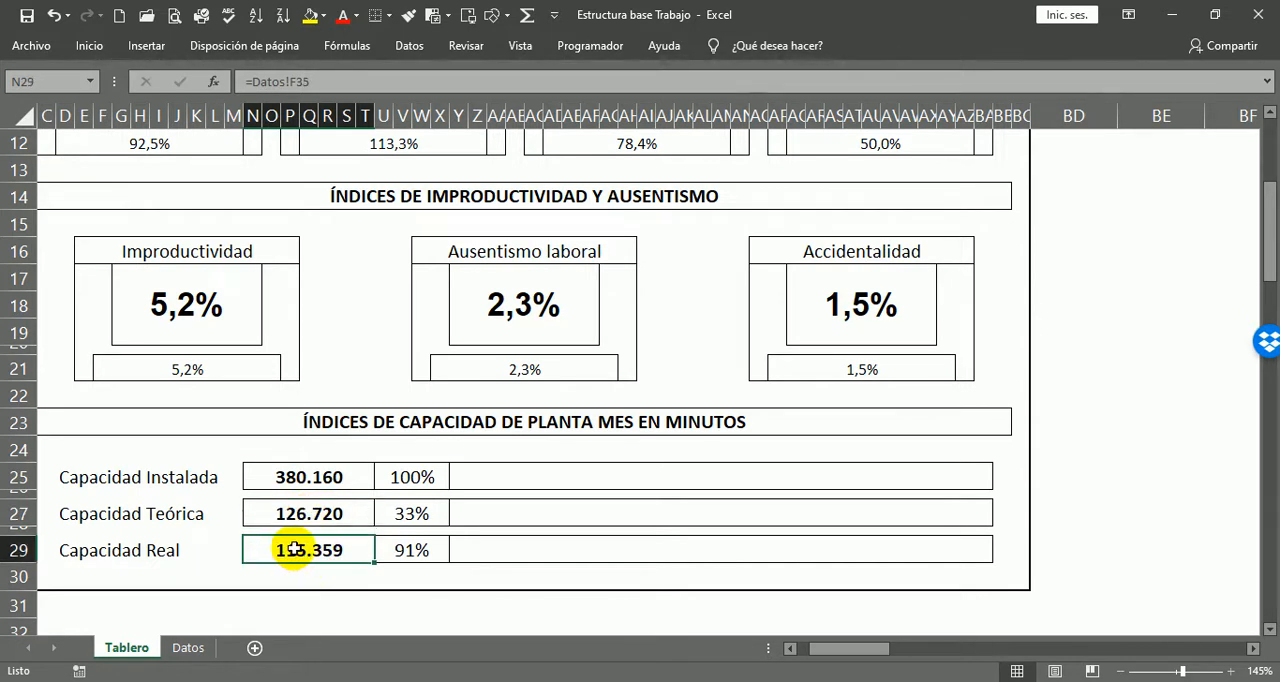
pyautogui.click(409, 552)
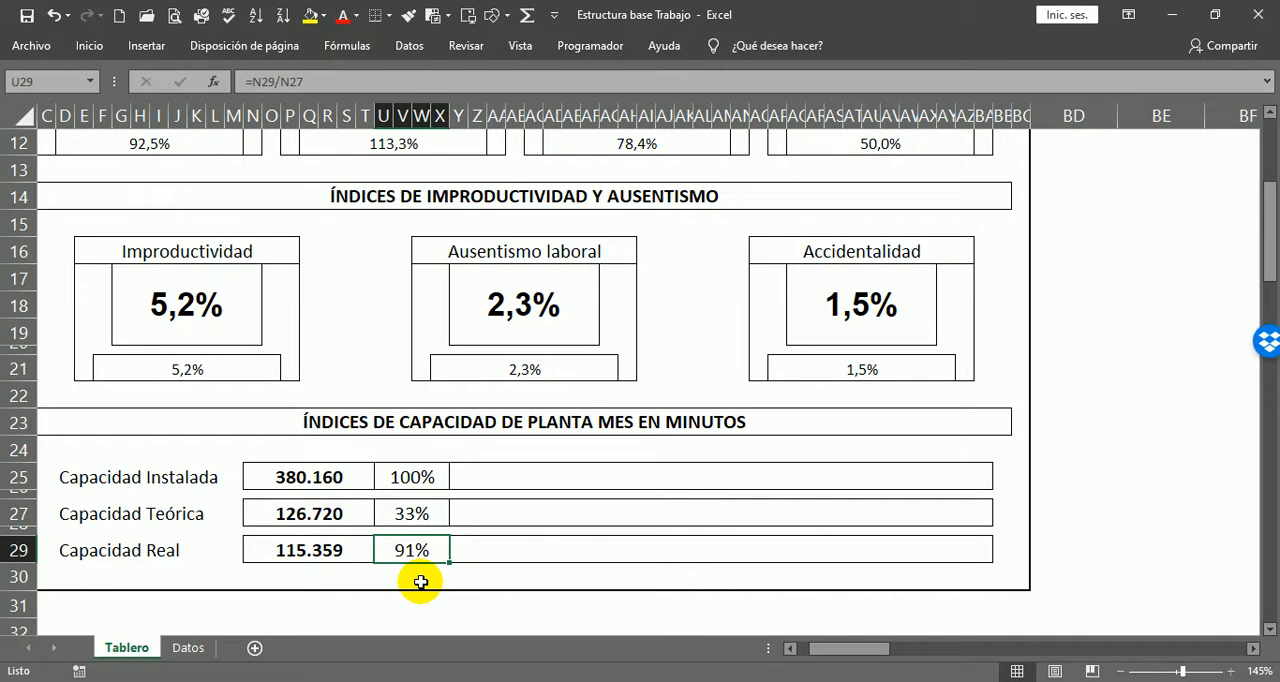
pyautogui.click(205, 306)
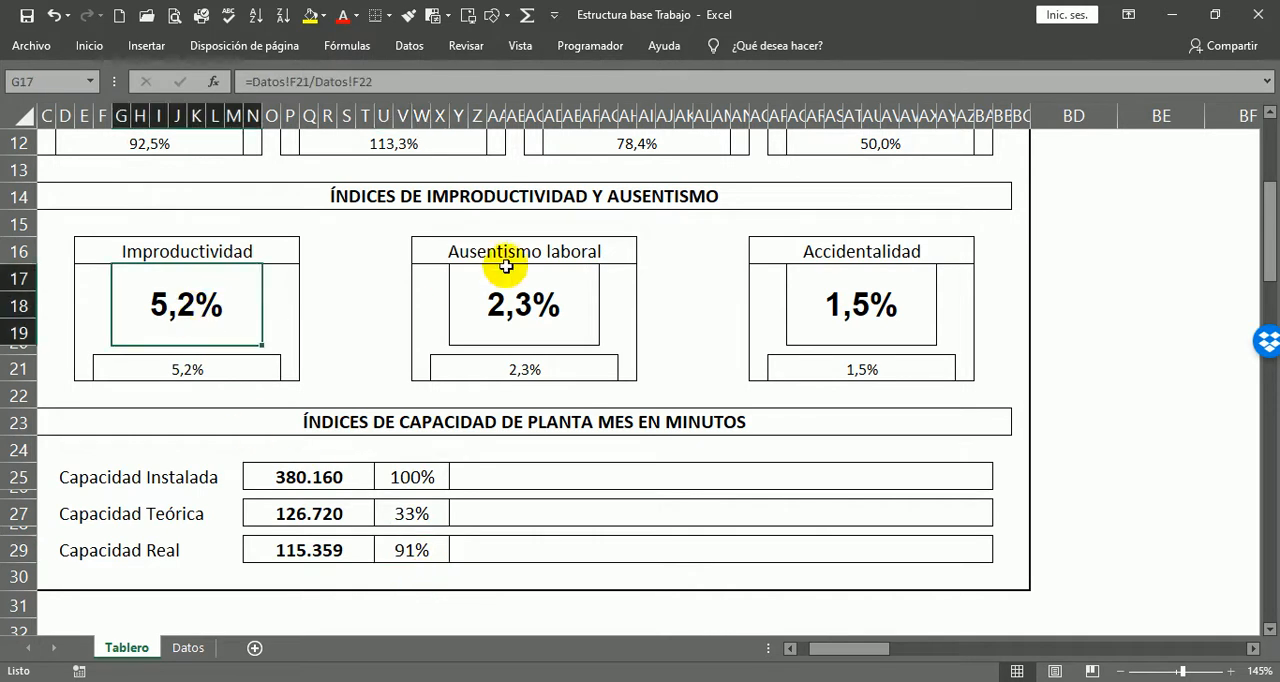
pyautogui.keyDown('ctrl'); pyautogui.click(523, 300); pyautogui.keyUp('ctrl')
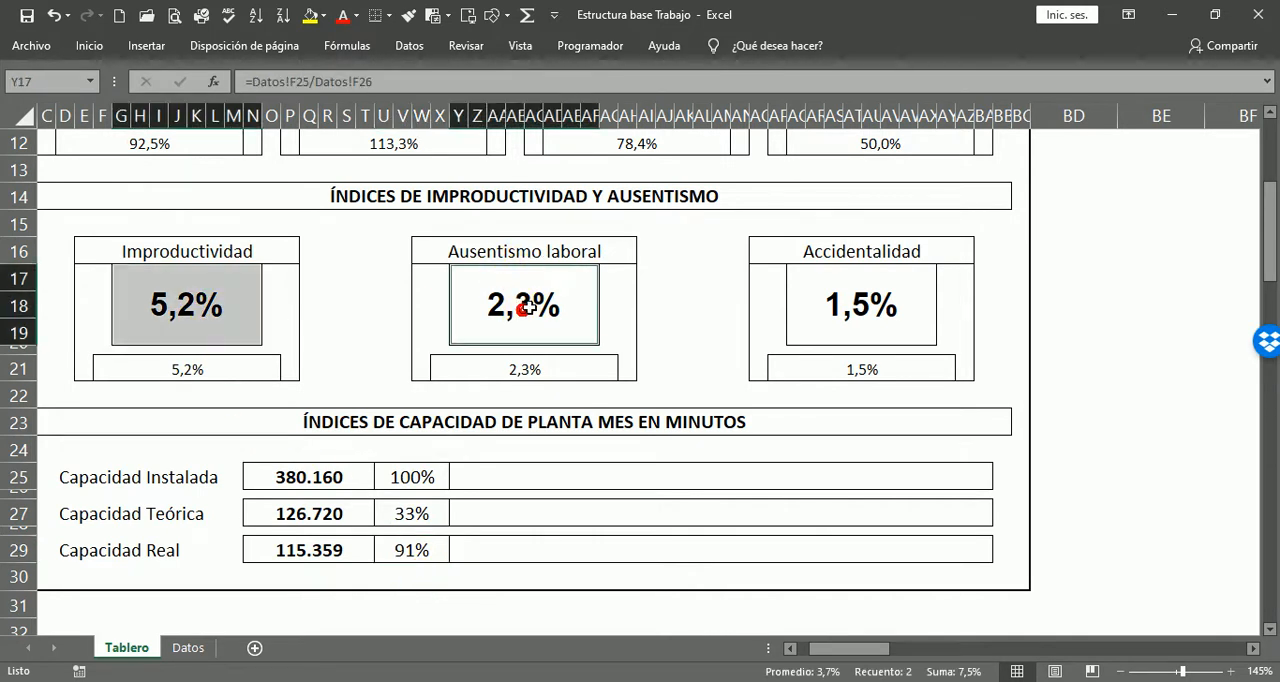
pyautogui.keyDown('ctrl'); pyautogui.click(859, 312); pyautogui.keyUp('ctrl')
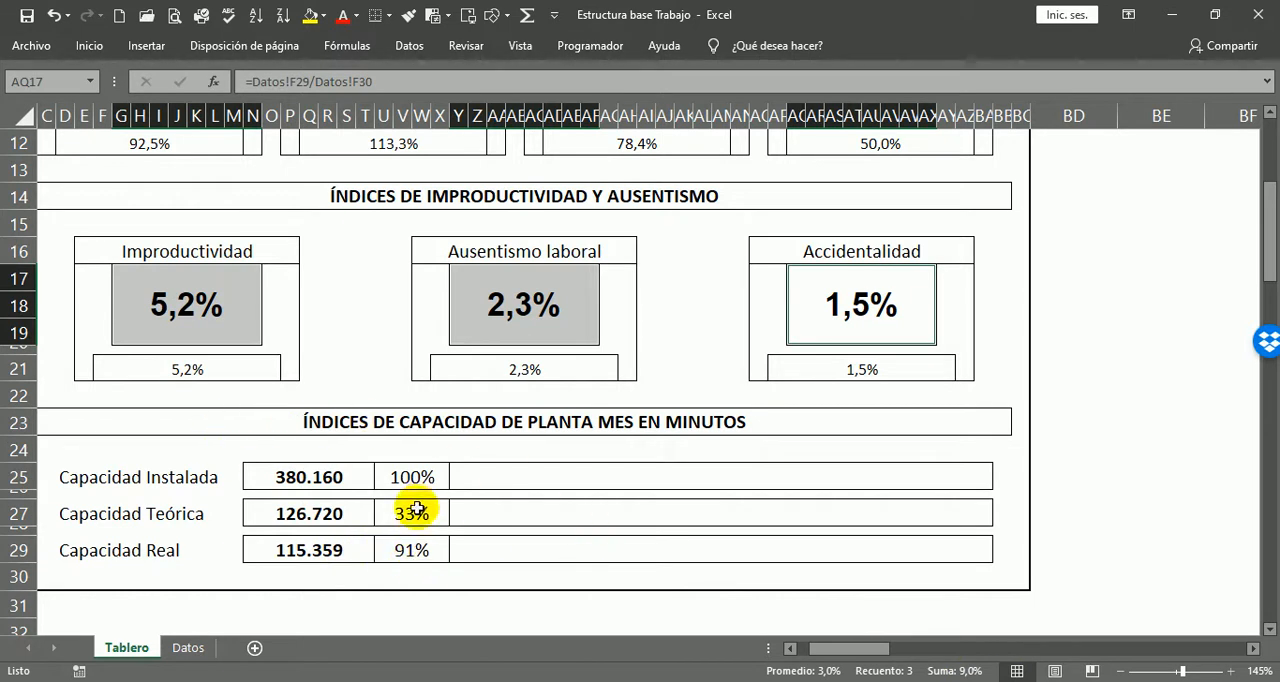
pyautogui.click(290, 510)
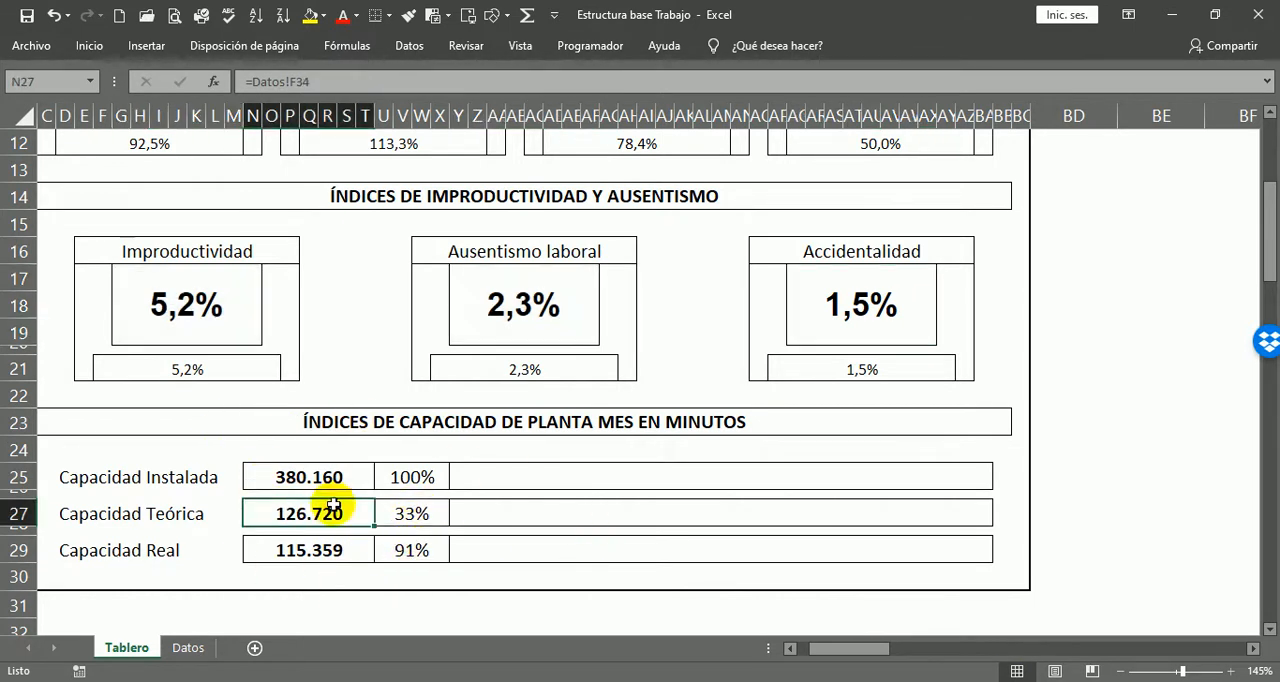
# Step: Link the wide Capacidad Instalada box Y25 to its percentage with =U25
pyautogui.click(513, 480)
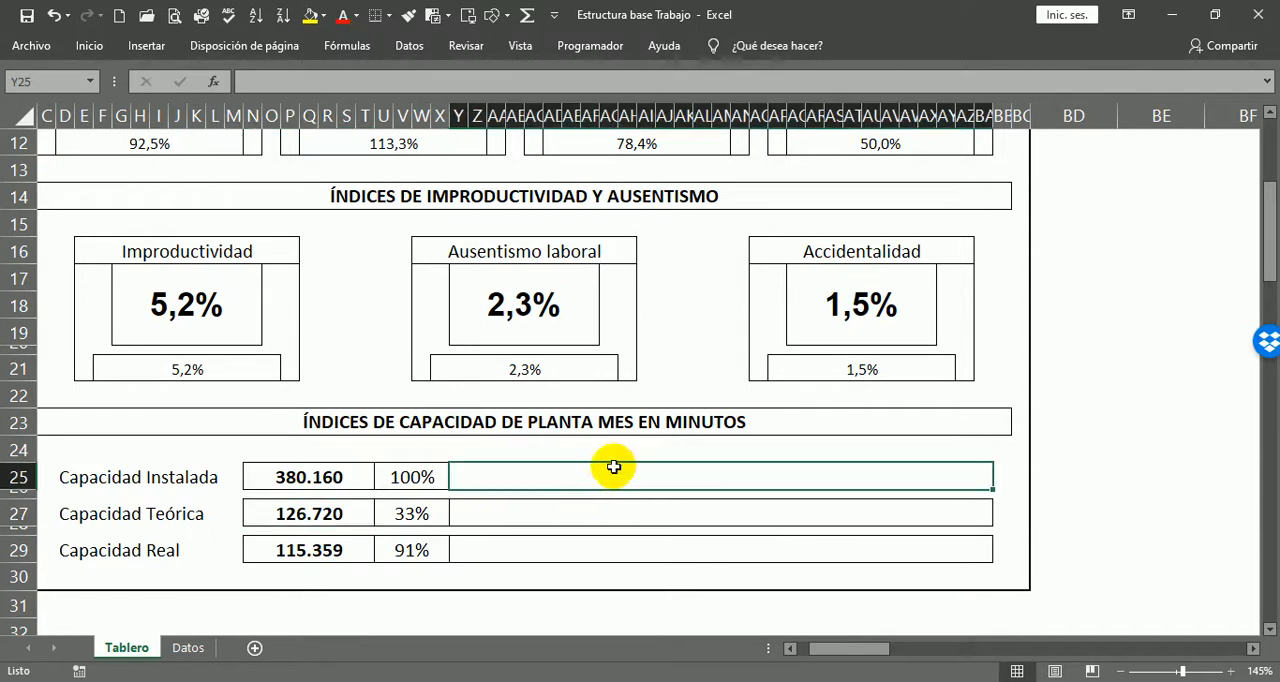
pyautogui.write('=')
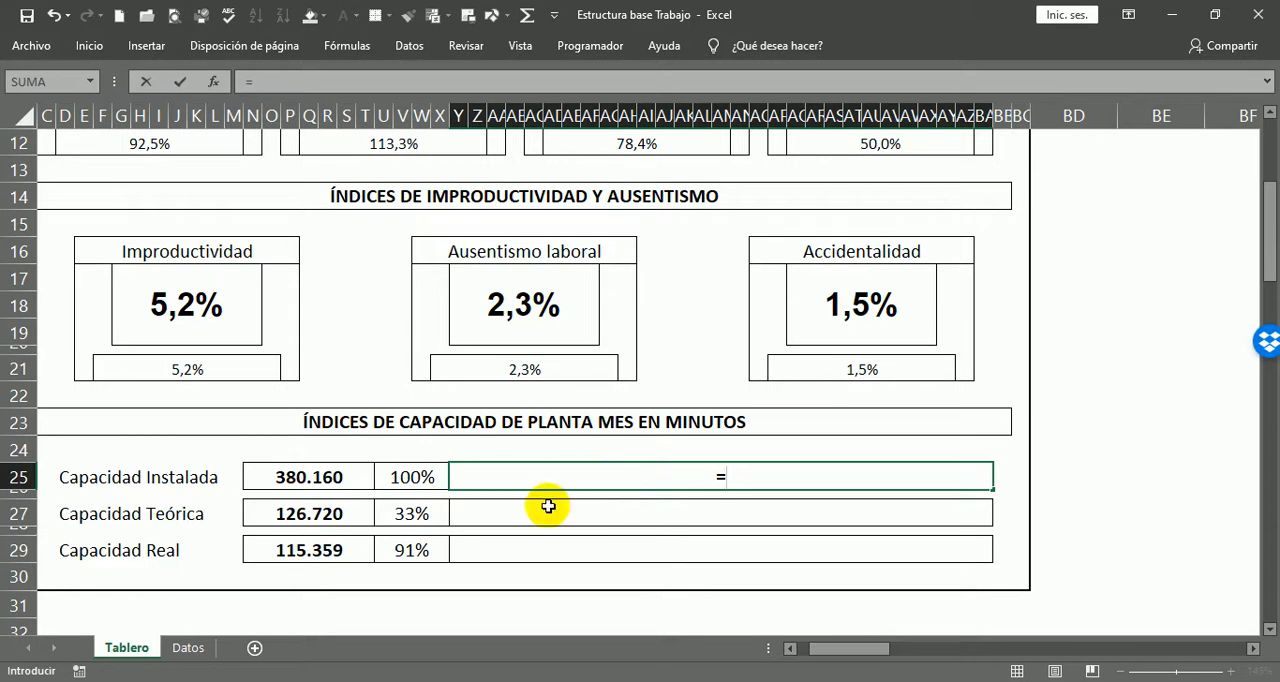
pyautogui.click(421, 481)
pyautogui.press('Return')
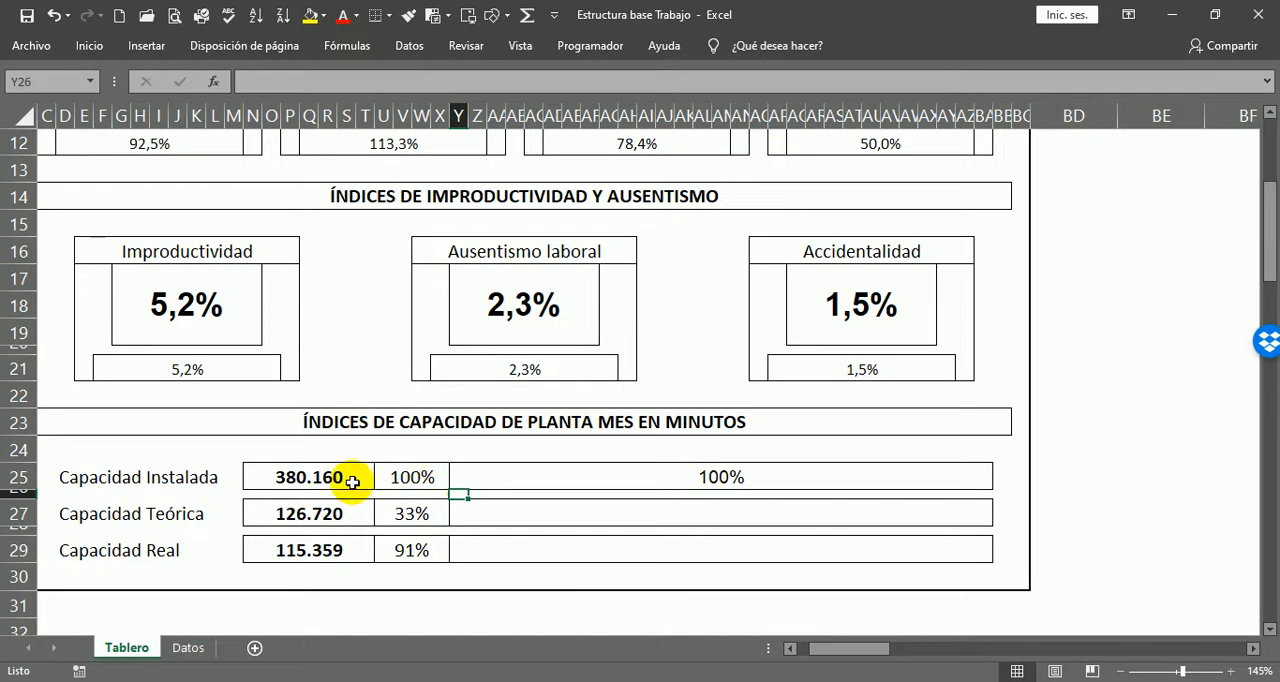
# Step: Link the wide Capacidad Teórica box Y27 to its percentage with =U27
pyautogui.click(485, 513)
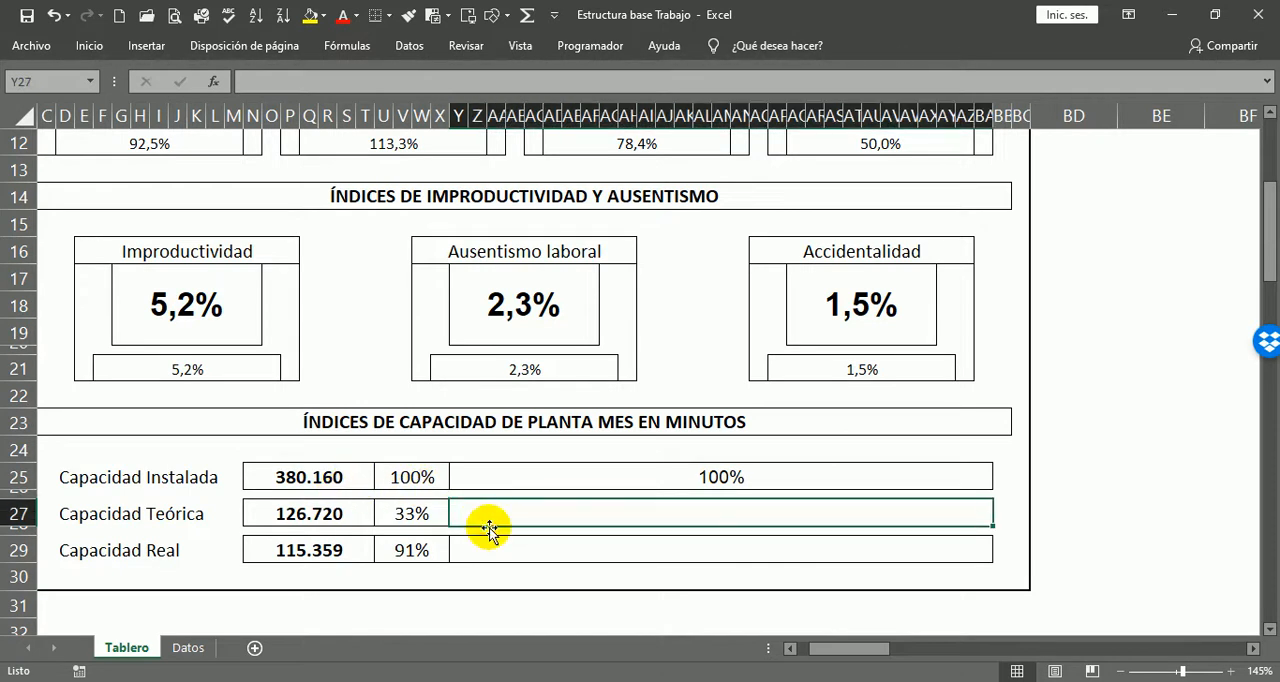
pyautogui.write('=')
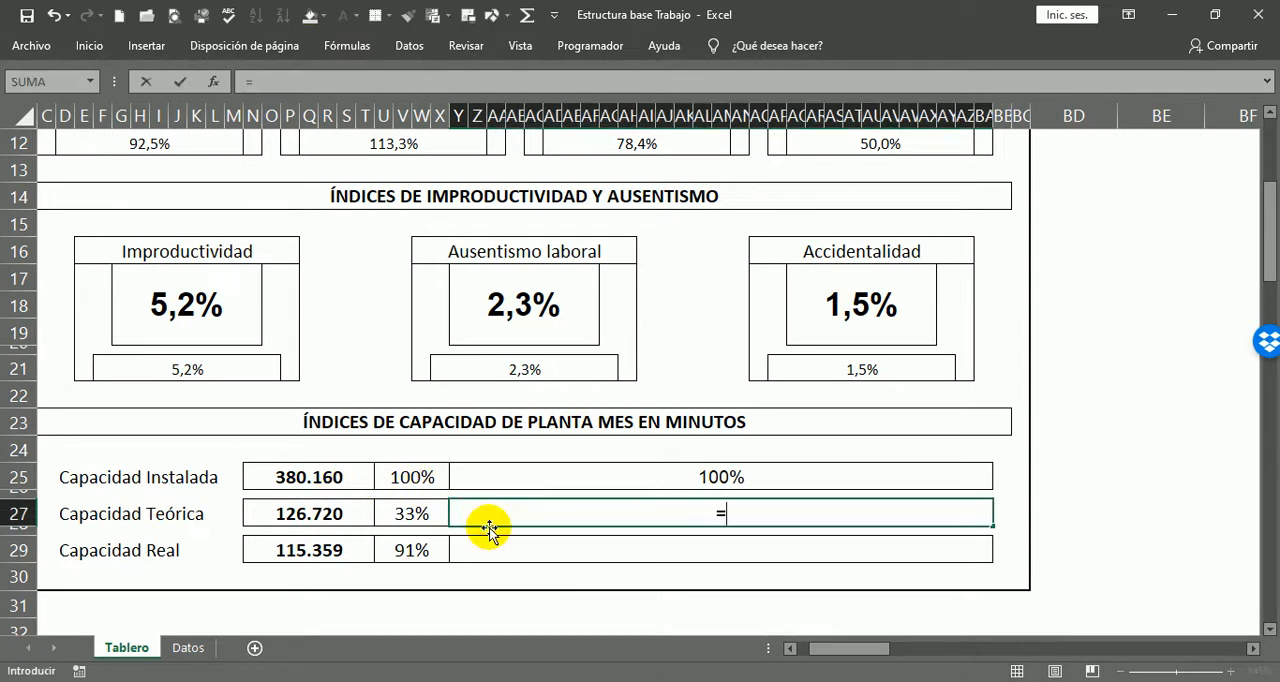
pyautogui.click(408, 516)
pyautogui.press('Return')
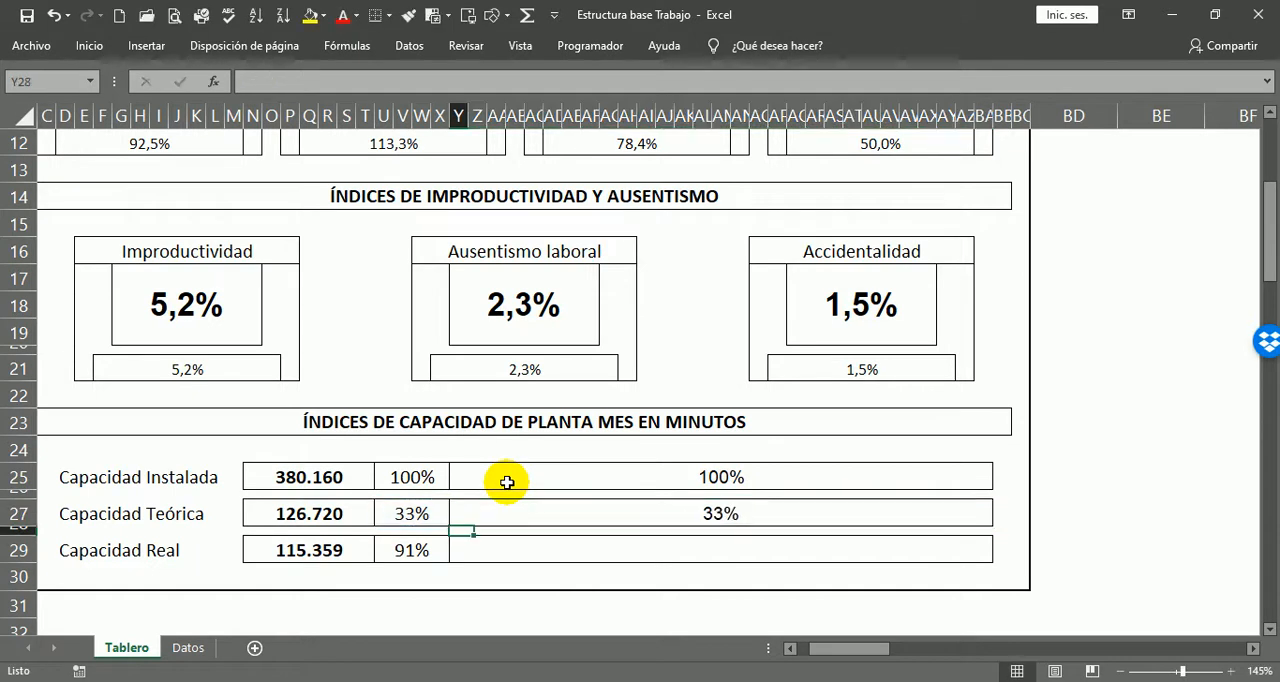
# Step: Link the wide Capacidad Real box Y29 to its percentage with =U29
pyautogui.click(604, 547)
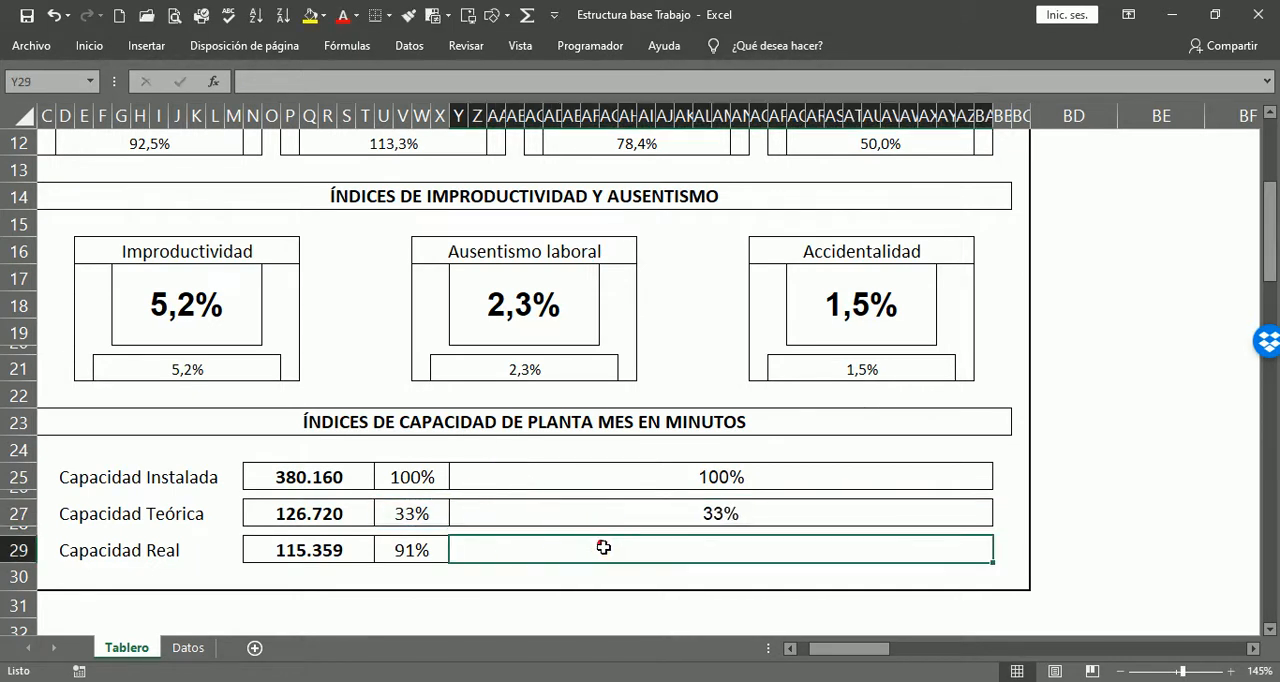
pyautogui.write('=')
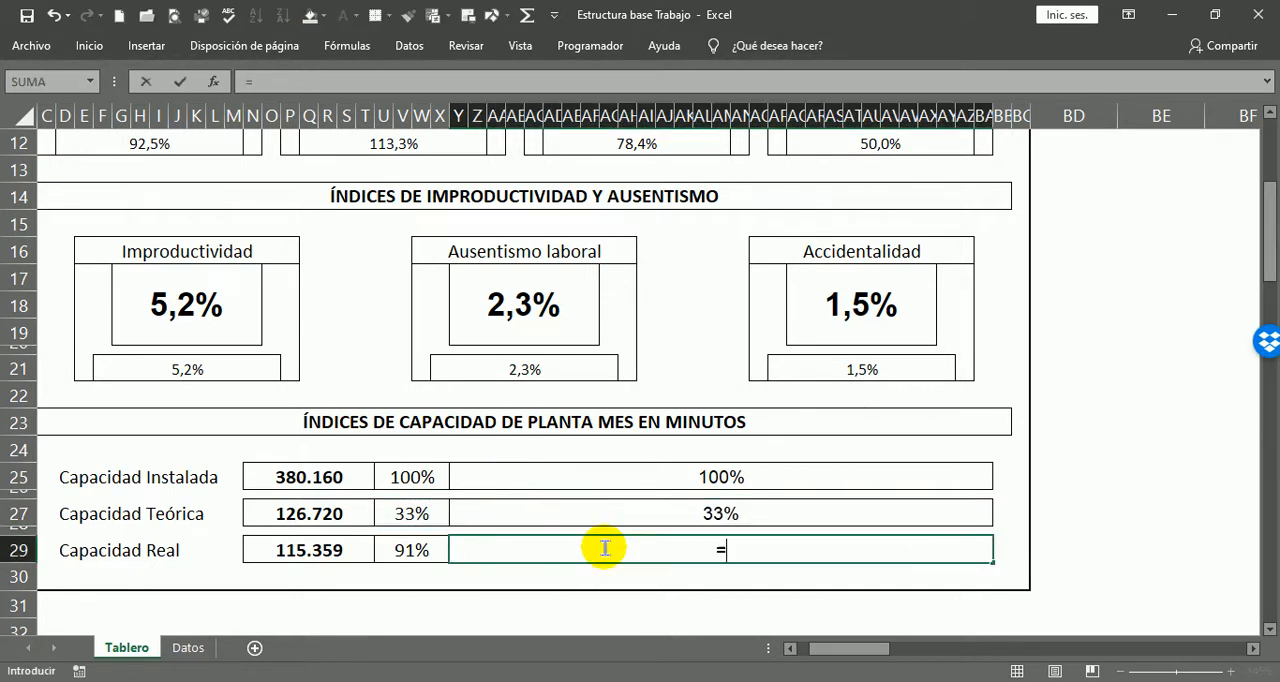
pyautogui.click(410, 550)
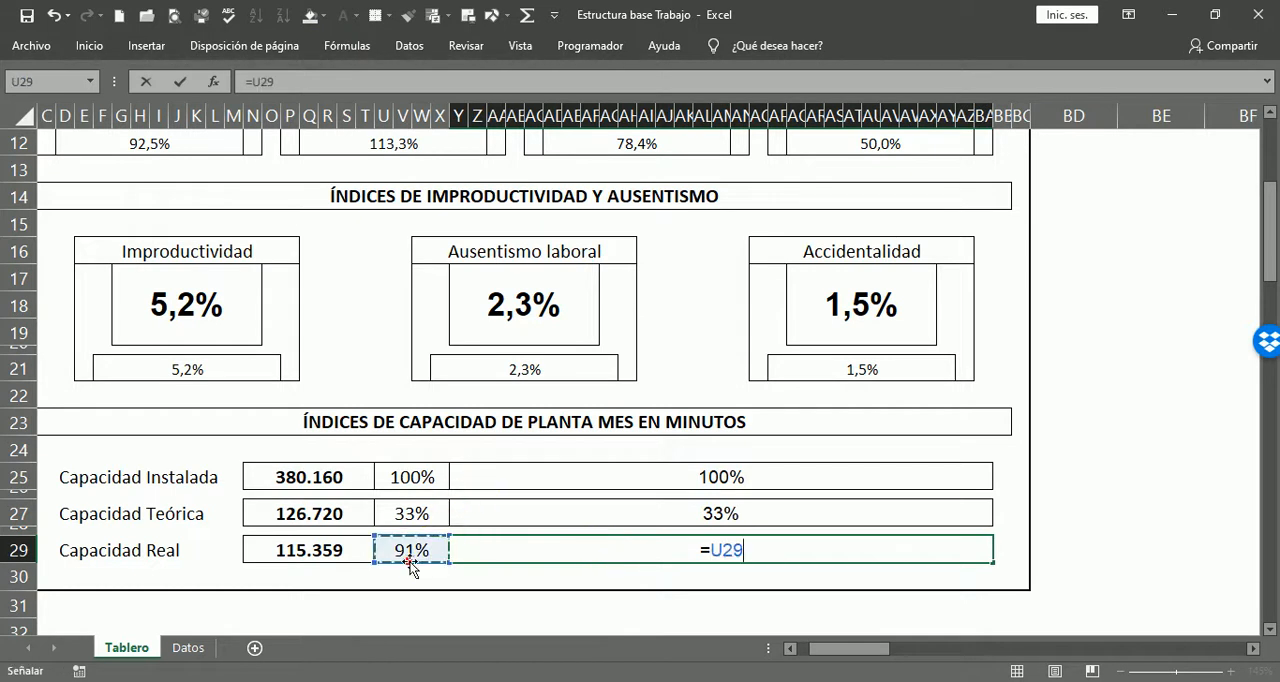
pyautogui.press('Return')
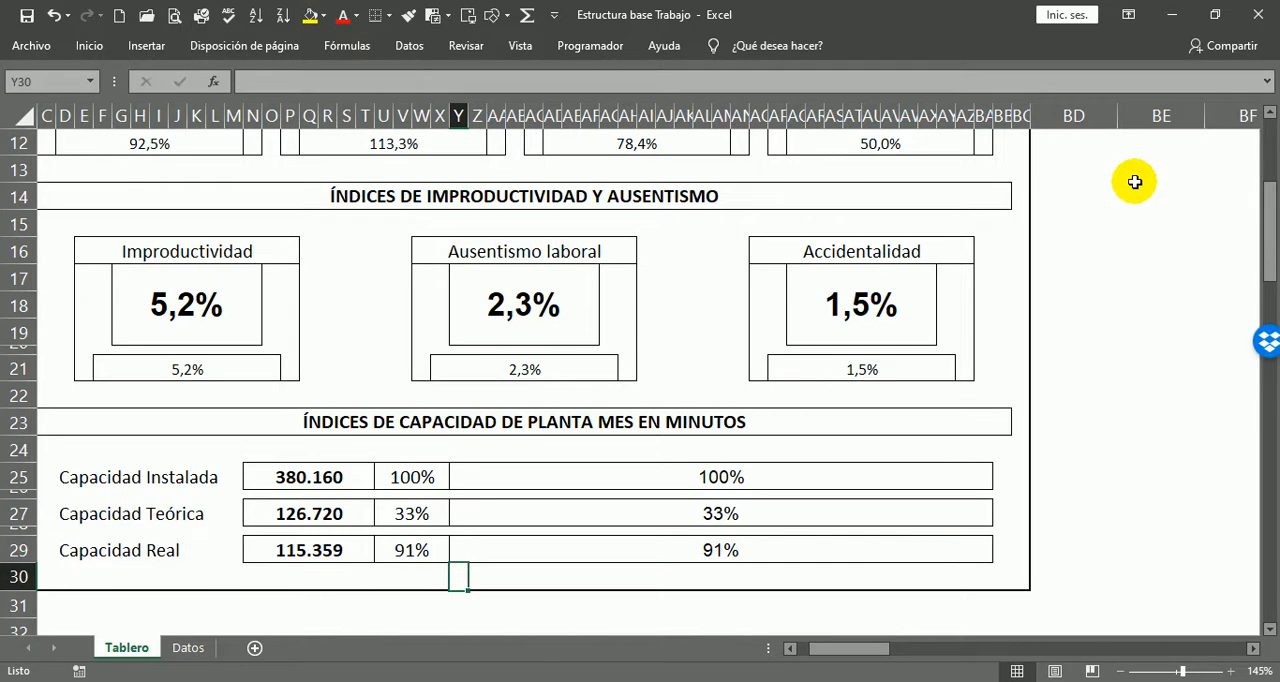
# Step: Review the whole Tablero dashboard and the source figures on the Datos sheet that feed it
pyautogui.moveTo(874, 655); pyautogui.dragTo(857, 646)
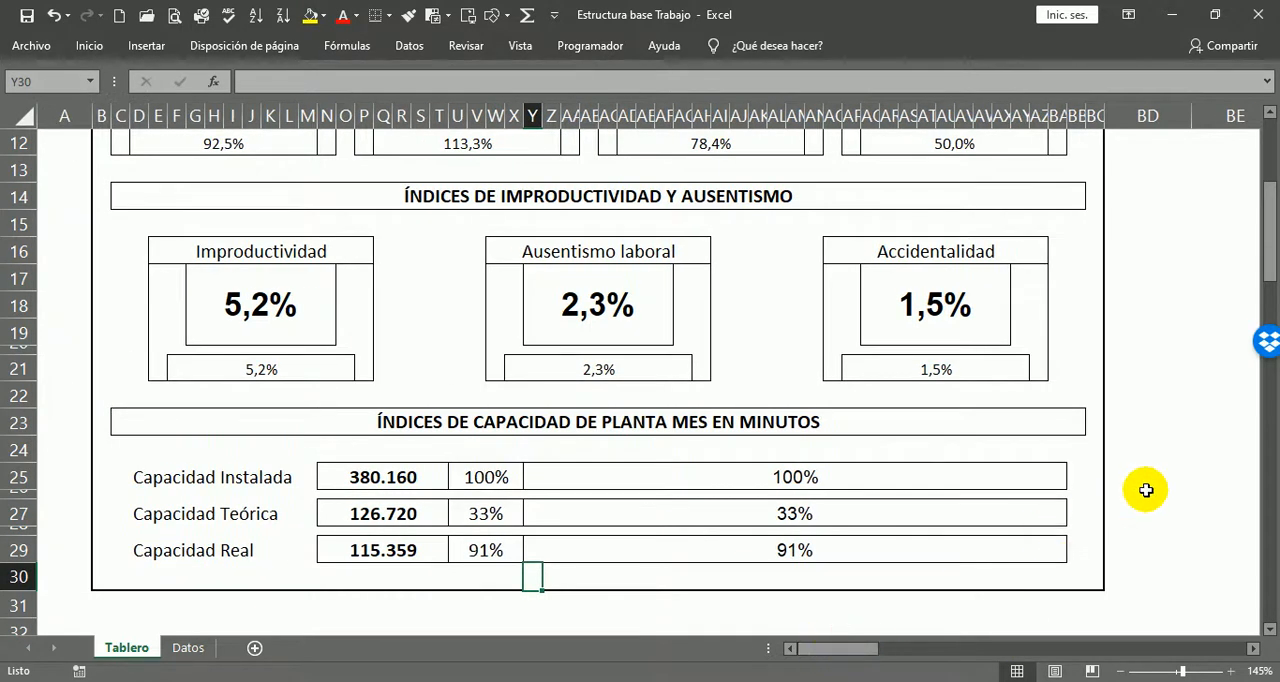
pyautogui.scroll(4, 1146, 490)
pyautogui.keyDown('ctrl'); pyautogui.scroll(-3, 1140, 440); pyautogui.keyUp('ctrl')
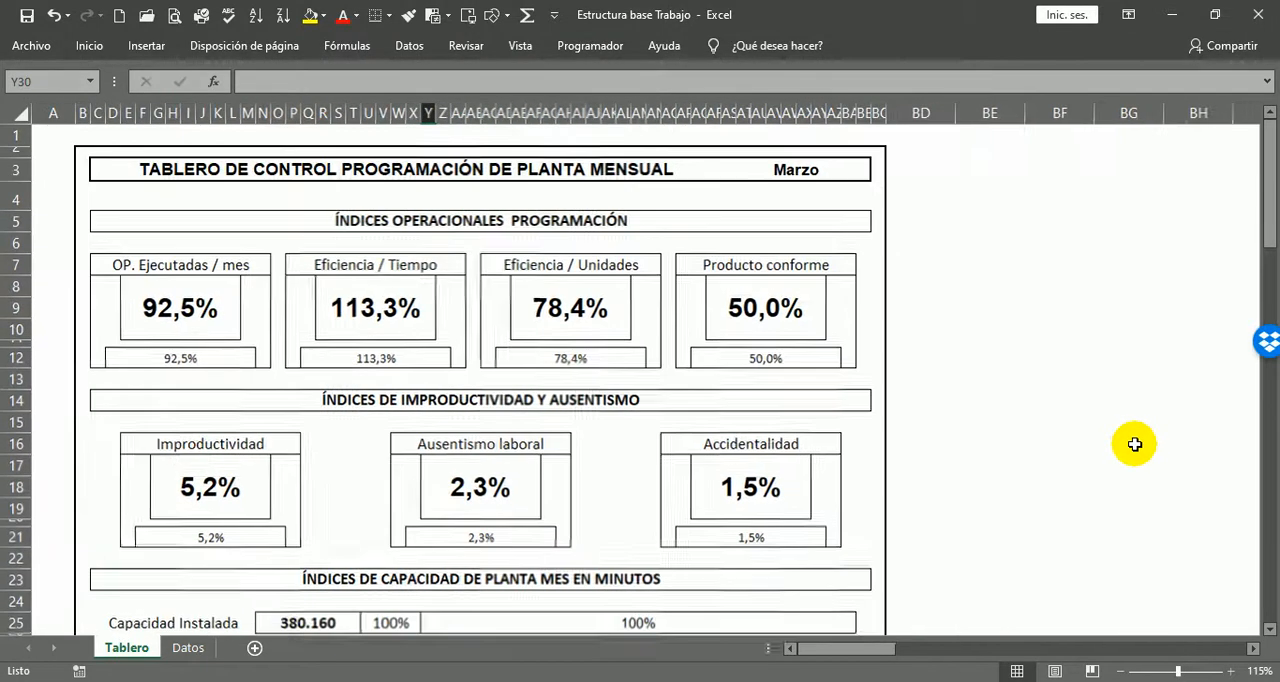
pyautogui.scroll(-1, 897, 492)
pyautogui.scroll(1, 901, 490)
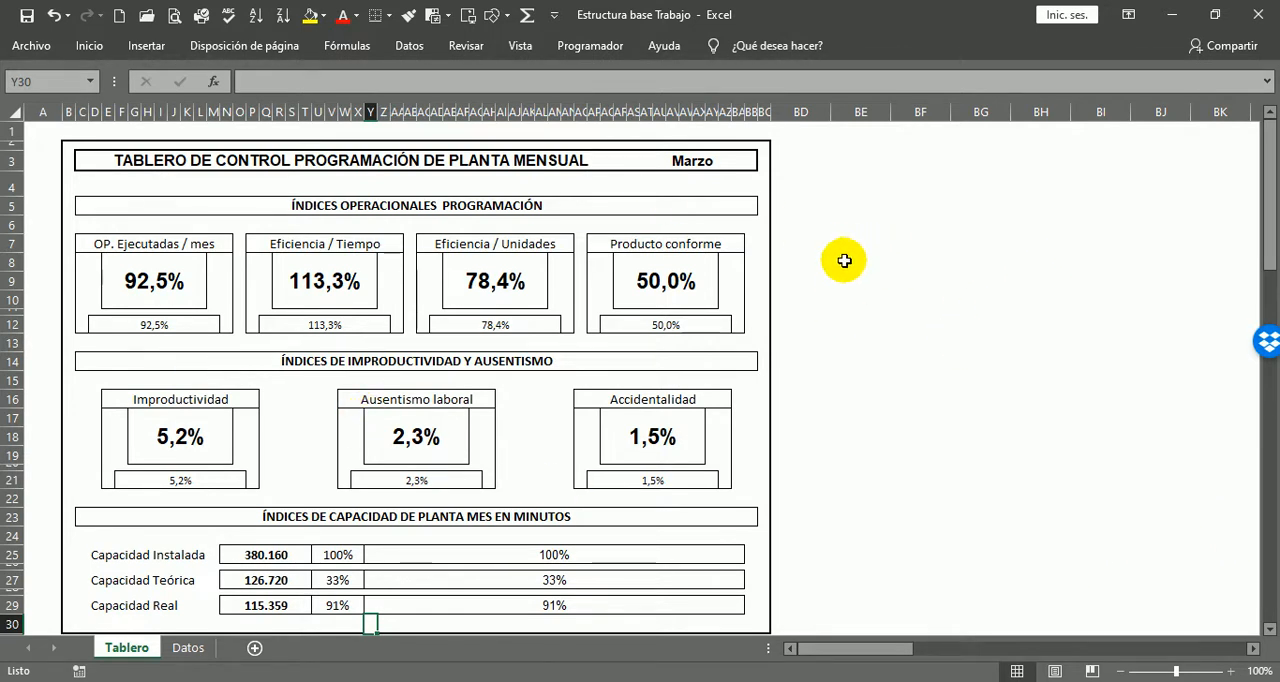
pyautogui.click(44, 134)
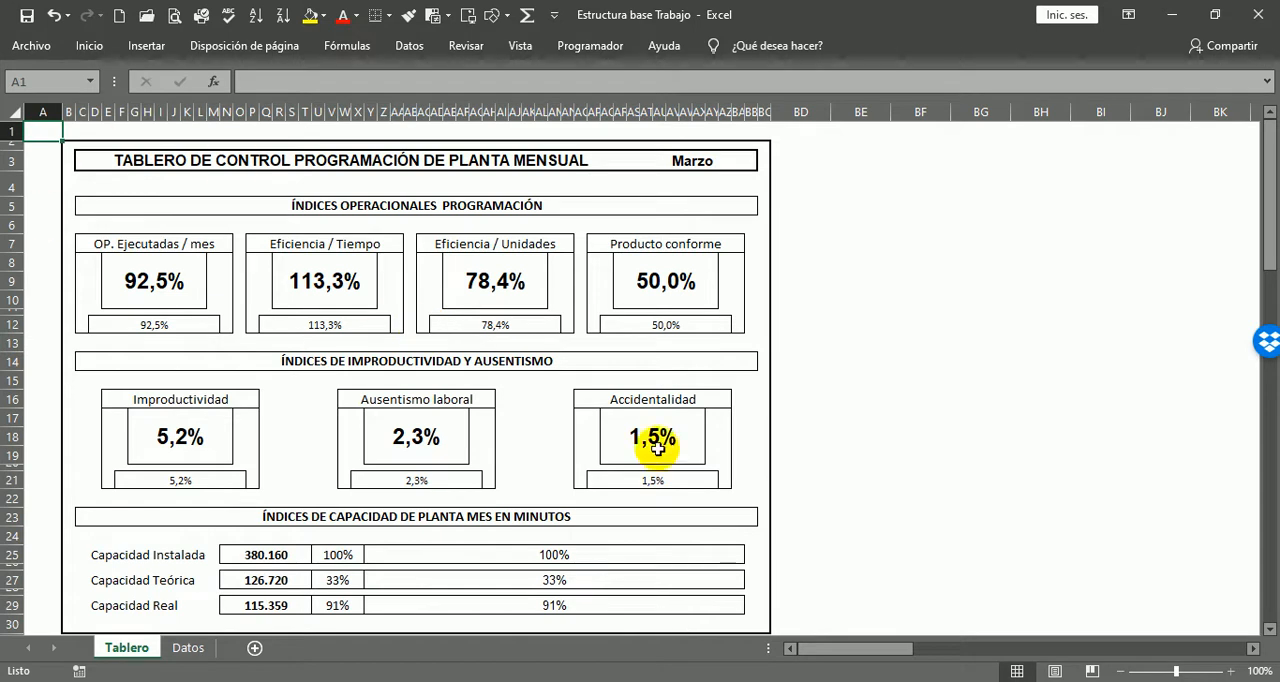
pyautogui.click(188, 647)
pyautogui.scroll(10, 876, 312)
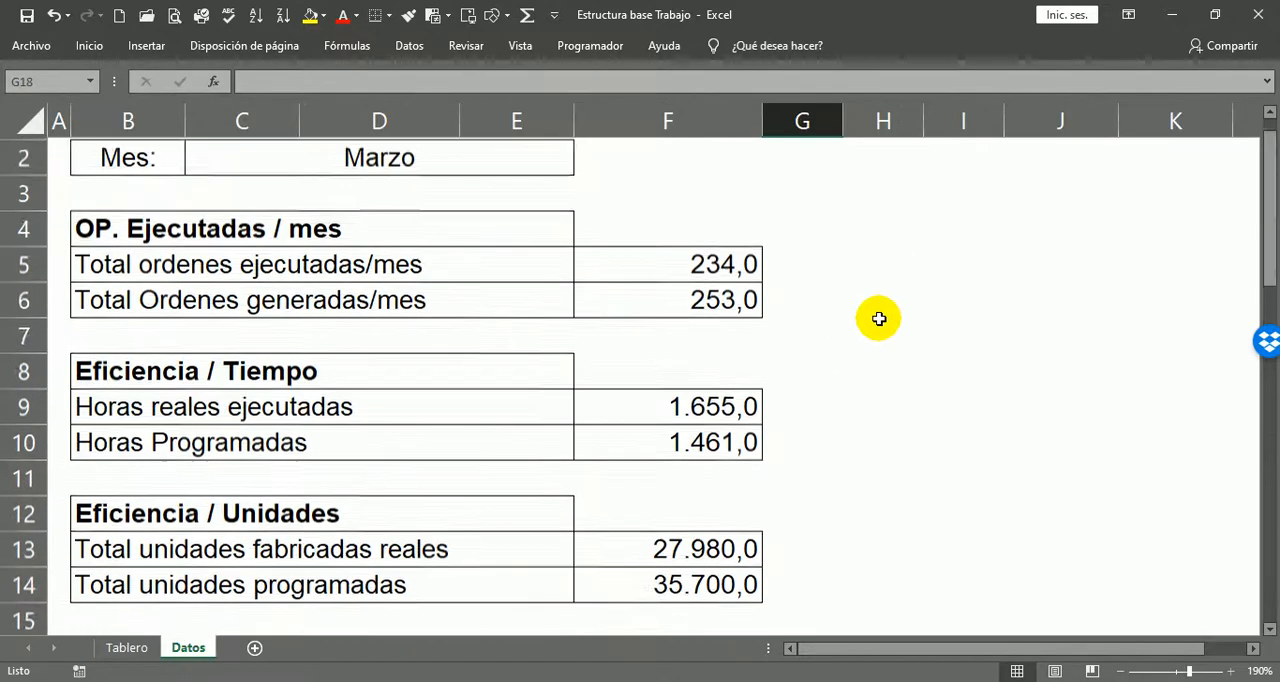
pyautogui.scroll(-3, 898, 310)
pyautogui.scroll(-1, 583, 380)
pyautogui.scroll(-9, 603, 380)
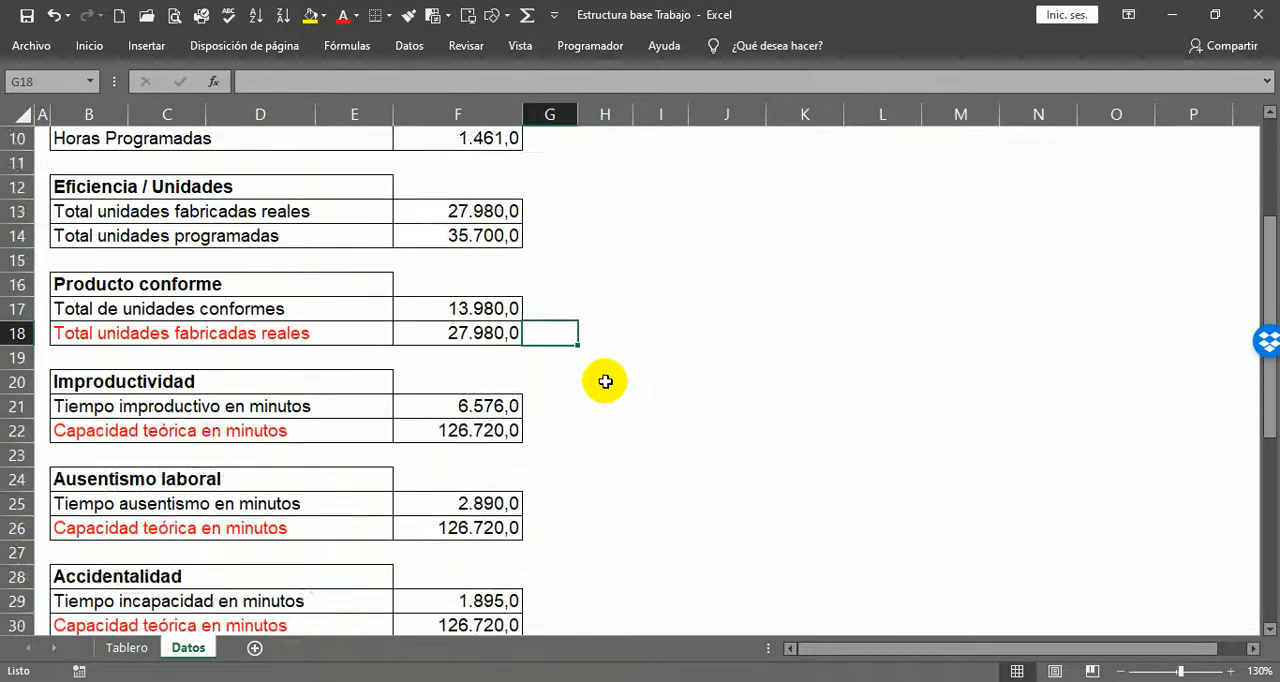
pyautogui.scroll(9, 635, 360)
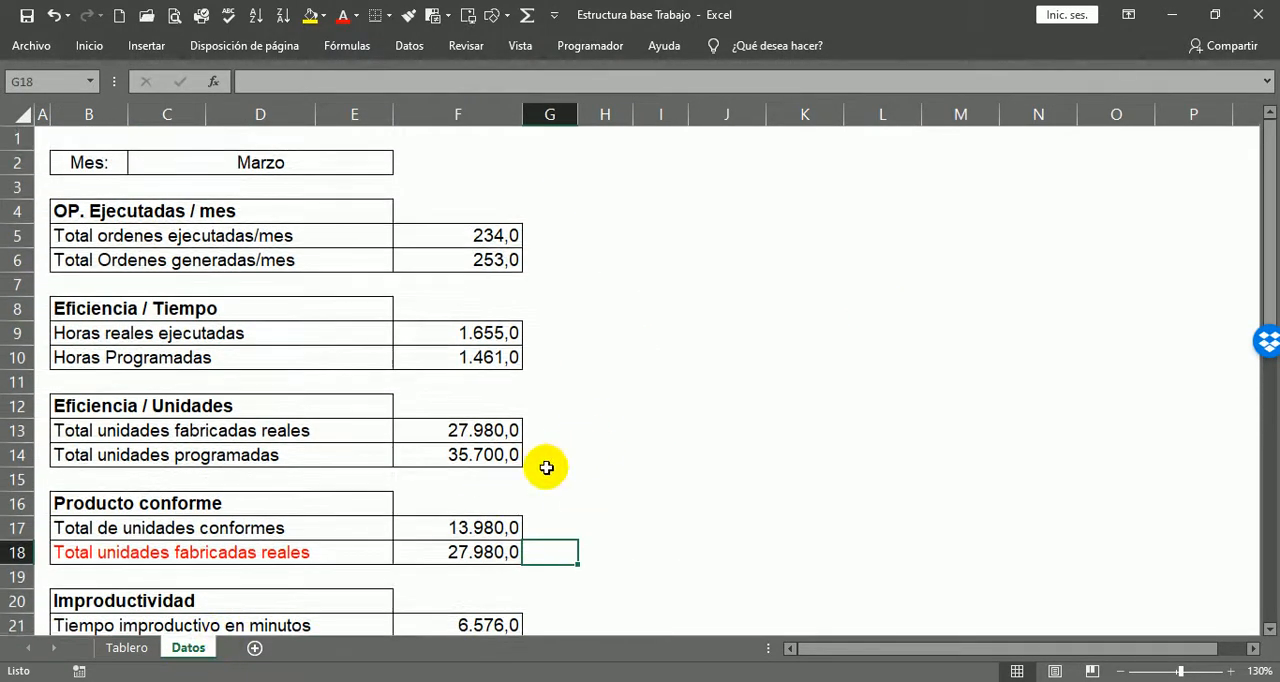
# Step: Compare Tablero with the Datos inputs for OP. Ejecutadas, Eficiencia / Tiempo, Eficiencia / Unidades and Producto conforme
pyautogui.click(127, 657)
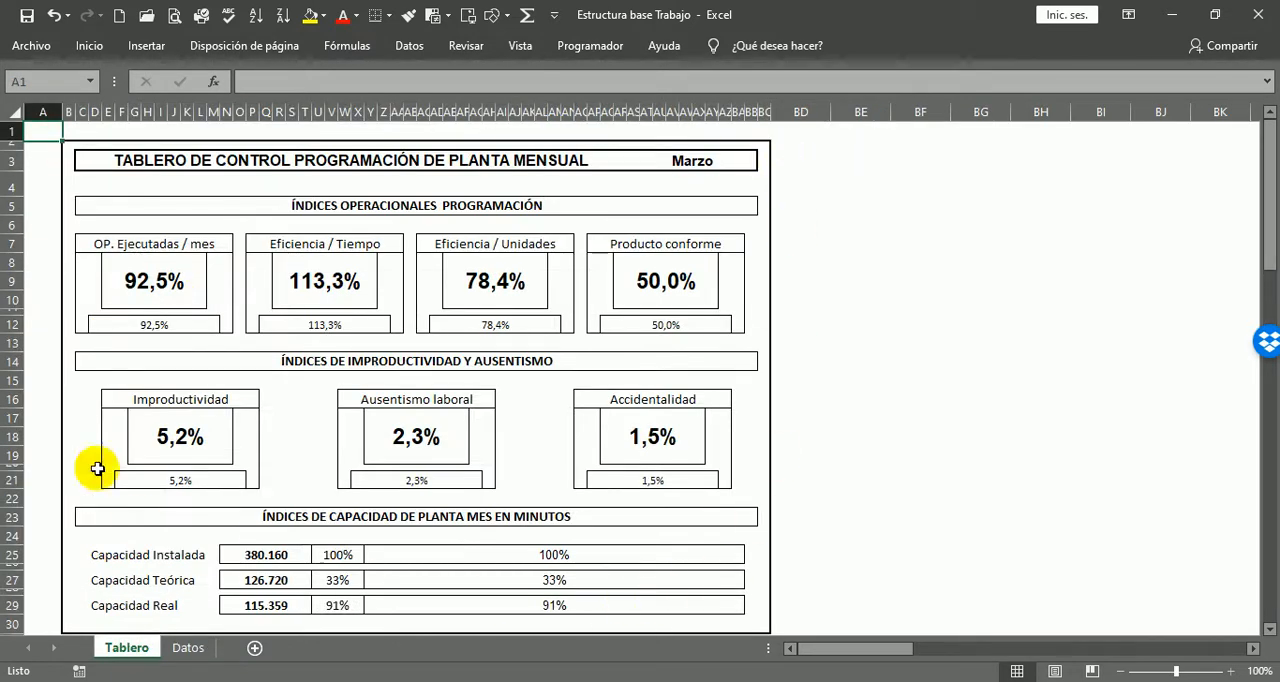
pyautogui.click(190, 649)
pyautogui.click(485, 236)
pyautogui.click(490, 357)
pyautogui.click(487, 437)
pyautogui.click(495, 236)
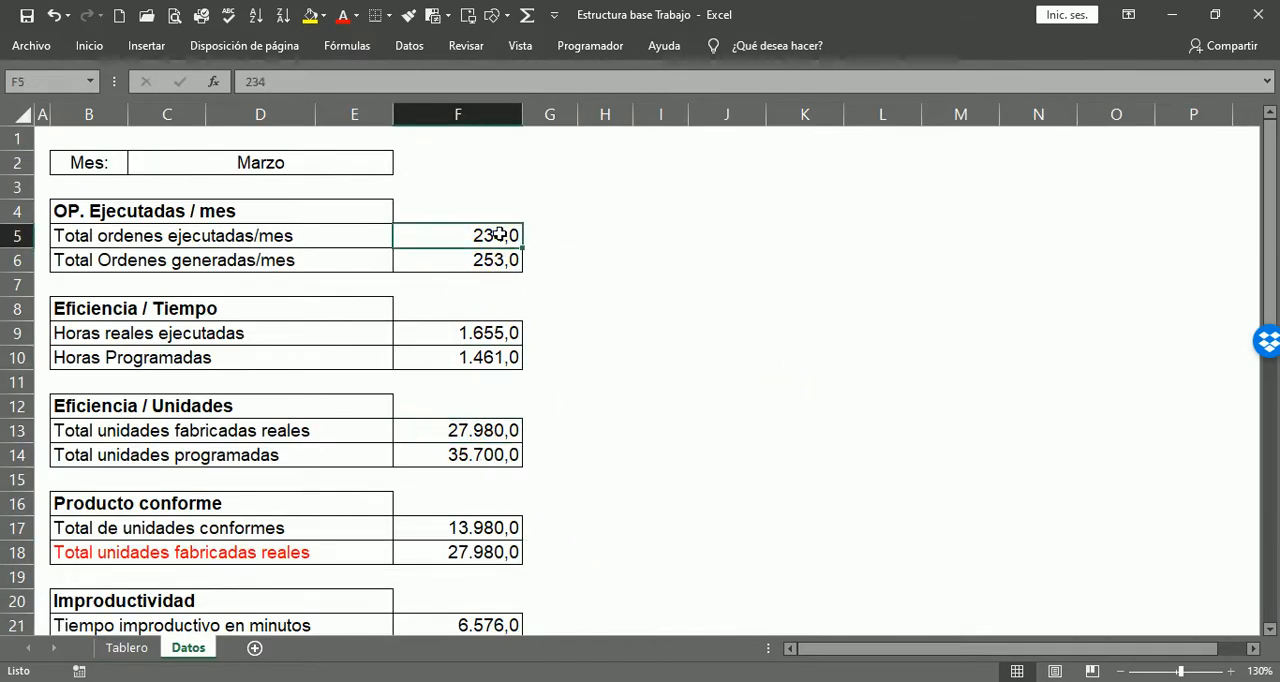
pyautogui.click(505, 380)
pyautogui.click(470, 535)
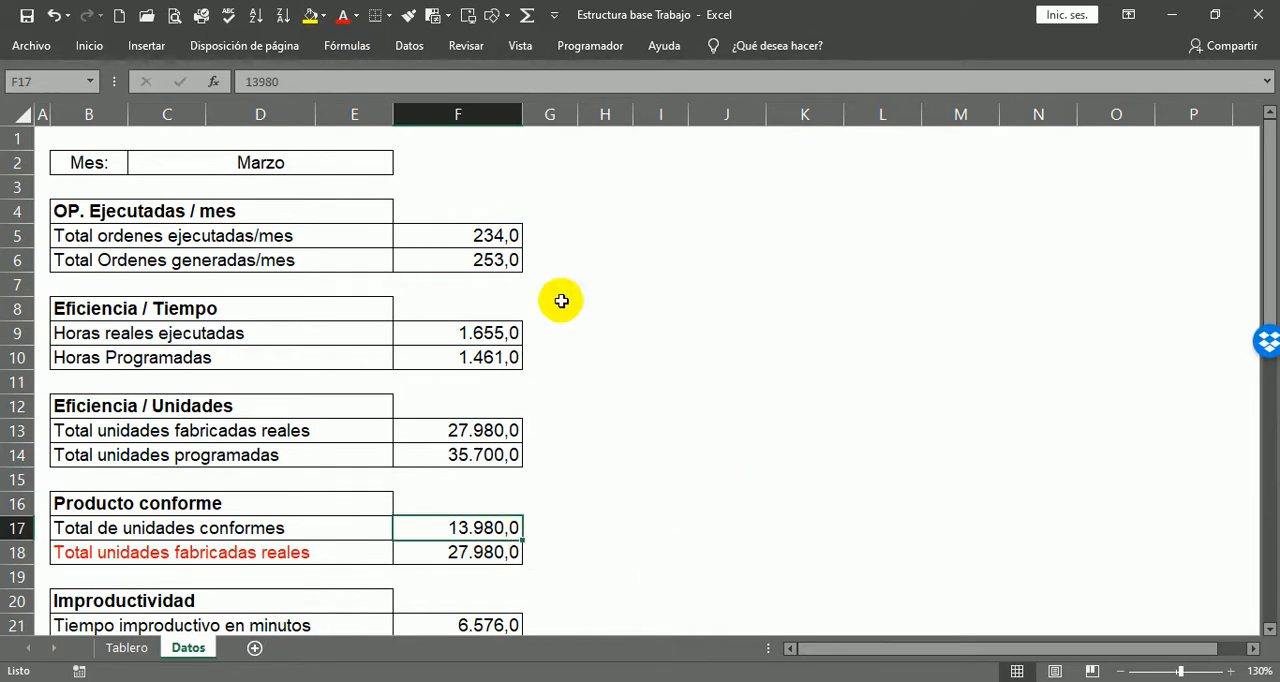
# Step: Fill the ÍNDICES OPERACIONALES PROGRAMACIÓN heading in row 5 of Tablero with standard green
pyautogui.click(122, 647)
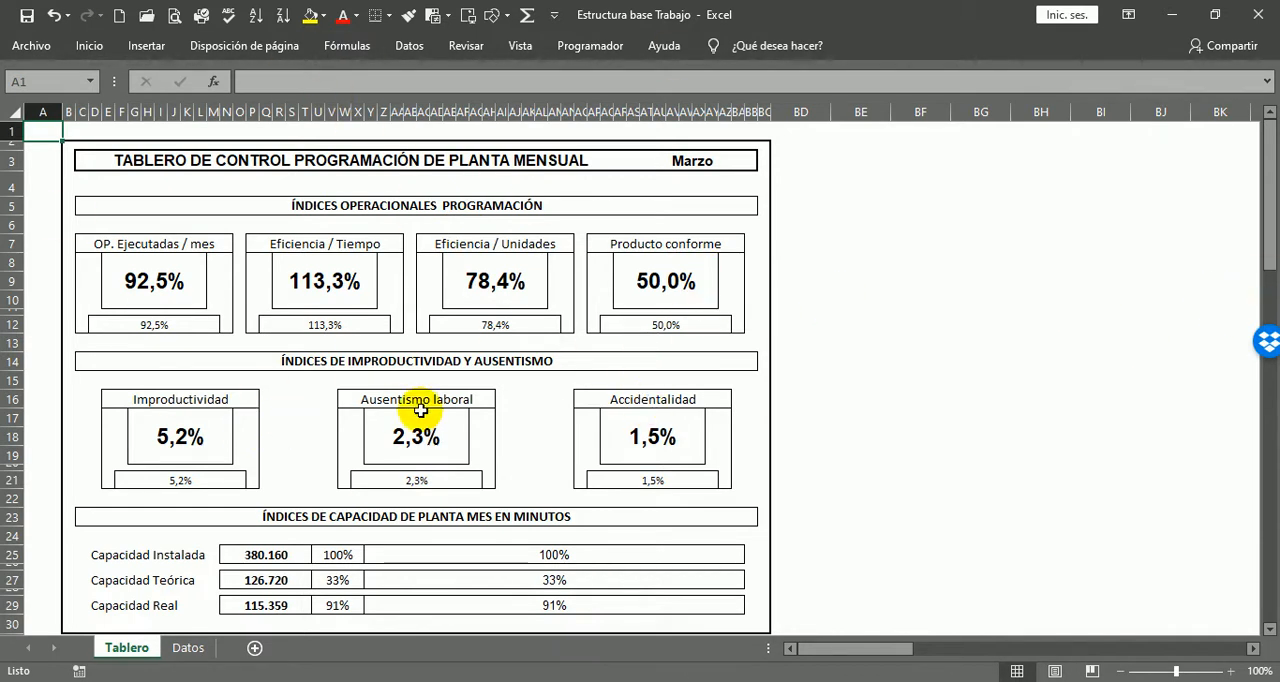
pyautogui.keyDown('ctrl'); pyautogui.scroll(5, 355, 310); pyautogui.keyUp('ctrl')
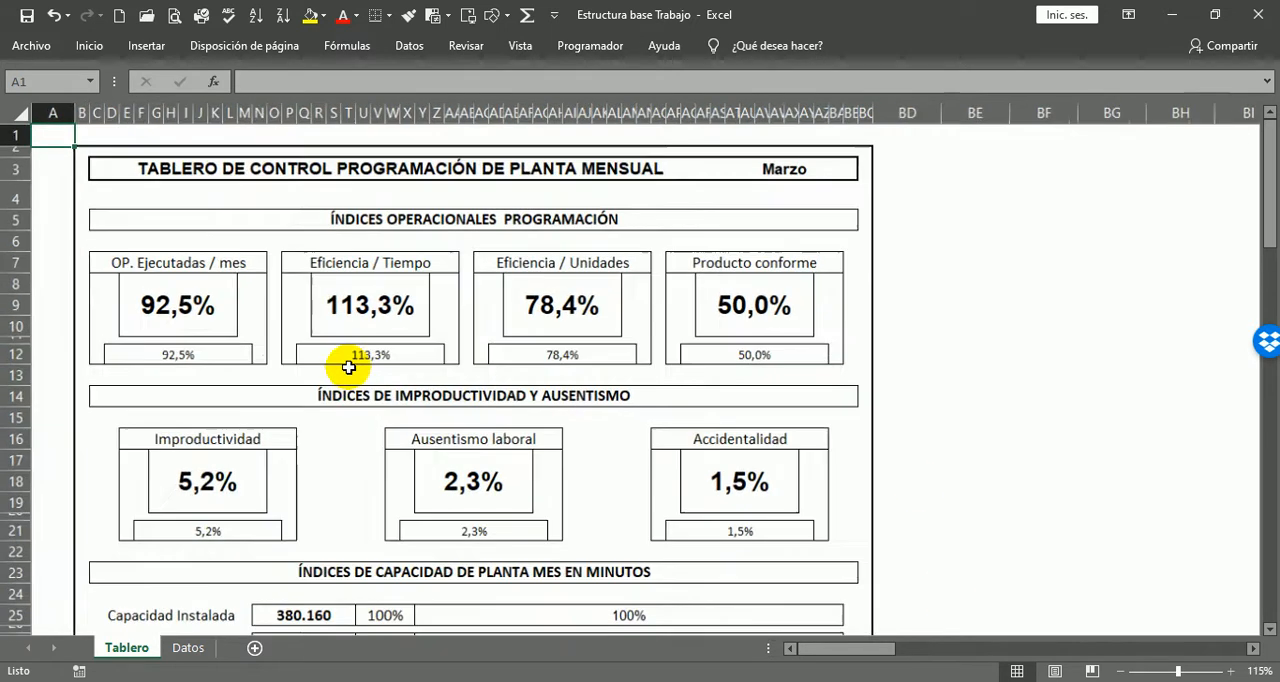
pyautogui.keyDown('ctrl'); pyautogui.scroll(1, 686, 432); pyautogui.keyUp('ctrl')
pyautogui.keyDown('ctrl'); pyautogui.scroll(-3, 686, 434); pyautogui.keyUp('ctrl')
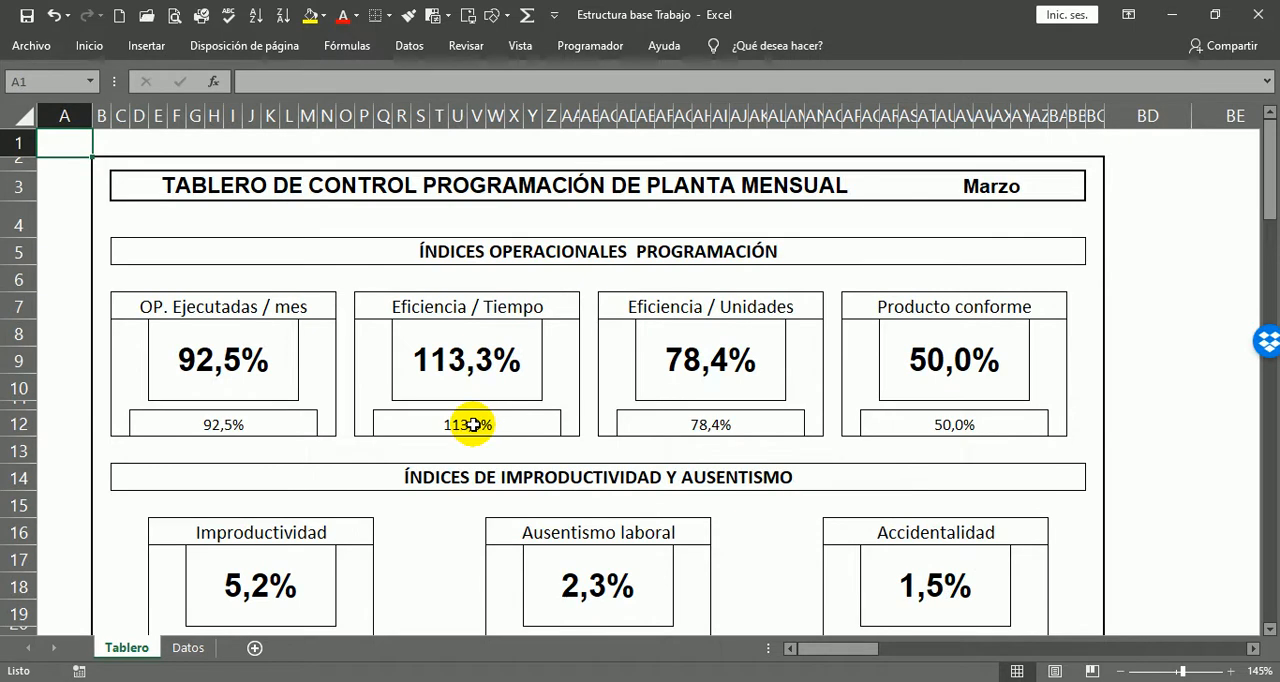
pyautogui.keyDown('ctrl'); pyautogui.scroll(1, 472, 425); pyautogui.keyUp('ctrl')
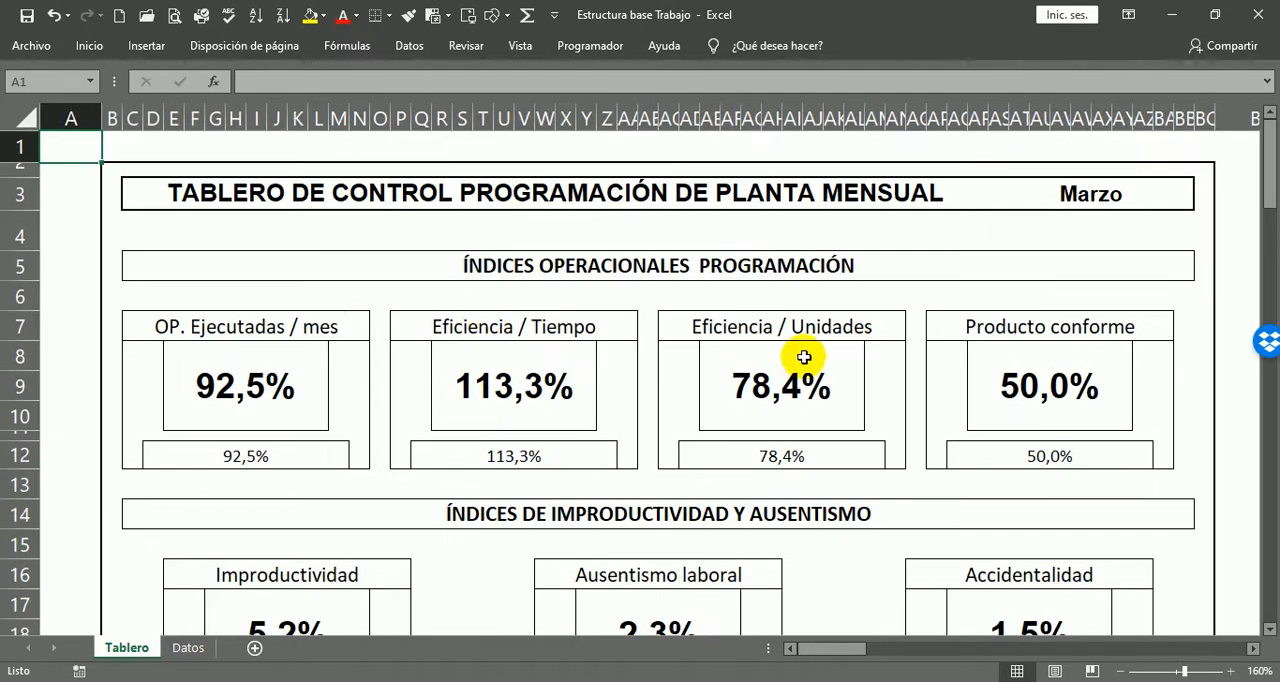
pyautogui.click(420, 274)
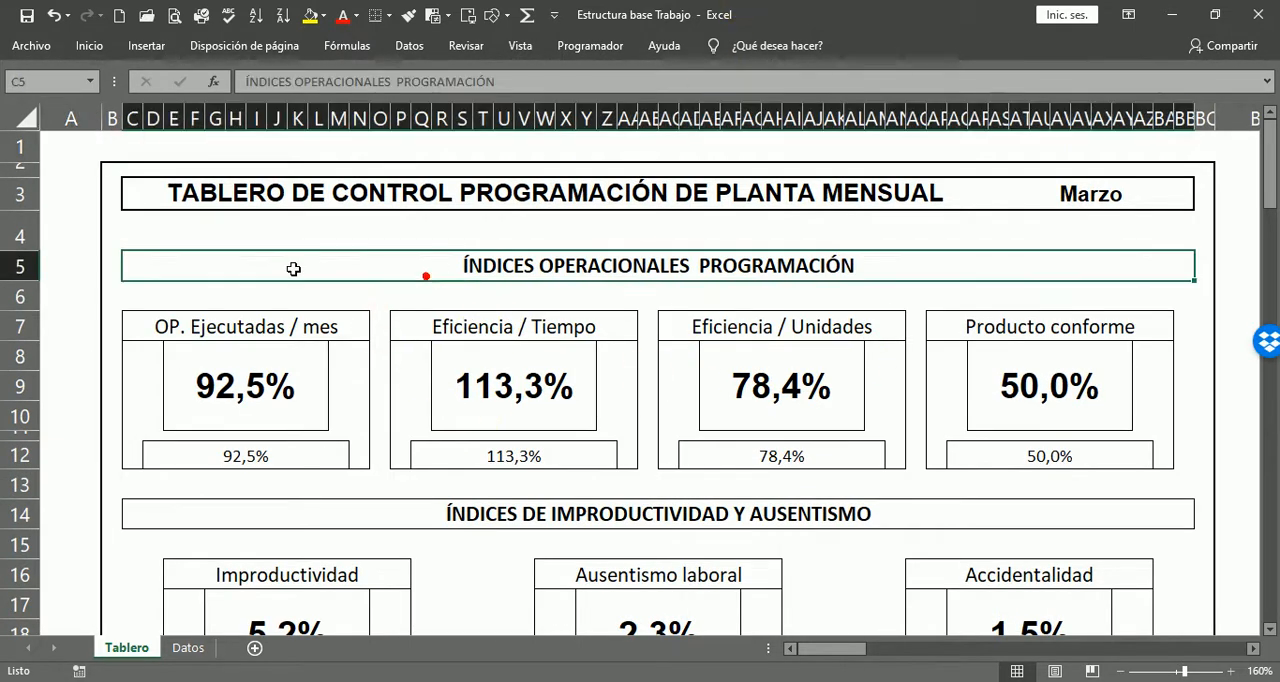
pyautogui.click(326, 16)
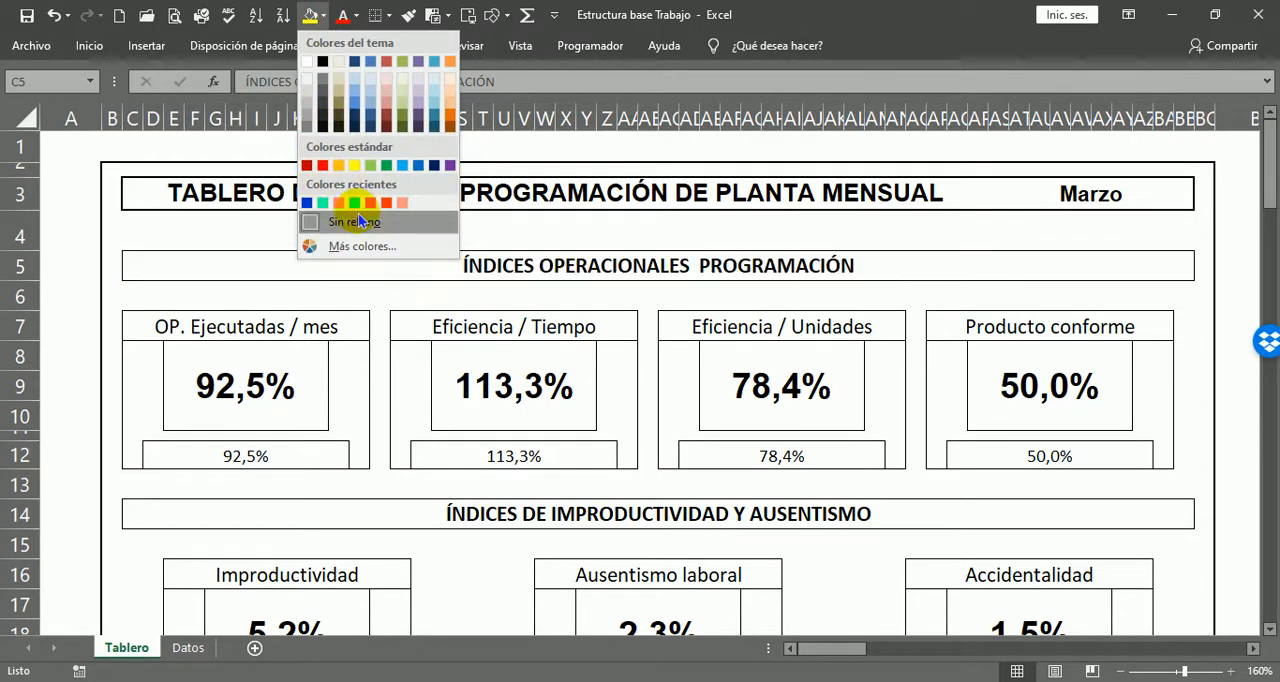
pyautogui.click(386, 167)
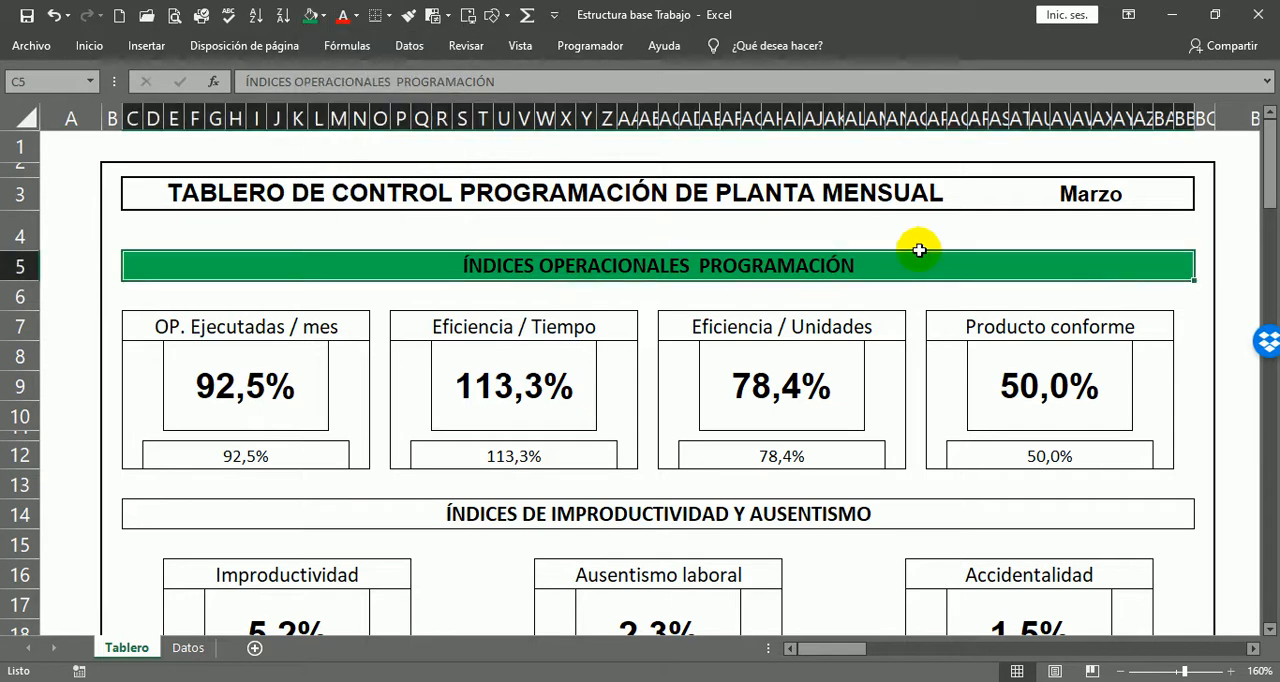
pyautogui.click(150, 244)
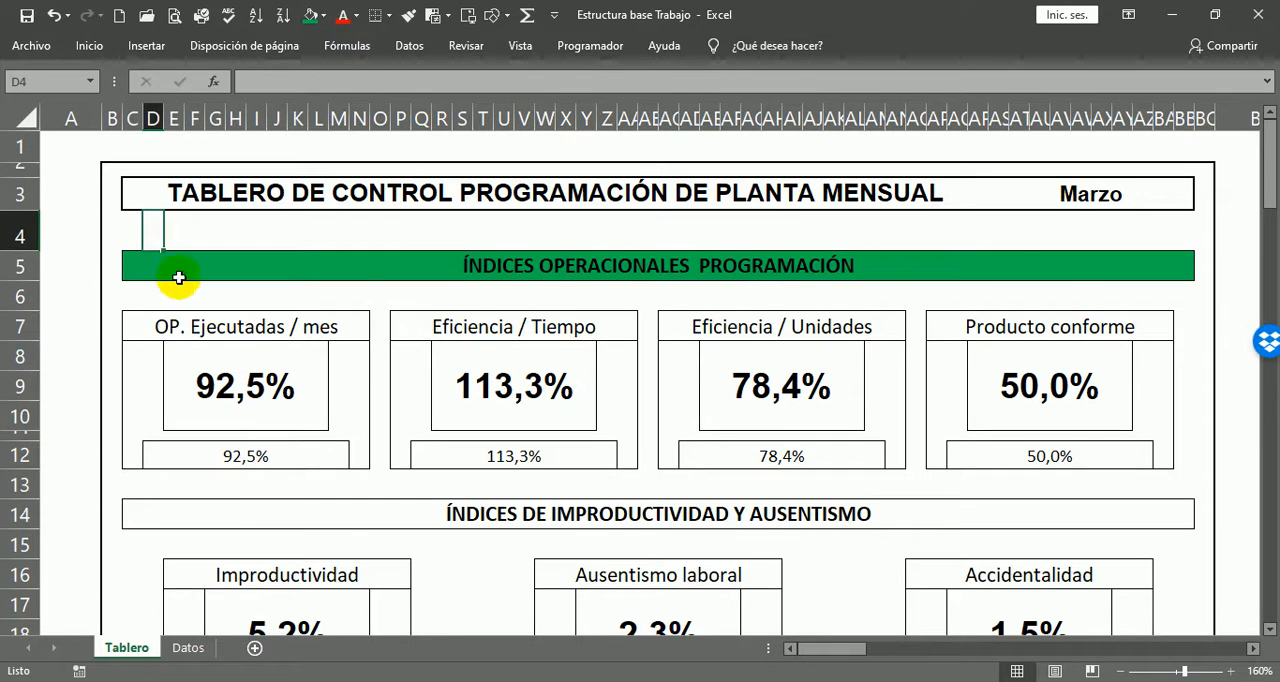
pyautogui.click(324, 225)
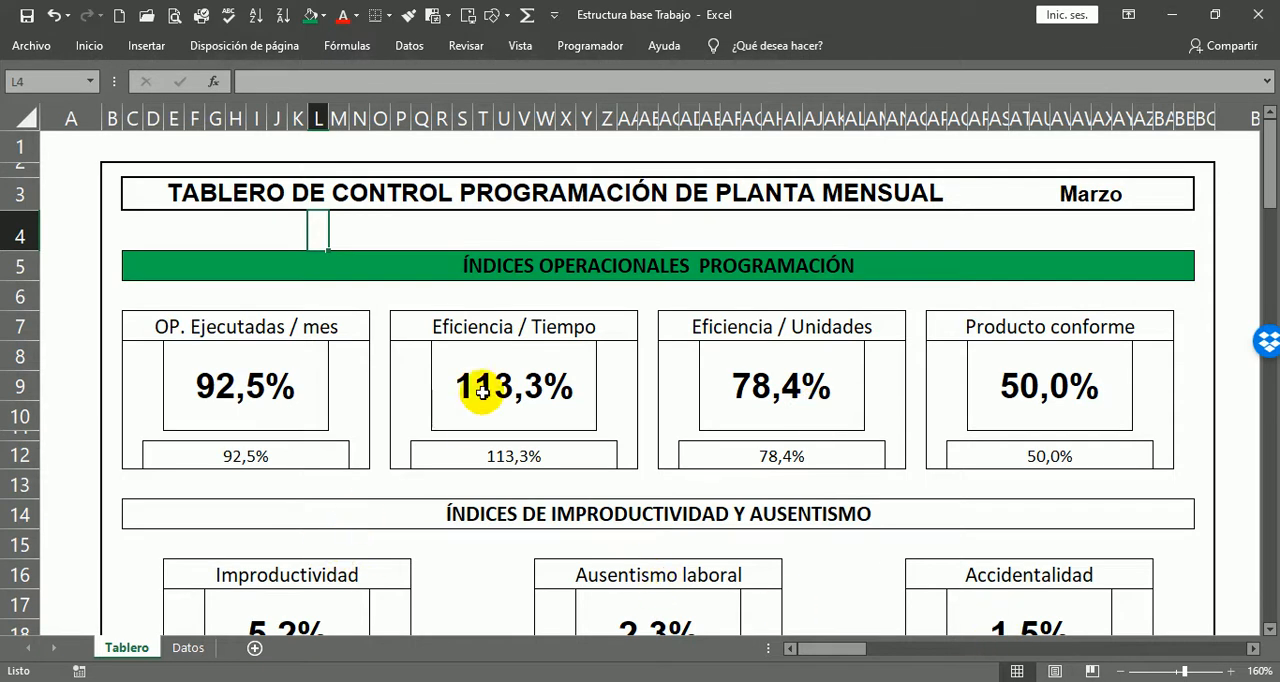
pyautogui.click(313, 274)
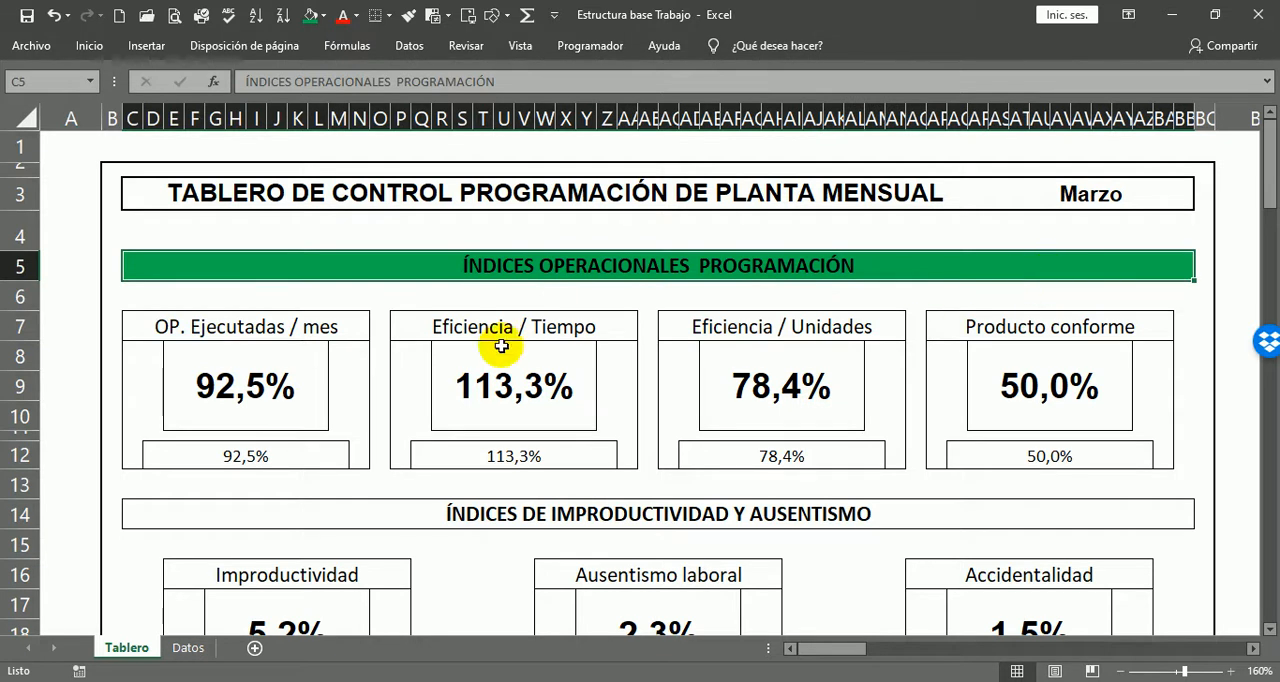
# Step: Apply the green, yellow and red colour scale conditional format to the four operational percentage boxes, from OP. Ejecutadas to Producto conforme
pyautogui.click(205, 388)
pyautogui.moveTo(198, 372); pyautogui.dragTo(1030, 368)
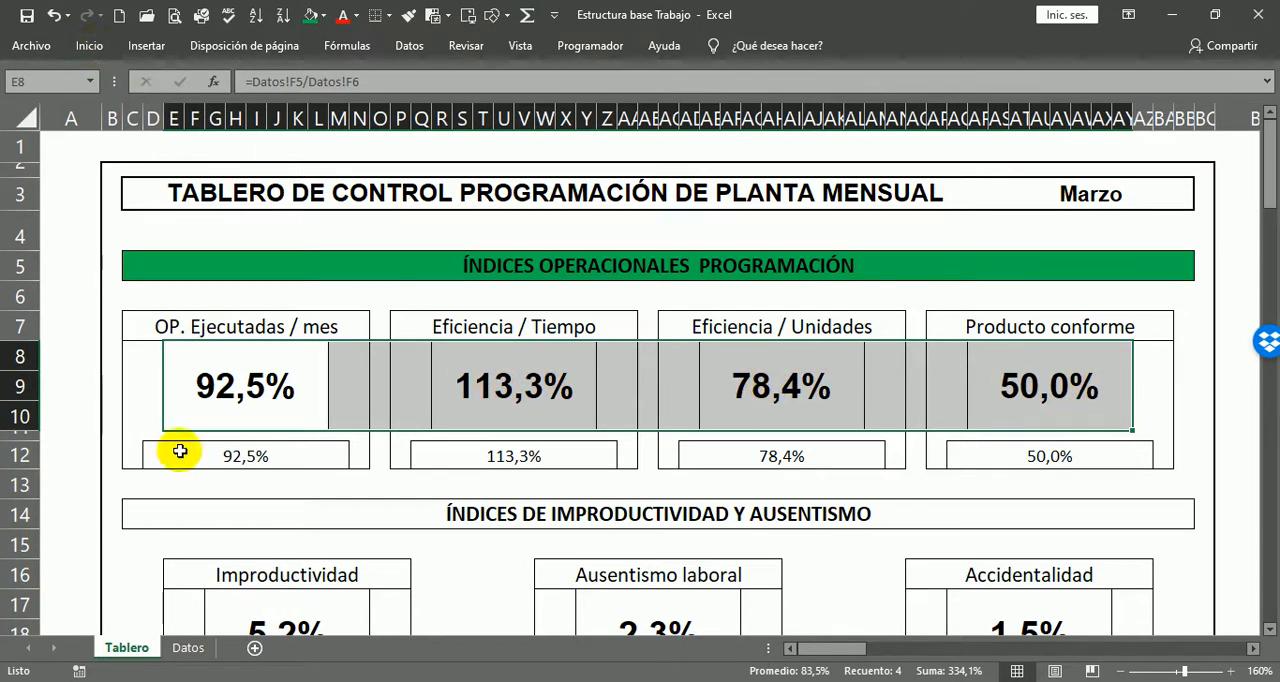
pyautogui.click(95, 52)
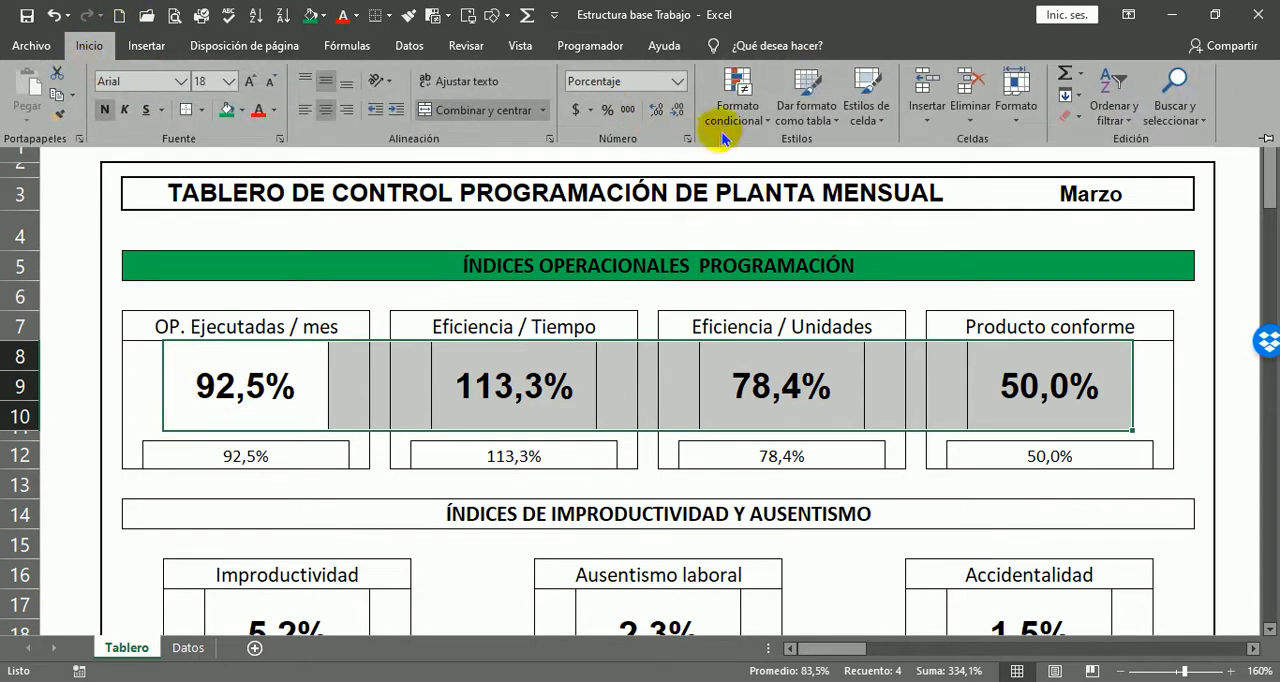
pyautogui.click(736, 118)
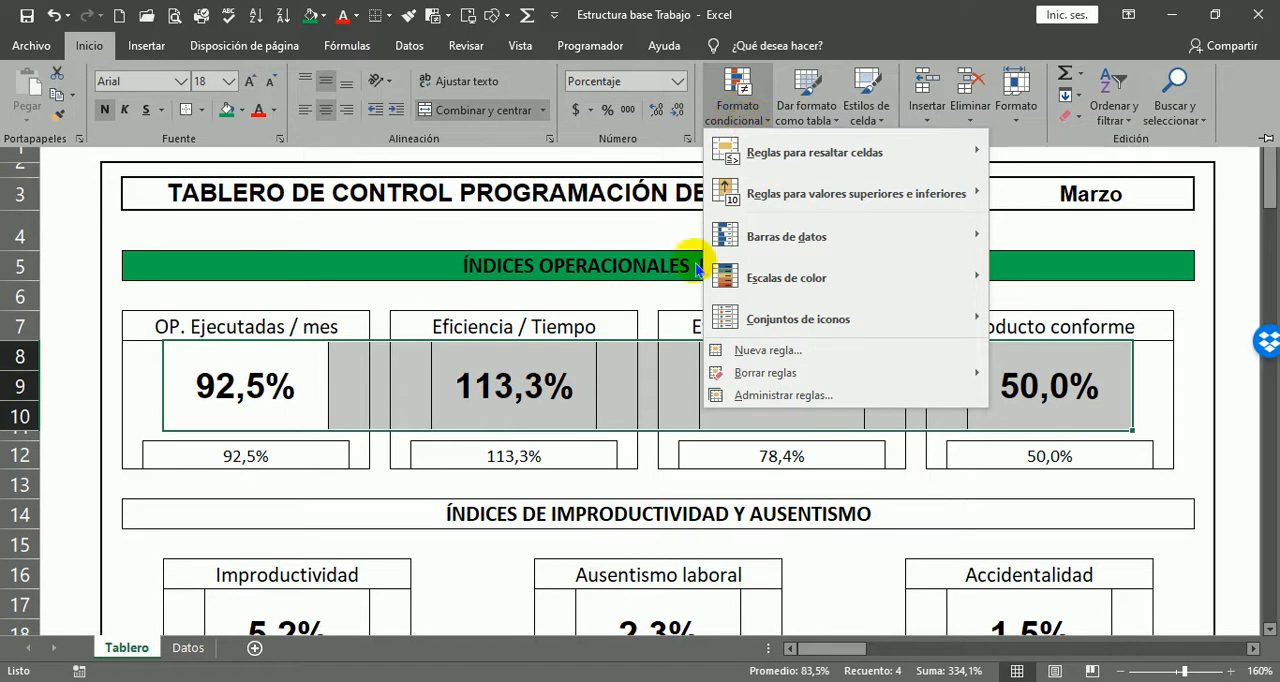
pyautogui.click(755, 287)
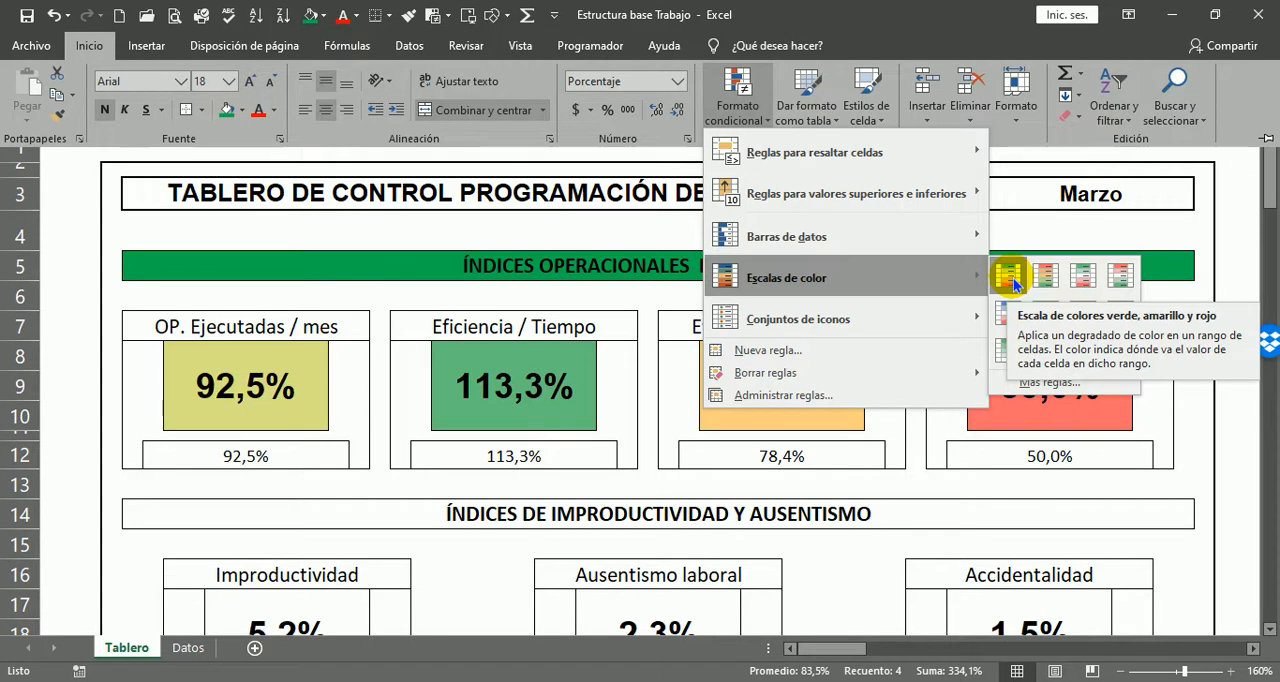
pyautogui.click(1012, 280)
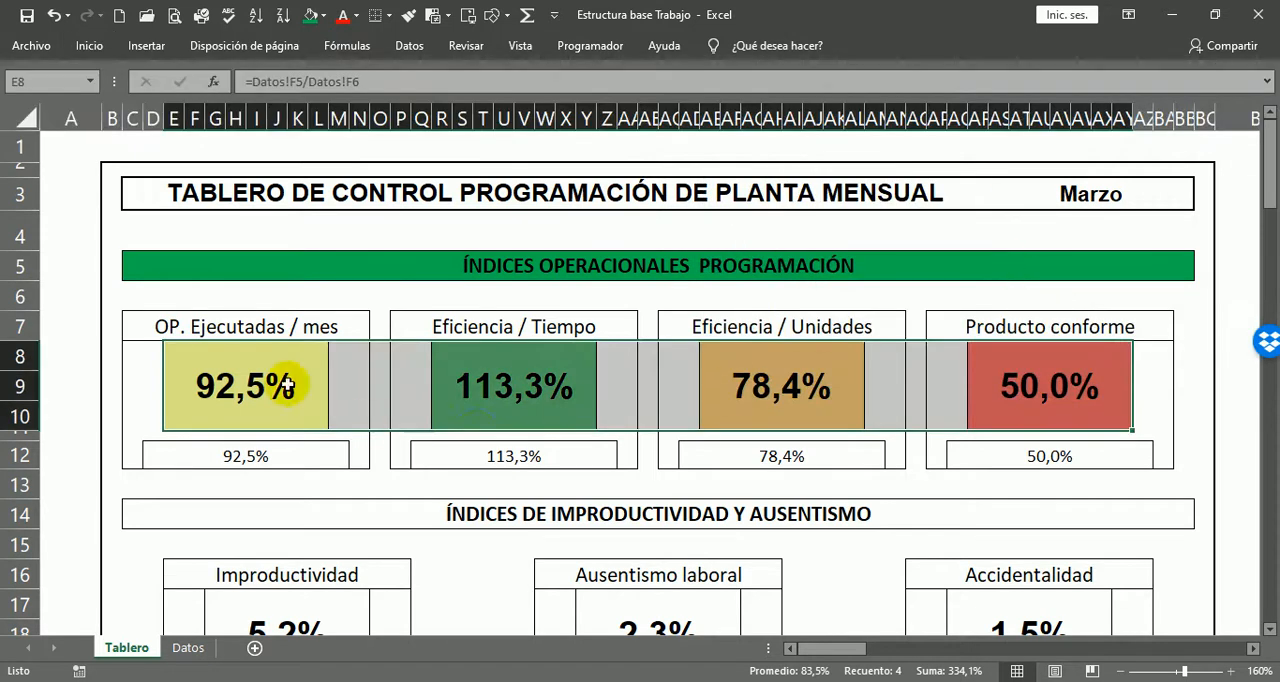
pyautogui.click(1144, 388)
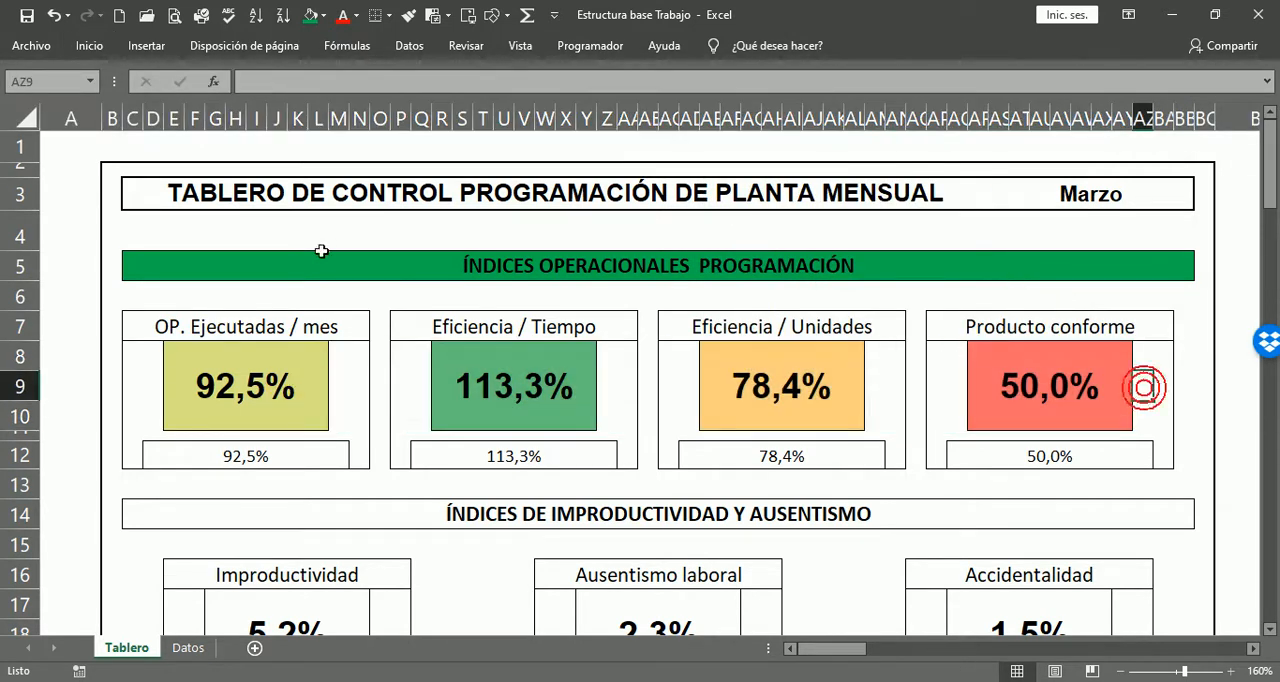
# Step: Examine the green heading and the colour-scaled OP. Ejecutadas, Eficiencia / Tiempo and Eficiencia / Unidades boxes
pyautogui.click(442, 260)
pyautogui.click(442, 260)
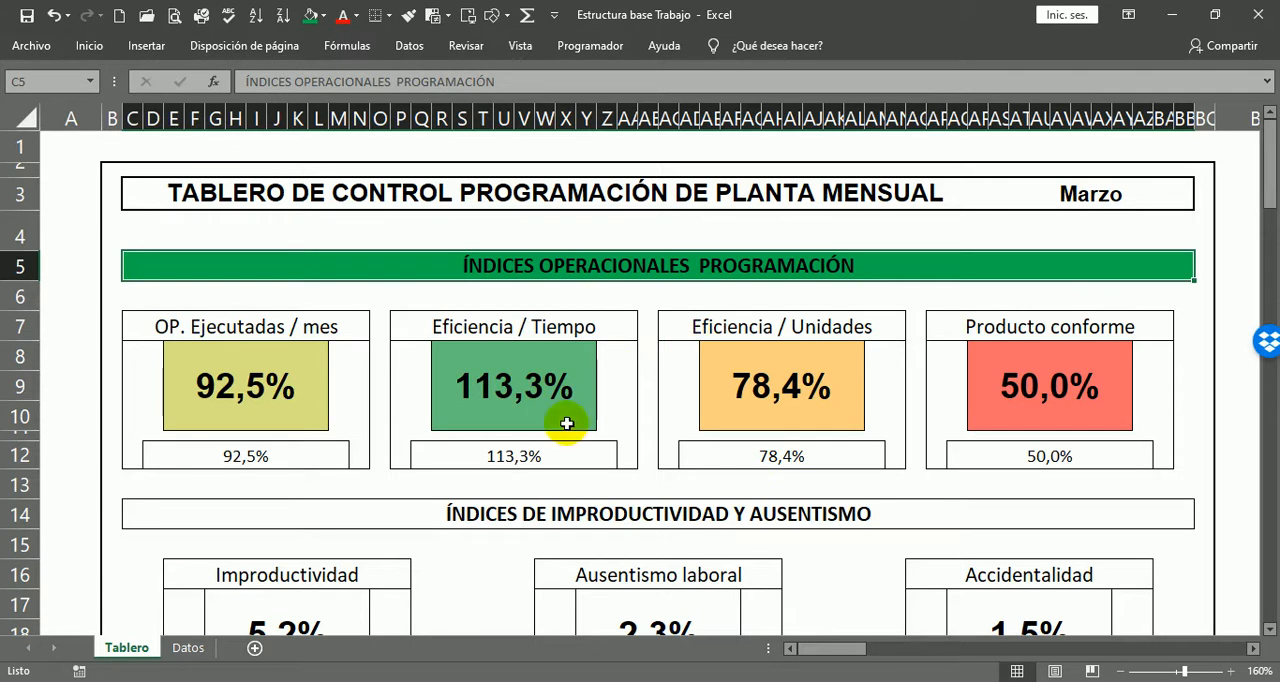
pyautogui.click(206, 380)
pyautogui.click(507, 365)
pyautogui.click(777, 360)
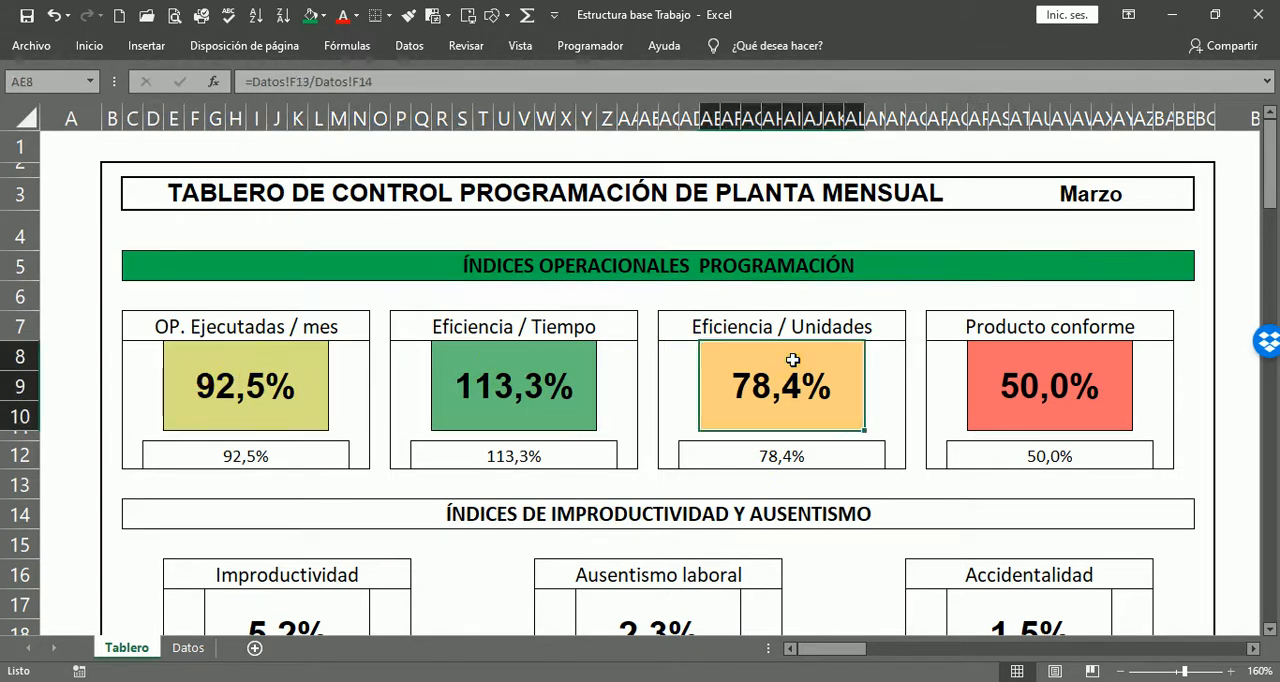
# Step: Apply light blue solid-fill data bars to the row 12 percentages in Tablero, from OP. Ejecutadas / mes to Producto conforme
pyautogui.click(1162, 386)
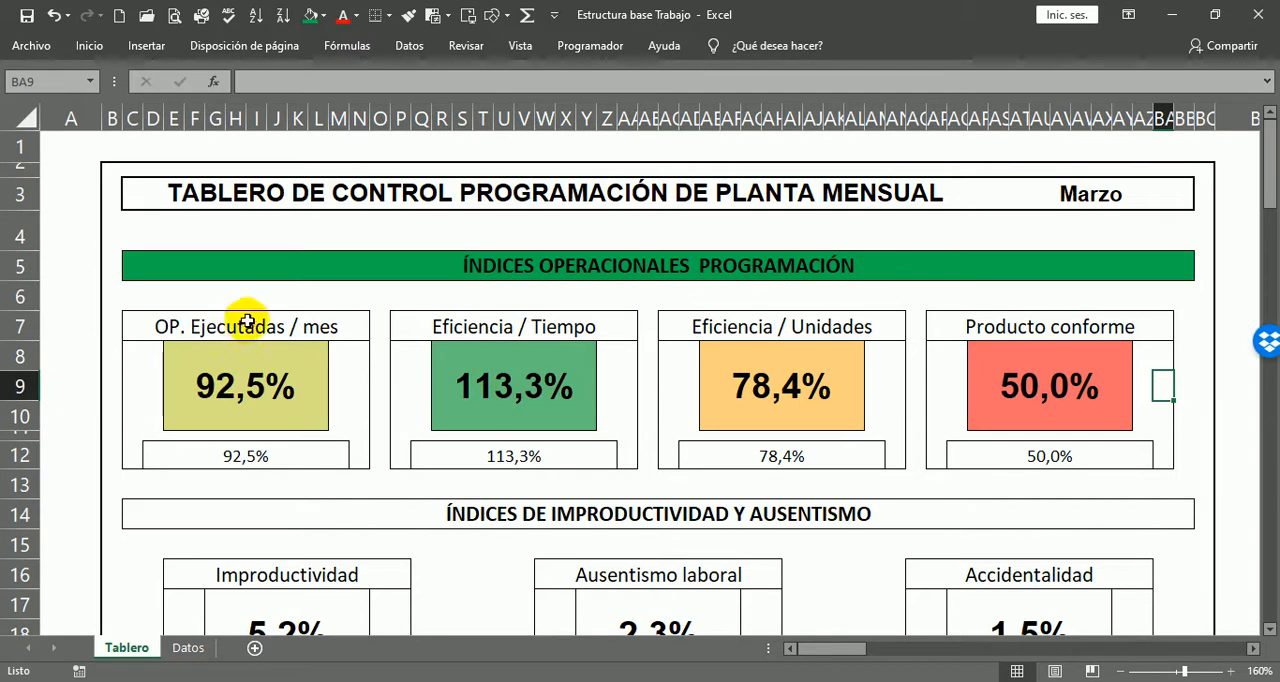
pyautogui.click(152, 466)
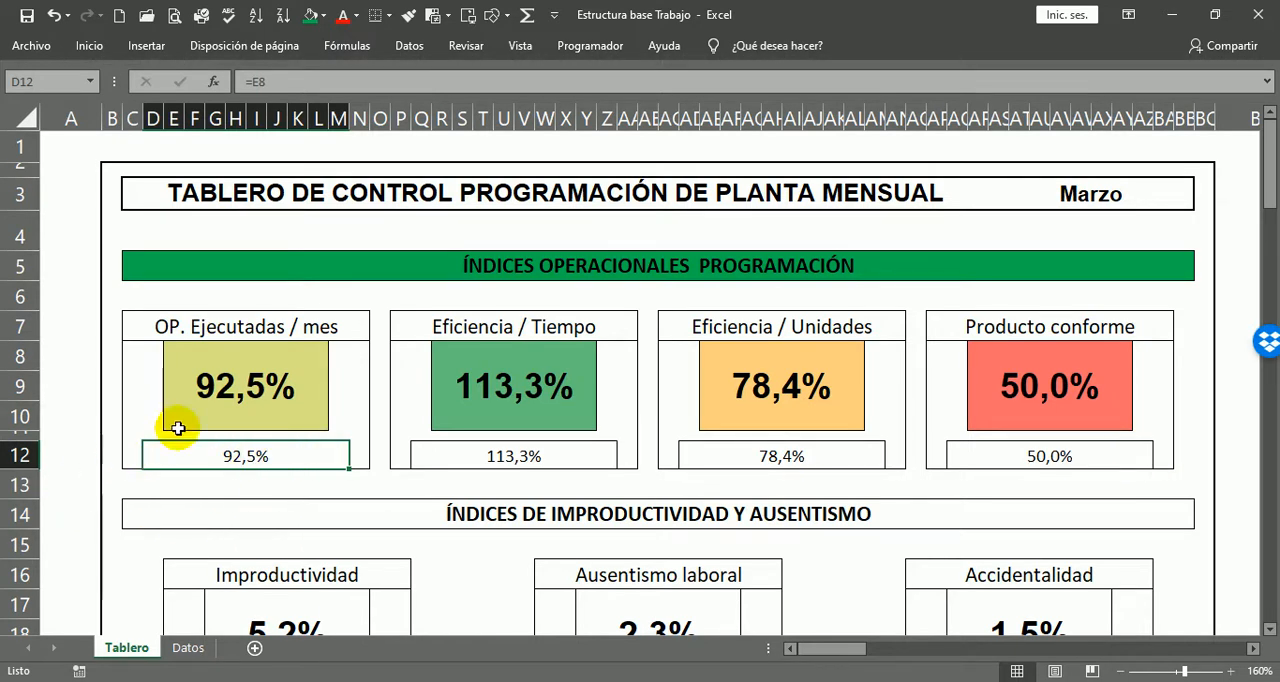
pyautogui.moveTo(174, 462); pyautogui.dragTo(1147, 455)
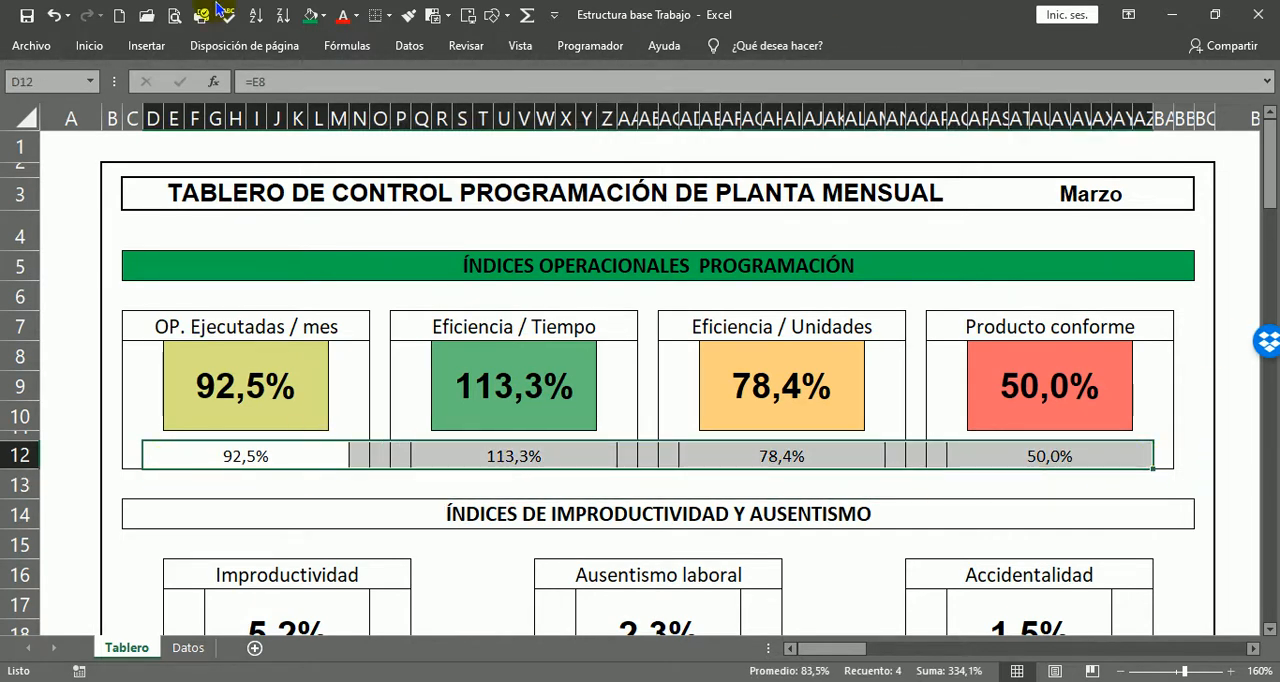
pyautogui.click(80, 50)
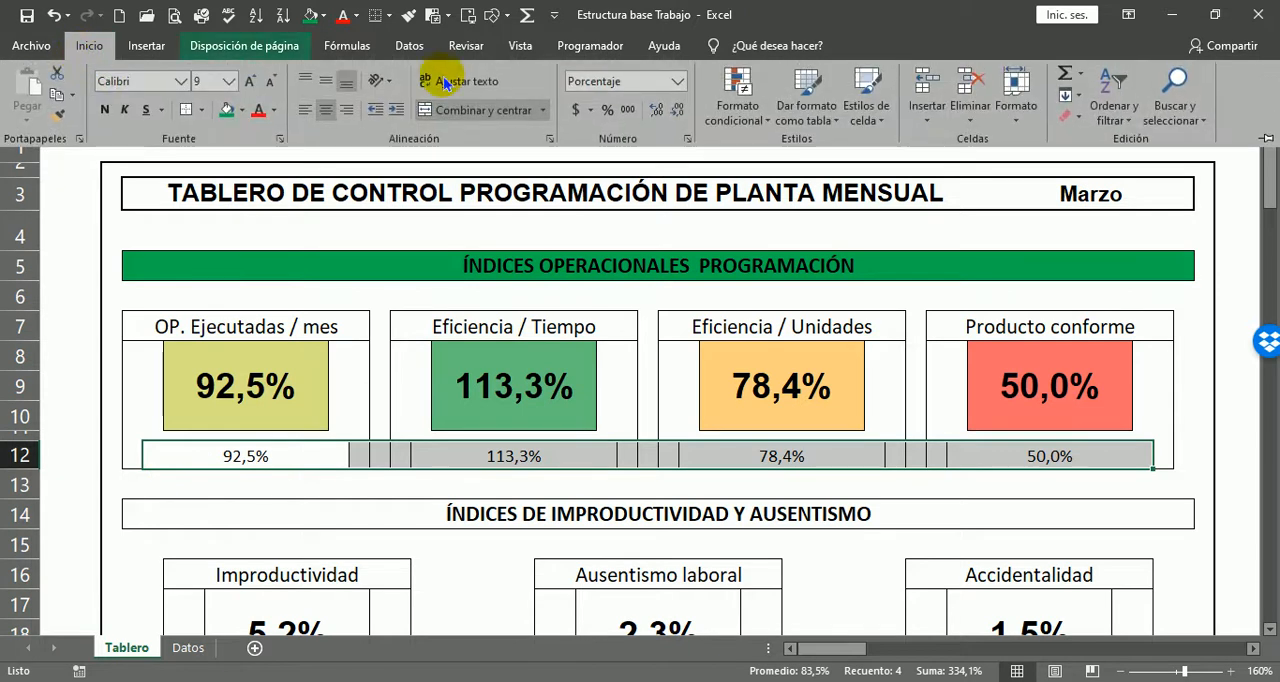
pyautogui.click(768, 121)
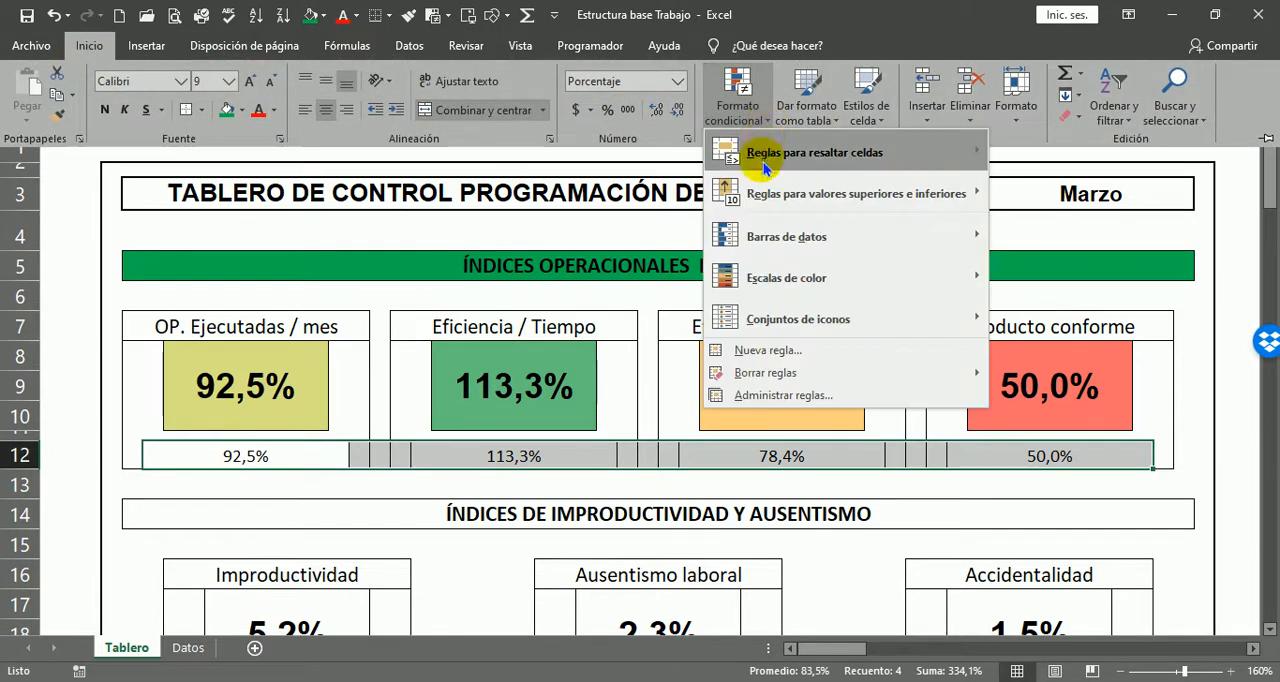
pyautogui.moveTo(777, 291)
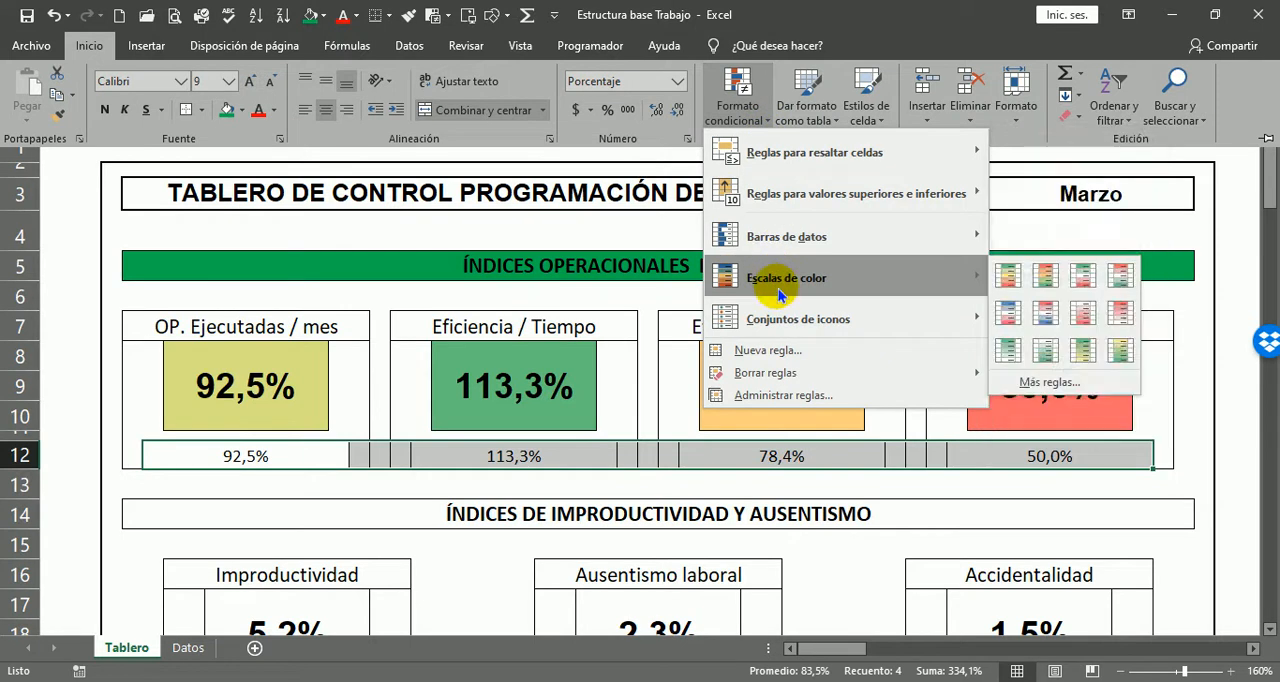
pyautogui.moveTo(812, 237)
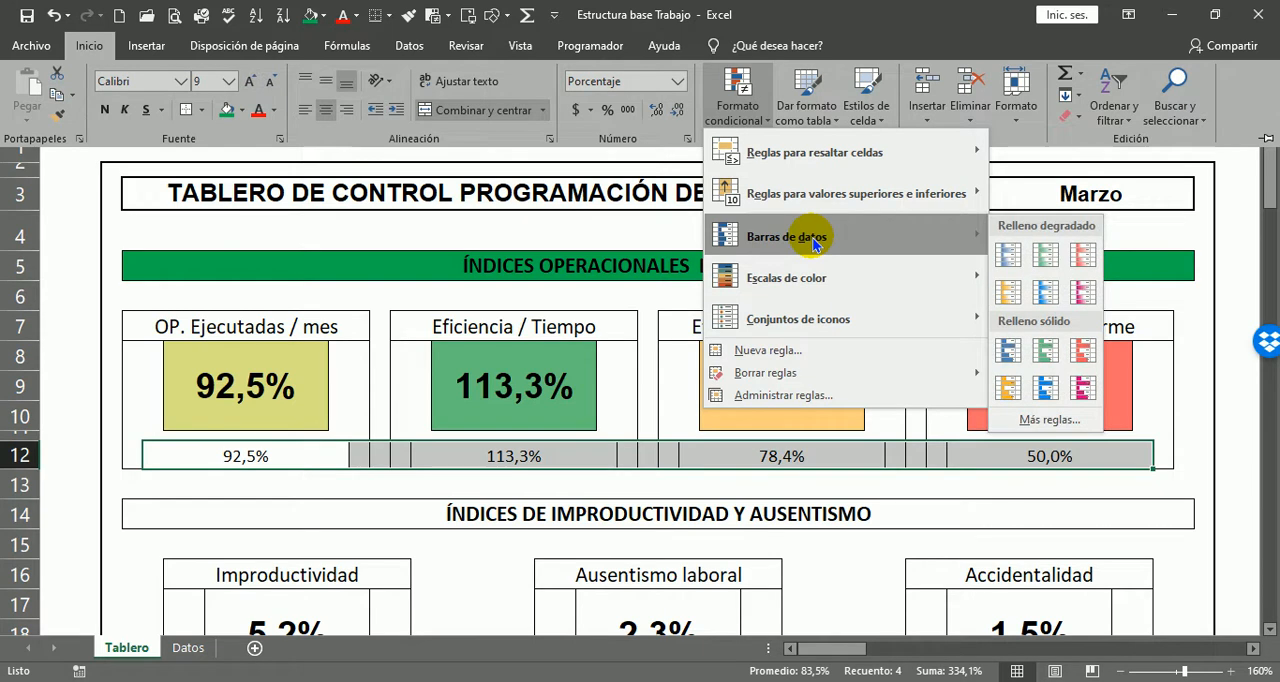
pyautogui.click(1047, 394)
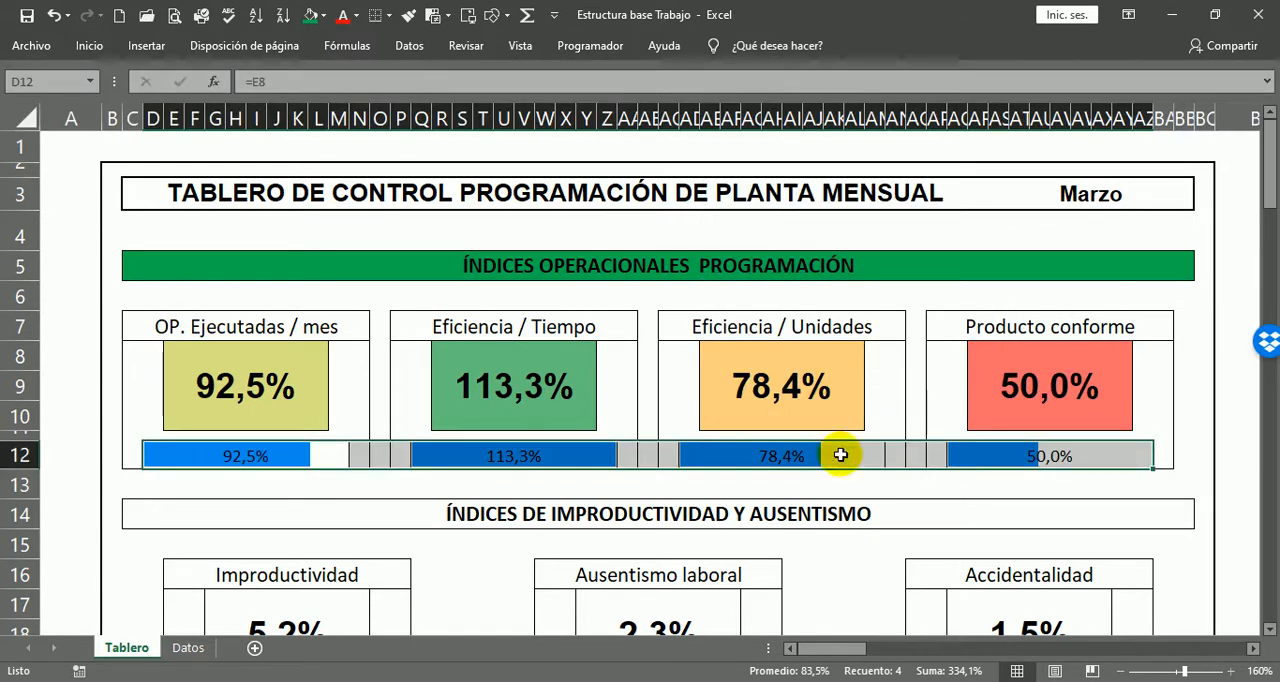
pyautogui.click(1164, 418)
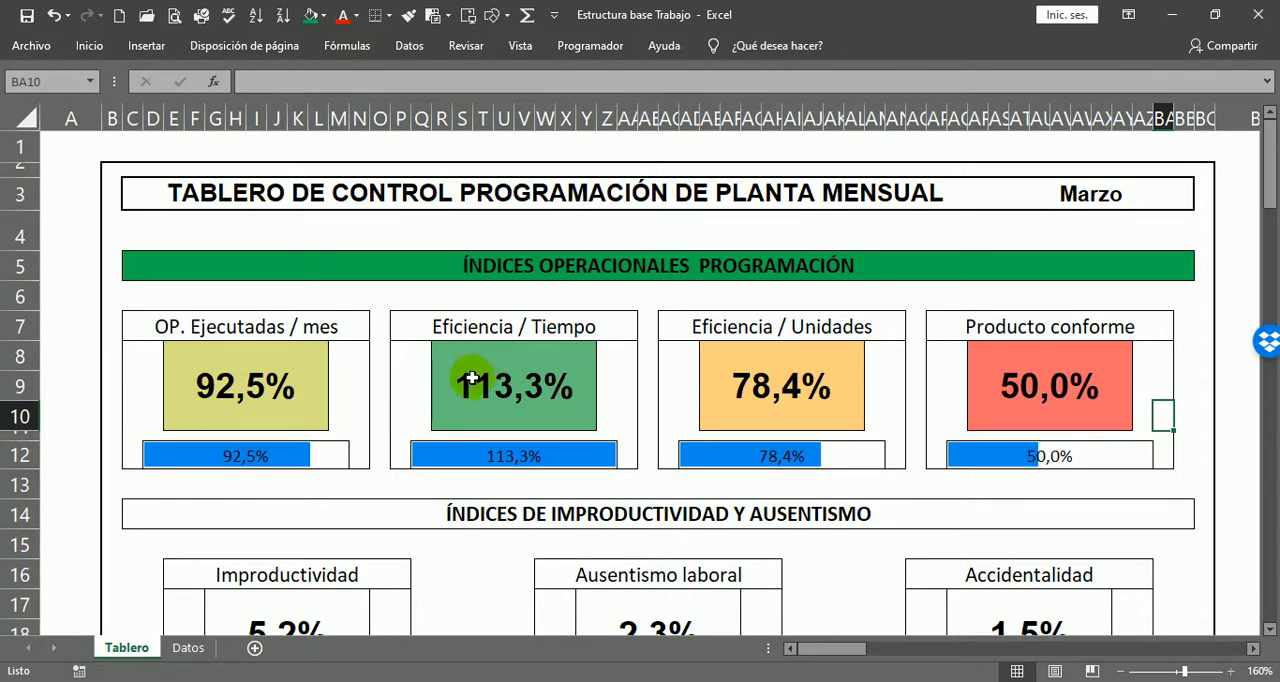
# Step: Test the colour scale and data bars by entering 20% in the Eficiencia / Tiempo box, and undo that entry
pyautogui.click(445, 456)
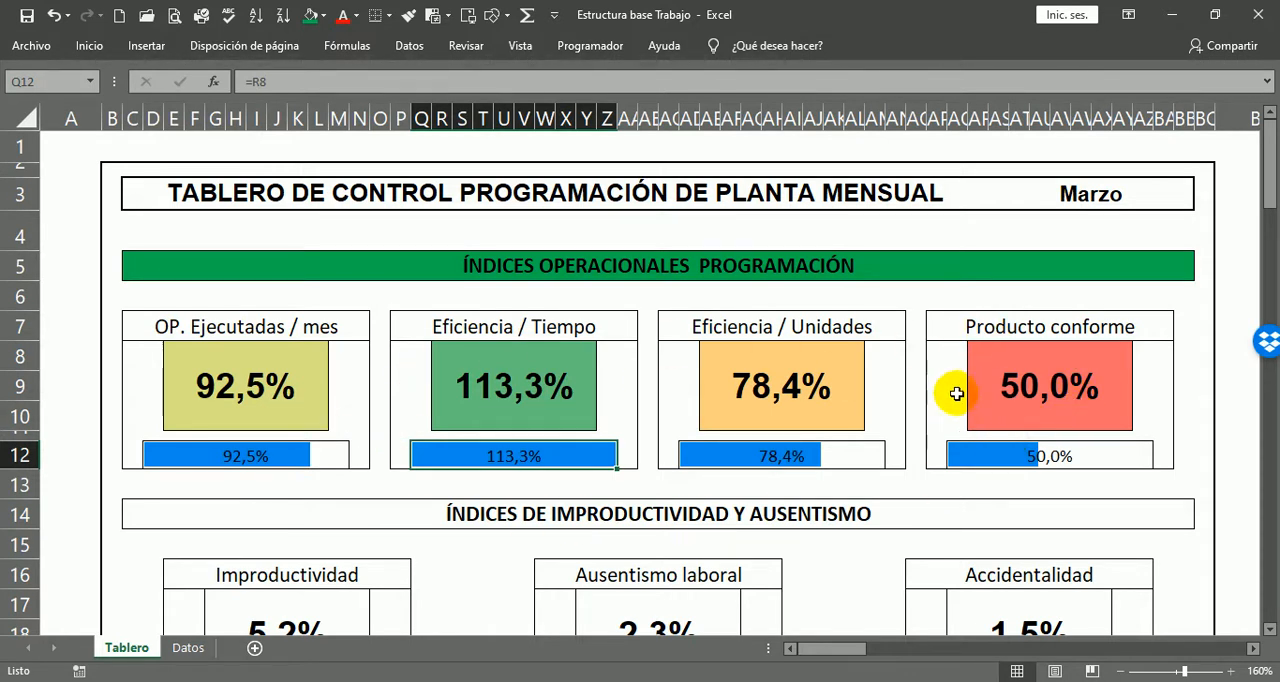
pyautogui.click(493, 365)
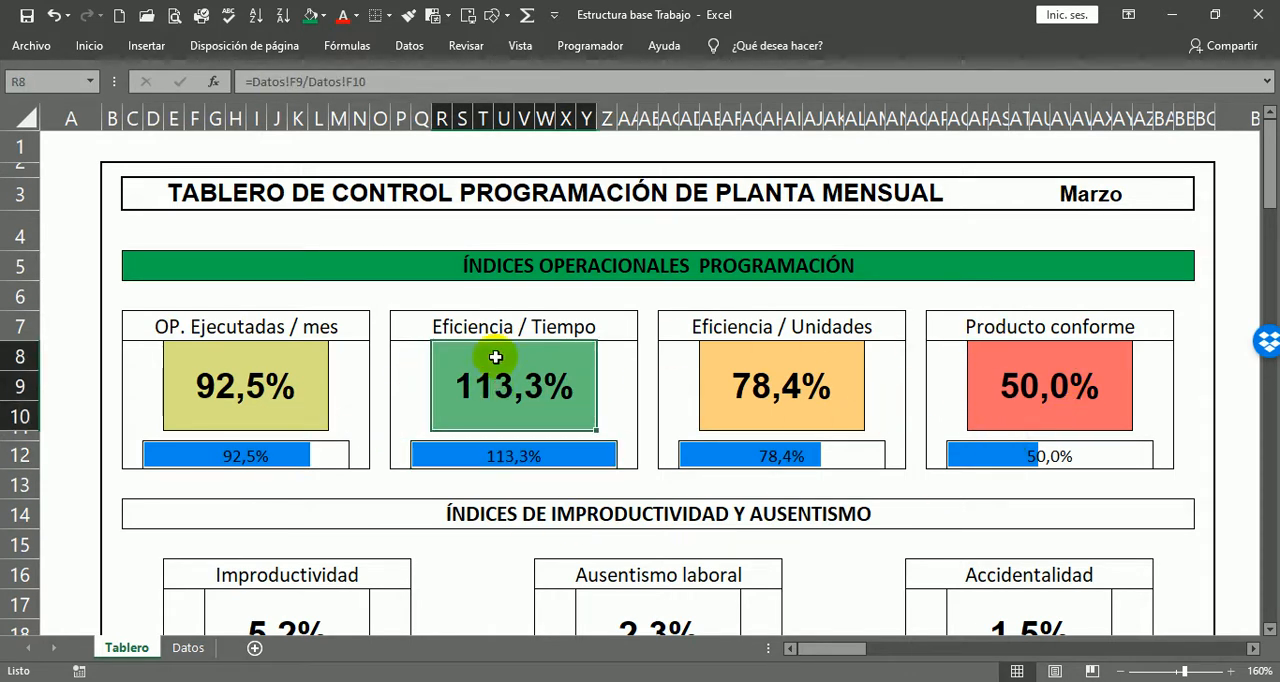
pyautogui.write('20')
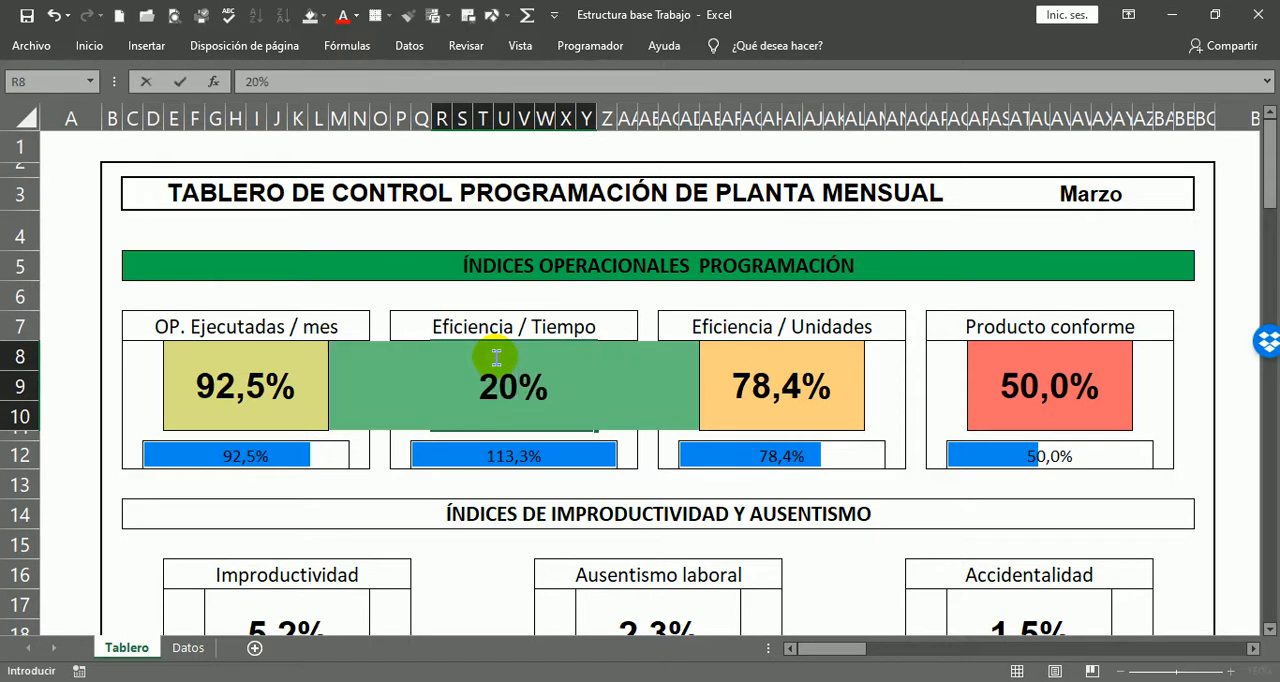
pyautogui.press('Return')
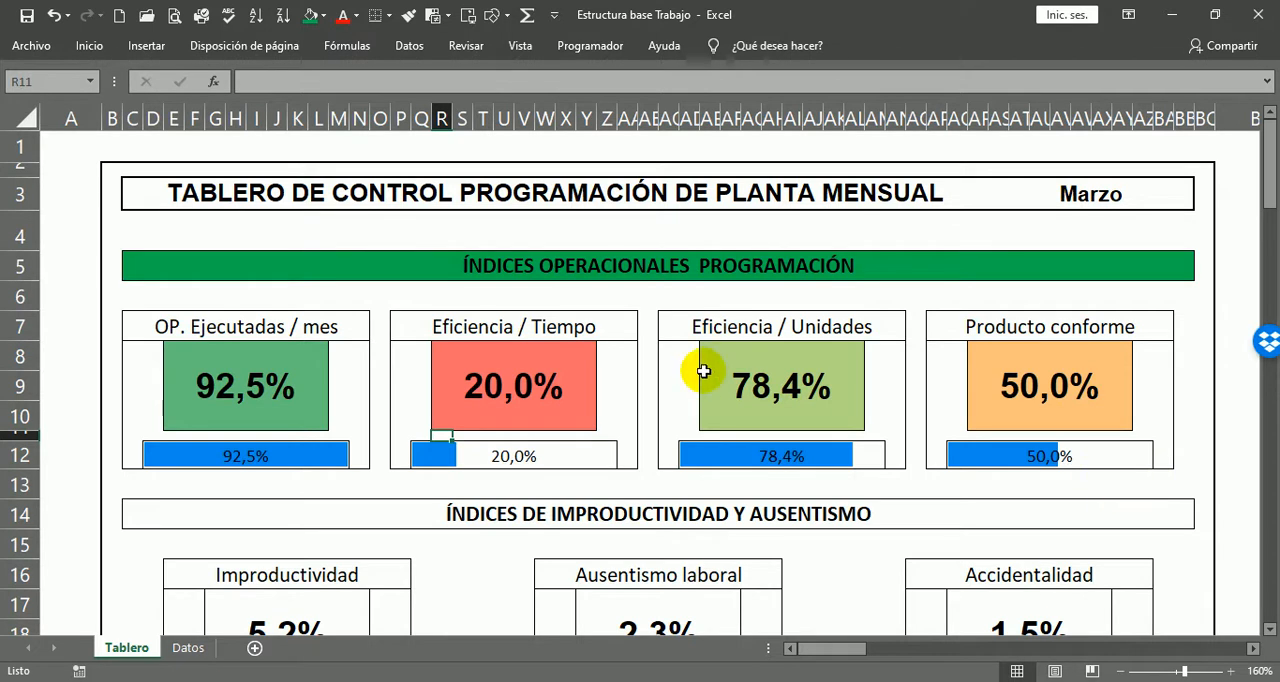
pyautogui.hotkey('ctrl', 'z')
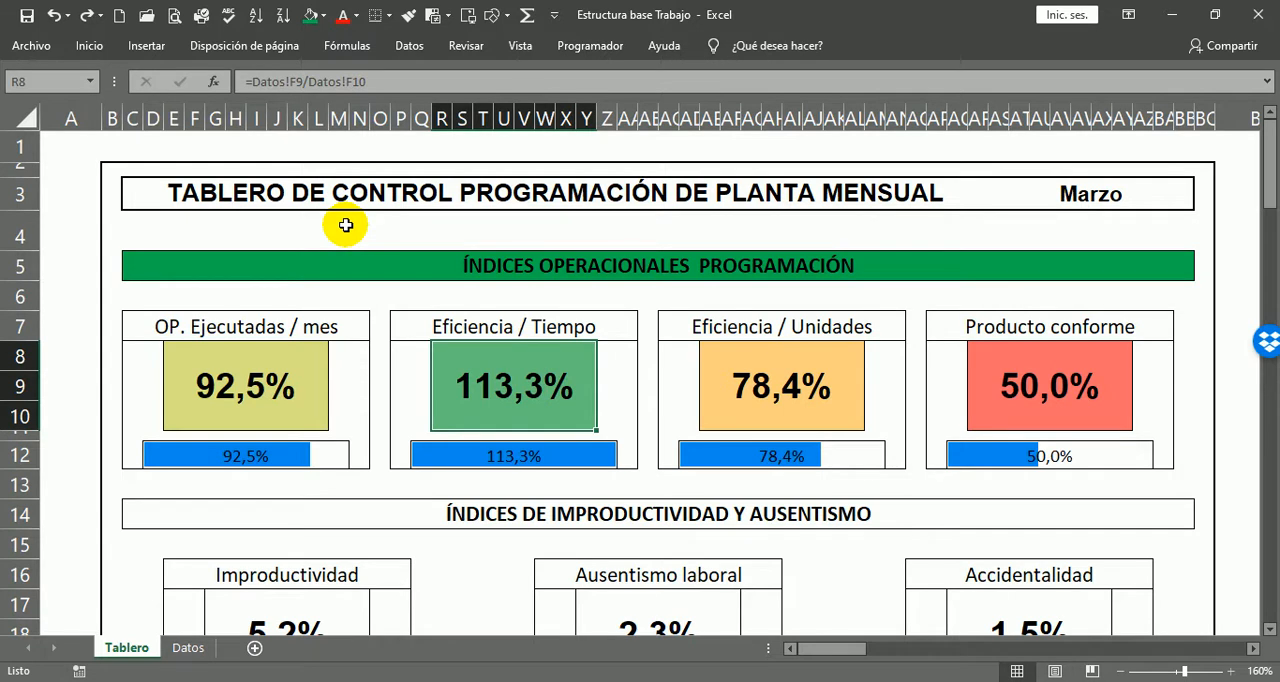
pyautogui.click(82, 140)
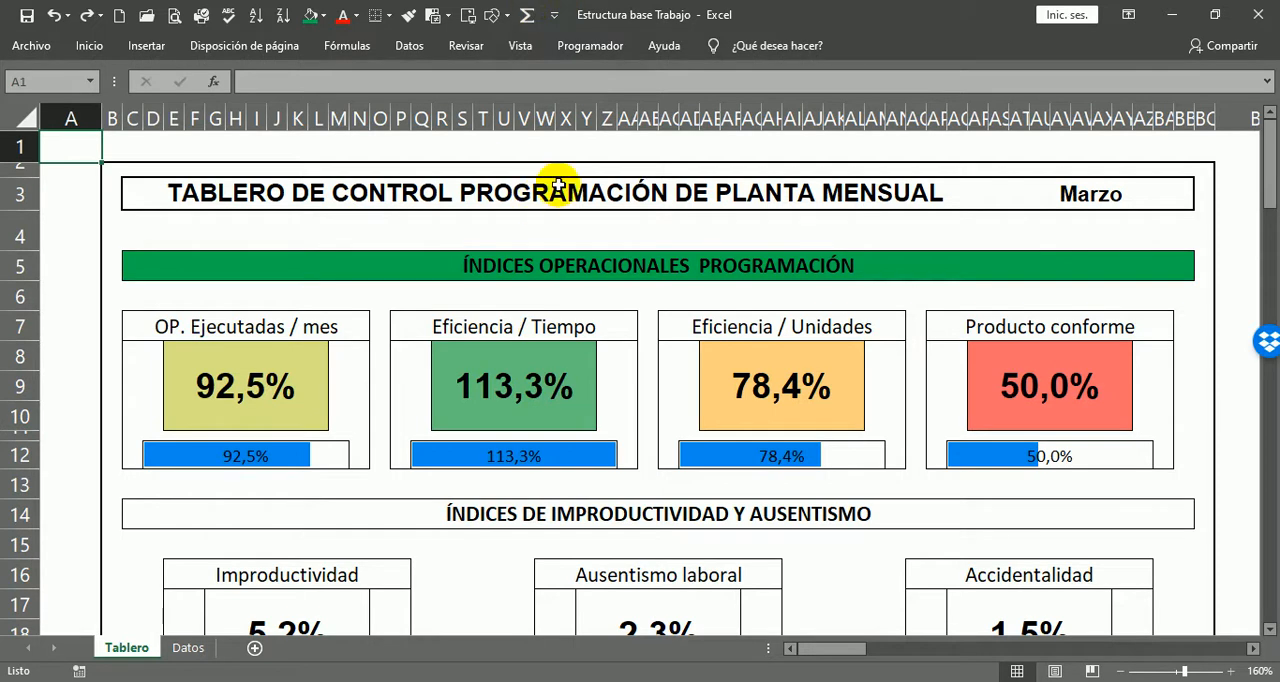
# Step: Fill the ÍNDICES DE IMPRODUCTIVIDAD Y AUSENTISMO heading in row 14 with the recently used orange
pyautogui.scroll(-1, 651, 223)
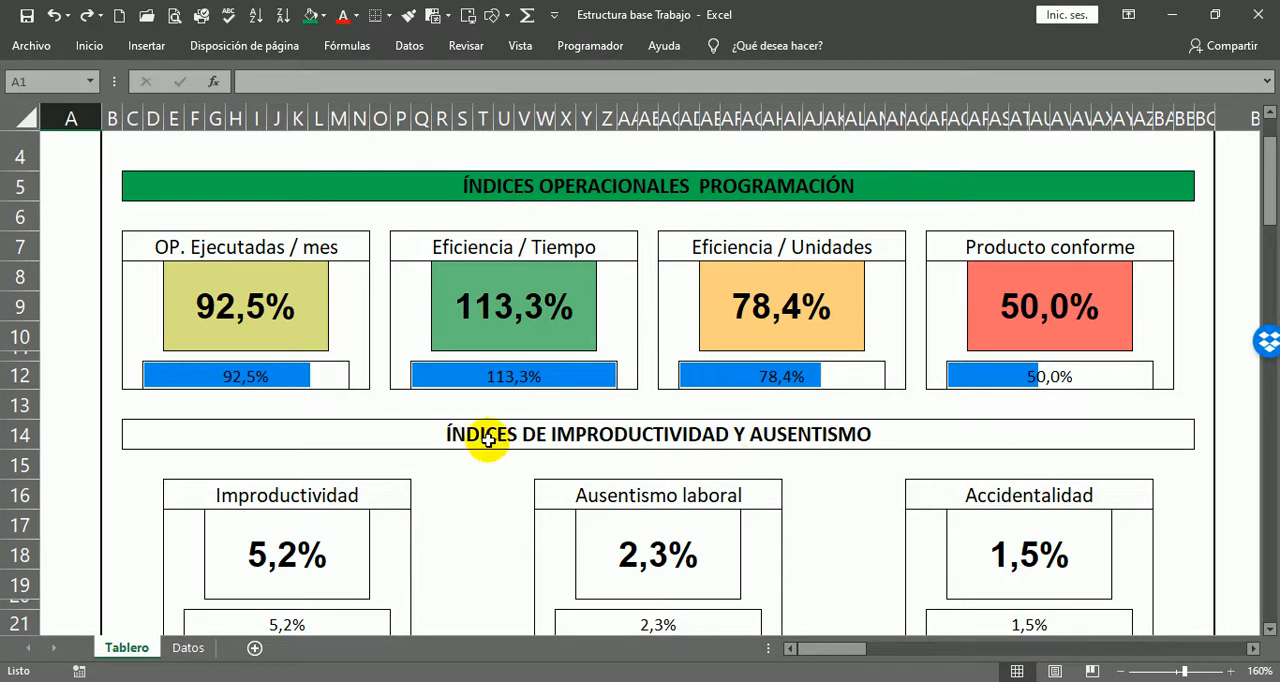
pyautogui.click(561, 427)
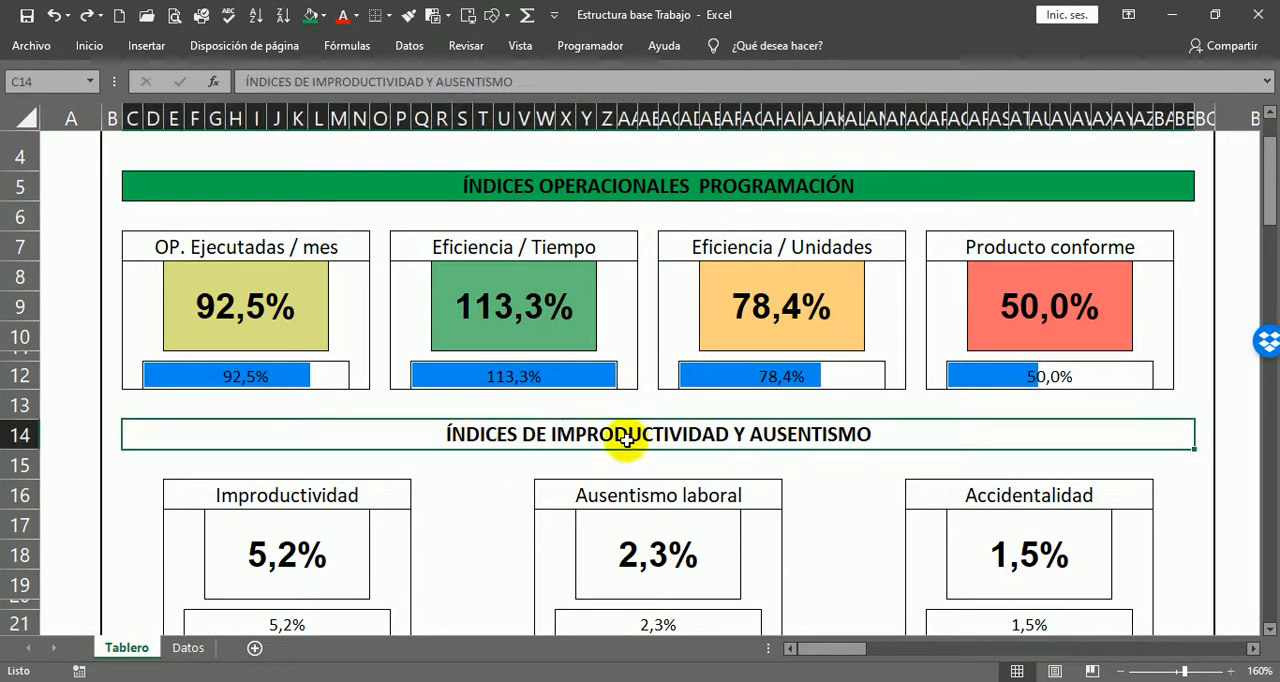
pyautogui.click(325, 17)
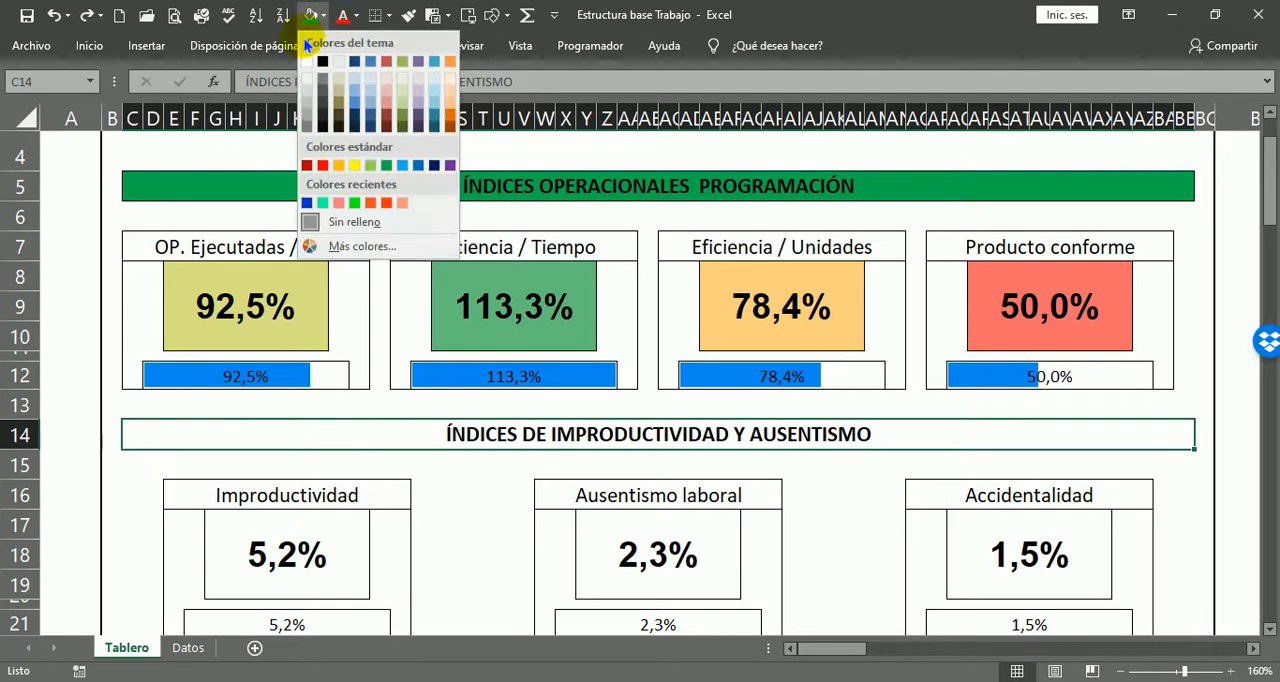
pyautogui.click(370, 204)
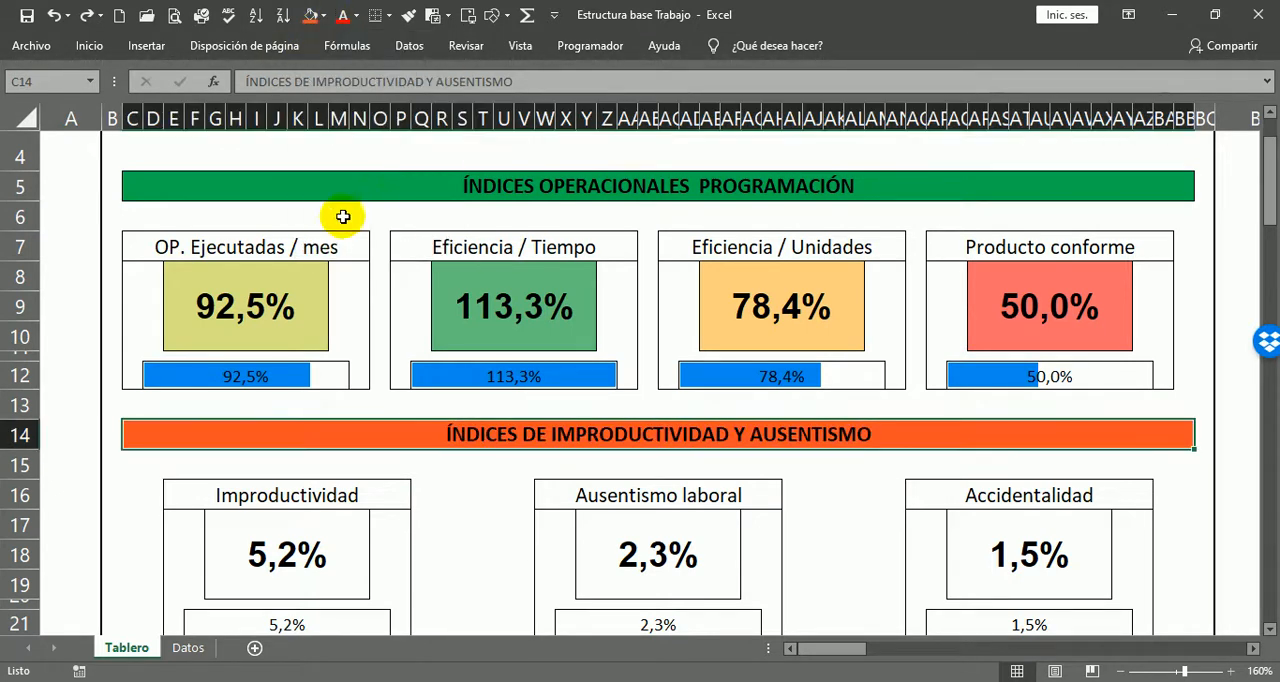
pyautogui.click(79, 434)
# Step: Select the large percentage boxes in rows 17 to 19, starting from Improductividad
pyautogui.scroll(-1, 461, 431)
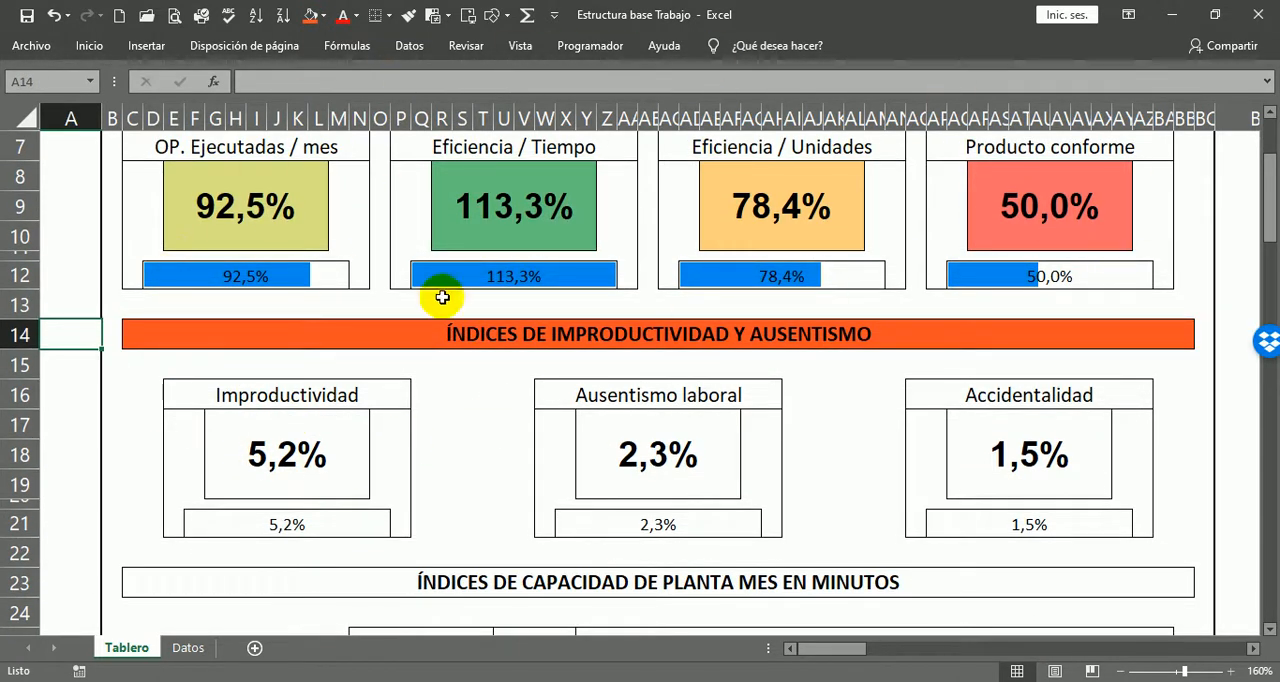
pyautogui.click(252, 464)
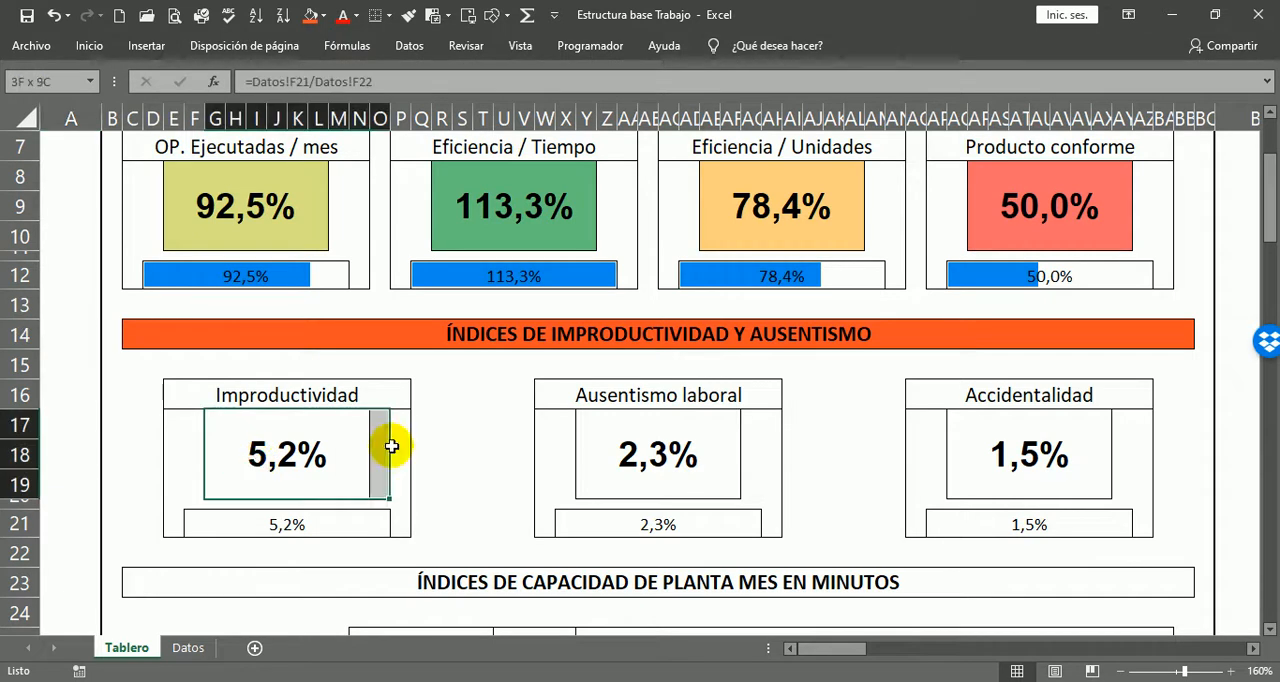
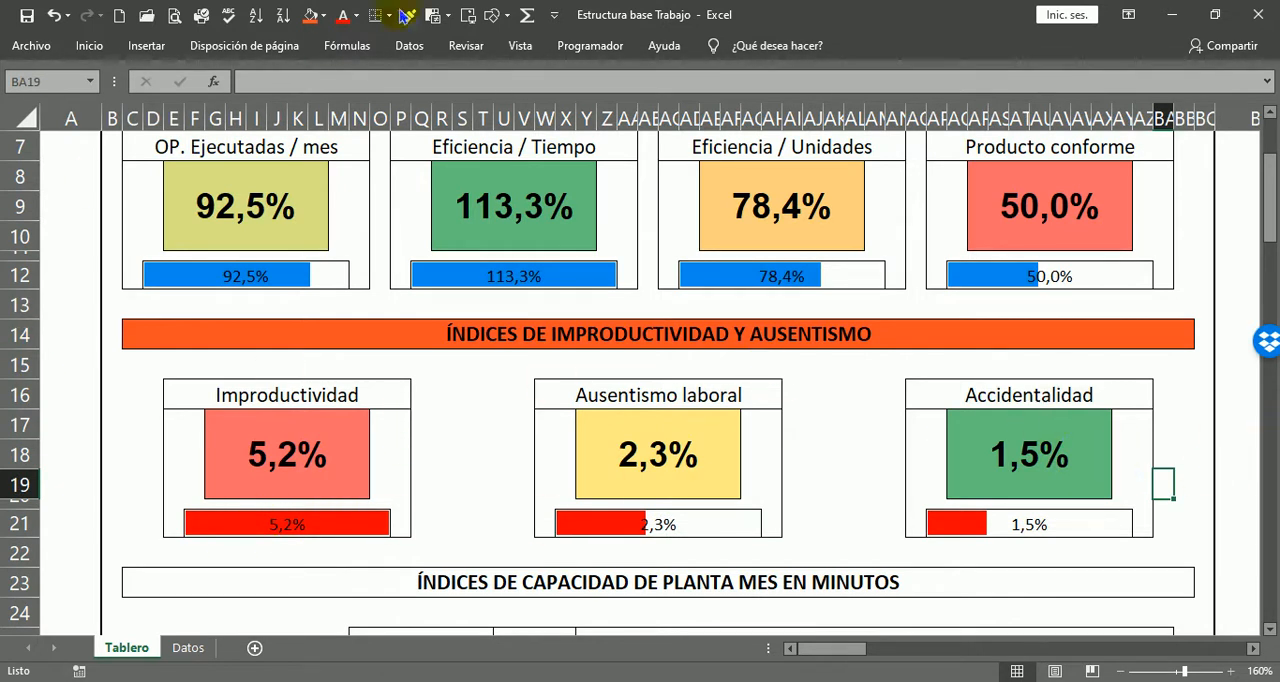
# Step: Review the indicator titles, coloured percentage boxes and data bars across the first two sections of Tablero
pyautogui.click(140, 150)
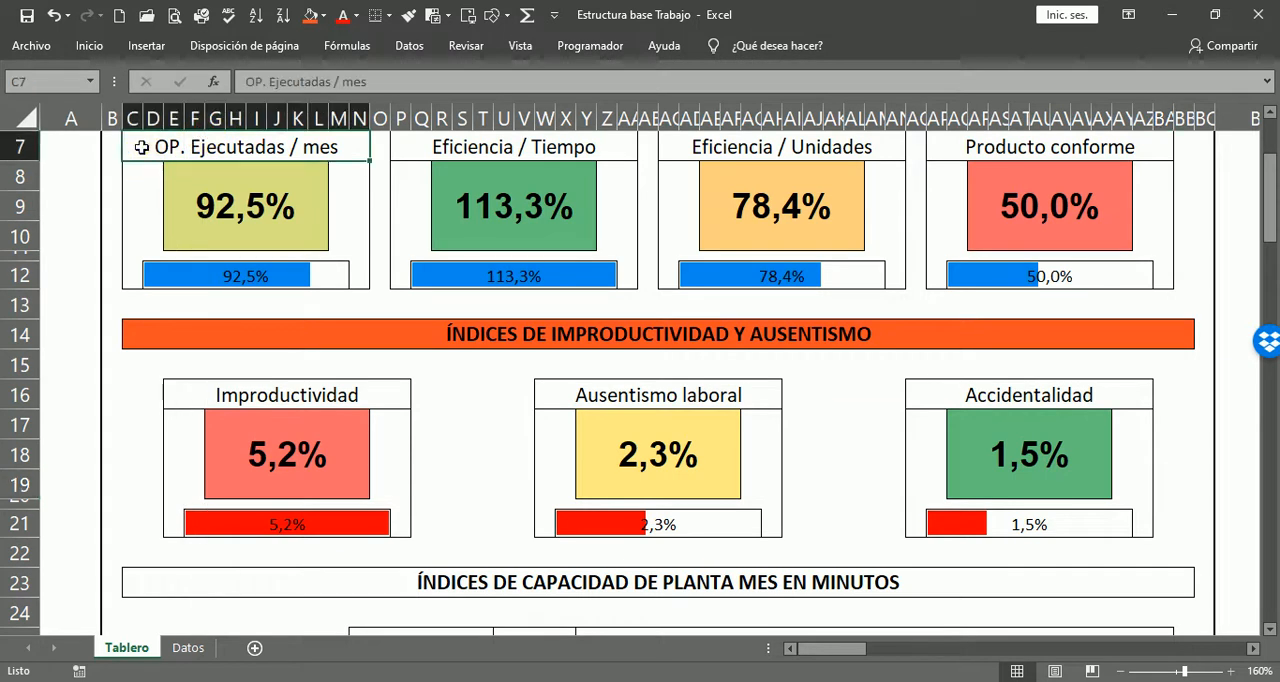
pyautogui.click(592, 150)
pyautogui.click(767, 142)
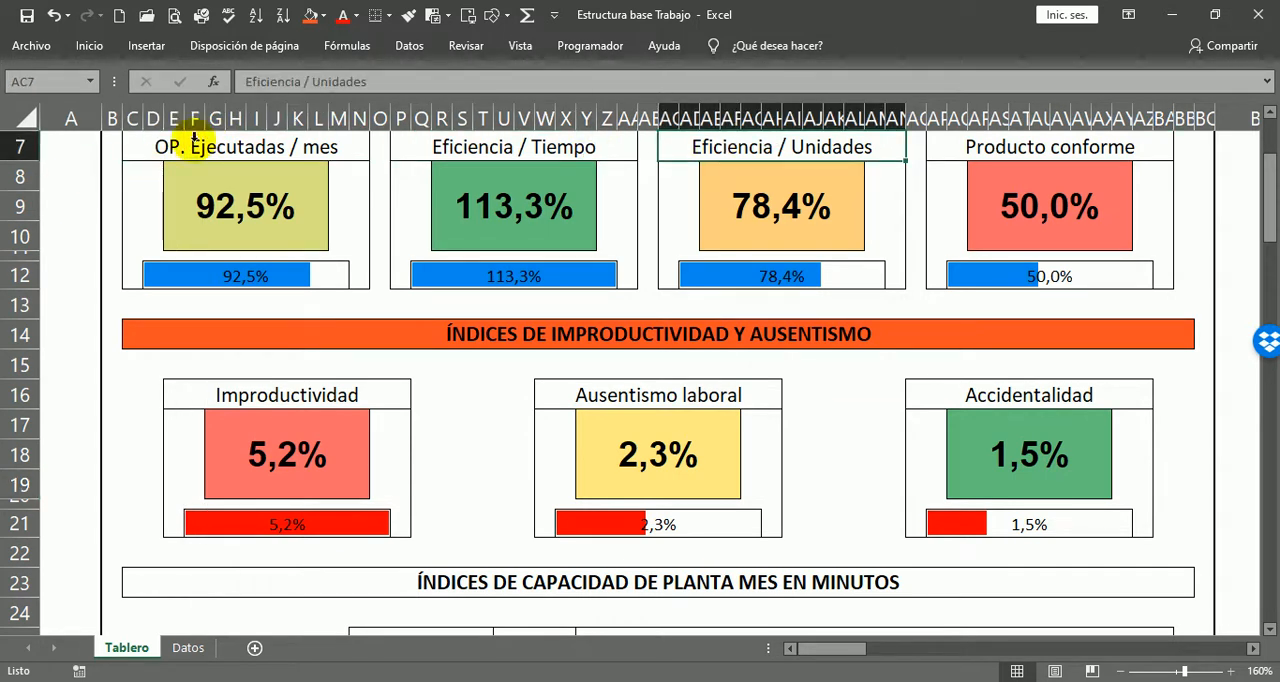
pyautogui.scroll(2, 1125, 400)
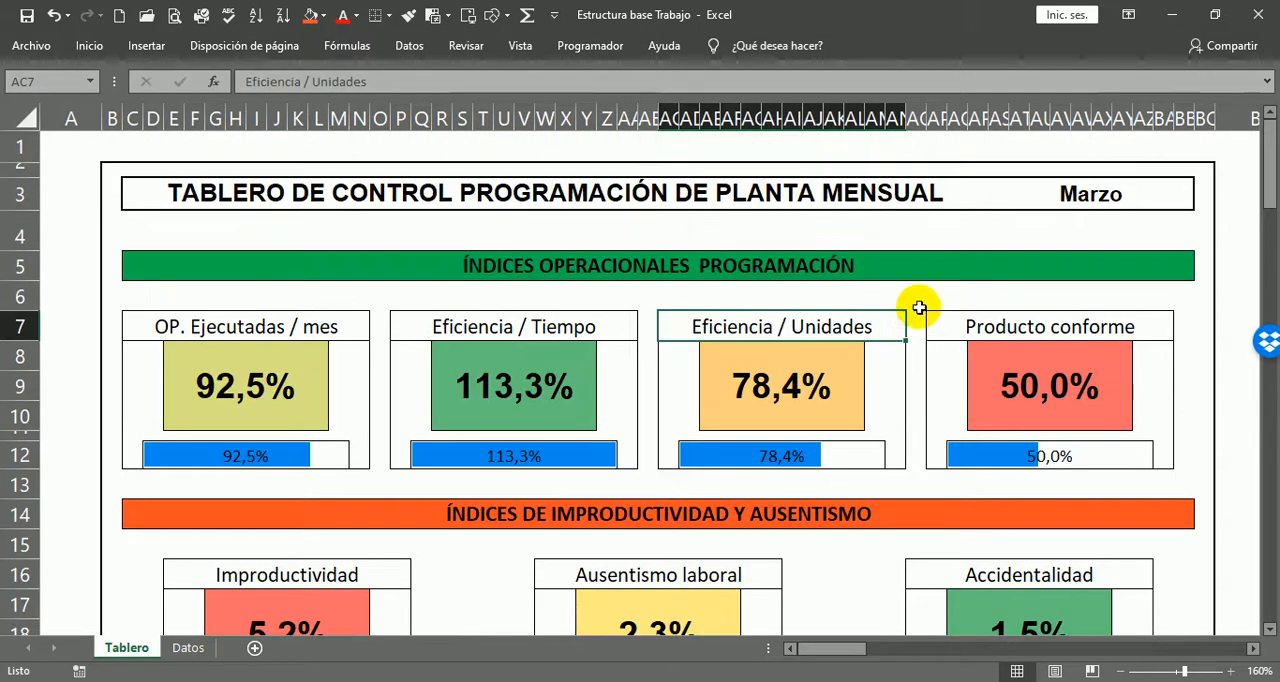
pyautogui.scroll(-2, 886, 314)
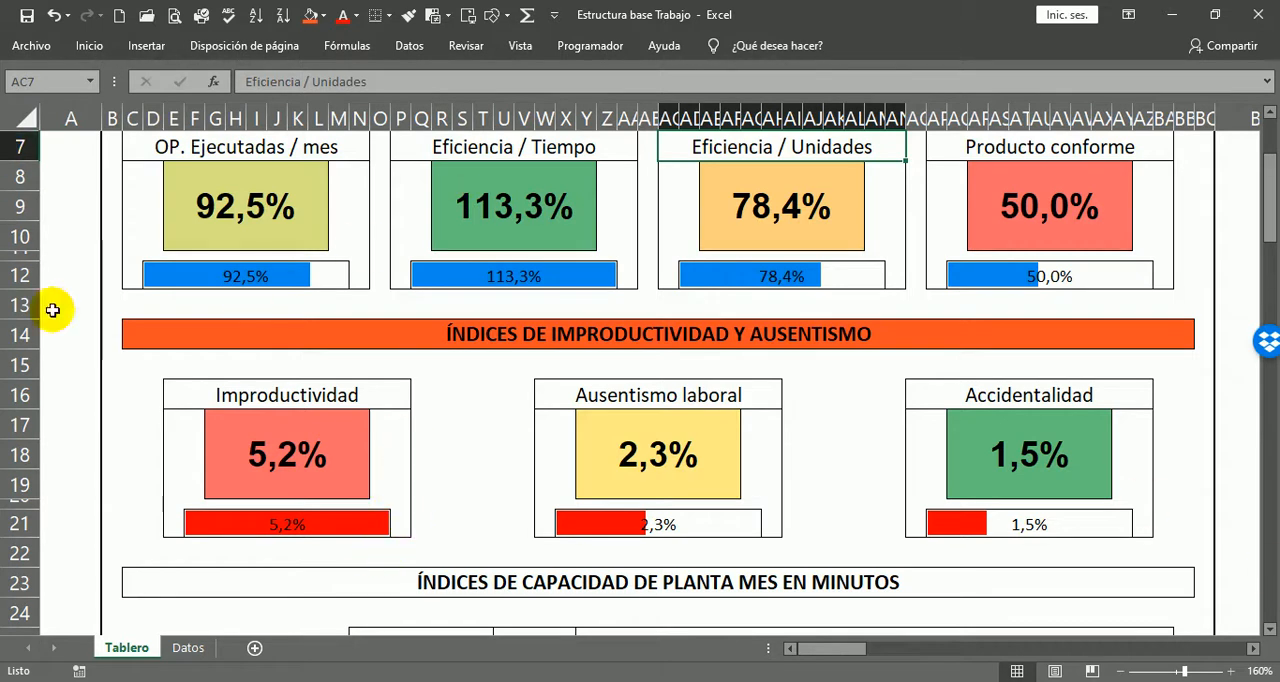
pyautogui.scroll(2, 371, 429)
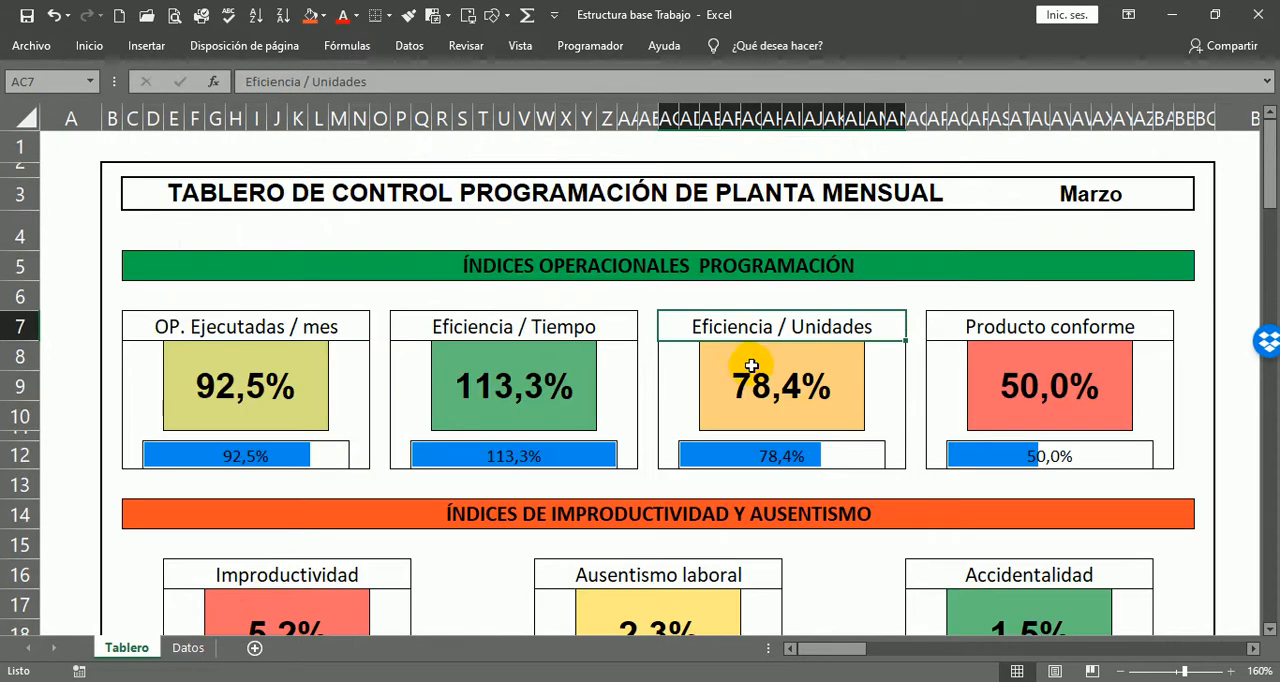
pyautogui.scroll(-1, 750, 366)
pyautogui.scroll(-2, 620, 434)
pyautogui.scroll(1, 620, 429)
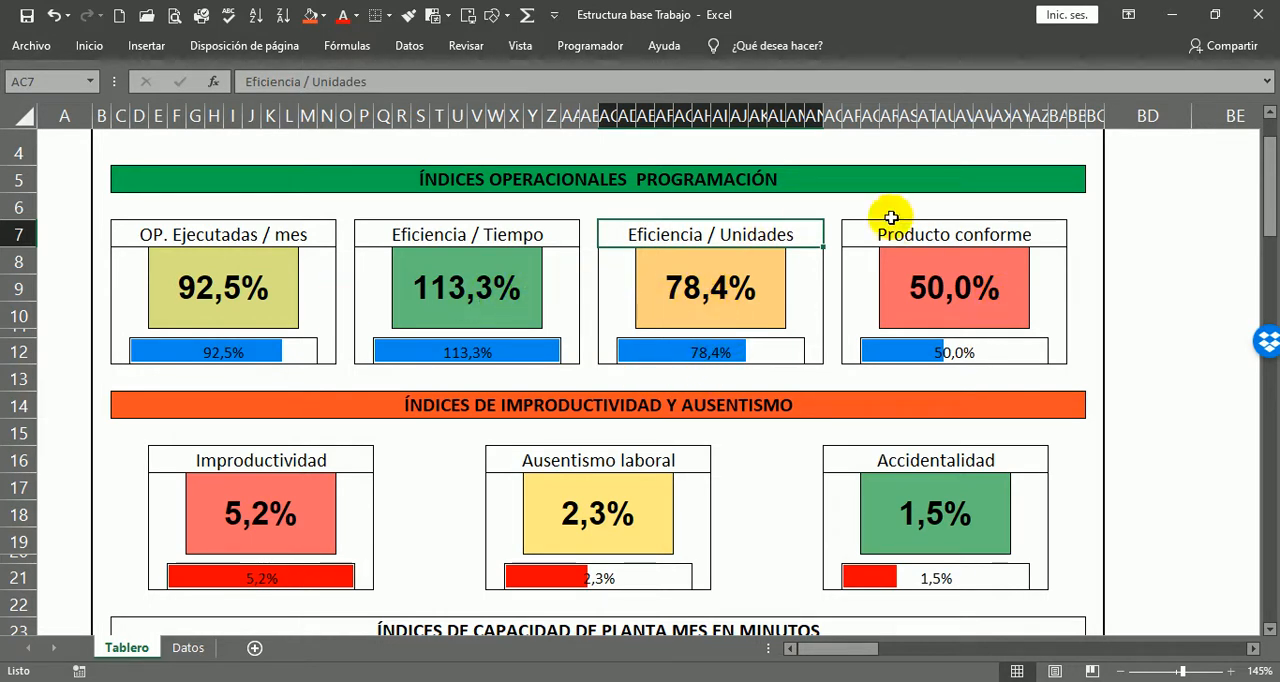
# Step: Compare the Producto conforme percentage box in row 8 with the Improductividad percentage box in row 17
pyautogui.click(967, 280)
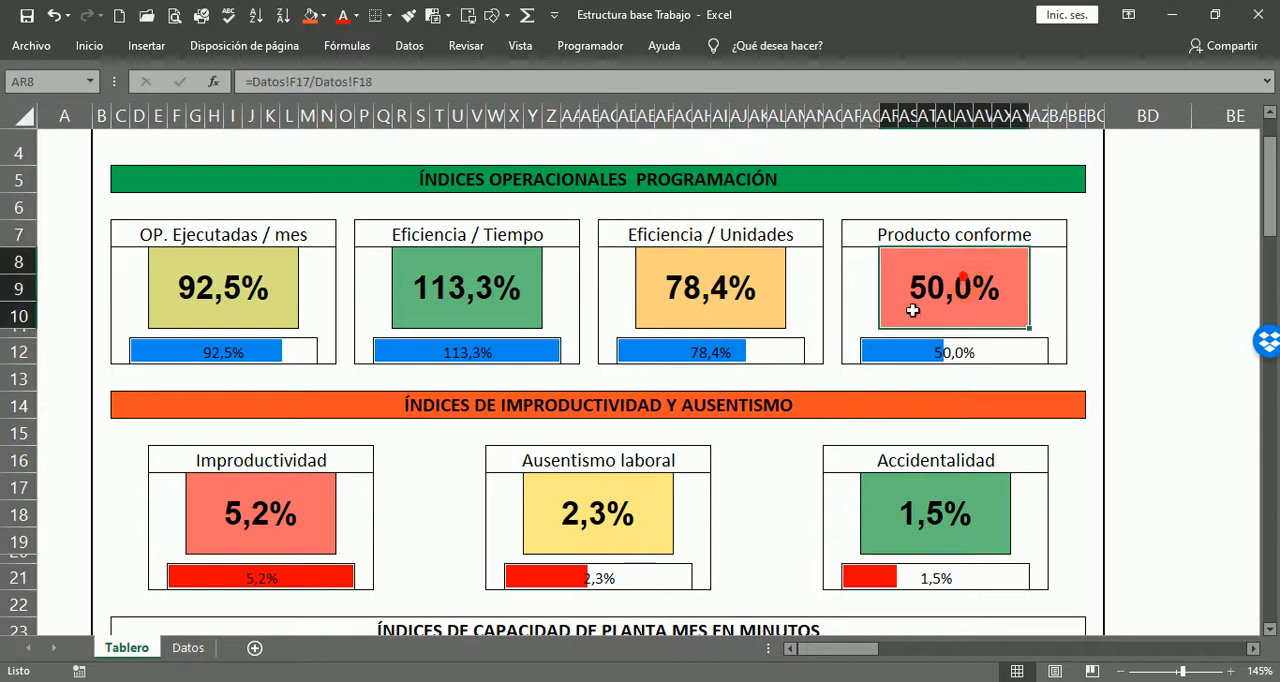
pyautogui.click(266, 508)
pyautogui.click(967, 303)
pyautogui.click(286, 490)
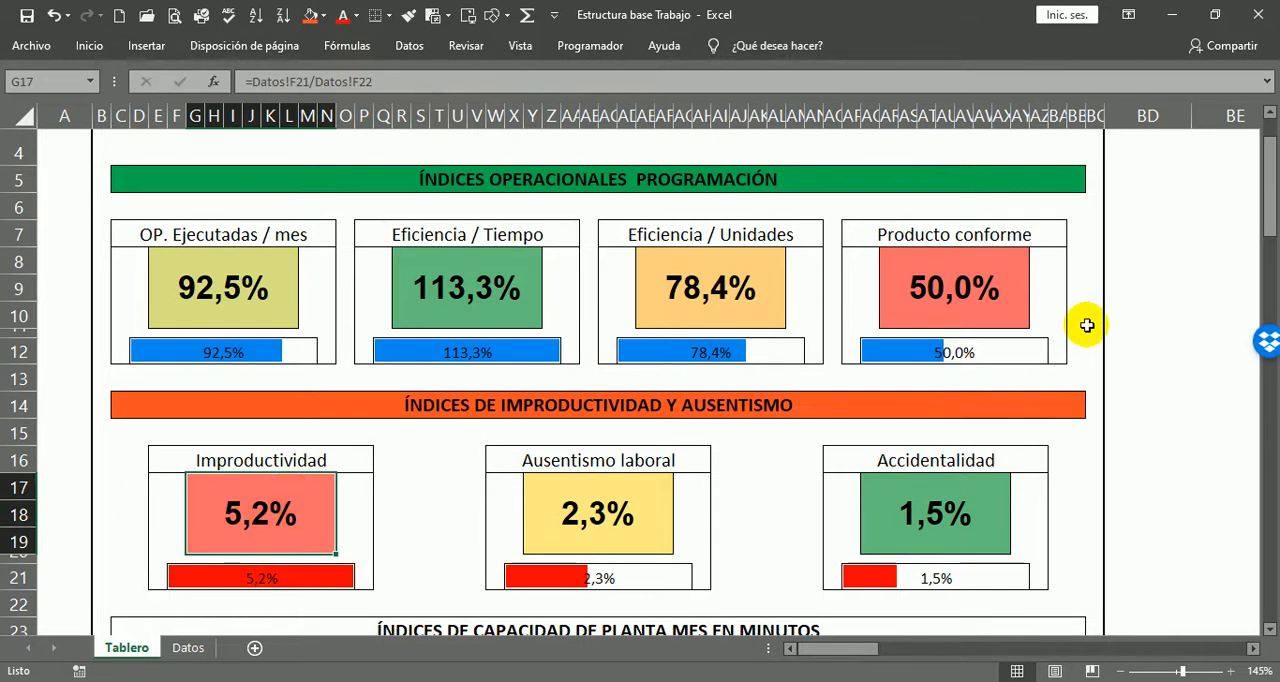
pyautogui.click(1058, 273)
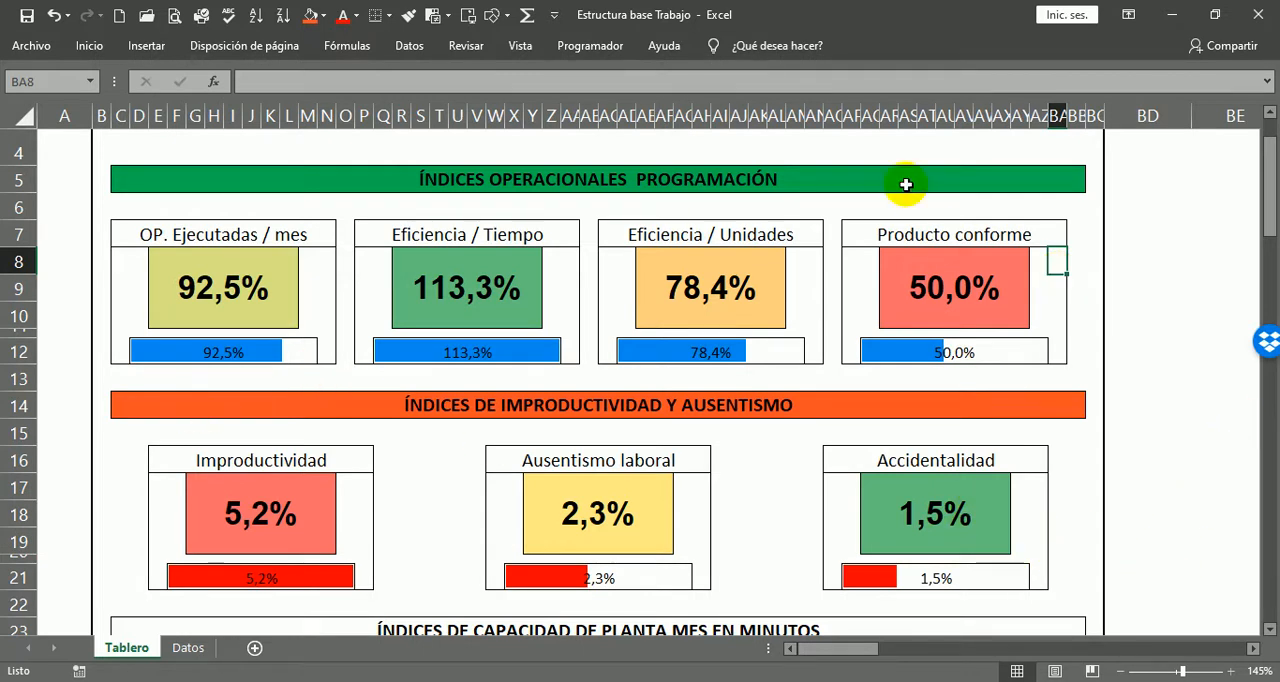
# Step: Apply pink gradient-fill data bars to the wide Capacidad Instalada, Teórica and Real percentages in rows 25 to 29
pyautogui.scroll(-1, 1091, 344)
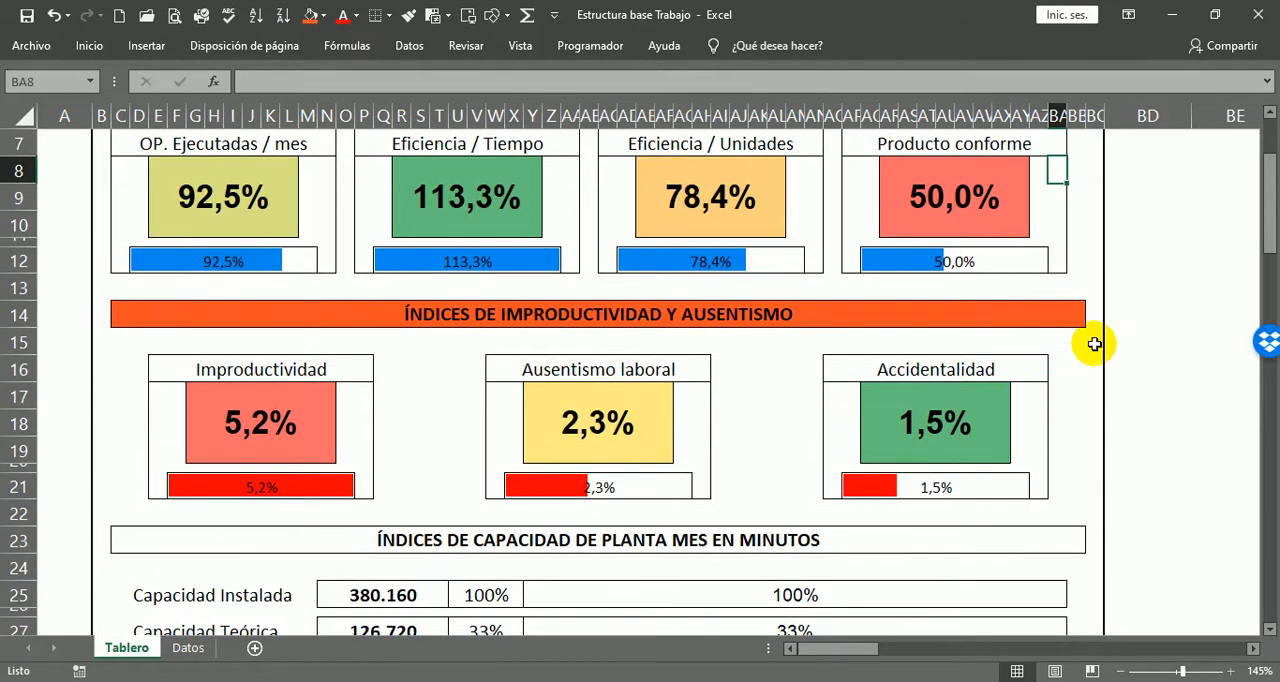
pyautogui.scroll(-3, 563, 514)
pyautogui.click(390, 310)
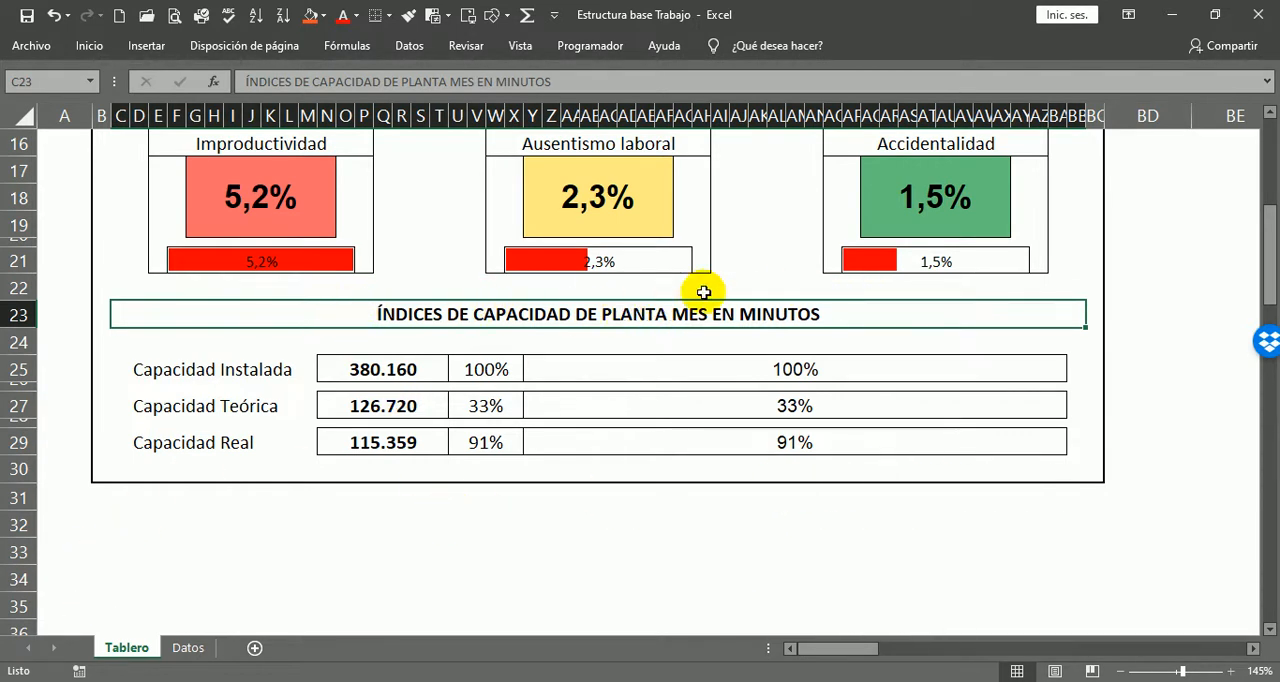
pyautogui.scroll(-2, 794, 442)
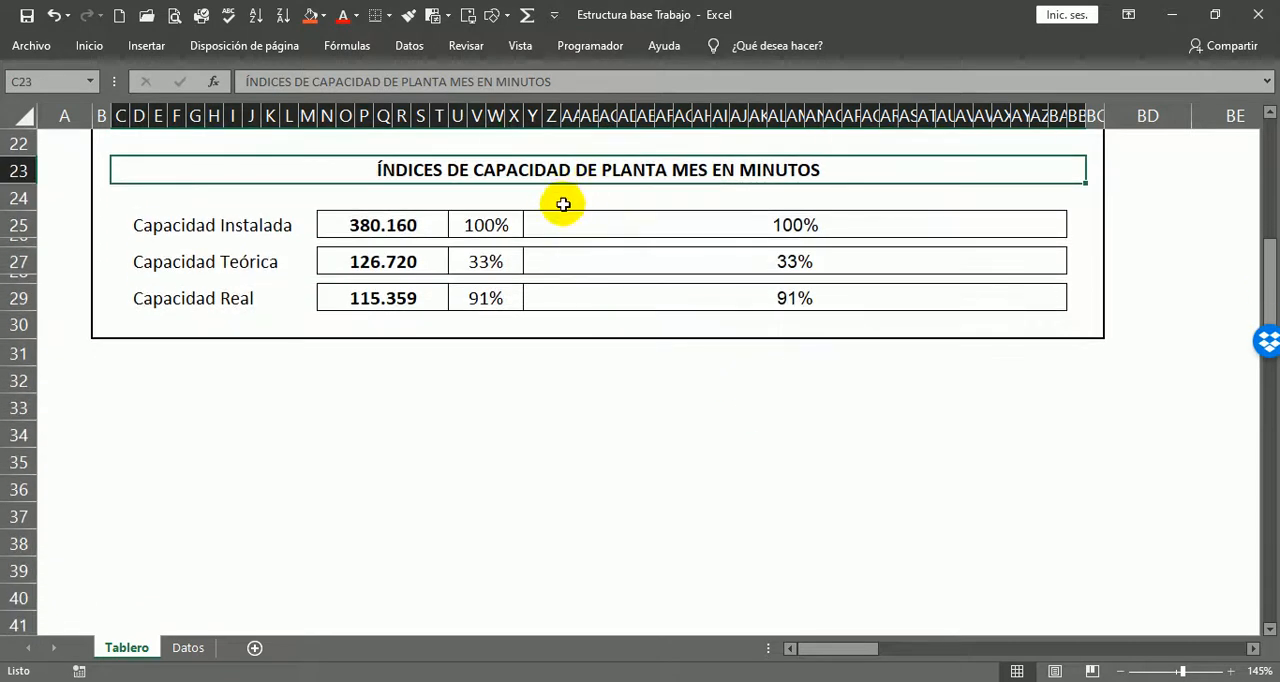
pyautogui.click(560, 222)
pyautogui.click(574, 260)
pyautogui.click(595, 296)
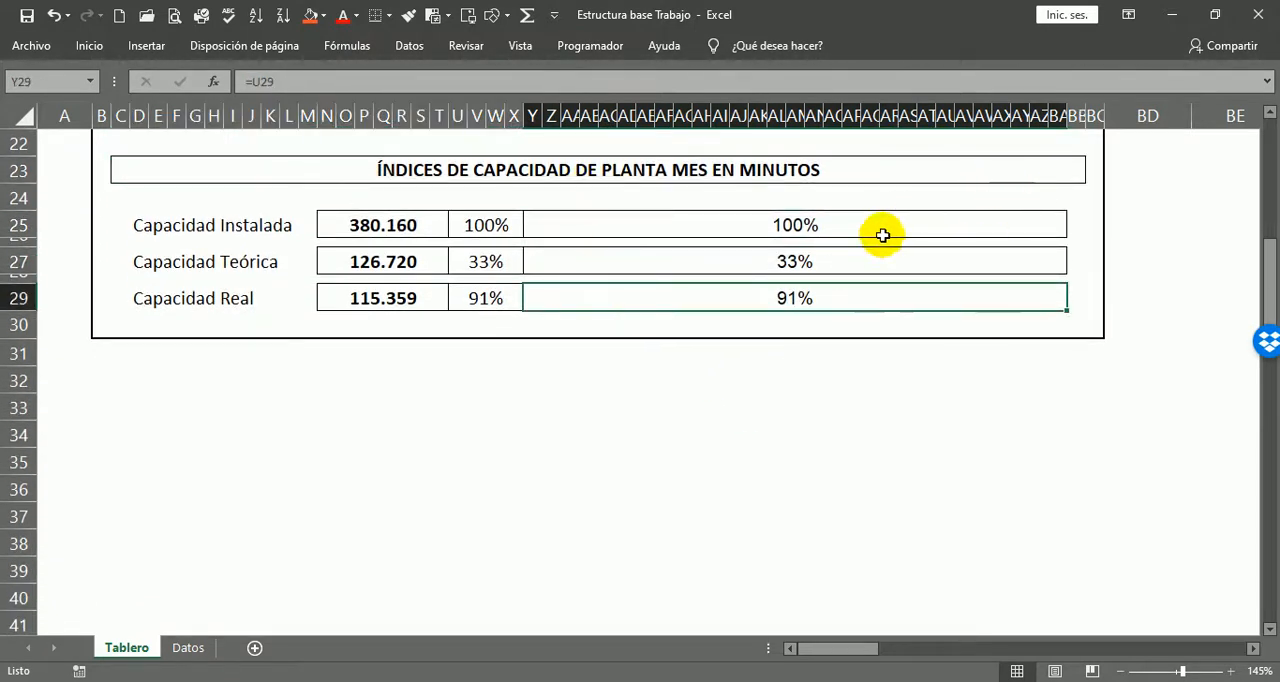
pyautogui.click(626, 215)
pyautogui.moveTo(631, 213); pyautogui.dragTo(629, 297)
pyautogui.click(85, 50)
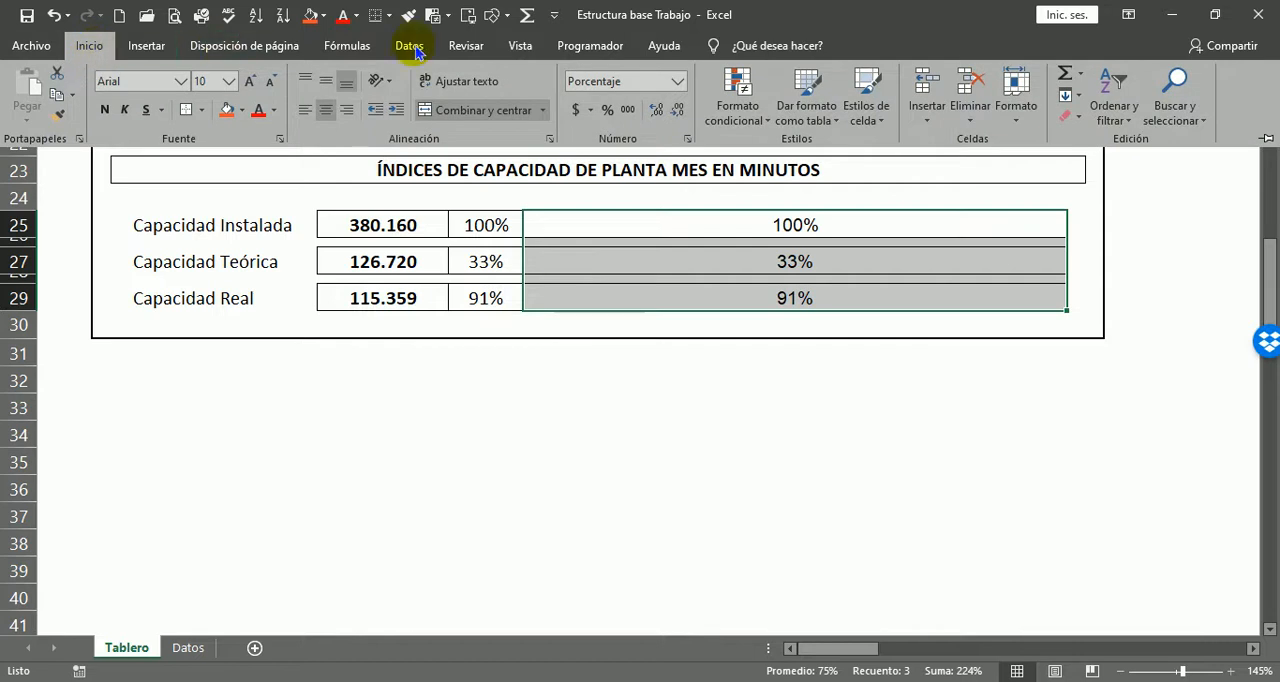
pyautogui.click(757, 121)
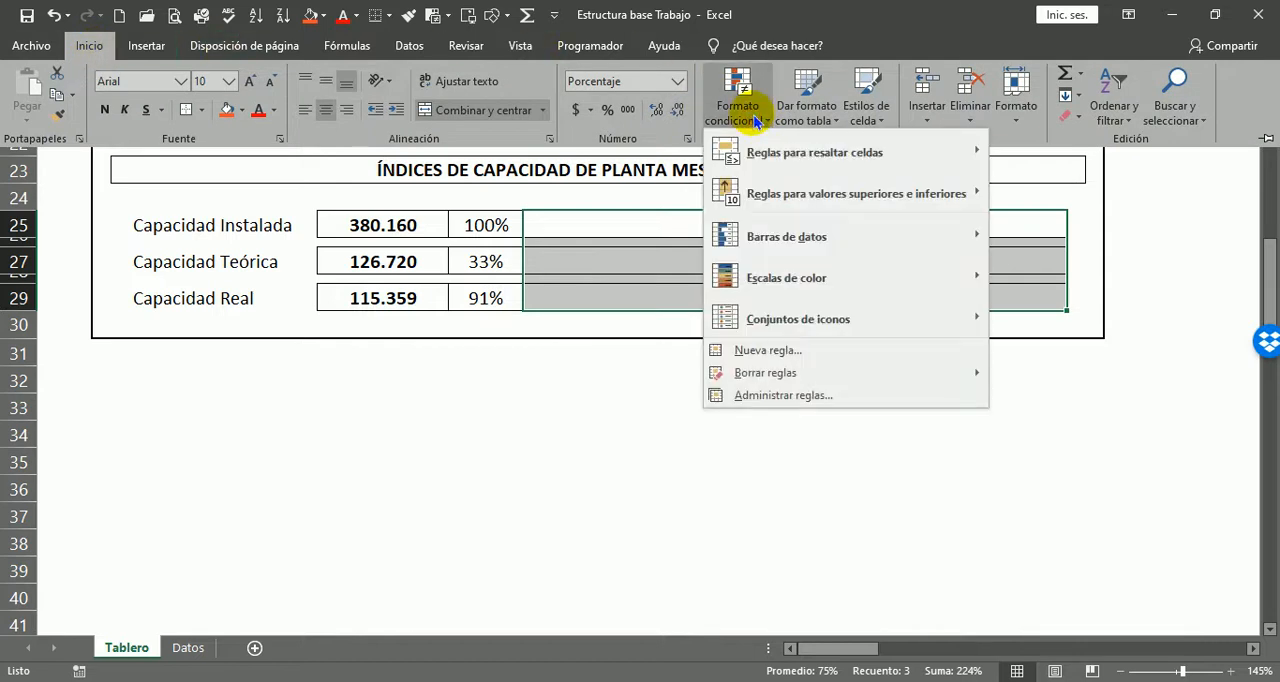
pyautogui.click(829, 240)
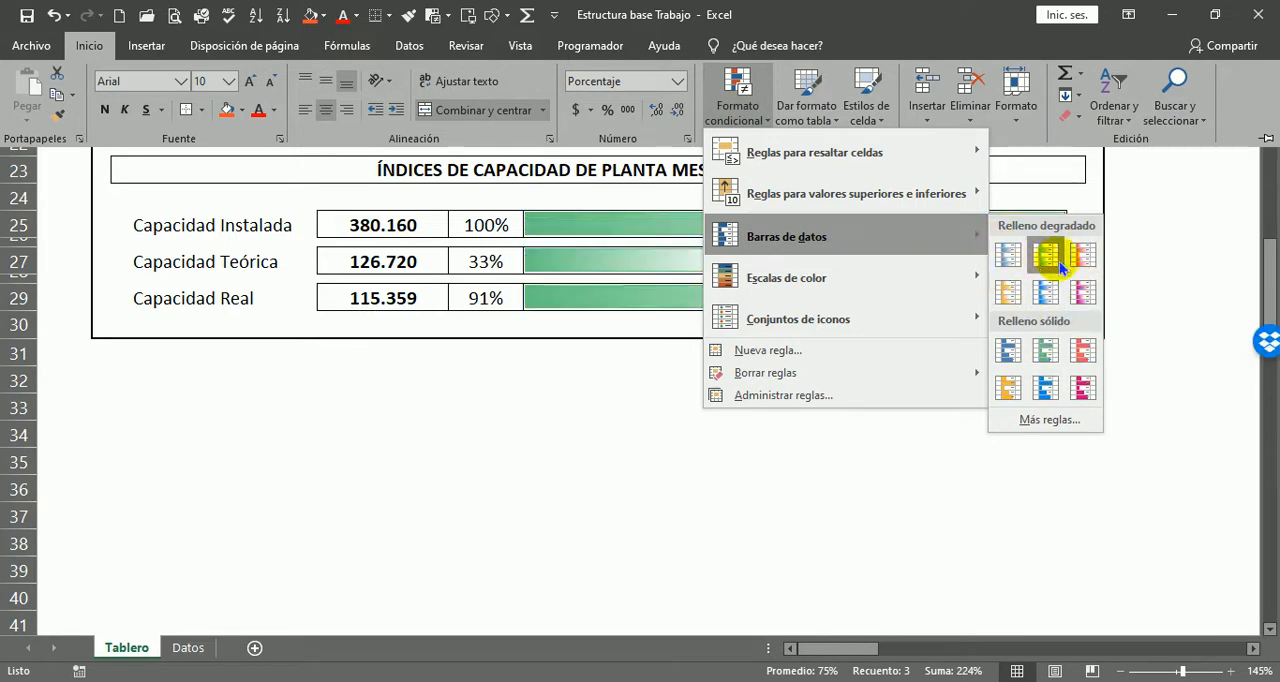
pyautogui.click(1088, 296)
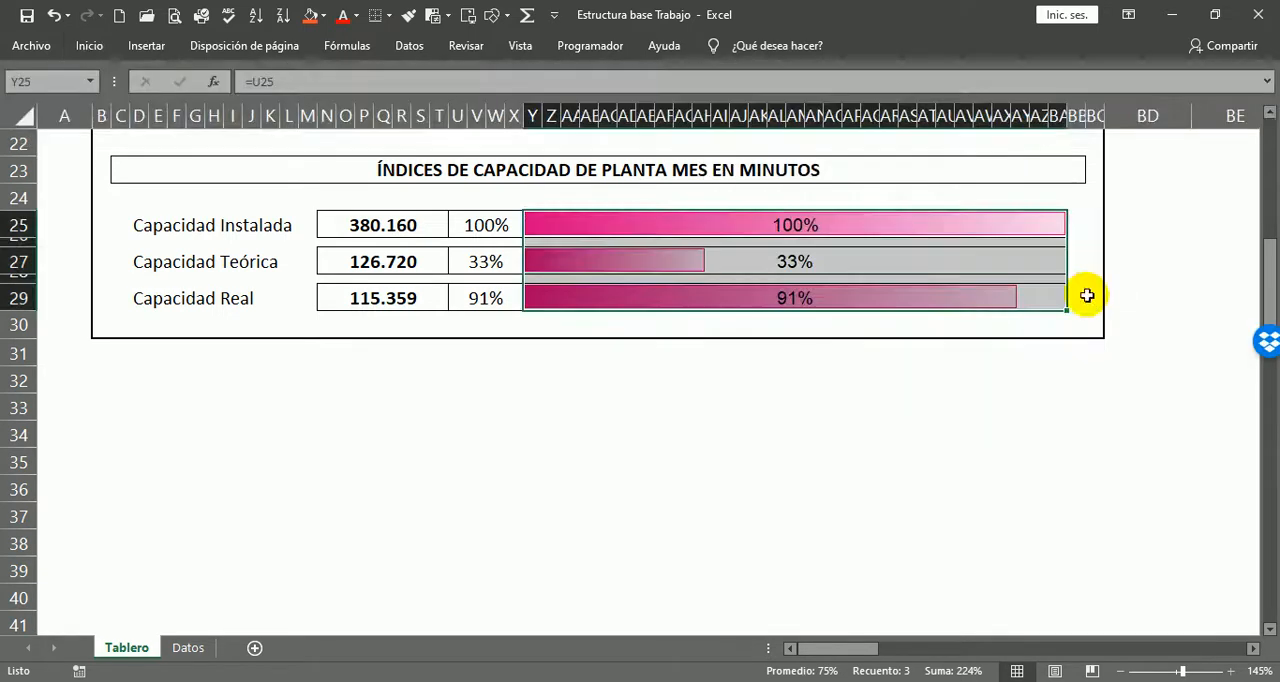
pyautogui.click(826, 463)
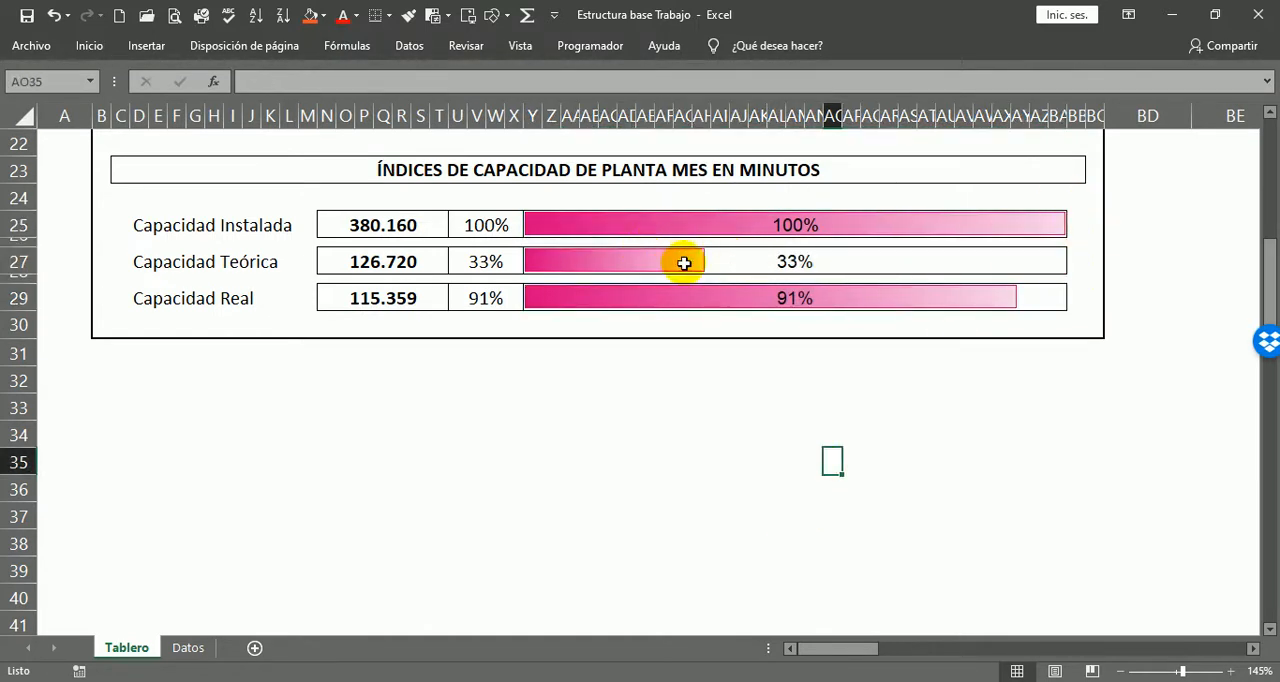
pyautogui.click(549, 223)
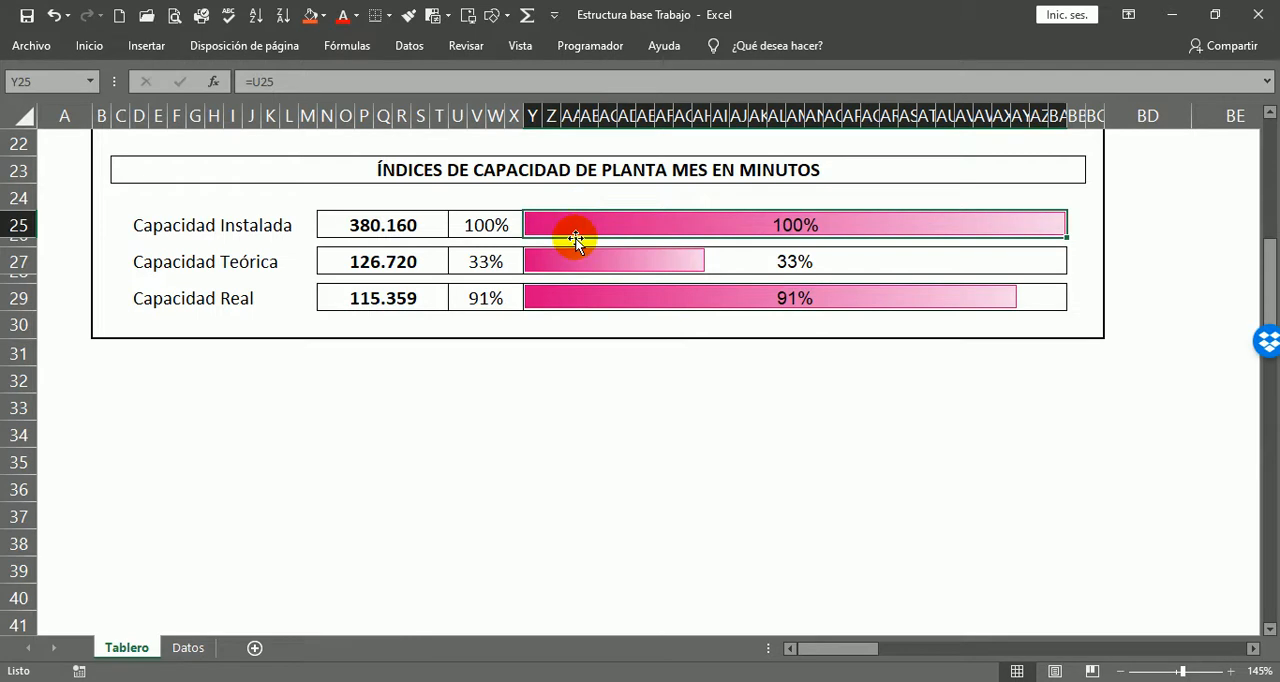
# Step: Fill the ÍNDICES DE CAPACIDAD DE PLANTA MES EN MINUTOS heading in row 23 with standard blue
pyautogui.click(583, 431)
pyautogui.scroll(2, 530, 385)
pyautogui.click(667, 326)
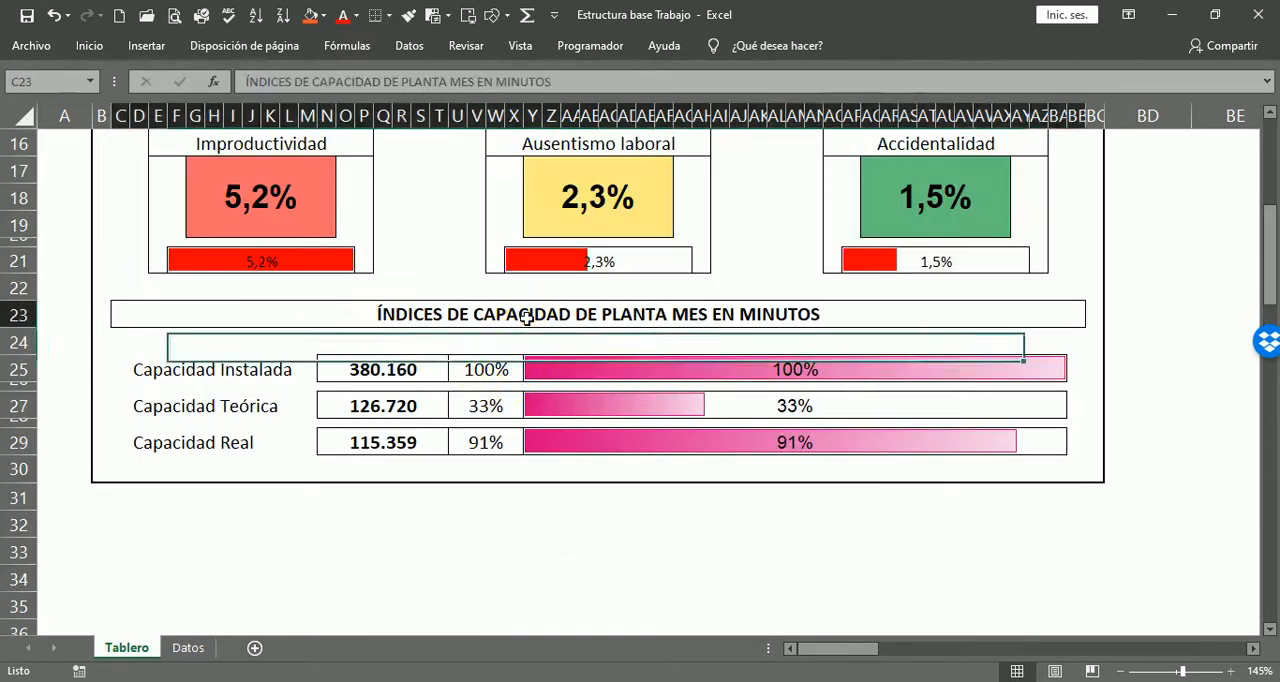
pyautogui.scroll(2, 668, 334)
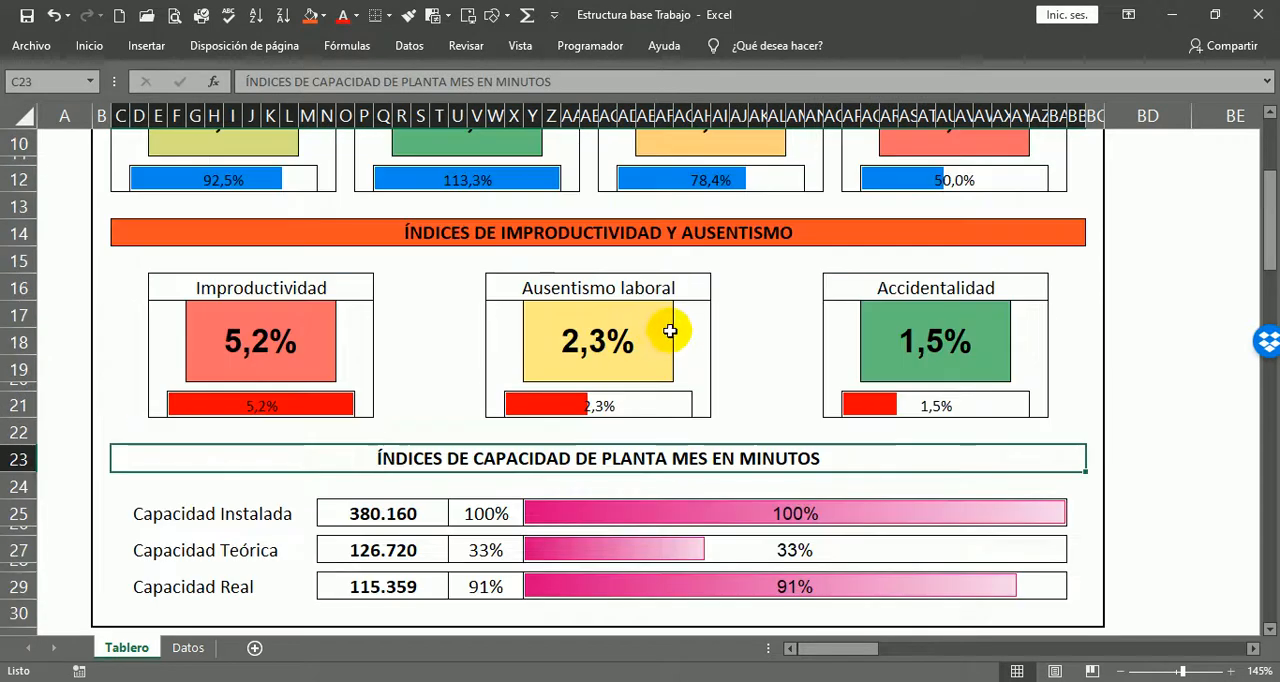
pyautogui.click(326, 16)
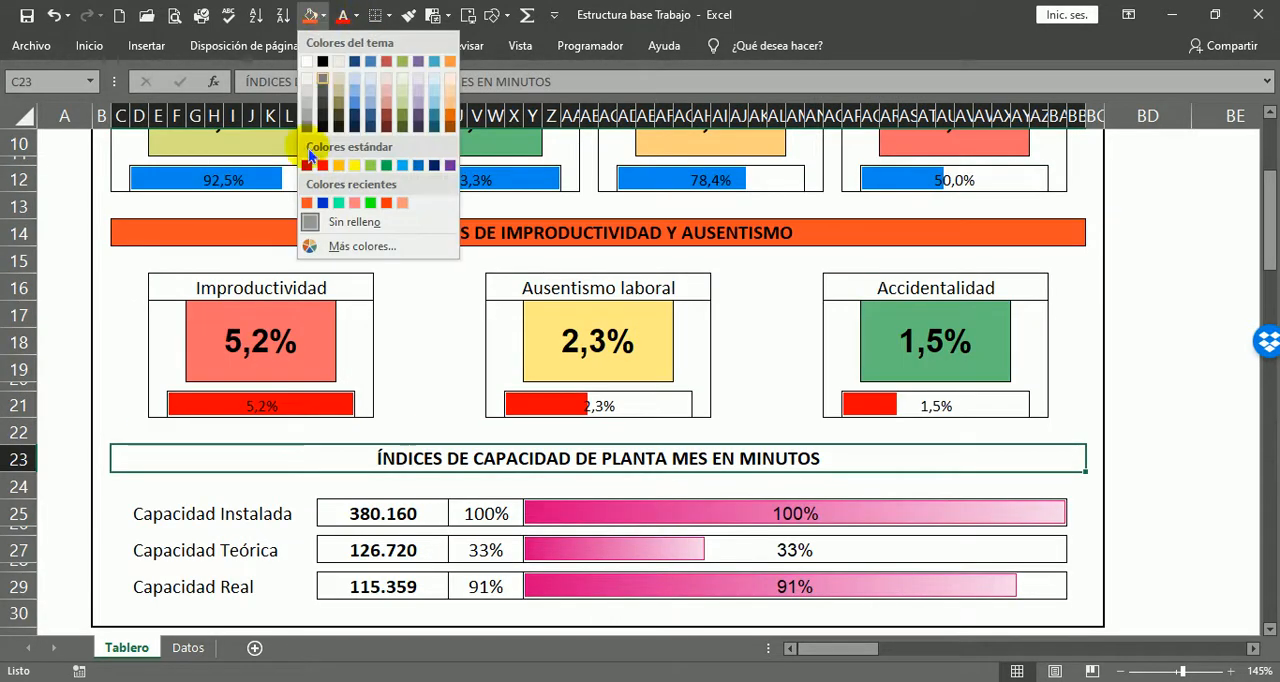
pyautogui.click(417, 168)
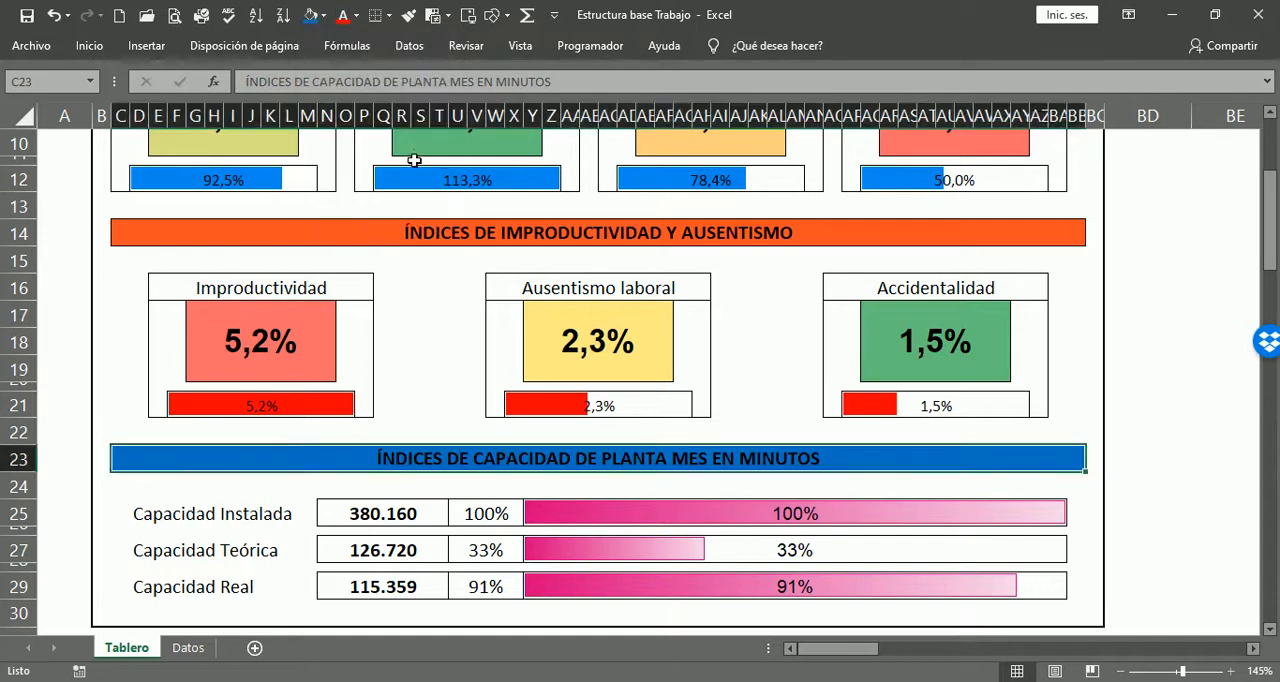
pyautogui.click(1168, 369)
# Step: Review the complete dashboard at 100% zoom, checking the Improductividad and Producto conforme percentage boxes
pyautogui.scroll(3, 1145, 469)
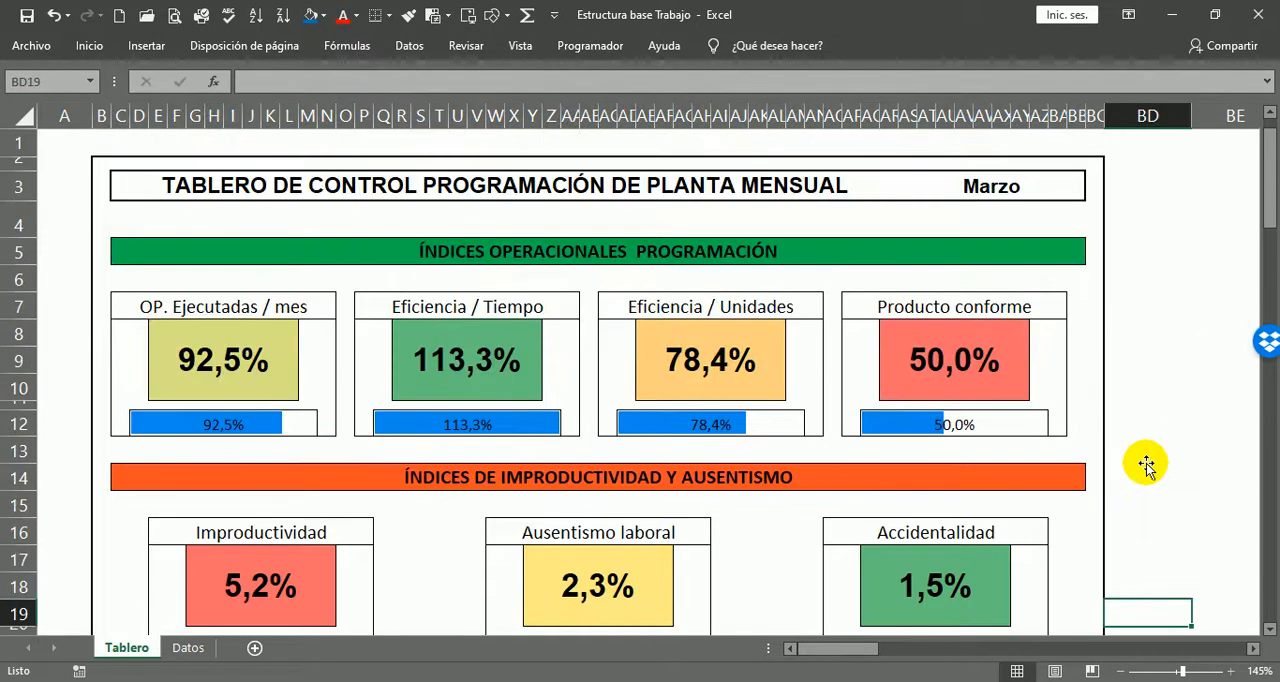
pyautogui.scroll(-3, 1151, 226)
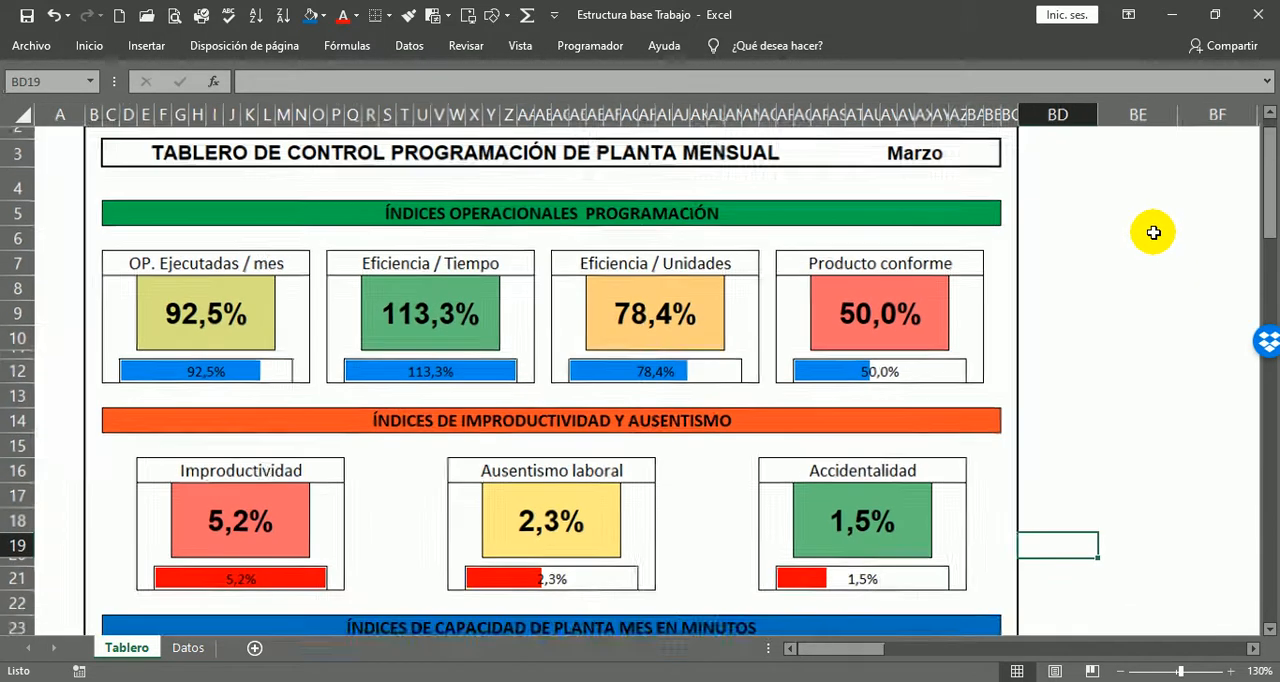
pyautogui.scroll(-1, 1143, 241)
pyautogui.scroll(-1, 740, 495)
pyautogui.scroll(1, 790, 478)
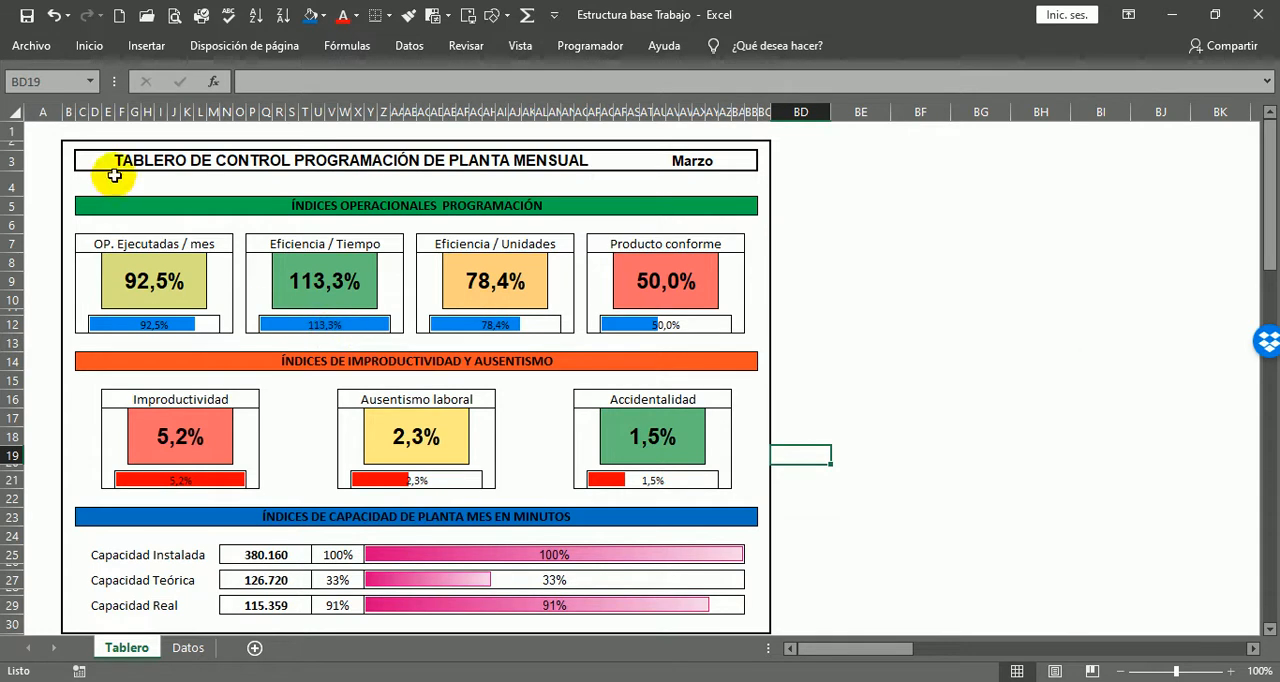
pyautogui.click(43, 137)
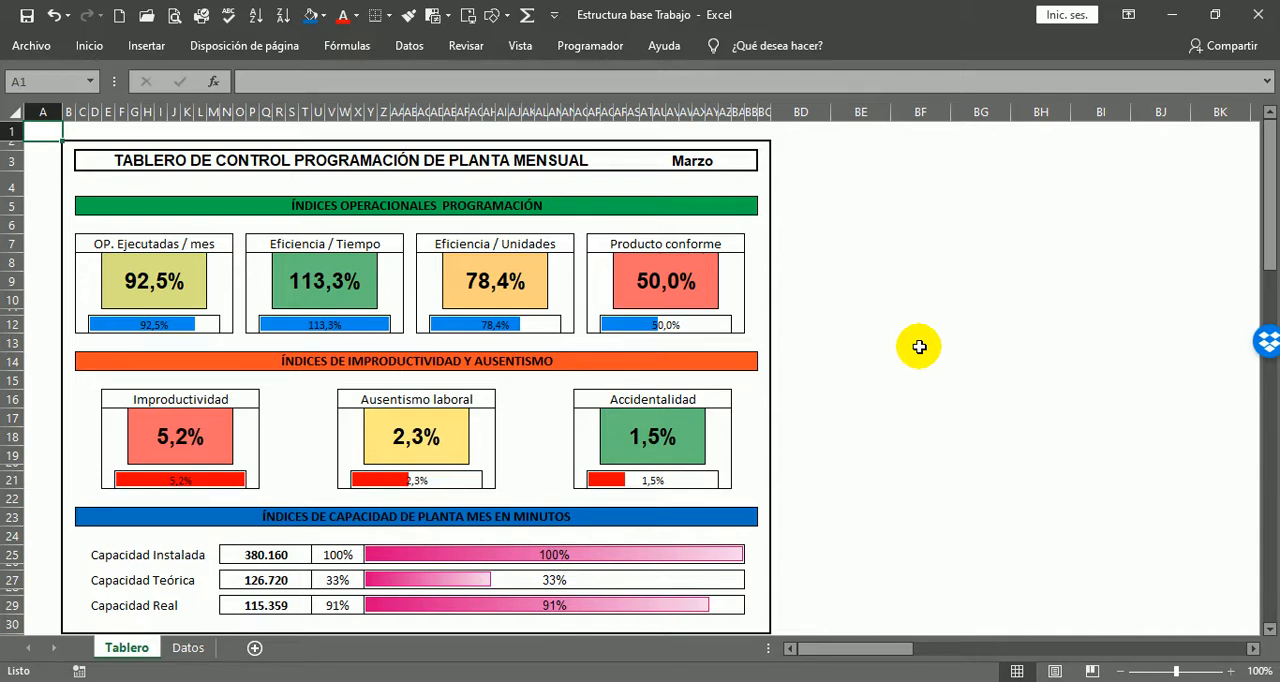
pyautogui.click(190, 432)
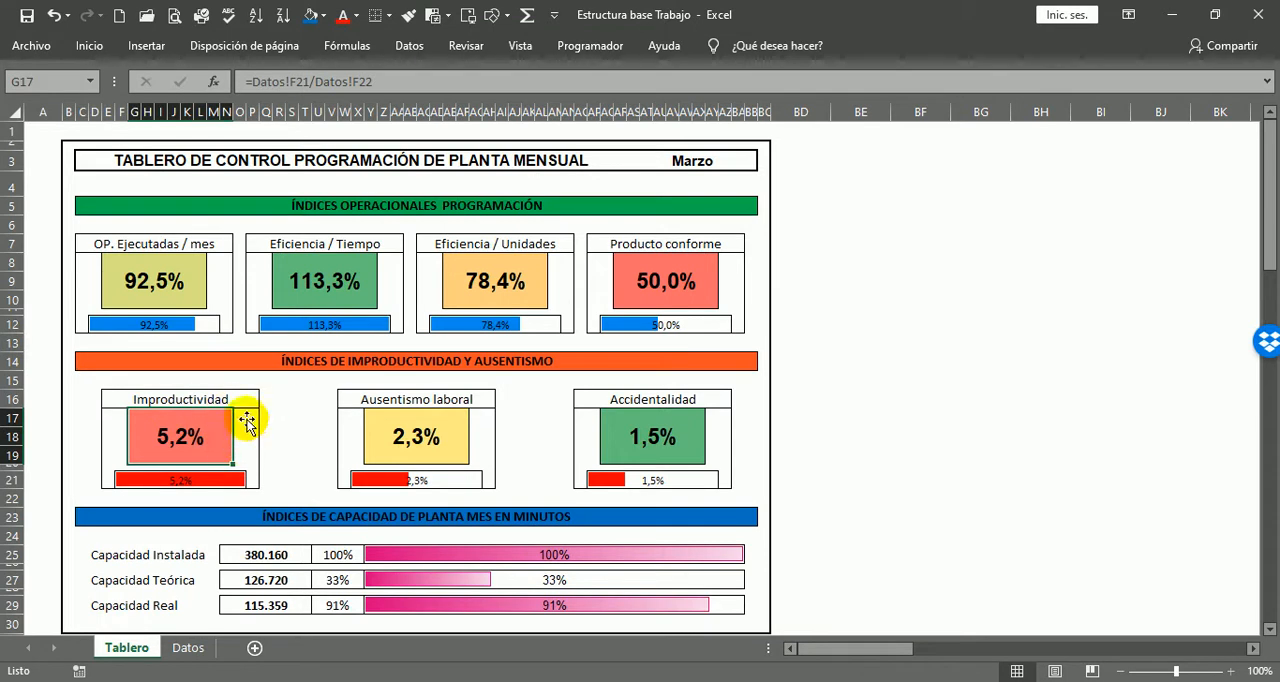
pyautogui.click(700, 283)
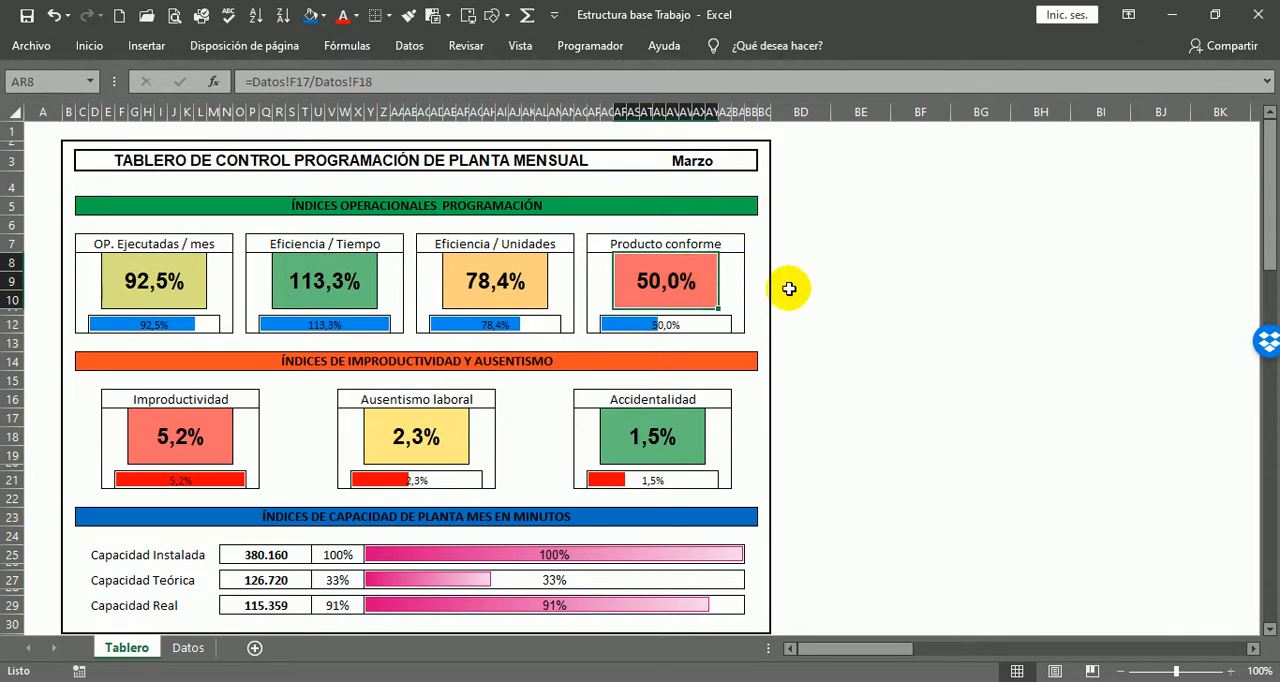
pyautogui.click(747, 260)
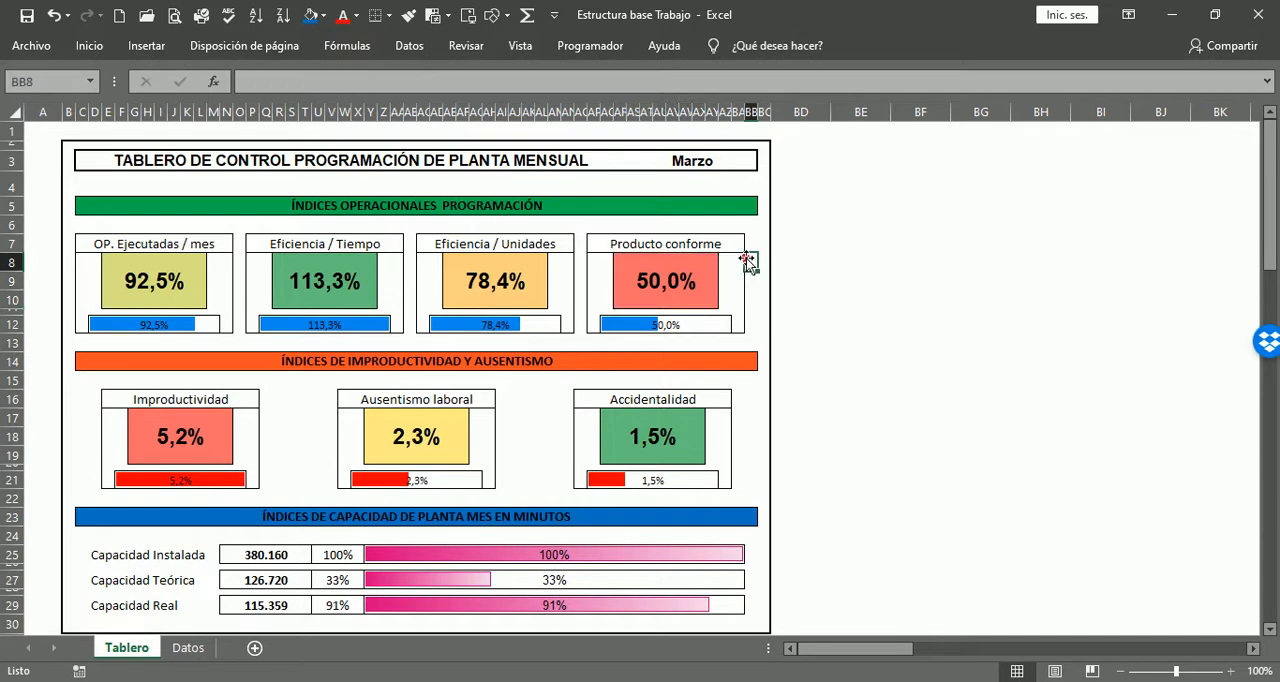
# Step: Look at the source figures in the Datos sheet, and inspect the Producto conforme formula in Tablero at 160% zoom
pyautogui.click(182, 649)
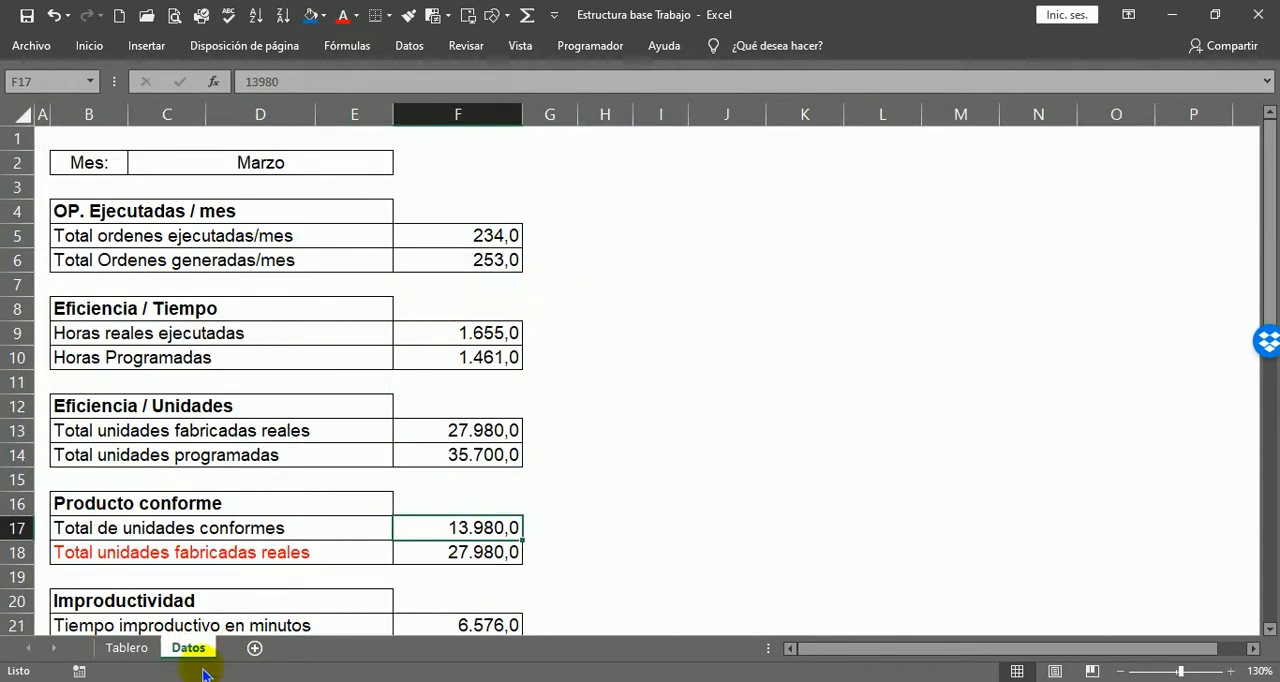
pyautogui.click(128, 648)
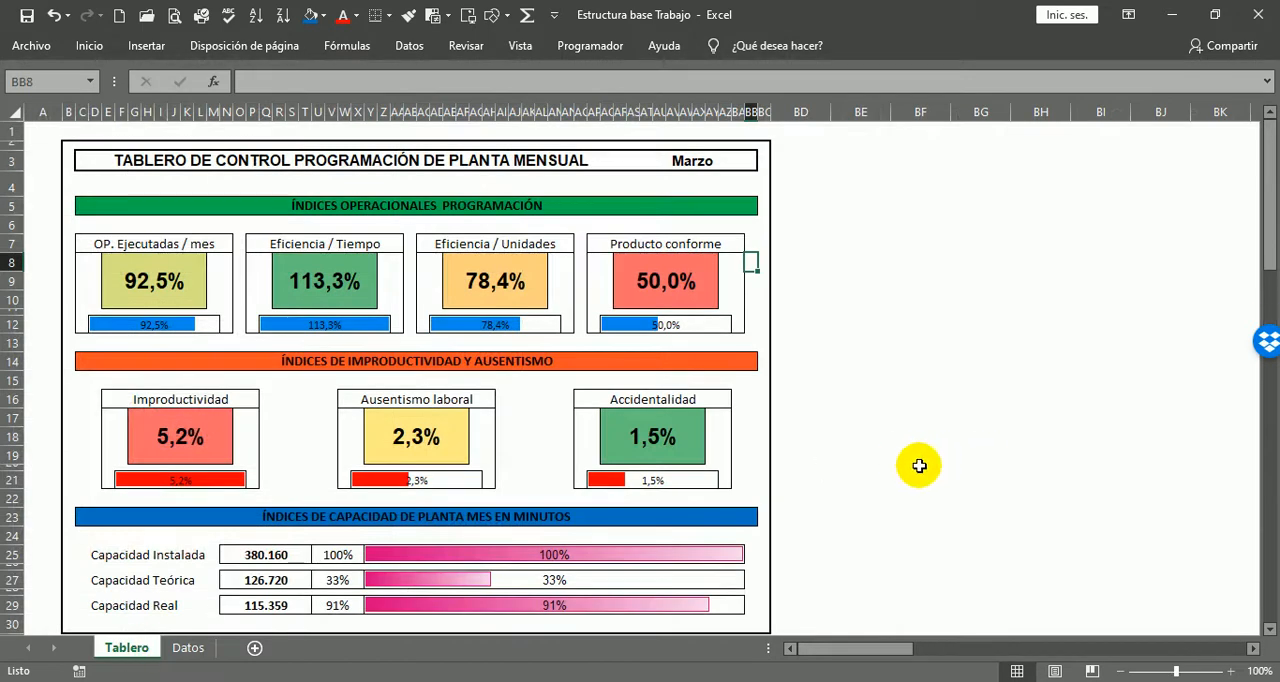
pyautogui.keyDown('ctrl'); pyautogui.scroll(5, 820, 277); pyautogui.keyUp('ctrl')
pyautogui.moveTo(917, 651); pyautogui.dragTo(828, 638)
pyautogui.scroll(2, 1008, 402)
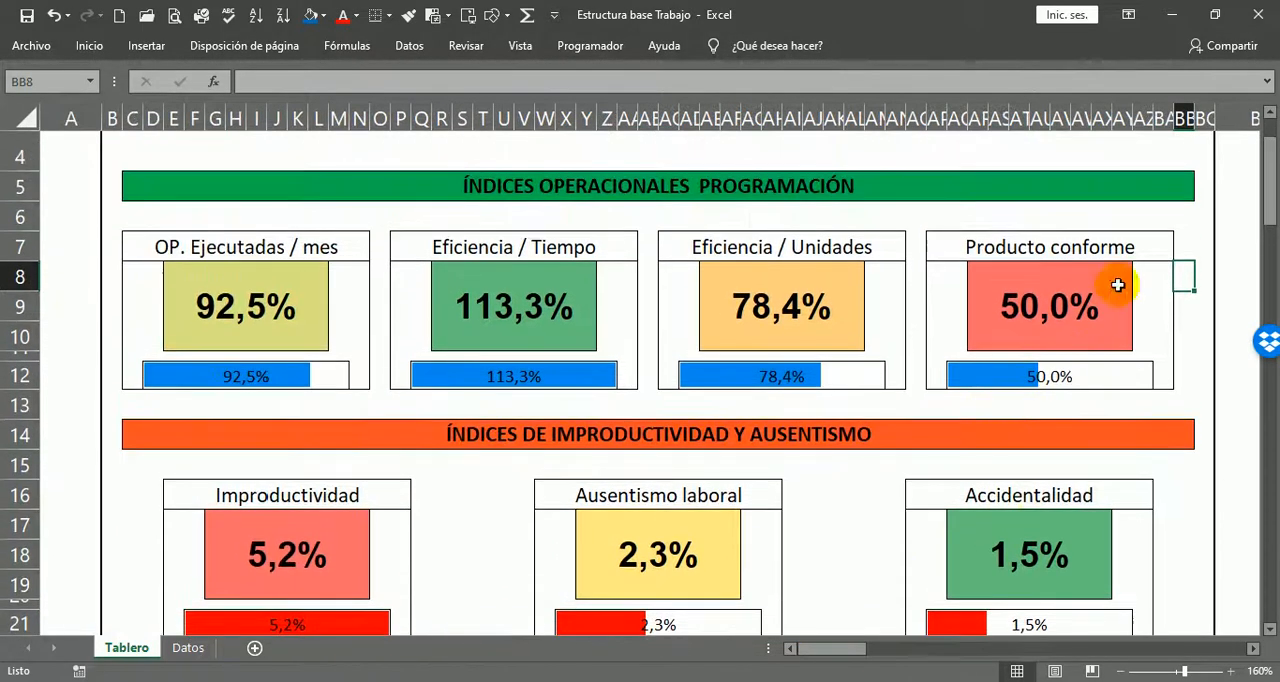
pyautogui.click(1054, 316)
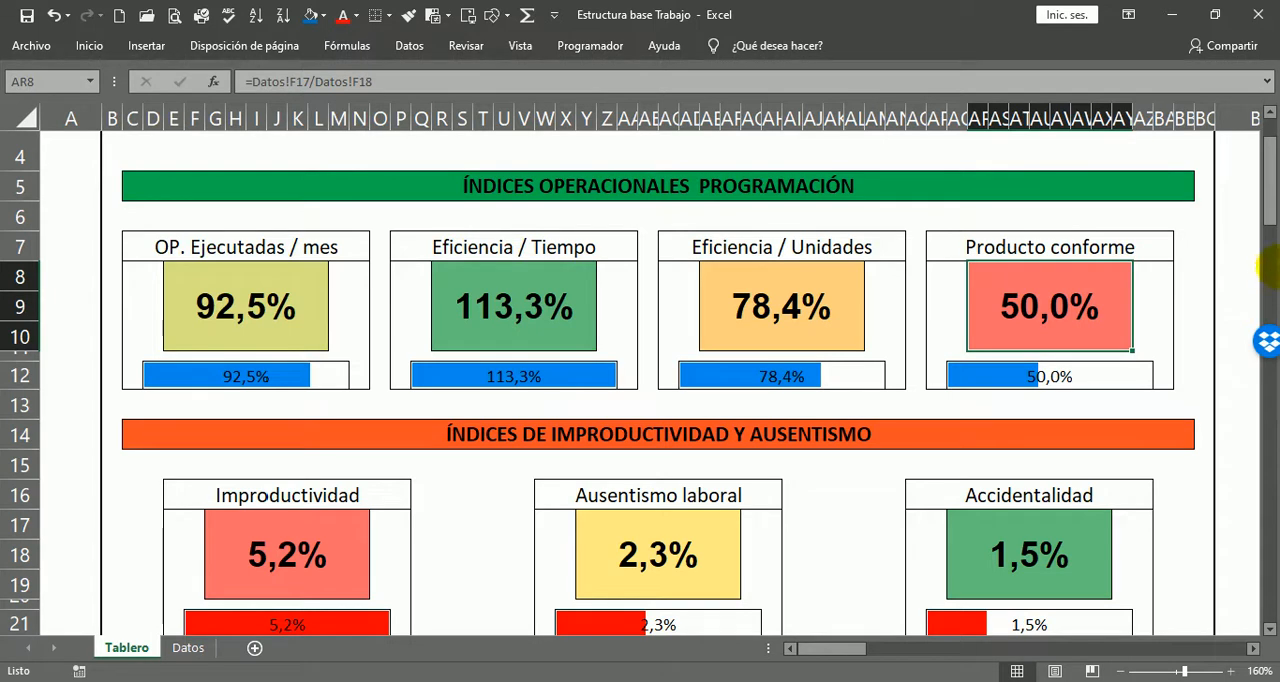
# Step: Review the Tablero dashboard from the title to the Capacidad Real row at 130% zoom, and select cell A1
pyautogui.scroll(1, 1170, 380)
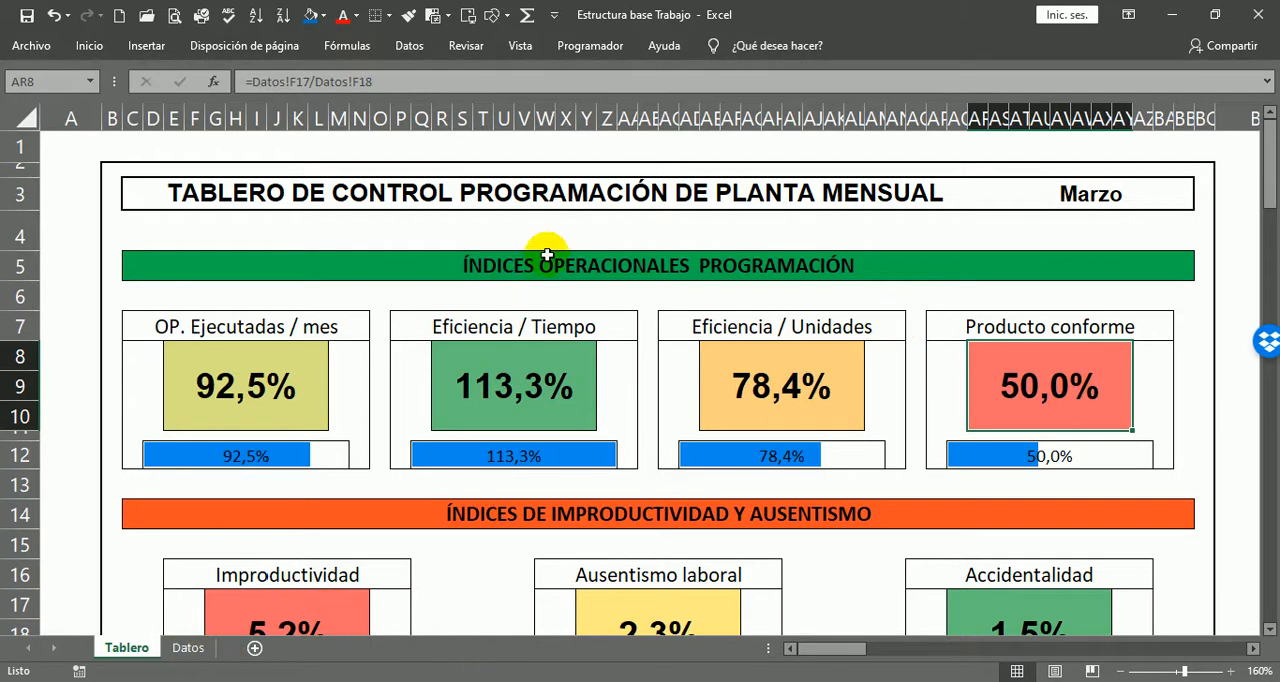
pyautogui.scroll(-1, 668, 262)
pyautogui.scroll(-1, 740, 300)
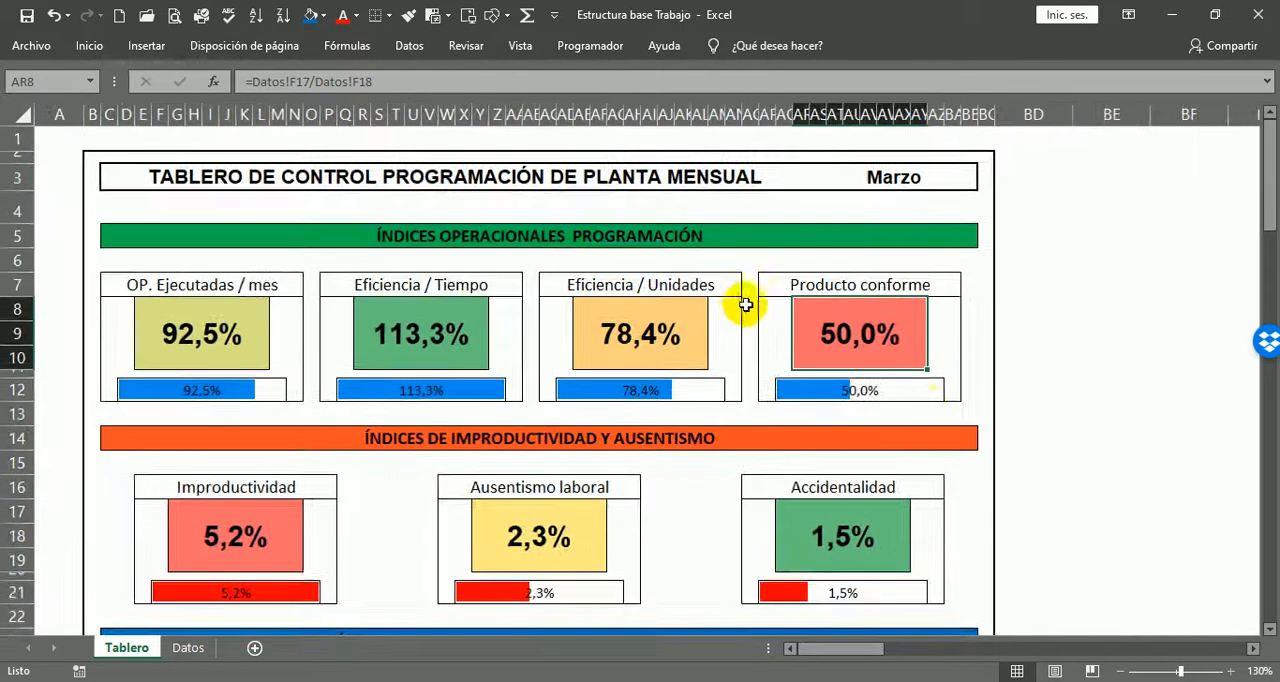
pyautogui.scroll(-1, 1117, 440)
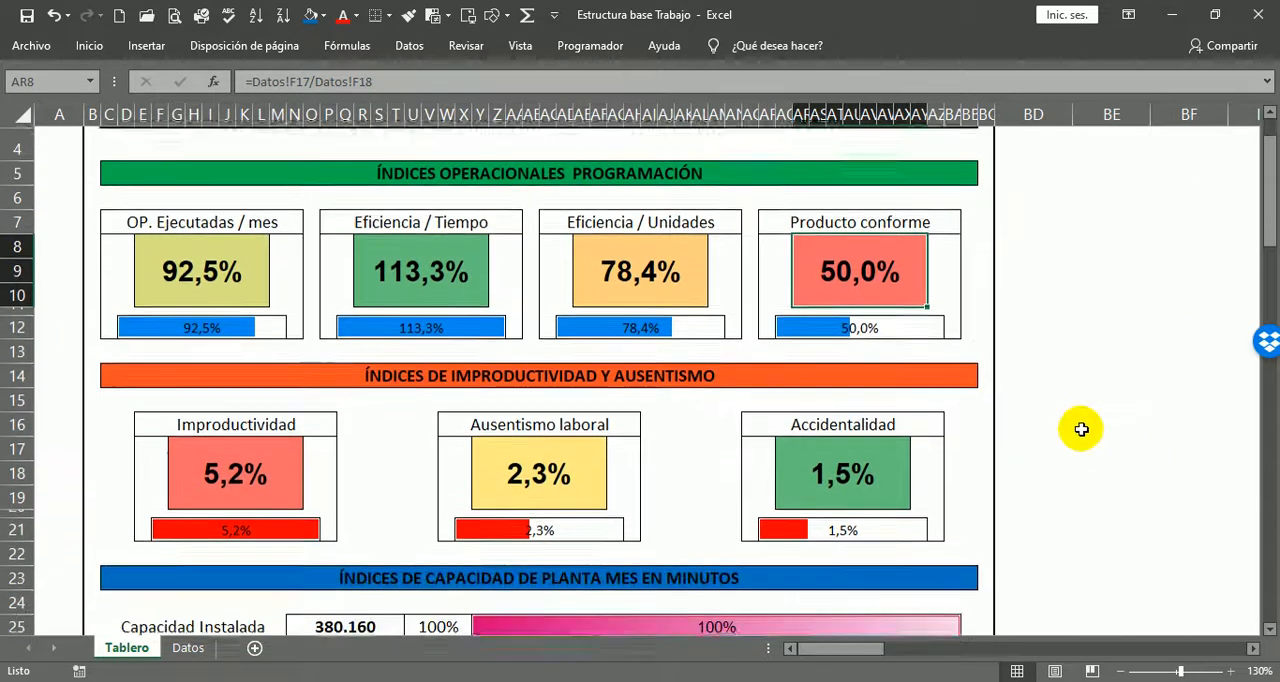
pyautogui.scroll(-1, 1090, 420)
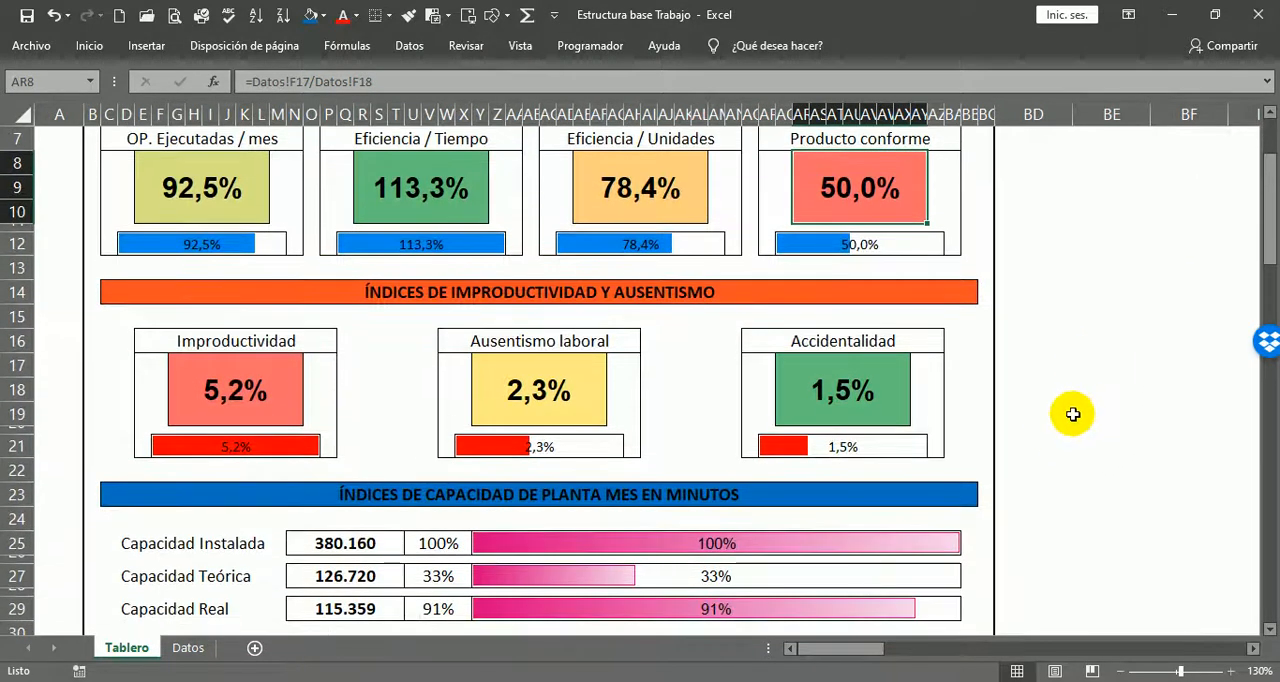
pyautogui.scroll(-1, 1060, 428)
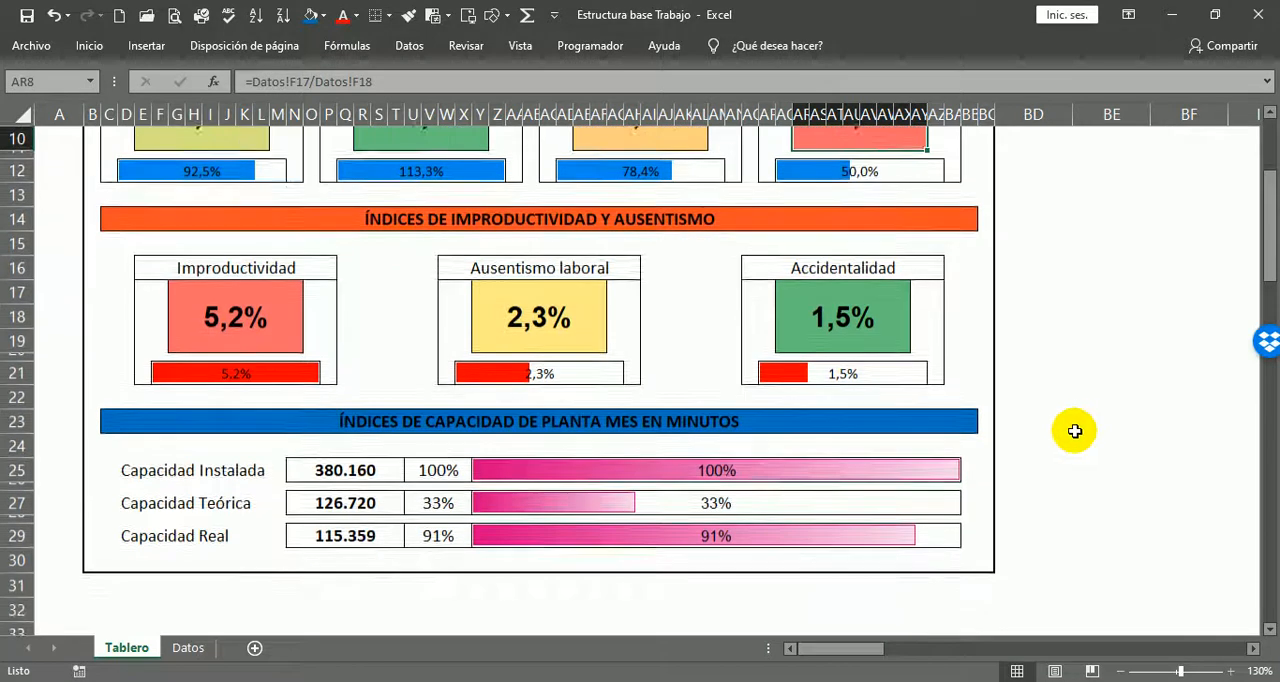
pyautogui.scroll(3, 1065, 425)
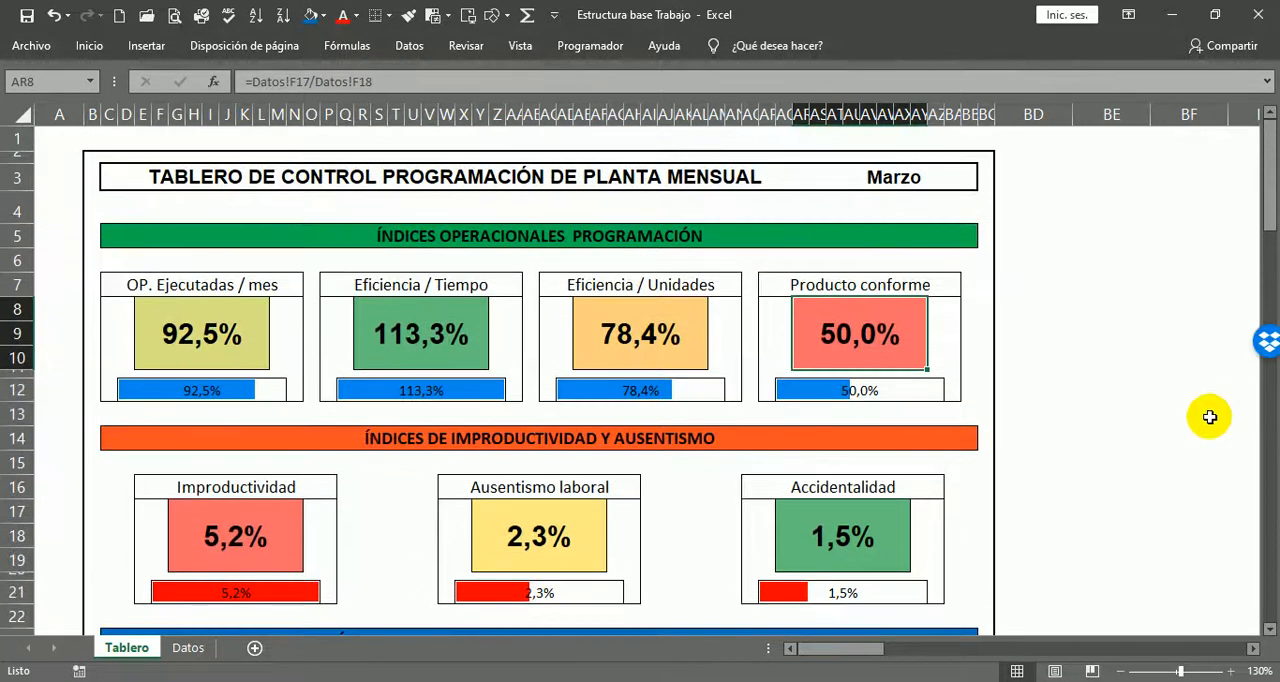
pyautogui.click(58, 140)
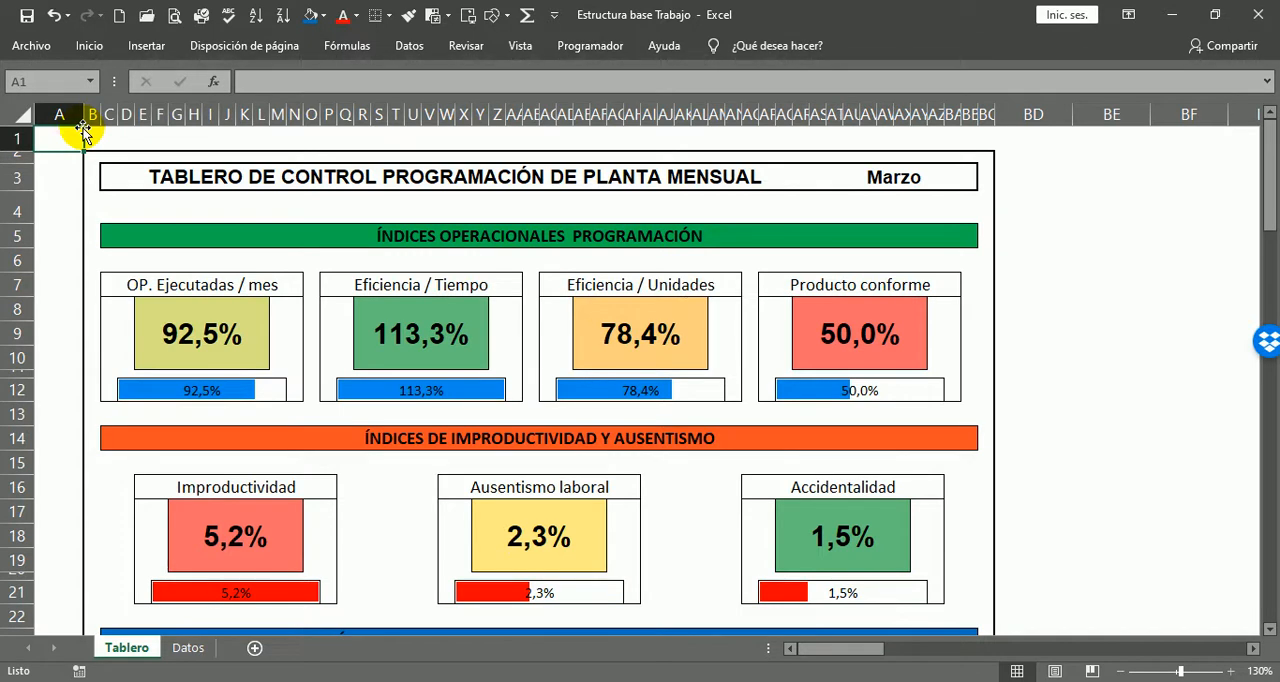